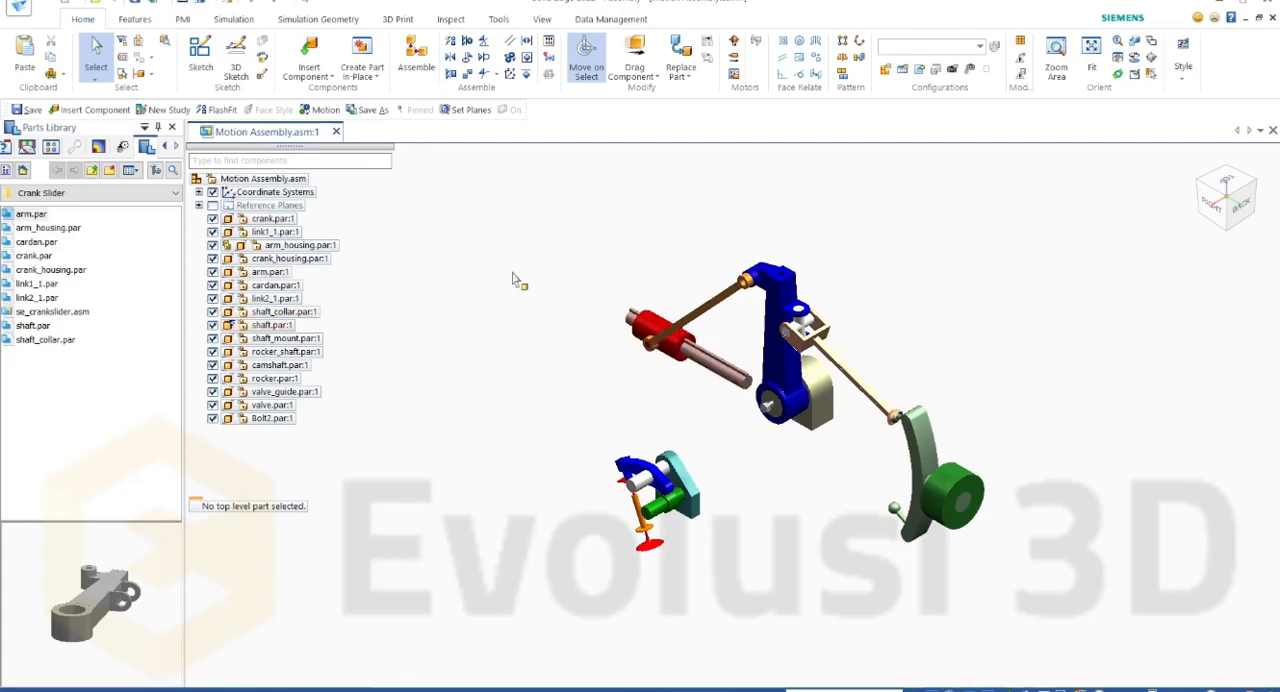
# Step: Enter the Motion analysis environment for the assembly
pyautogui.click(498, 20)
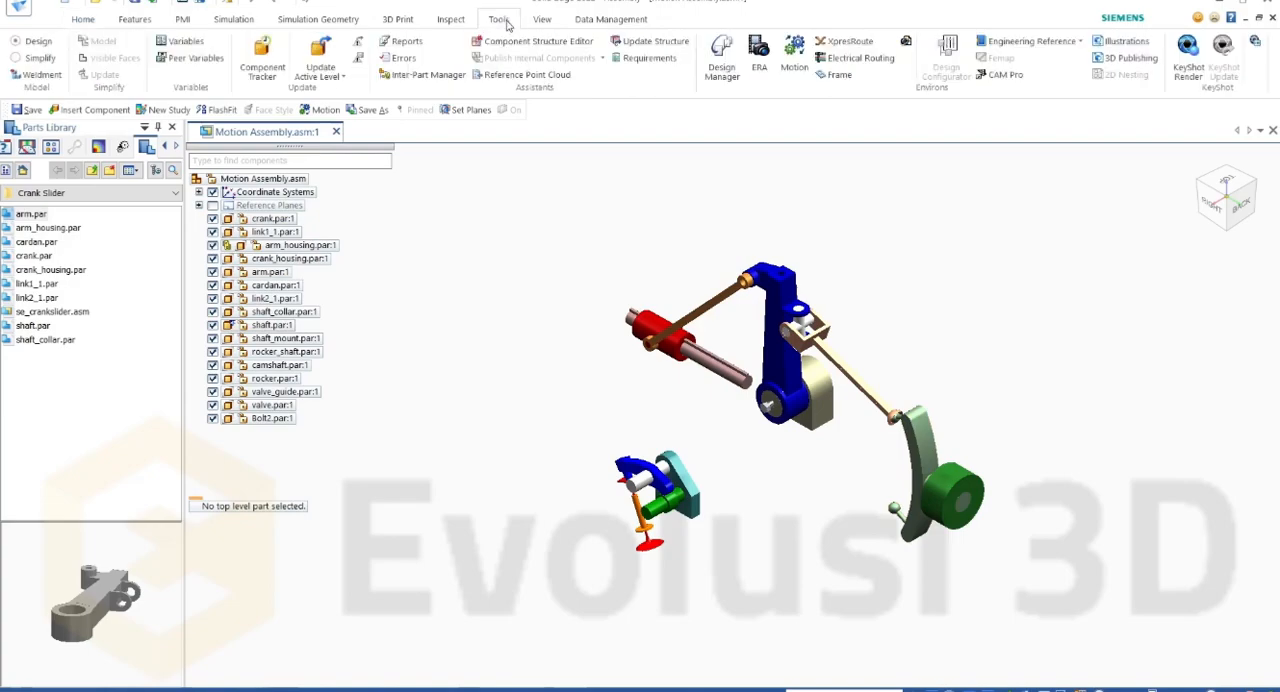
pyautogui.click(795, 58)
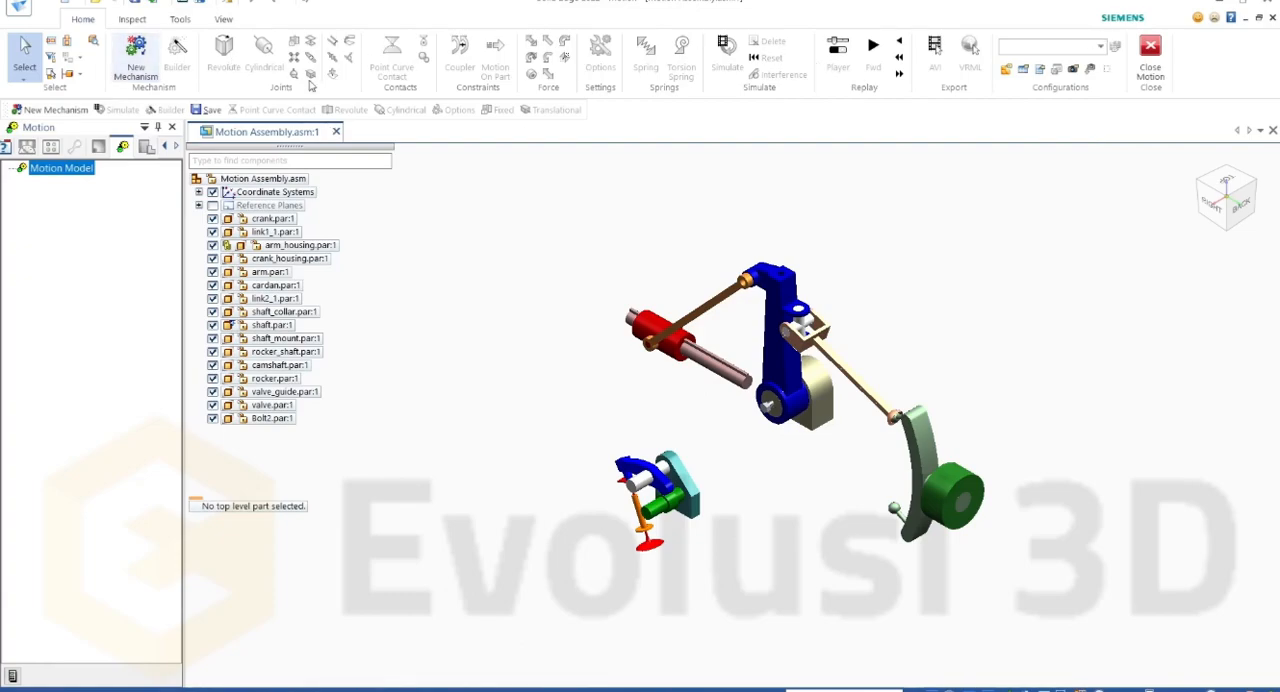
pyautogui.click(113, 190)
# Step: Create a new mechanism named Valve, clearing all parts from the selection so that none are added to it
pyautogui.click(137, 63)
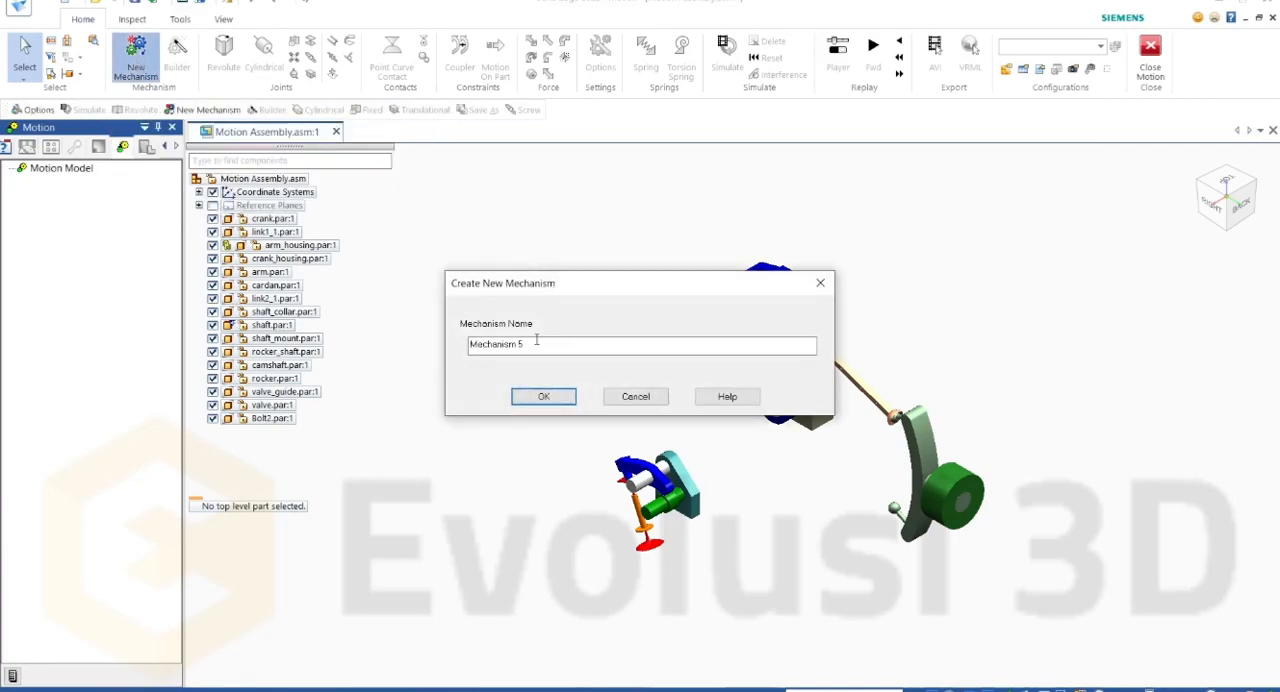
pyautogui.moveTo(540, 342); pyautogui.dragTo(428, 362)
pyautogui.write('M')
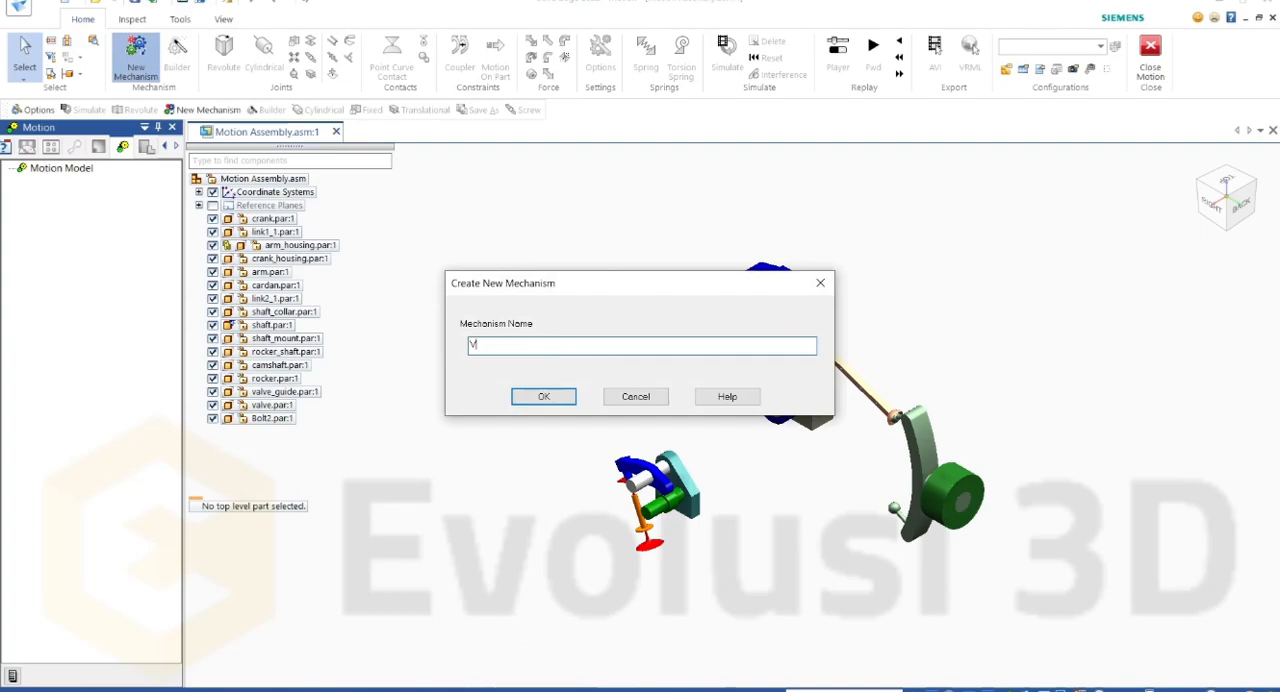
pyautogui.click(544, 396)
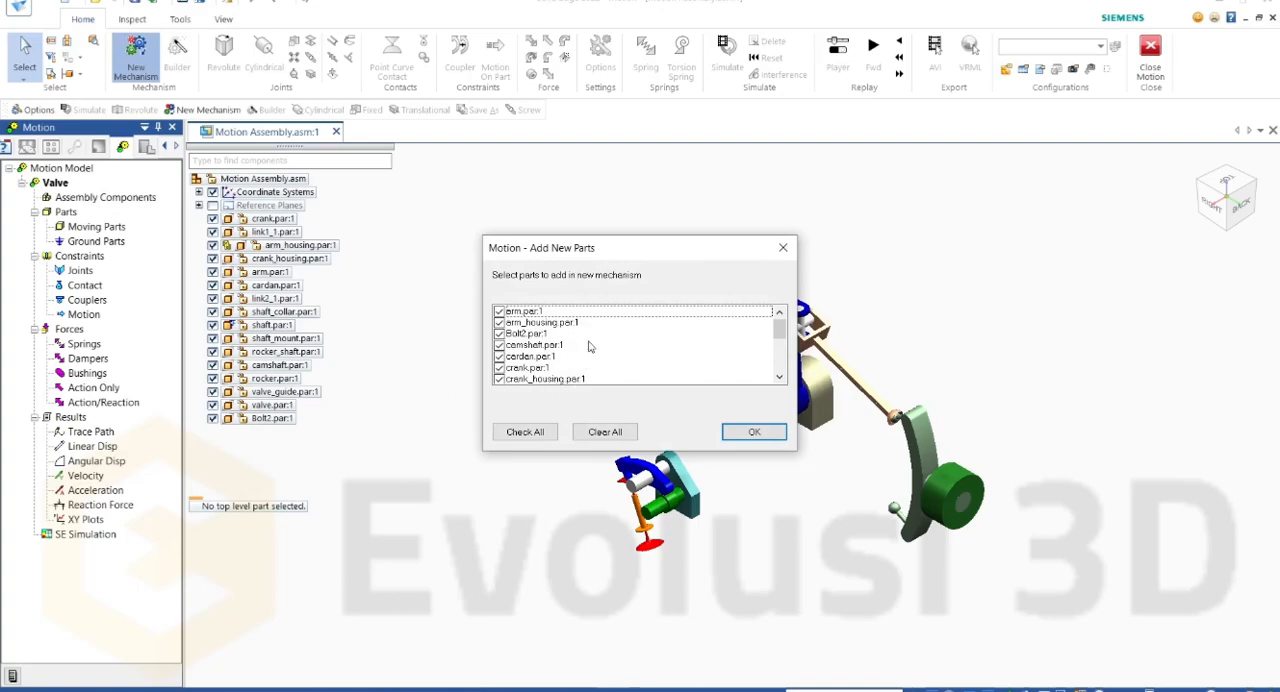
pyautogui.moveTo(784, 330)
pyautogui.mouseDown()
pyautogui.moveTo(784, 368)
pyautogui.moveTo(782, 328)
pyautogui.mouseUp()
pyautogui.click(622, 434)
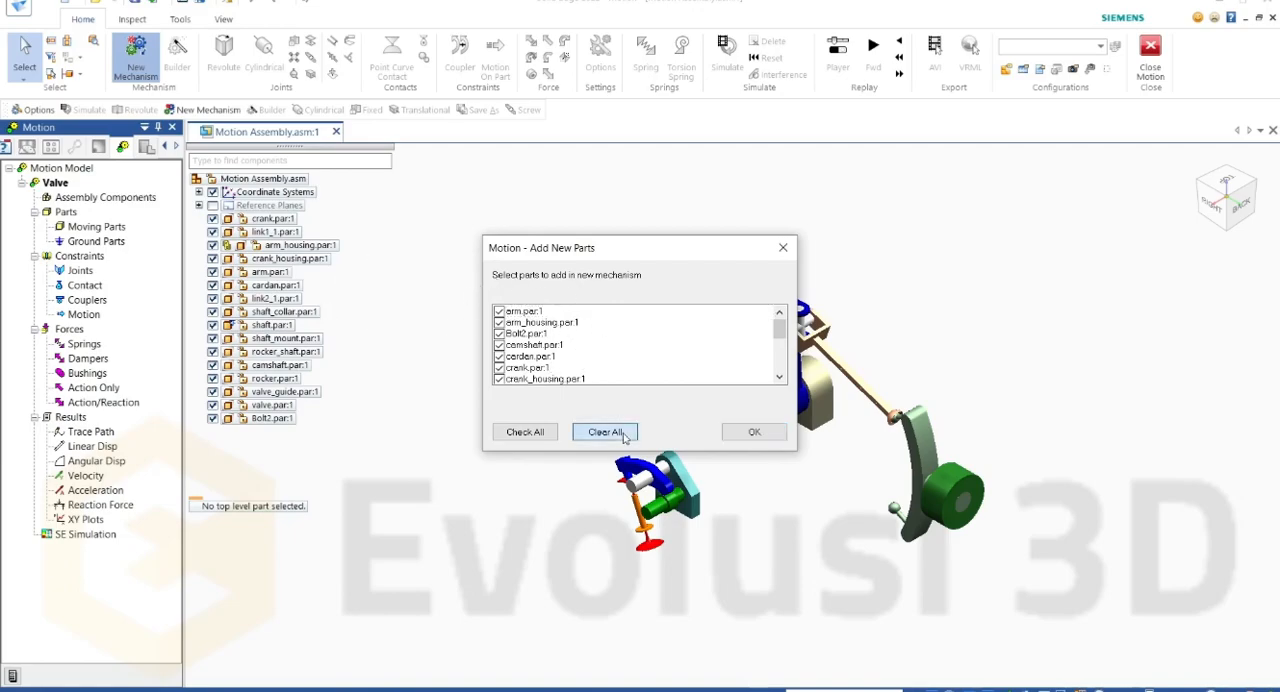
pyautogui.click(754, 432)
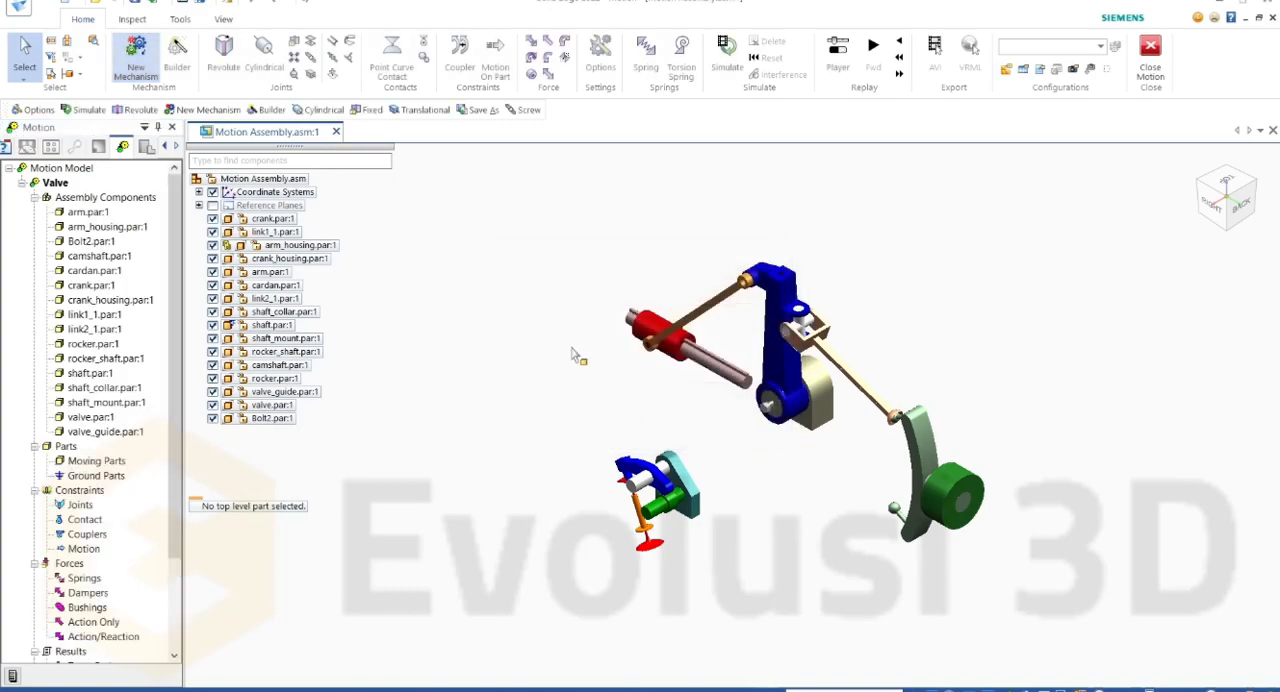
# Step: Look through the Valve mechanism's assembly components, highlighting individual parts, and collapse the mechanism's tree
pyautogui.click(97, 214)
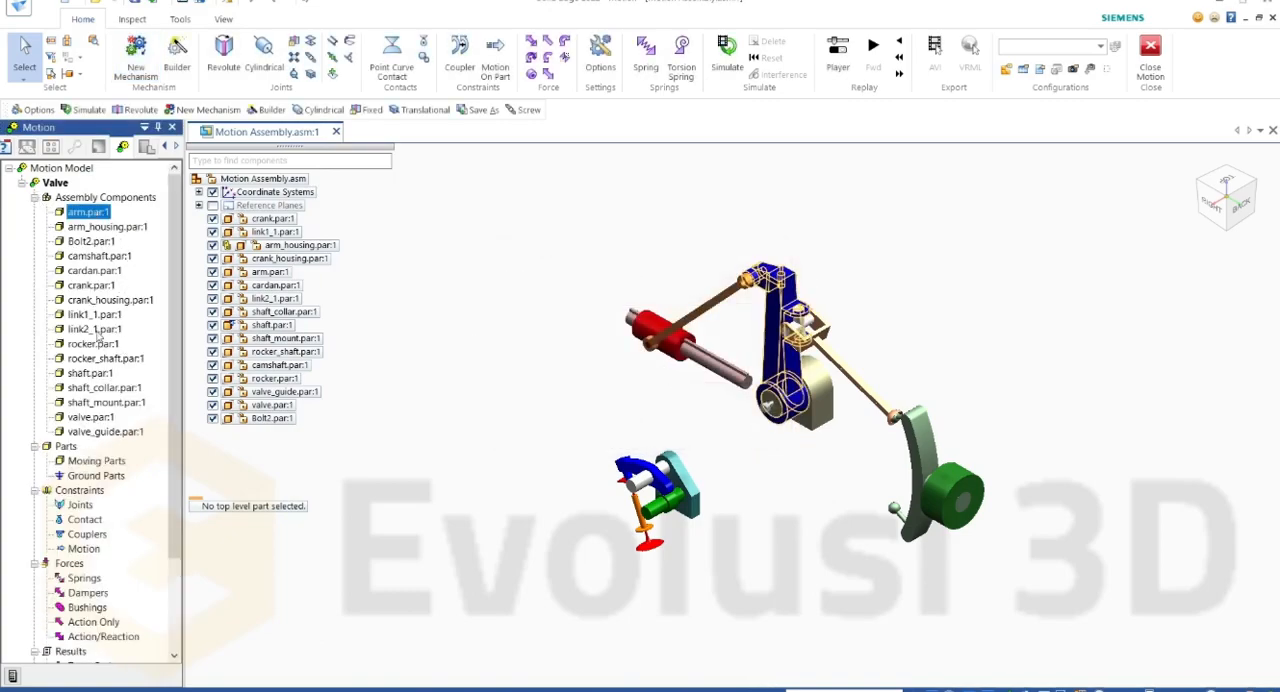
pyautogui.click(95, 432)
pyautogui.click(104, 200)
pyautogui.click(120, 257)
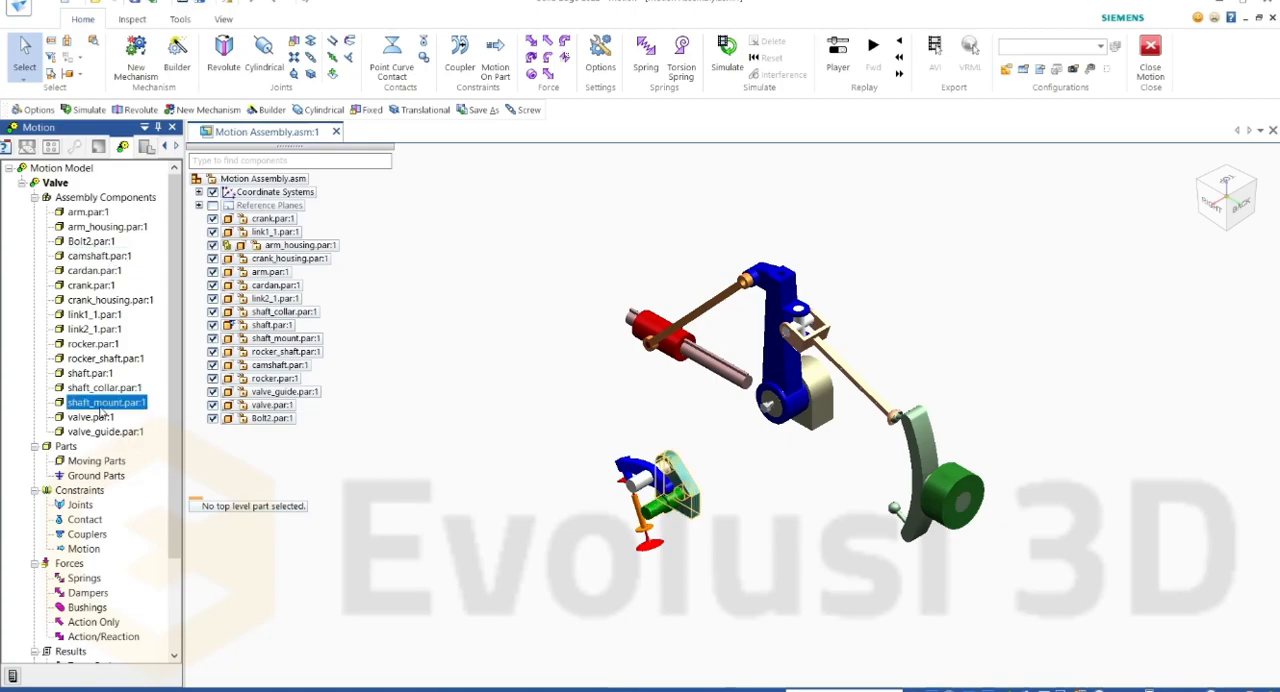
pyautogui.click(35, 199)
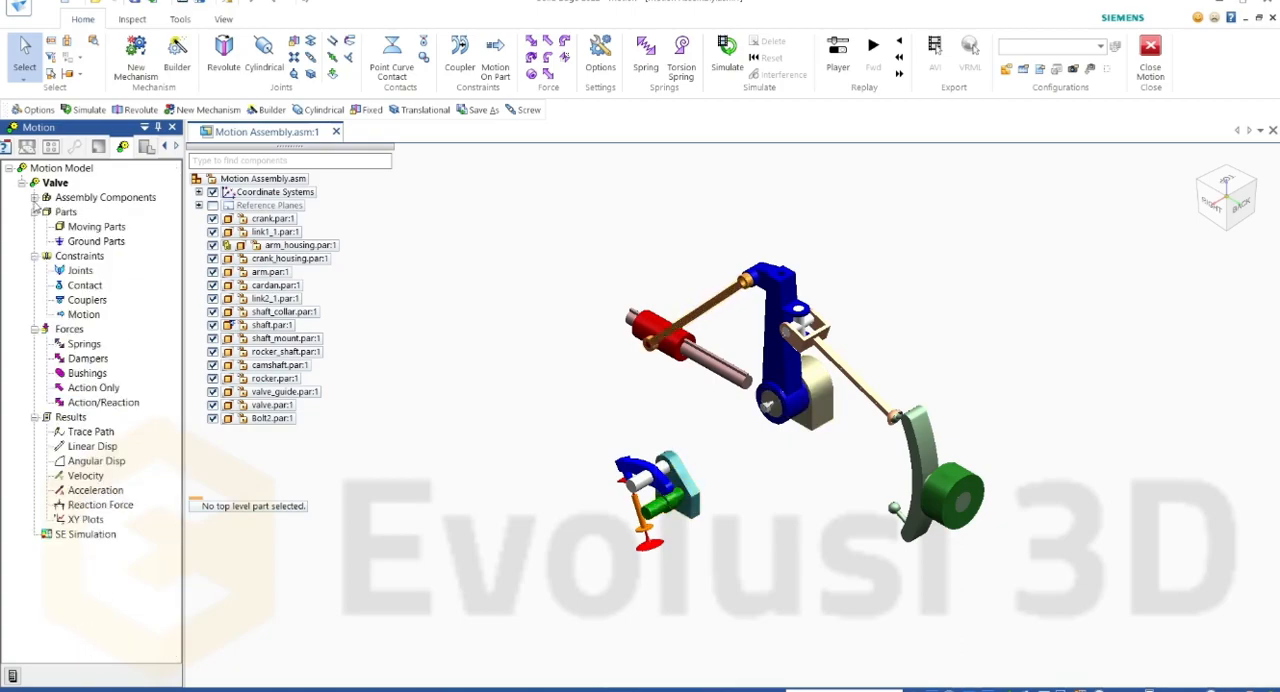
pyautogui.click(22, 184)
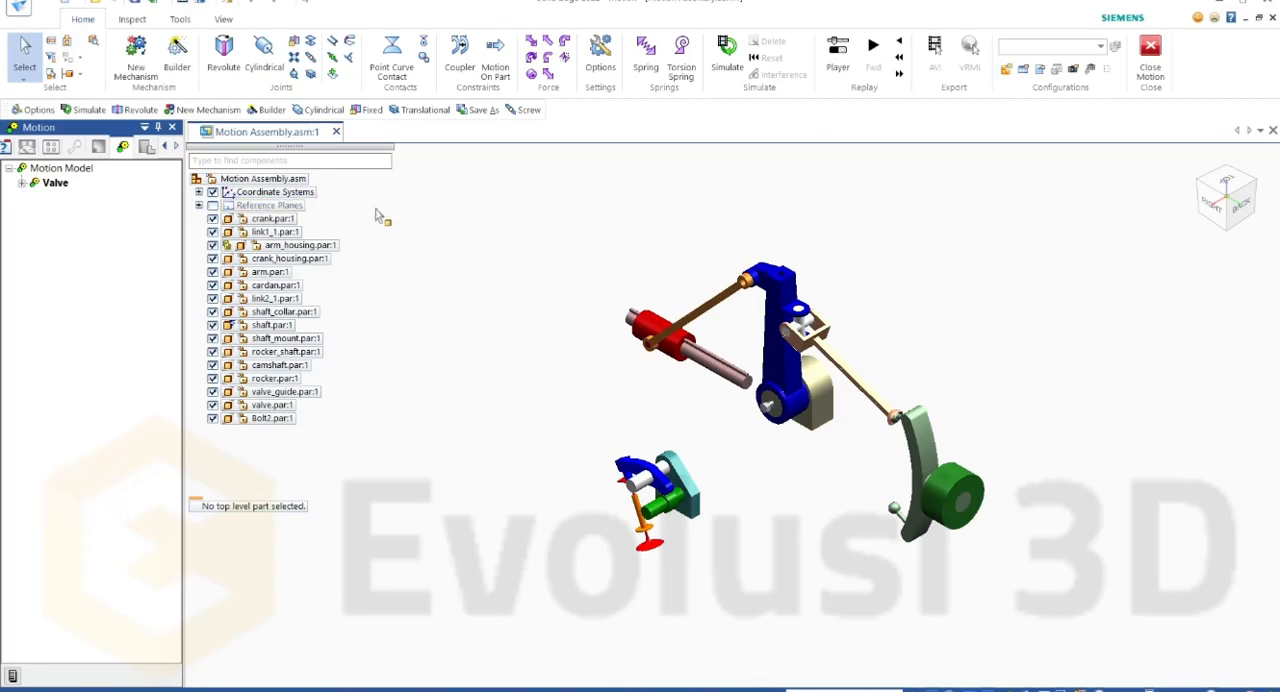
# Step: Create a second mechanism named Cranck Slider with all parts cleared from the selection, and collapse its tree
pyautogui.click(132, 60)
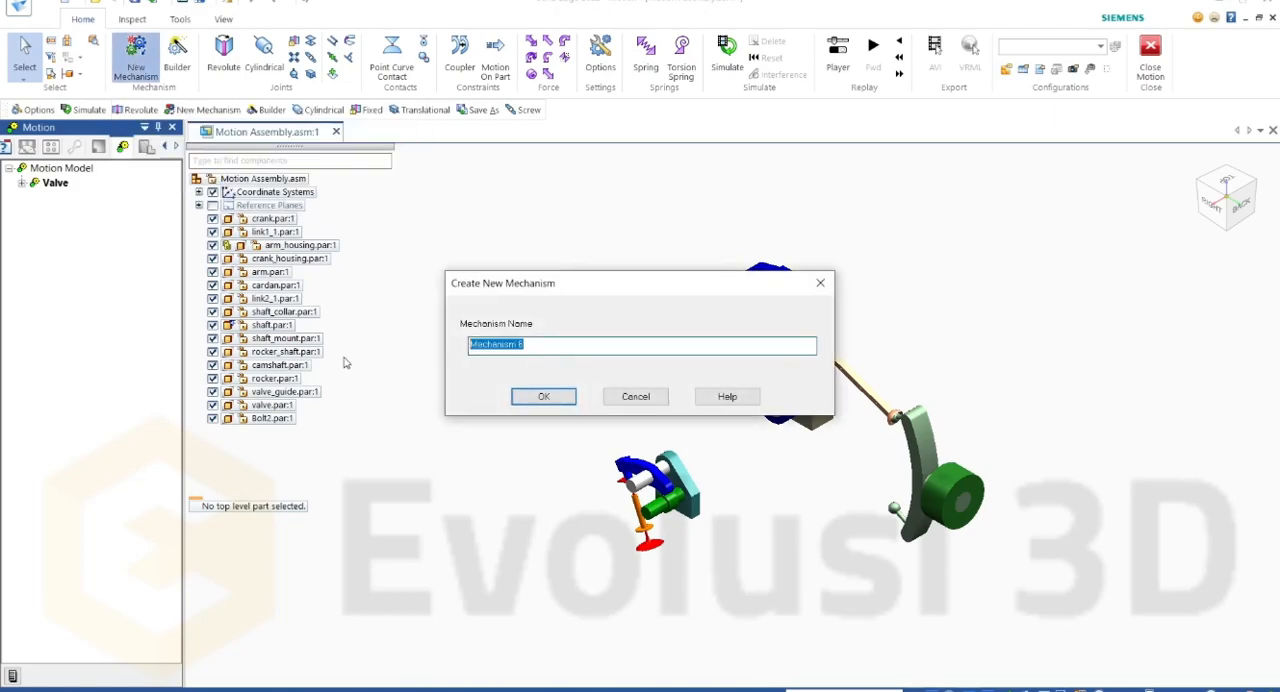
pyautogui.write('Cranck Slider')
pyautogui.click(557, 400)
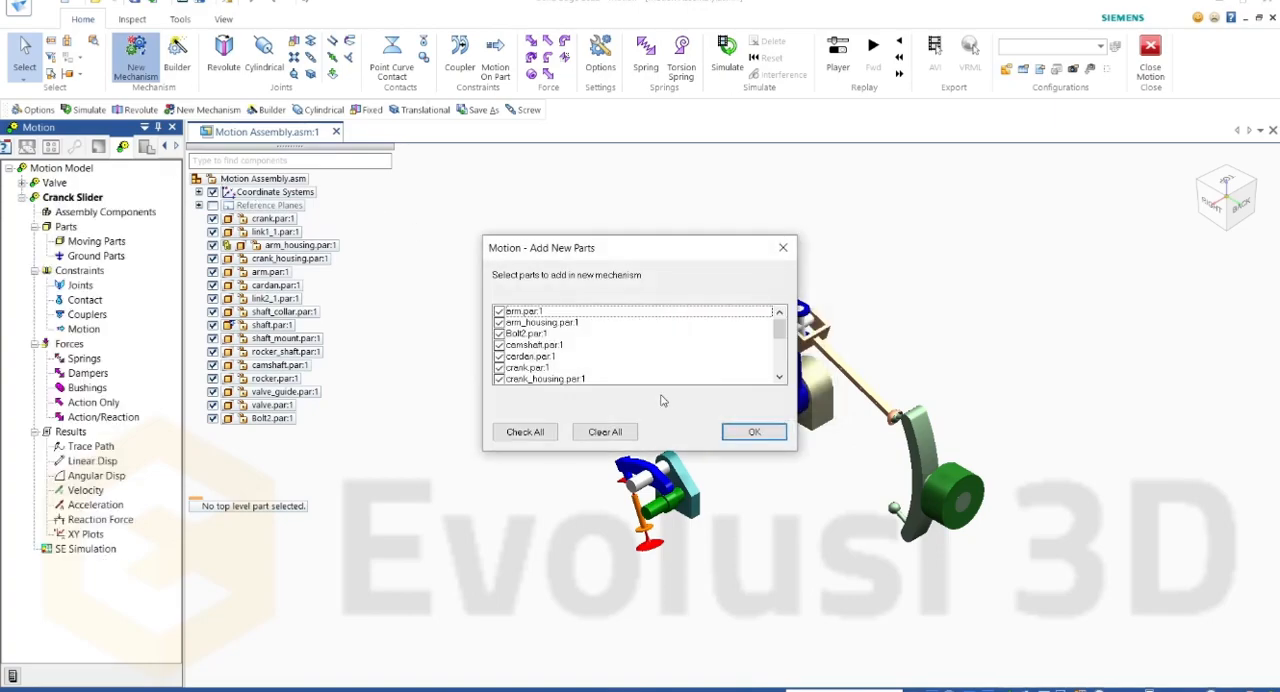
pyautogui.click(628, 434)
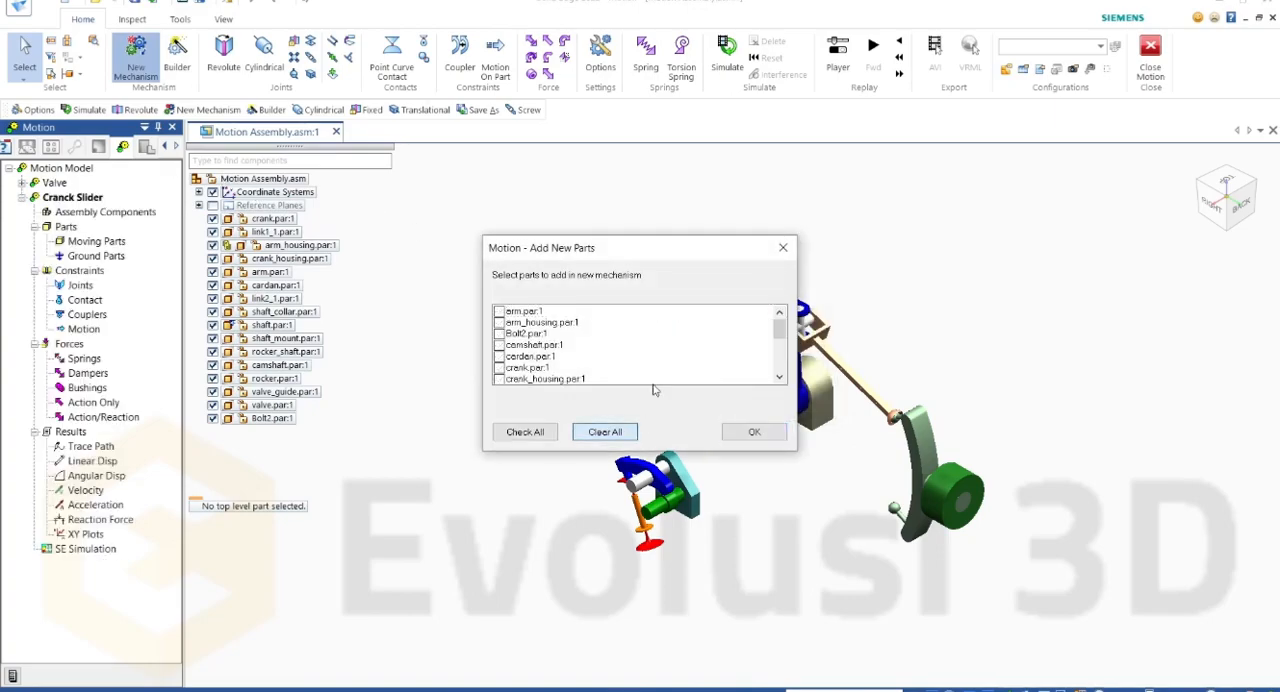
pyautogui.click(770, 433)
pyautogui.click(34, 212)
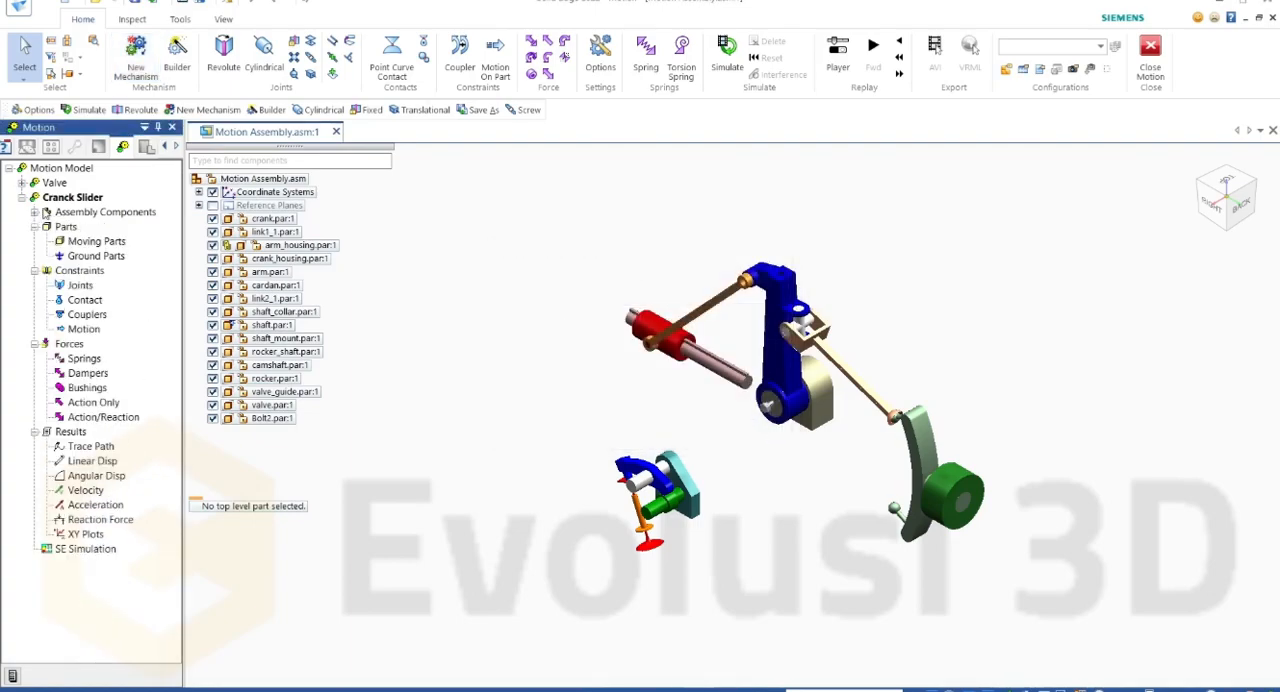
pyautogui.click(34, 227)
pyautogui.click(22, 198)
# Step: Make the Valve mechanism active and expand it together with its assembly components
pyautogui.click(50, 183)
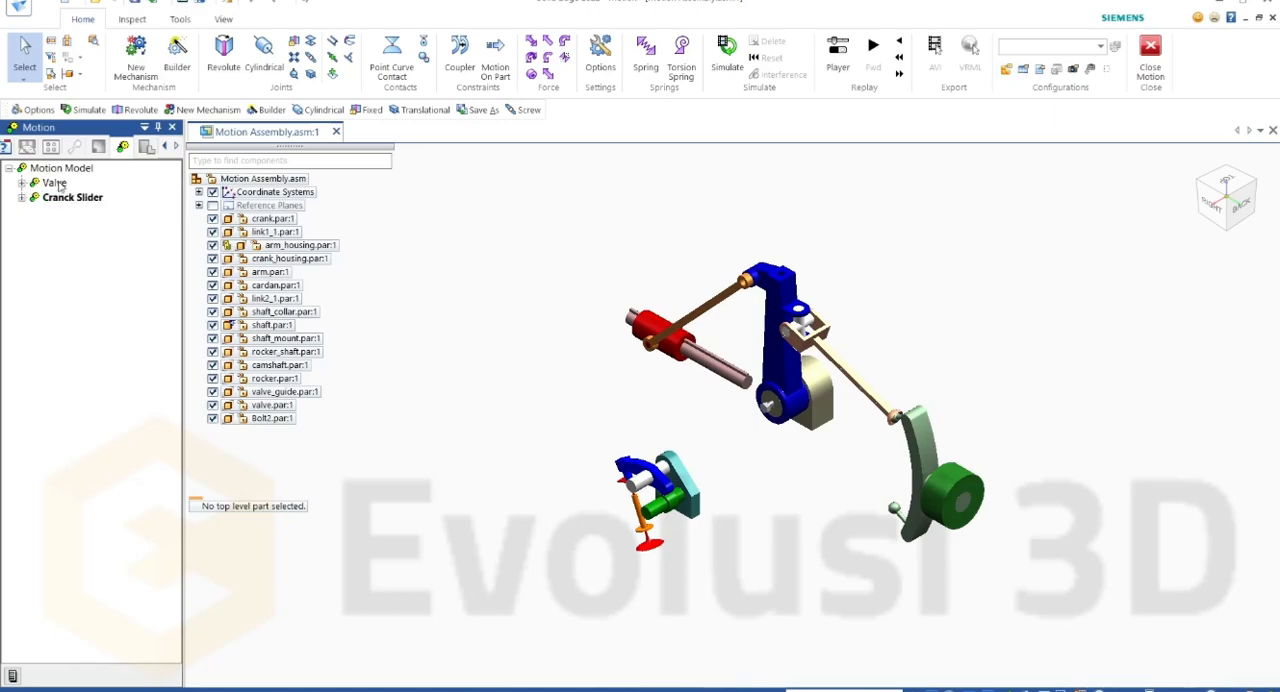
pyautogui.click(22, 183)
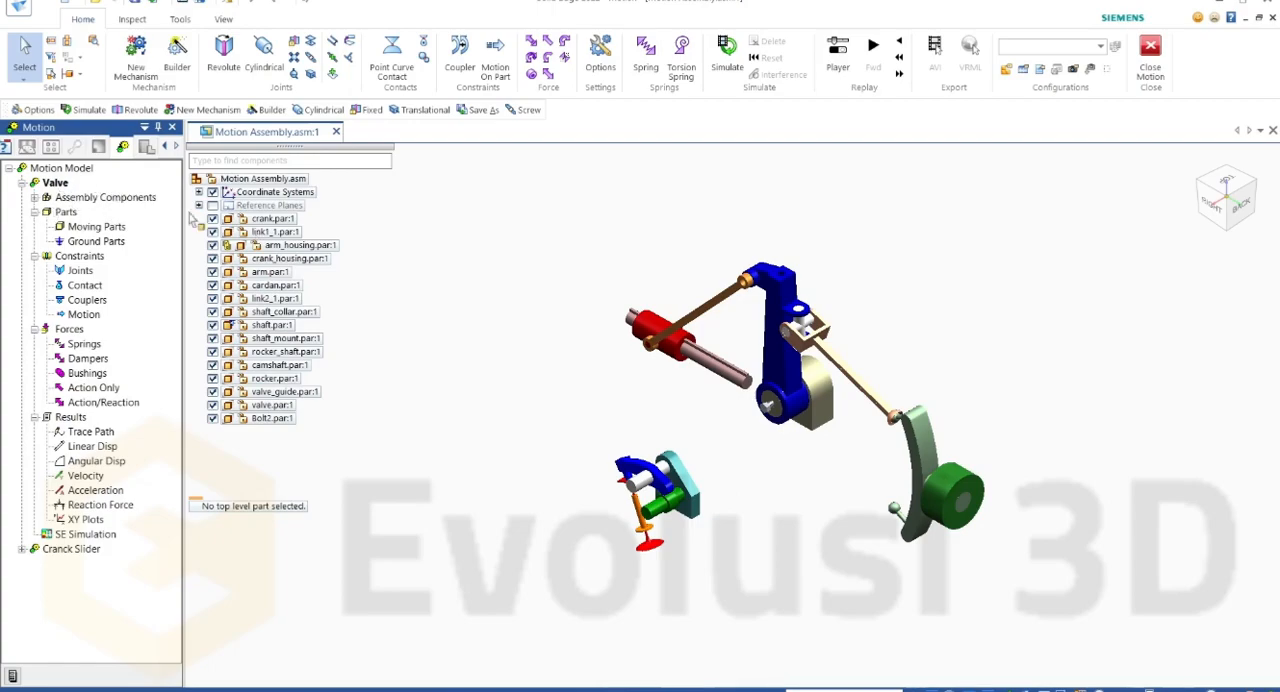
pyautogui.click(34, 197)
pyautogui.click(55, 183)
pyautogui.rightClick(52, 184)
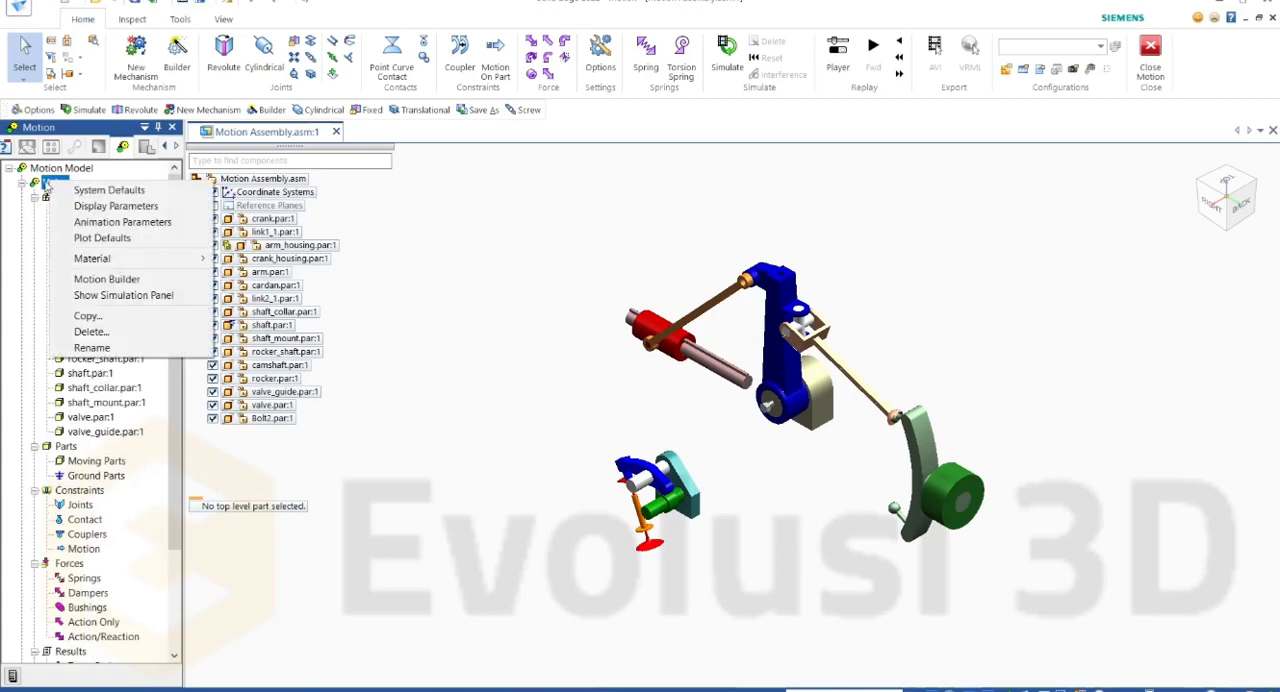
pyautogui.click(112, 169)
pyautogui.rightClick(58, 183)
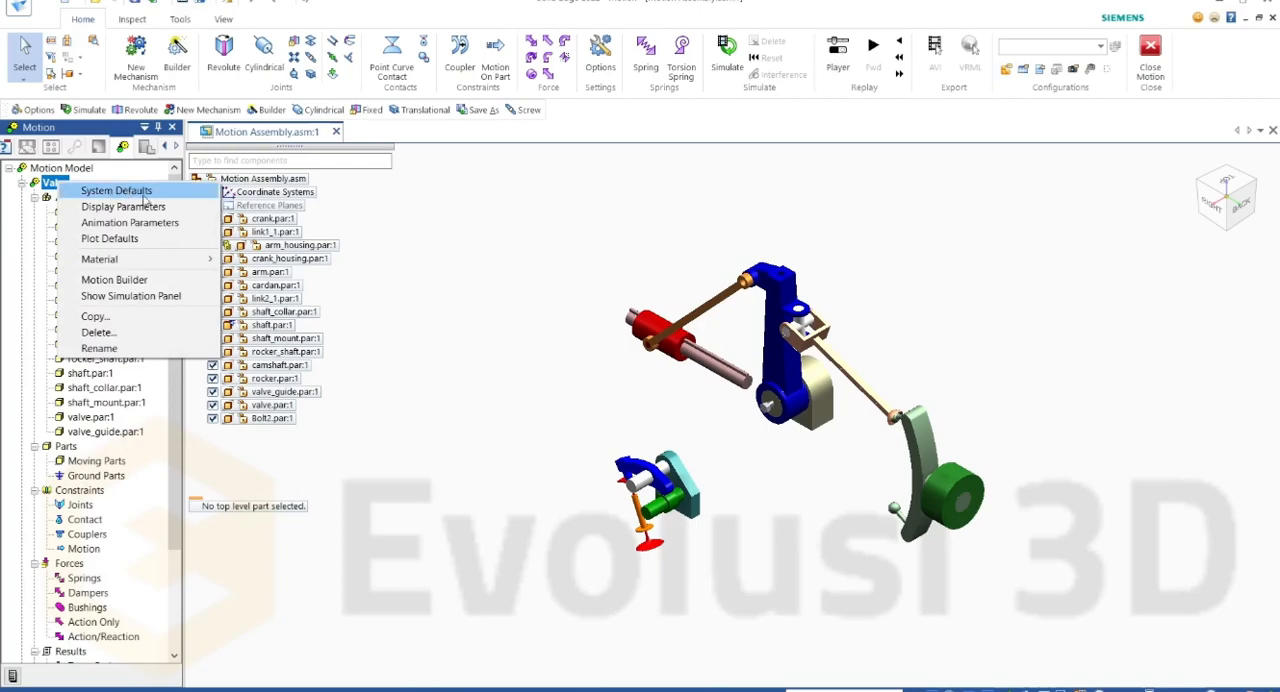
pyautogui.click(138, 179)
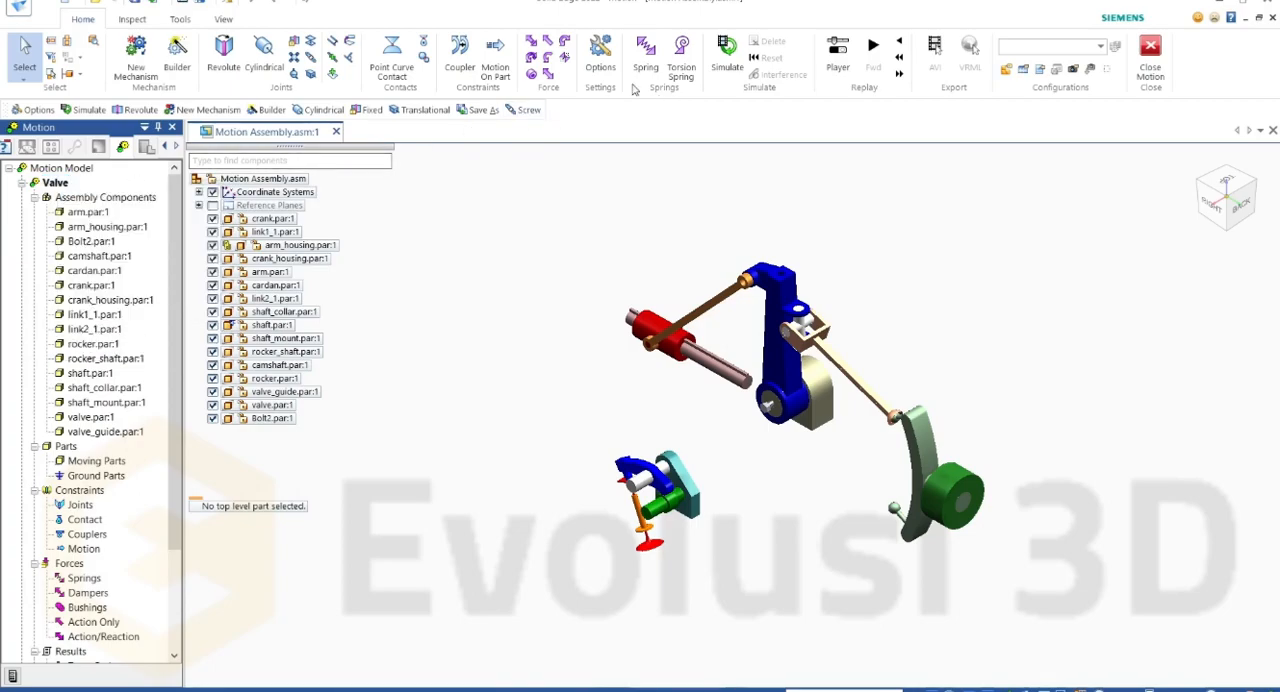
# Step: Open the motion options and review the world settings for force and time units, toggling gravity off and back on
pyautogui.click(602, 62)
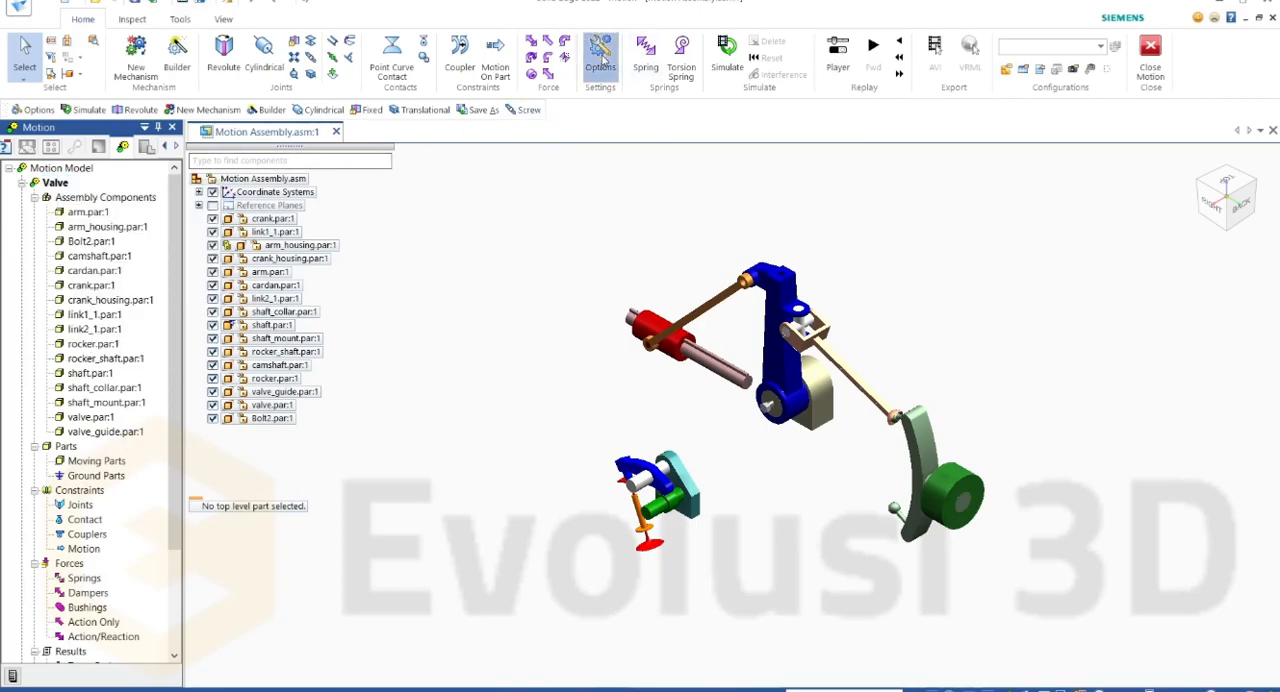
pyautogui.moveTo(563, 148); pyautogui.dragTo(466, 137)
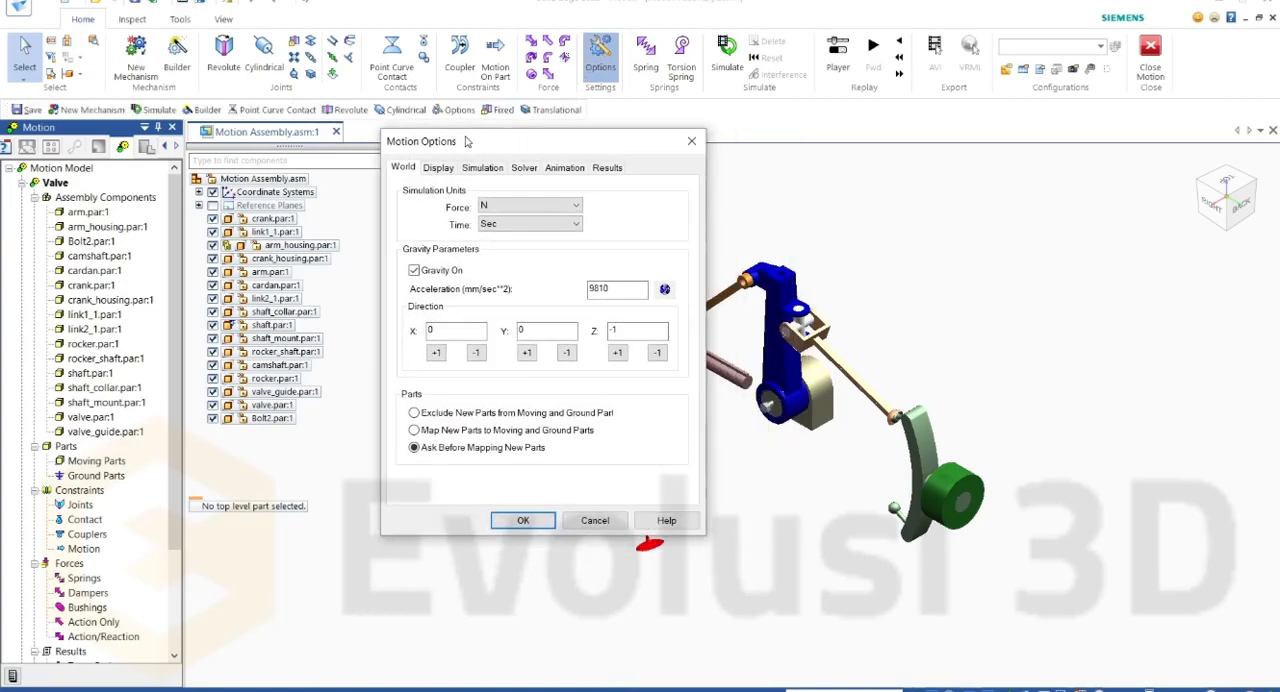
pyautogui.click(505, 207)
pyautogui.click(497, 216)
pyautogui.click(508, 226)
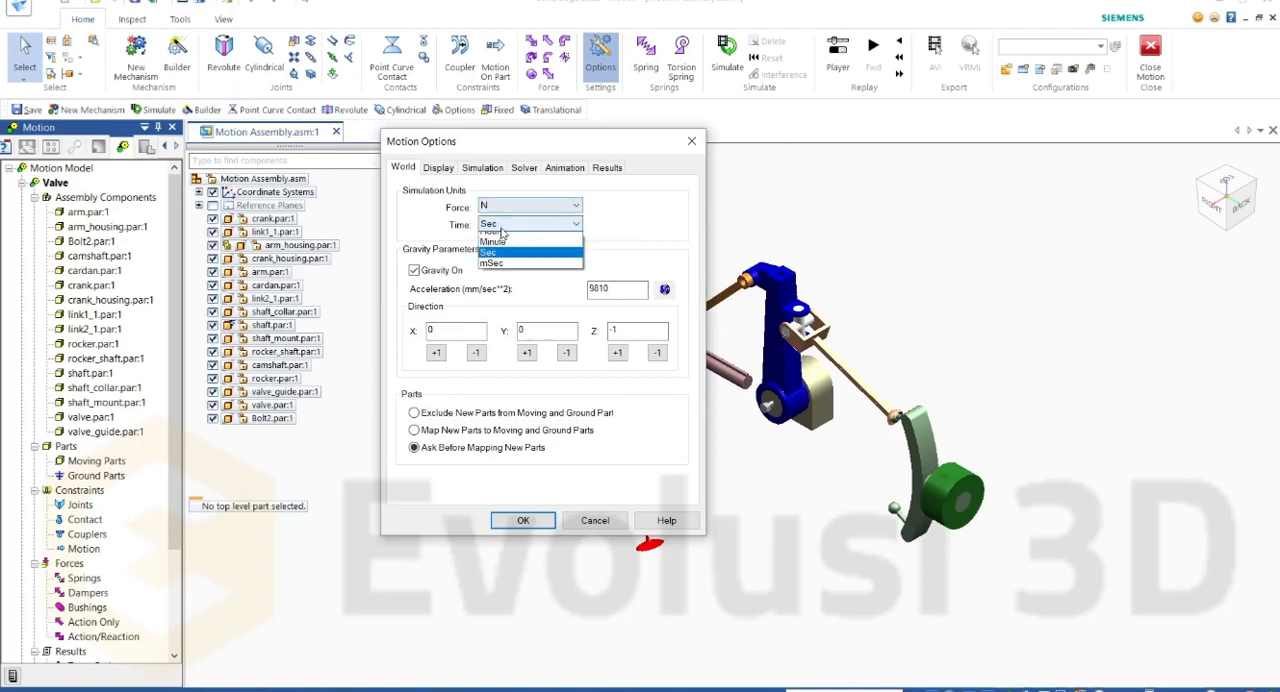
pyautogui.click(508, 229)
pyautogui.click(414, 271)
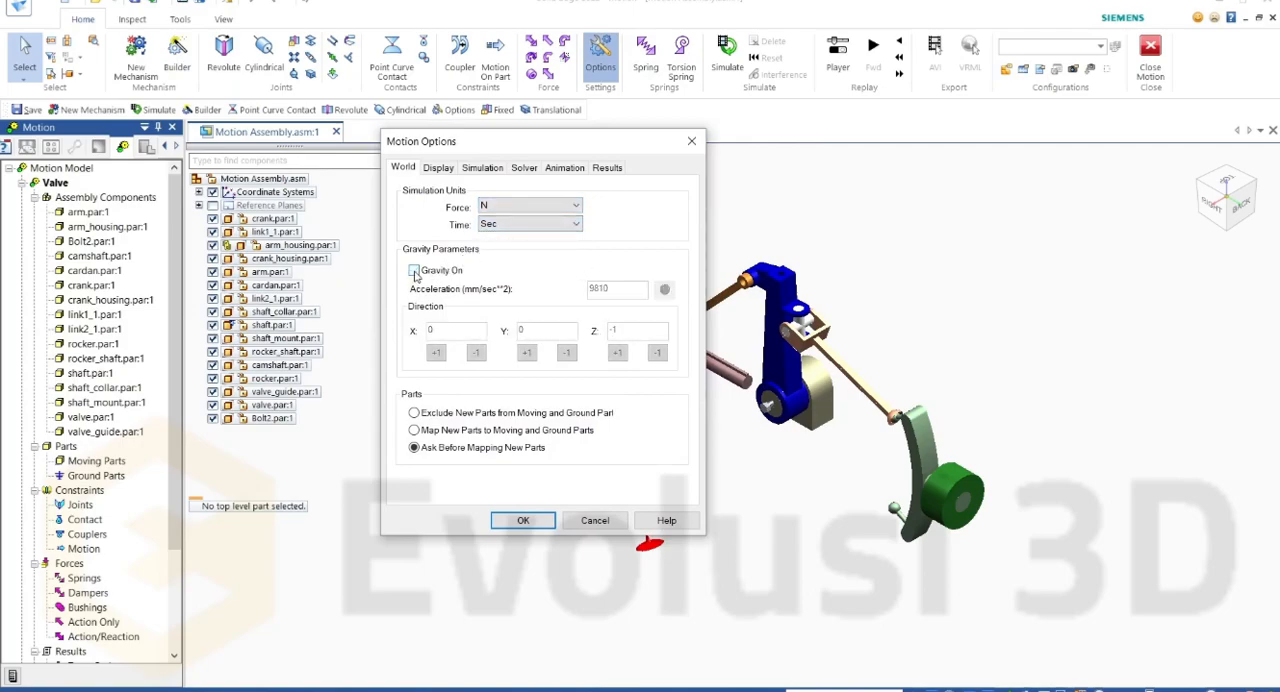
pyautogui.click(414, 271)
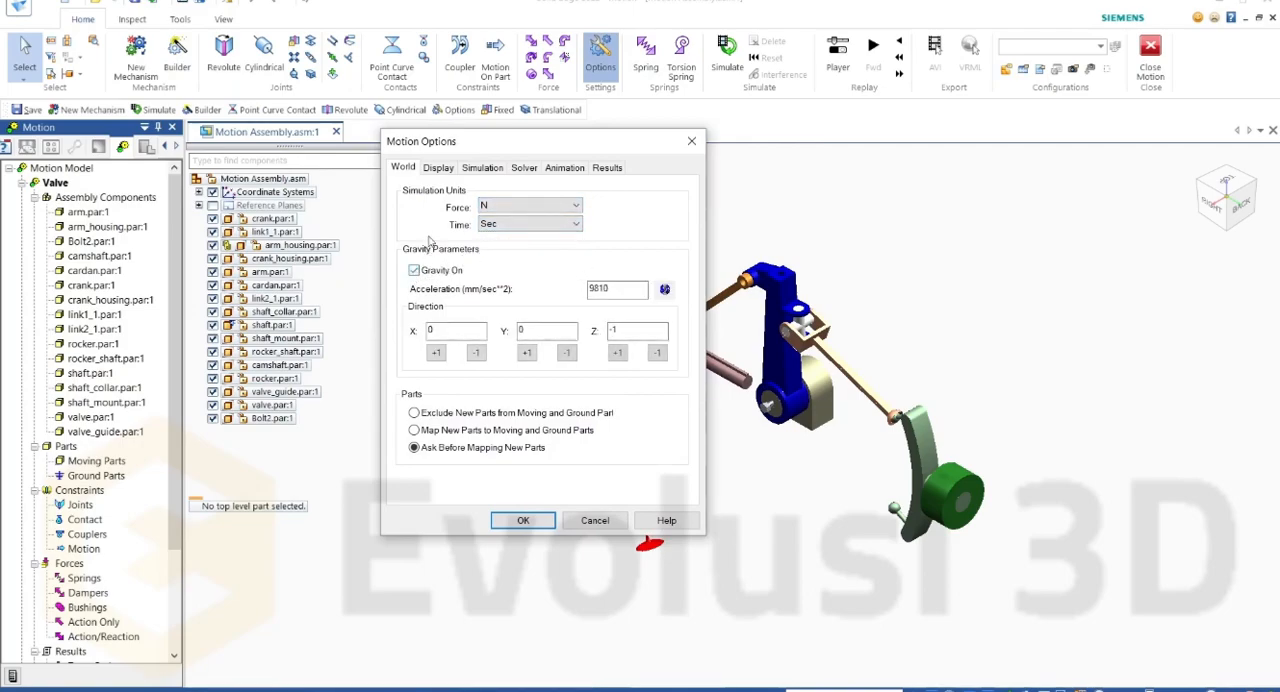
# Step: Examine the display, simulation and solver options, including the simulation duration, number of frames and maximum iterations
pyautogui.click(439, 168)
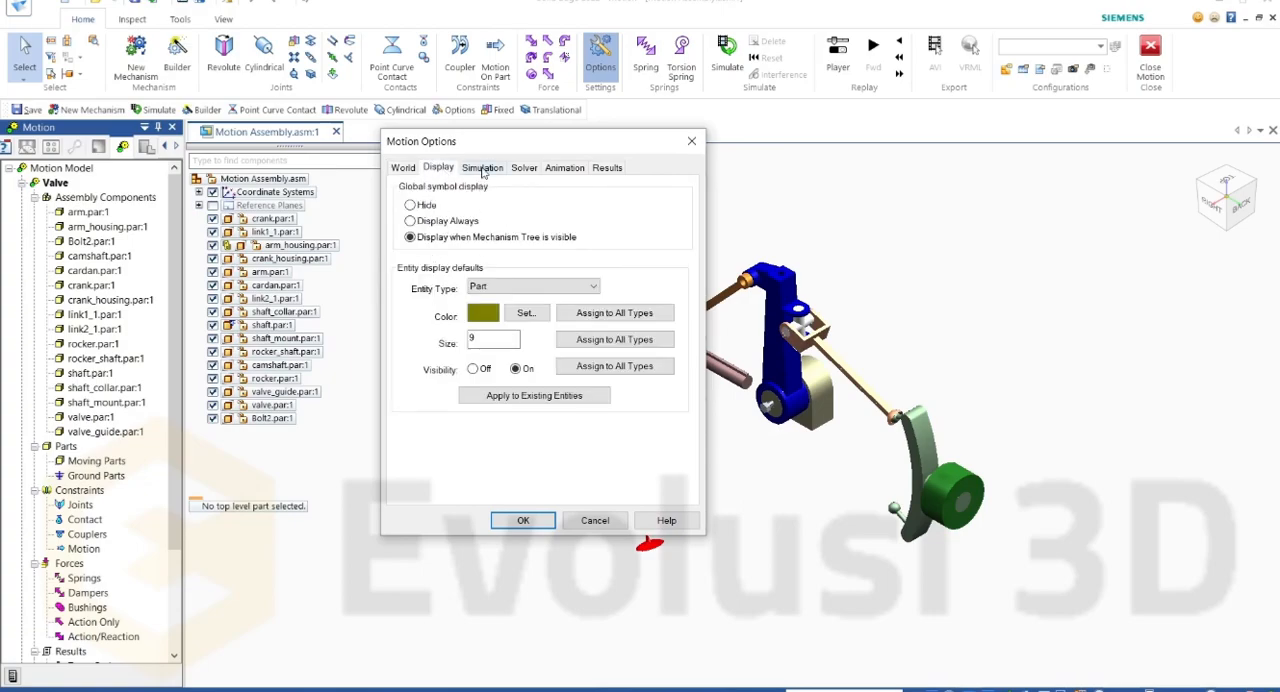
pyautogui.click(465, 168)
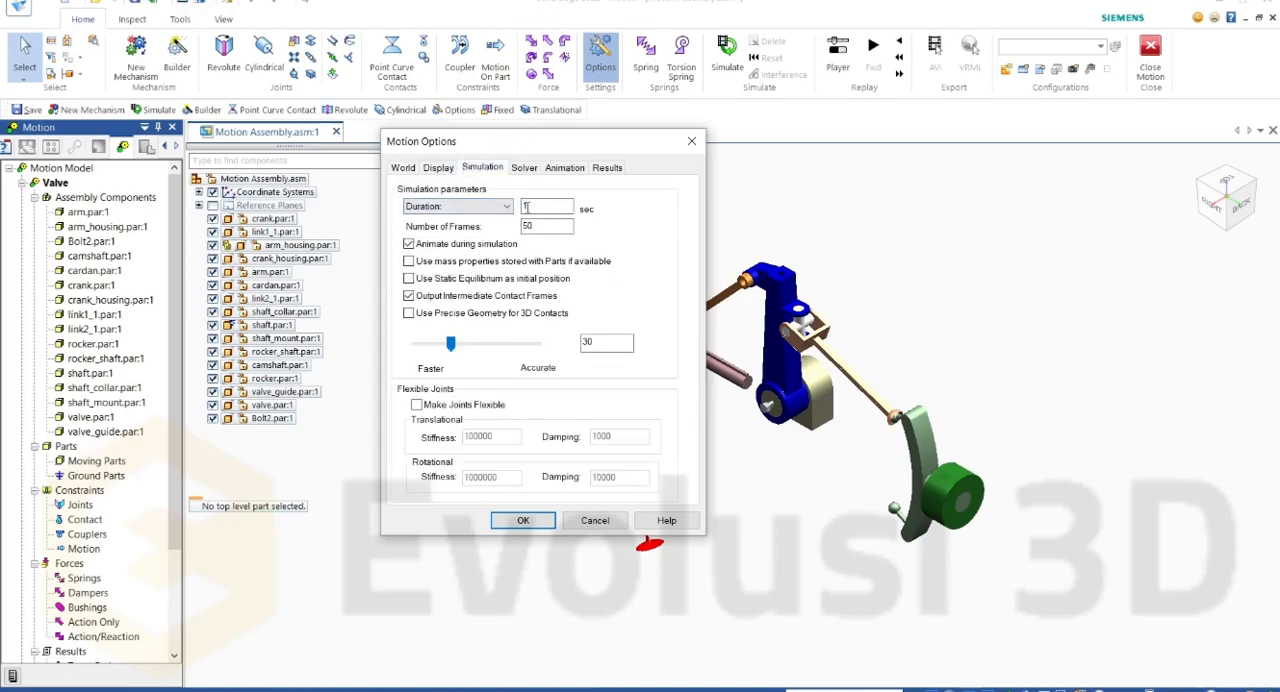
pyautogui.press('Tab')
pyautogui.click(565, 241)
pyautogui.click(523, 169)
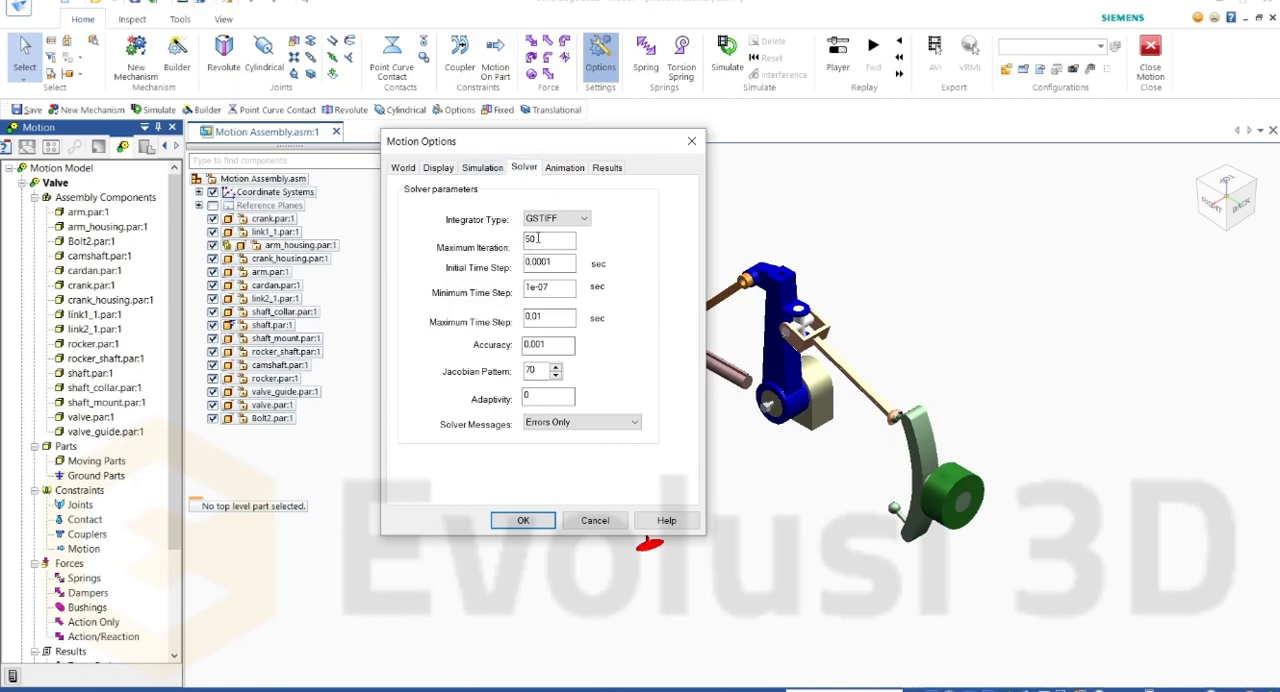
pyautogui.moveTo(540, 240); pyautogui.dragTo(524, 240)
# Step: Review the animation options for showing symbols and contact frames, check the results options, and accept the motion options
pyautogui.click(552, 170)
pyautogui.doubleClick(544, 207)
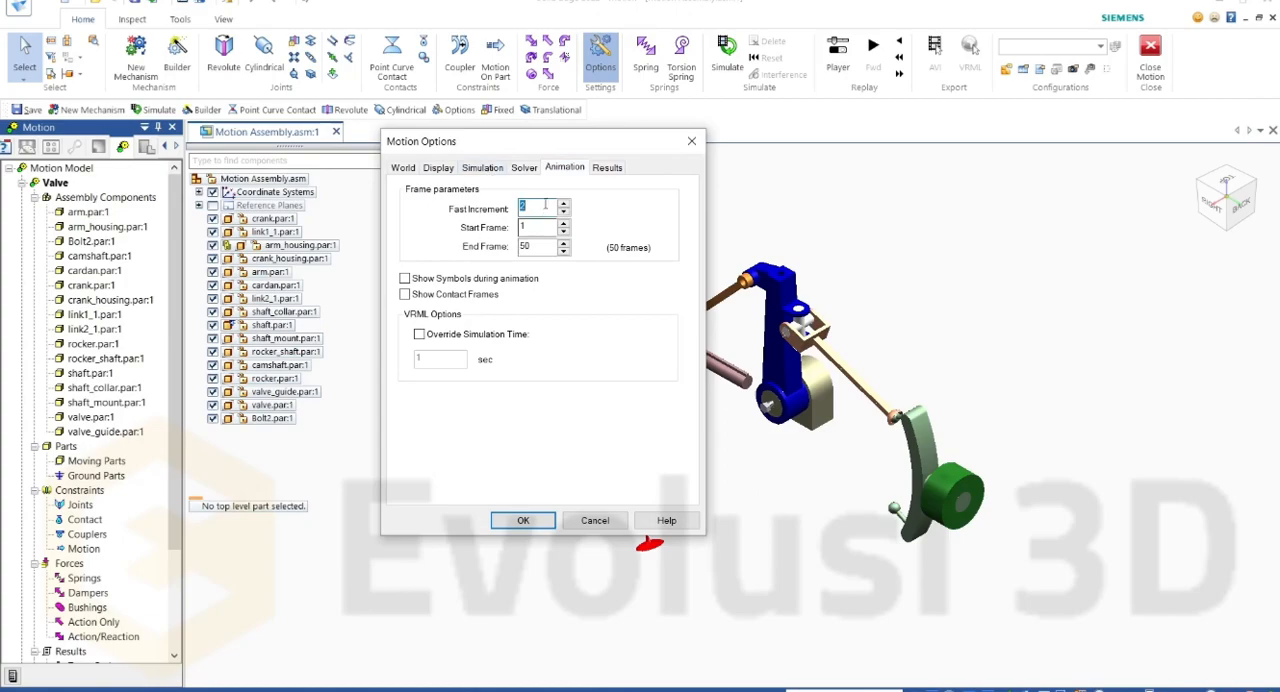
pyautogui.click(405, 279)
pyautogui.click(405, 294)
pyautogui.click(607, 168)
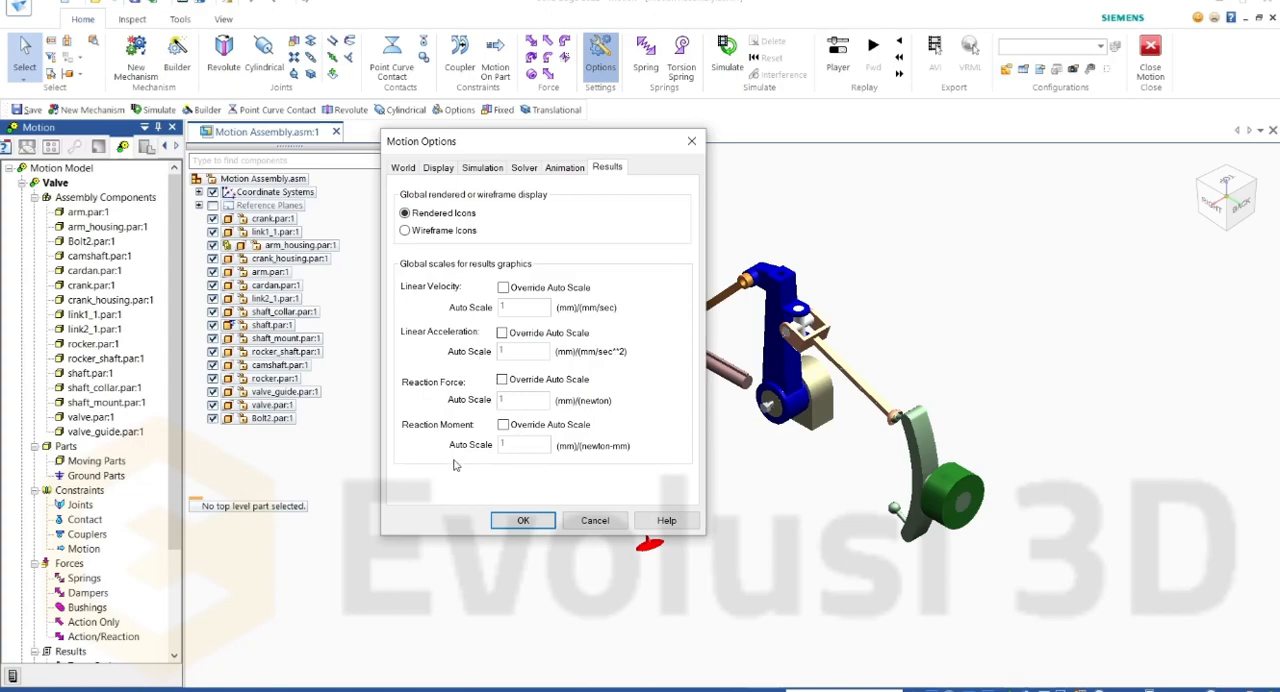
pyautogui.click(523, 521)
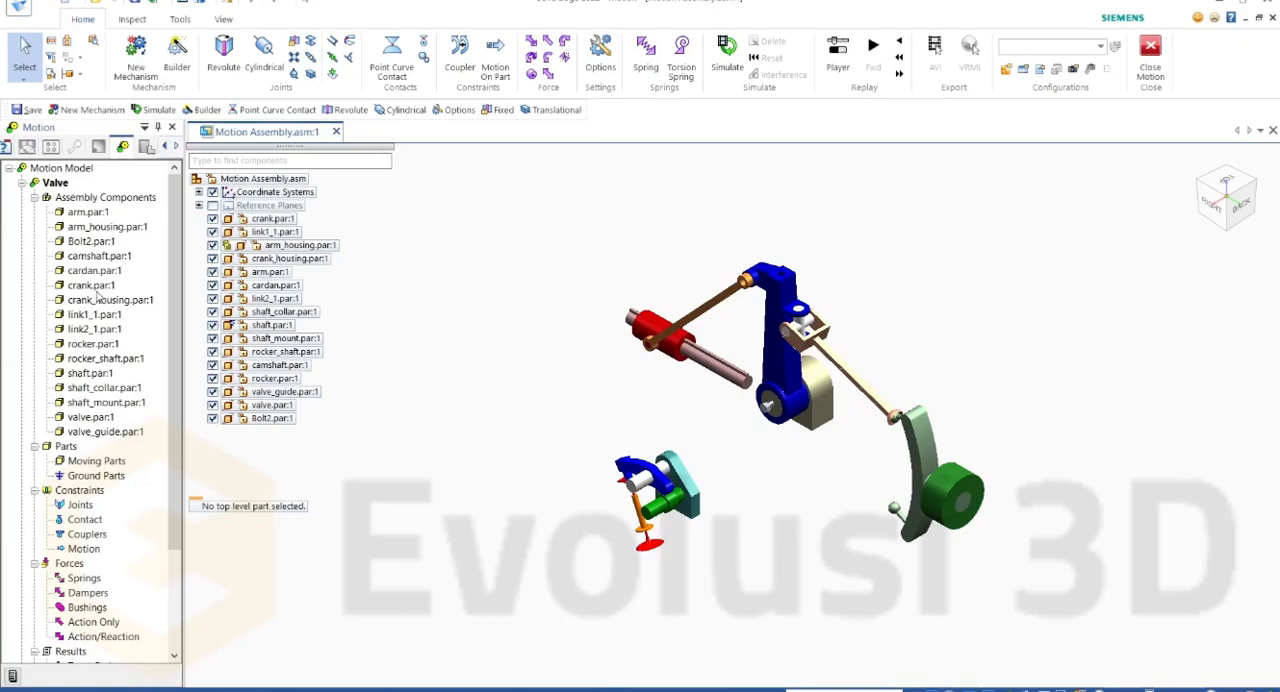
pyautogui.click(54, 183)
pyautogui.click(41, 382)
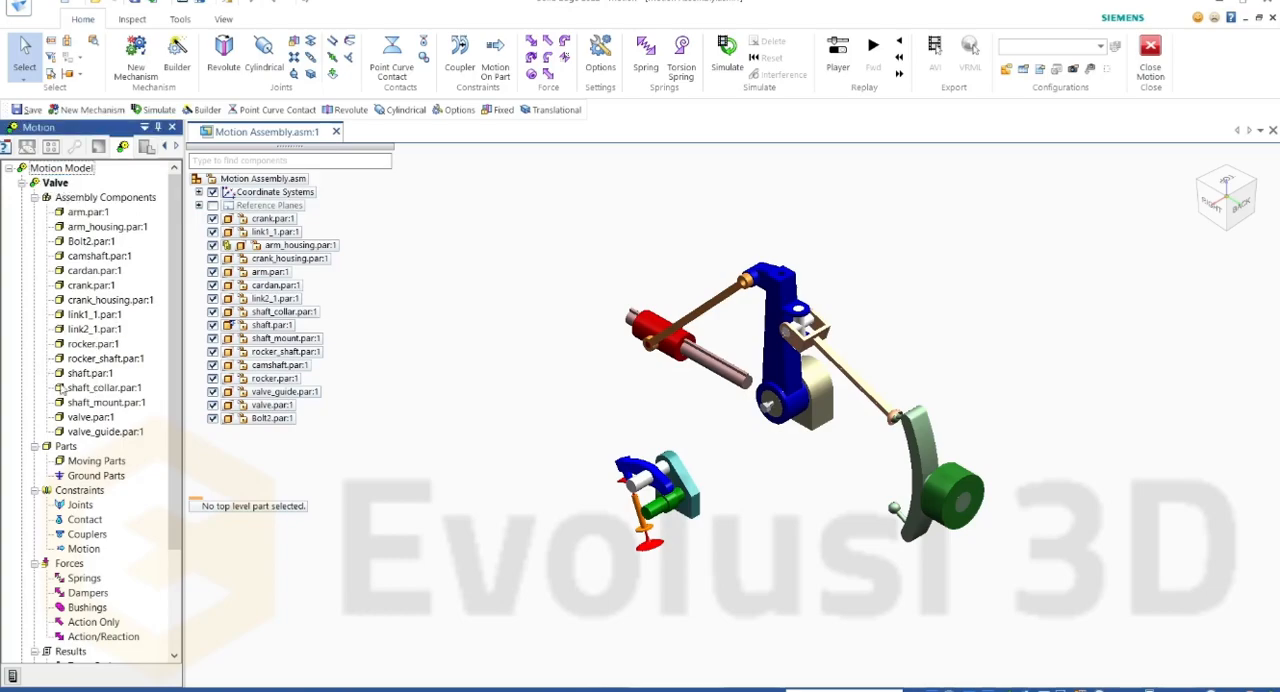
pyautogui.click(88, 460)
pyautogui.click(97, 477)
pyautogui.click(137, 465)
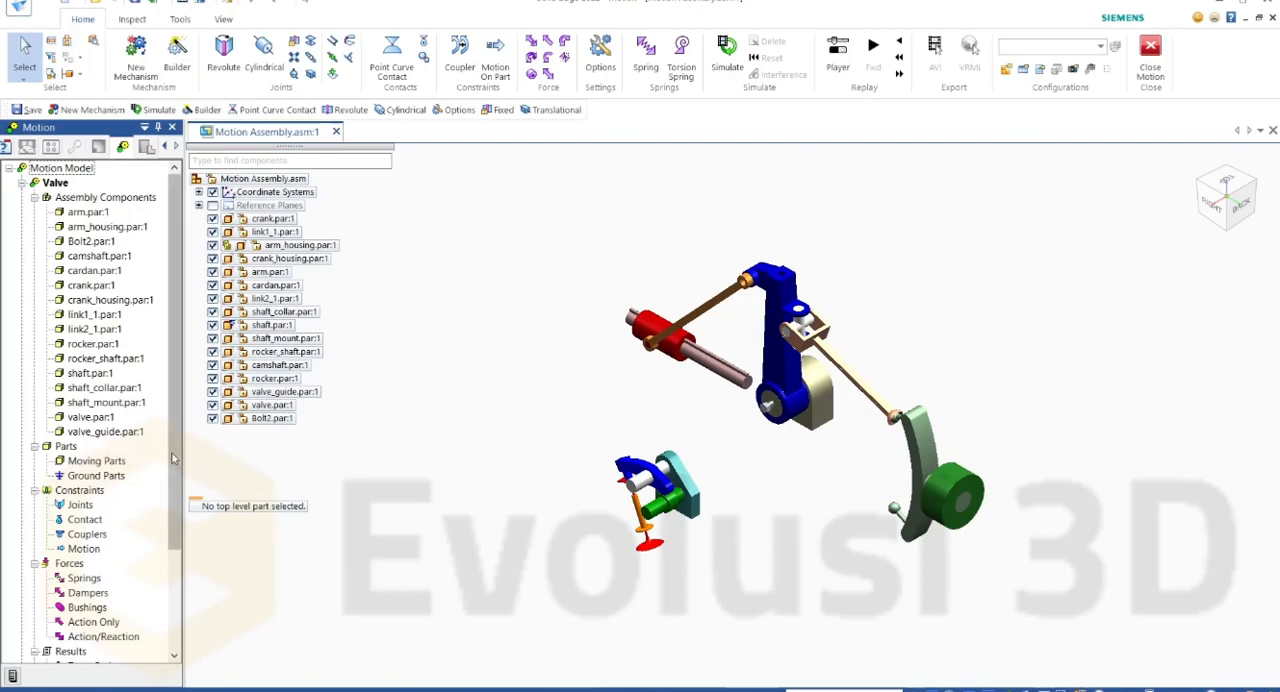
# Step: Identify the valve guide among the valve components and define valve_guide.par:1 as a ground part of the Valve mechanism
pyautogui.scroll(6, 680, 540)
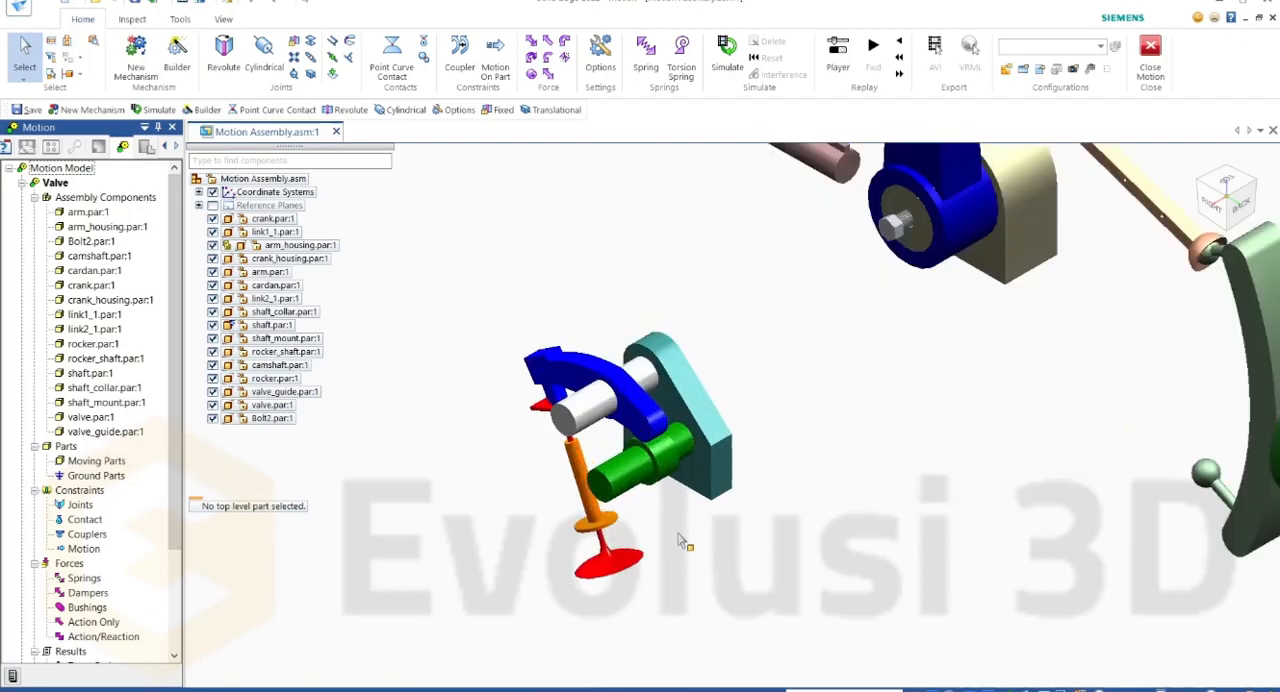
pyautogui.click(657, 337)
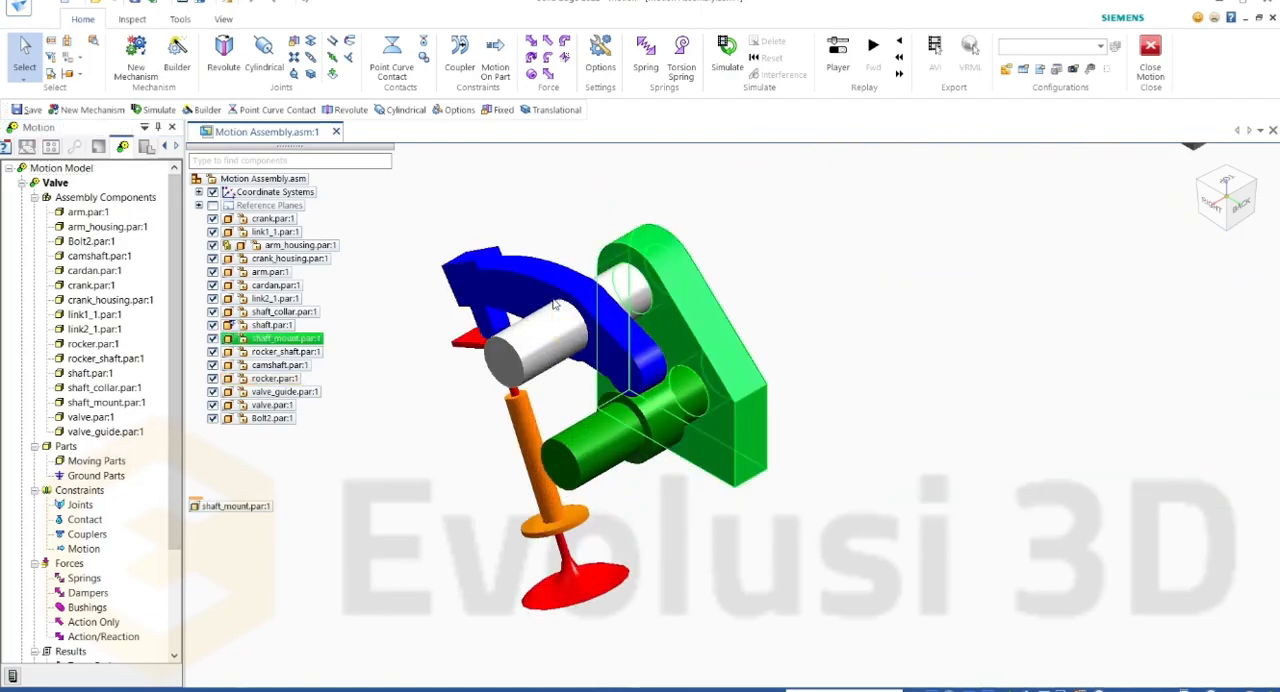
pyautogui.click(480, 337)
pyautogui.click(770, 502)
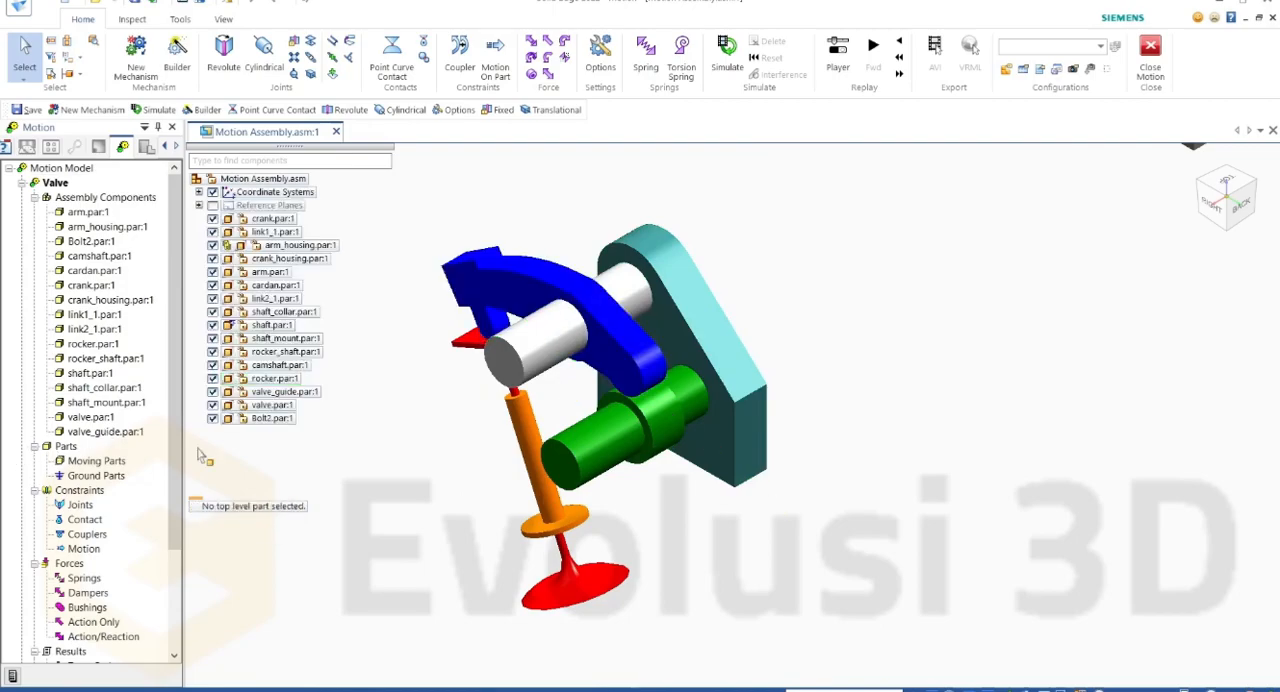
pyautogui.click(522, 465)
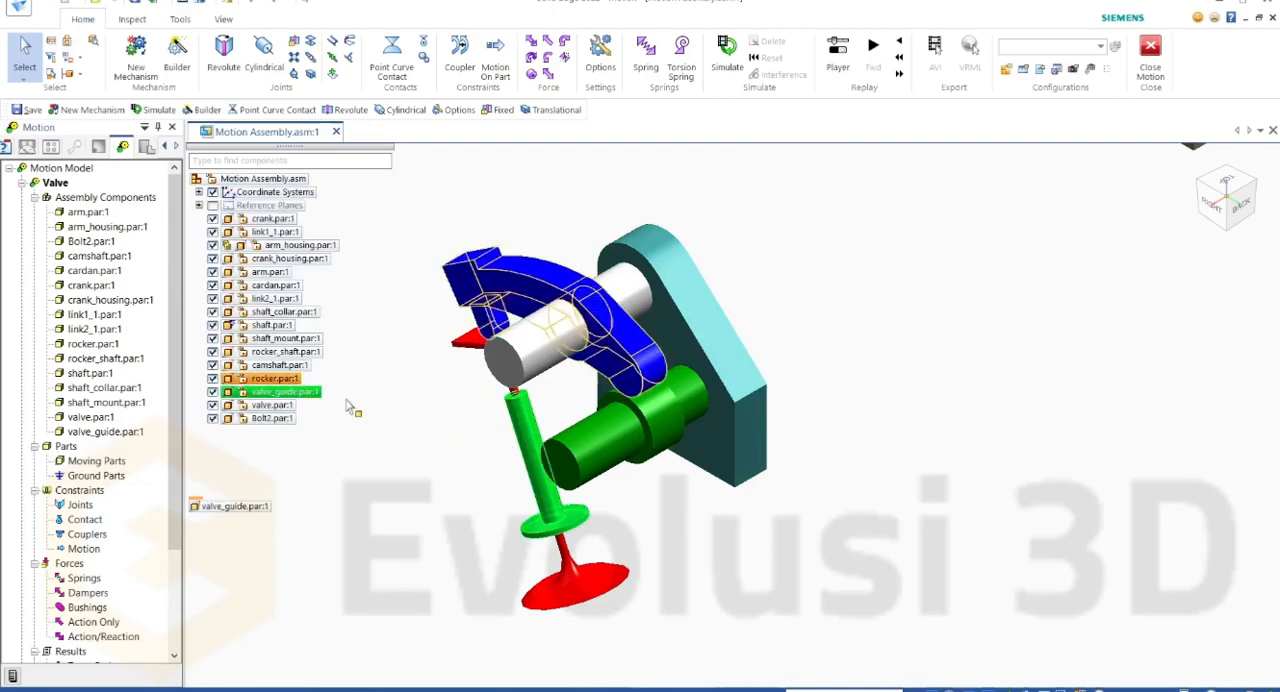
pyautogui.click(304, 402)
pyautogui.click(523, 427)
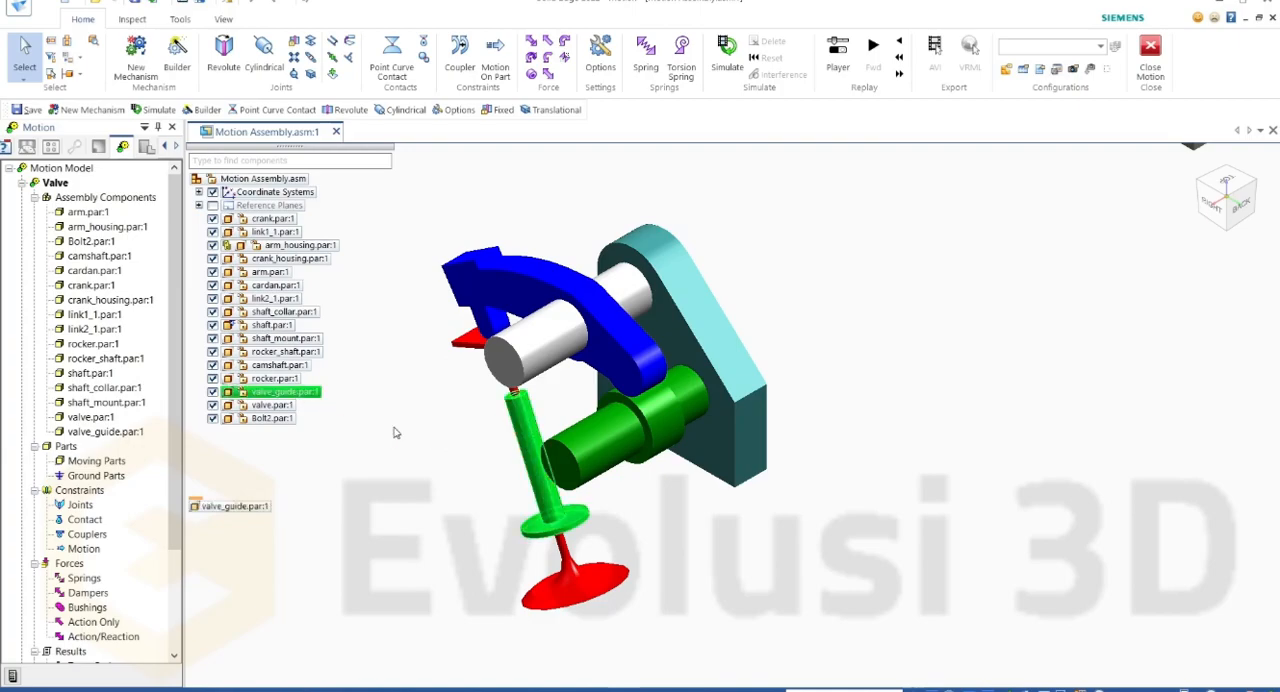
pyautogui.click(395, 432)
pyautogui.rightClick(112, 436)
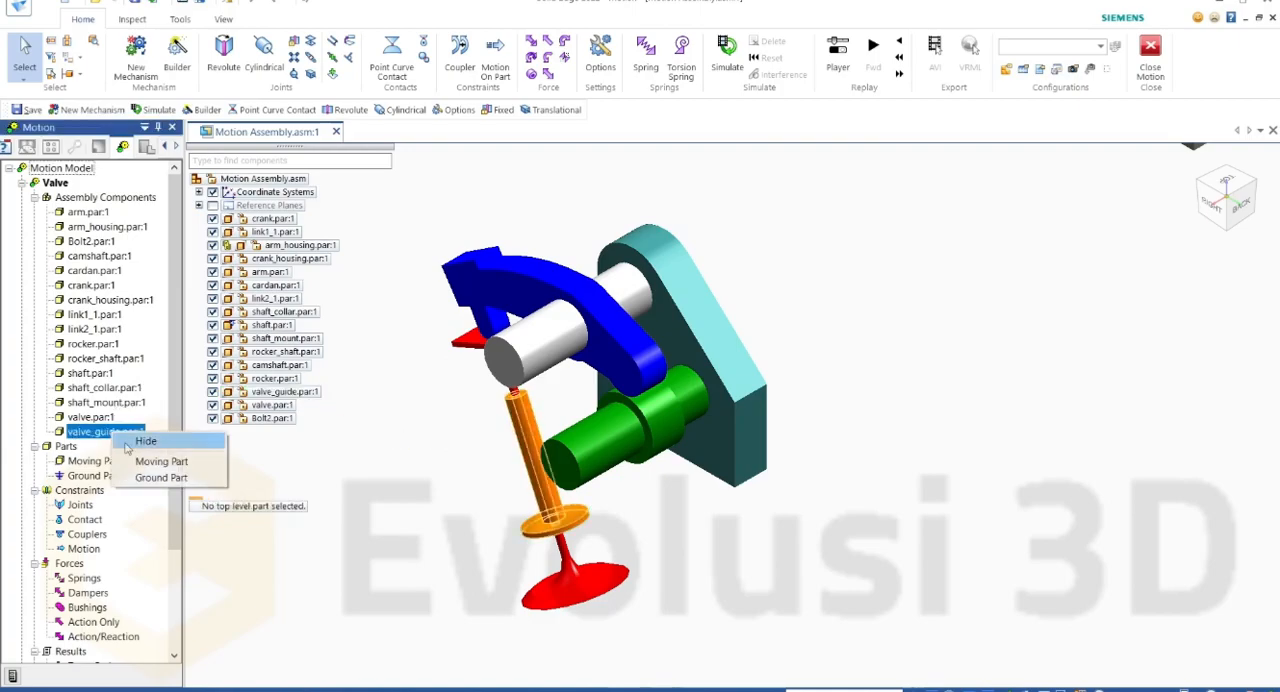
pyautogui.click(160, 478)
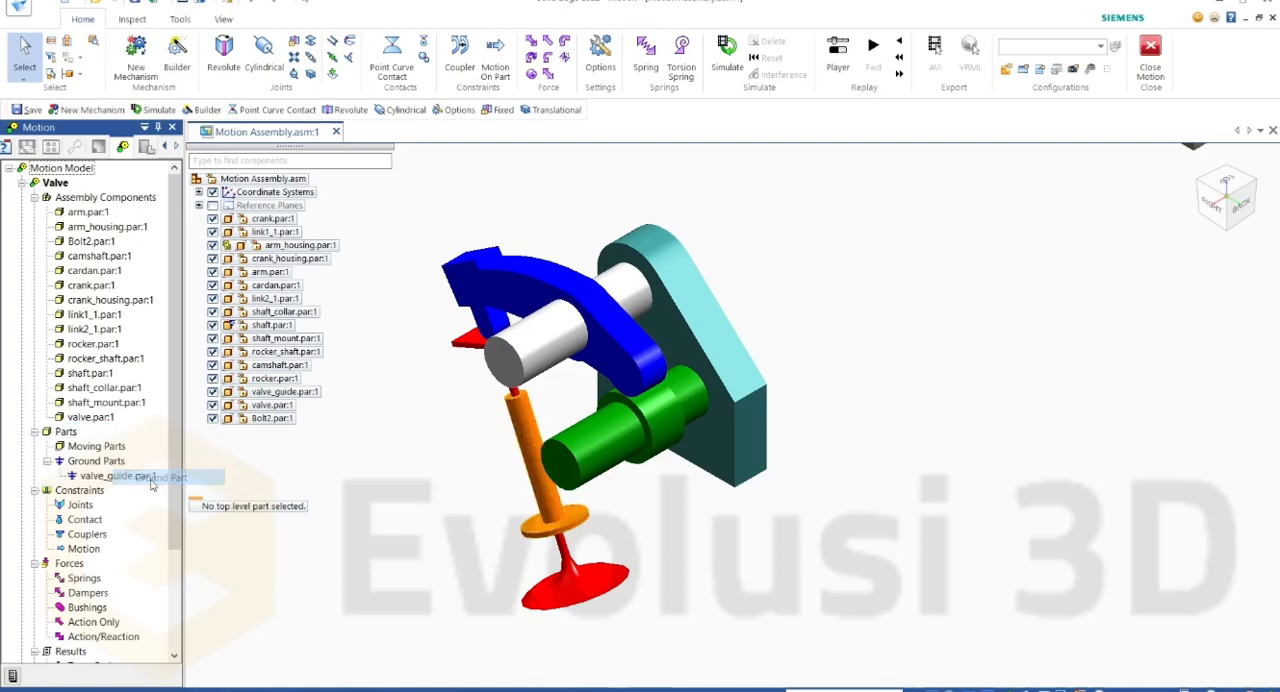
# Step: Define valve.par:1 and camshaft.par:1 as moving parts of the Valve mechanism
pyautogui.click(537, 563)
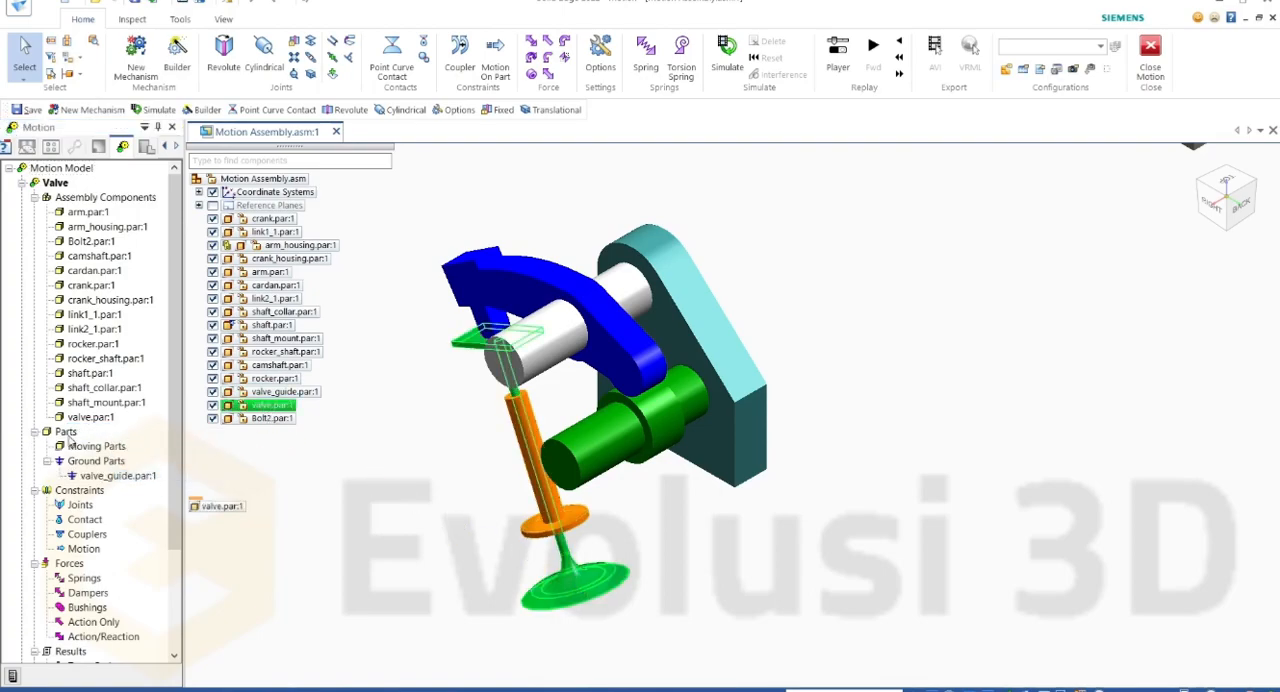
pyautogui.rightClick(89, 417)
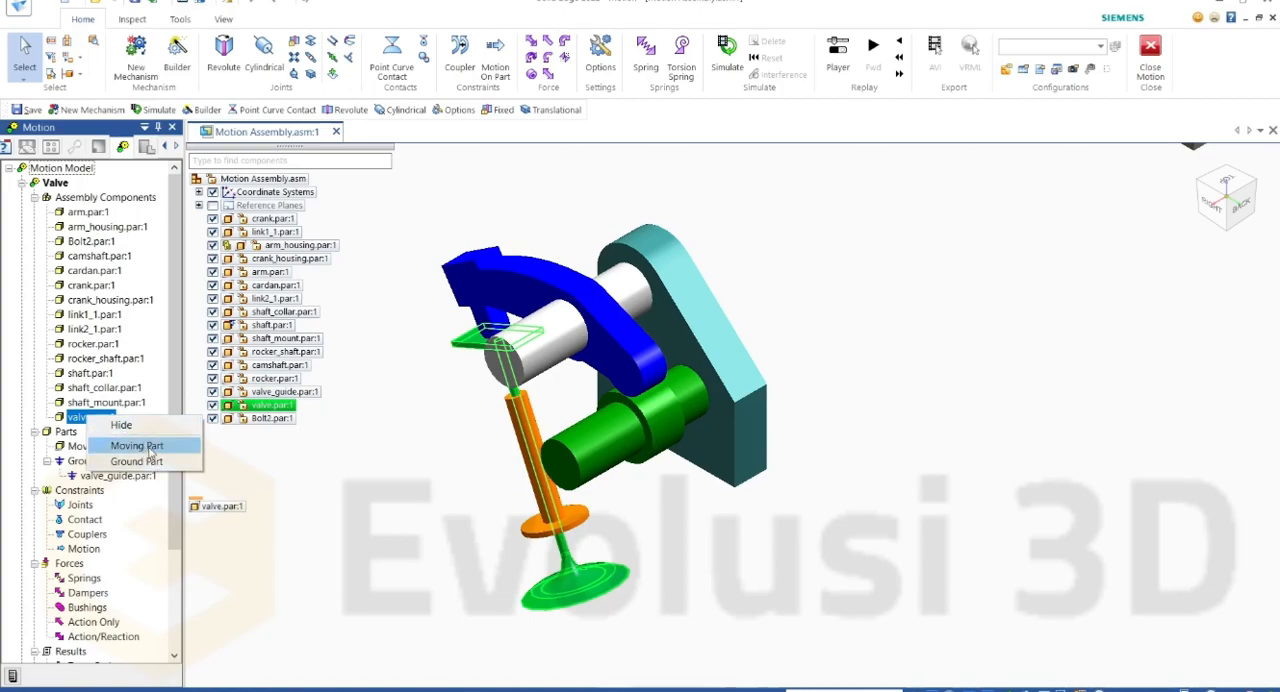
pyautogui.click(148, 447)
pyautogui.click(279, 366)
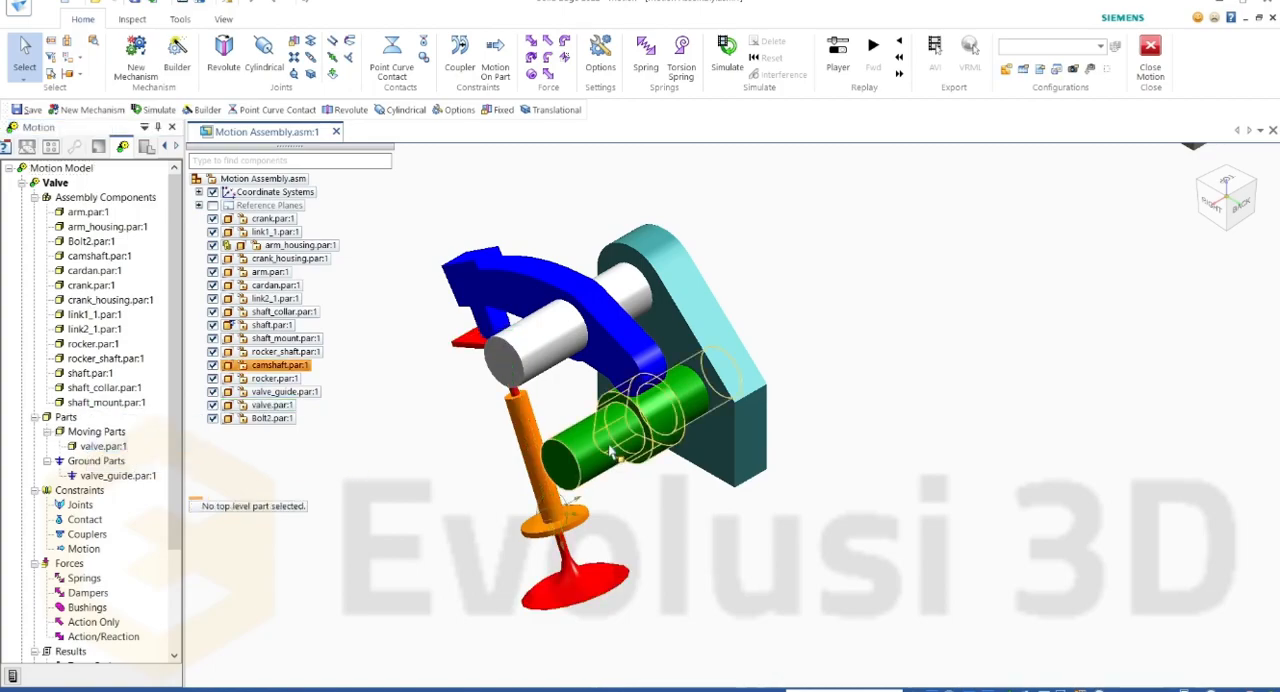
pyautogui.click(99, 256)
pyautogui.rightClick(99, 256)
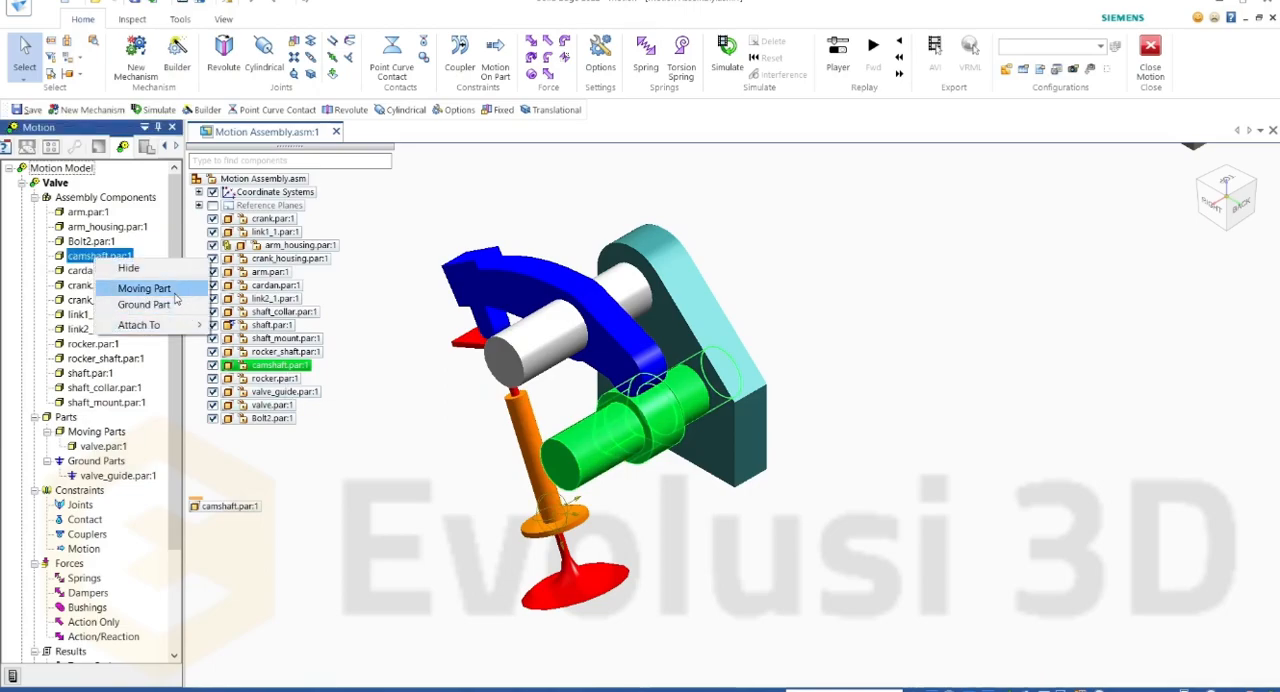
pyautogui.click(144, 288)
# Step: Define rocker_shaft.par:1 and rocker.par:1 as moving parts of the Valve mechanism
pyautogui.click(285, 352)
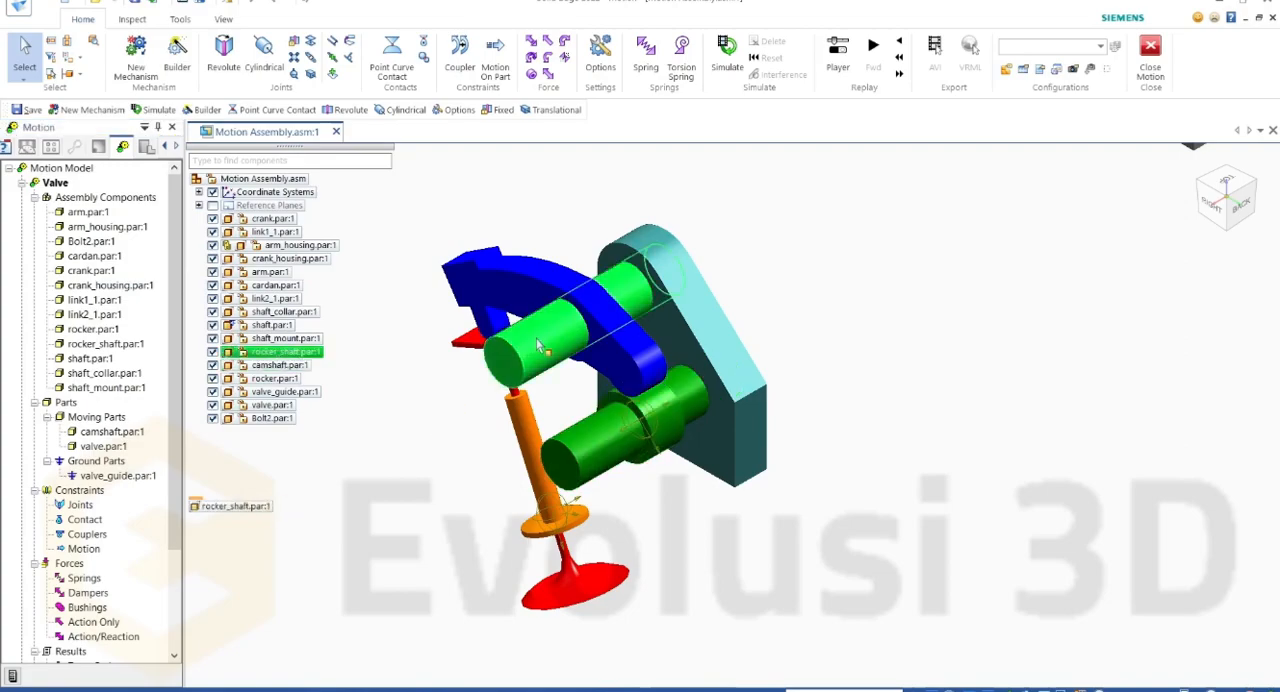
pyautogui.click(401, 378)
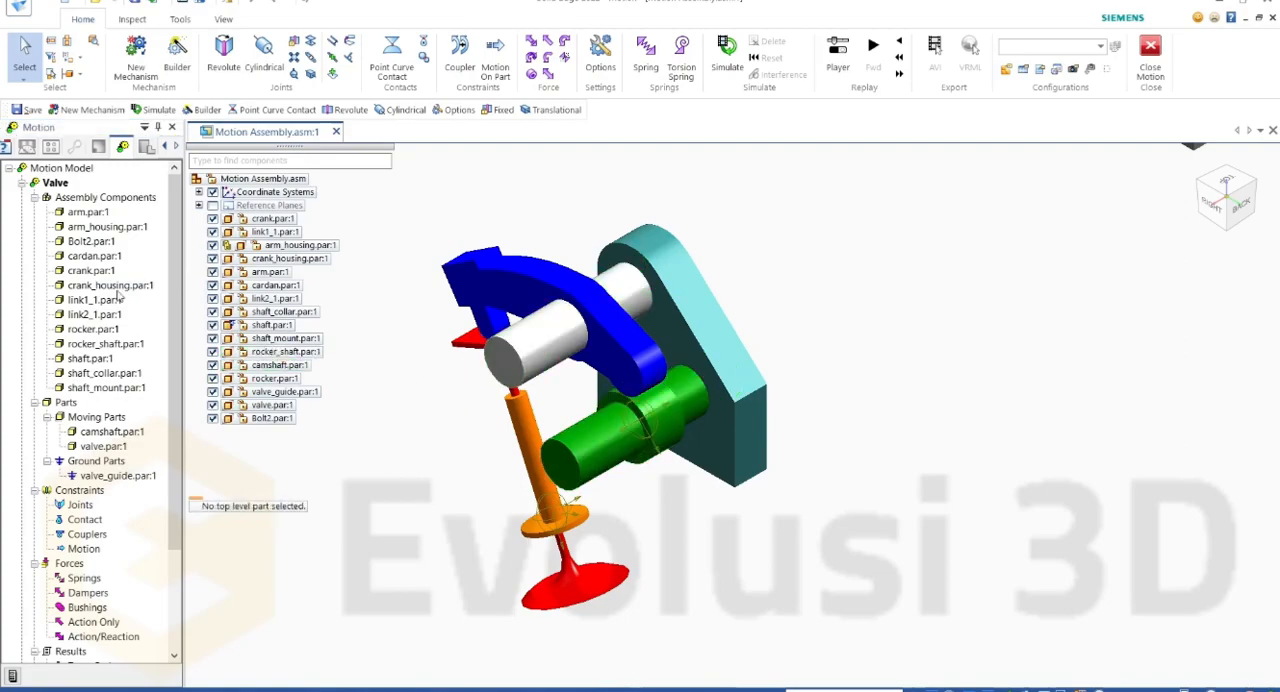
pyautogui.rightClick(110, 346)
pyautogui.click(158, 372)
pyautogui.click(95, 329)
pyautogui.rightClick(105, 330)
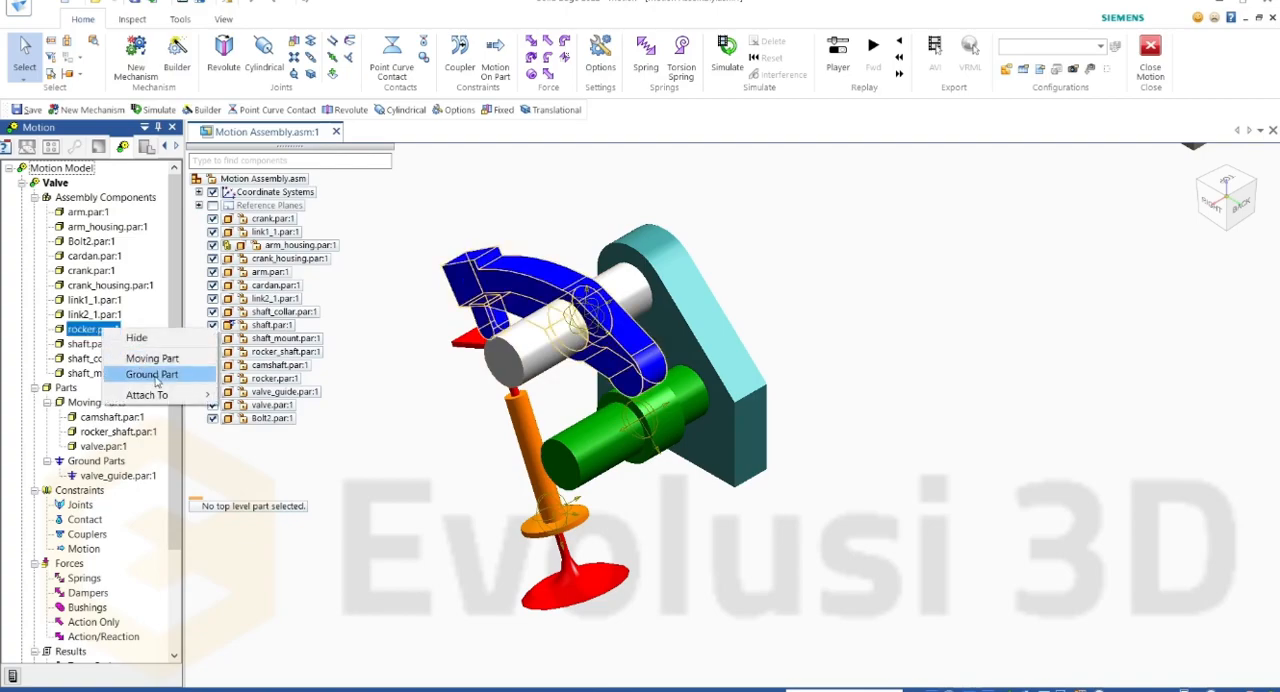
pyautogui.click(152, 358)
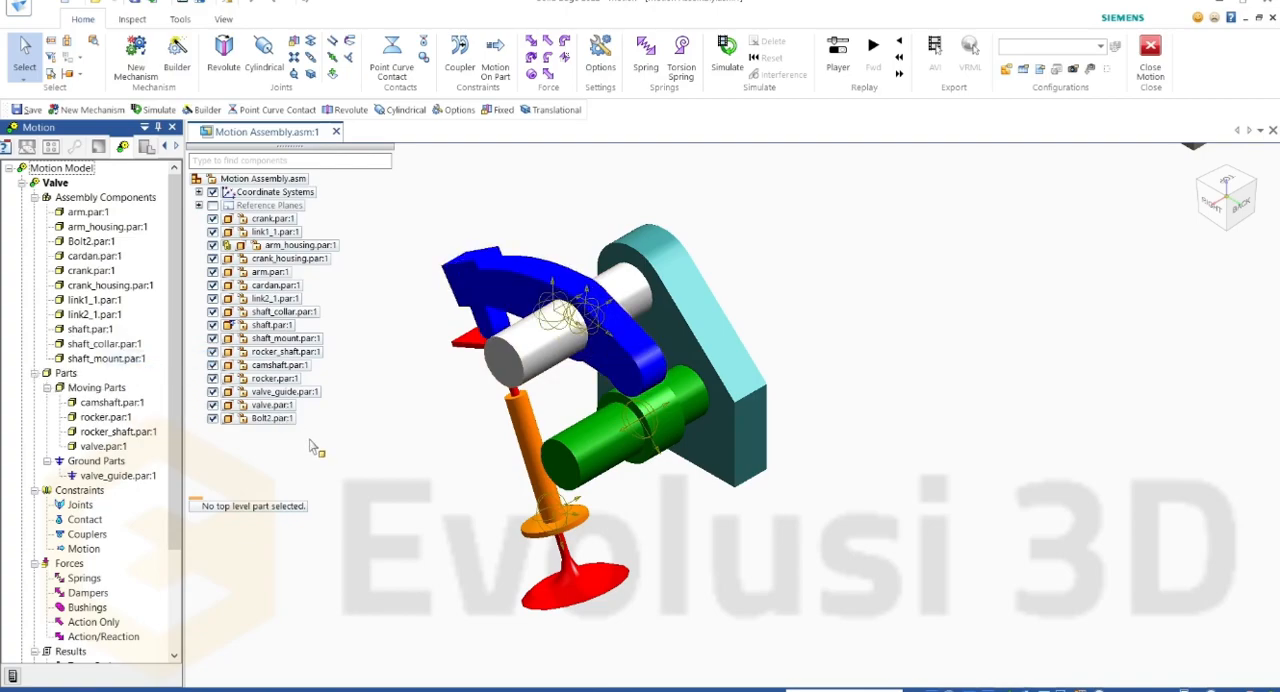
# Step: Define shaft_mount.par:1 as a ground part of the Valve mechanism
pyautogui.click(760, 354)
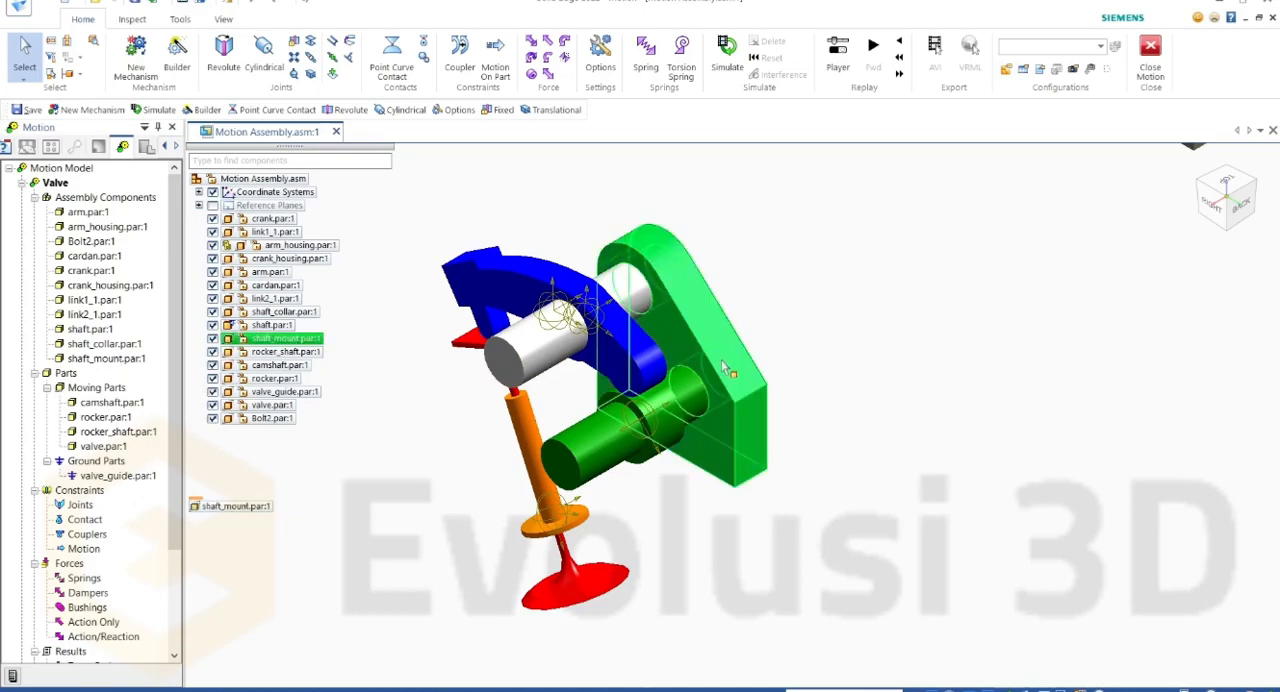
pyautogui.rightClick(108, 358)
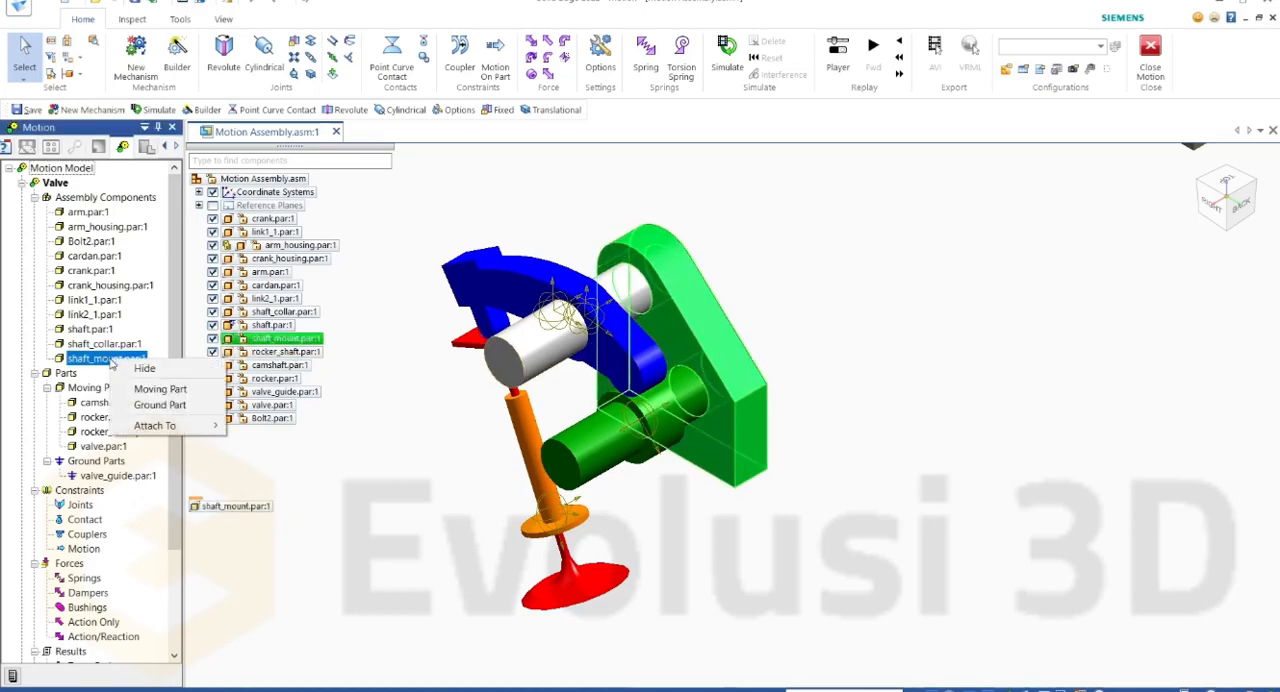
pyautogui.click(163, 405)
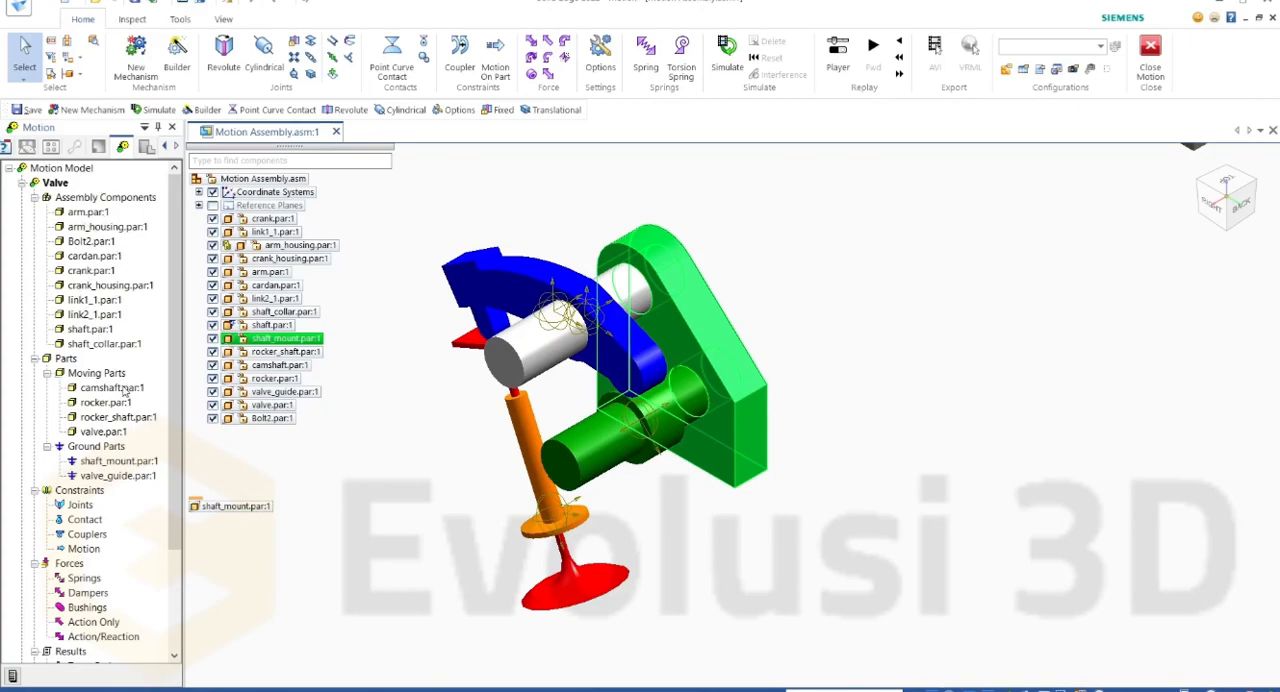
# Step: Review the camshaft's material, density and mass properties, trying the custom sources and restoring the part-based ones, and look over its other available commands
pyautogui.rightClick(121, 389)
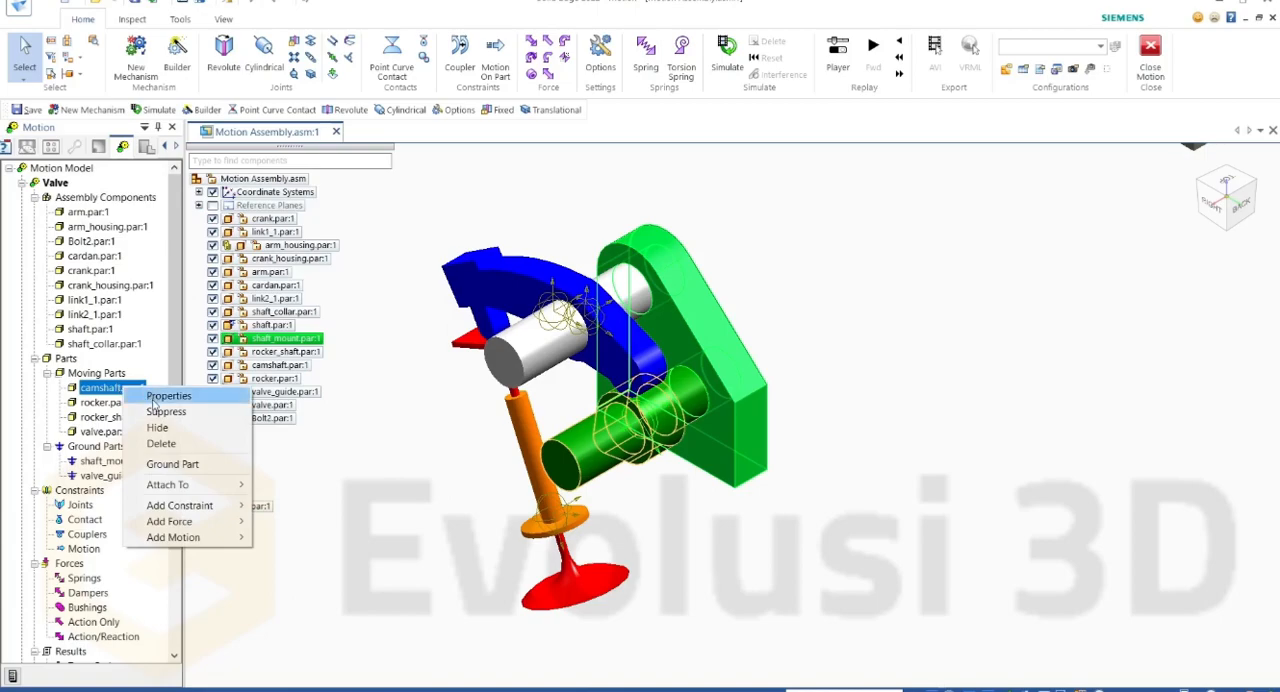
pyautogui.click(154, 399)
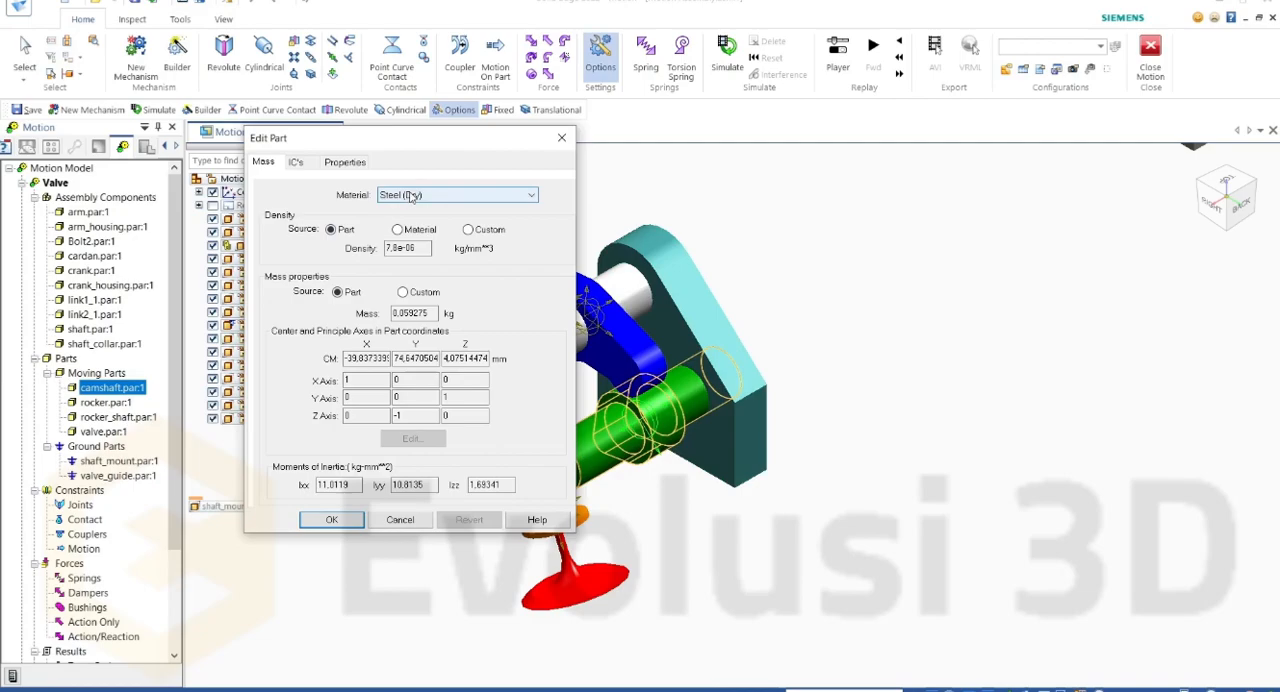
pyautogui.click(416, 196)
pyautogui.click(416, 196)
pyautogui.click(469, 230)
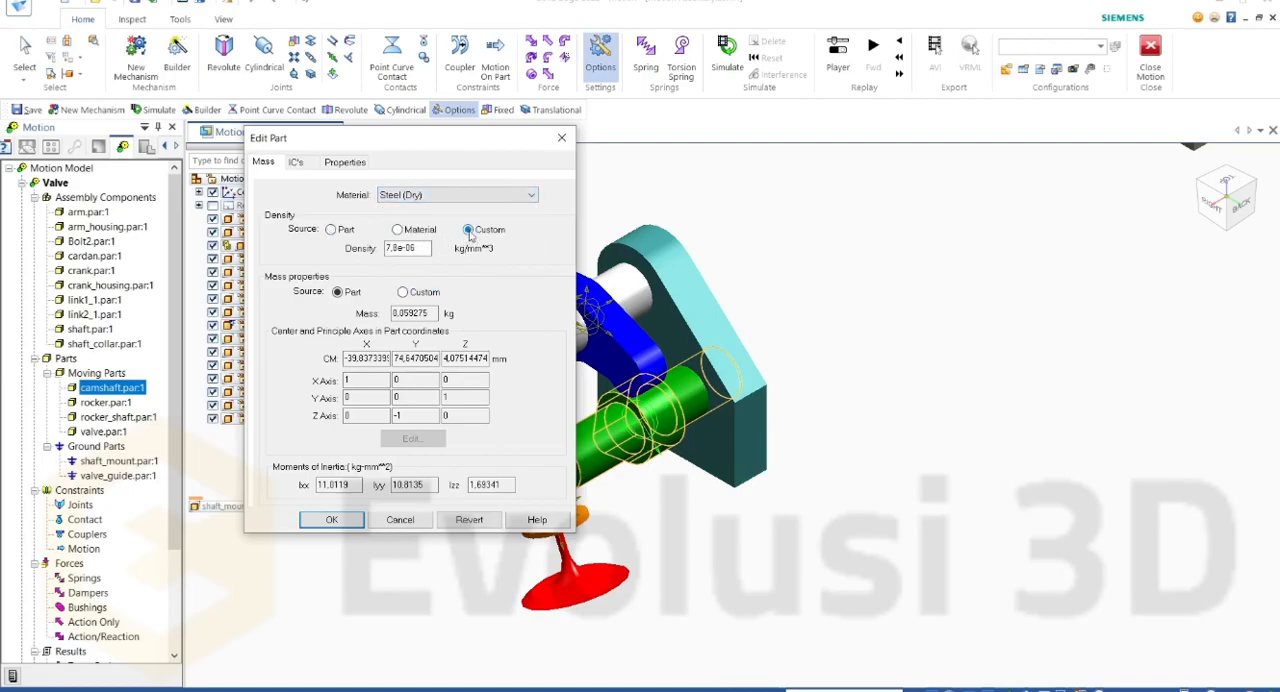
pyautogui.click(402, 292)
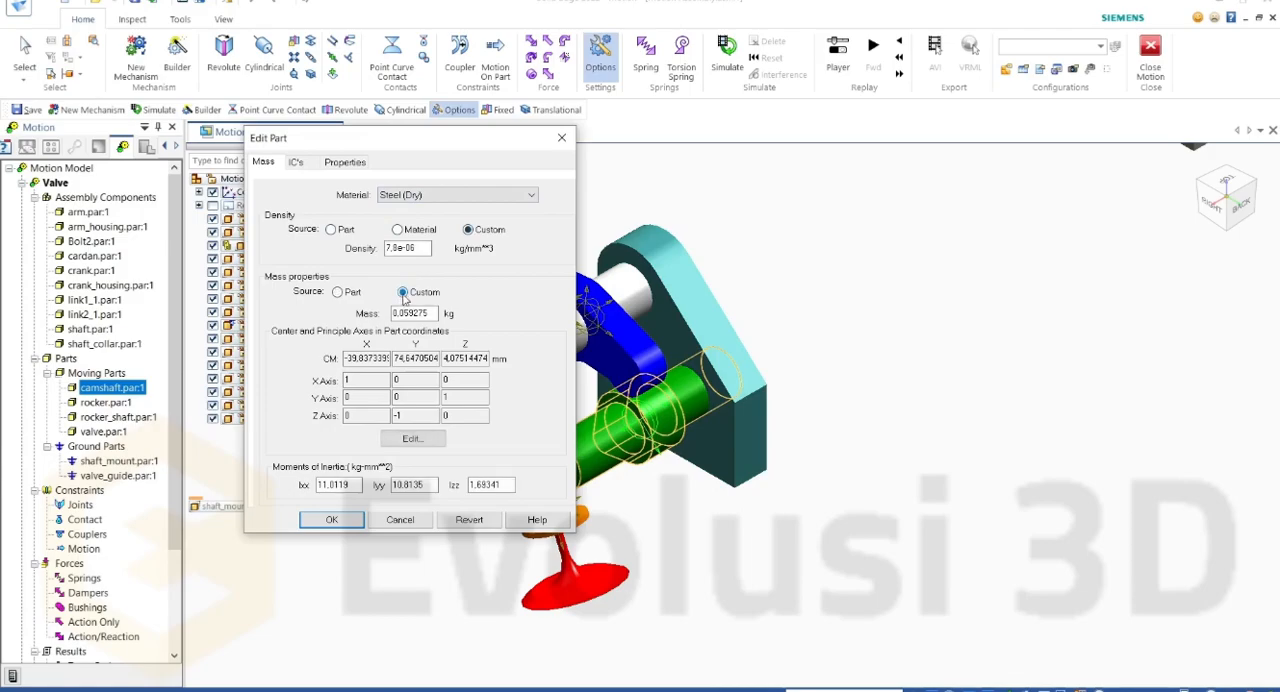
pyautogui.click(339, 292)
pyautogui.click(331, 520)
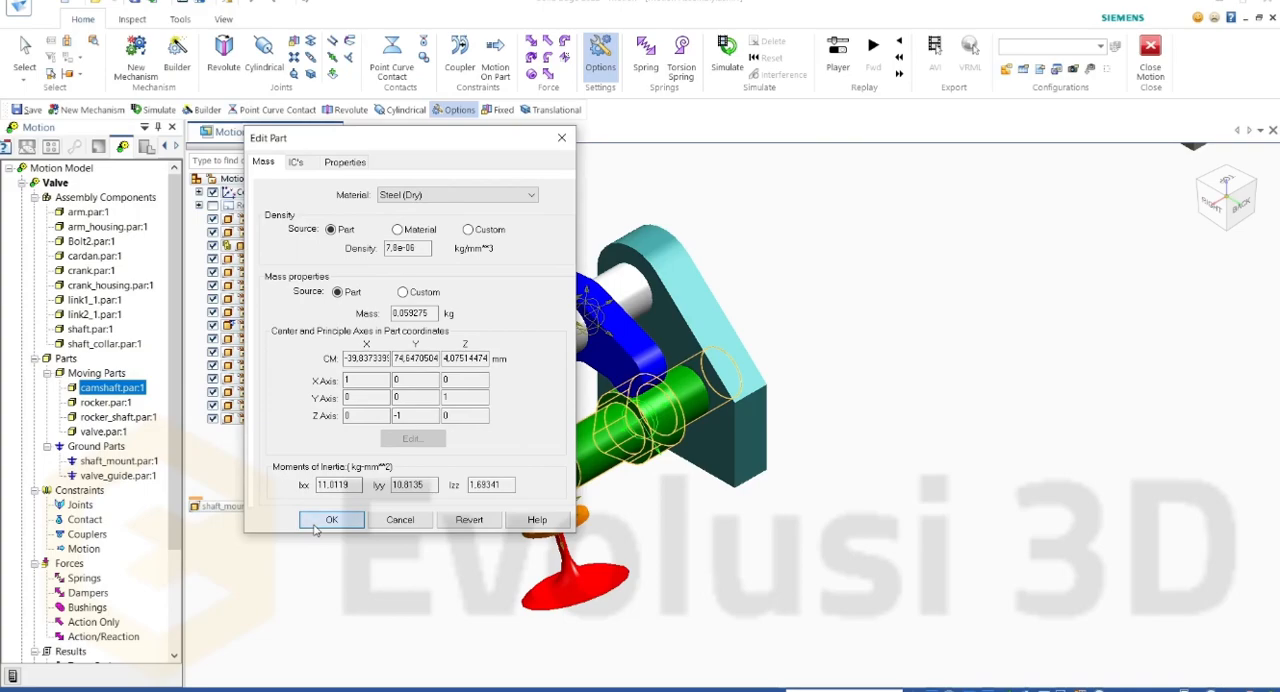
pyautogui.rightClick(131, 390)
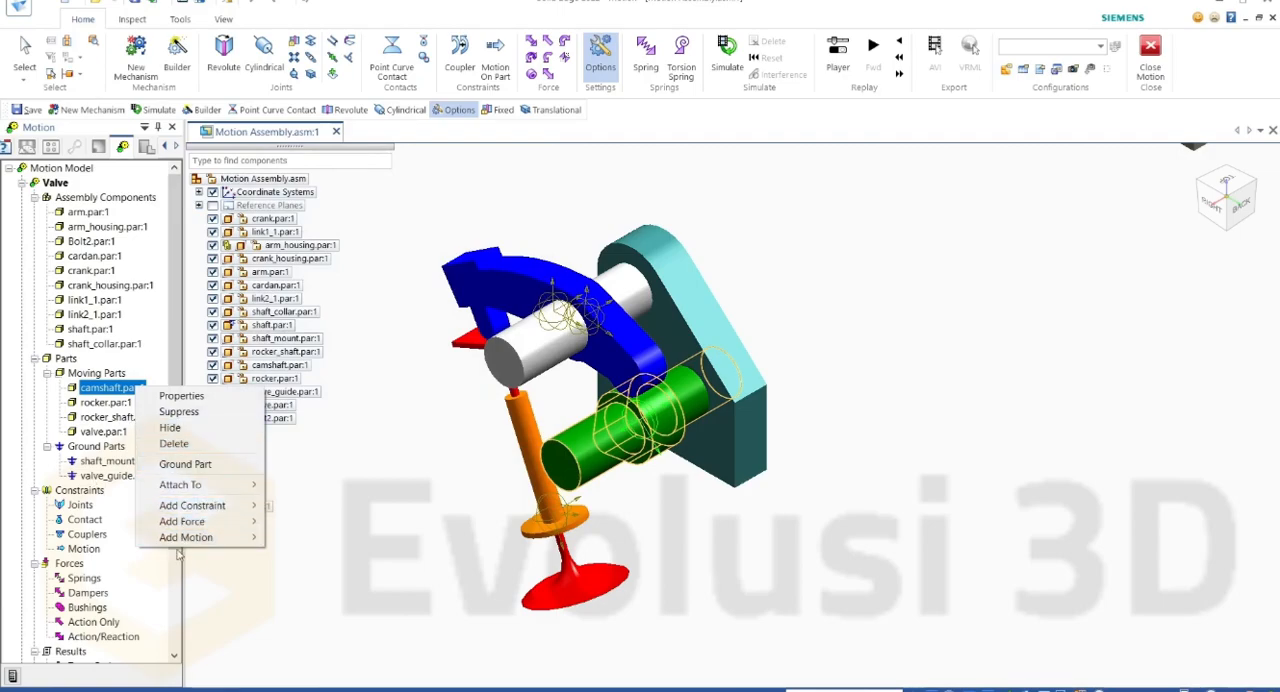
pyautogui.click(68, 410)
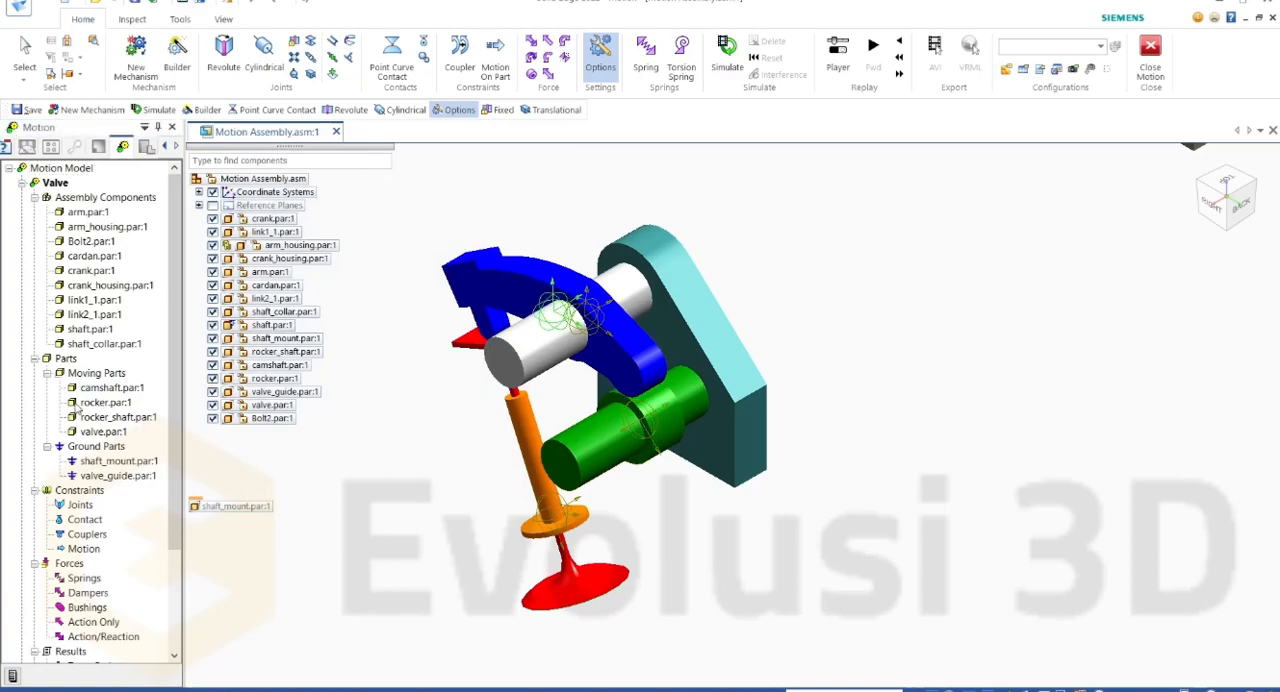
# Step: Hide the rocker, rocker shaft, valve guide and valve, keeping the shaft mount and camshaft displayed
pyautogui.click(1222, 205)
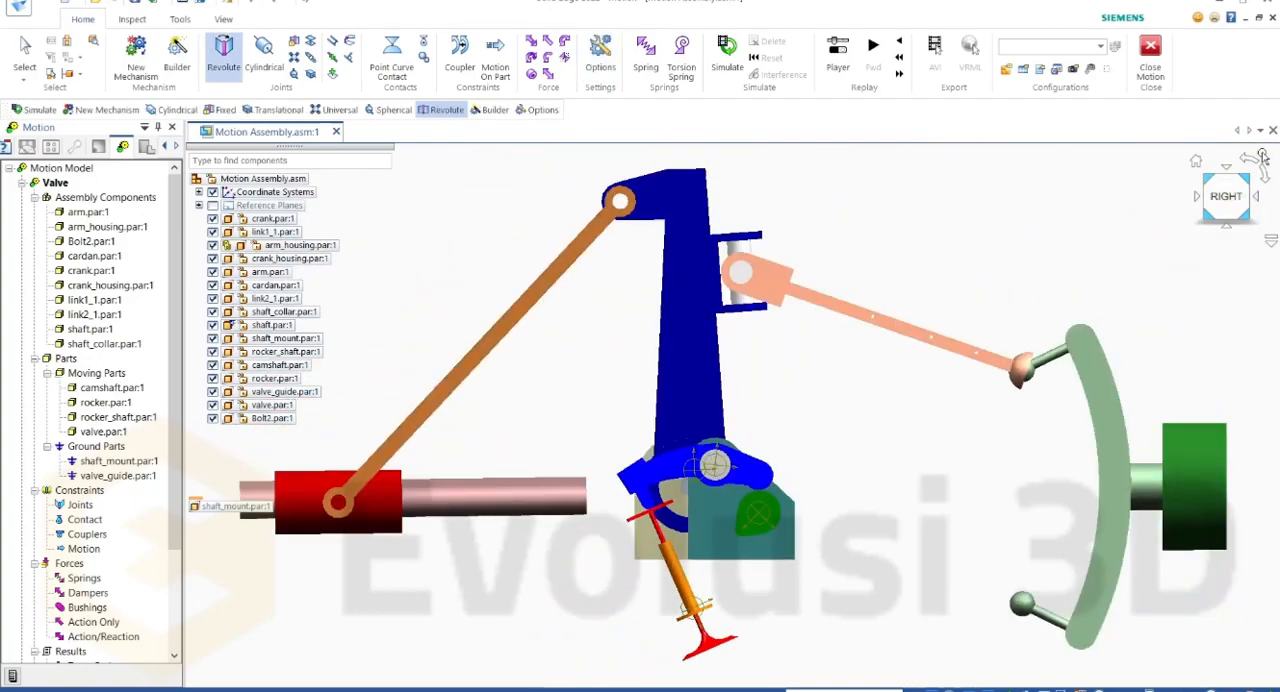
pyautogui.click(1247, 179)
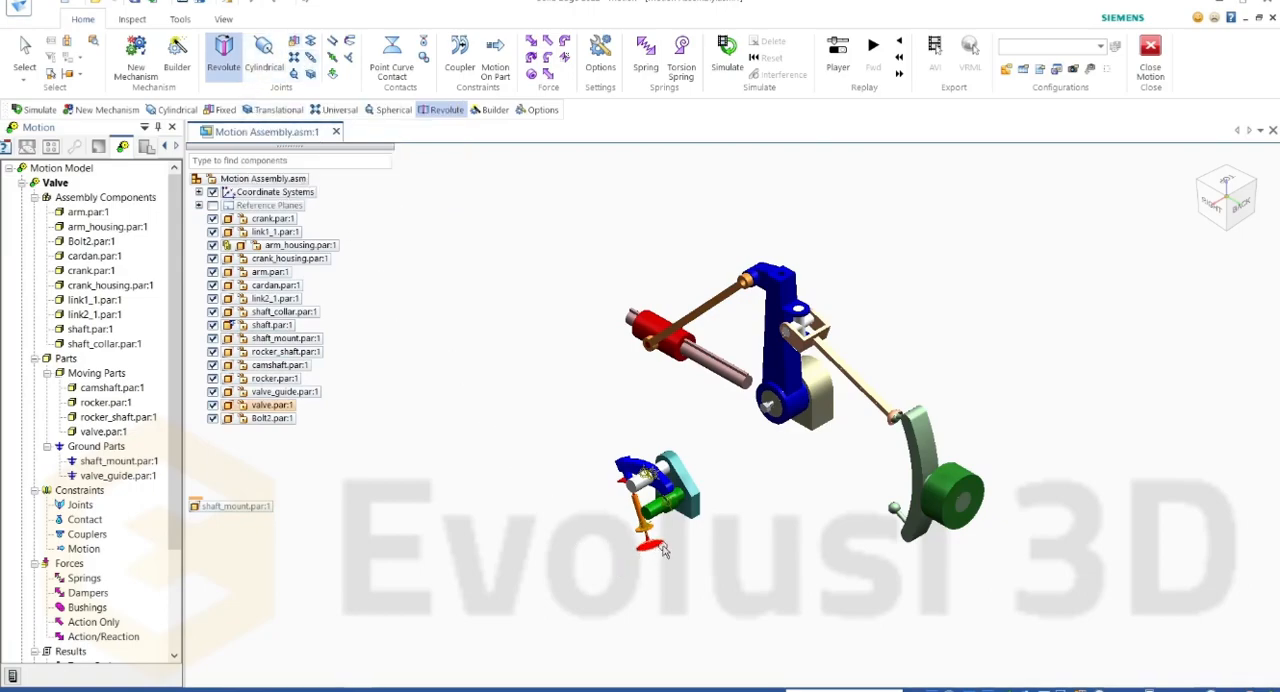
pyautogui.scroll(5, 663, 532)
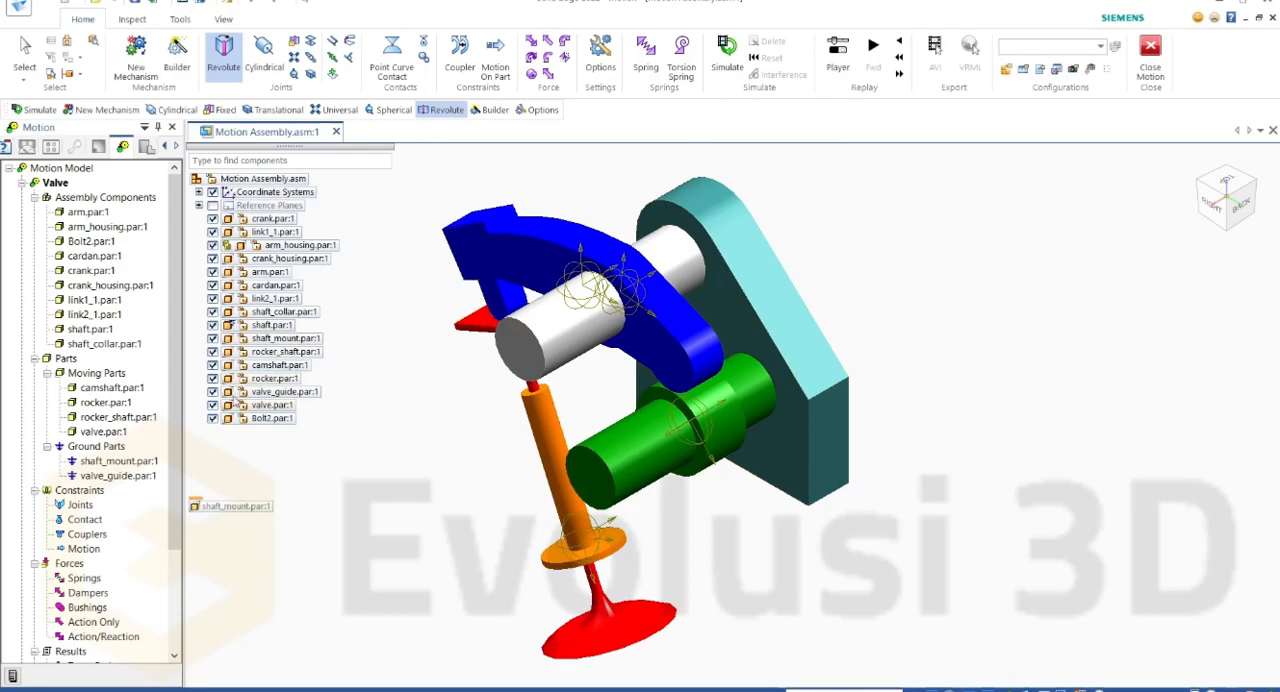
pyautogui.click(212, 378)
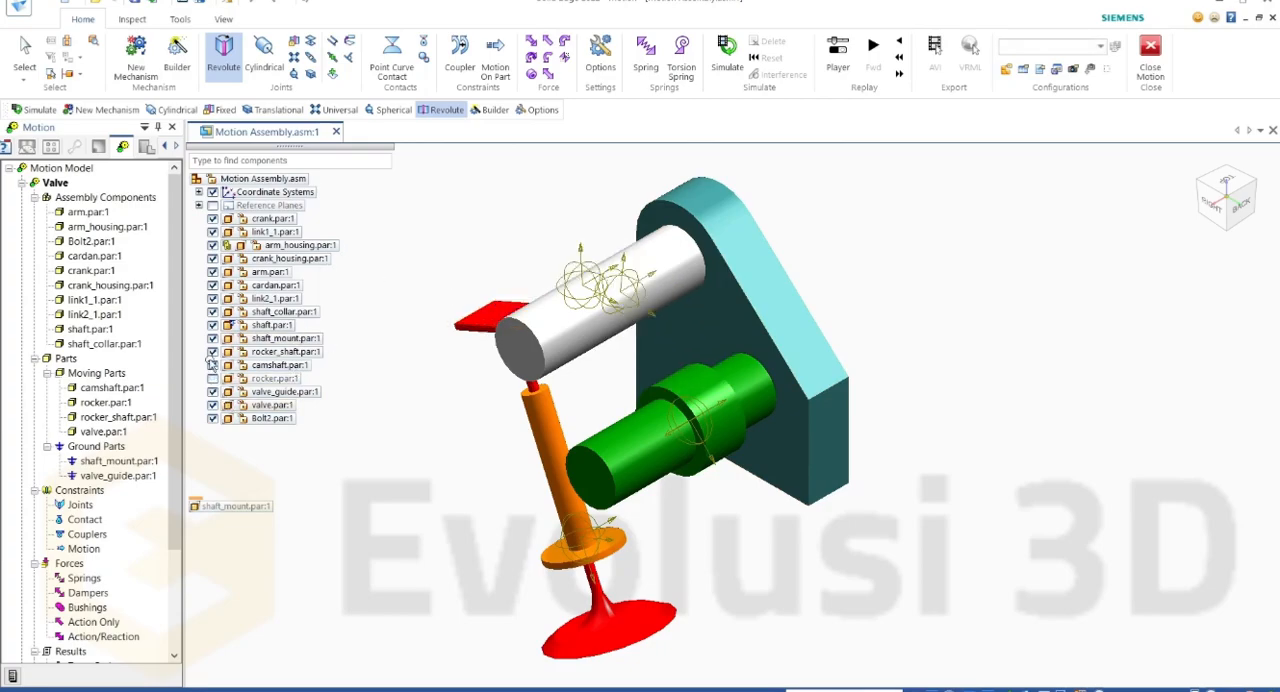
pyautogui.click(212, 352)
pyautogui.click(212, 339)
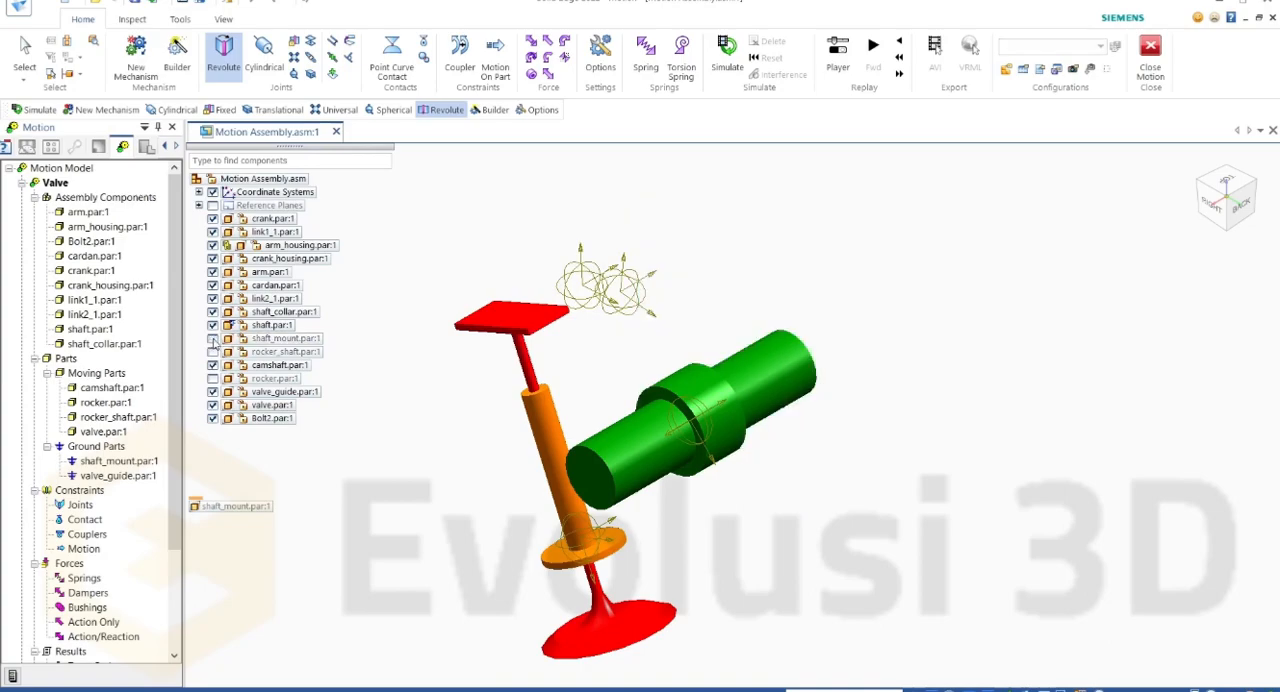
pyautogui.click(212, 339)
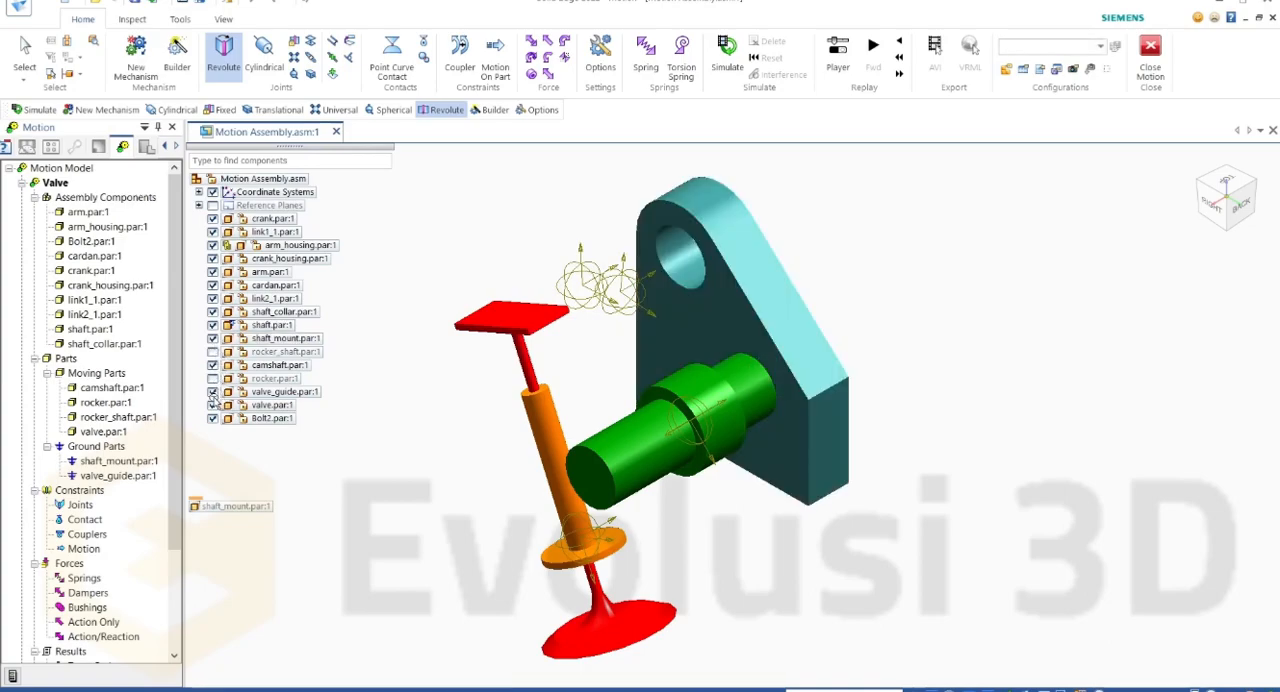
pyautogui.click(212, 392)
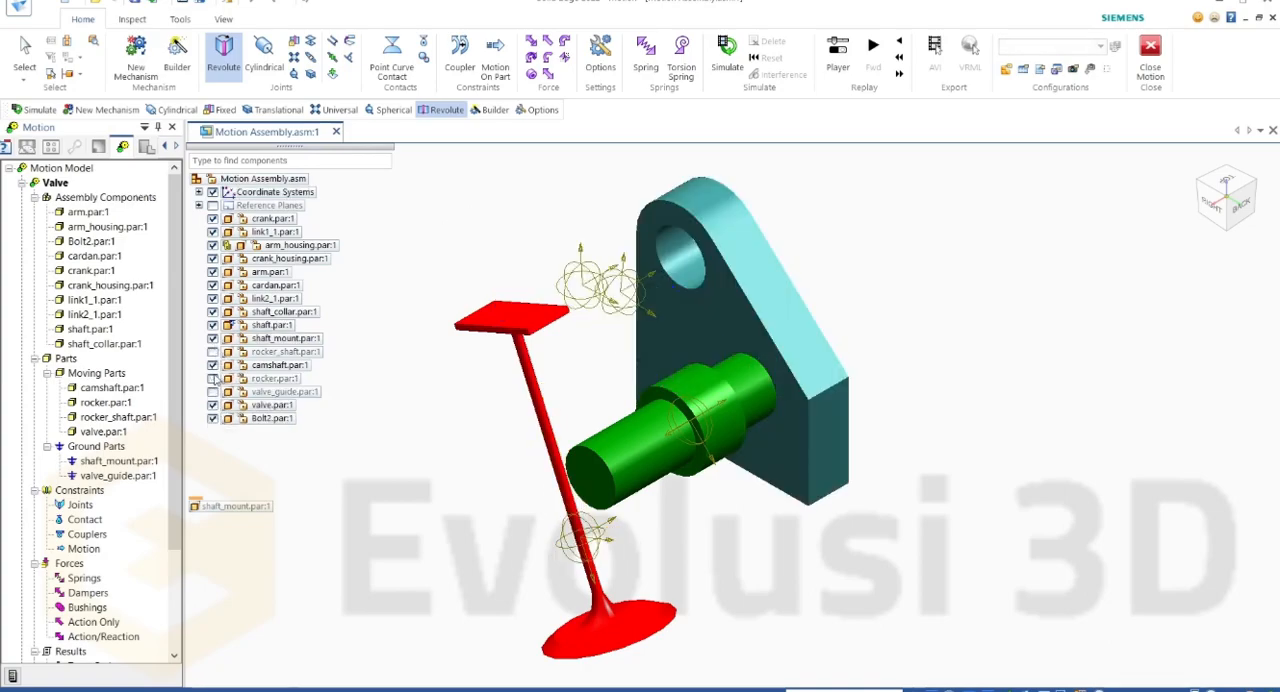
pyautogui.click(212, 405)
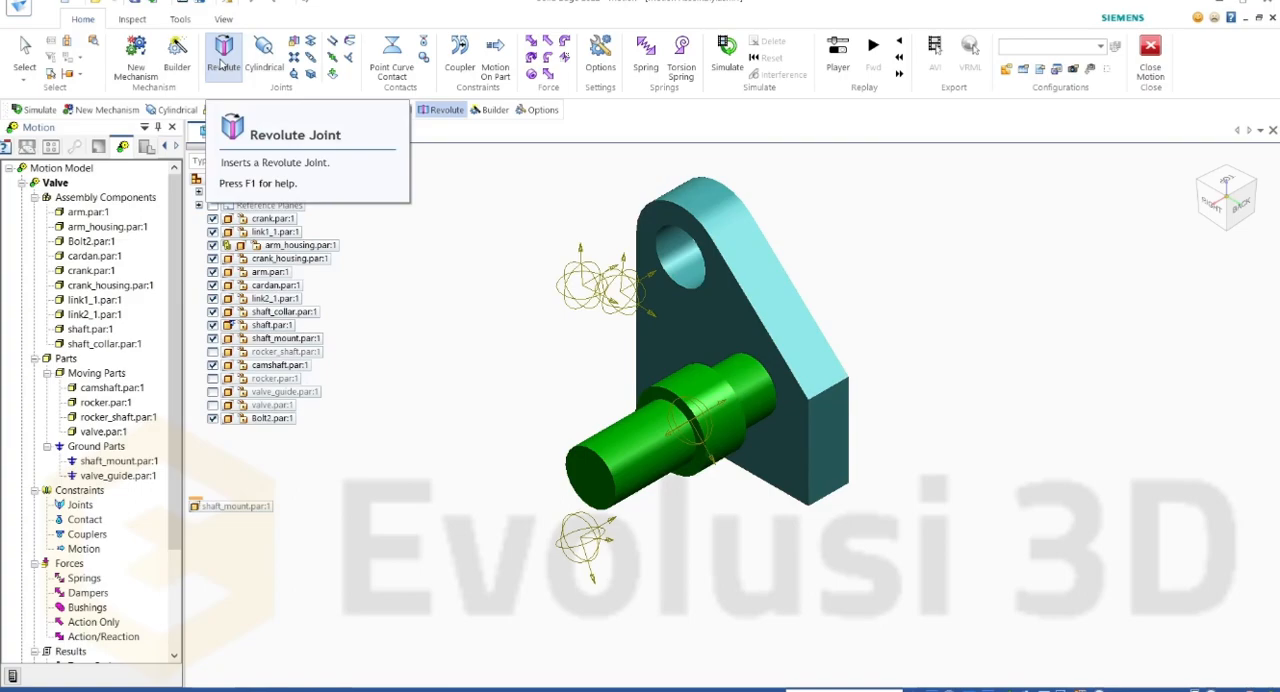
# Step: Look at the definition settings for a new revolute joint and close them without creating one
pyautogui.click(221, 64)
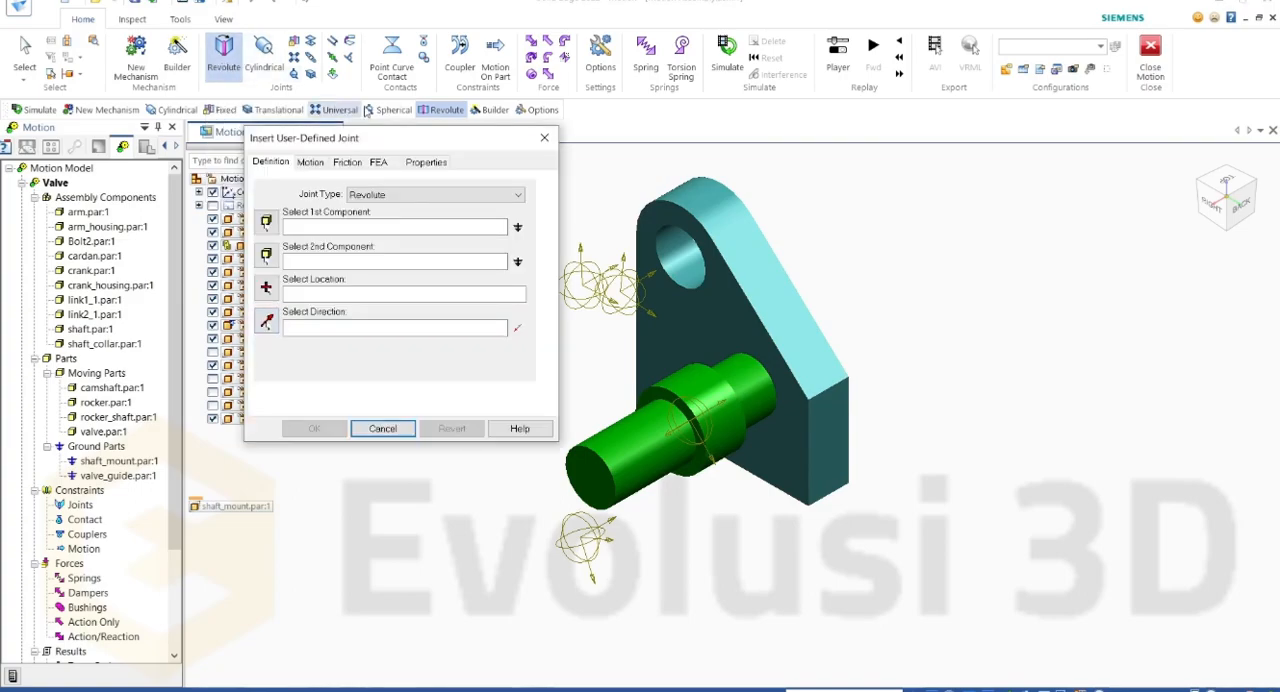
pyautogui.click(544, 137)
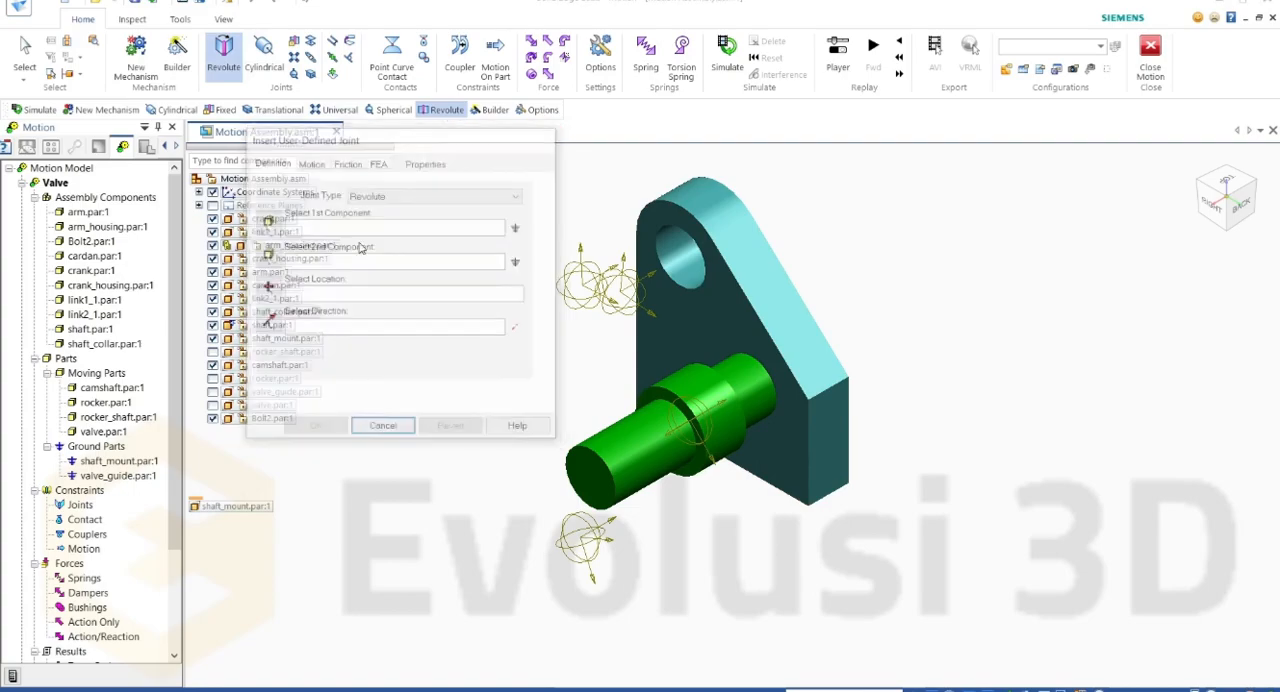
# Step: Start a revolute joint between the camshaft and shaft mount, located at the lower hole's circular edge and directed by the mount's large front face
pyautogui.rightClick(82, 507)
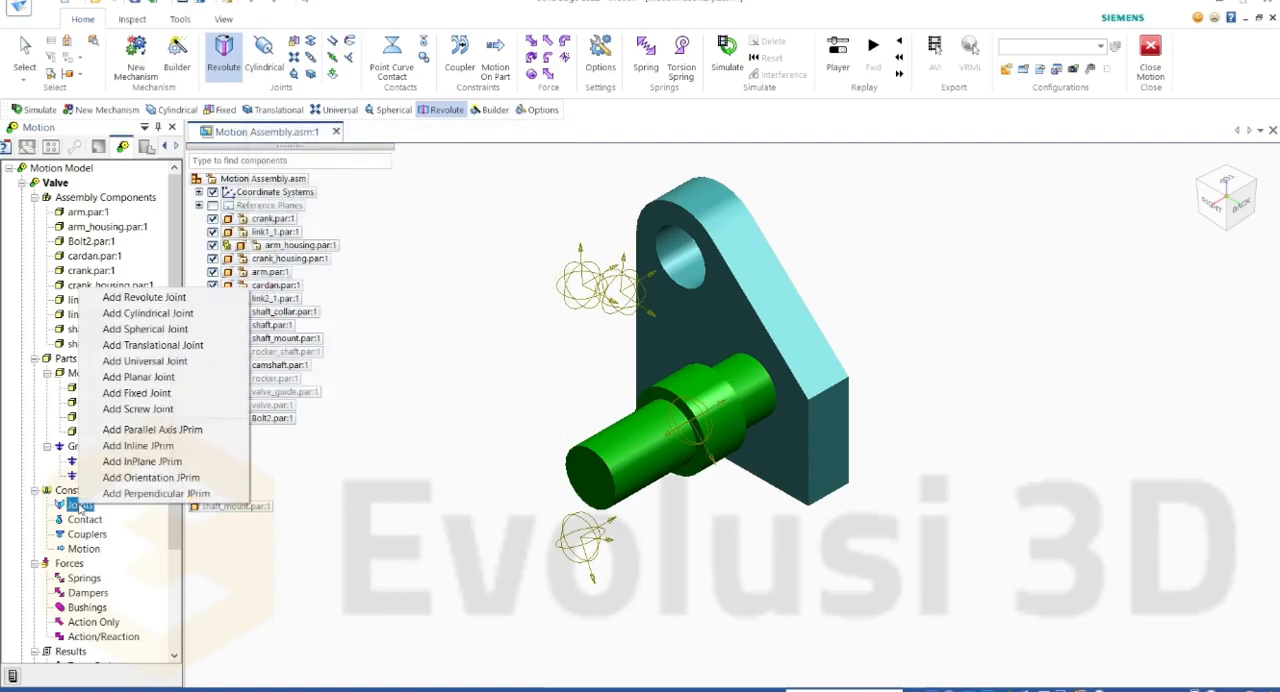
pyautogui.click(172, 298)
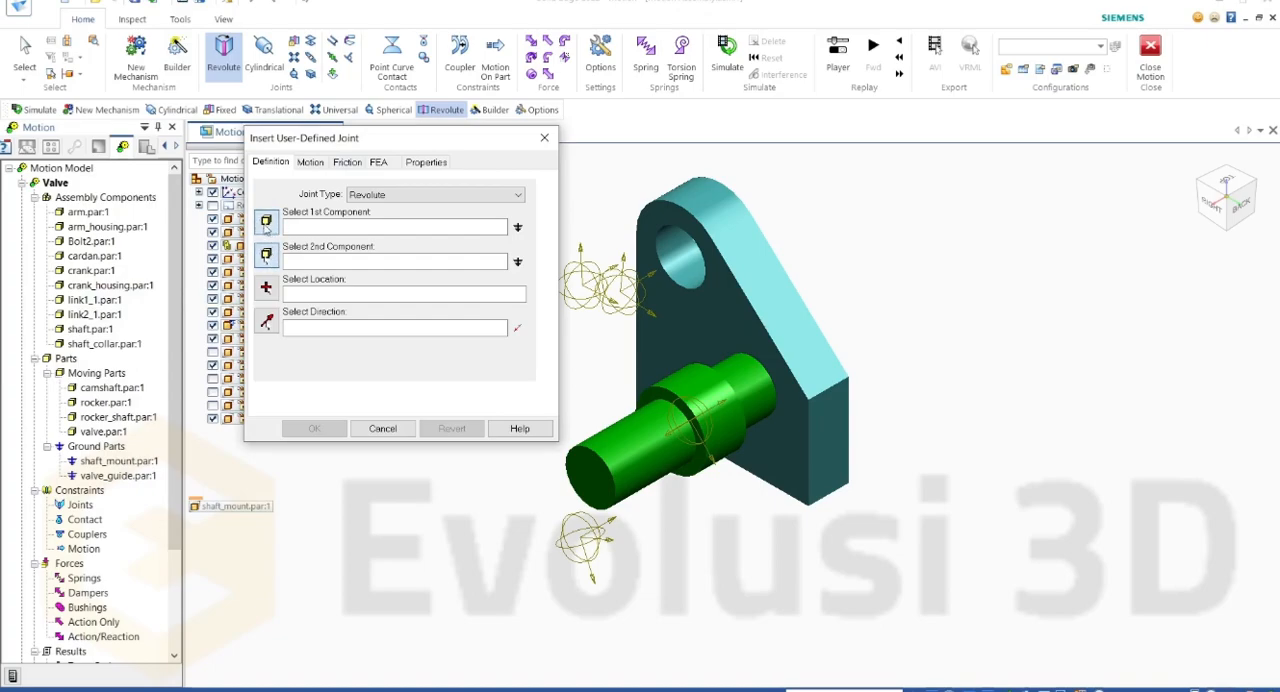
pyautogui.click(640, 435)
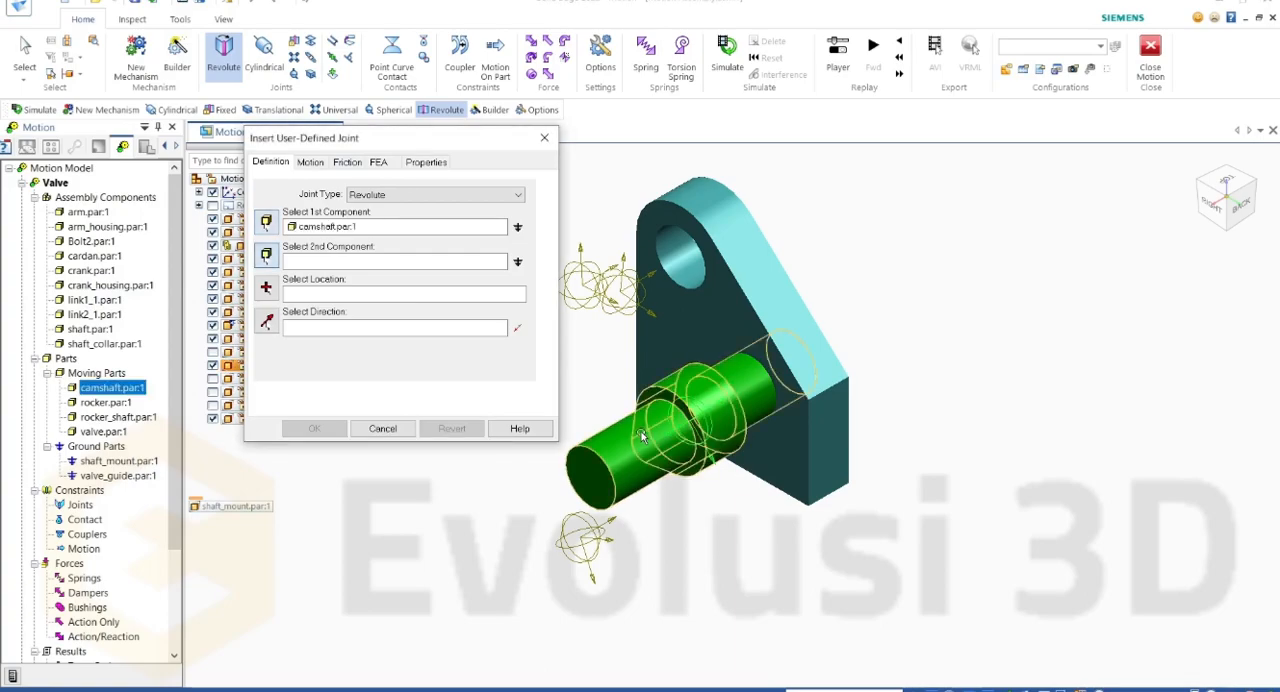
pyautogui.click(742, 305)
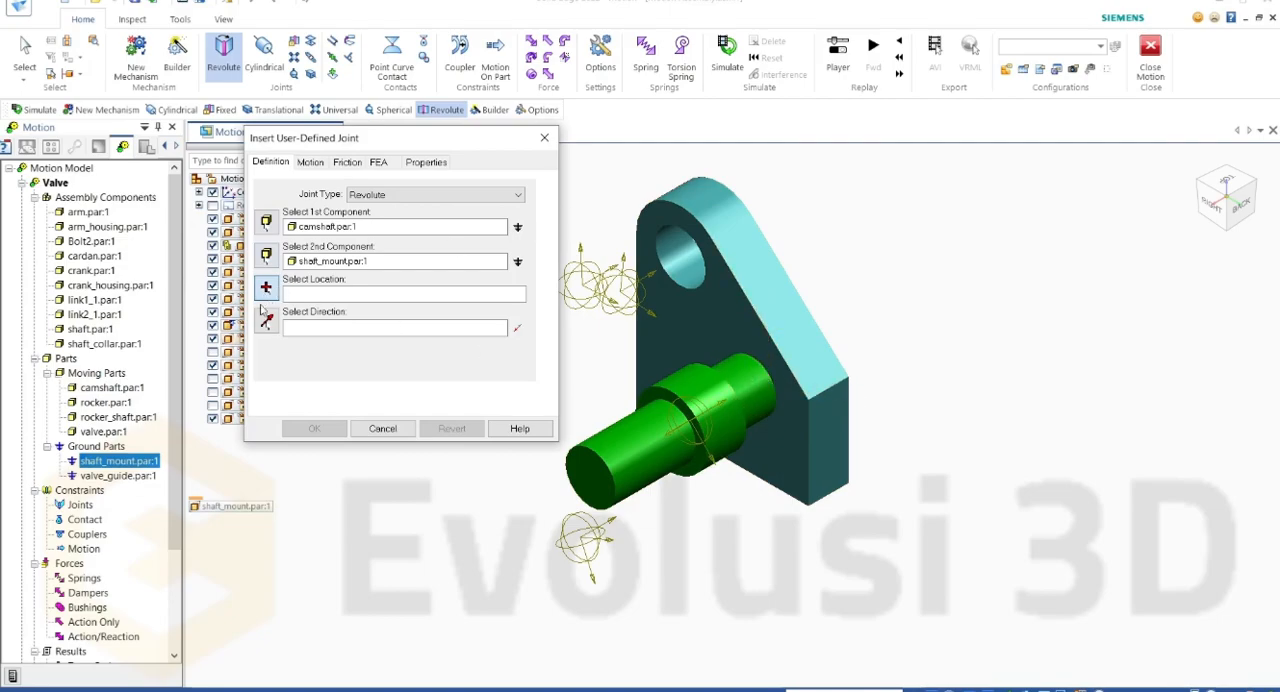
pyautogui.click(752, 364)
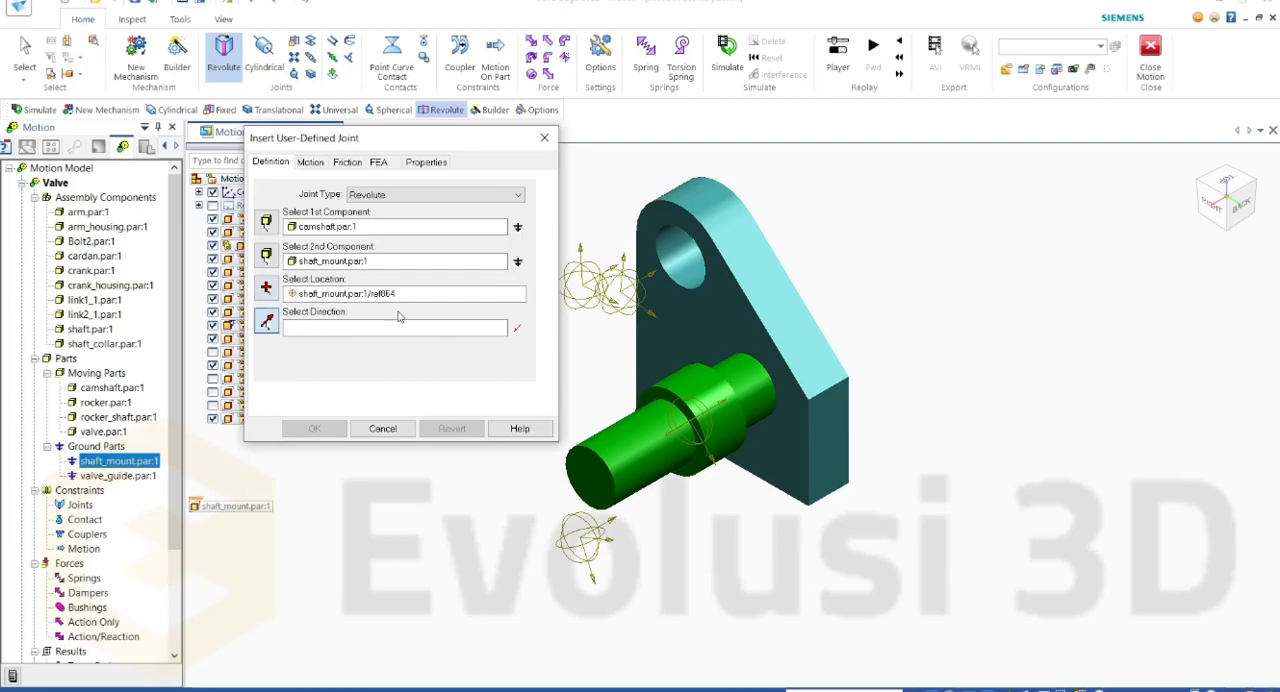
pyautogui.click(703, 323)
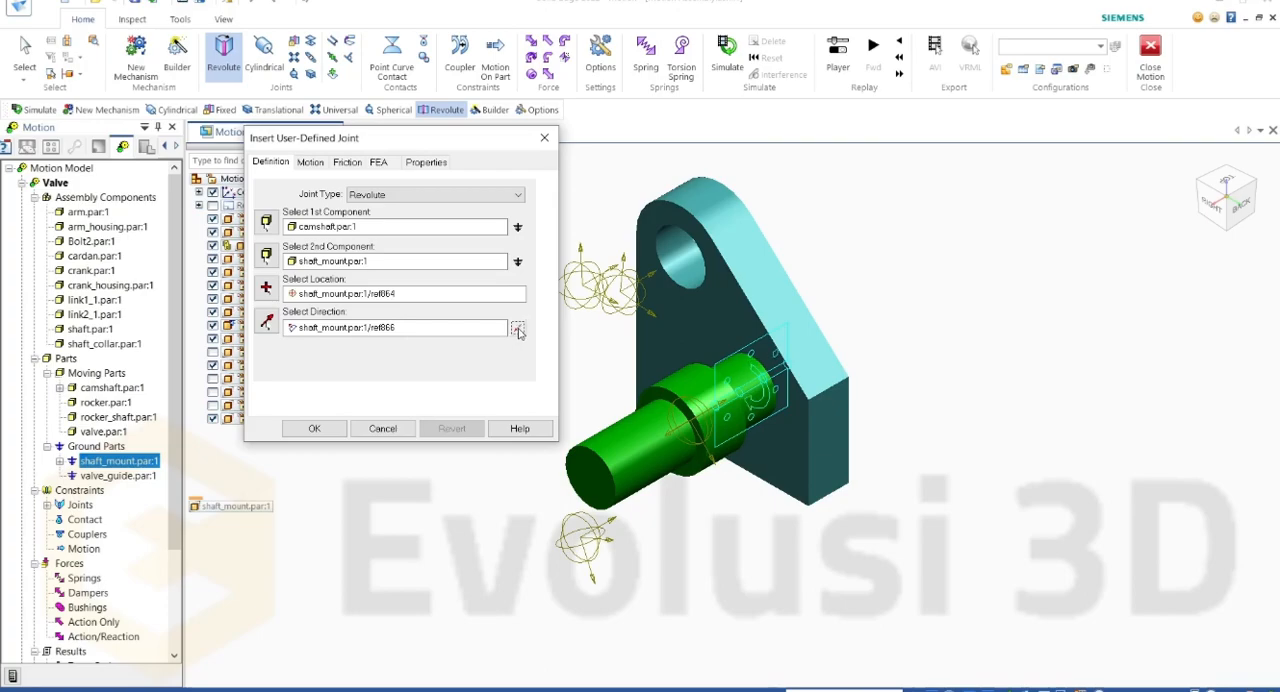
# Step: Try the shaft mount's narrow side face as the joint direction, and replace it with the large front face
pyautogui.click(358, 328)
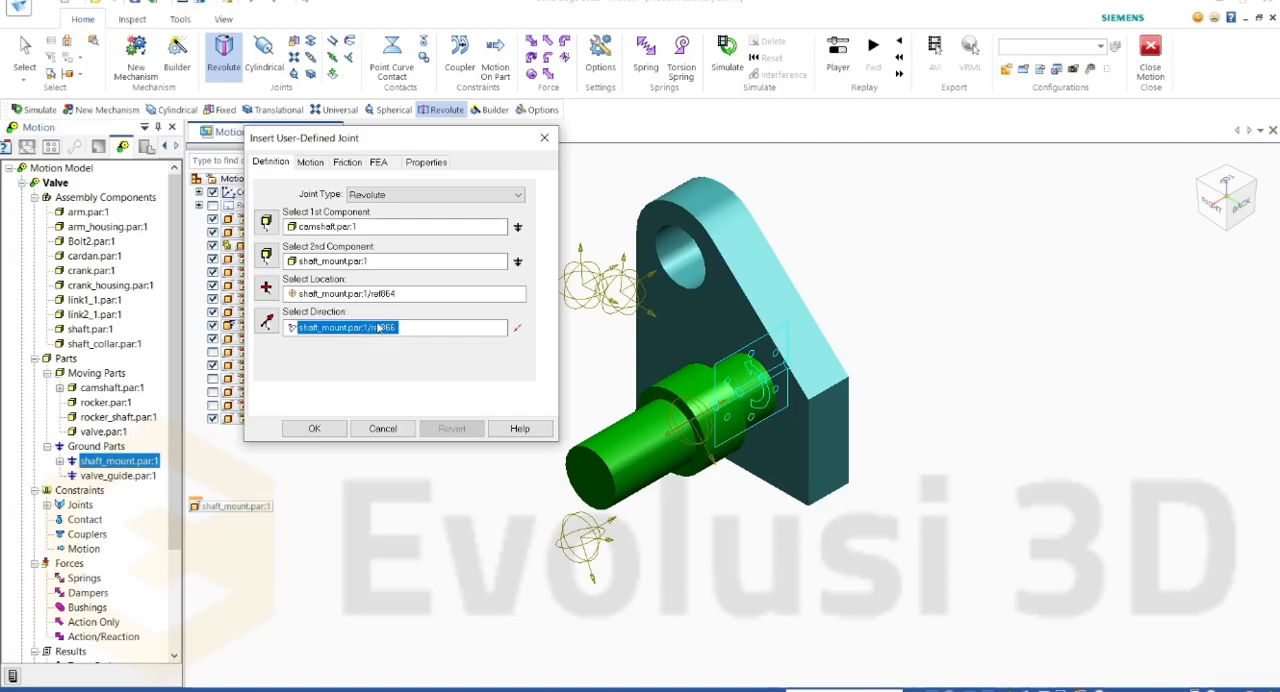
pyautogui.press('Delete')
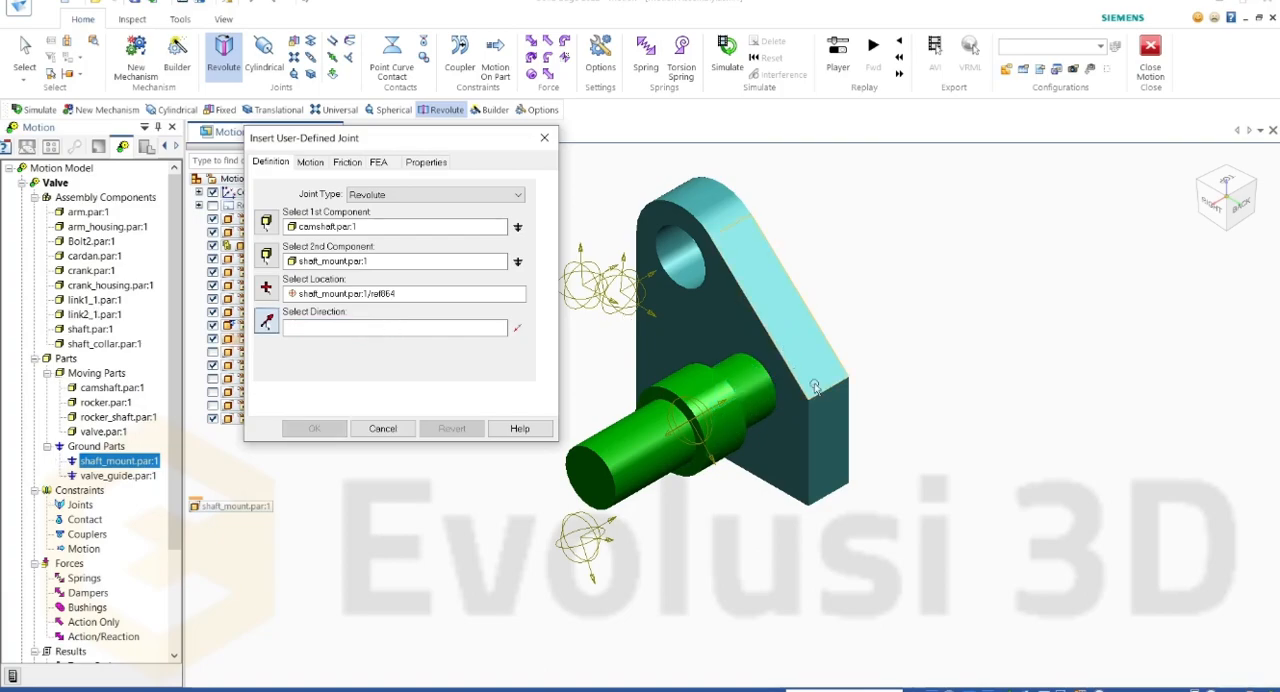
pyautogui.click(829, 421)
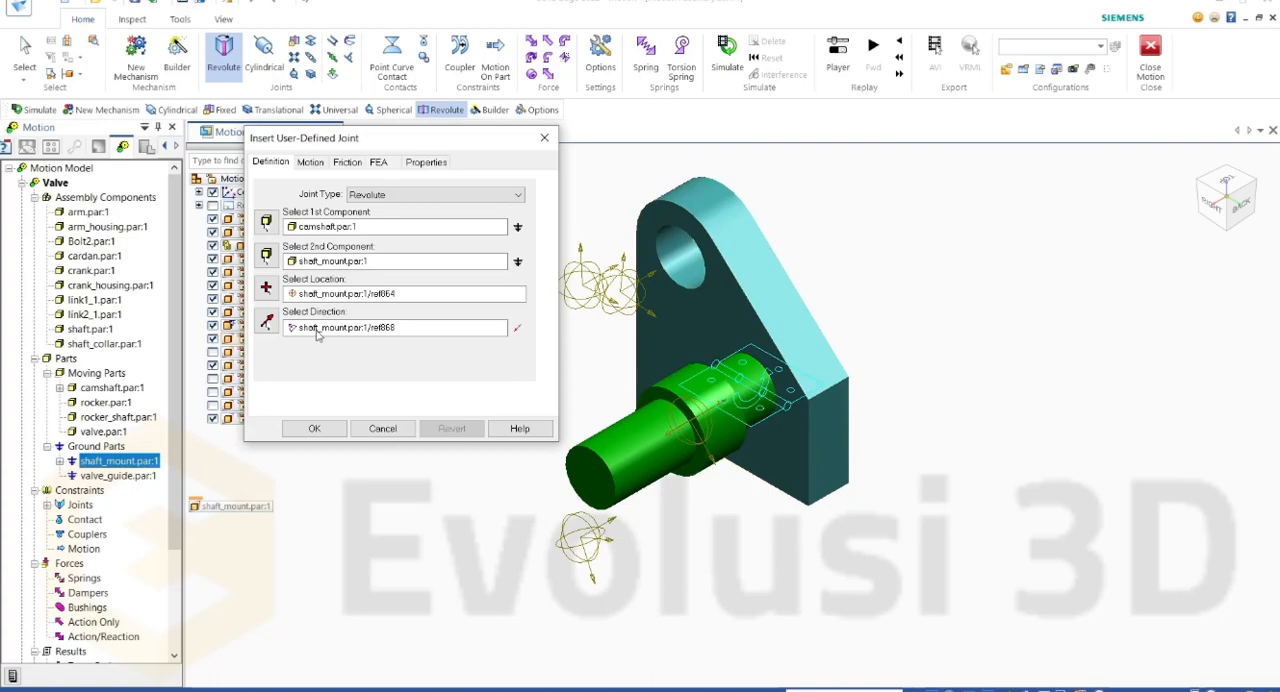
pyautogui.click(370, 330)
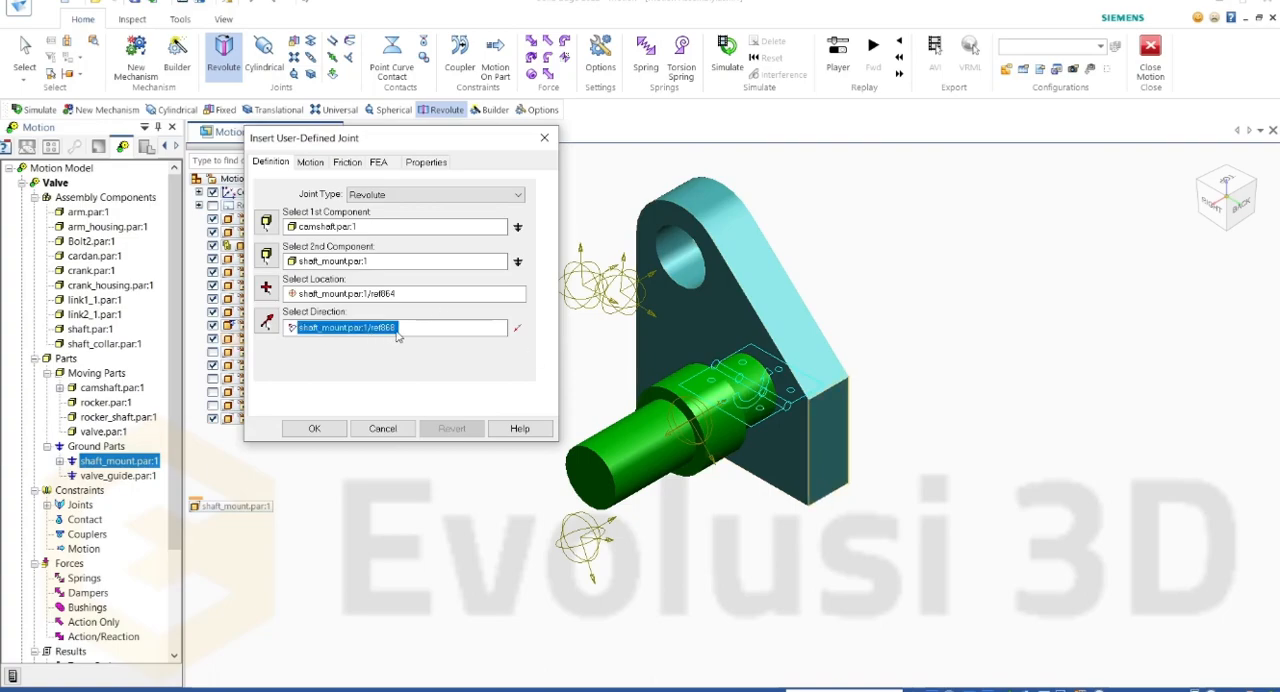
pyautogui.press('Delete')
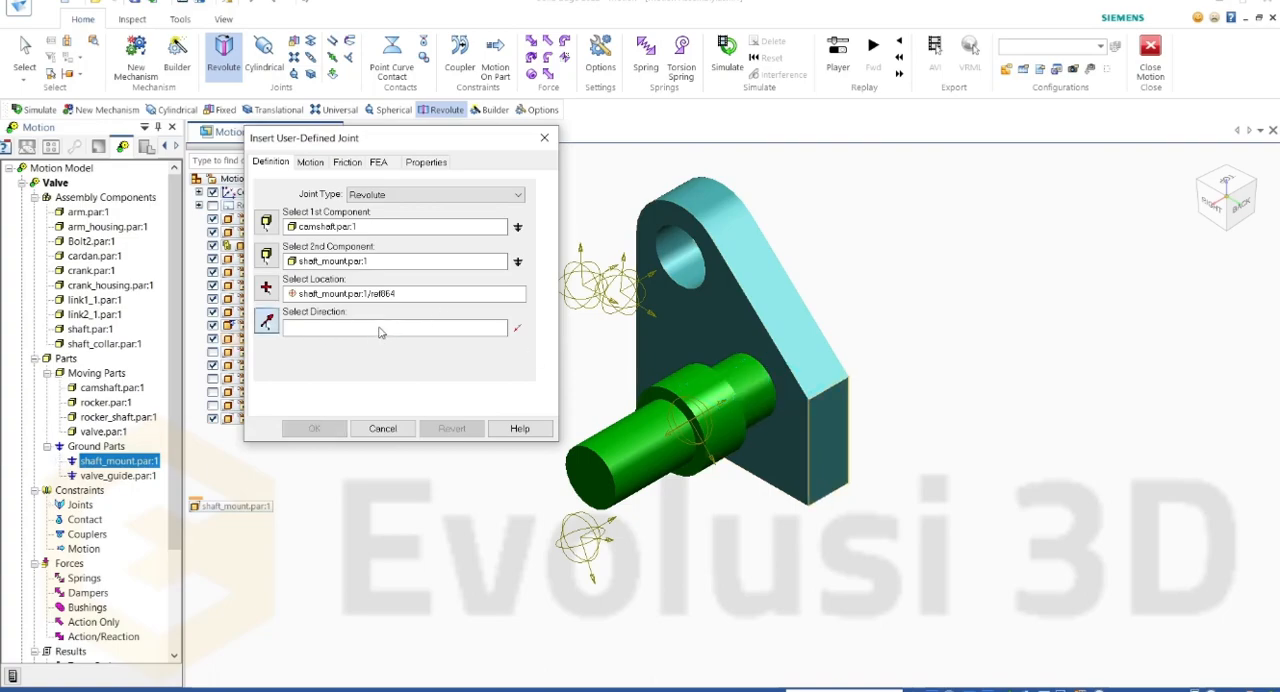
pyautogui.click(717, 310)
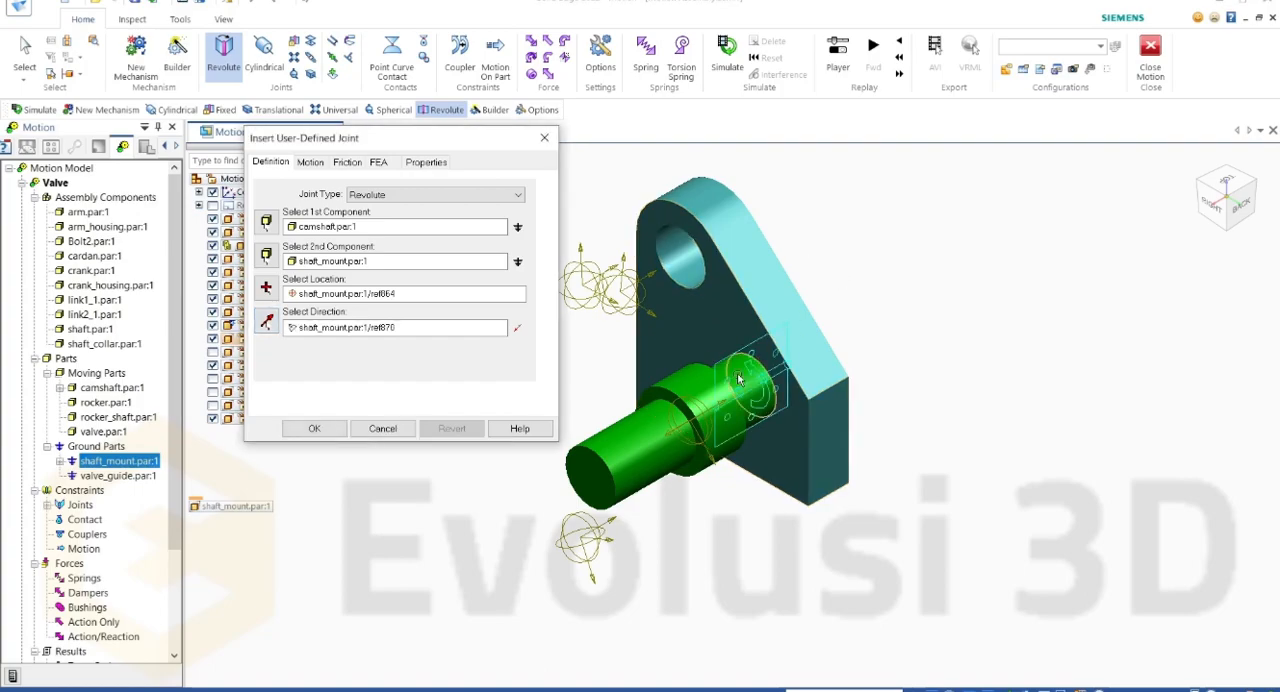
# Step: Set the joint's motion on Rotate Z to the Velocity motion type
pyautogui.click(311, 163)
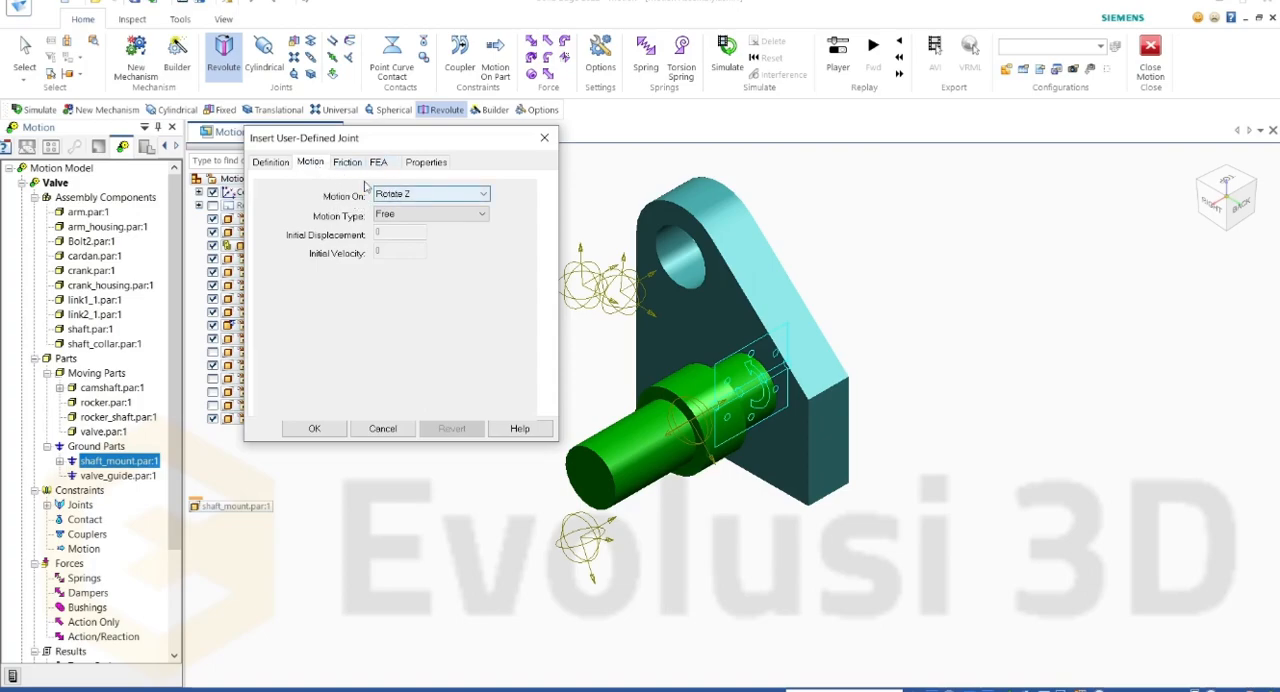
pyautogui.click(397, 195)
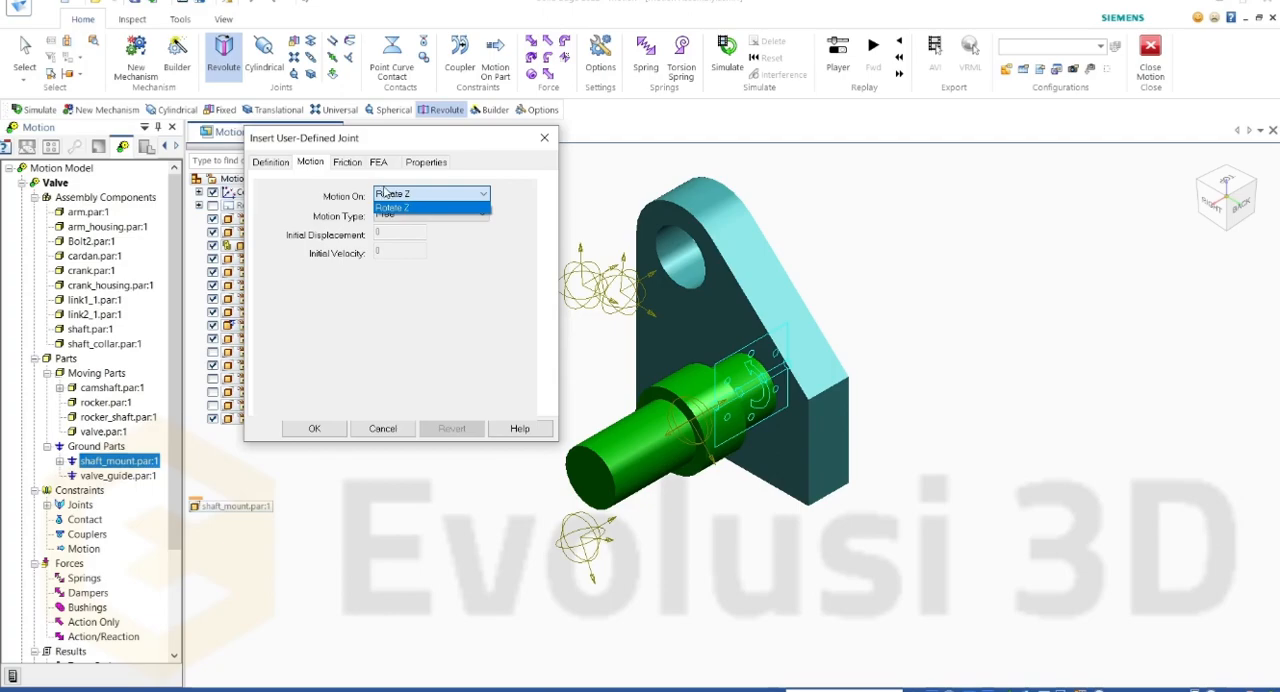
pyautogui.click(417, 206)
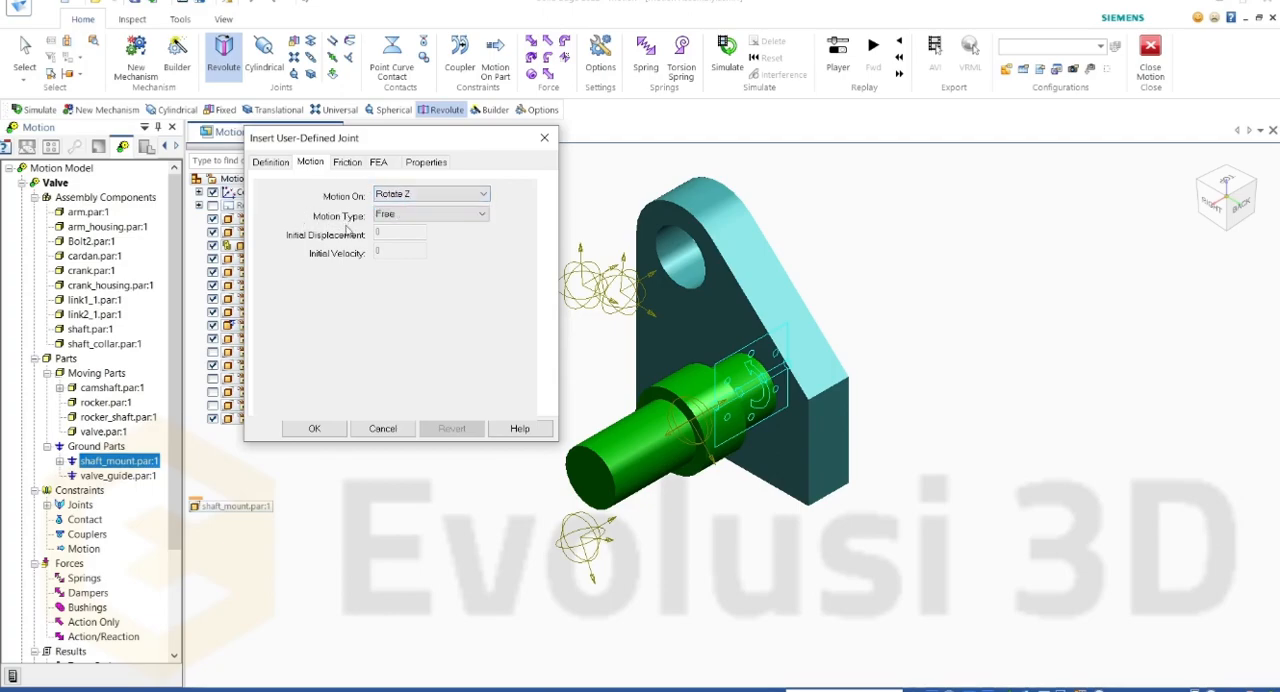
pyautogui.click(408, 215)
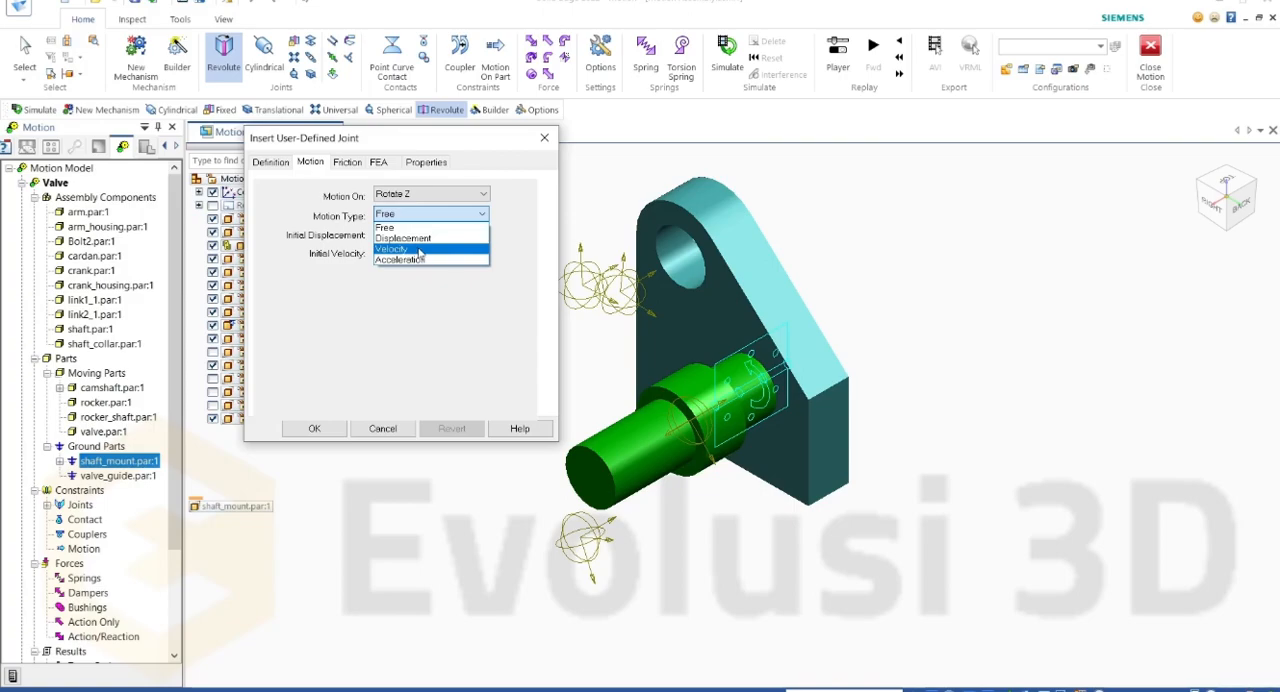
pyautogui.click(419, 249)
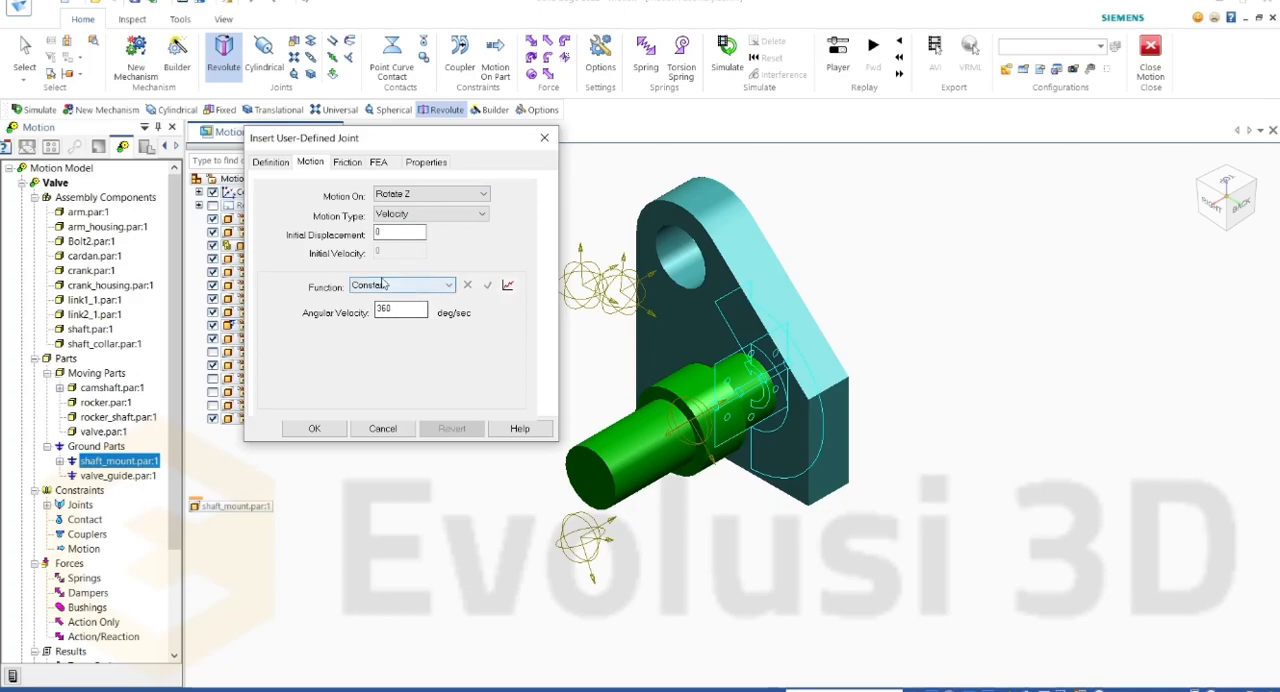
# Step: Try the Step function for the joint's velocity, view its plot against time and close the graph
pyautogui.click(386, 287)
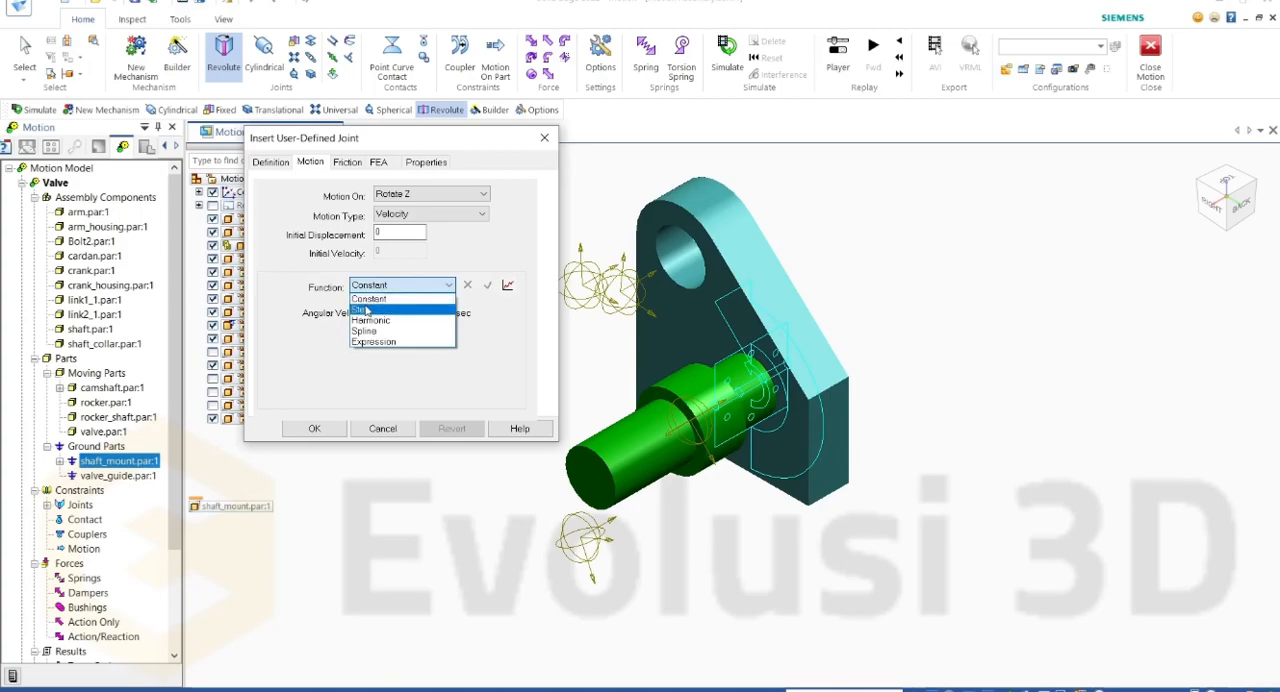
pyautogui.click(366, 311)
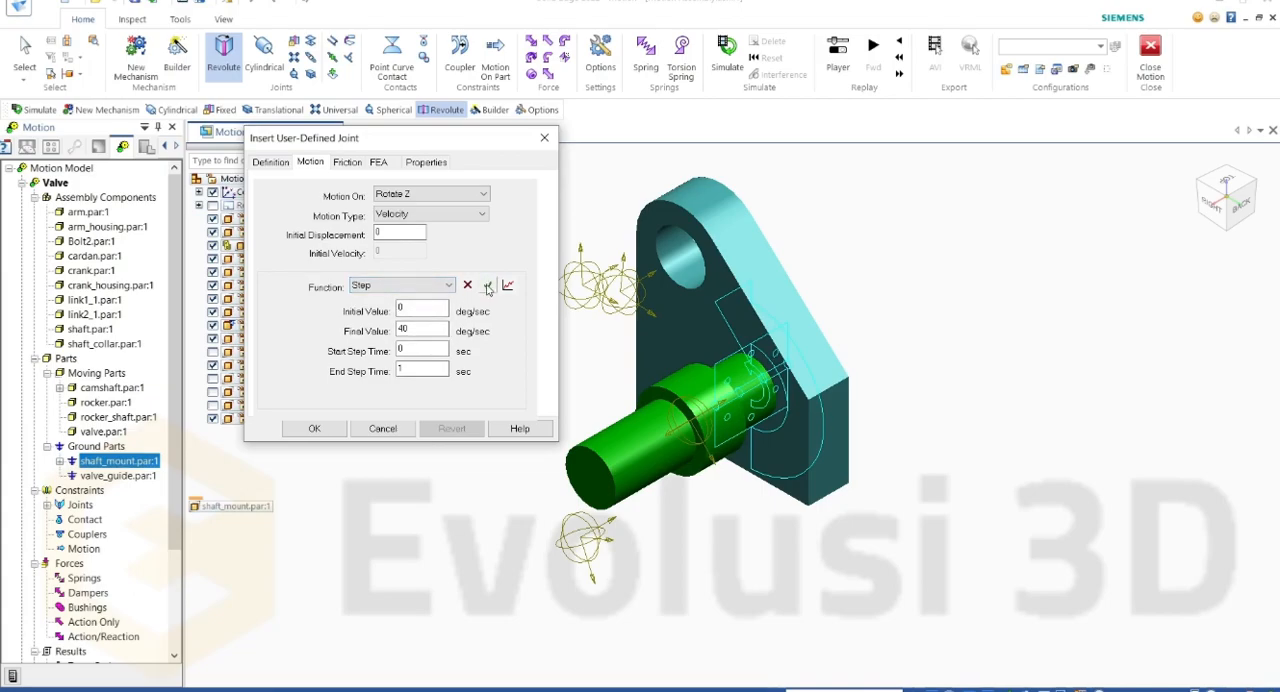
pyautogui.click(488, 286)
pyautogui.click(508, 286)
pyautogui.moveTo(893, 456); pyautogui.dragTo(512, 296)
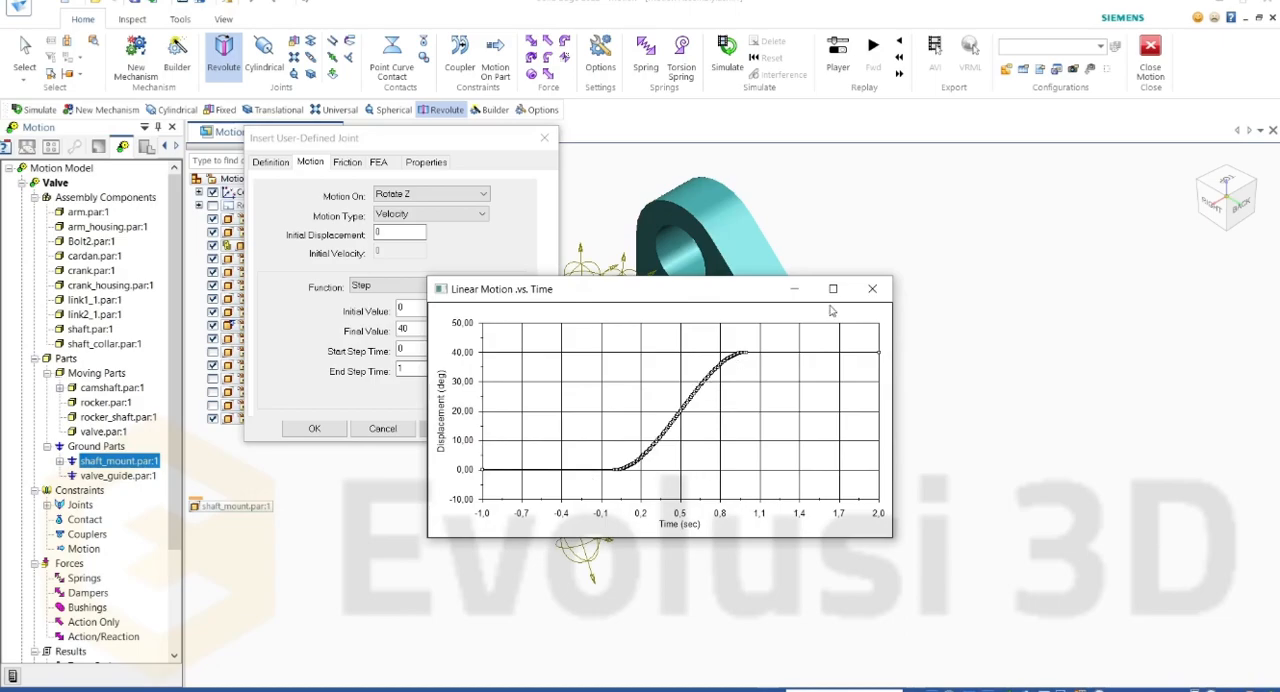
pyautogui.click(872, 288)
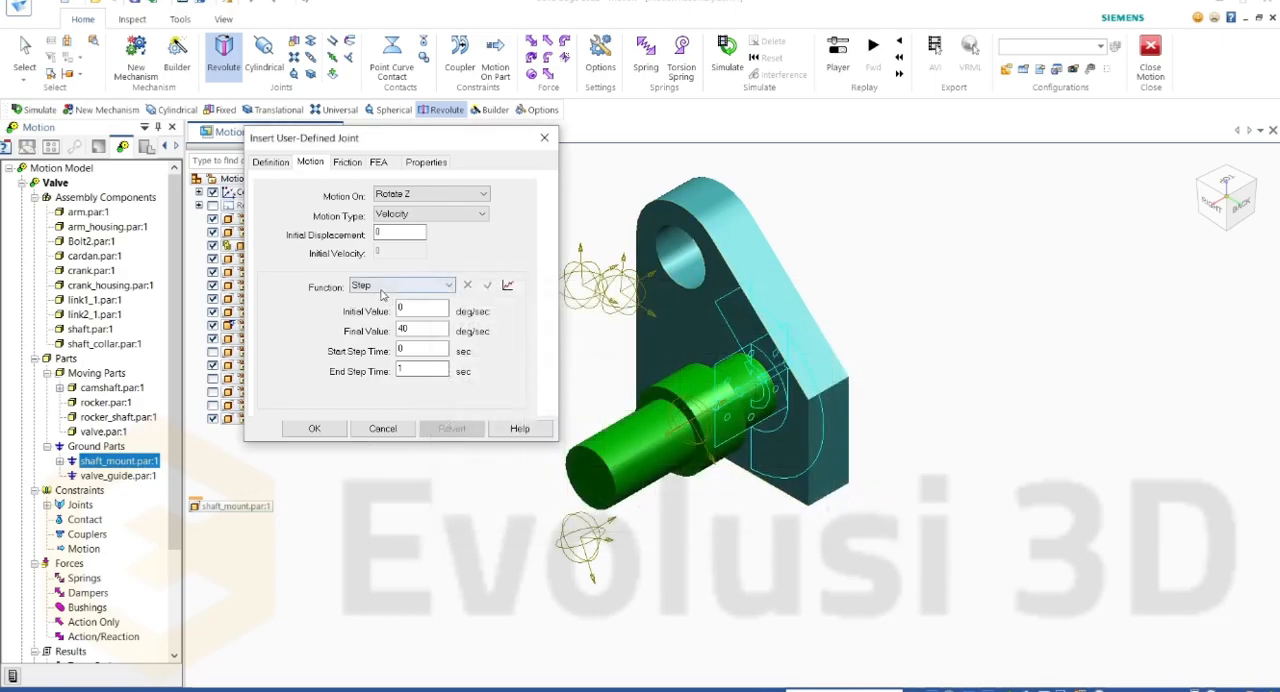
# Step: Look through the Harmonic, Spline and Expression velocity functions, and return the joint's function to Constant
pyautogui.click(412, 287)
pyautogui.click(393, 320)
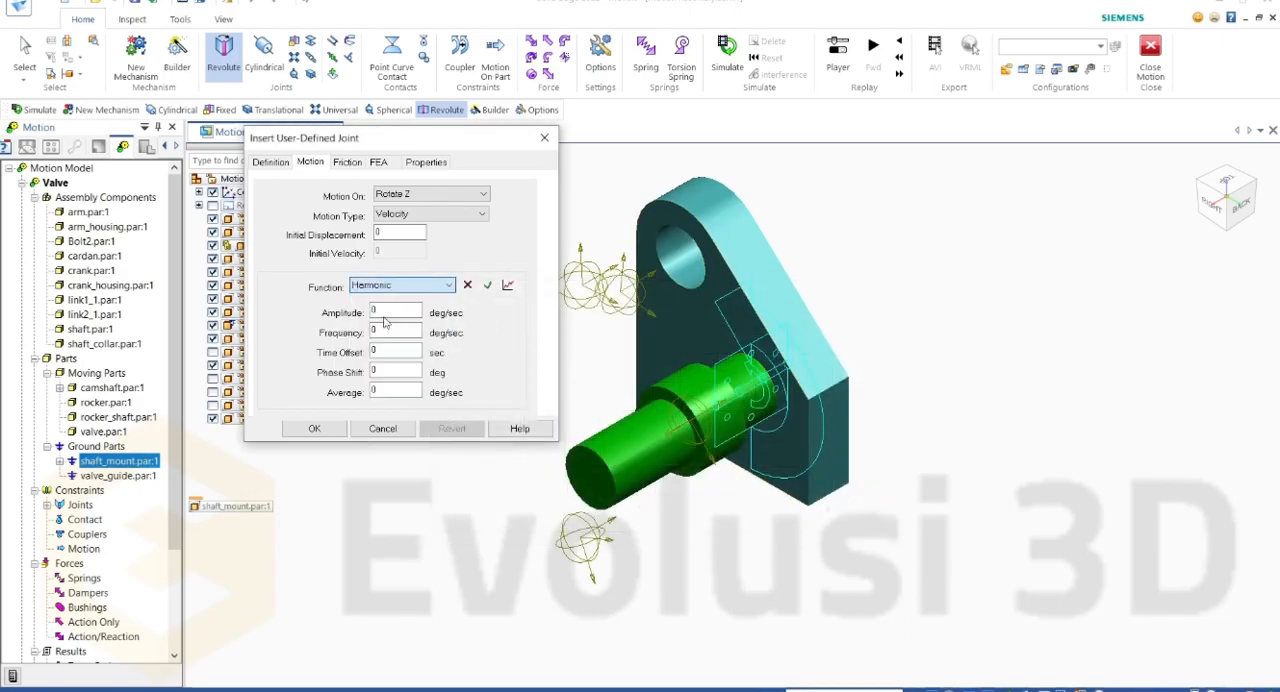
pyautogui.click(412, 287)
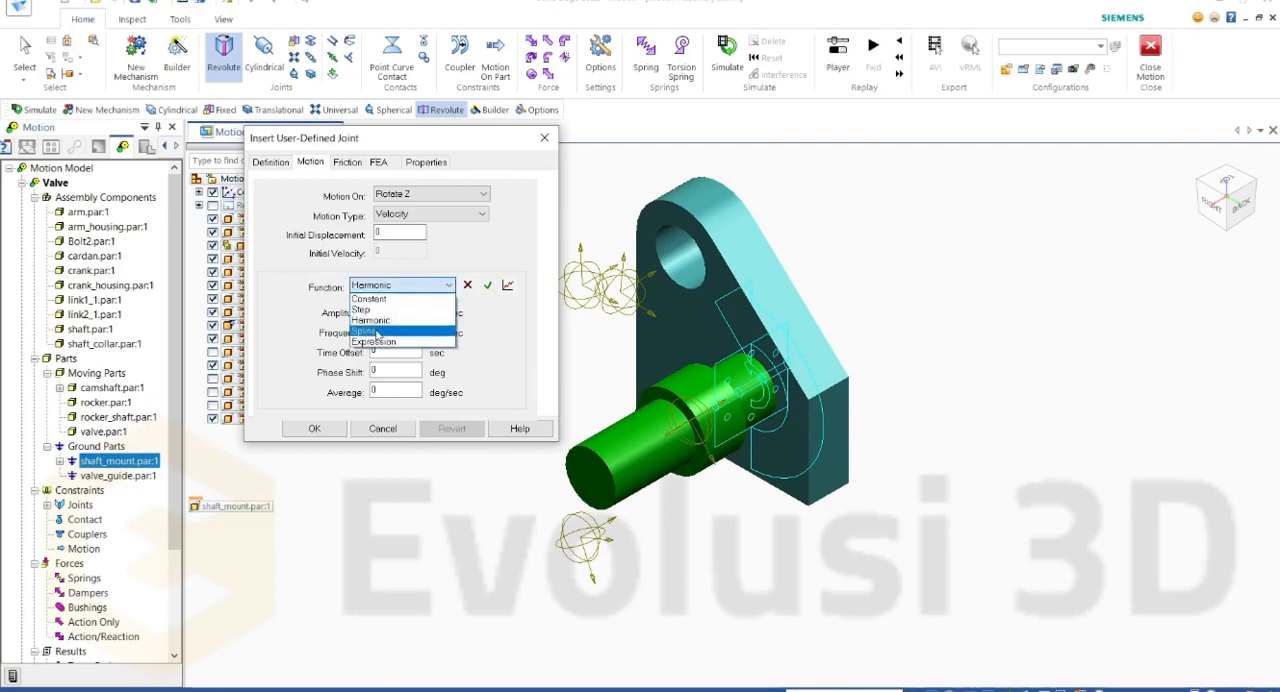
pyautogui.click(384, 328)
pyautogui.click(408, 290)
pyautogui.click(378, 339)
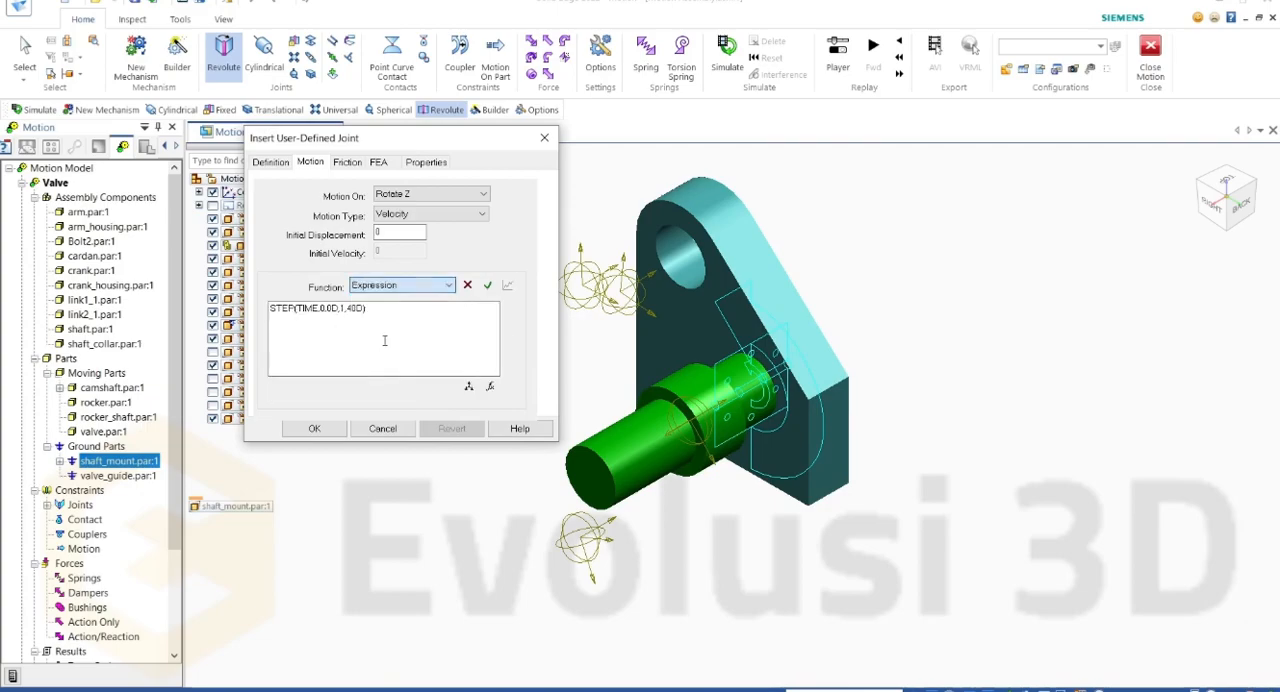
pyautogui.click(396, 287)
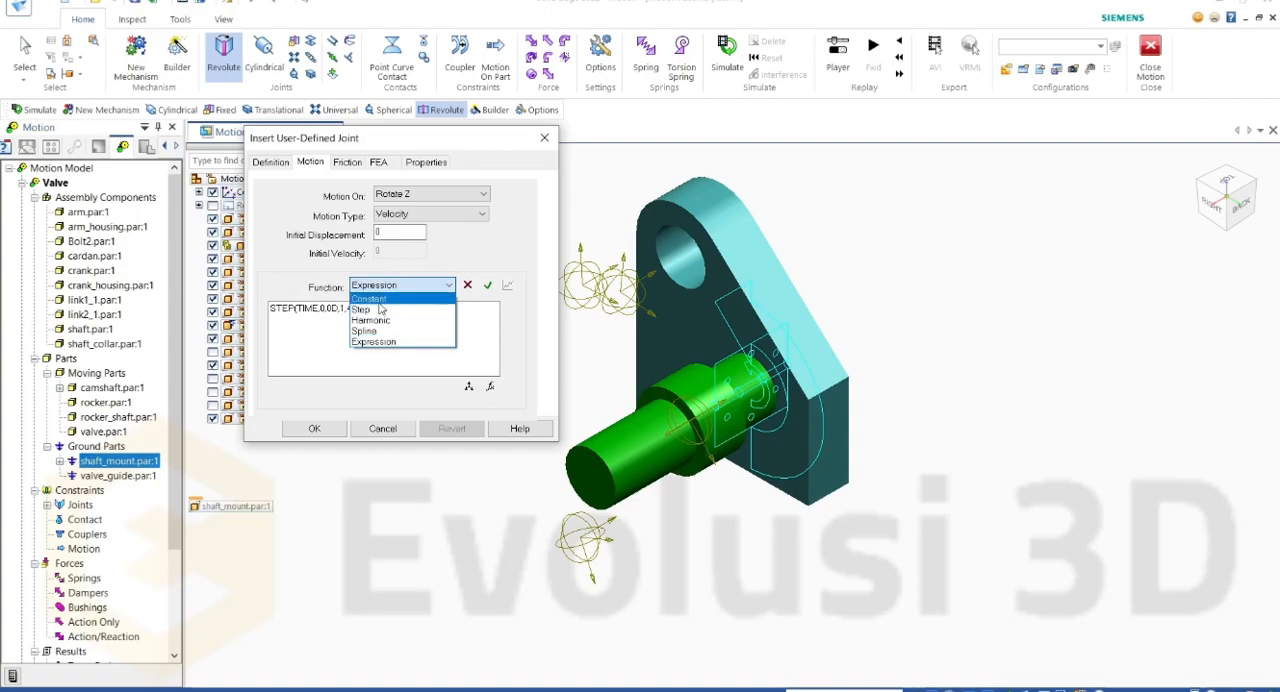
pyautogui.click(378, 300)
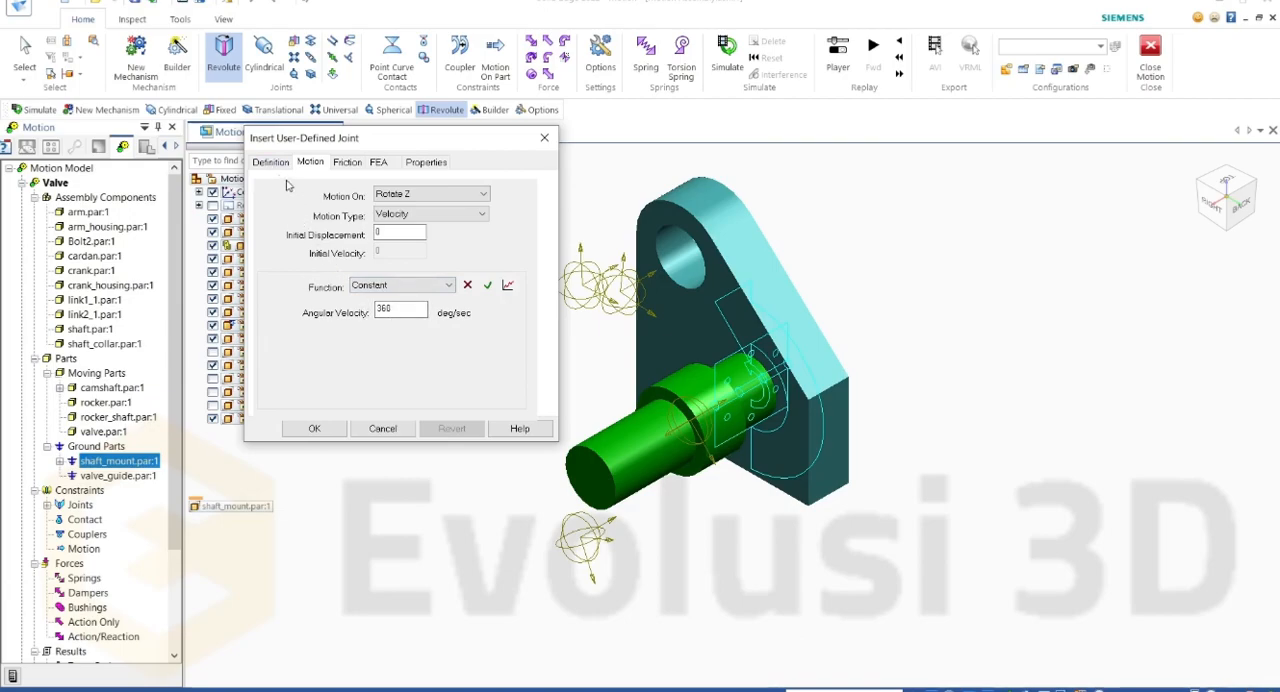
# Step: Enable friction for the joint and turn off the material-based friction parameters
pyautogui.click(341, 168)
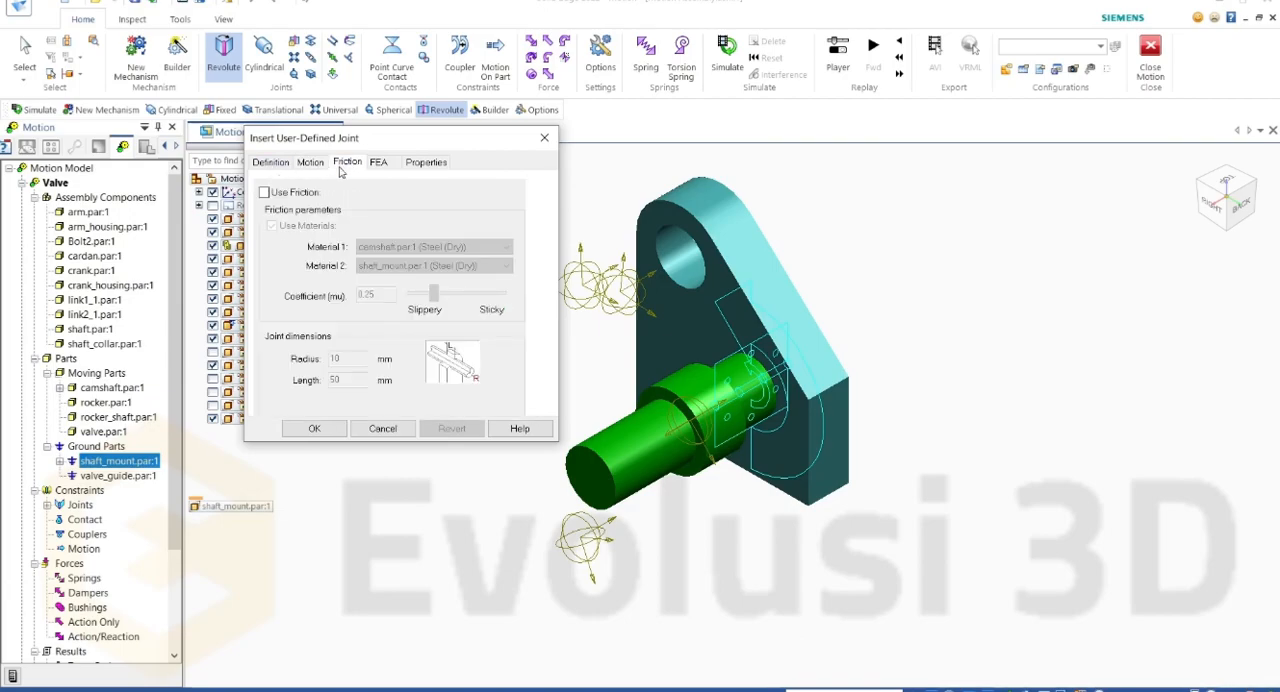
pyautogui.click(264, 192)
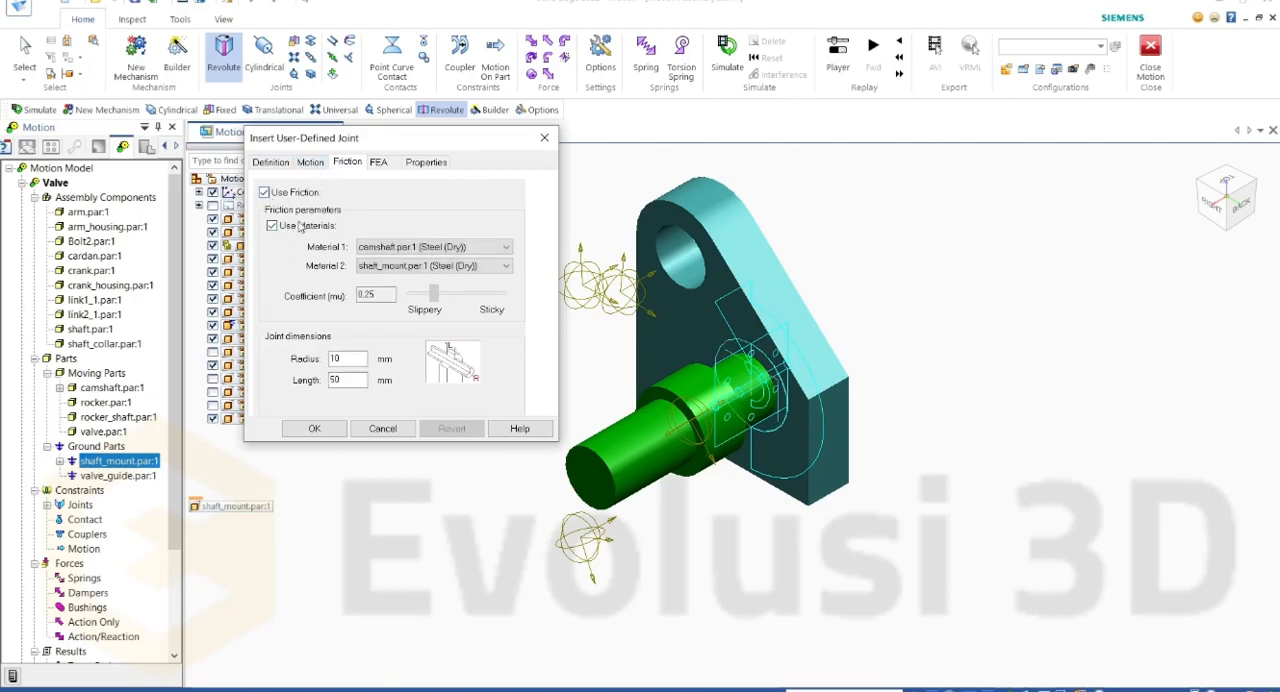
pyautogui.click(272, 227)
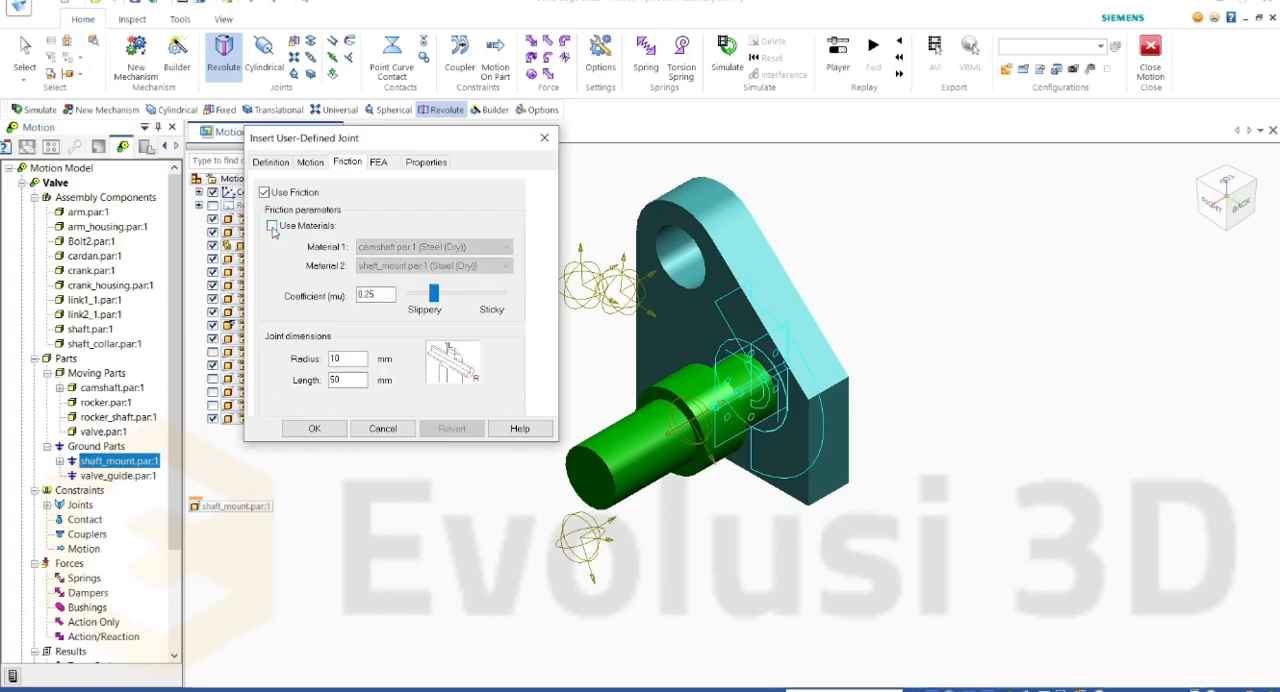
pyautogui.moveTo(388, 296); pyautogui.dragTo(293, 294)
pyautogui.click(370, 298)
pyautogui.moveTo(386, 295); pyautogui.dragTo(325, 297)
# Step: Try to edit the joint's friction radius and length, dismissing the value warnings
pyautogui.moveTo(353, 358); pyautogui.dragTo(311, 361)
pyautogui.click(353, 379)
pyautogui.click(698, 415)
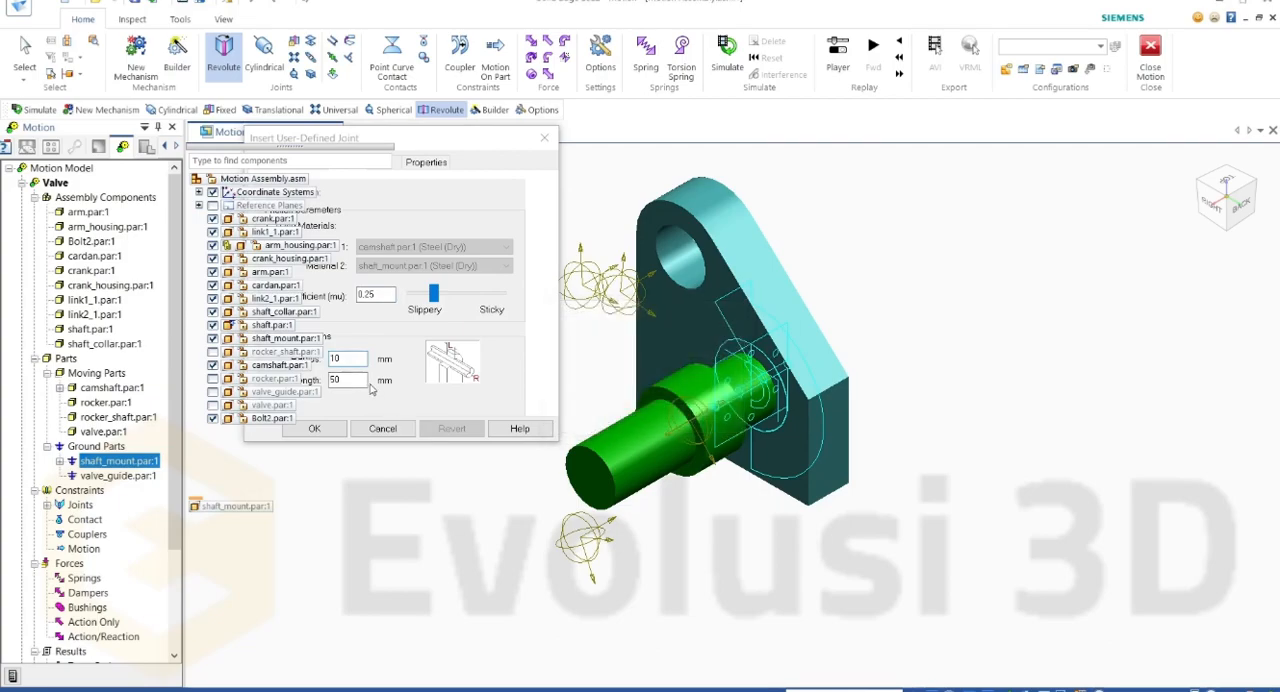
pyautogui.moveTo(384, 137); pyautogui.dragTo(486, 139)
pyautogui.moveTo(452, 361); pyautogui.dragTo(423, 366)
pyautogui.click(453, 381)
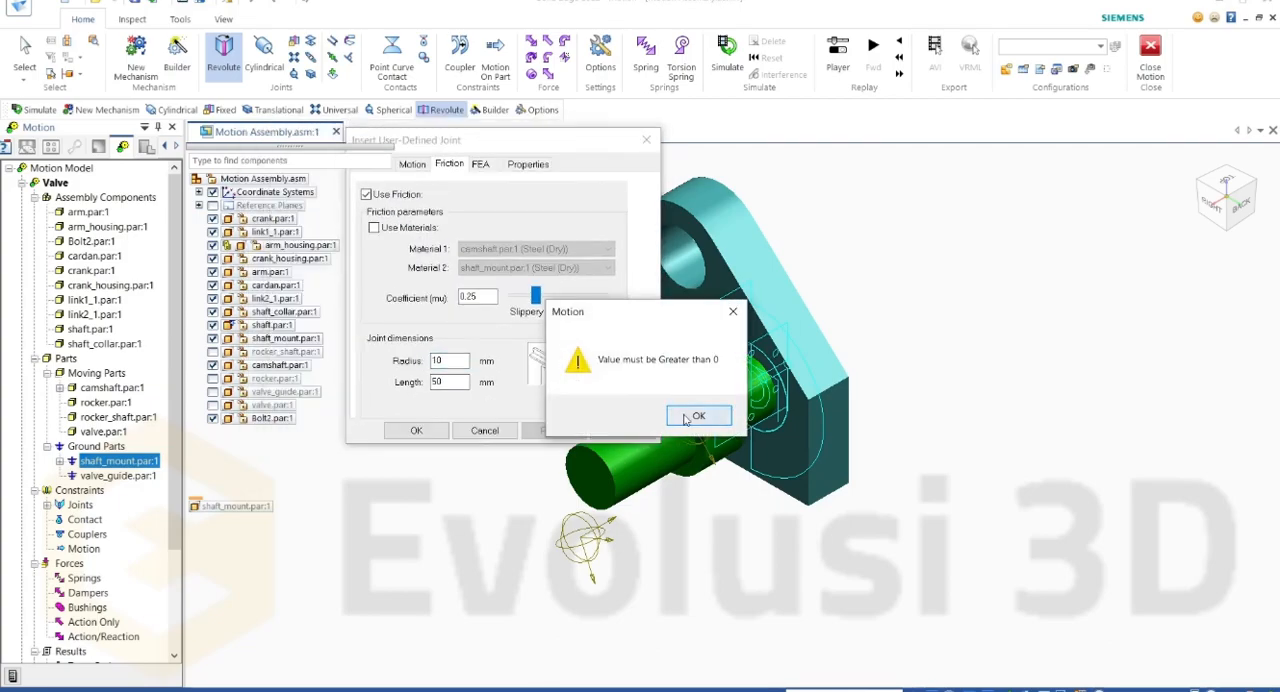
pyautogui.click(688, 413)
pyautogui.click(450, 381)
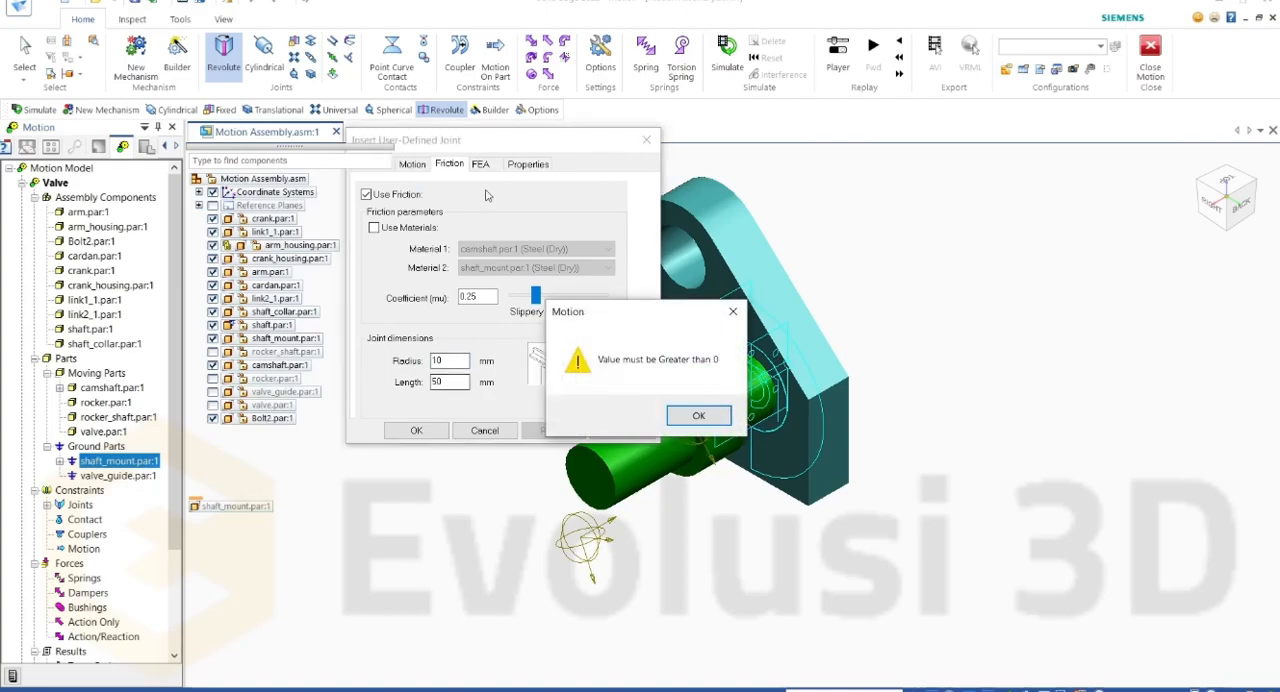
pyautogui.click(698, 414)
# Step: Review the joint's FEA load-bearing face settings and its properties, and return to the joint definition
pyautogui.click(480, 166)
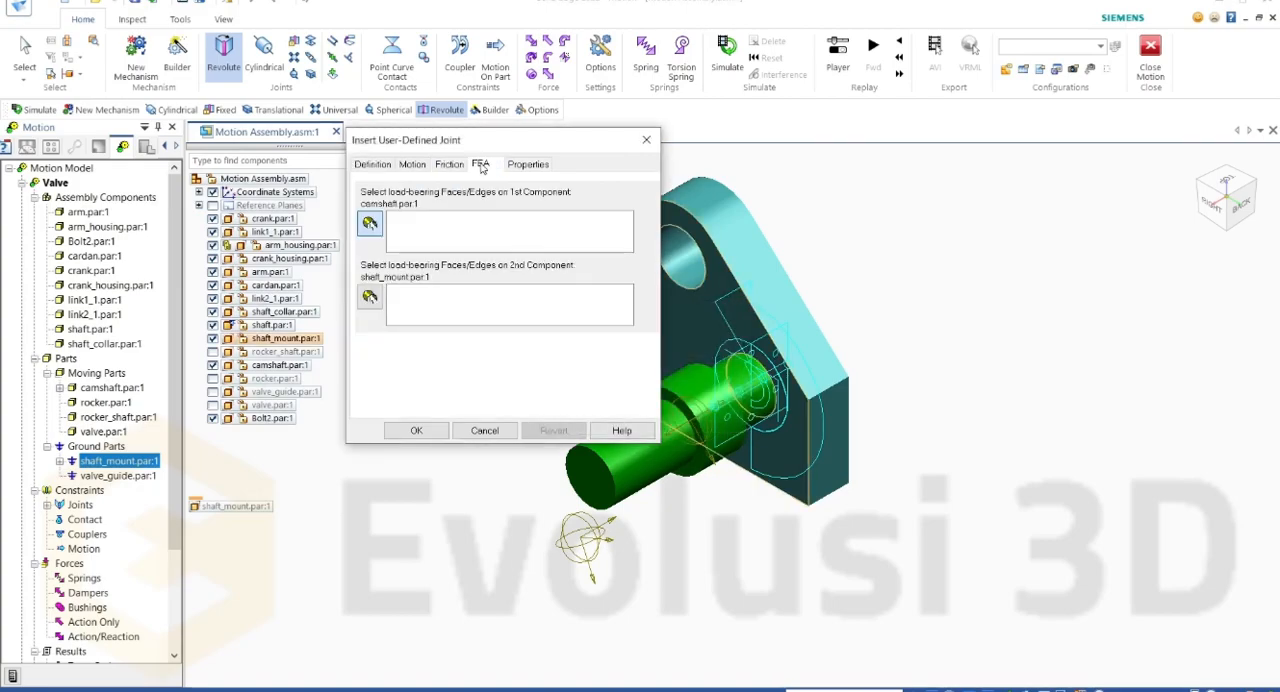
pyautogui.click(506, 165)
pyautogui.click(483, 165)
pyautogui.moveTo(460, 150); pyautogui.dragTo(408, 165)
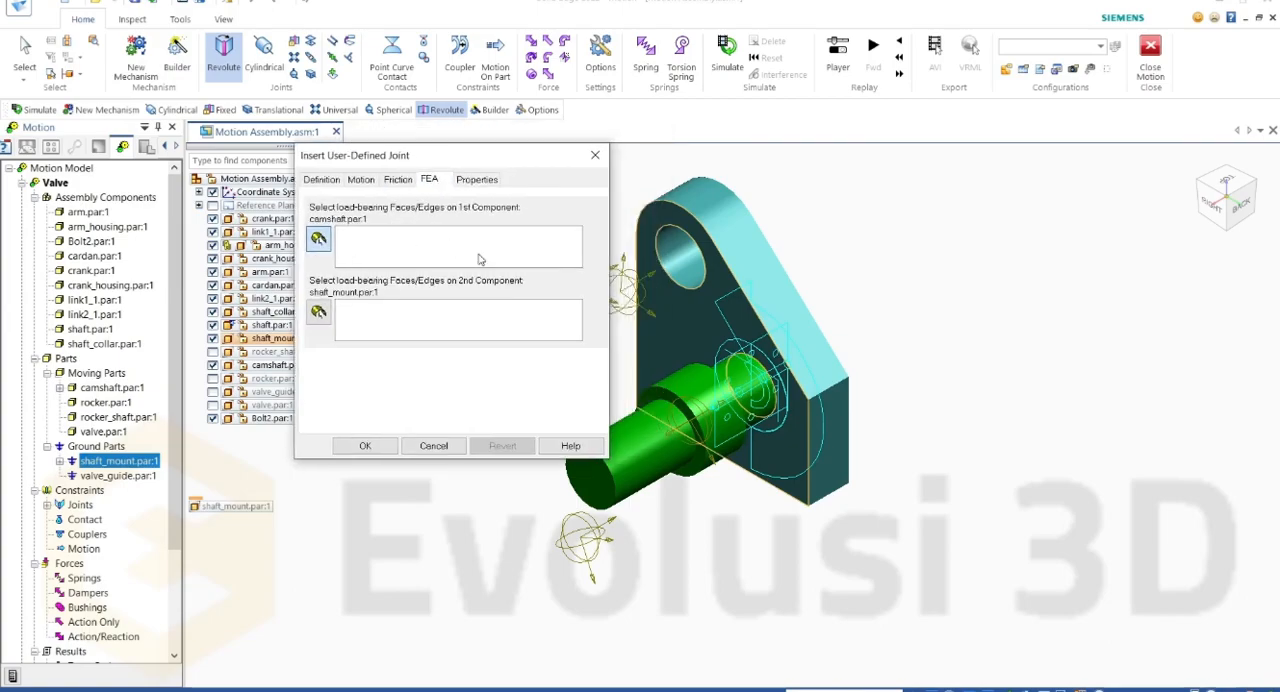
pyautogui.click(470, 182)
pyautogui.click(330, 183)
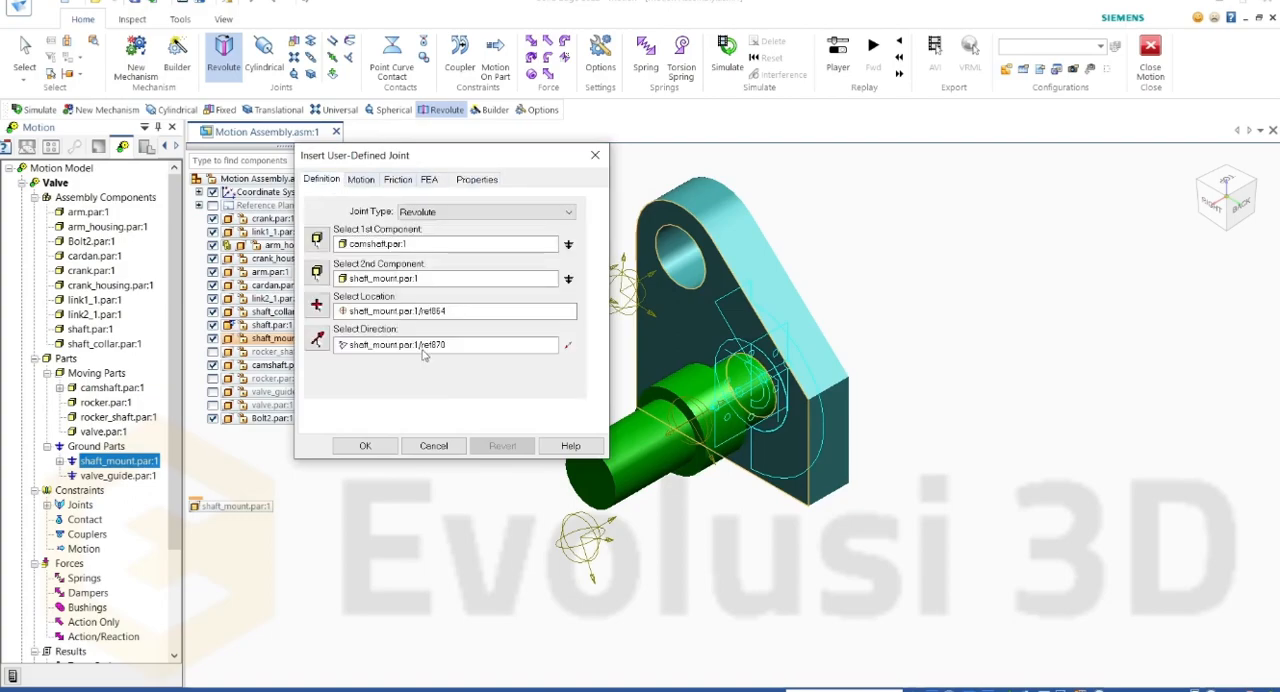
# Step: Accept the camshaft's revolute joint and run the motion simulation
pyautogui.click(388, 445)
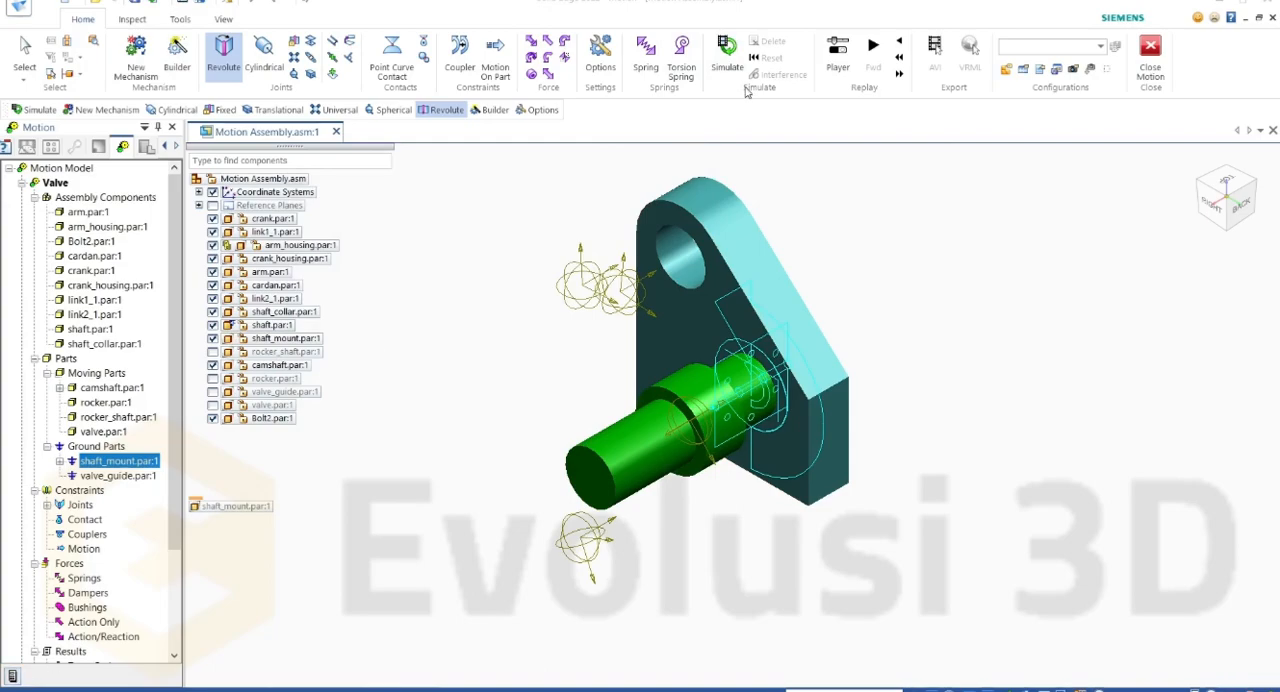
pyautogui.click(724, 56)
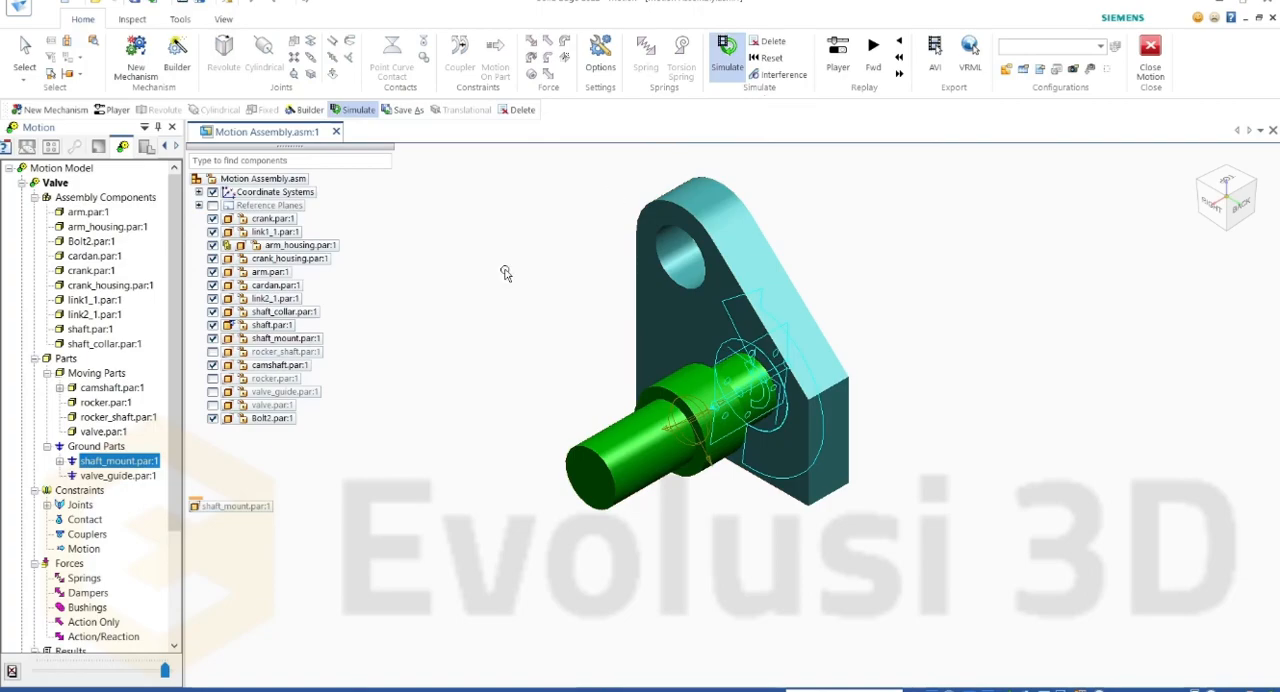
# Step: Locate the Revolute joint among the mechanism's joints and delete the motion results to return to modelling
pyautogui.click(47, 505)
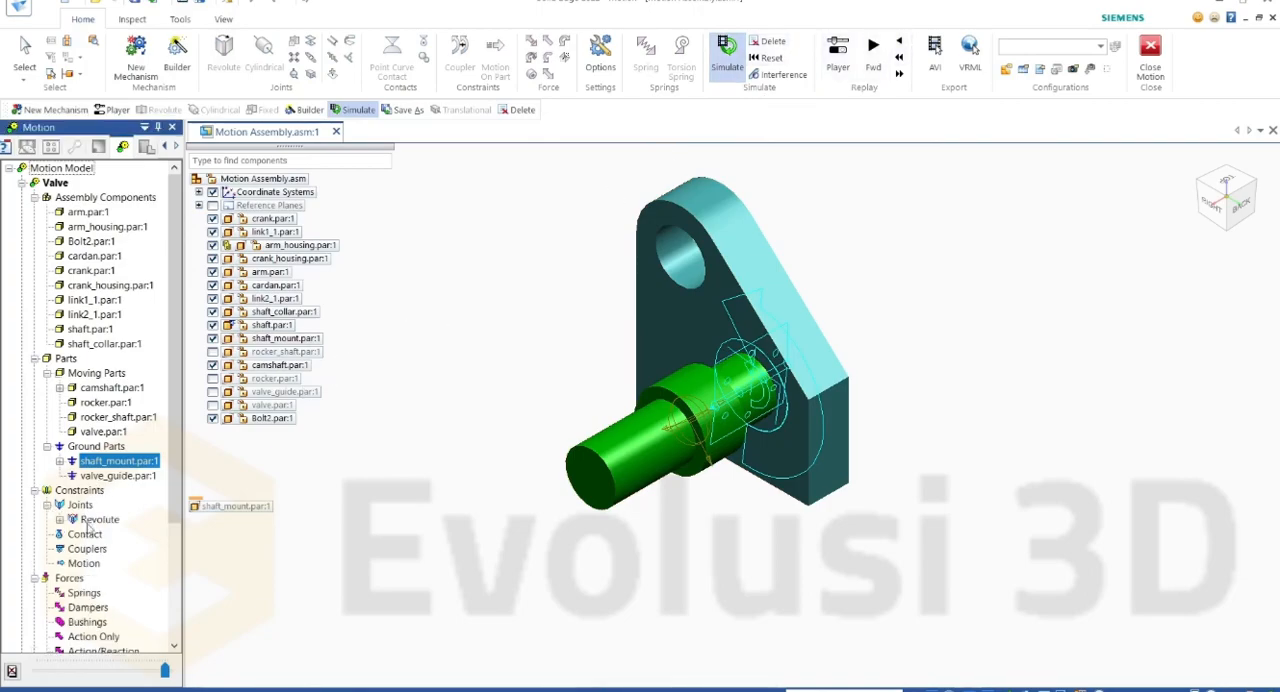
pyautogui.rightClick(96, 521)
pyautogui.click(123, 500)
pyautogui.rightClick(102, 519)
pyautogui.click(124, 503)
pyautogui.click(110, 523)
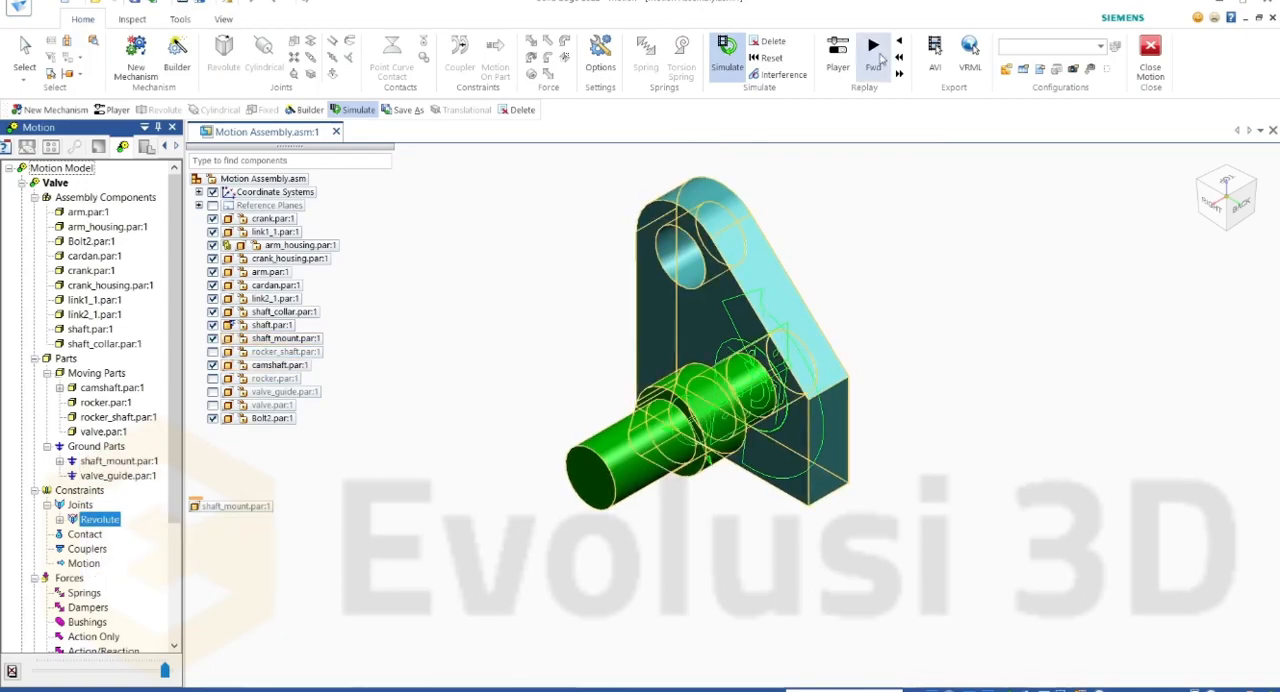
pyautogui.click(775, 46)
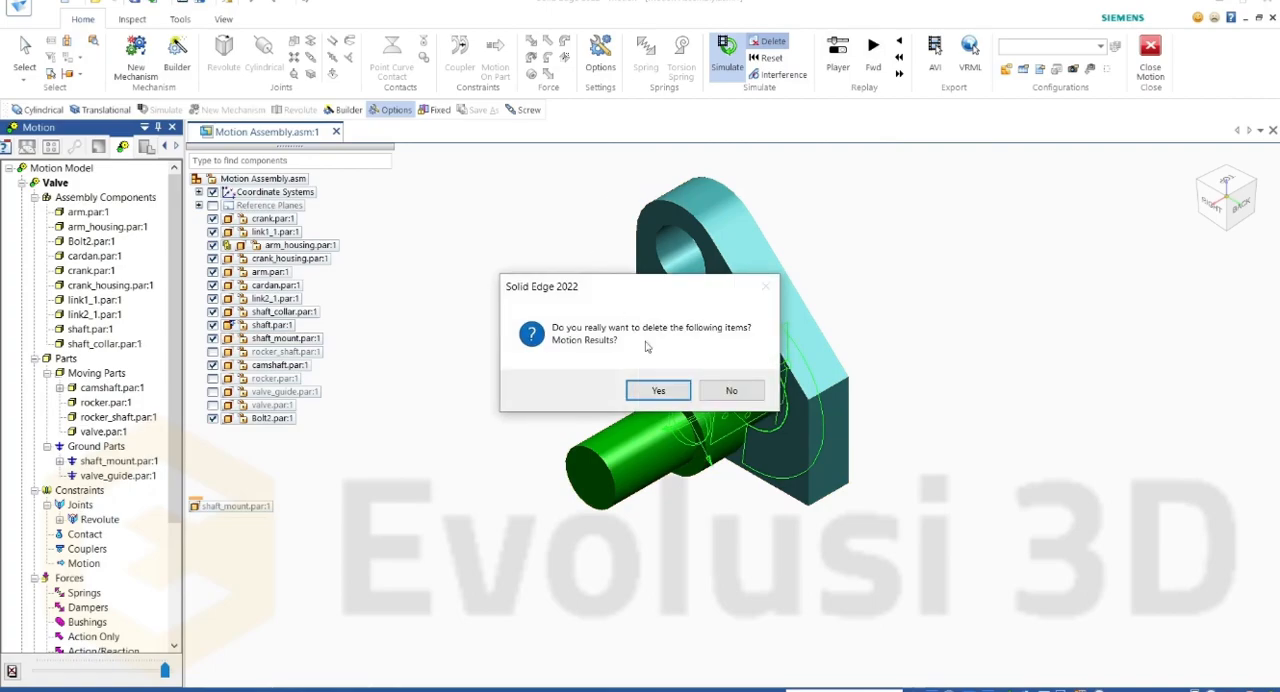
pyautogui.click(657, 390)
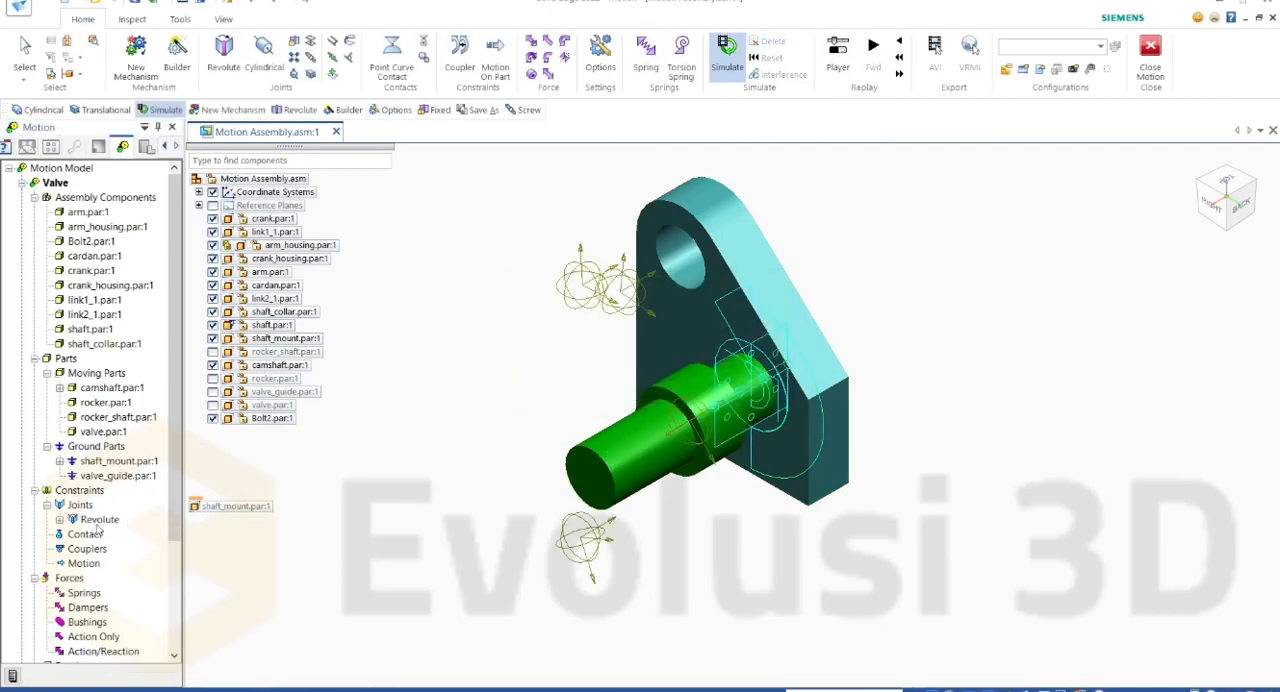
# Step: Review the Revolute joint's definition and motion settings, including its motion types, and close them without saving
pyautogui.rightClick(97, 522)
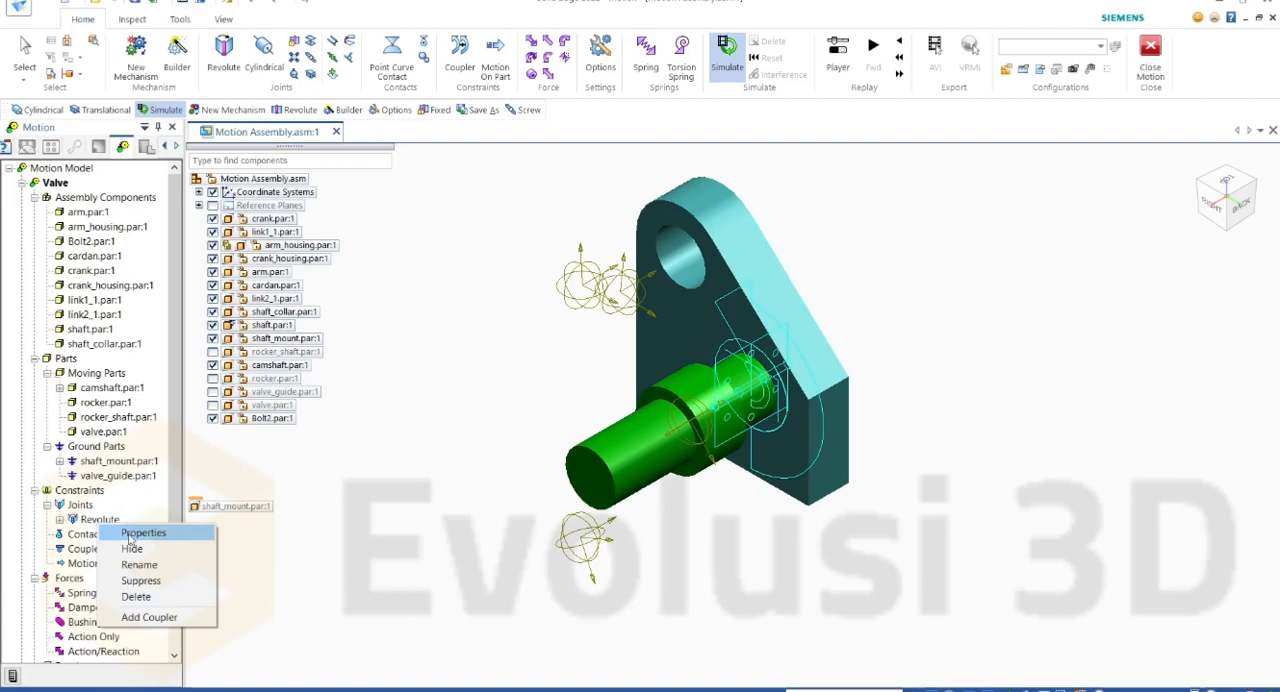
pyautogui.click(133, 534)
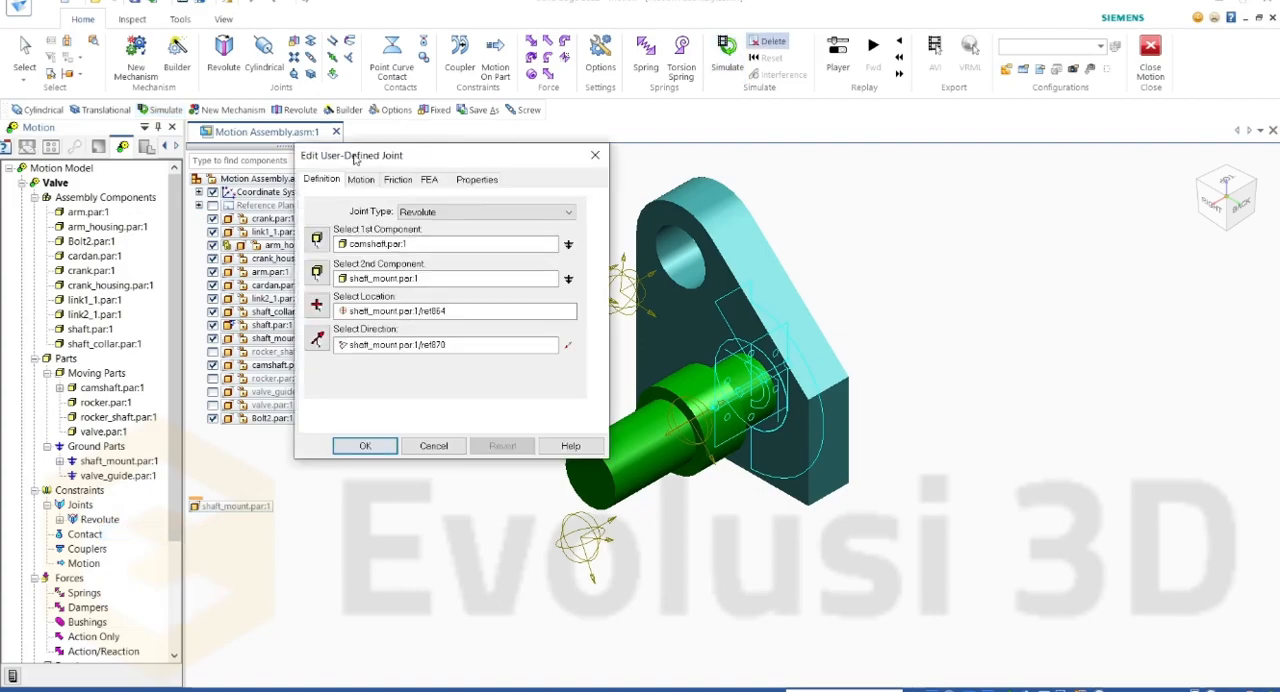
pyautogui.click(358, 180)
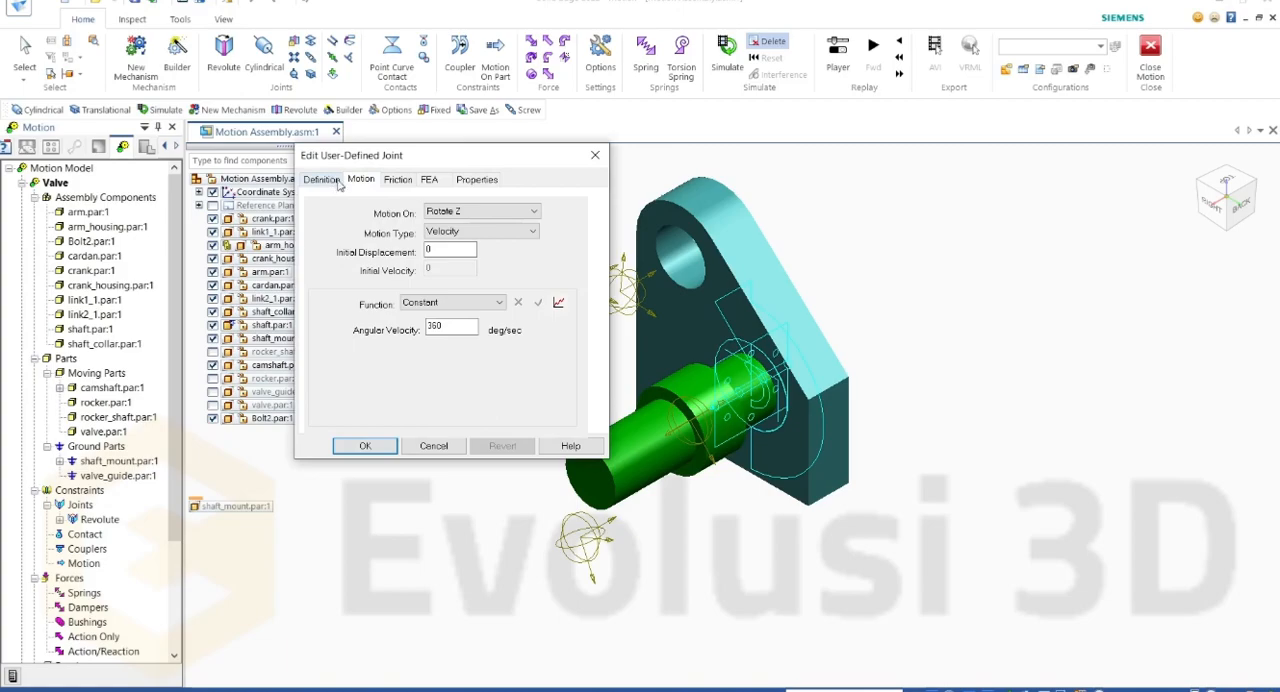
pyautogui.click(337, 184)
pyautogui.click(362, 181)
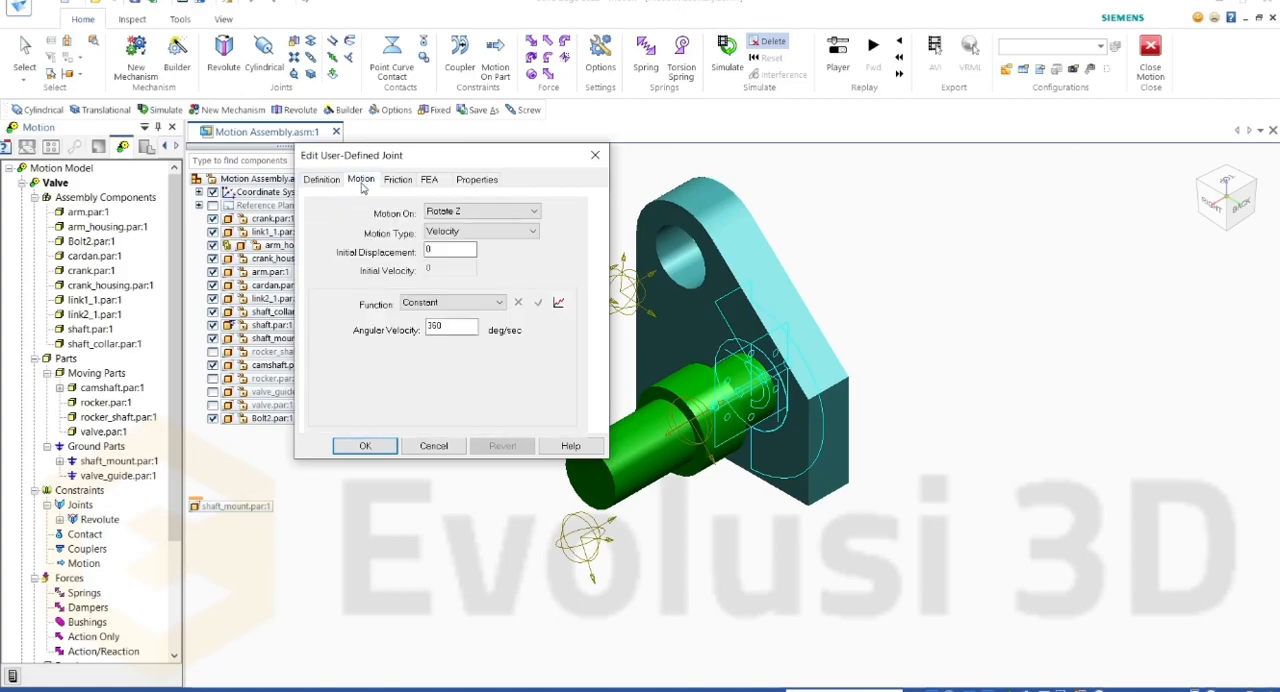
pyautogui.click(465, 230)
pyautogui.click(478, 241)
pyautogui.click(595, 155)
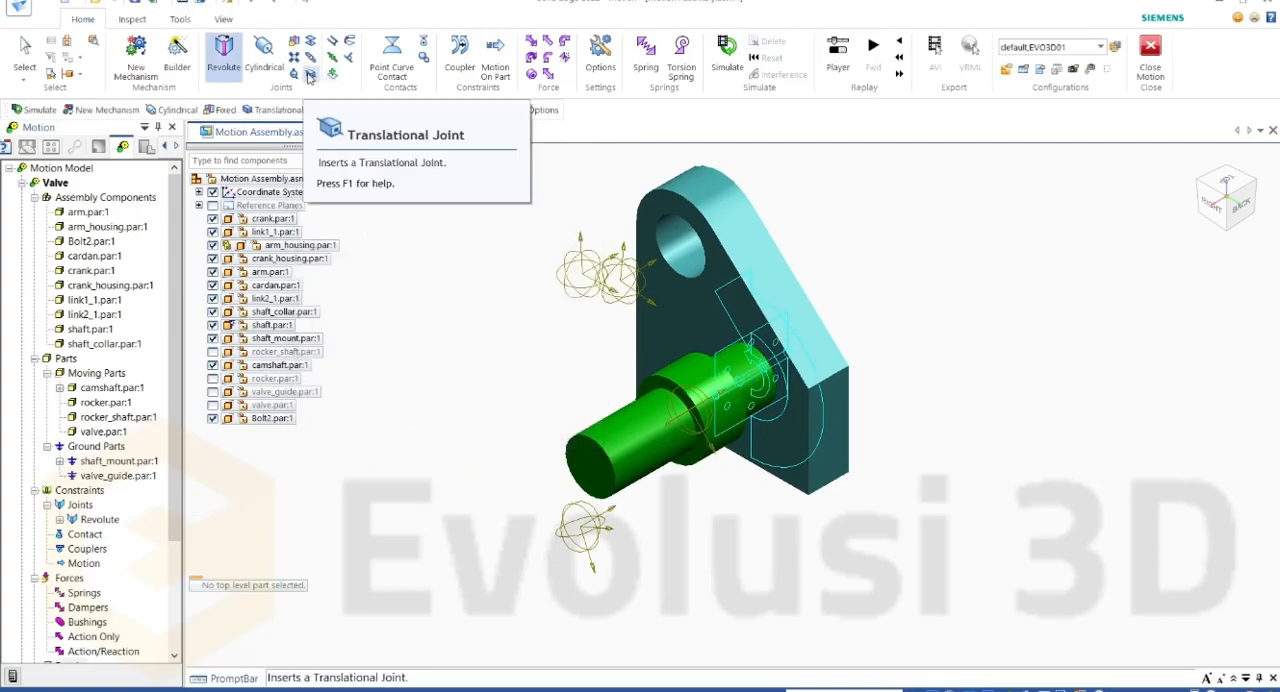
# Step: Show the valve and valve guide, and start a translational joint with valve.par:1 as first and valve_guide.par:1 as second component
pyautogui.click(212, 405)
pyautogui.click(212, 391)
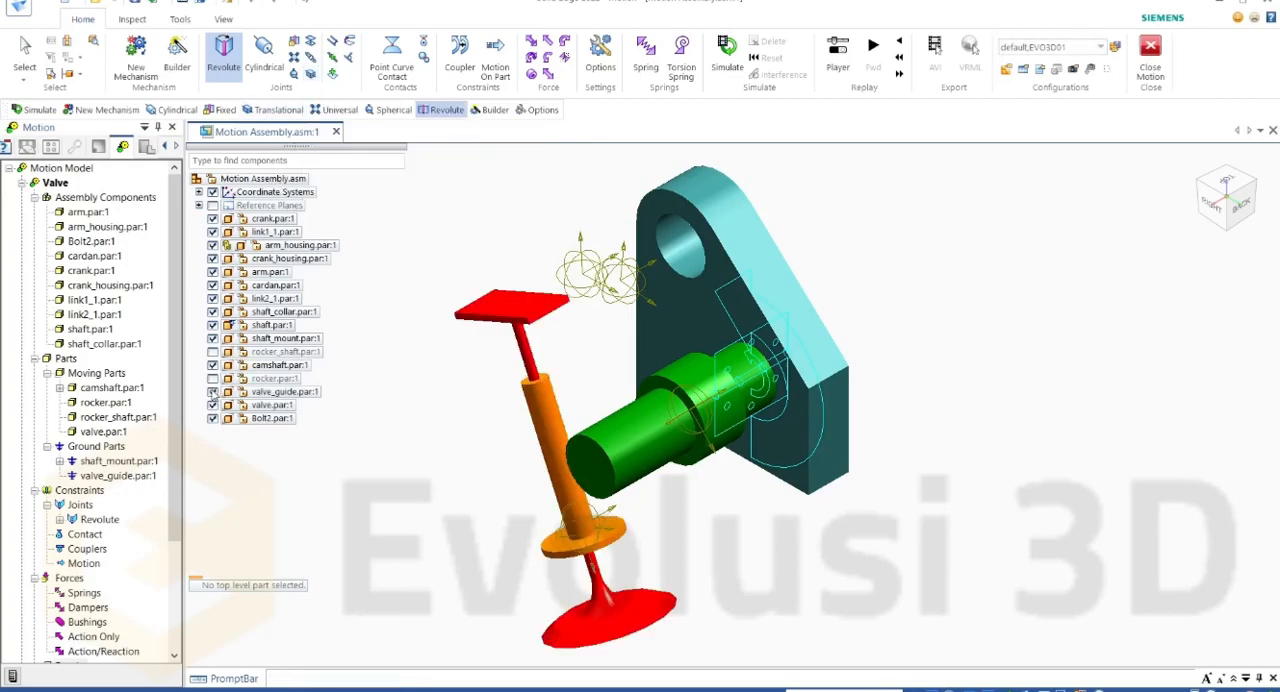
pyautogui.click(310, 73)
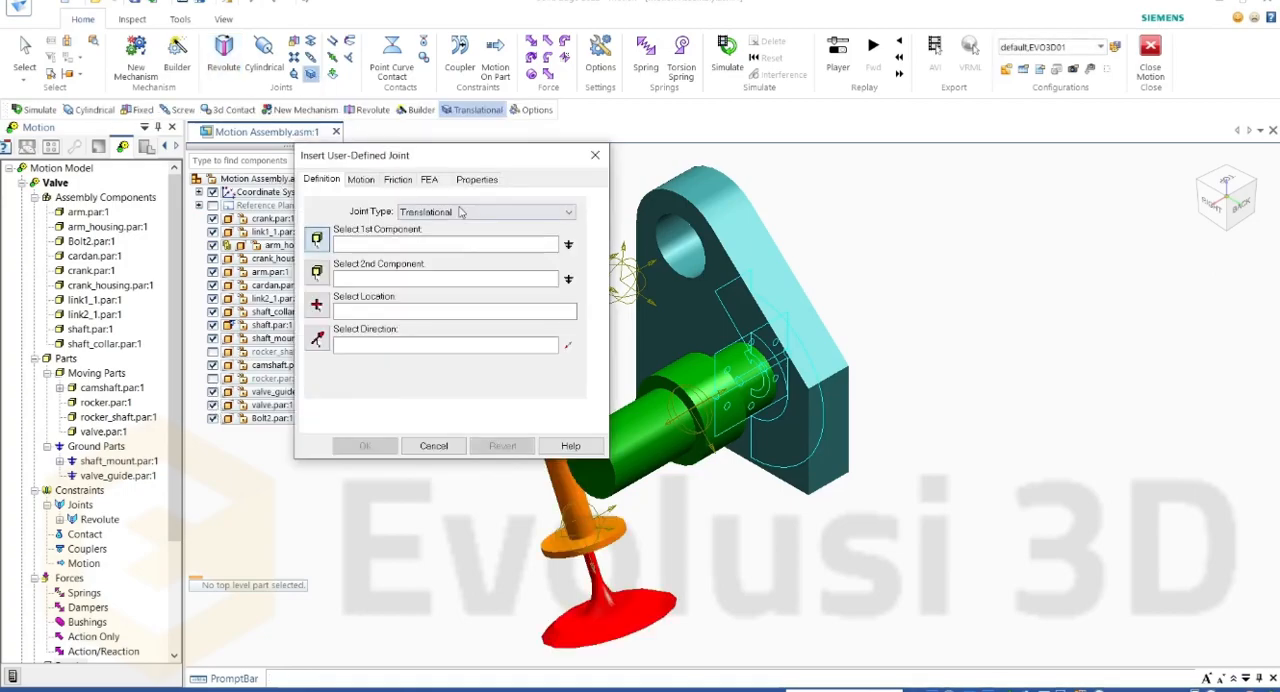
pyautogui.moveTo(371, 163); pyautogui.dragTo(222, 182)
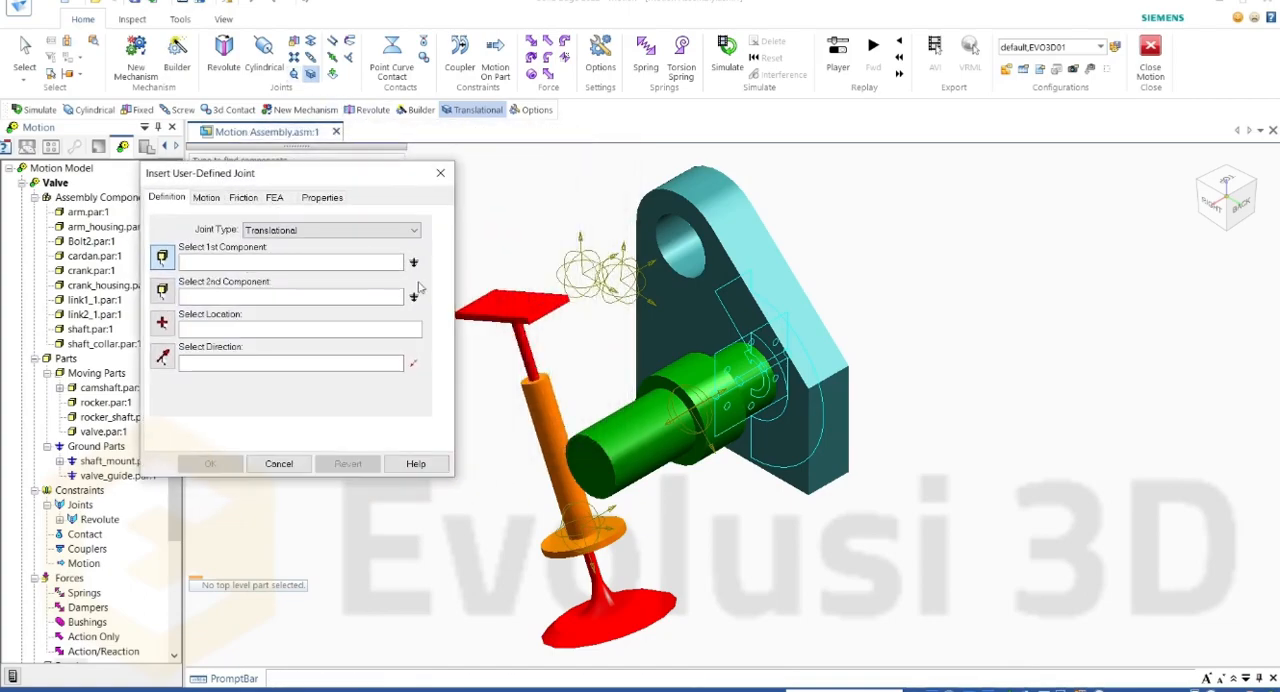
pyautogui.click(527, 313)
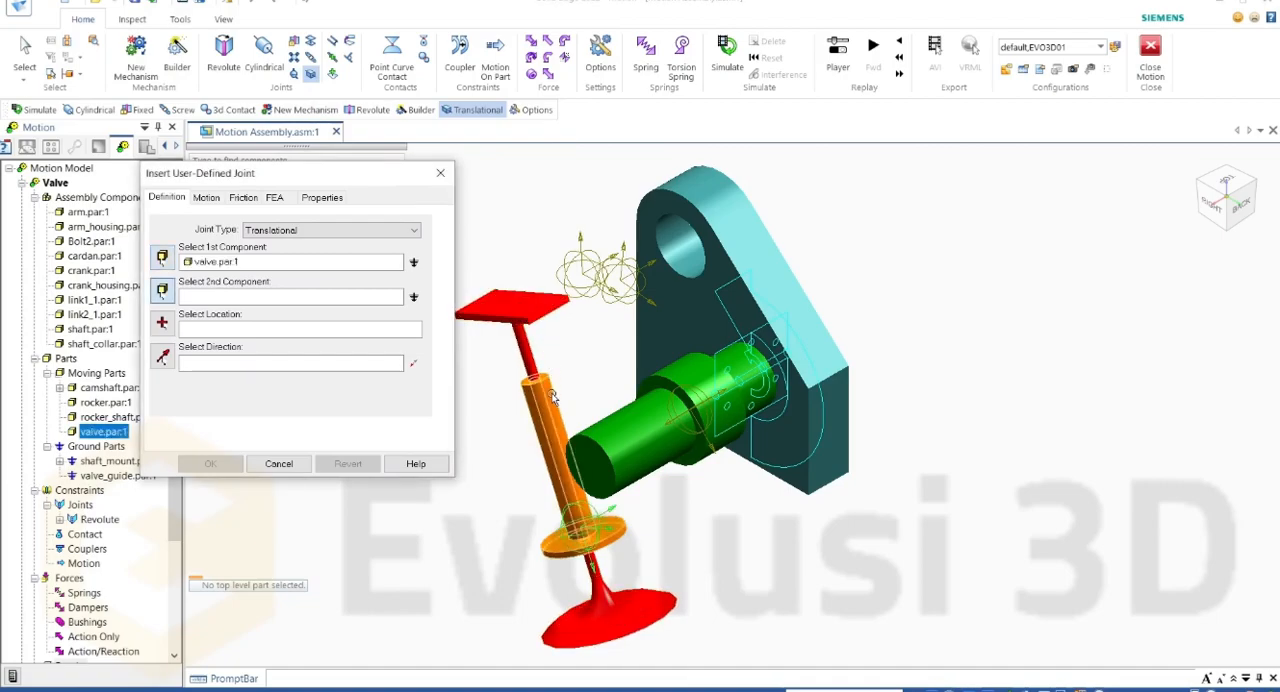
pyautogui.click(553, 397)
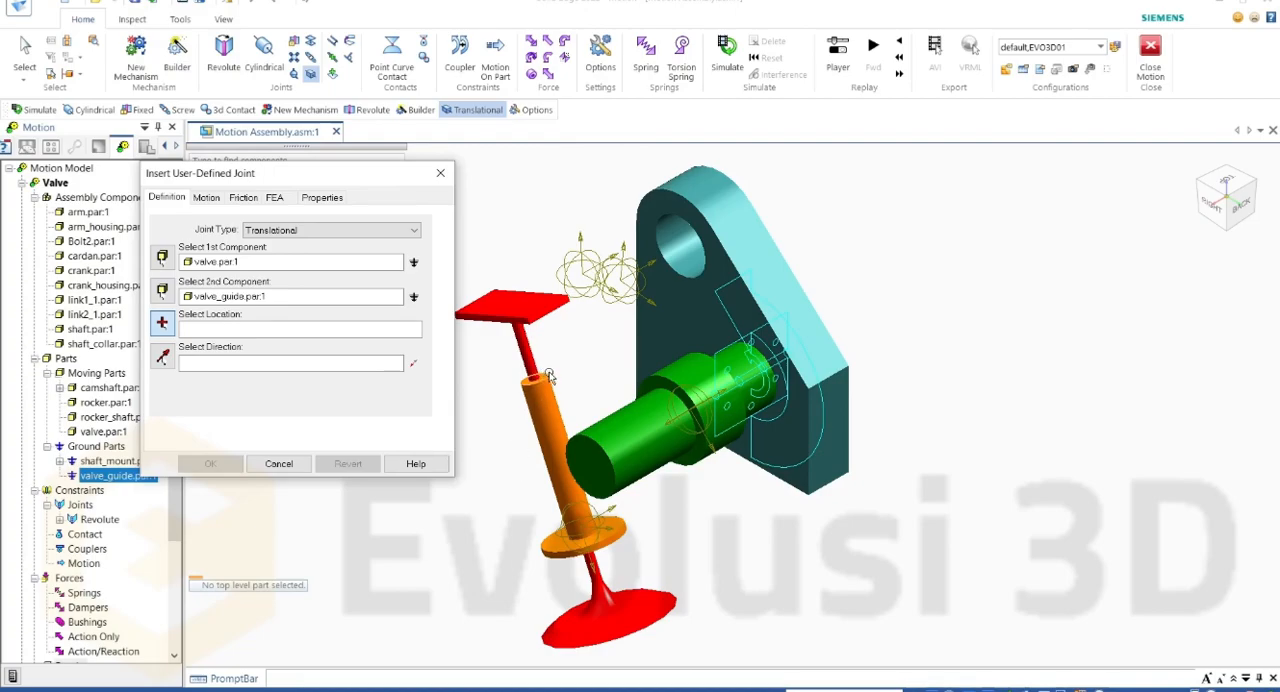
# Step: Locate the translational joint at the valve guide's upper circular edge and set its direction along the guide's axis
pyautogui.click(545, 377)
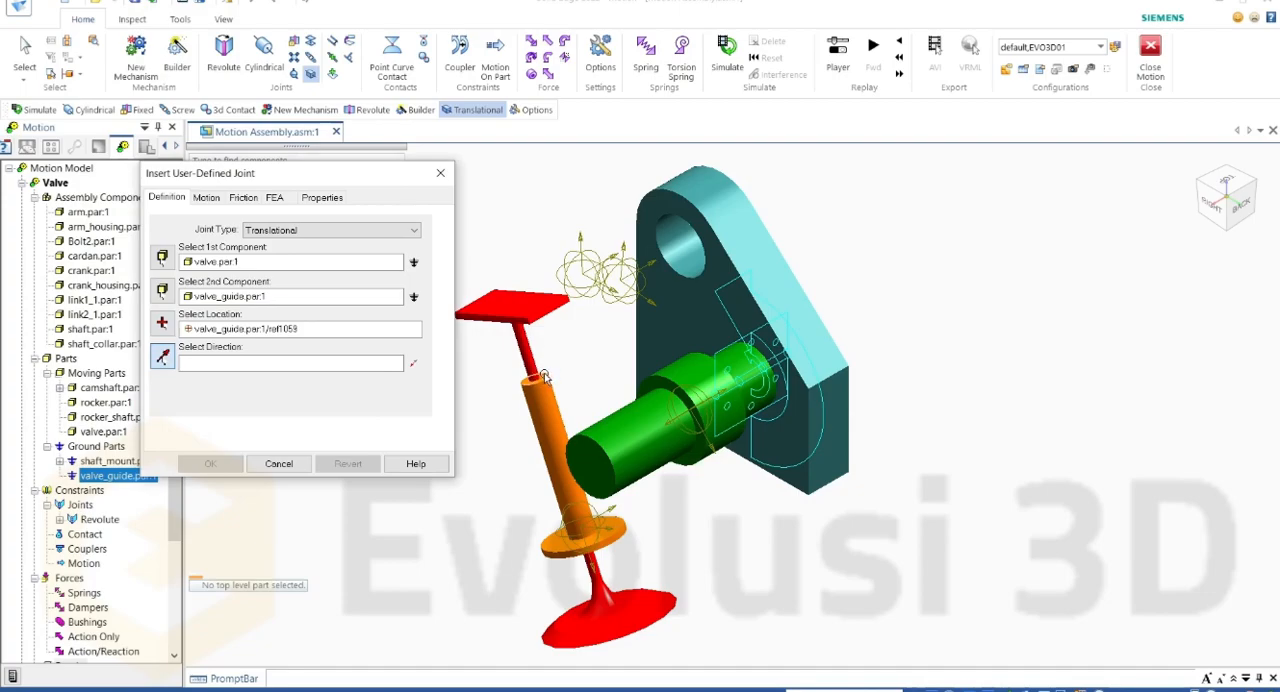
pyautogui.scroll(-2, 543, 377)
pyautogui.scroll(5, 543, 377)
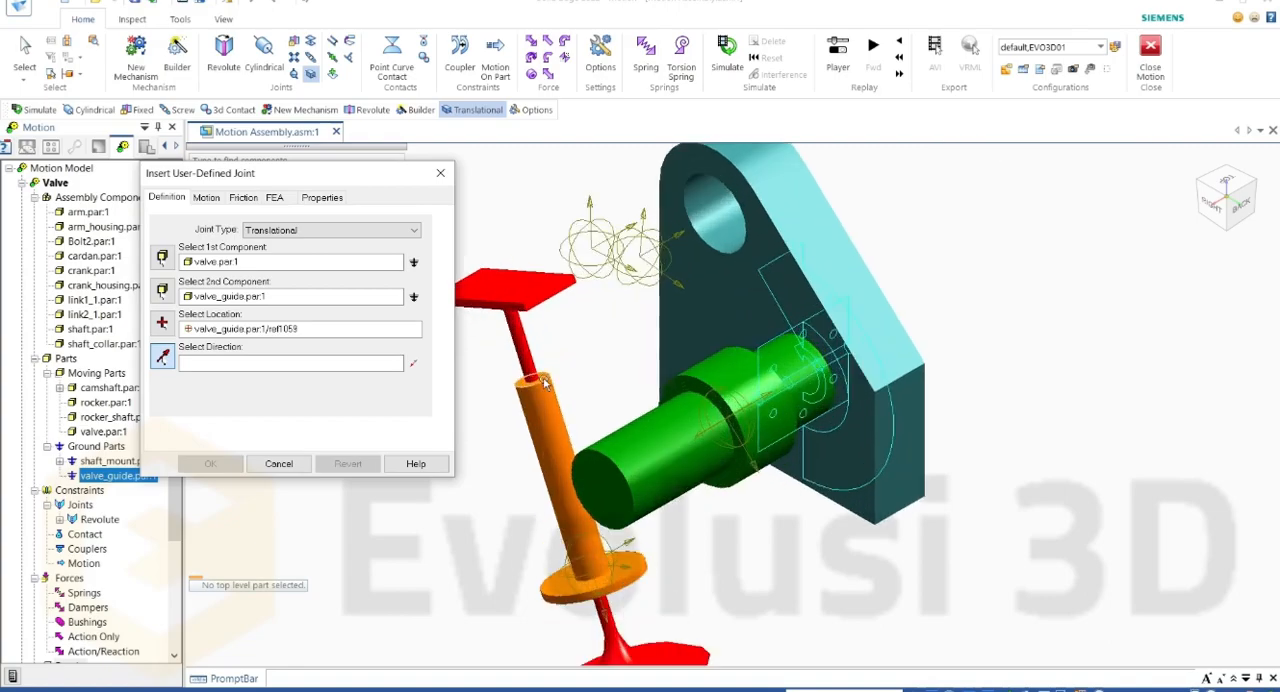
pyautogui.scroll(3, 543, 377)
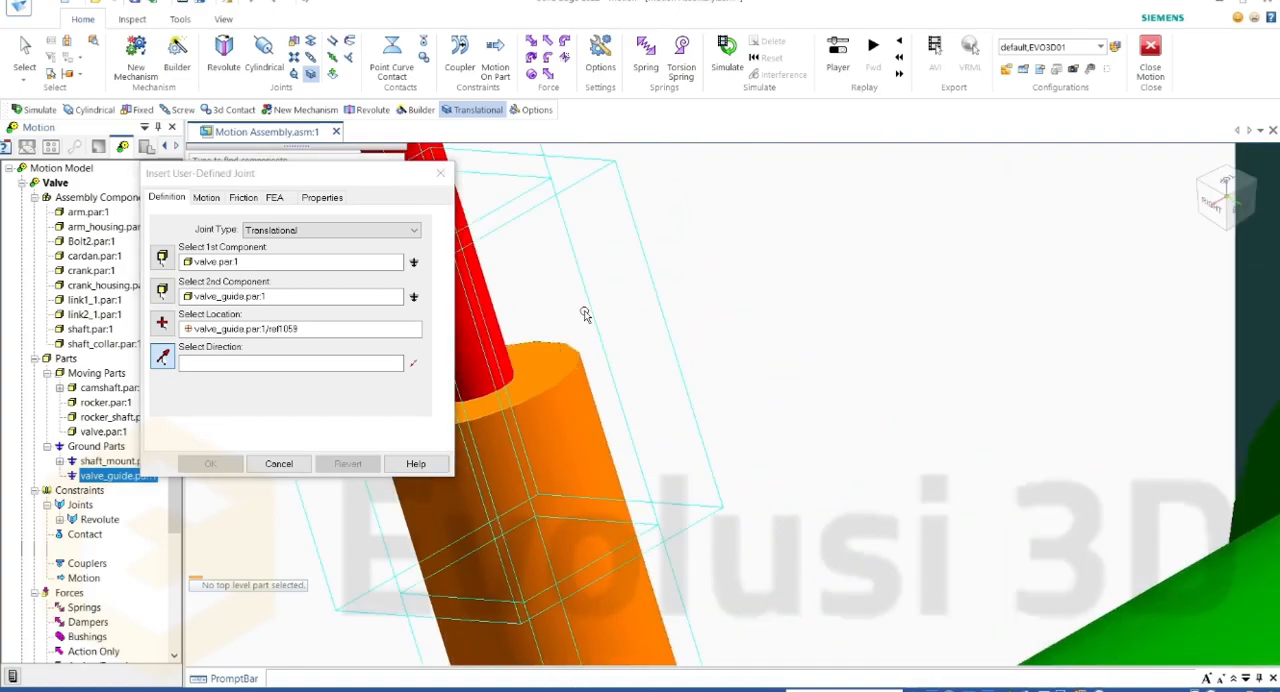
pyautogui.click(585, 315)
pyautogui.scroll(-7, 615, 326)
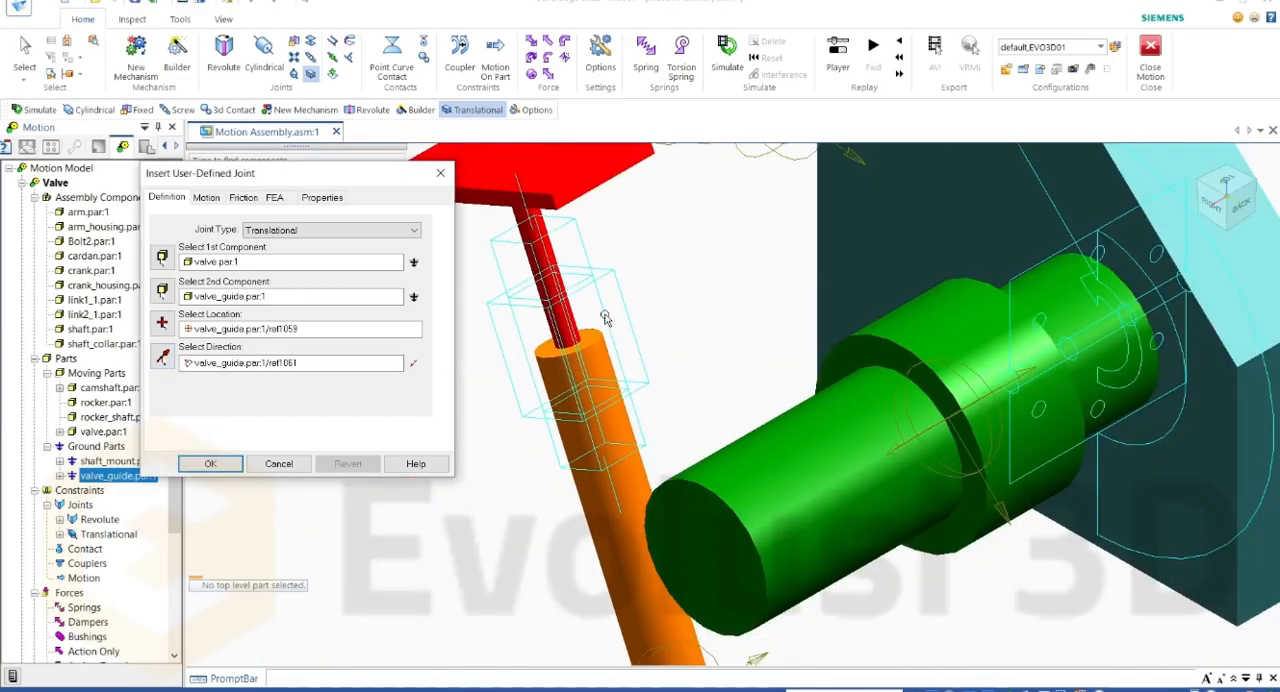
pyautogui.scroll(2, 593, 260)
pyautogui.scroll(-2, 593, 260)
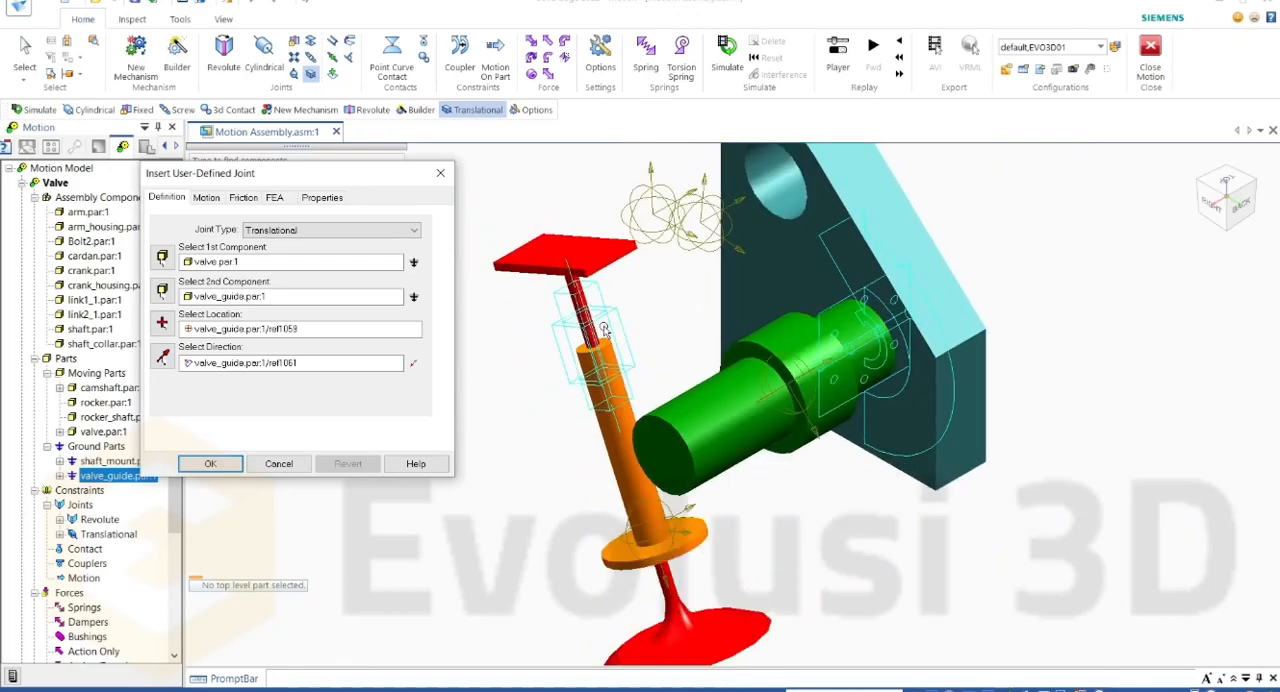
pyautogui.scroll(-3, 608, 342)
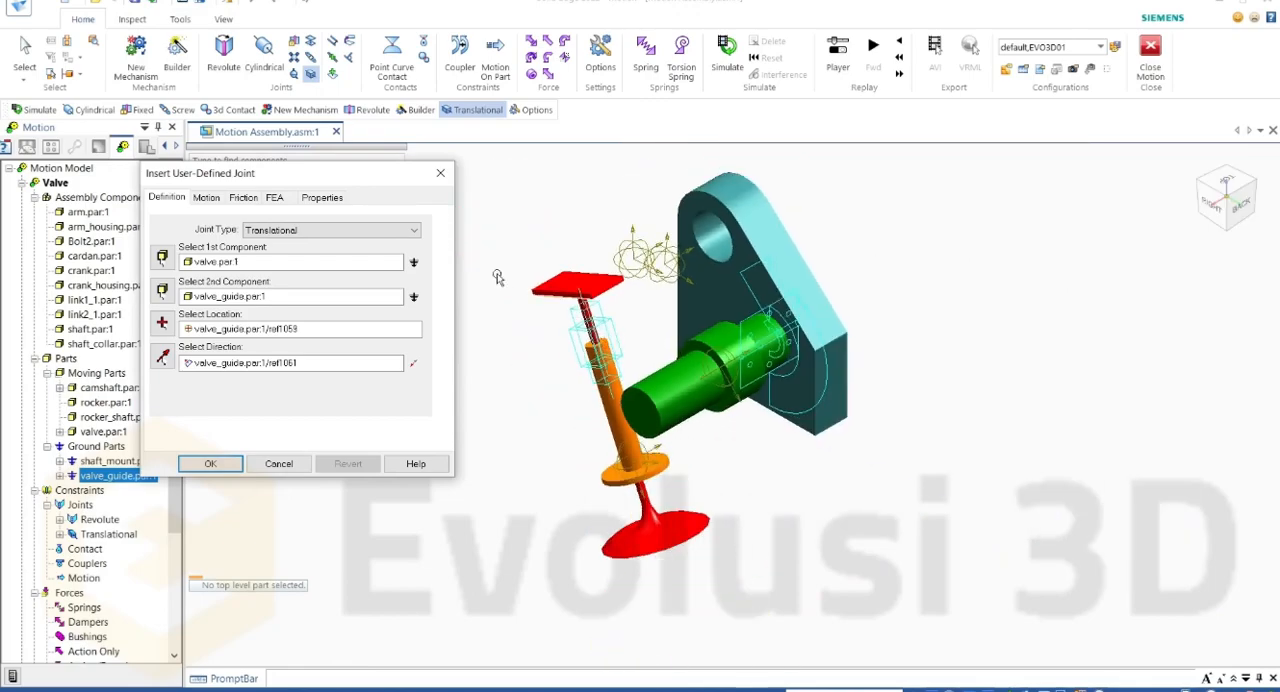
# Step: Set the translational joint's motion type to Velocity on Translate Z
pyautogui.click(204, 199)
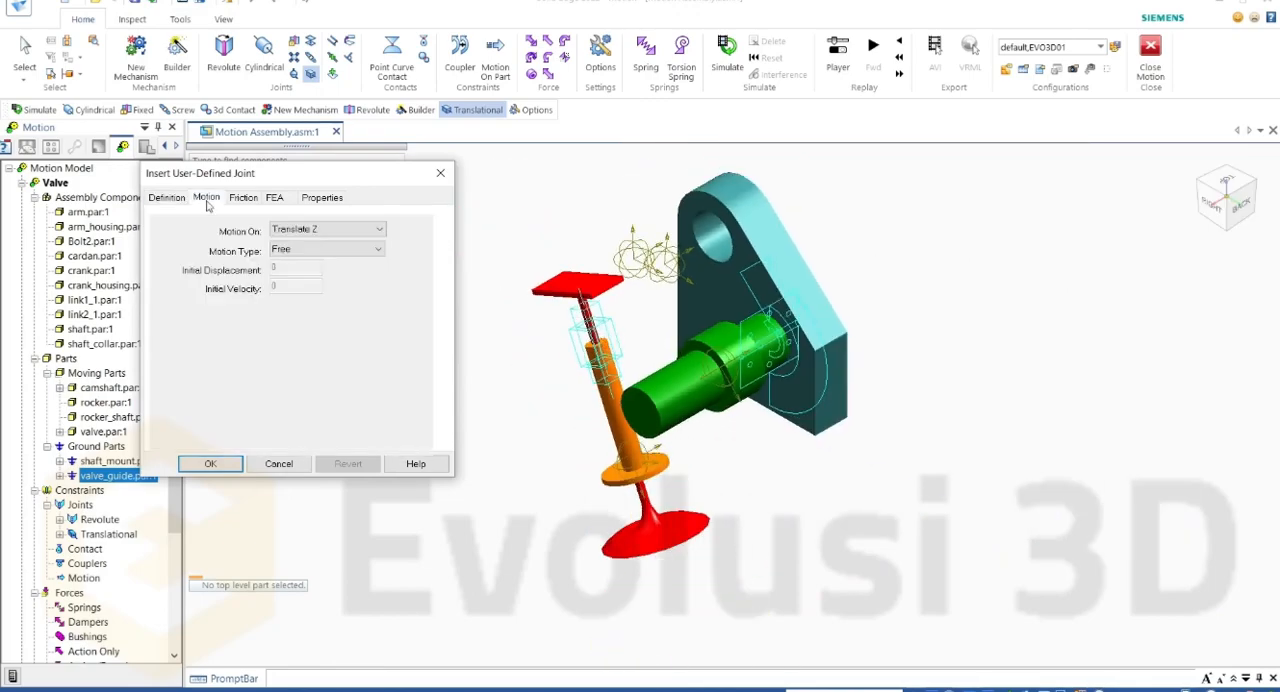
pyautogui.click(296, 232)
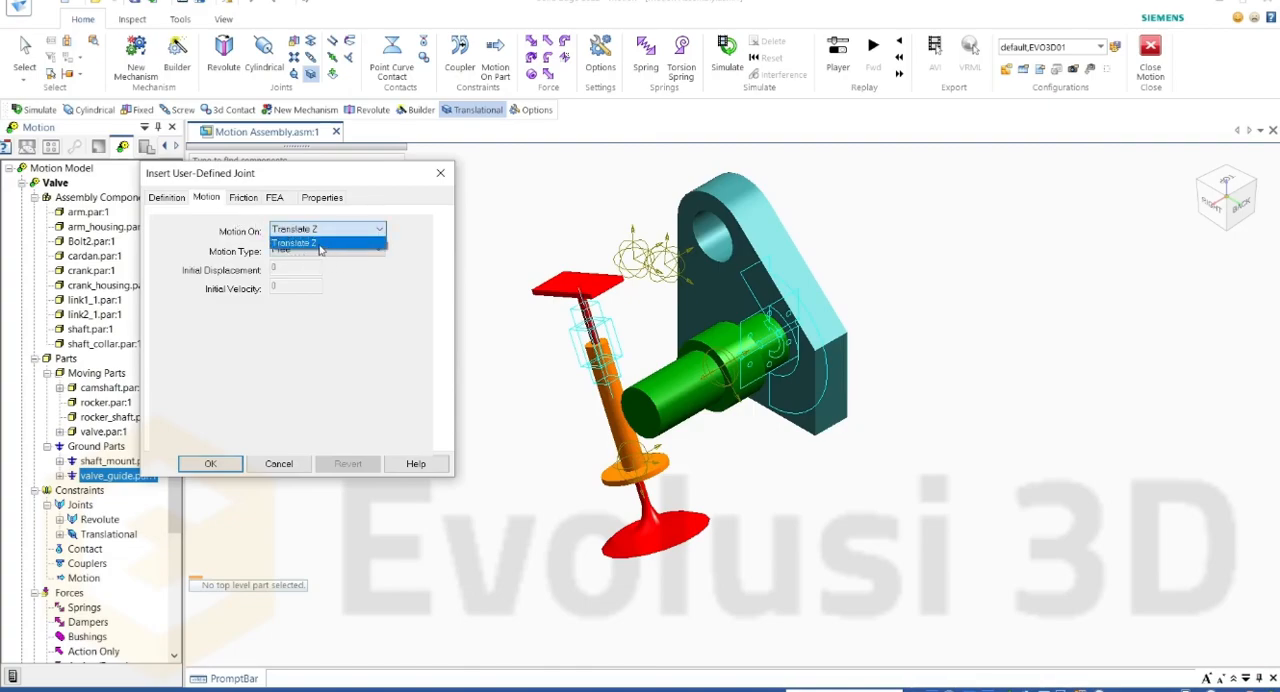
pyautogui.click(350, 281)
pyautogui.click(328, 232)
pyautogui.click(328, 232)
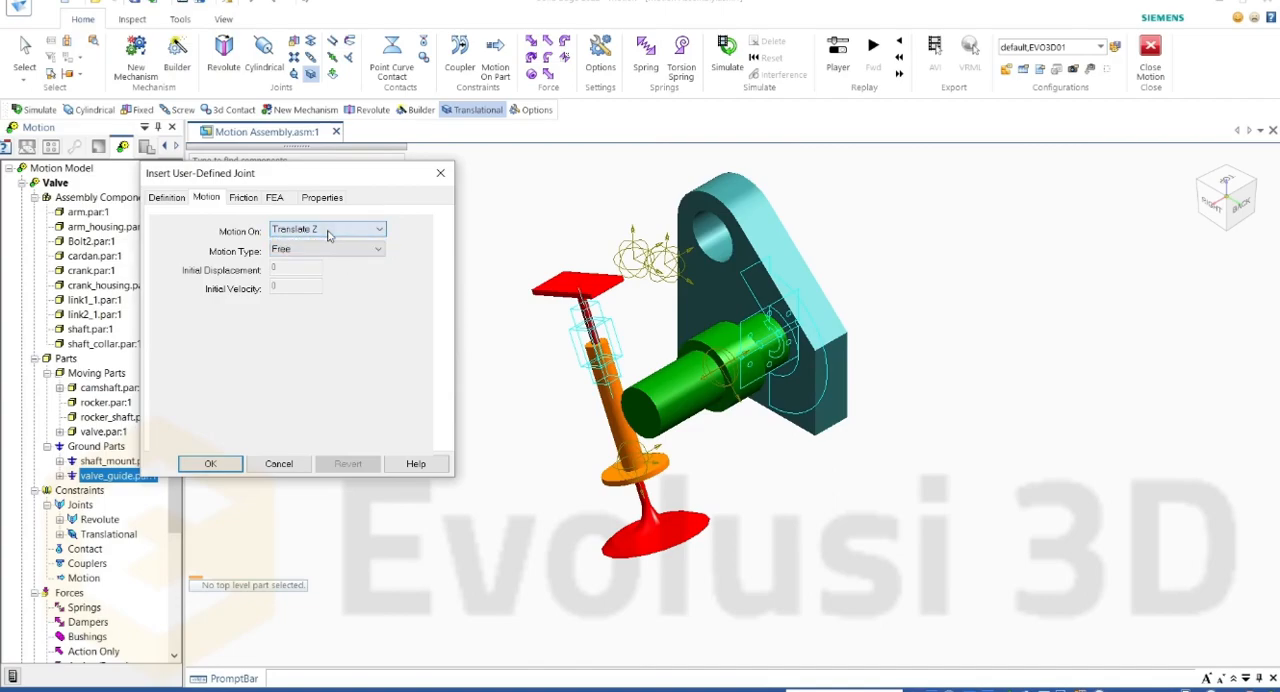
pyautogui.click(292, 250)
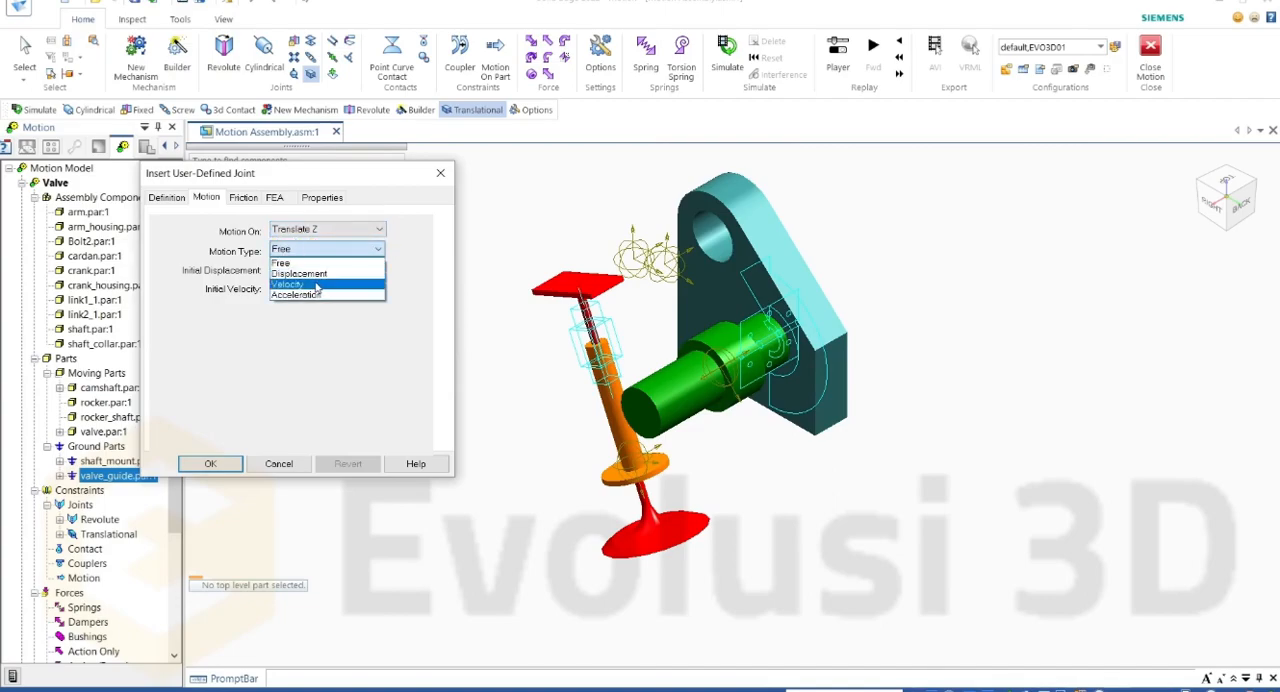
pyautogui.click(316, 285)
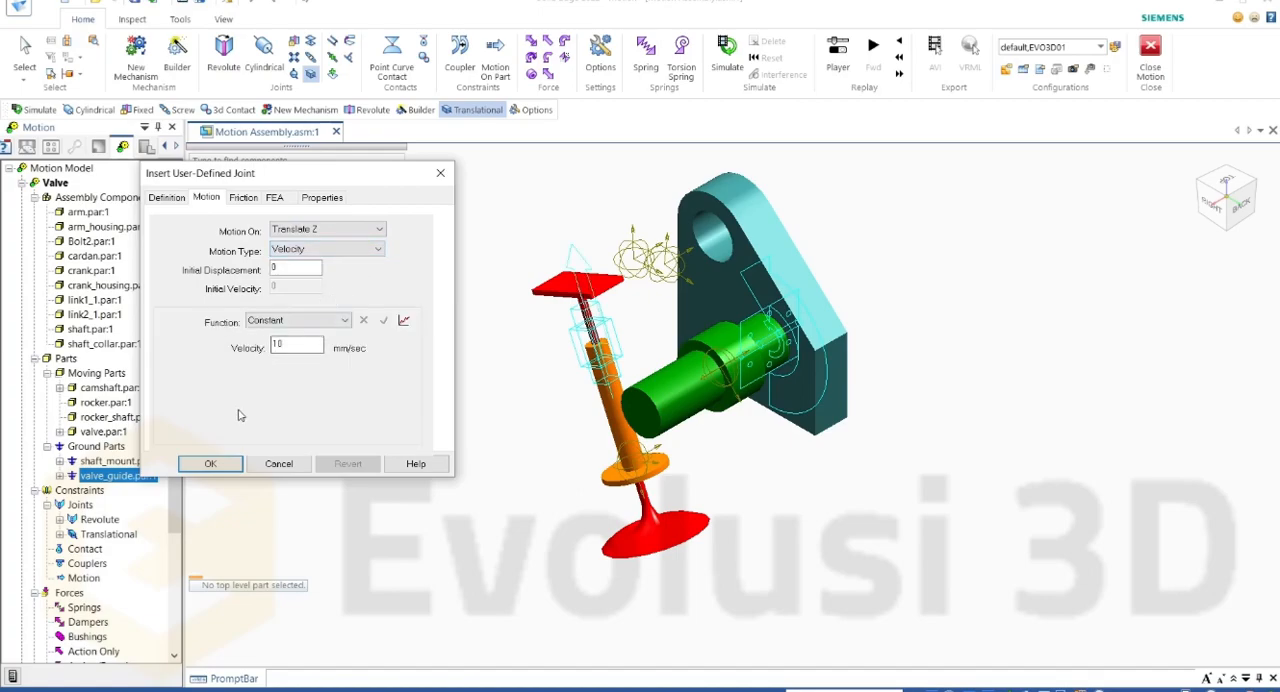
# Step: Reverse the translational joint's direction and accept the joint
pyautogui.click(167, 197)
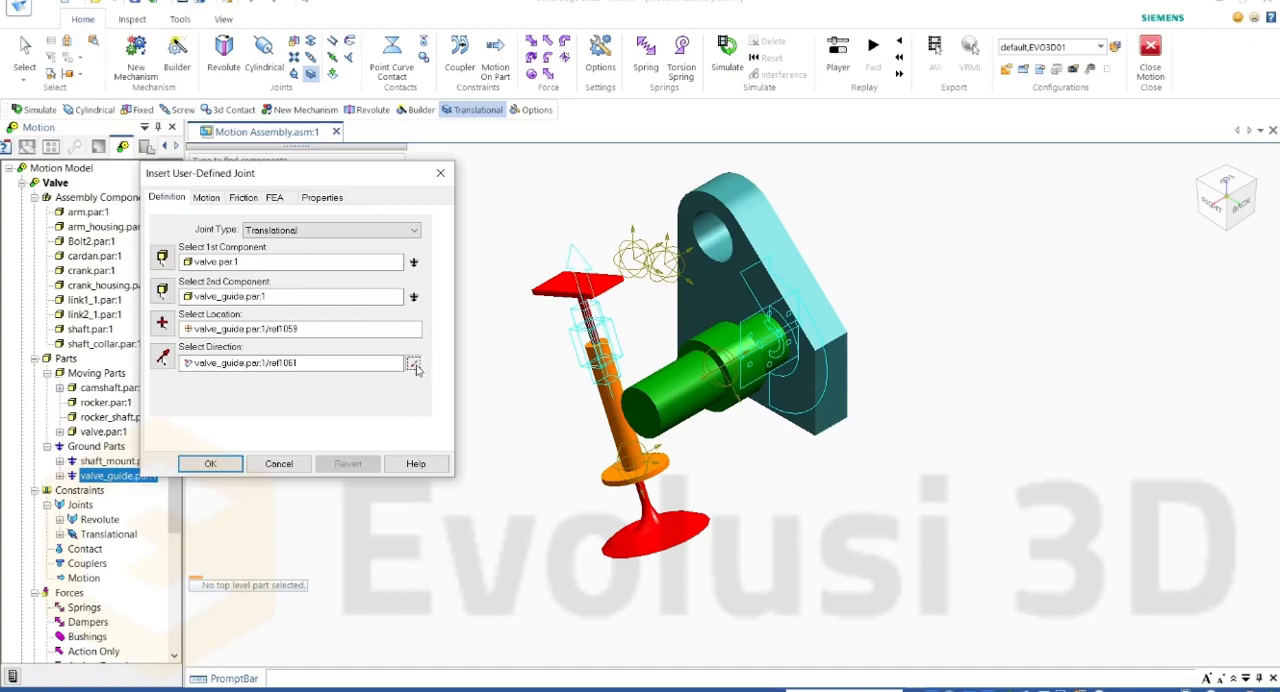
pyautogui.click(416, 368)
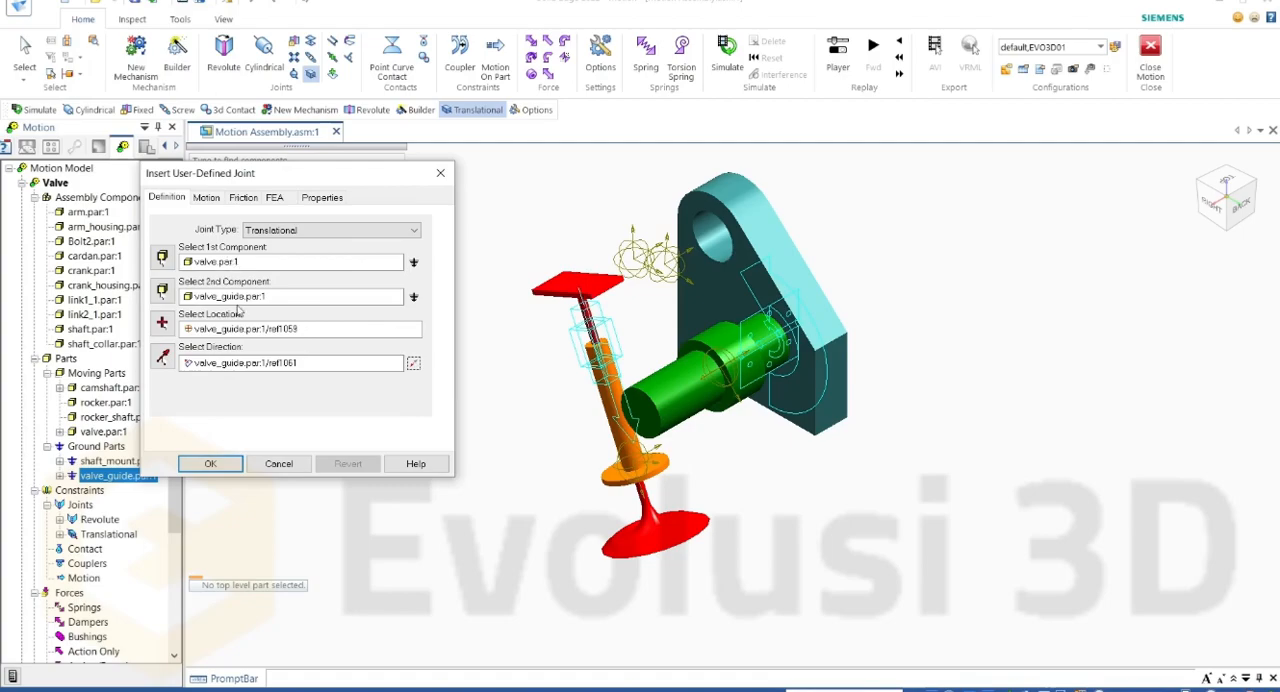
pyautogui.click(210, 463)
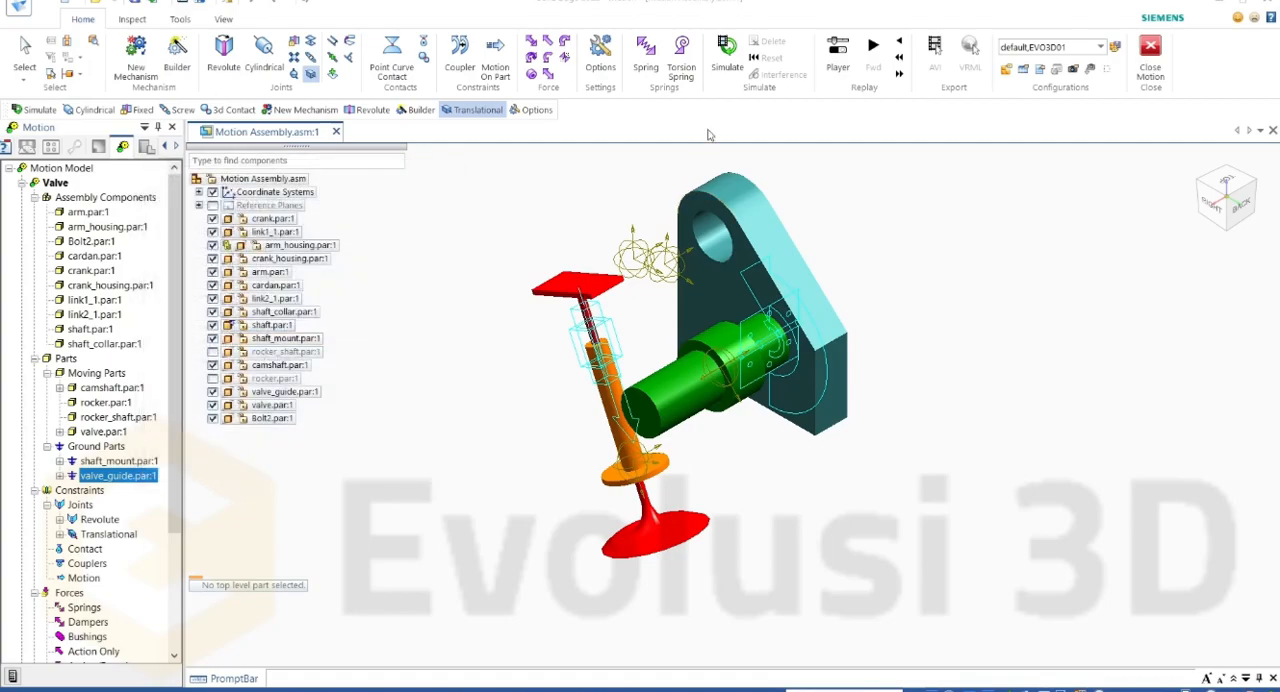
# Step: Simulate the mechanism to check the valve's travel in its guide, and delete the motion results
pyautogui.click(729, 62)
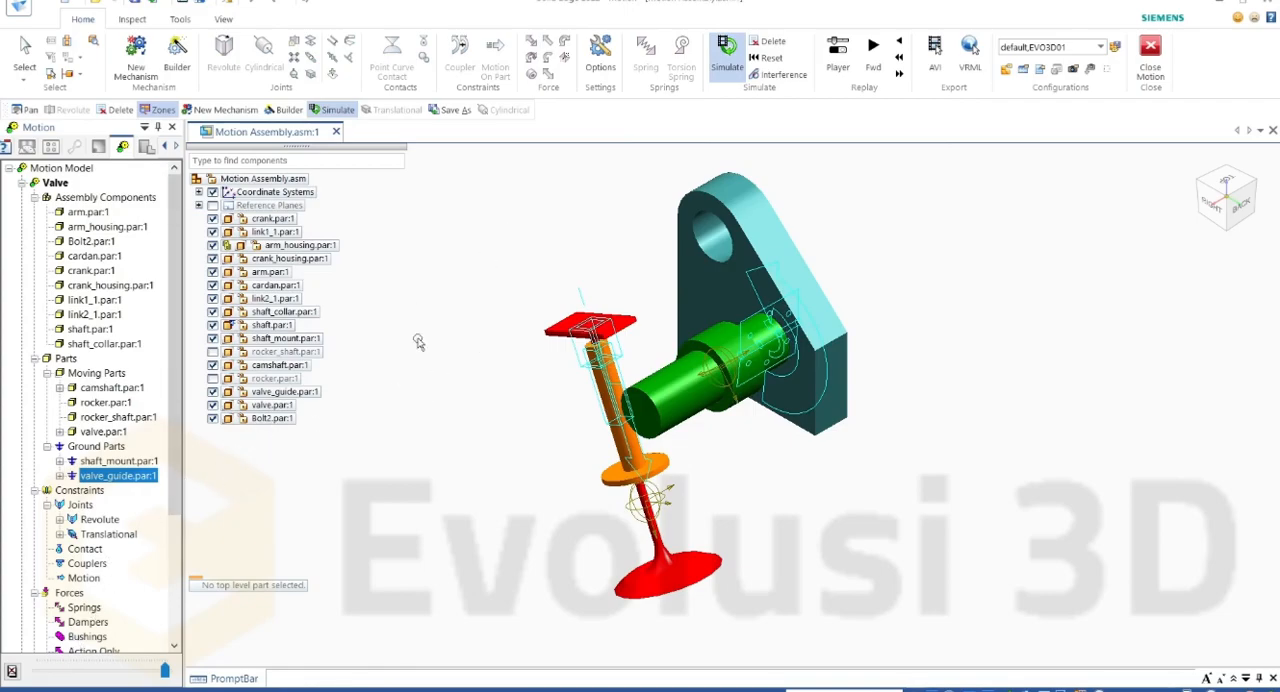
pyautogui.click(770, 41)
pyautogui.click(657, 392)
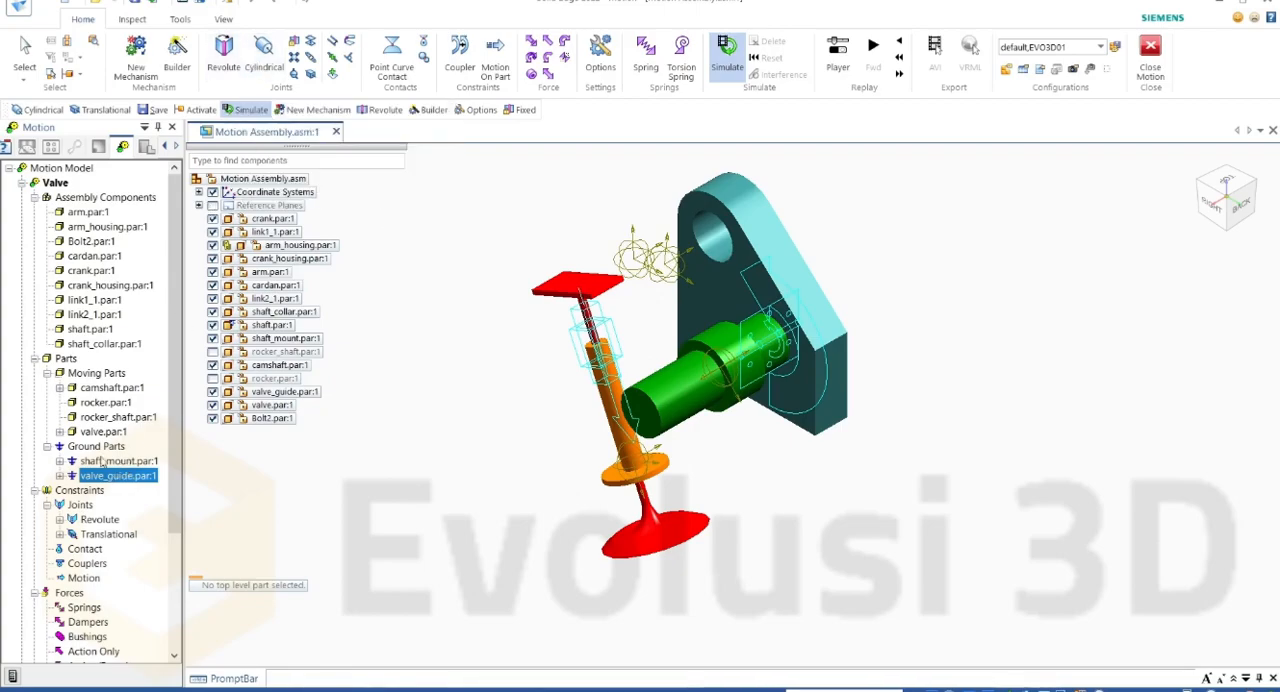
# Step: Suppress the Translational joint between the valve and its guide
pyautogui.rightClick(106, 535)
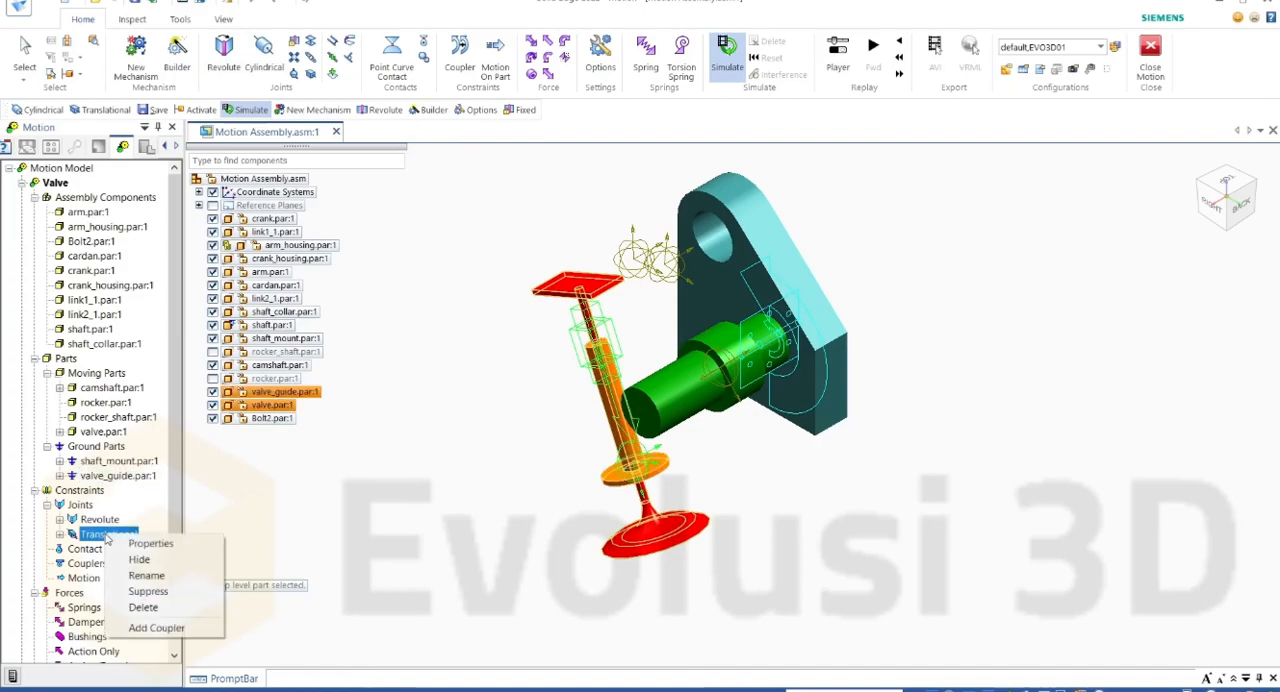
pyautogui.click(150, 592)
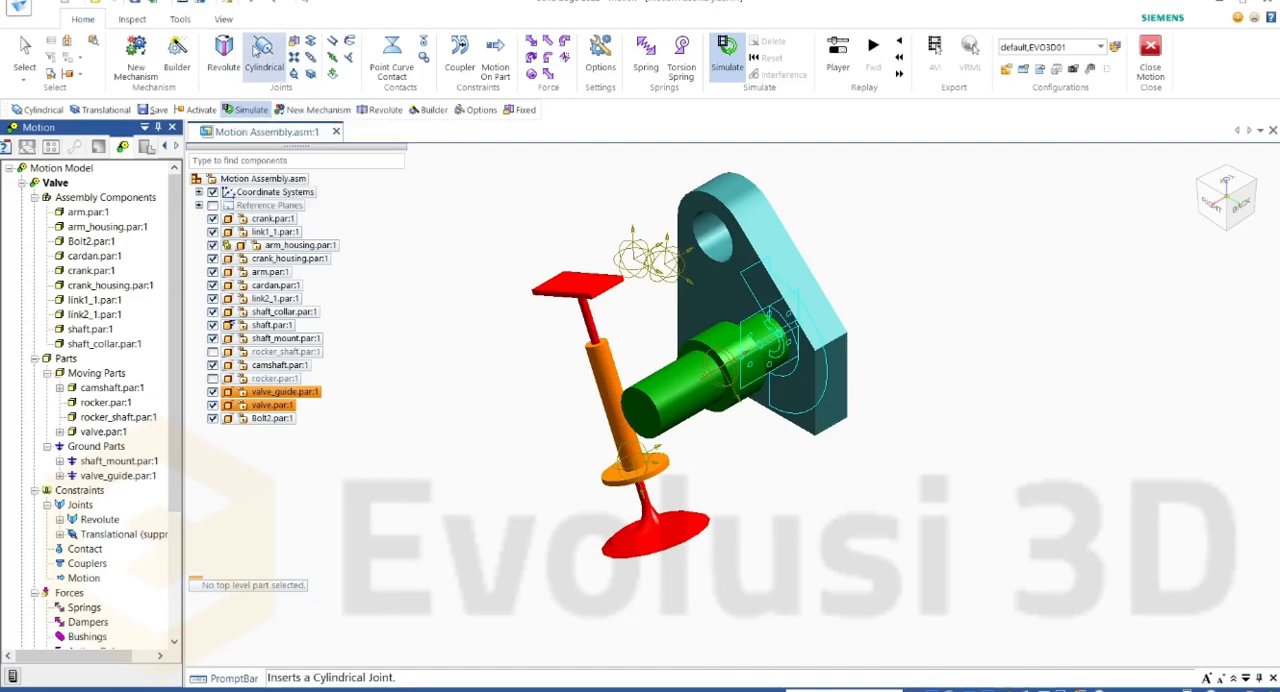
# Step: Insert a Cylindrical joint with valve_guide as the first component and valve as the second
pyautogui.click(263, 58)
pyautogui.moveTo(291, 172); pyautogui.dragTo(329, 216)
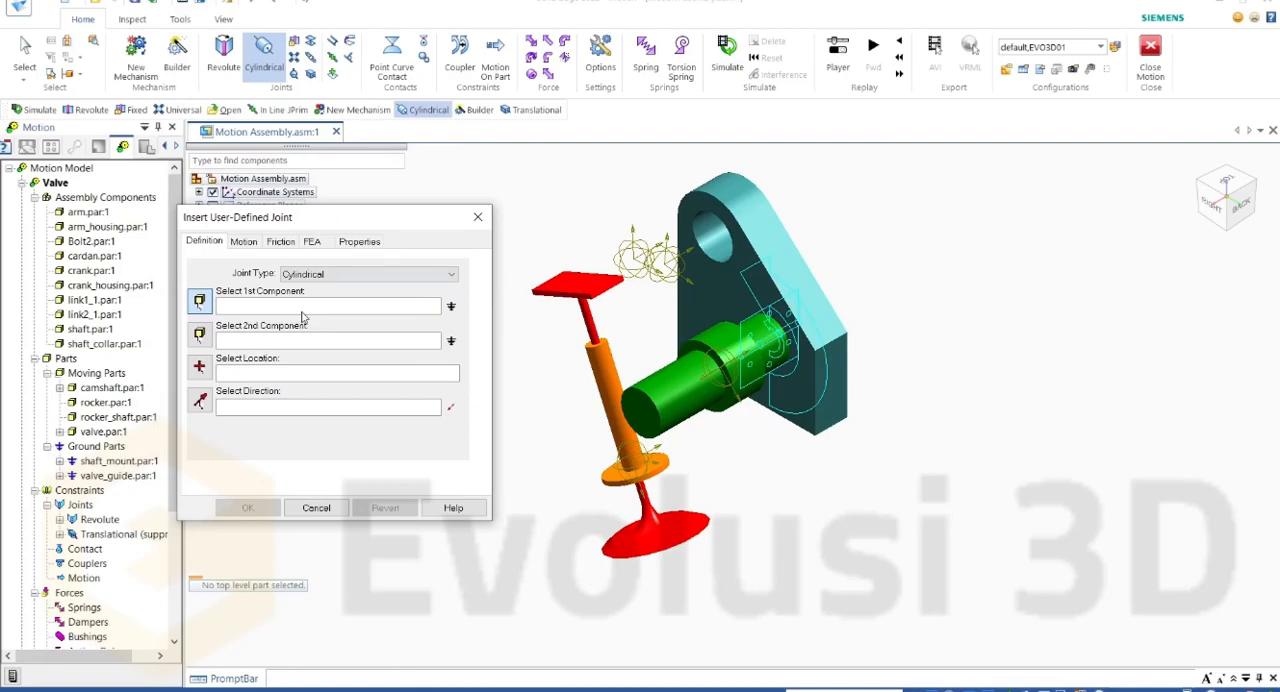
pyautogui.scroll(-2, 590, 349)
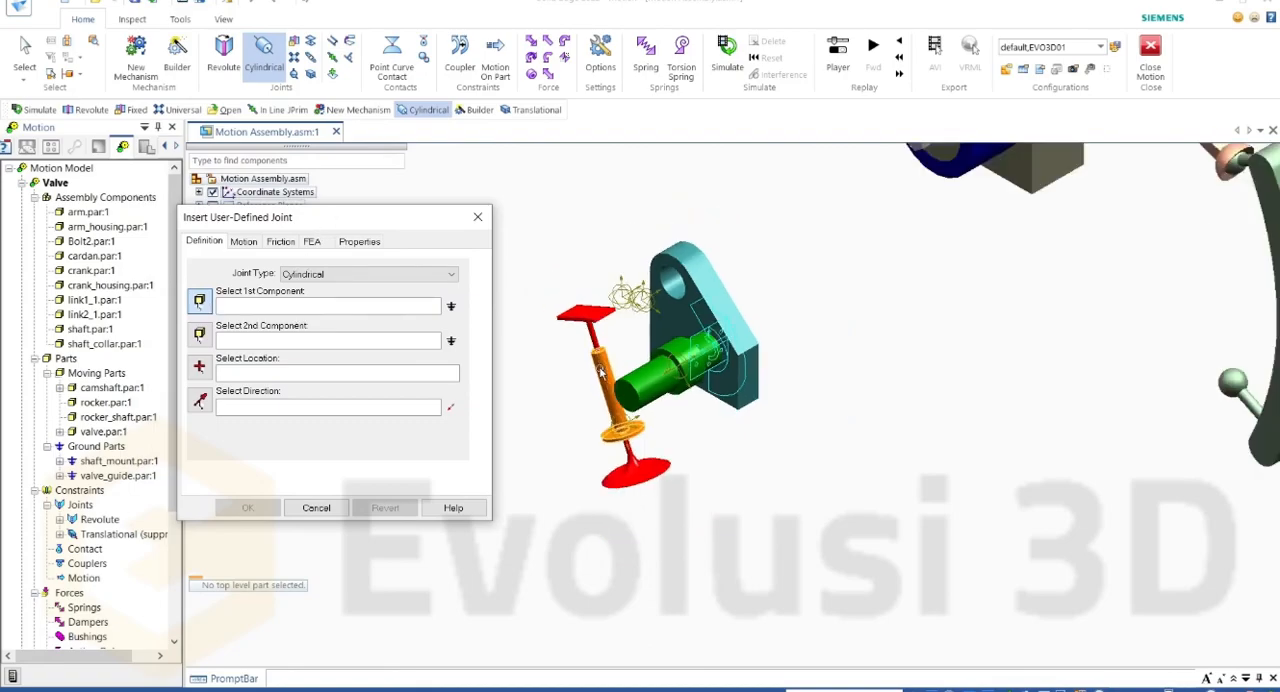
pyautogui.scroll(6, 600, 342)
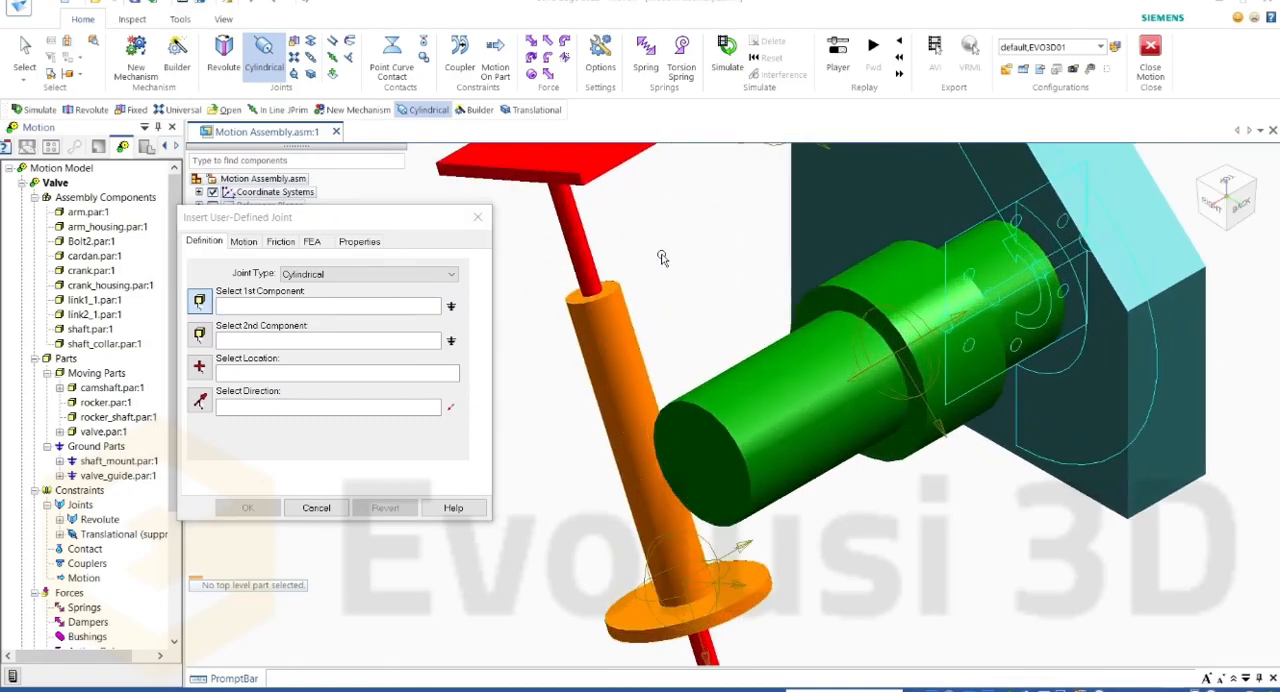
pyautogui.click(624, 328)
pyautogui.click(572, 232)
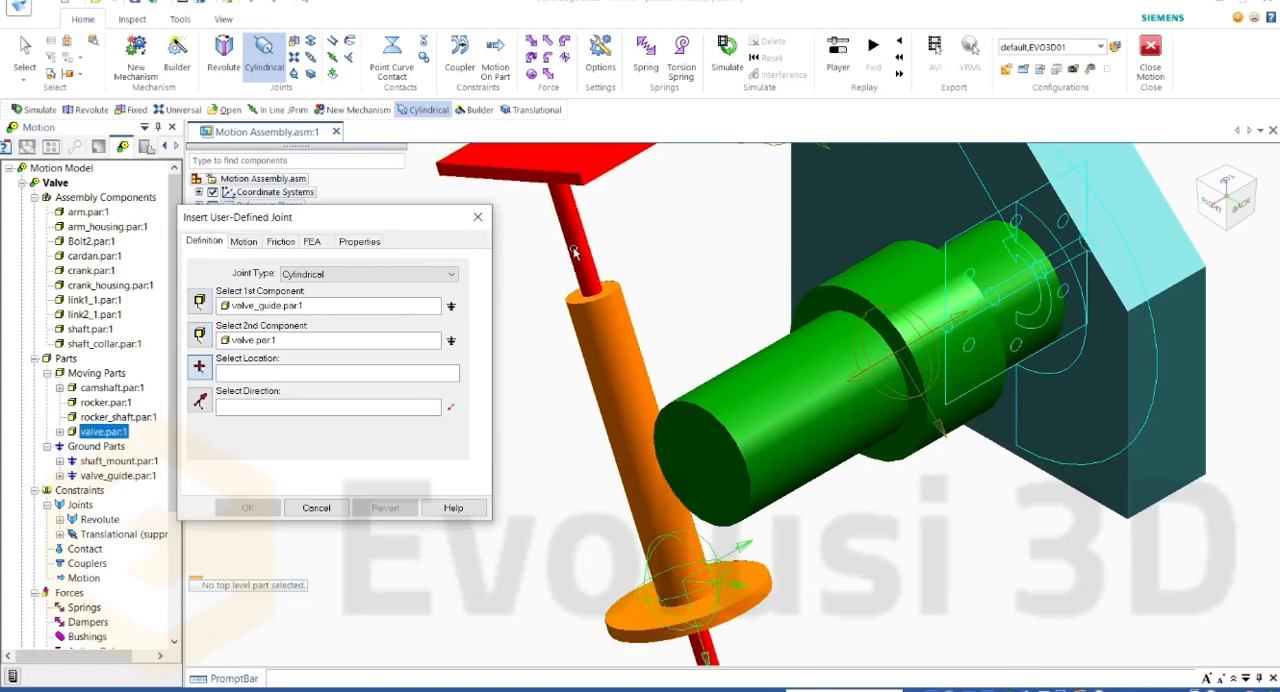
# Step: Define the Cylindrical joint's location and direction from the circular edge at the upper end of the valve guide
pyautogui.scroll(2, 597, 300)
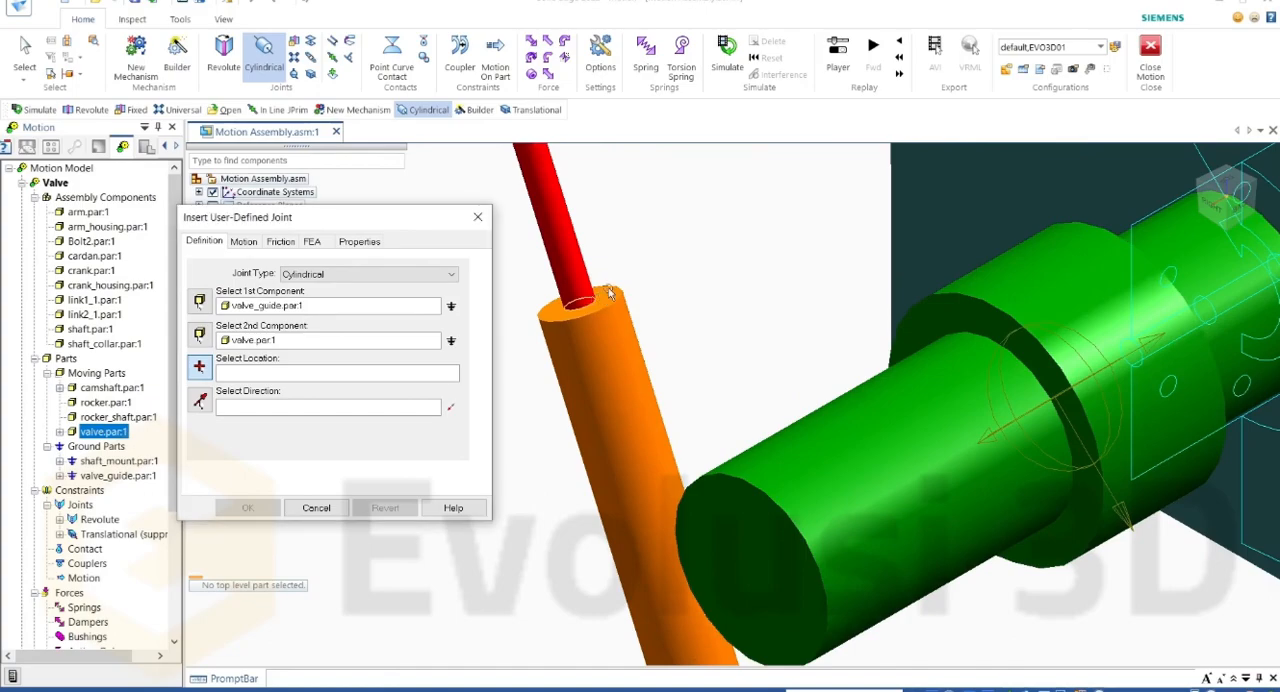
pyautogui.click(594, 303)
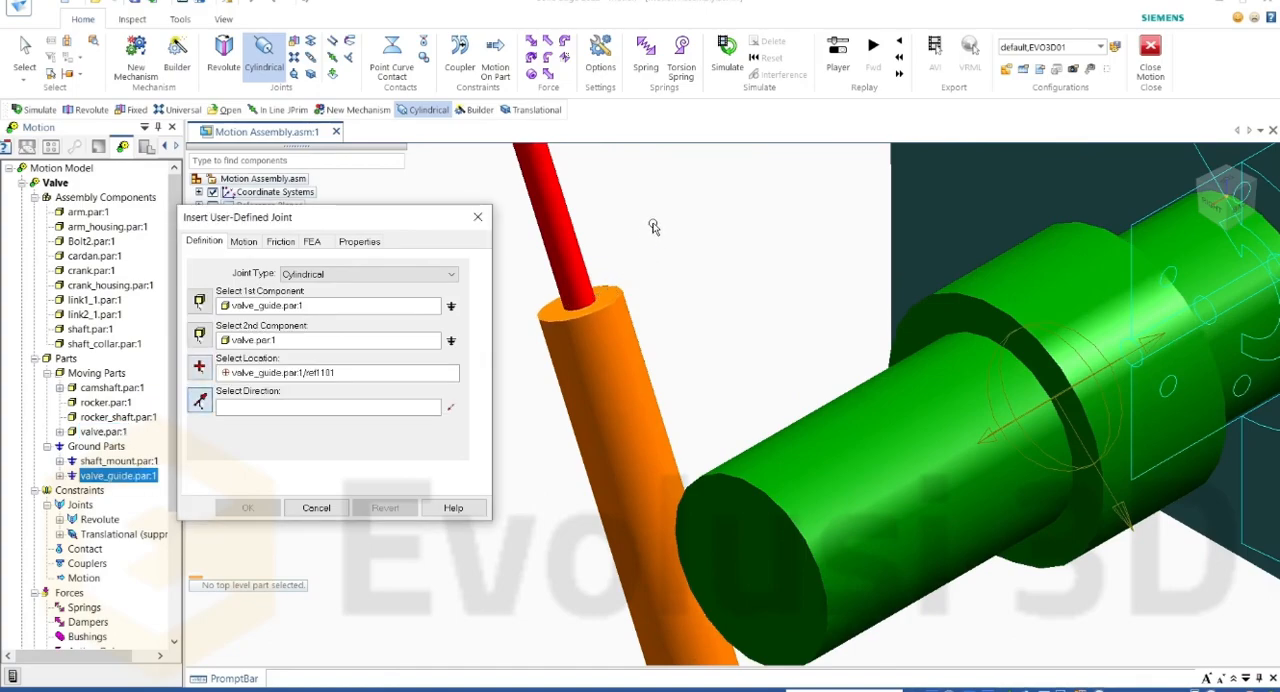
pyautogui.click(606, 296)
pyautogui.scroll(-5, 683, 282)
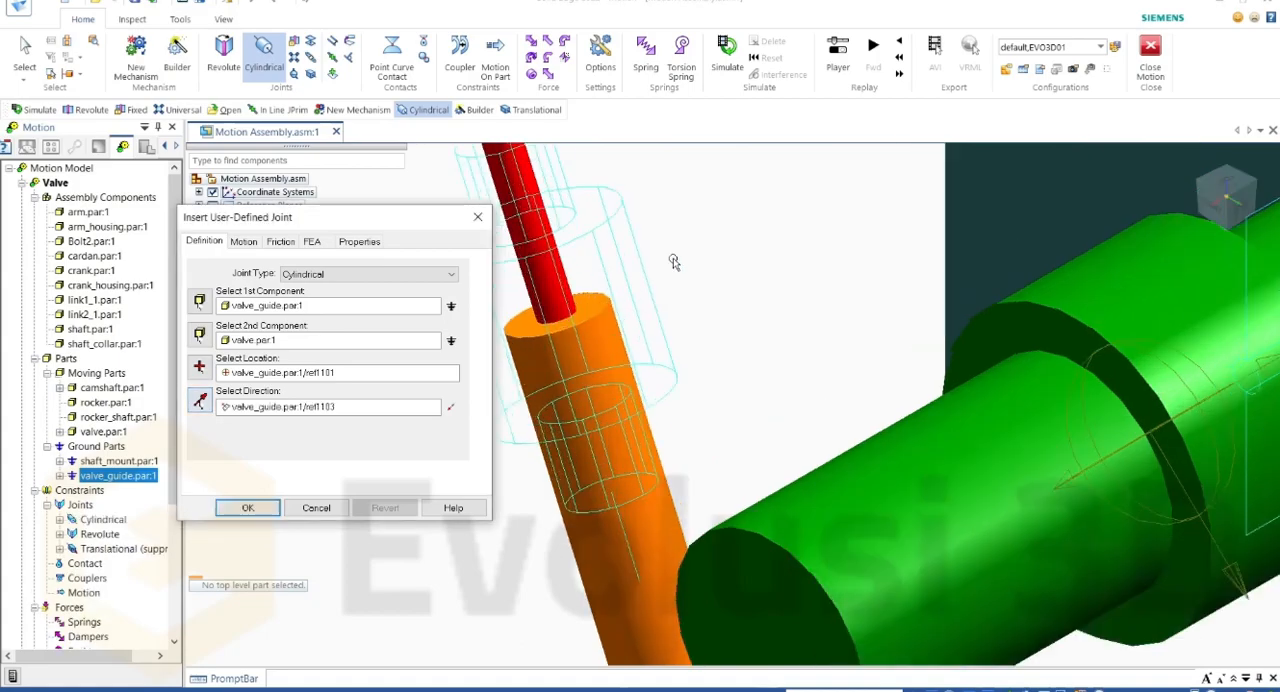
pyautogui.scroll(2, 652, 168)
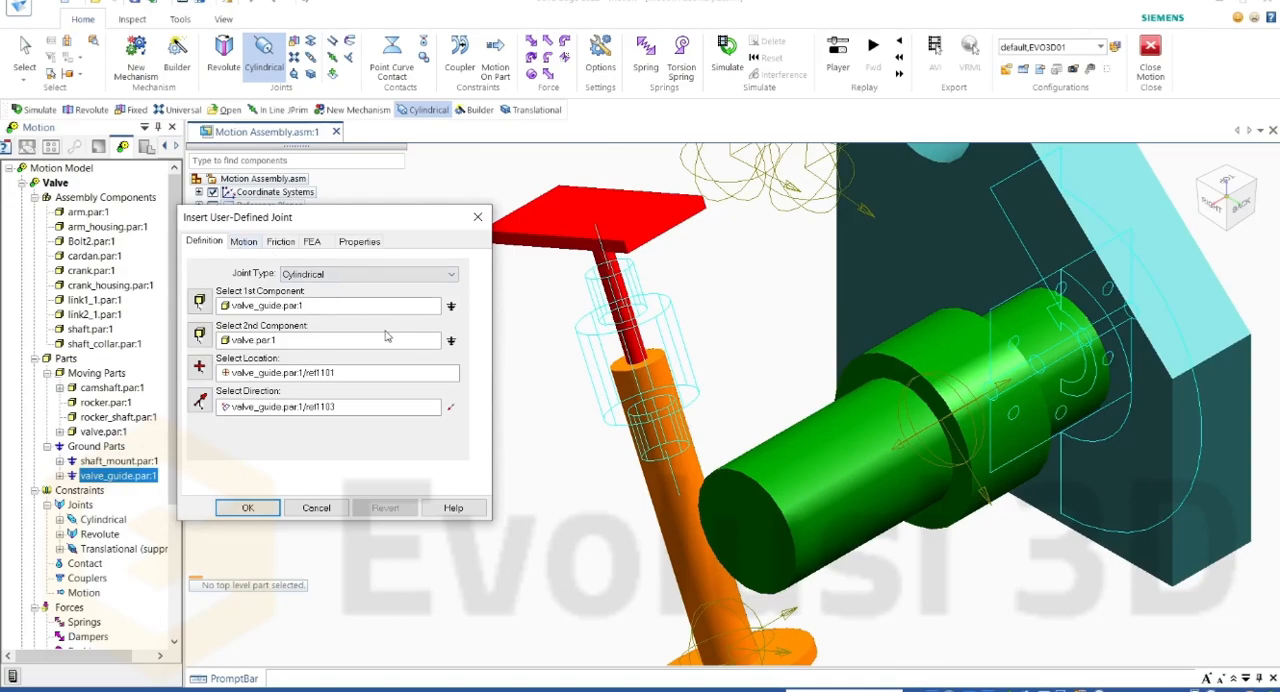
# Step: Set the Cylindrical joint's Translate Z motion type to Velocity
pyautogui.click(244, 242)
pyautogui.moveTo(305, 228); pyautogui.dragTo(324, 228)
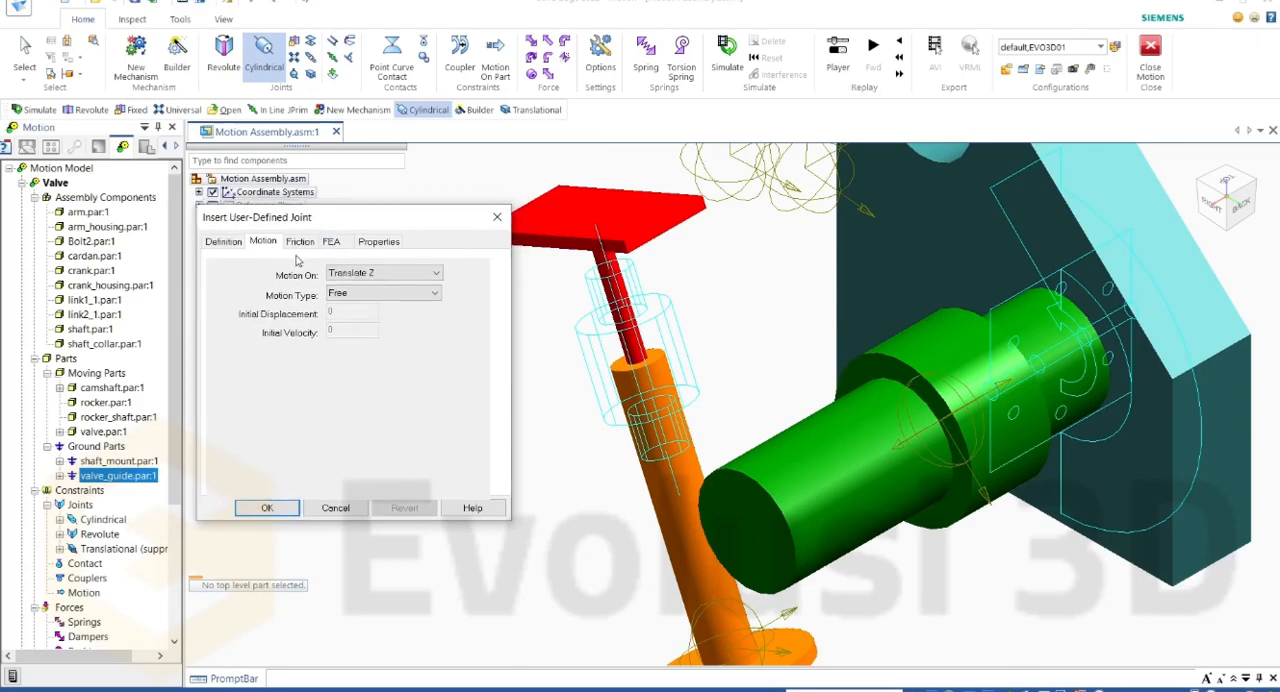
pyautogui.click(356, 273)
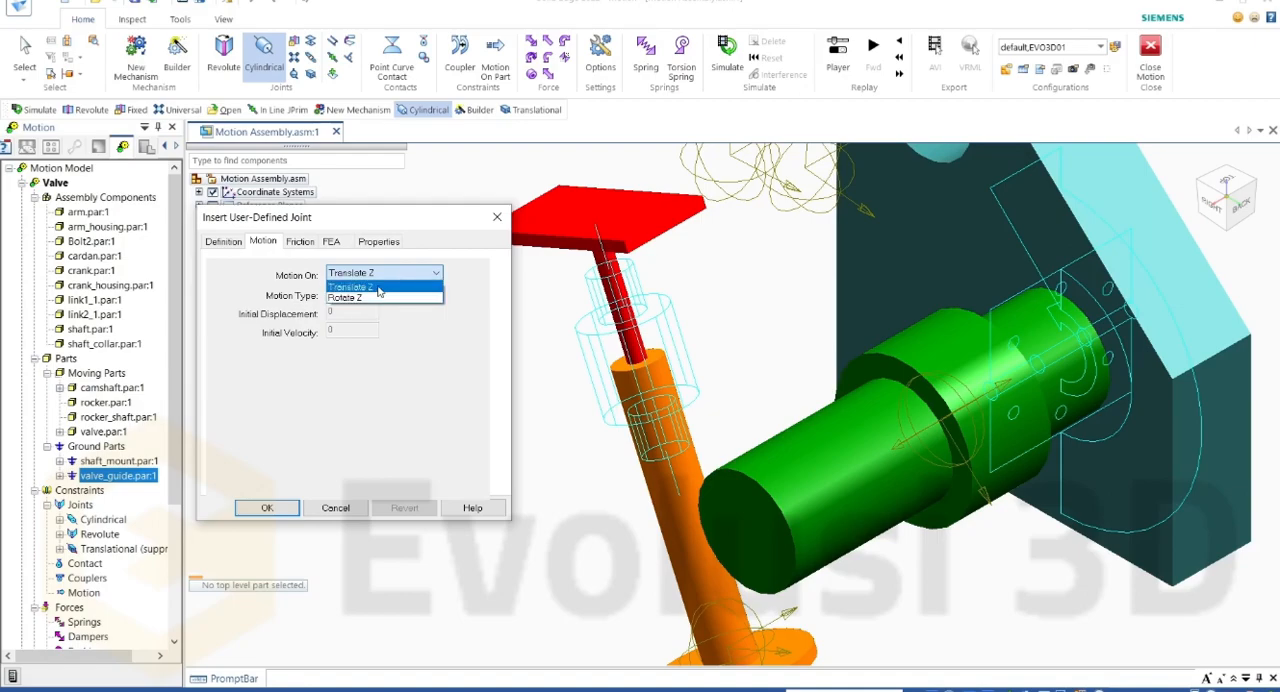
pyautogui.click(378, 288)
pyautogui.click(380, 294)
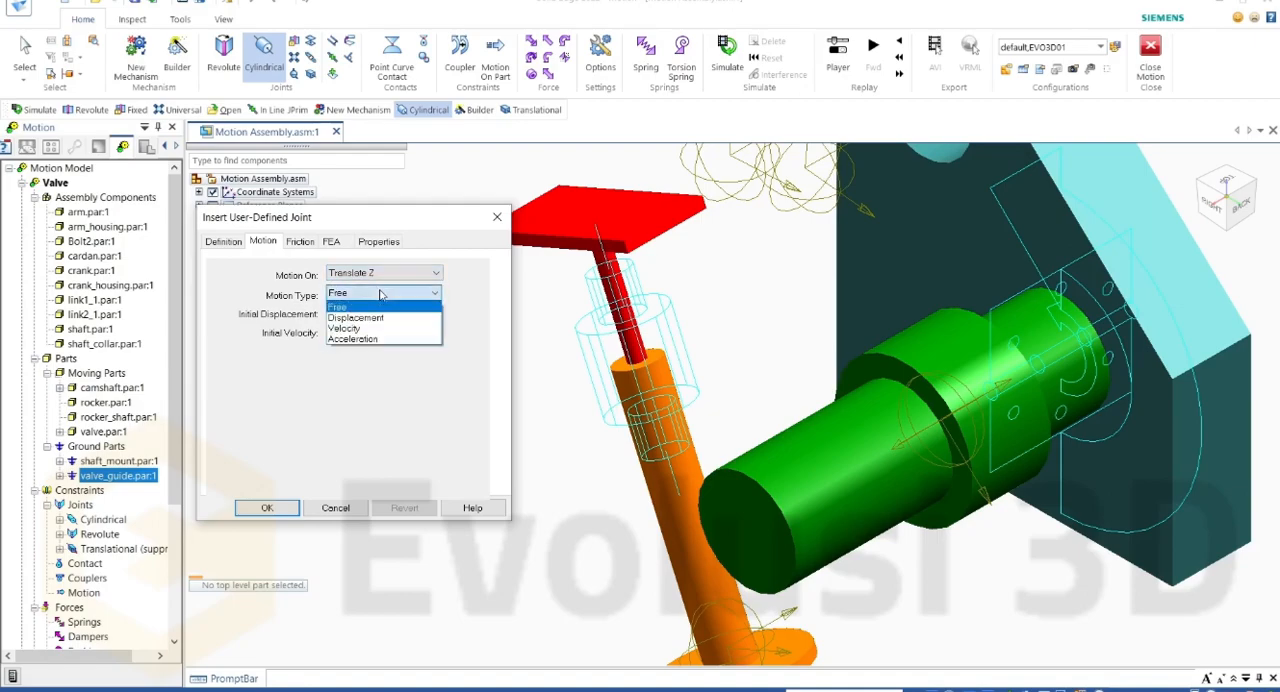
pyautogui.click(345, 329)
# Step: Set the Cylindrical joint's Rotate Z motion type to Velocity
pyautogui.click(373, 276)
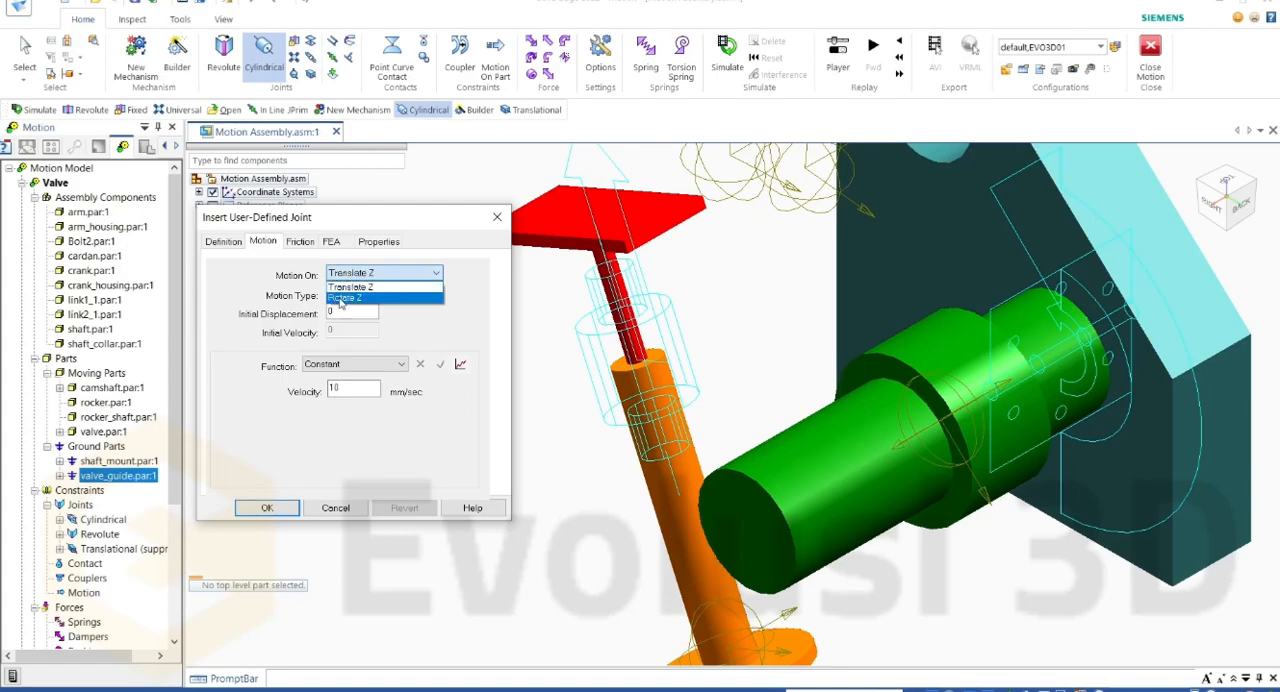
pyautogui.click(345, 298)
pyautogui.click(369, 294)
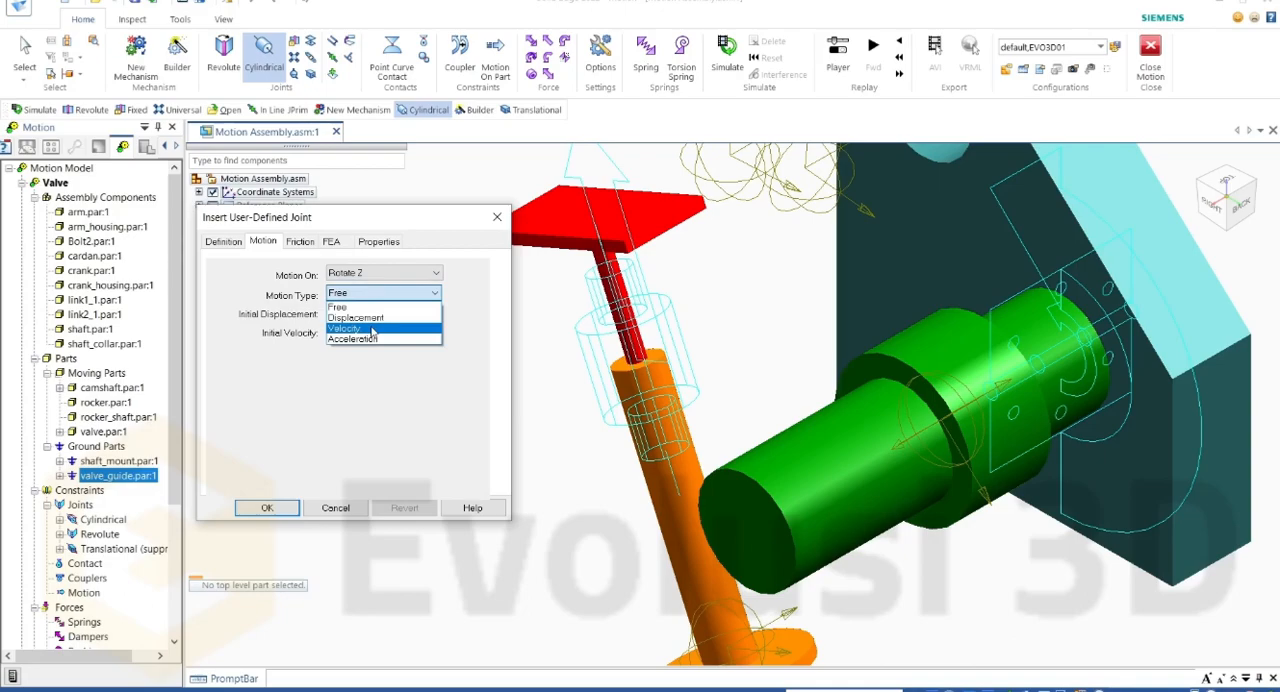
pyautogui.click(372, 330)
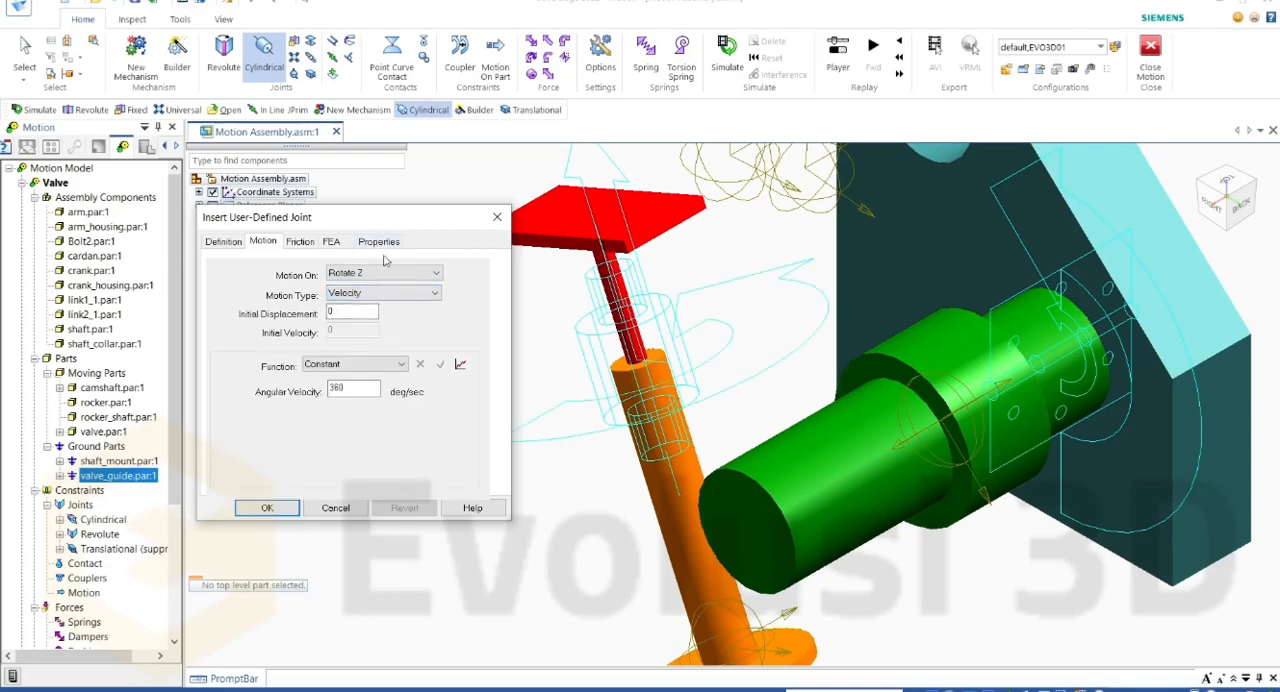
# Step: Reverse the Cylindrical joint's direction and accept the joint
pyautogui.moveTo(406, 216); pyautogui.dragTo(364, 180)
pyautogui.moveTo(598, 368); pyautogui.dragTo(620, 300, button='middle')
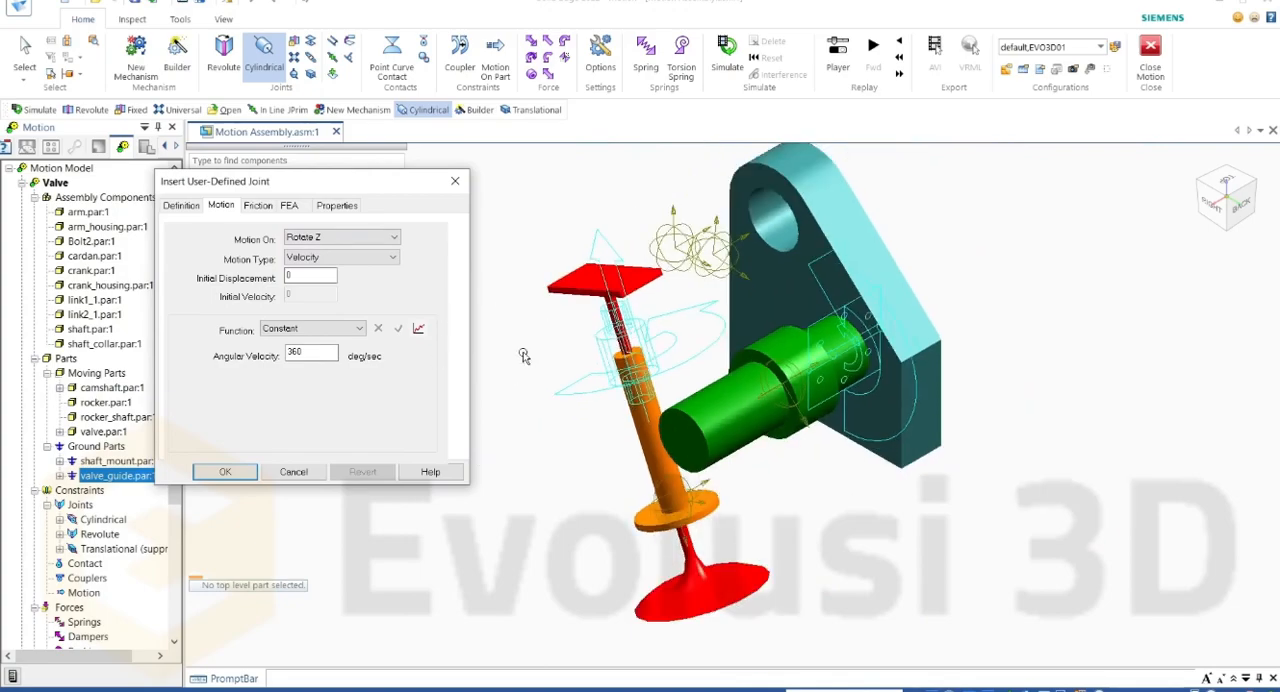
pyautogui.click(181, 206)
pyautogui.click(428, 370)
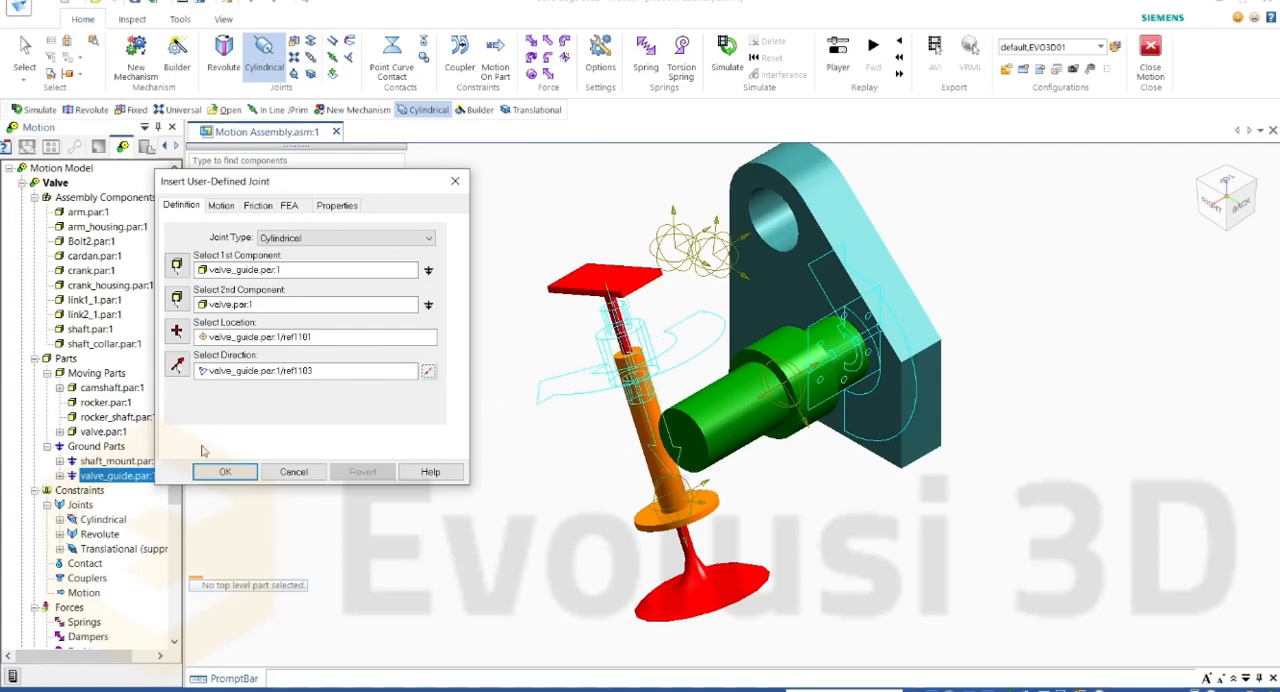
pyautogui.click(226, 472)
# Step: Simulate the mechanism to check the valve's combined translation and rotation, and delete the motion results
pyautogui.click(727, 66)
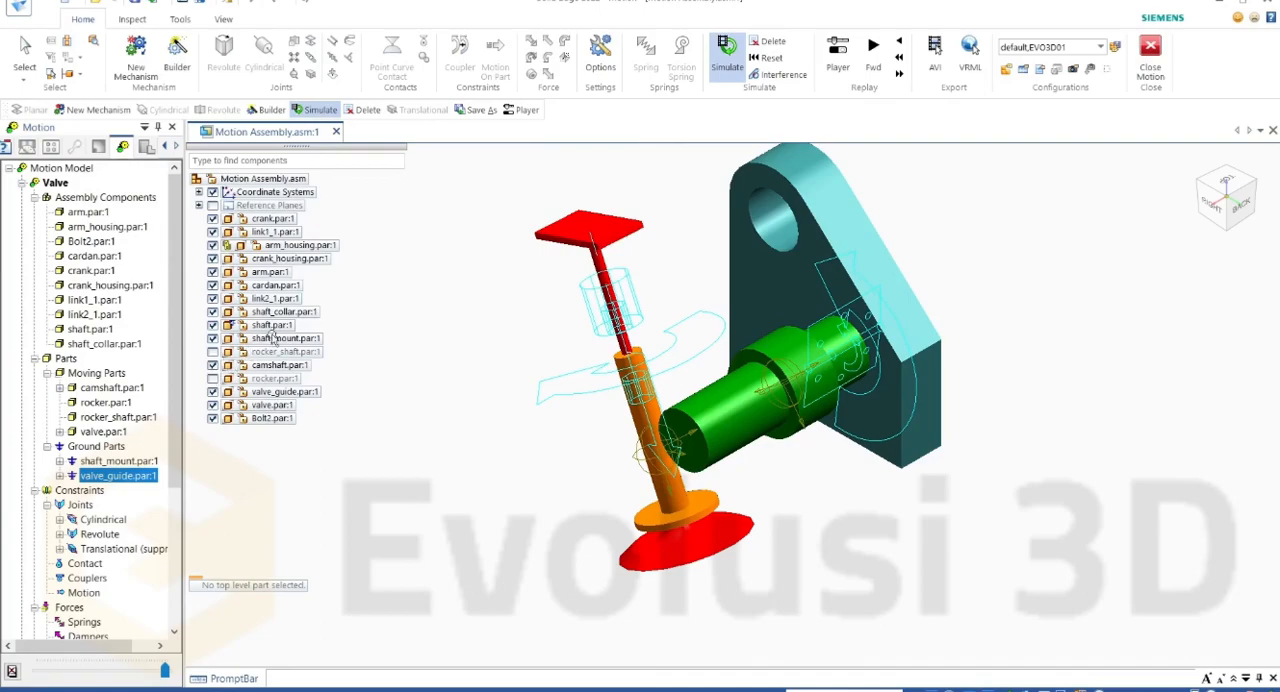
pyautogui.click(770, 41)
pyautogui.click(657, 391)
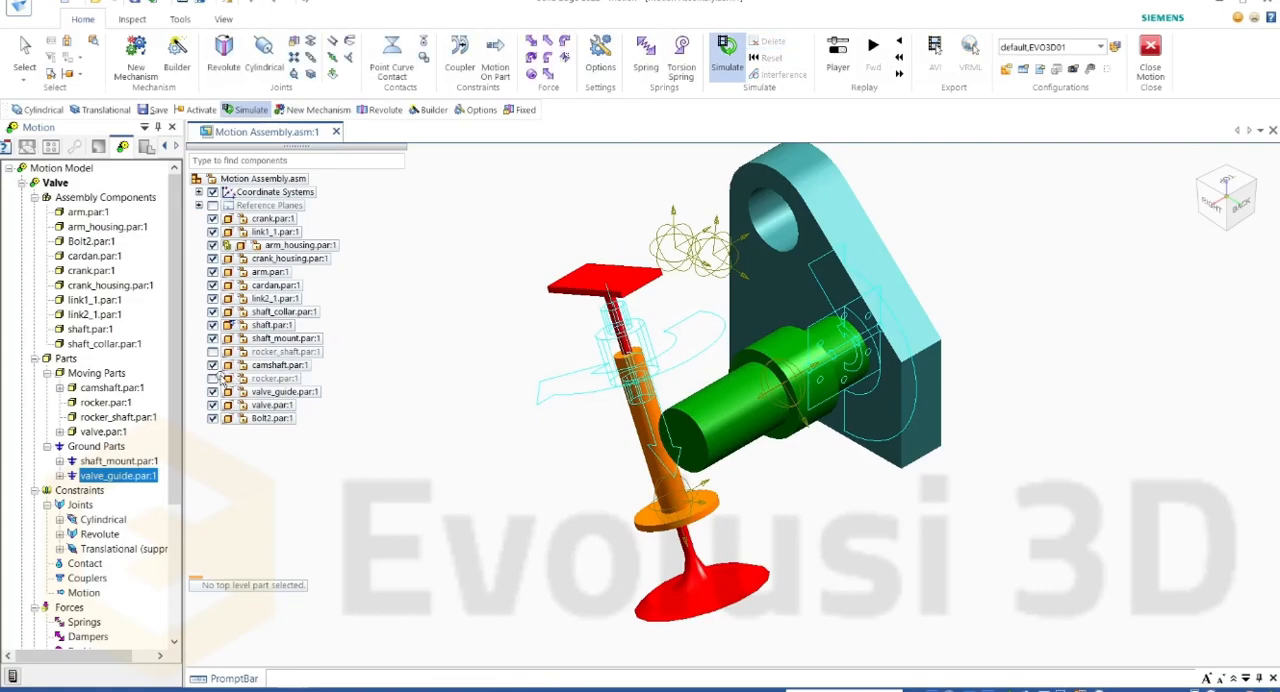
# Step: Show the rocker and rocker_shaft parts and select each one in the model
pyautogui.click(212, 378)
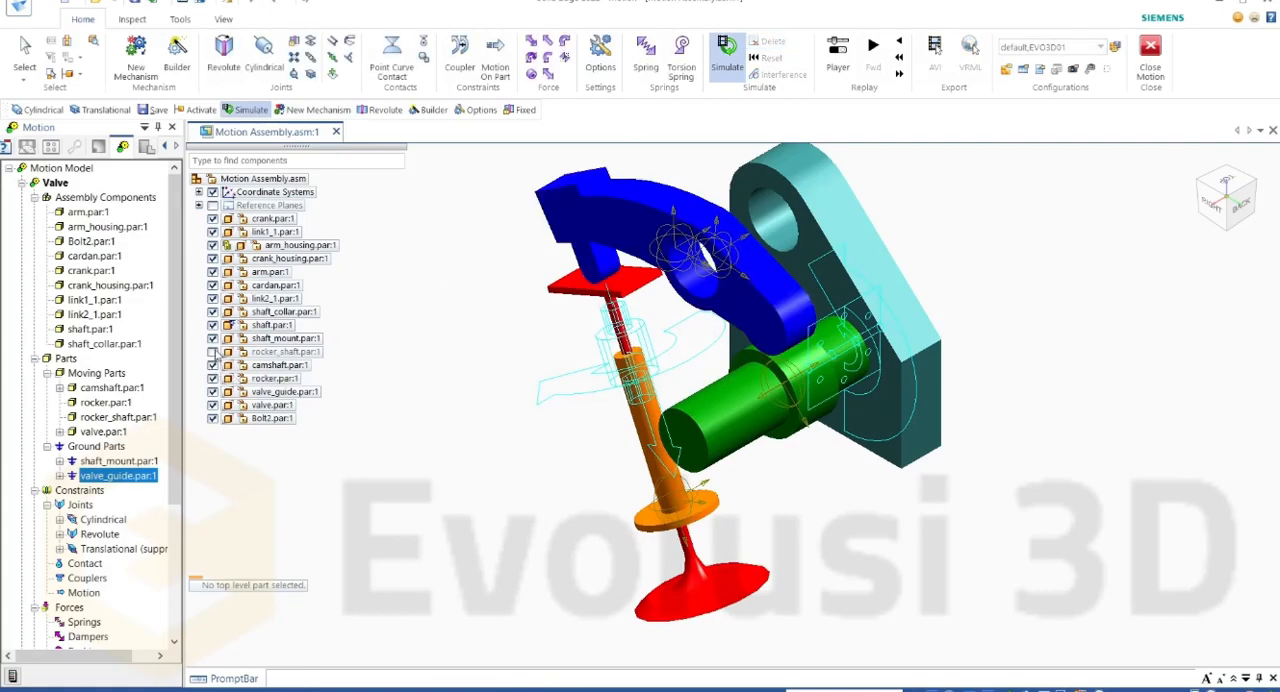
pyautogui.click(212, 351)
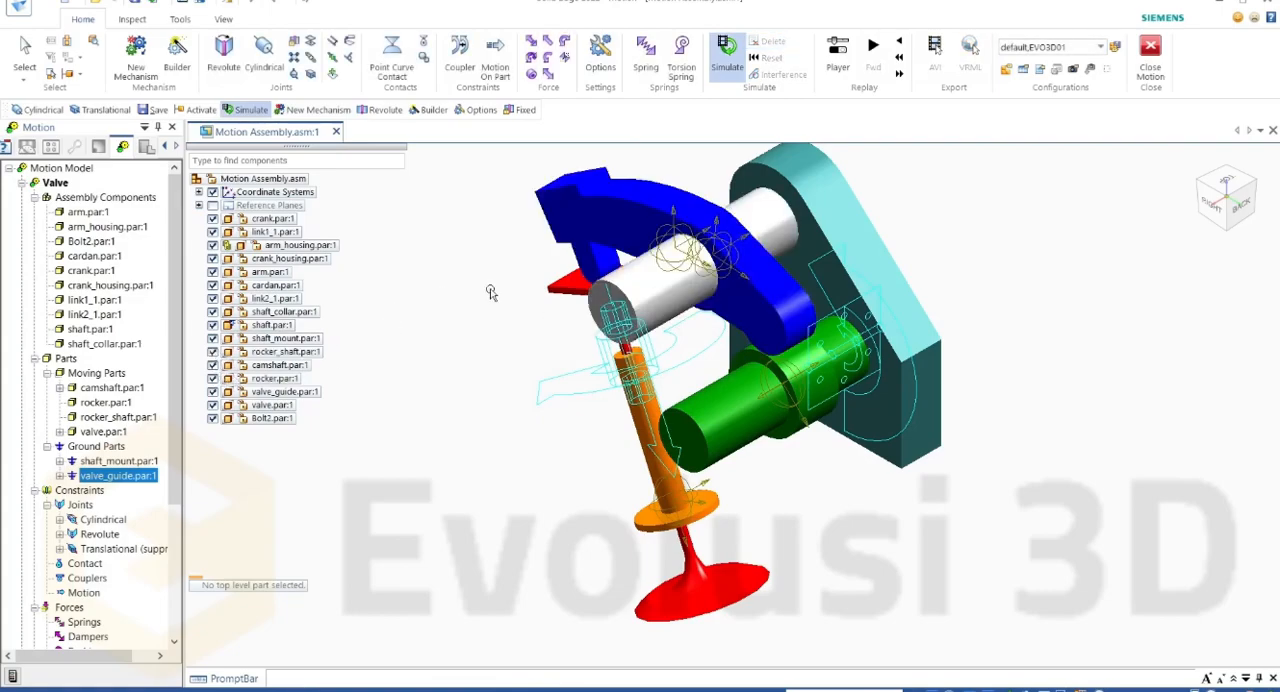
pyautogui.click(611, 220)
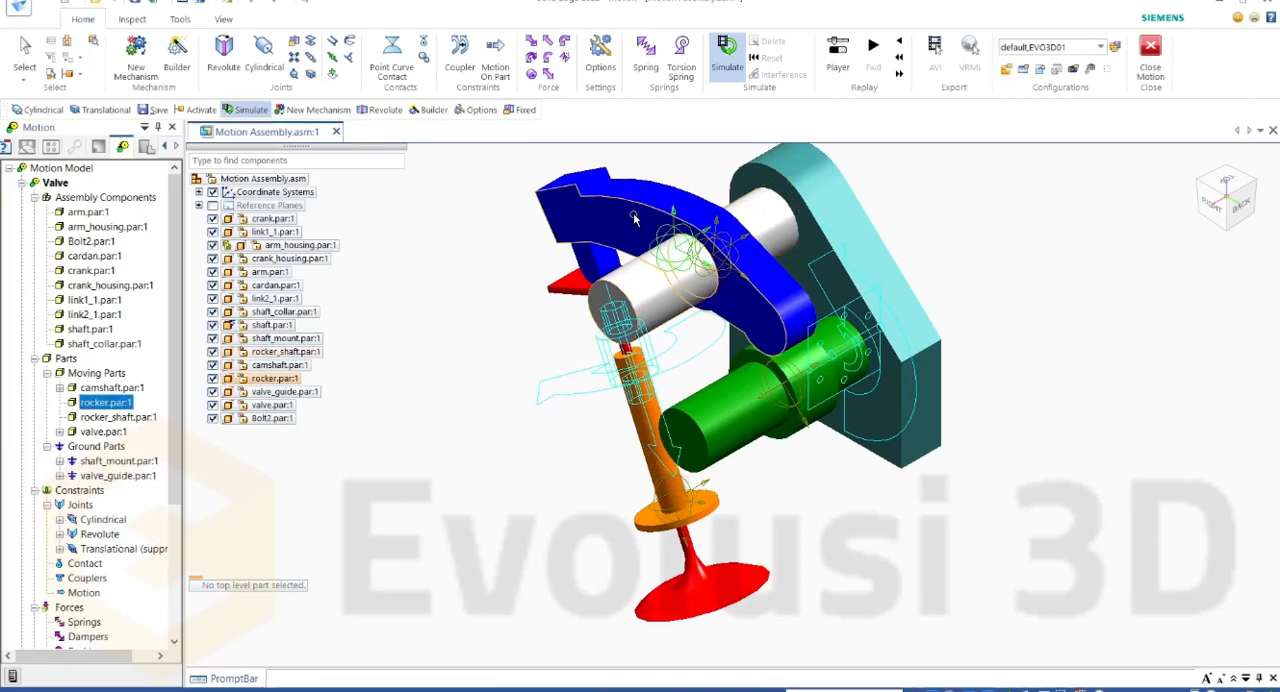
pyautogui.click(663, 277)
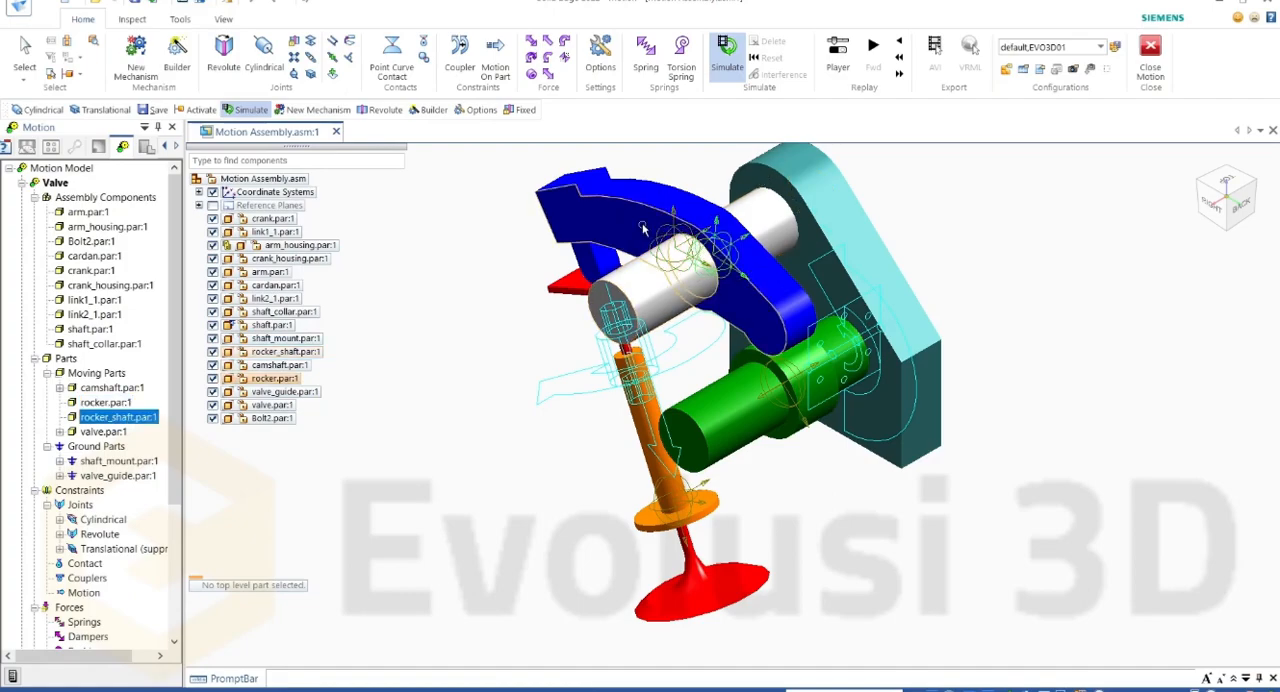
# Step: Insert a Fixed joint with rocker as the first component and rocker_shaft as the second
pyautogui.click(295, 42)
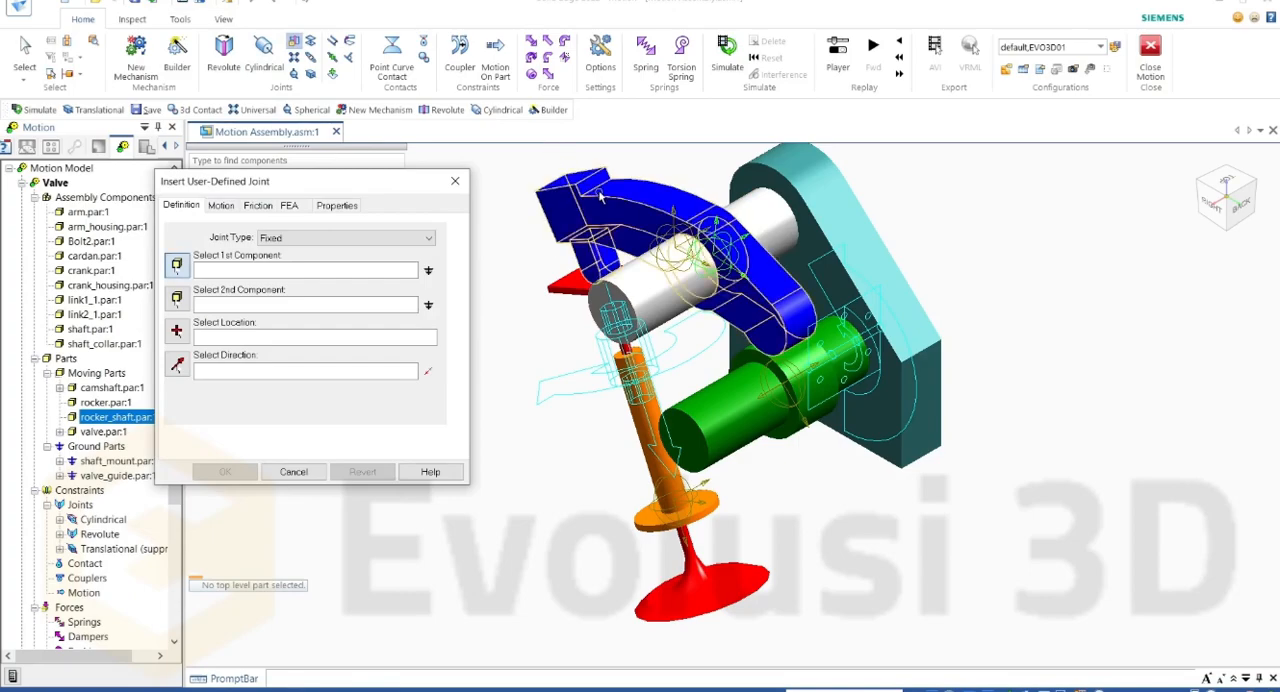
pyautogui.moveTo(410, 183); pyautogui.dragTo(478, 161)
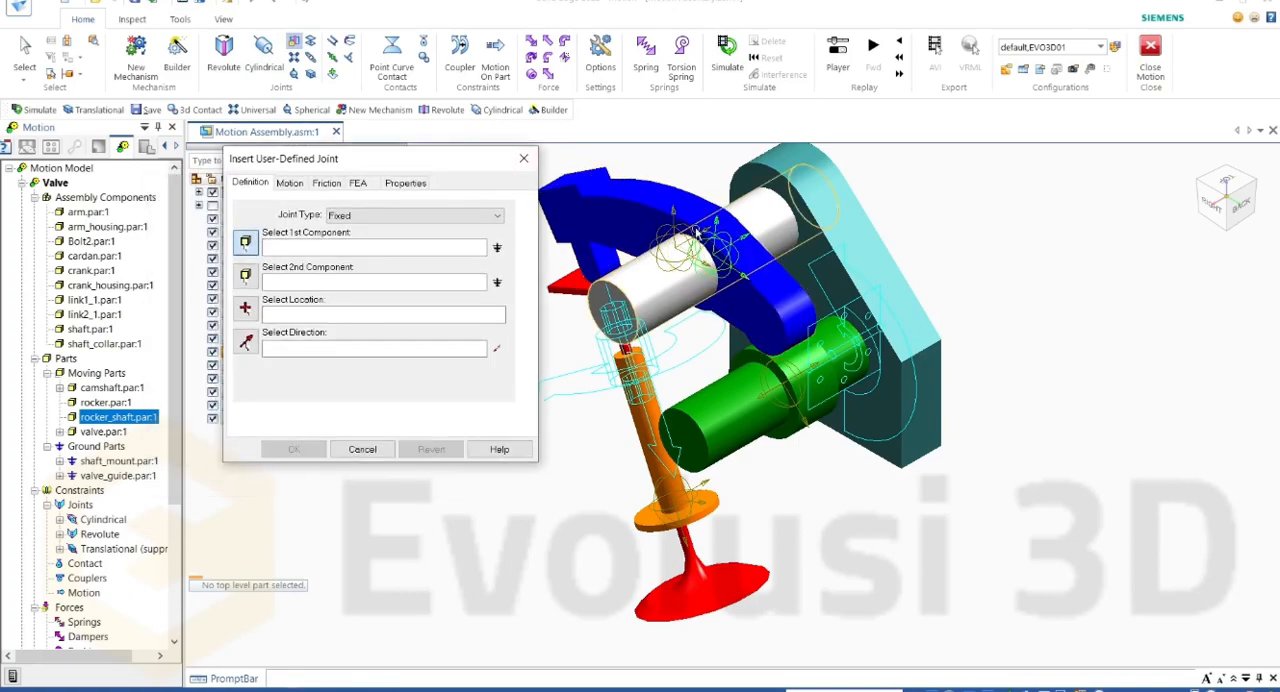
pyautogui.click(626, 218)
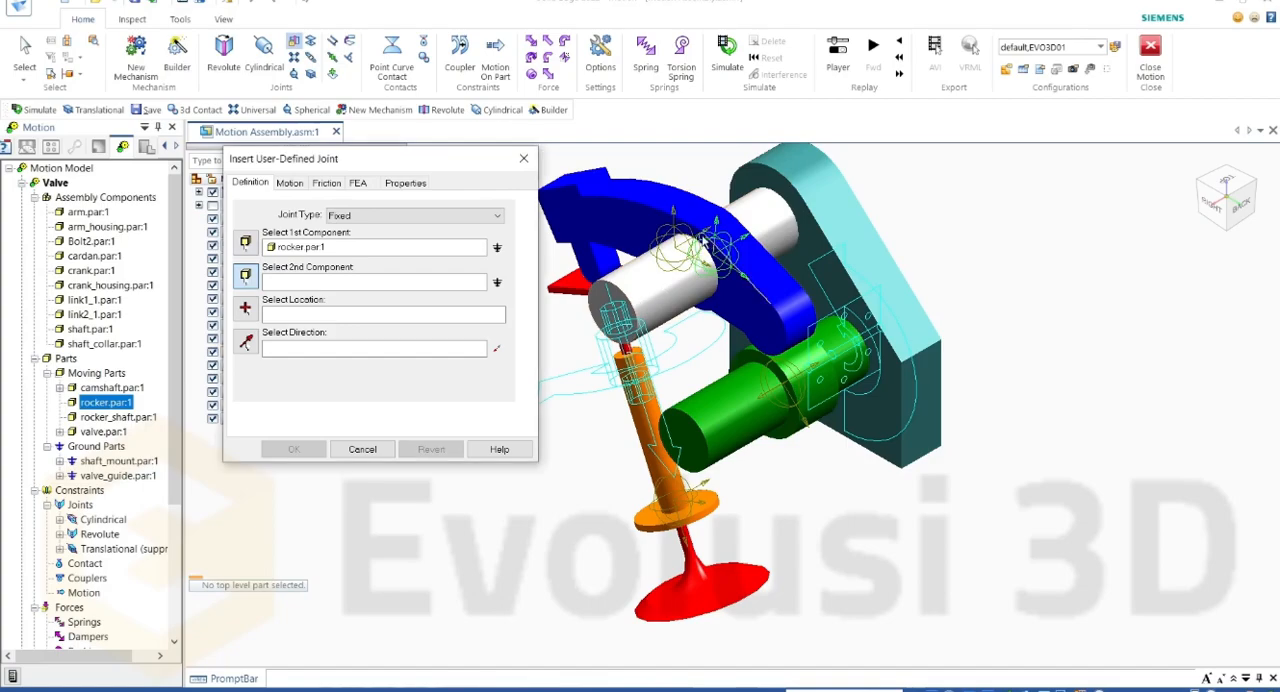
pyautogui.click(655, 286)
# Step: Take the Fixed joint's location from the rocker's bore edge and its direction from the rocker's side face, and accept the joint
pyautogui.click(248, 310)
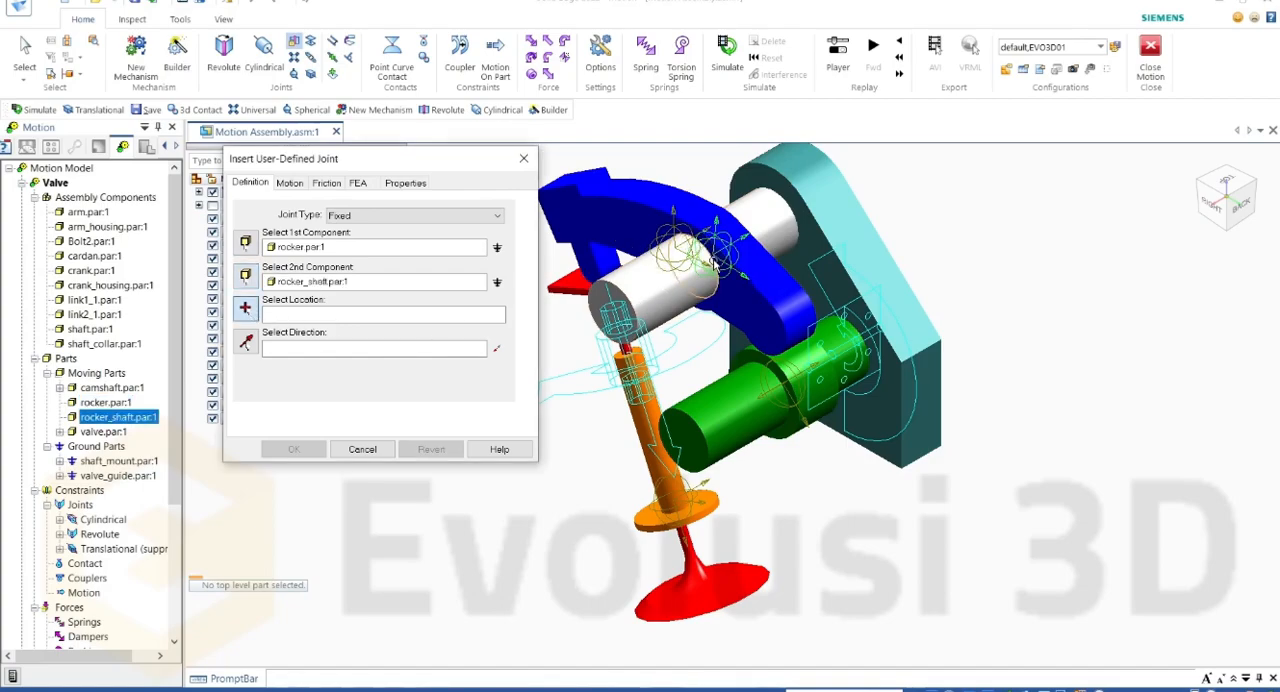
pyautogui.click(713, 263)
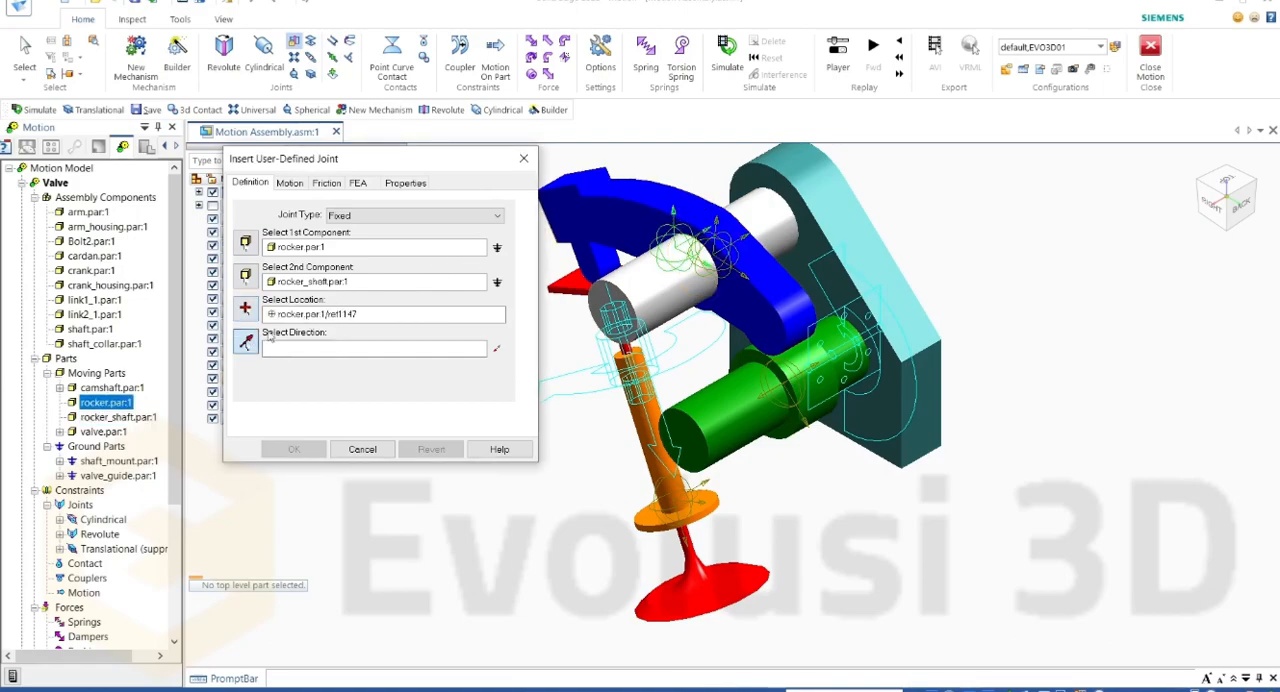
pyautogui.click(645, 222)
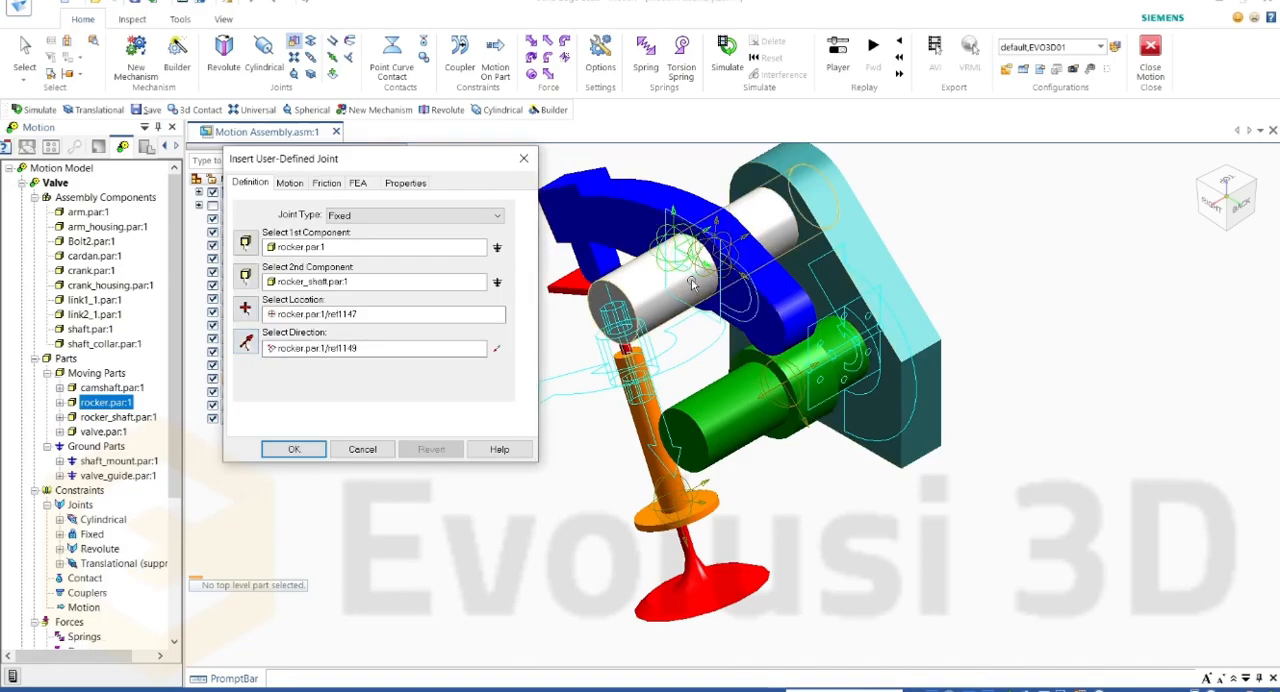
pyautogui.click(290, 184)
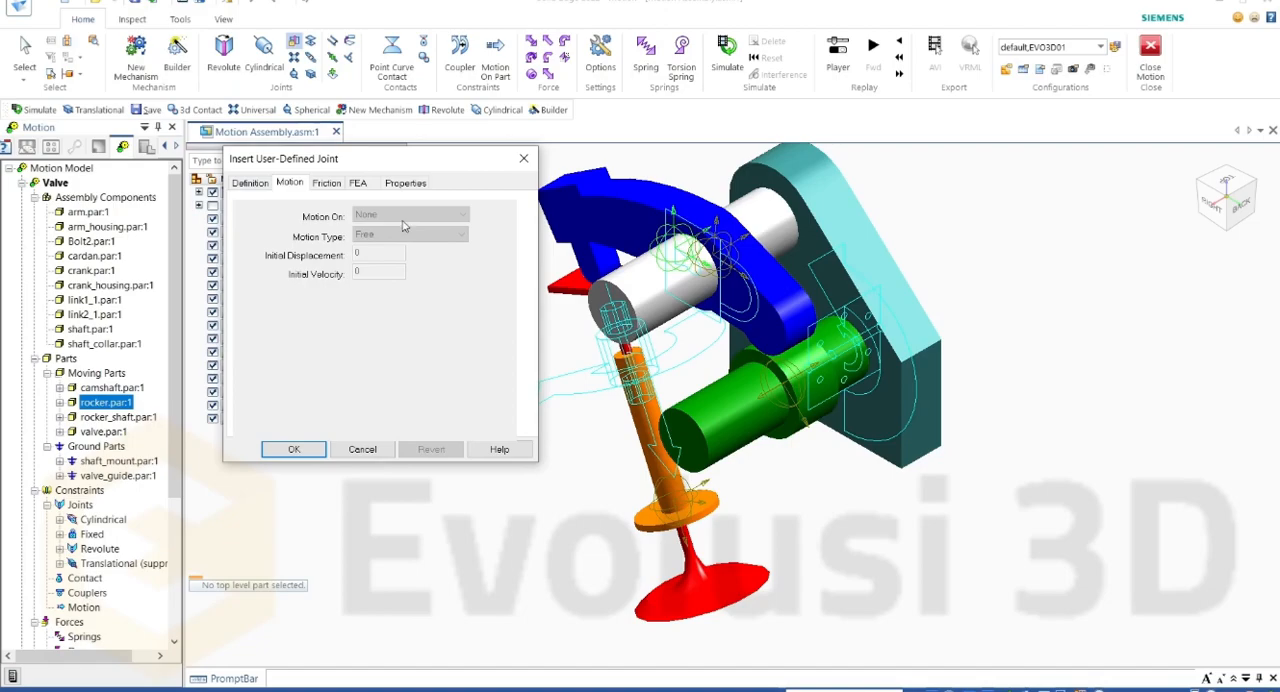
pyautogui.click(252, 184)
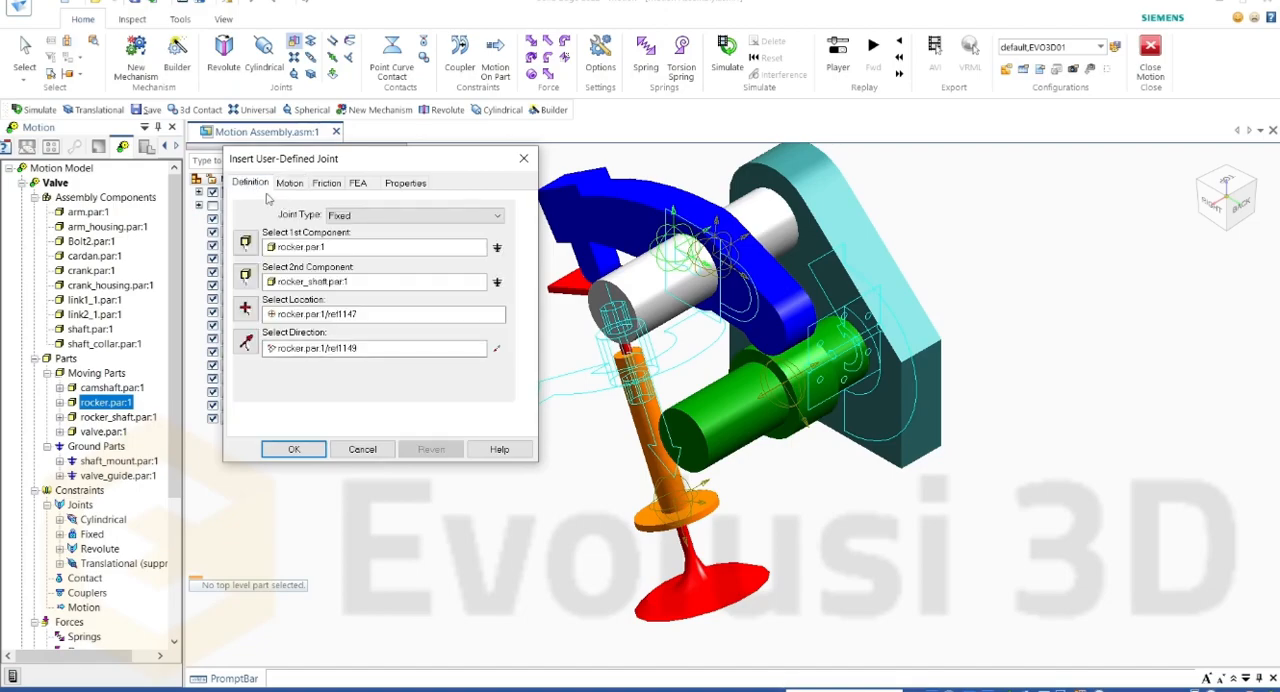
pyautogui.click(287, 186)
pyautogui.click(265, 186)
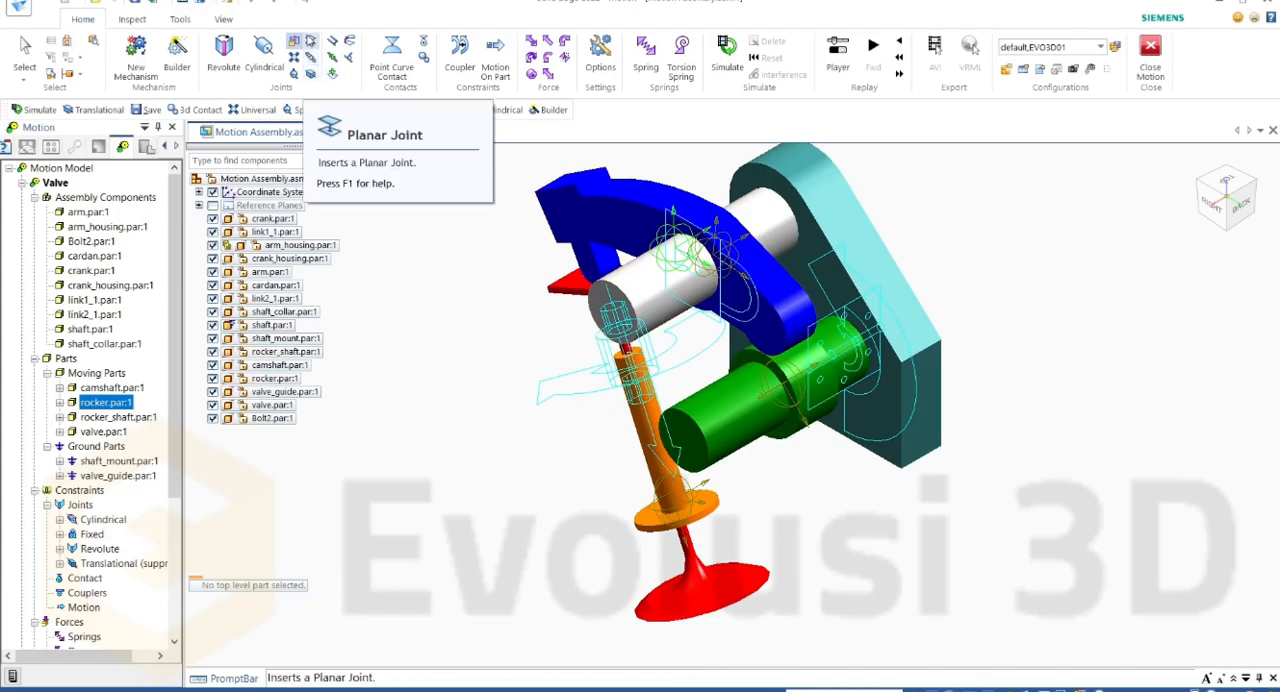
# Step: Insert a Planar joint with rocker_shaft as the first component and shaft_mount as the second
pyautogui.click(310, 42)
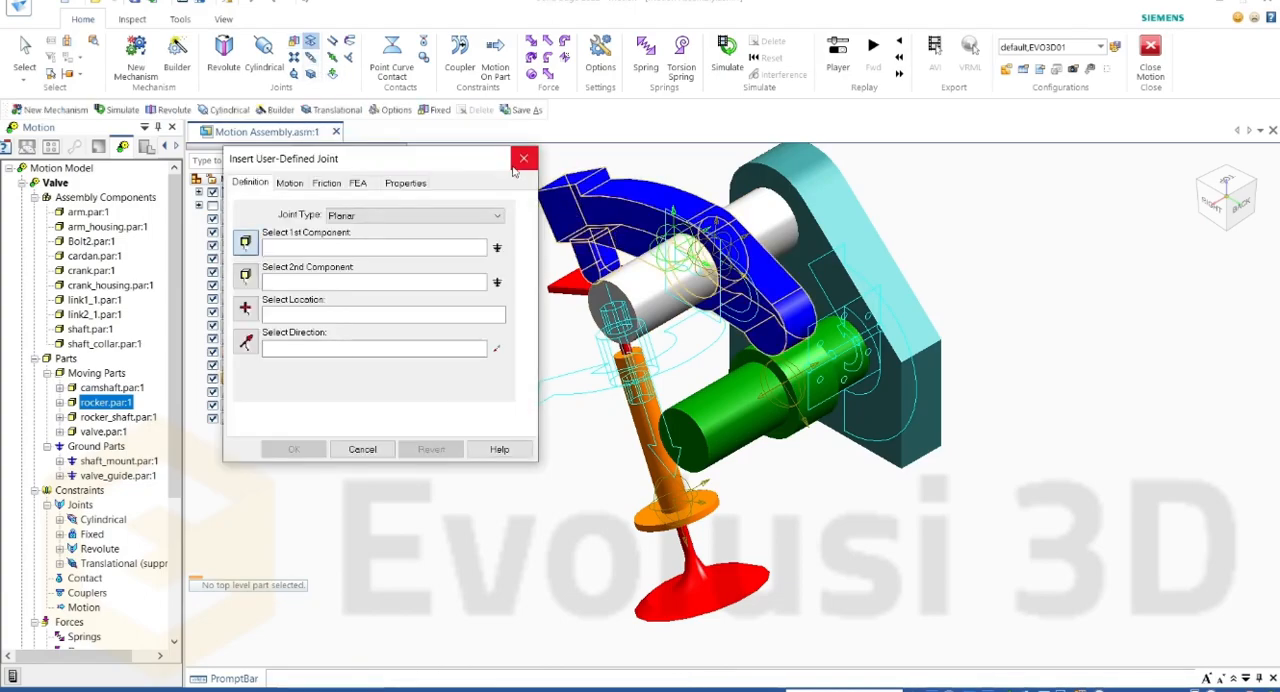
pyautogui.moveTo(438, 162); pyautogui.dragTo(414, 159)
pyautogui.moveTo(867, 187); pyautogui.dragTo(823, 289, button='middle')
pyautogui.scroll(-3, 873, 352)
pyautogui.scroll(4, 769, 192)
pyautogui.moveTo(699, 316); pyautogui.dragTo(693, 378, button='middle')
pyautogui.click(743, 300)
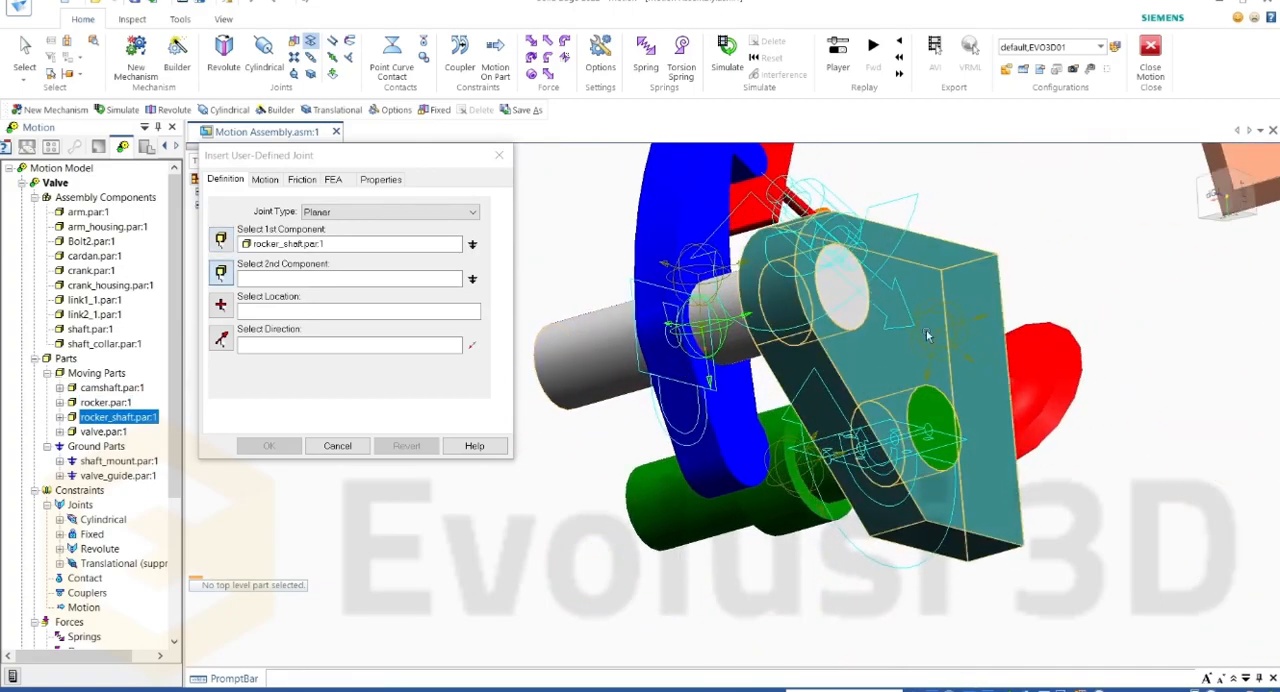
pyautogui.click(957, 276)
# Step: Take the Planar joint's location from the bore edge of shaft_mount and its direction from the mount's outer face
pyautogui.moveTo(957, 276); pyautogui.dragTo(969, 203, button='middle')
pyautogui.moveTo(783, 262); pyautogui.dragTo(777, 330, button='middle')
pyautogui.scroll(5, 777, 330)
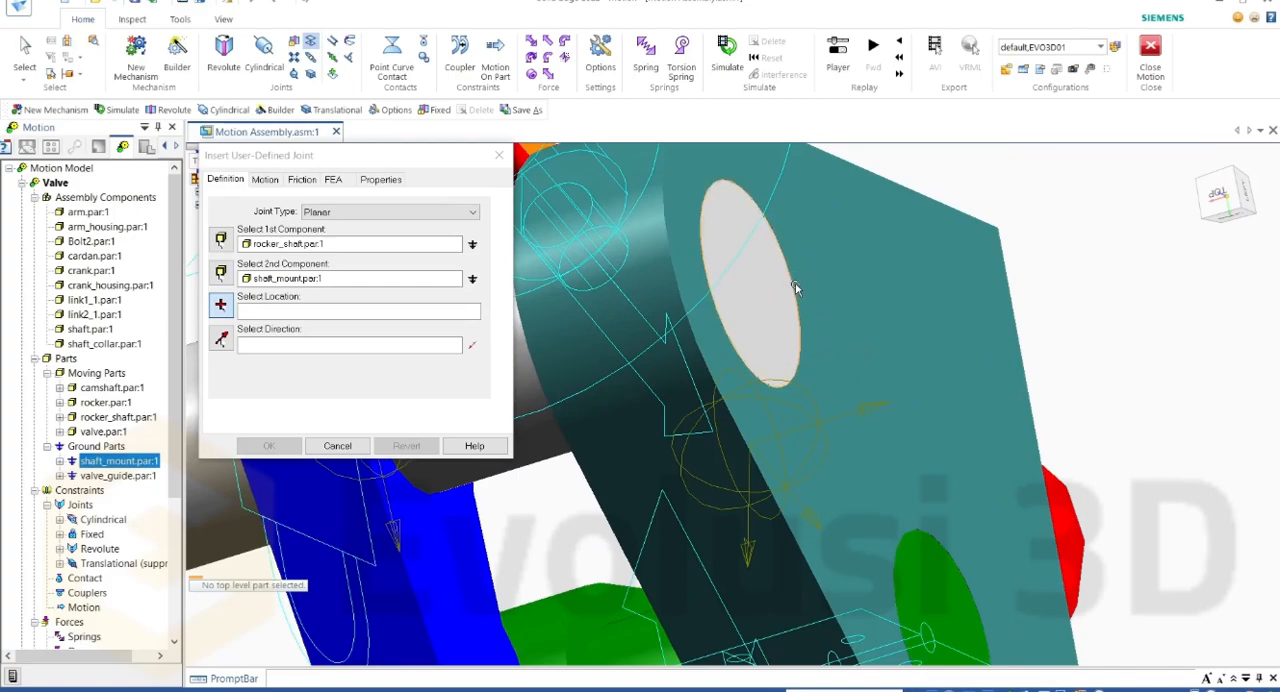
pyautogui.click(793, 284)
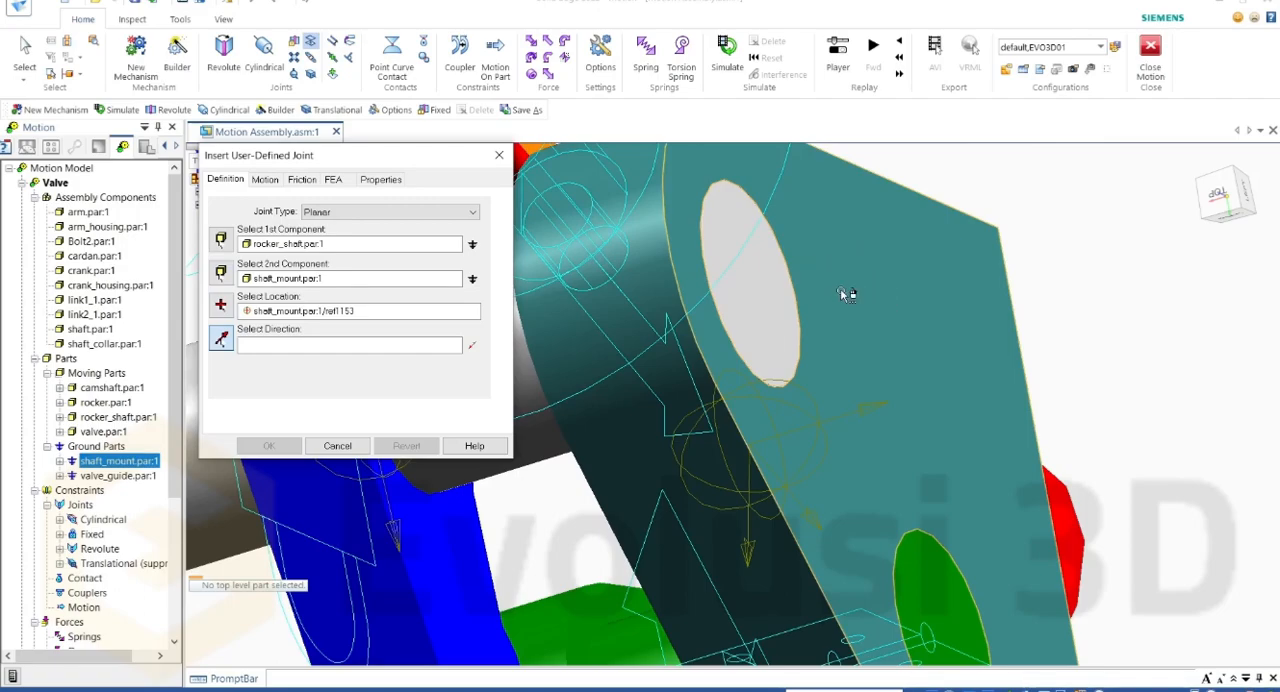
pyautogui.click(838, 302)
# Step: Examine the planar joint symbol and its orientation at the shaft_mount bore
pyautogui.scroll(5, 807, 314)
pyautogui.scroll(-6, 807, 314)
pyautogui.moveTo(902, 200); pyautogui.dragTo(883, 406, button='middle')
pyautogui.scroll(5, 820, 352)
pyautogui.scroll(3, 801, 414)
pyautogui.scroll(-4, 813, 409)
pyautogui.scroll(-4, 821, 411)
pyautogui.scroll(-5, 929, 486)
pyautogui.scroll(6, 575, 458)
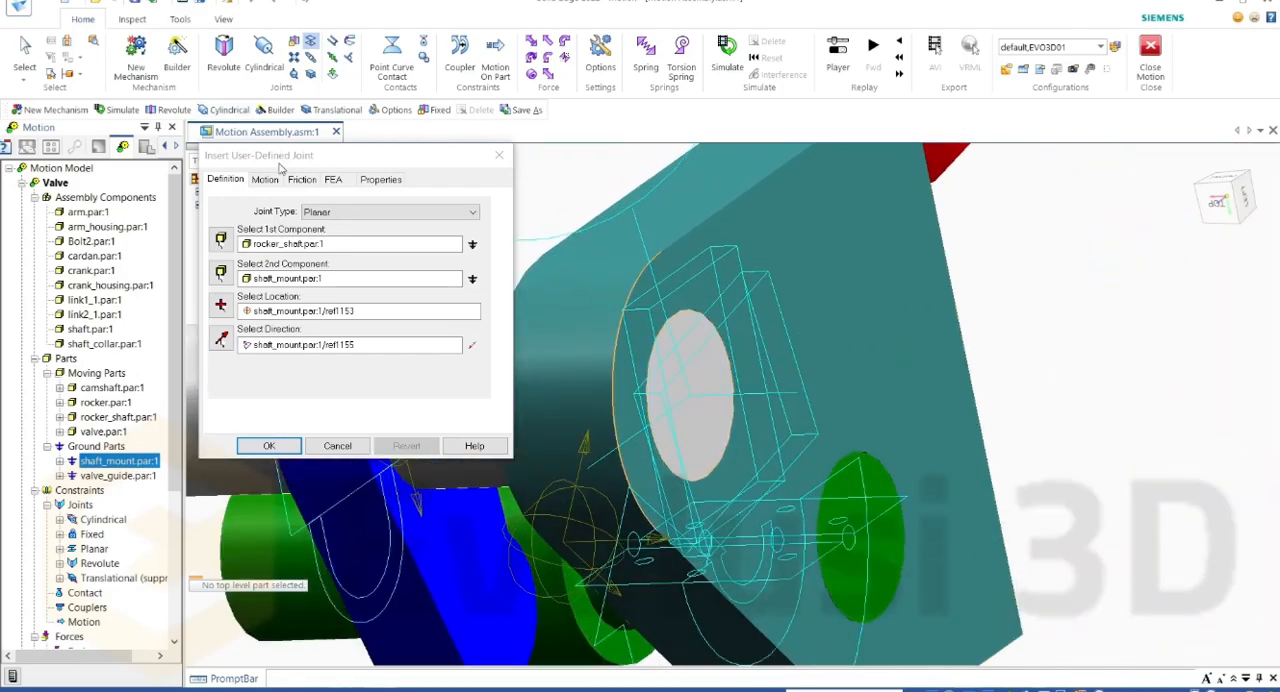
# Step: Set the planar joint's Translate X motion type to Velocity, with the constant 10 mm/sec function
pyautogui.click(266, 180)
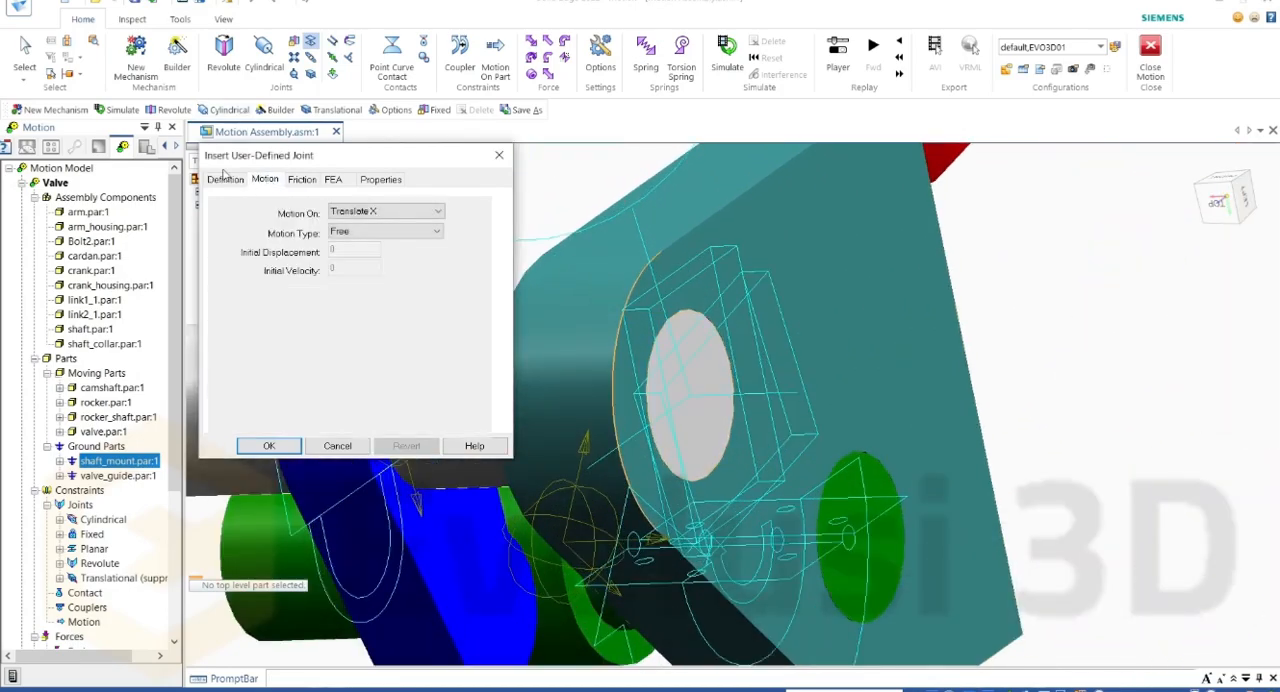
pyautogui.click(362, 213)
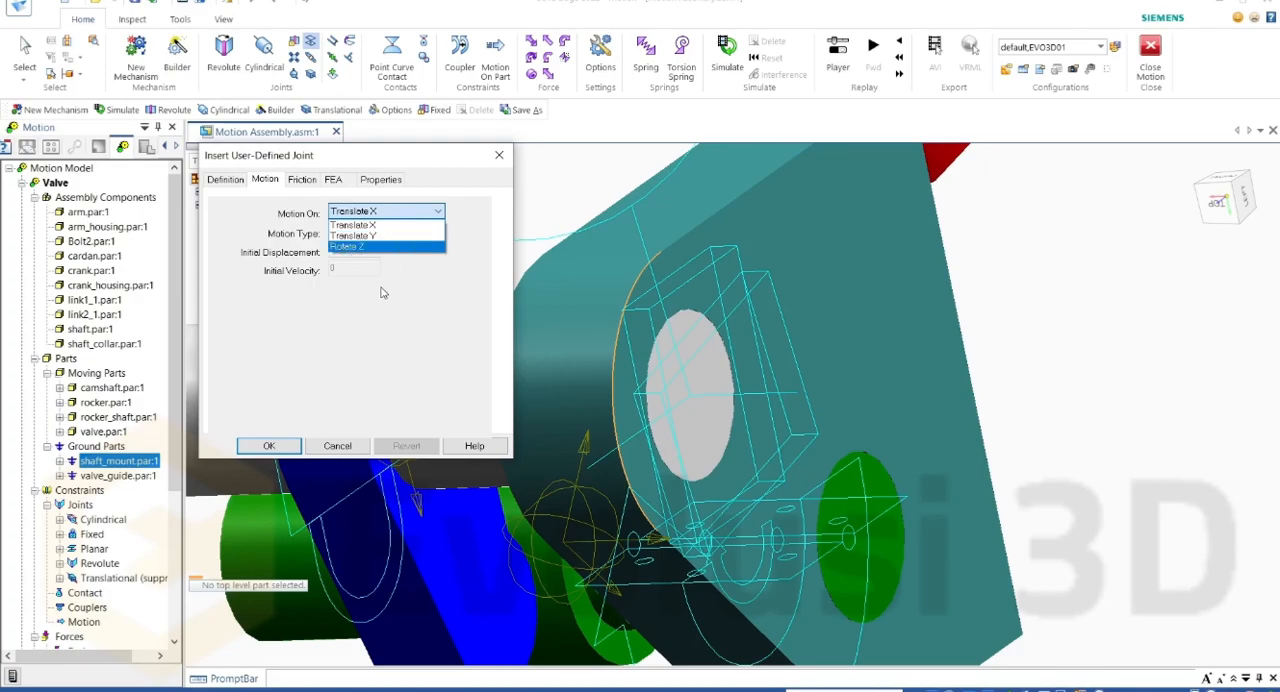
pyautogui.click(420, 336)
pyautogui.click(401, 212)
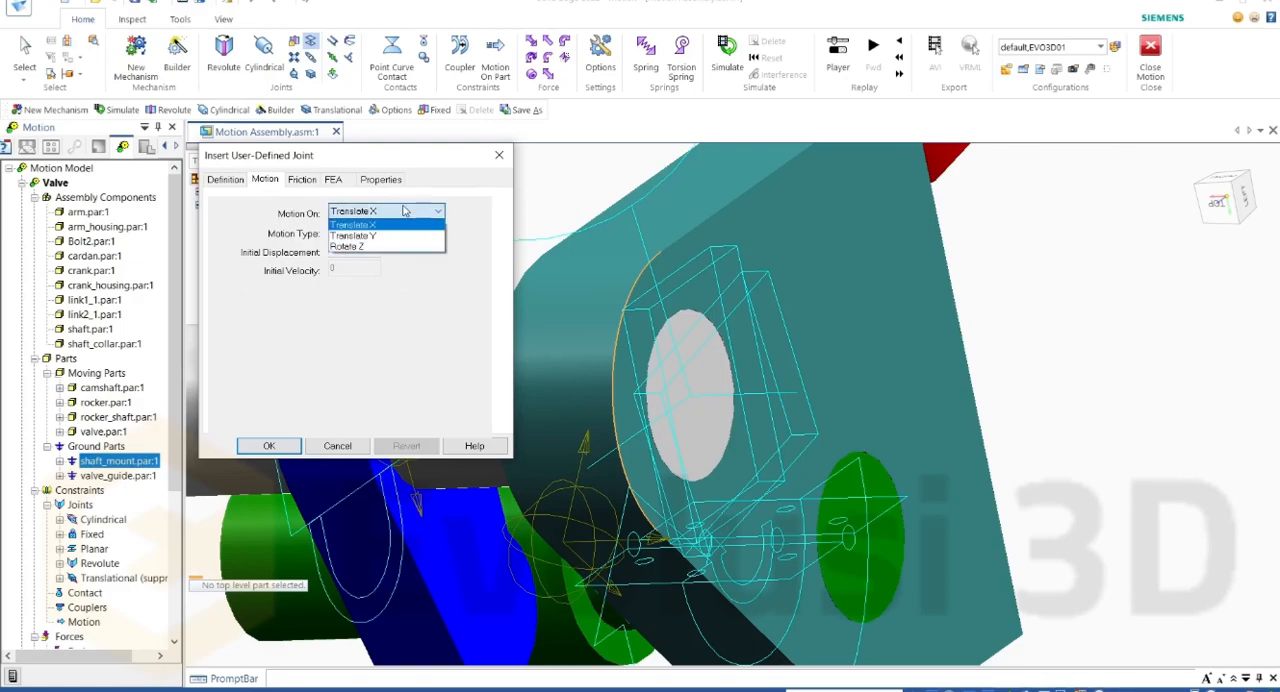
pyautogui.click(388, 225)
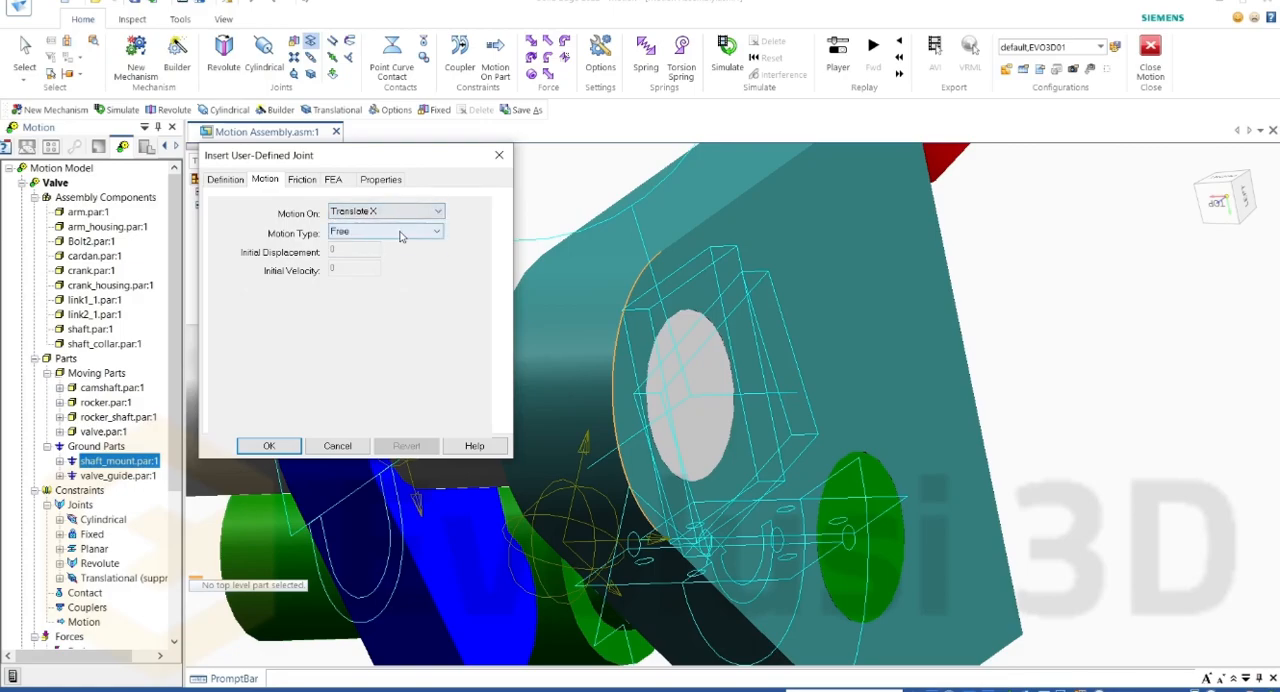
pyautogui.click(405, 233)
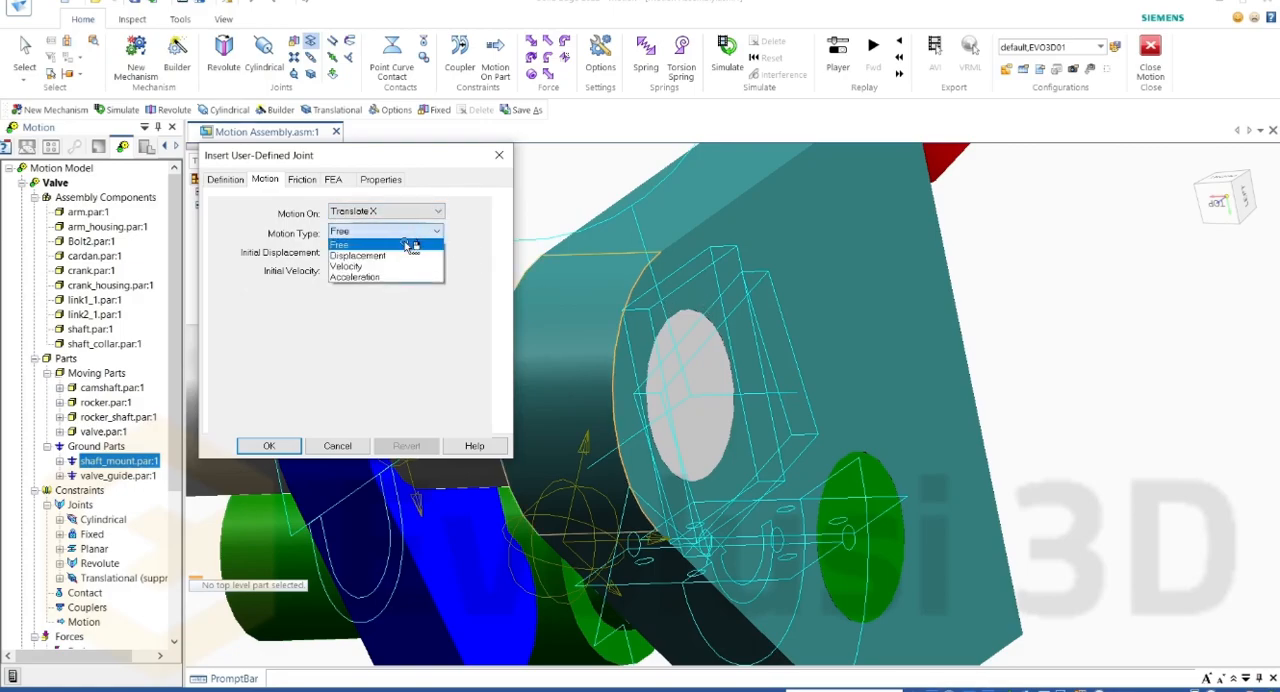
pyautogui.click(384, 270)
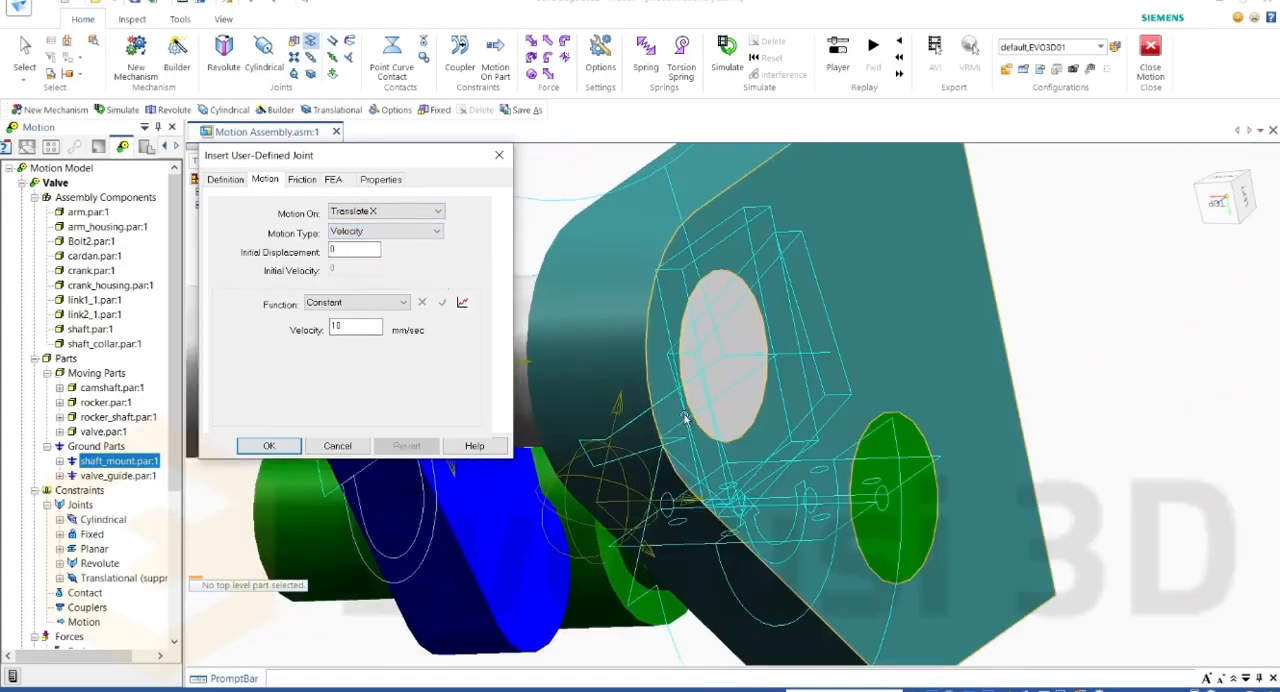
# Step: Set the planar joint's Translate Y motion type to Velocity, with the constant 10 mm/sec function
pyautogui.moveTo(694, 380); pyautogui.dragTo(674, 407, button='middle')
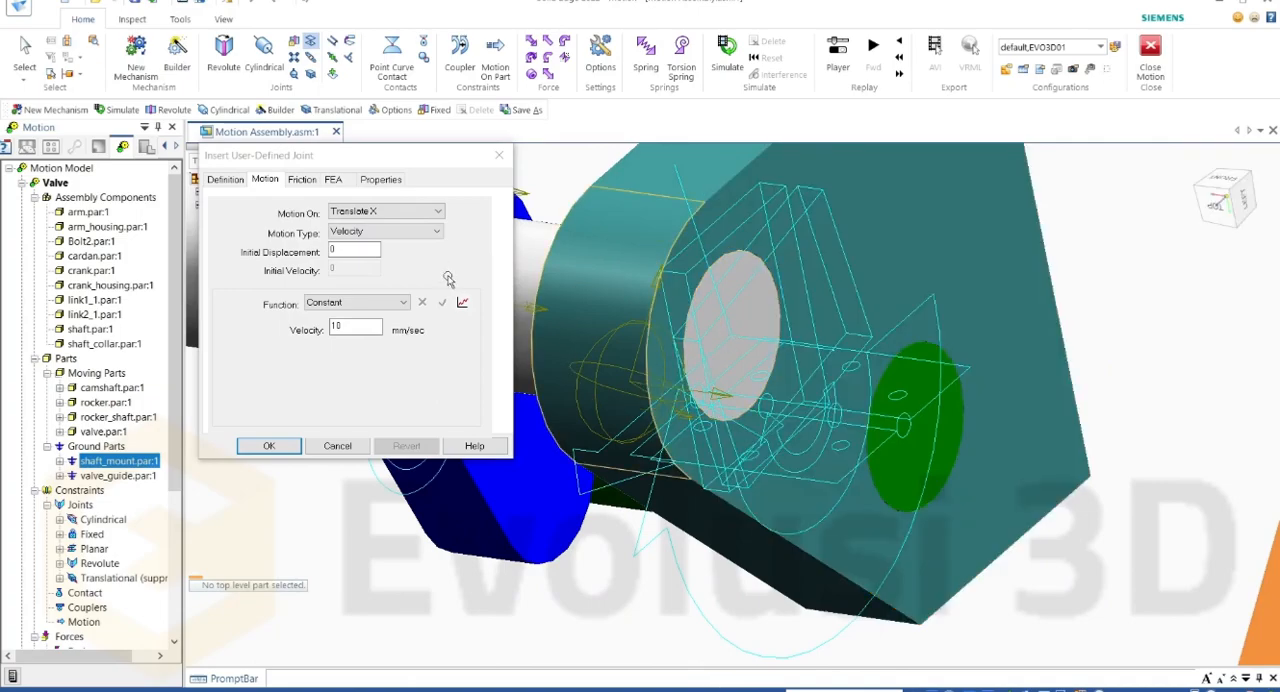
pyautogui.click(416, 214)
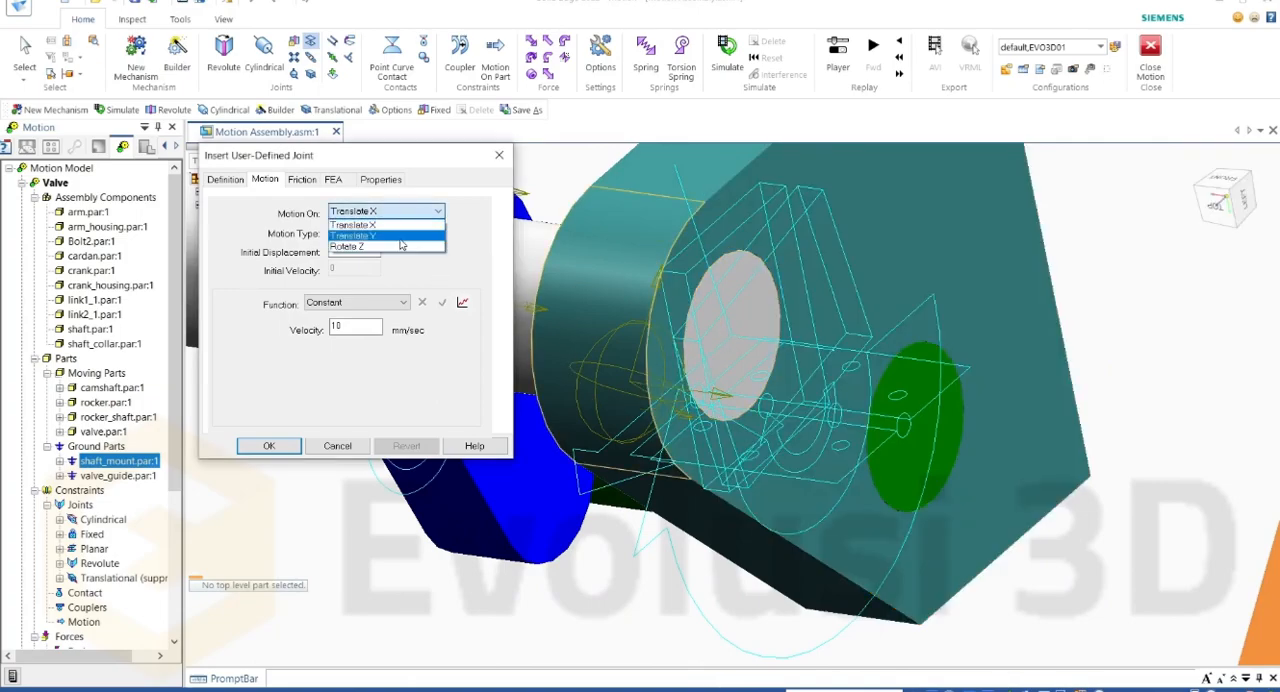
pyautogui.click(402, 240)
pyautogui.click(402, 234)
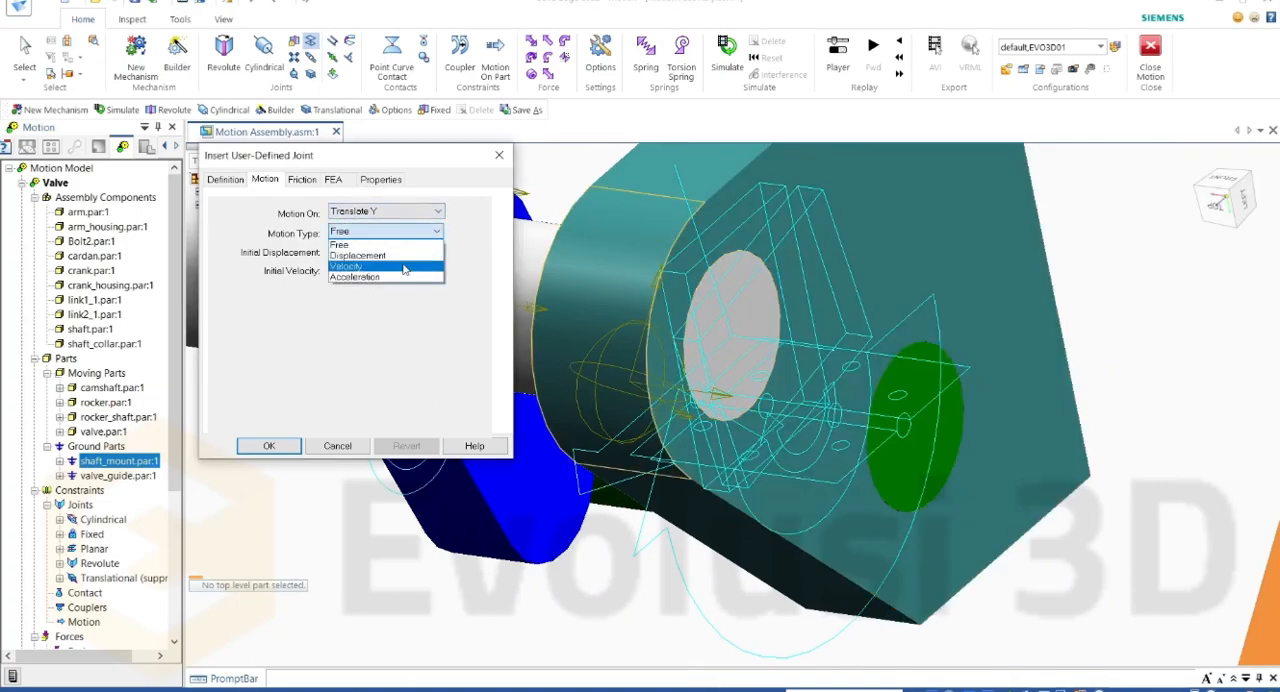
pyautogui.click(404, 267)
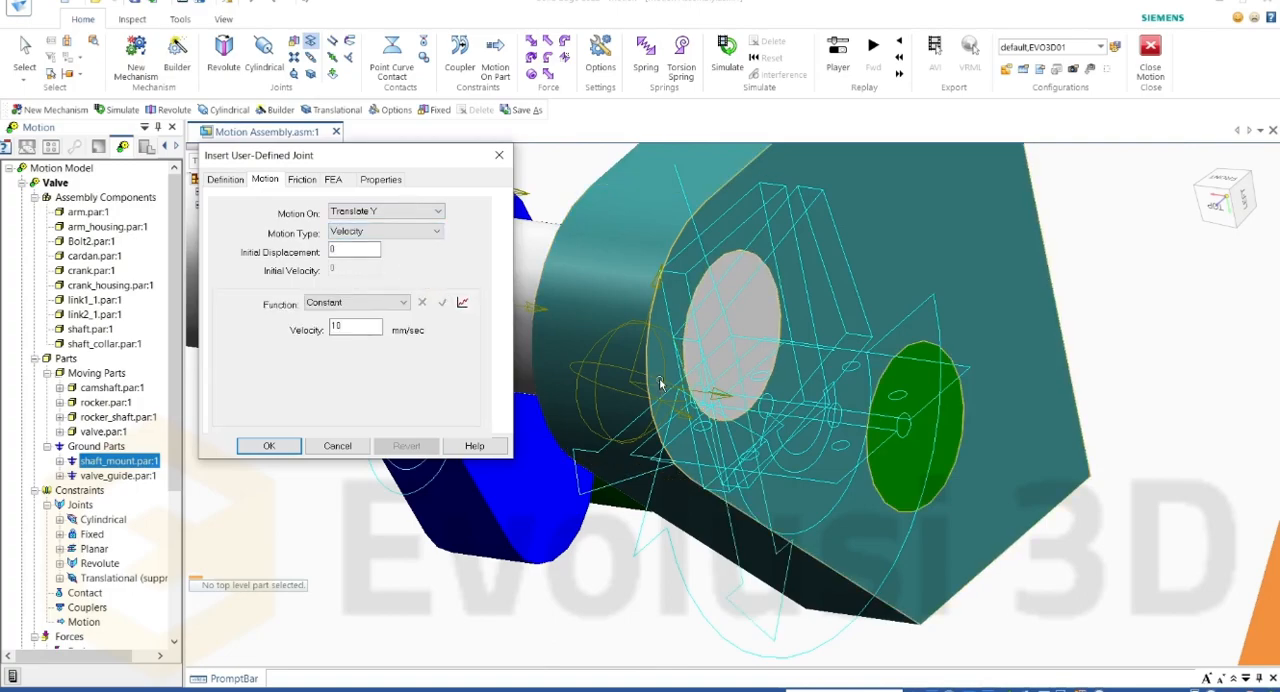
# Step: Set the planar joint's Rotate Z motion type to Velocity, with the constant 360 deg/sec function, and accept the joint
pyautogui.scroll(-3, 662, 381)
pyautogui.moveTo(671, 381); pyautogui.dragTo(698, 456, button='middle')
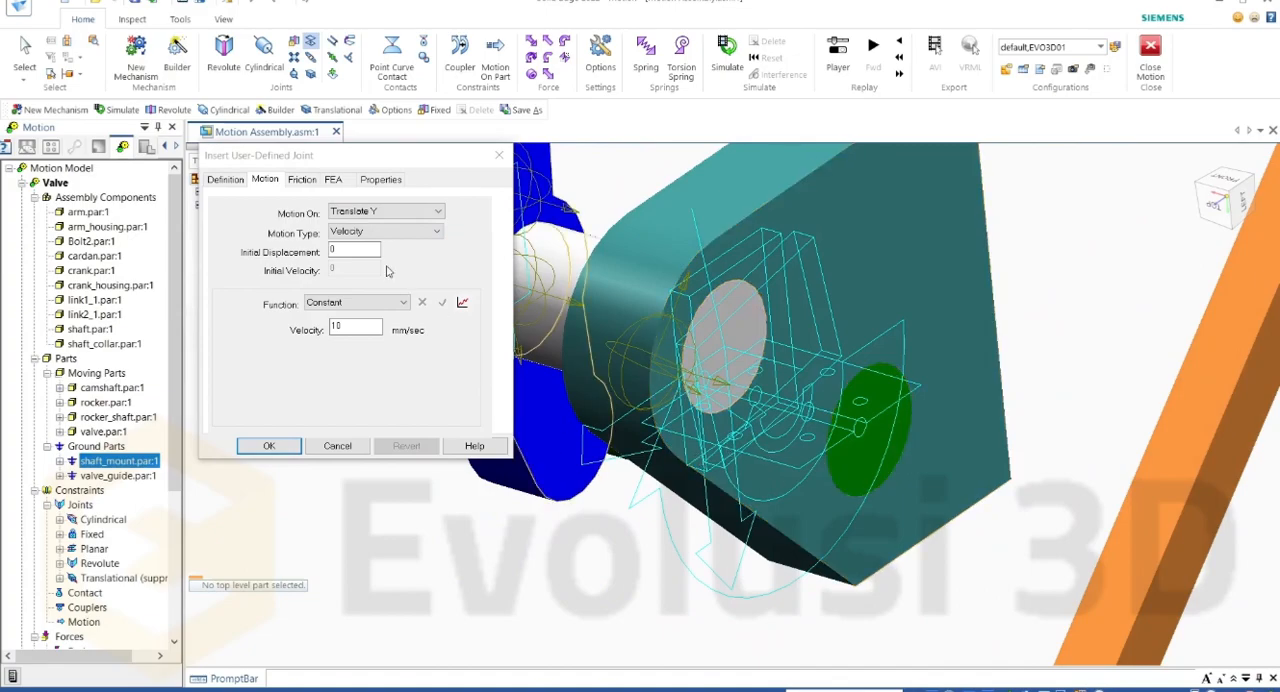
pyautogui.click(378, 212)
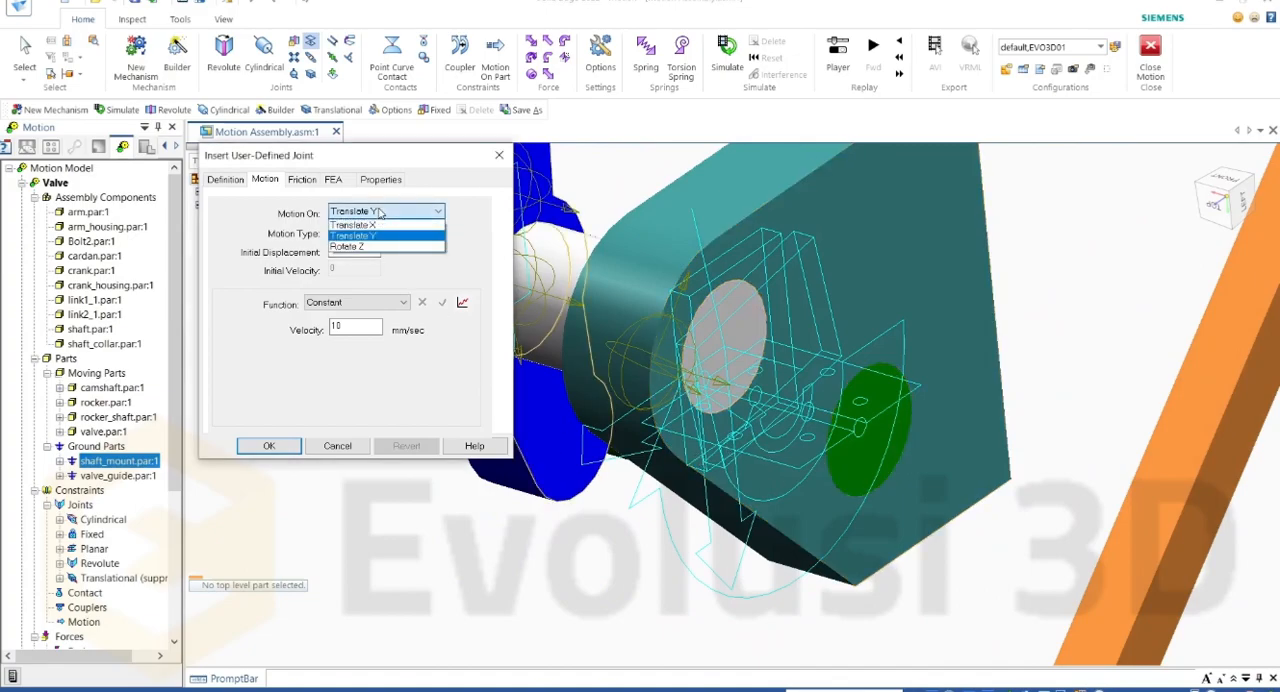
pyautogui.click(366, 246)
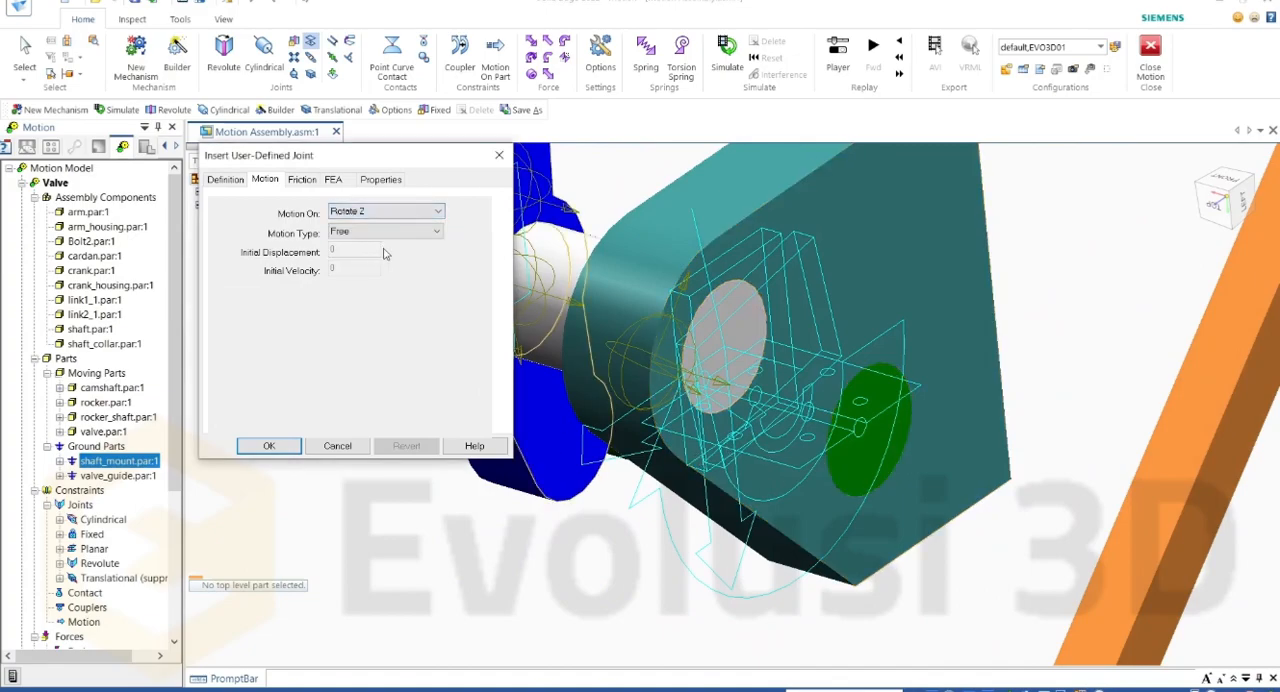
pyautogui.click(421, 236)
pyautogui.click(400, 264)
pyautogui.scroll(-1, 757, 400)
pyautogui.scroll(1, 757, 400)
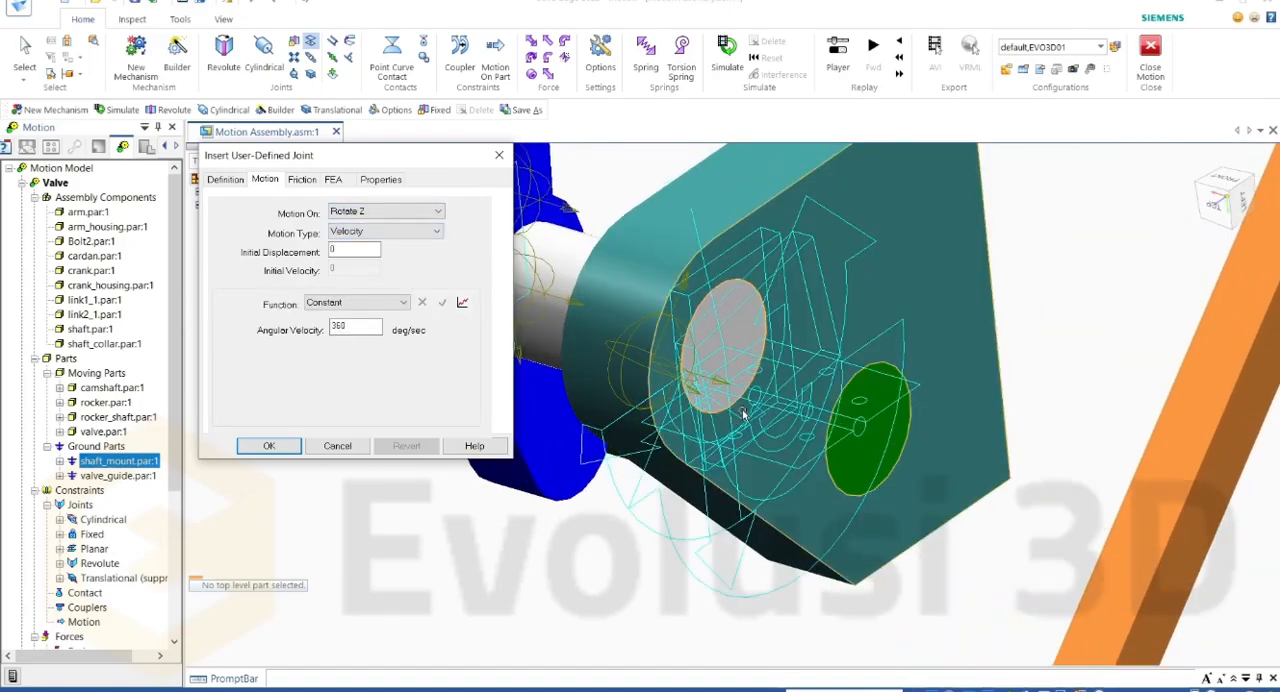
pyautogui.scroll(-3, 741, 409)
pyautogui.moveTo(787, 386); pyautogui.dragTo(897, 383, button='middle')
pyautogui.moveTo(833, 292); pyautogui.dragTo(861, 266, button='middle')
pyautogui.moveTo(945, 250); pyautogui.dragTo(1006, 264, button='middle')
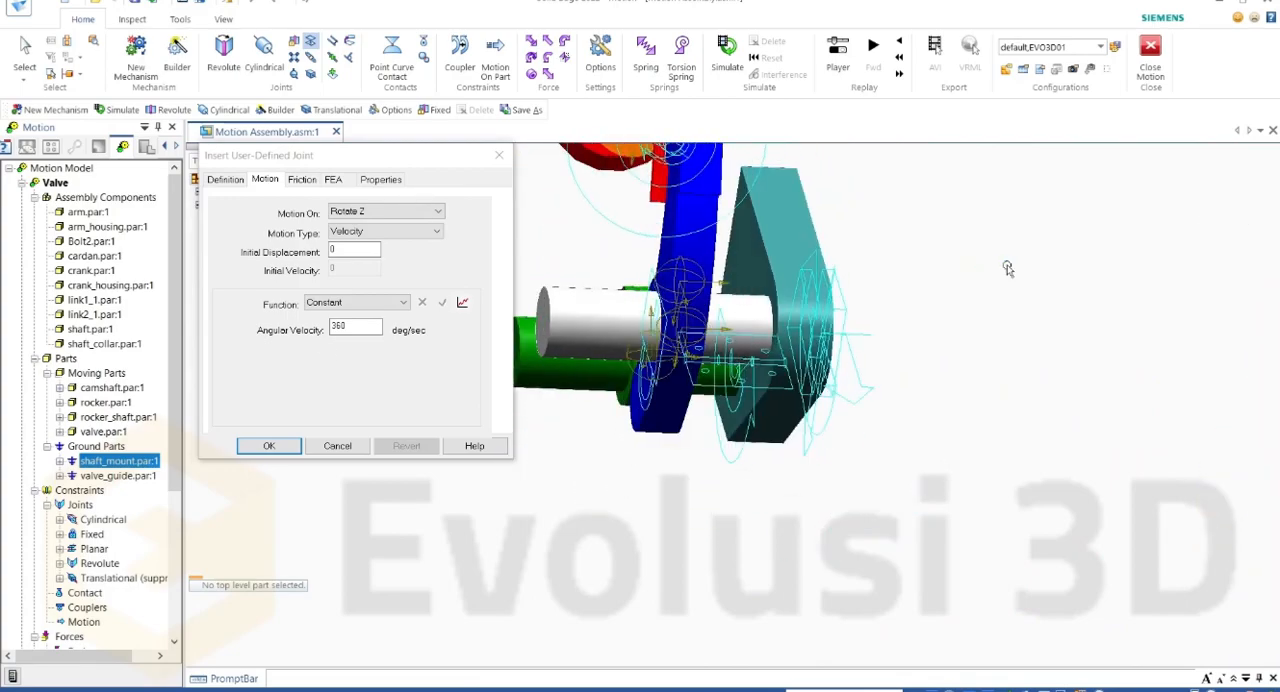
pyautogui.click(270, 445)
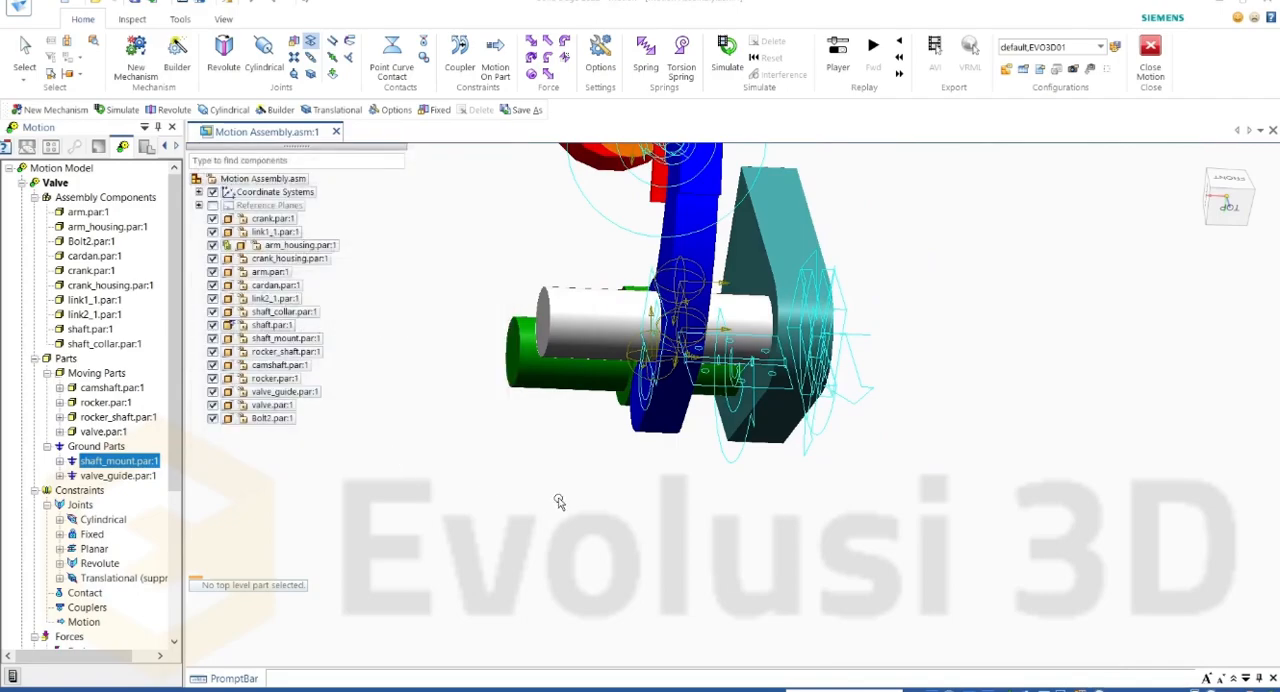
# Step: Run the motion simulation of the Valve mechanism with the new planar joint
pyautogui.moveTo(787, 337); pyautogui.dragTo(686, 331, button='middle')
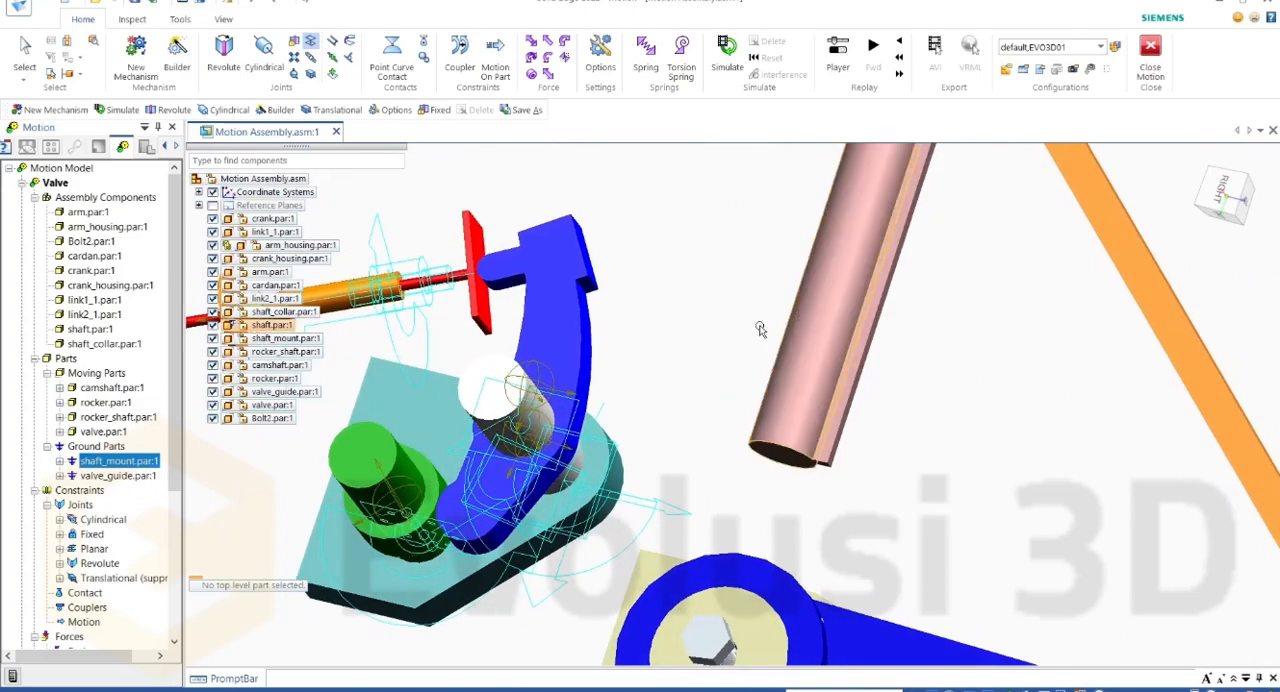
pyautogui.scroll(-2, 686, 331)
pyautogui.scroll(4, 575, 538)
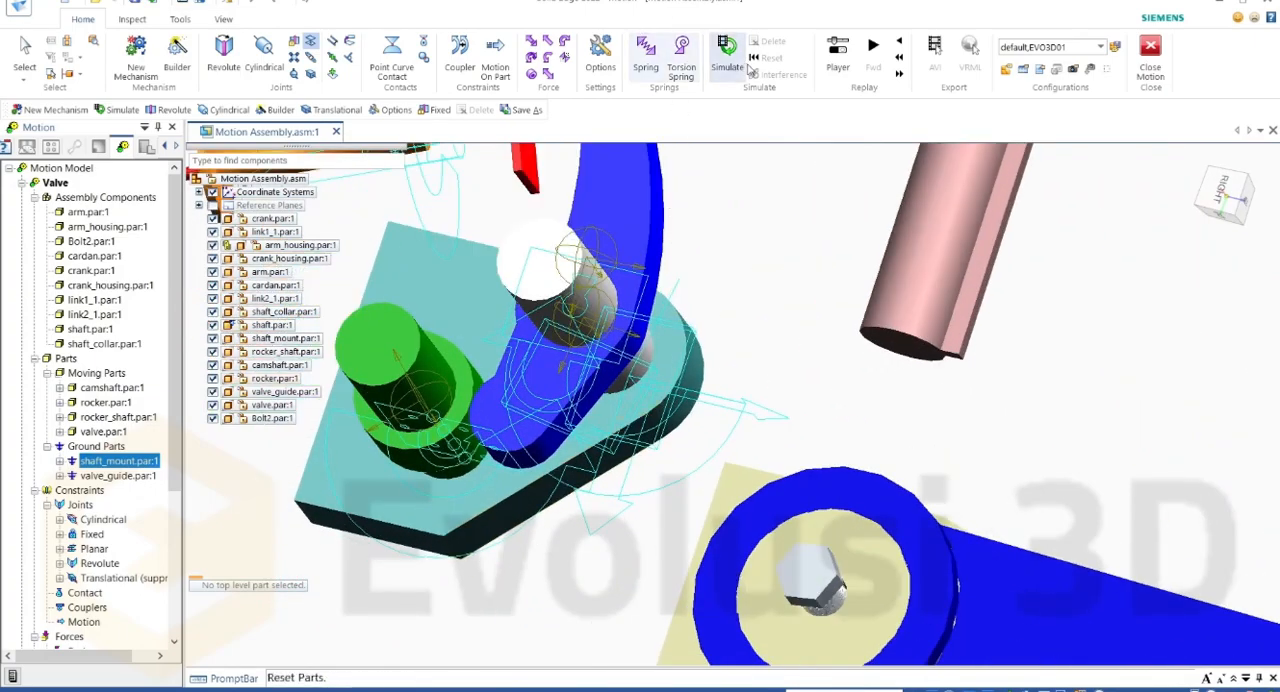
pyautogui.click(727, 55)
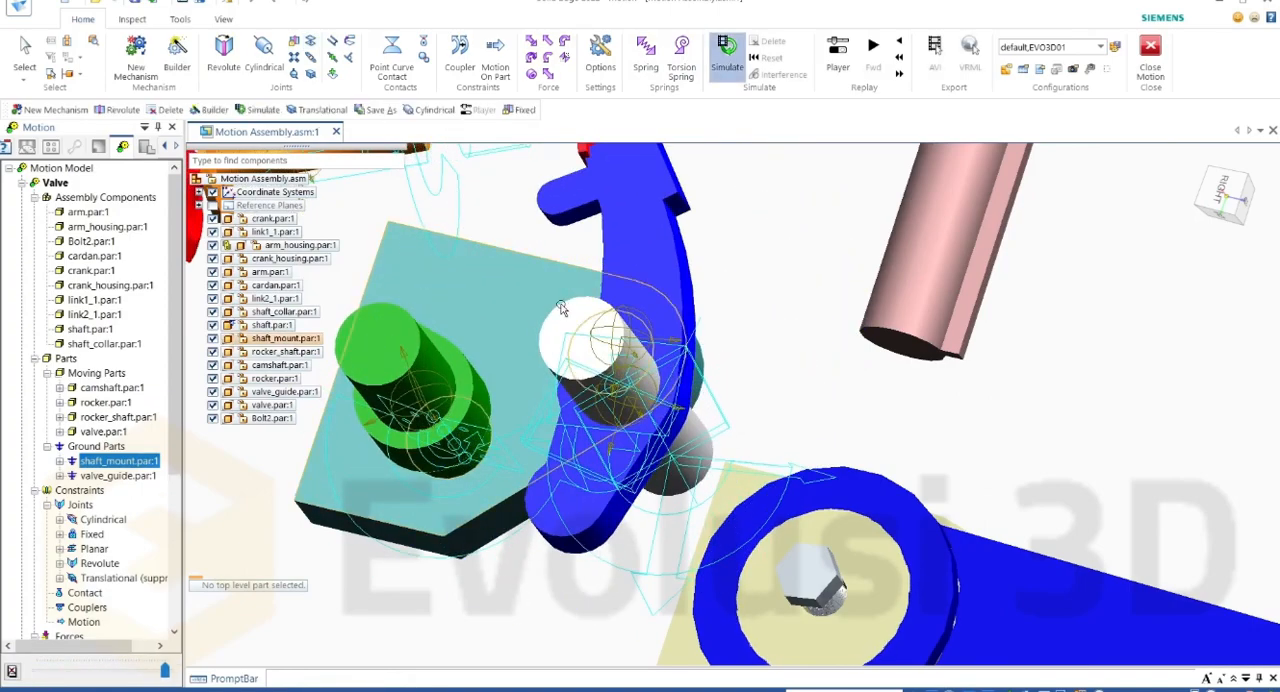
# Step: Examine from several sides how rocker and rocker_shaft move relative to shaft_mount in the simulation
pyautogui.scroll(-3, 687, 346)
pyautogui.moveTo(685, 342)
pyautogui.mouseDown(button='middle')
pyautogui.moveTo(696, 362)
pyautogui.moveTo(682, 346)
pyautogui.mouseUp(button='middle')
pyautogui.scroll(2, 682, 345)
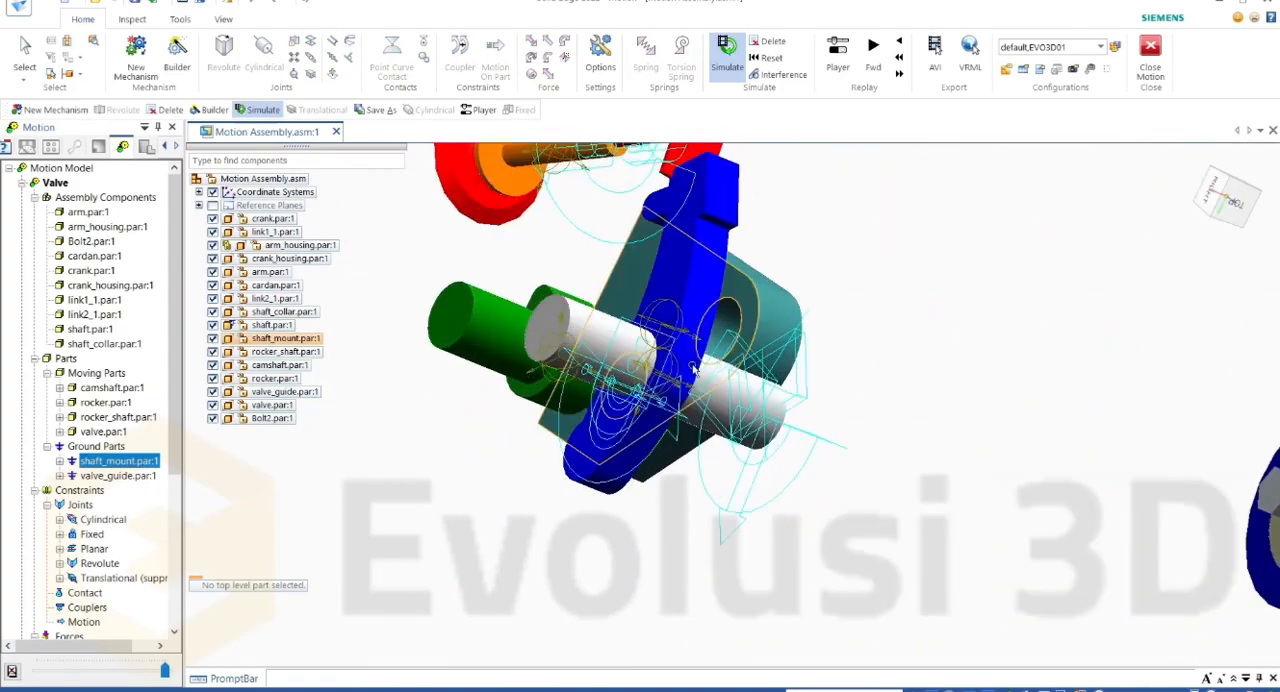
pyautogui.scroll(3, 727, 432)
pyautogui.scroll(-4, 622, 368)
pyautogui.moveTo(622, 350); pyautogui.dragTo(532, 354, button='middle')
pyautogui.scroll(-4, 738, 363)
pyautogui.scroll(6, 737, 383)
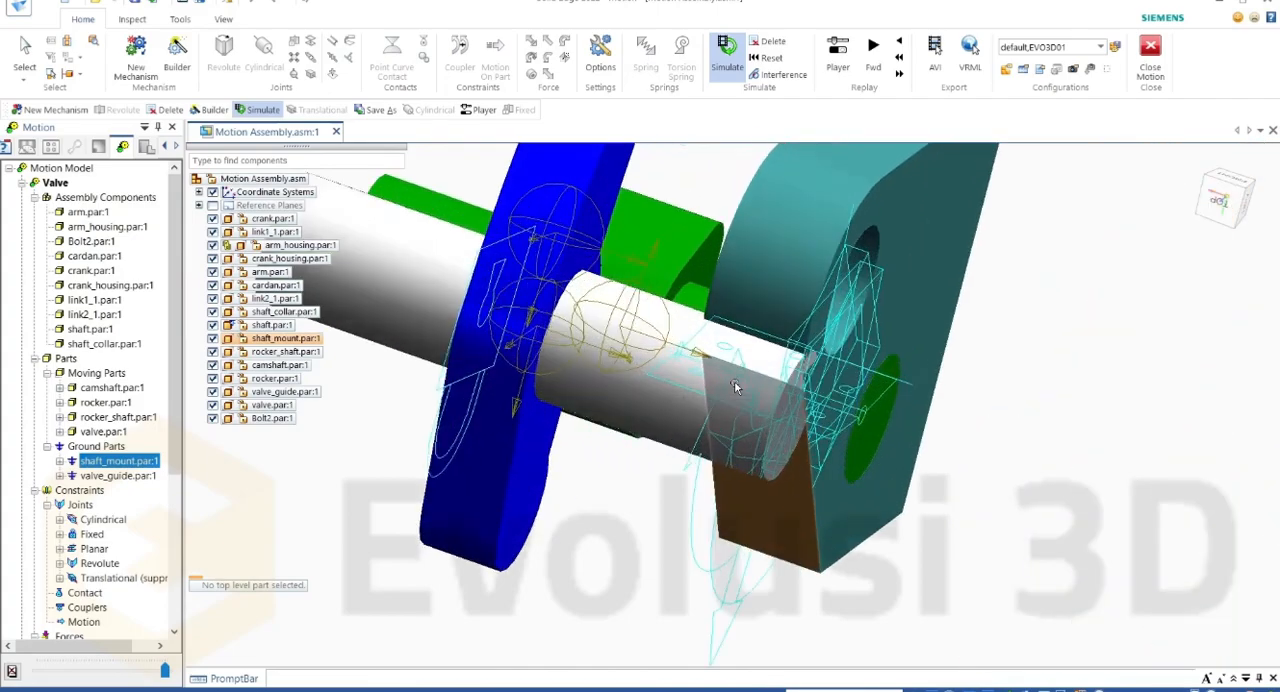
pyautogui.moveTo(708, 387); pyautogui.dragTo(931, 463, button='middle')
pyautogui.scroll(2, 933, 464)
pyautogui.scroll(-4, 937, 466)
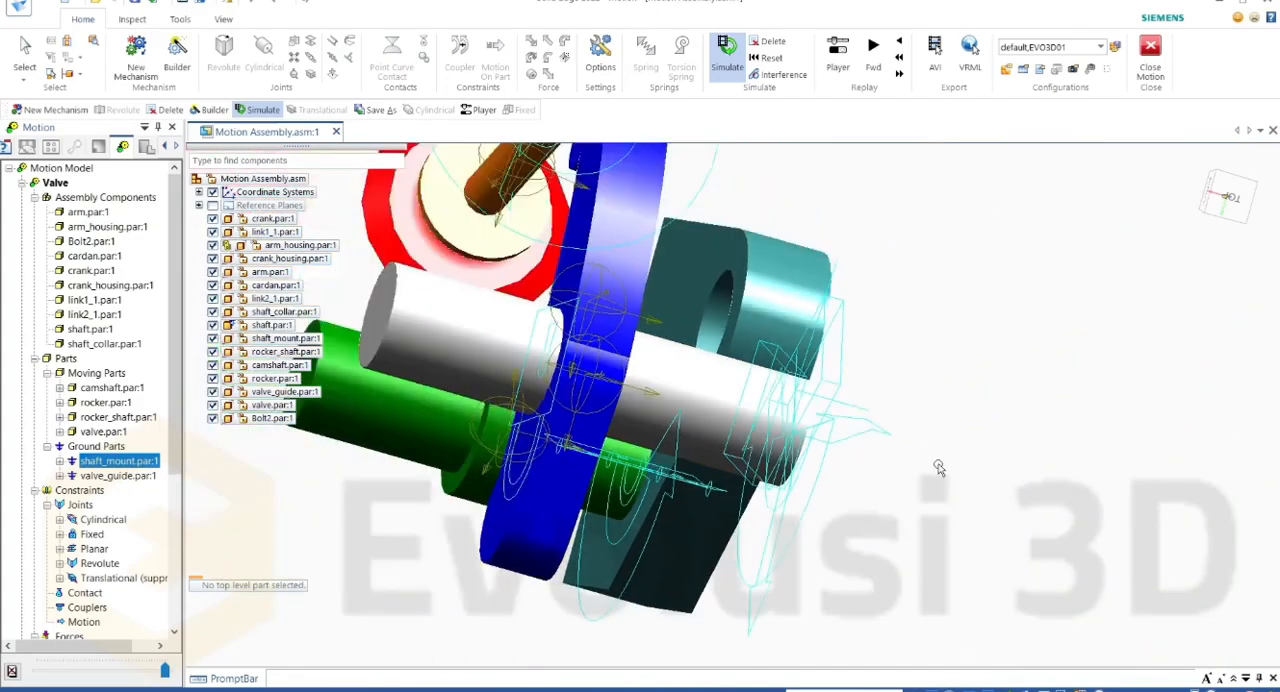
pyautogui.moveTo(820, 435); pyautogui.dragTo(877, 477, button='middle')
pyautogui.scroll(-2, 688, 258)
pyautogui.scroll(3, 695, 250)
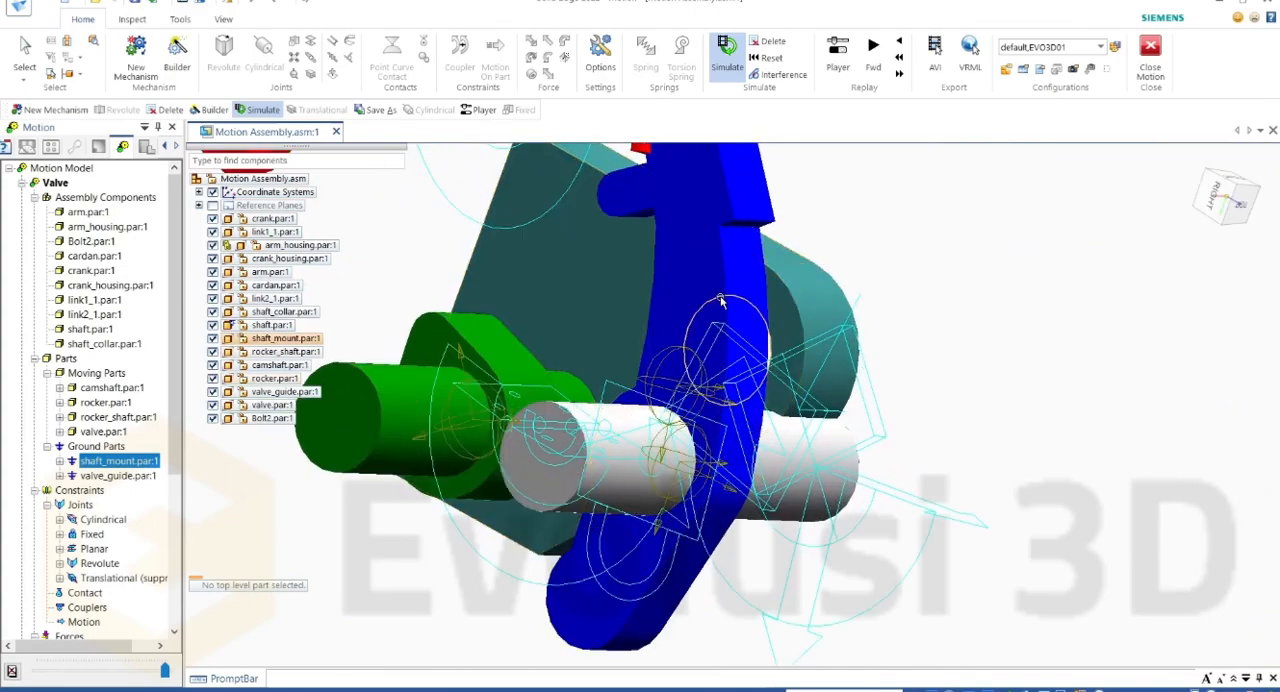
pyautogui.scroll(-2, 712, 311)
pyautogui.scroll(1, 713, 312)
pyautogui.moveTo(713, 312); pyautogui.dragTo(470, 285, button='middle')
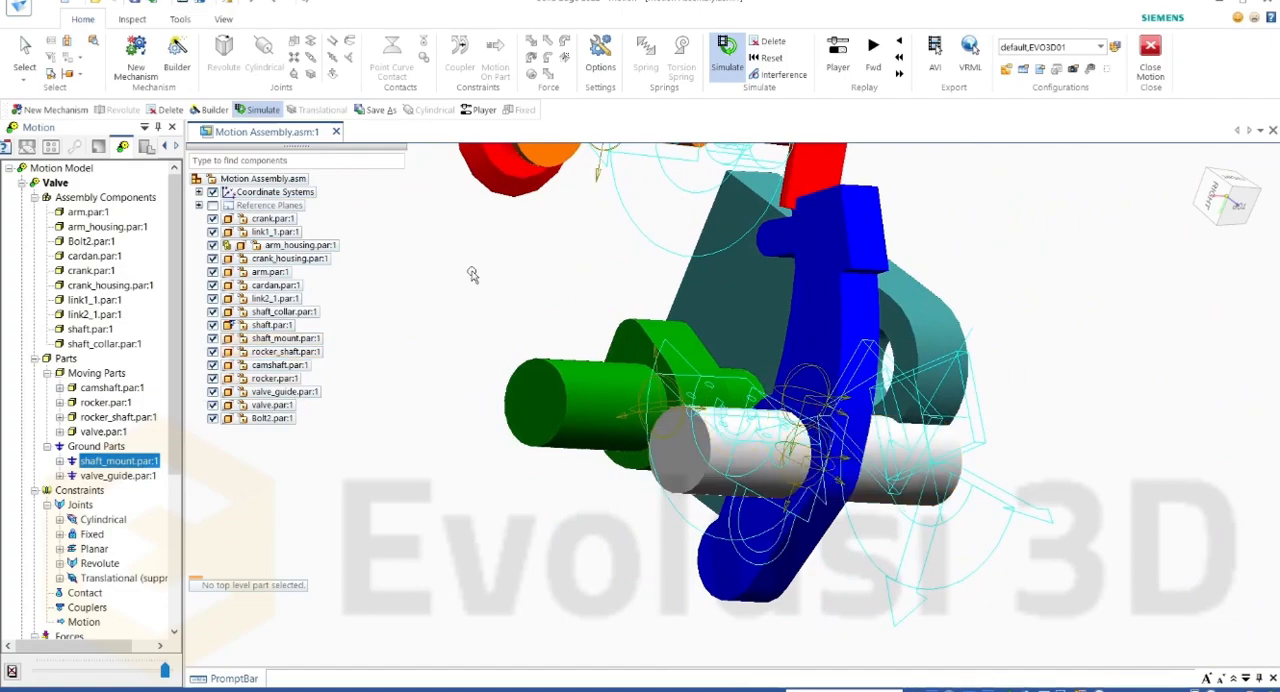
# Step: Delete the simulation results and return to modelling mode
pyautogui.click(768, 41)
pyautogui.click(658, 390)
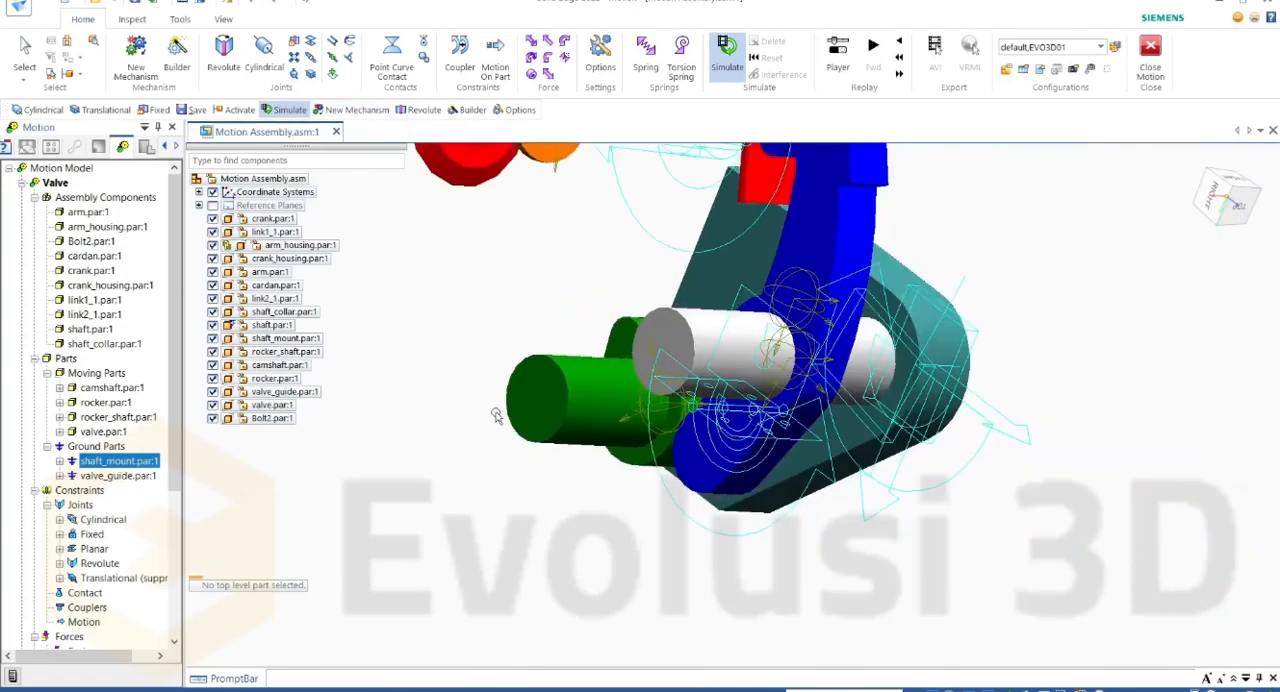
# Step: Make Cranck Slider the active mechanism with Valve collapsed in the motion model, and select its crank part
pyautogui.scroll(-6, 496, 415)
pyautogui.moveTo(720, 498); pyautogui.dragTo(664, 210, button='middle')
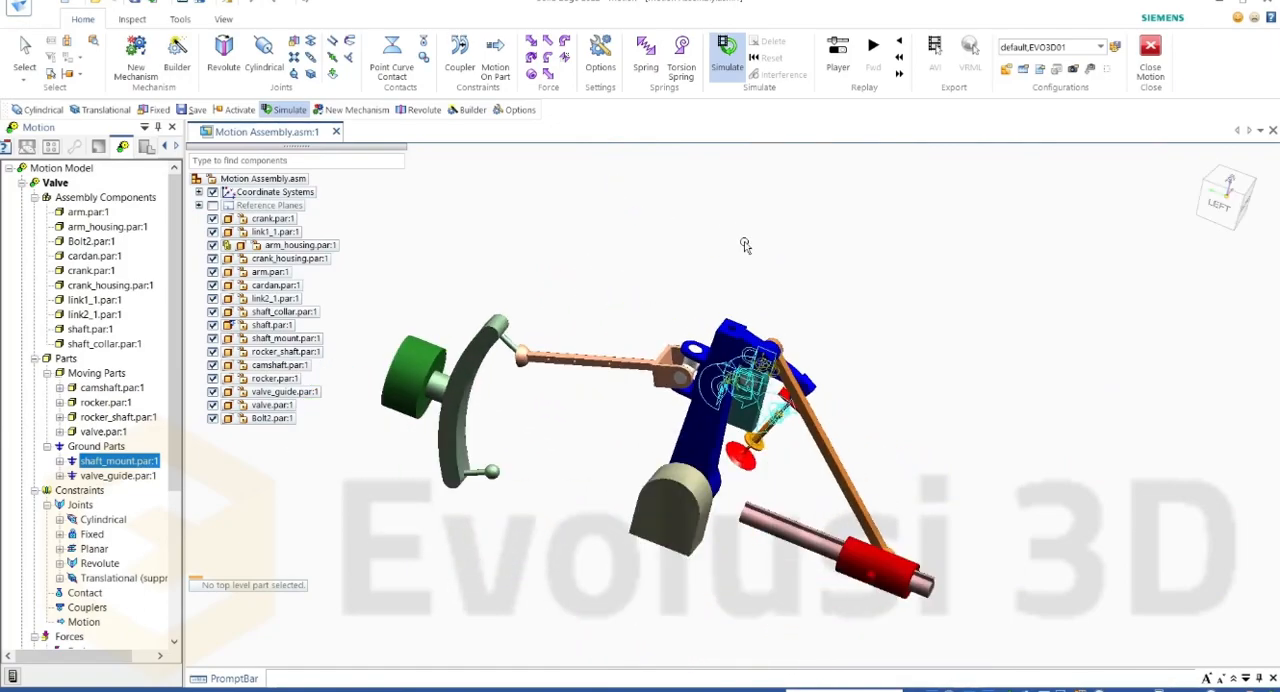
pyautogui.scroll(8, 616, 360)
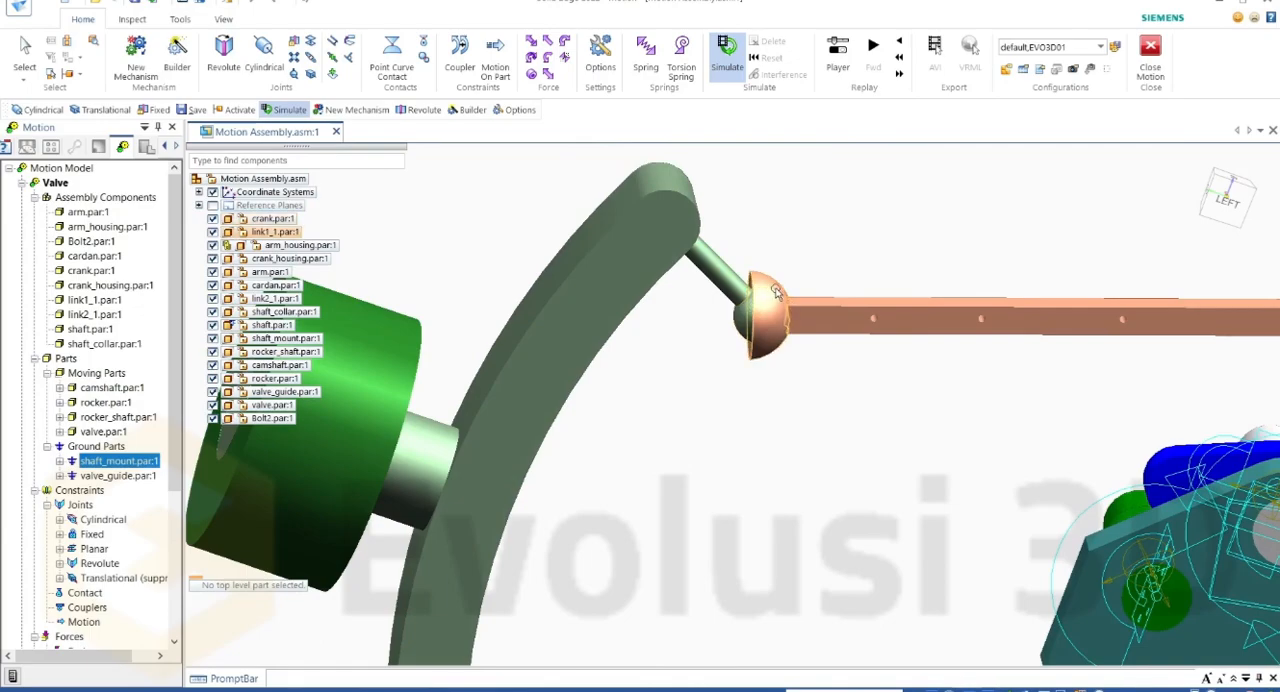
pyautogui.scroll(2, 756, 316)
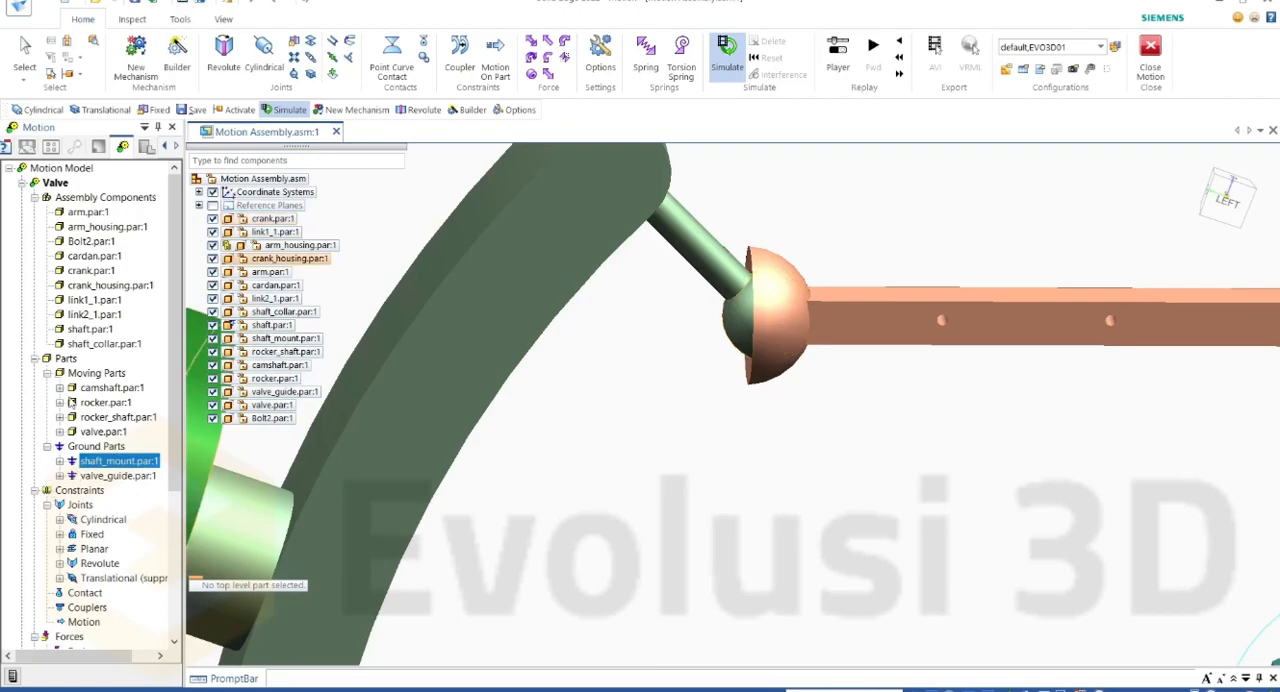
pyautogui.click(22, 184)
pyautogui.click(22, 198)
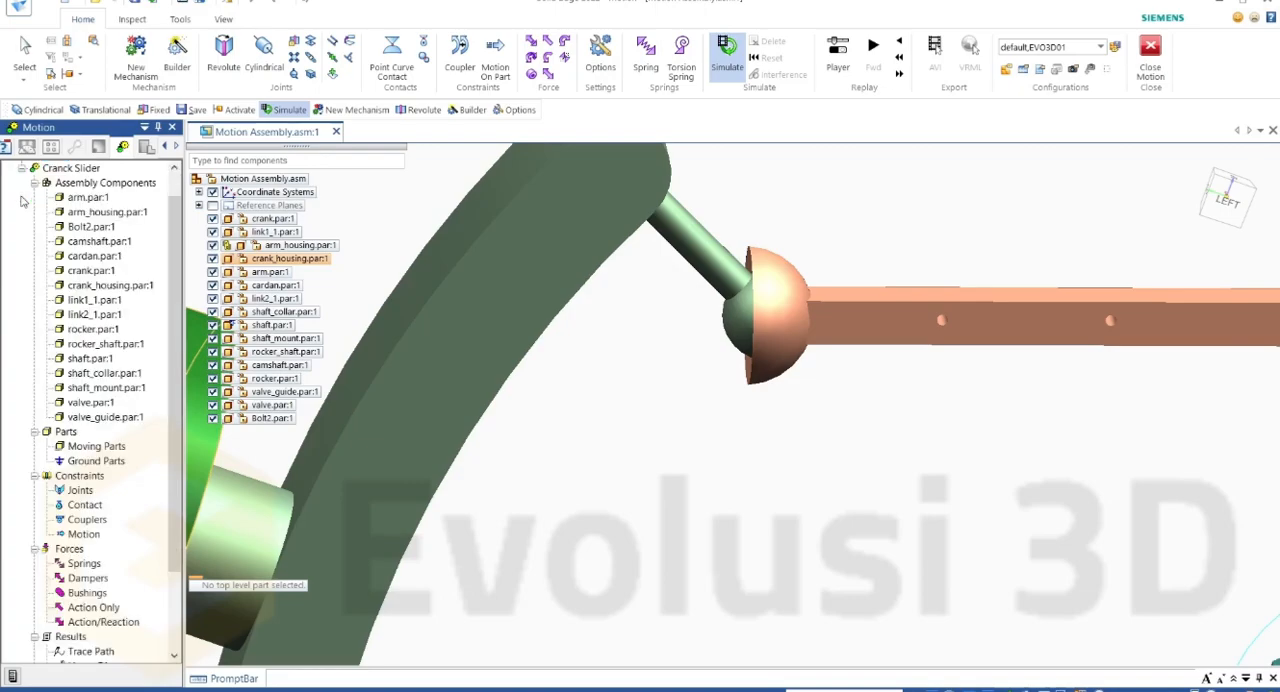
pyautogui.scroll(1, 36, 201)
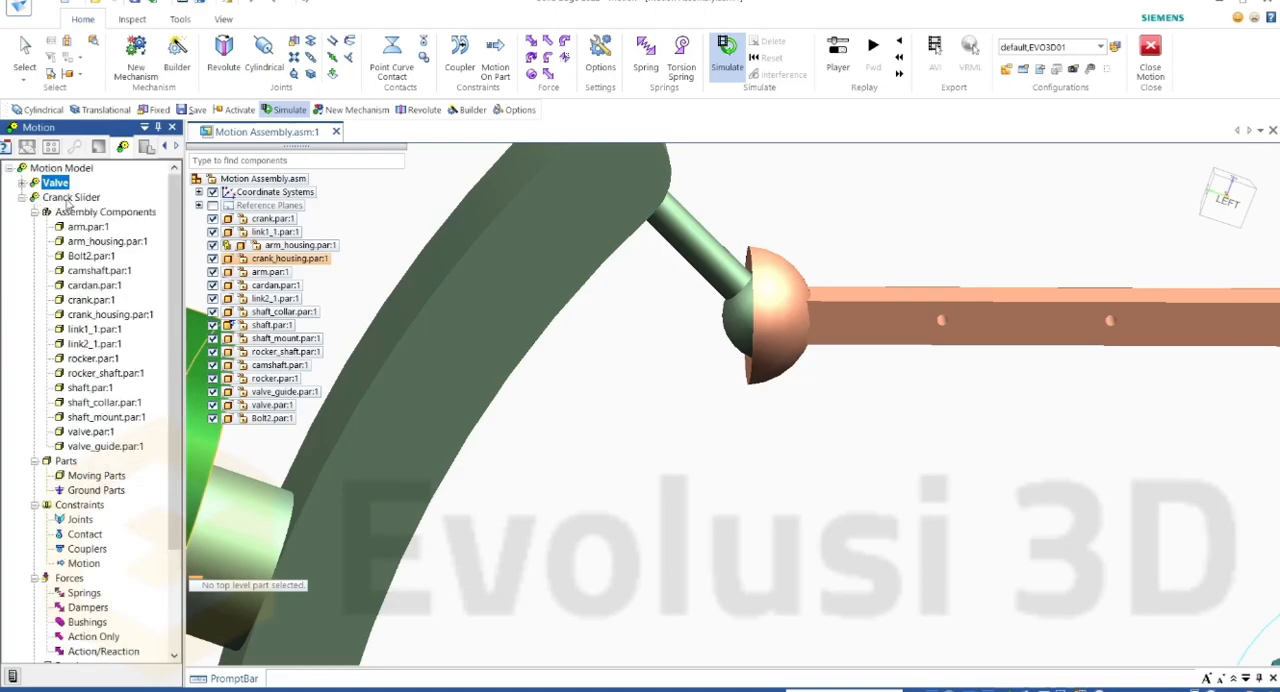
pyautogui.click(68, 198)
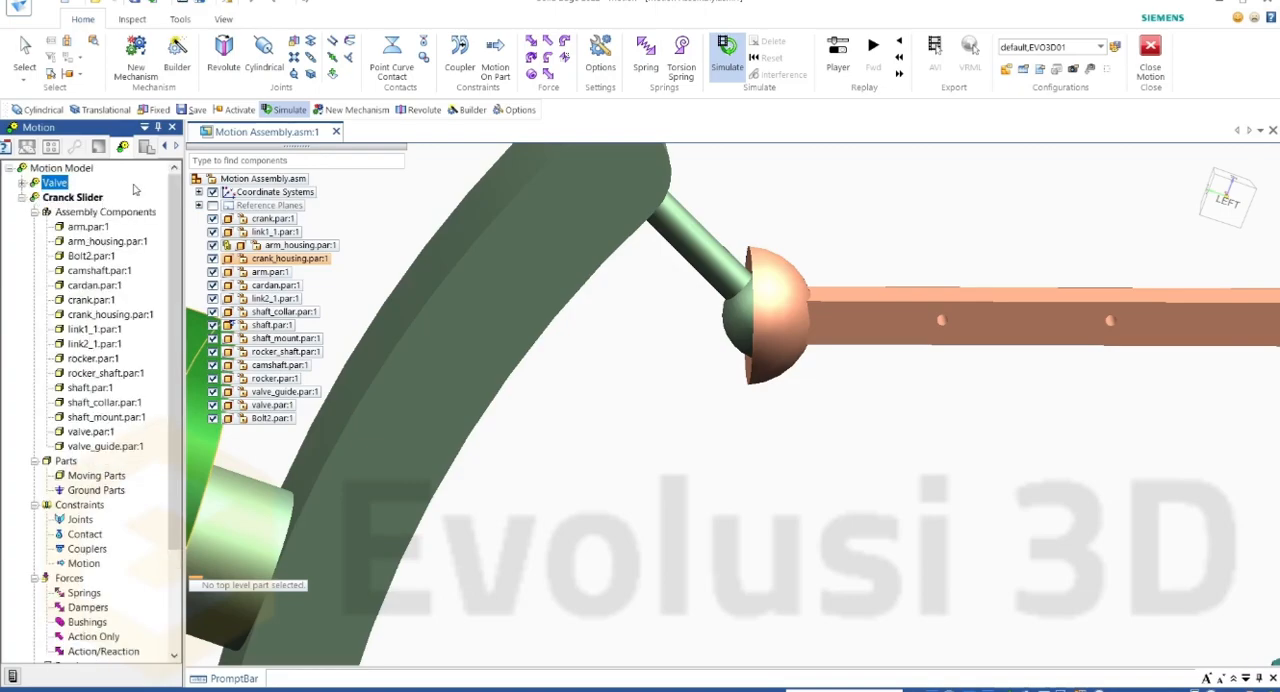
pyautogui.click(500, 277)
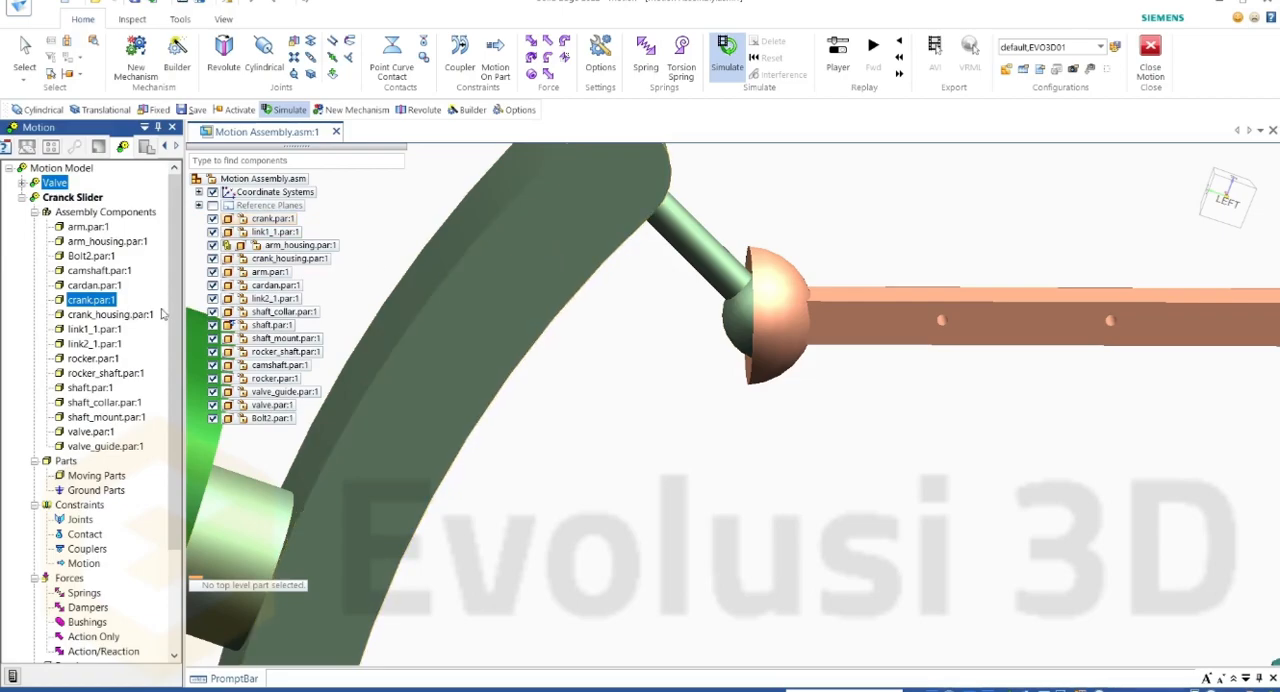
# Step: Define crank.par as a ground part and link1_1.par as a moving part, and select the joint between them for inspection
pyautogui.rightClick(94, 303)
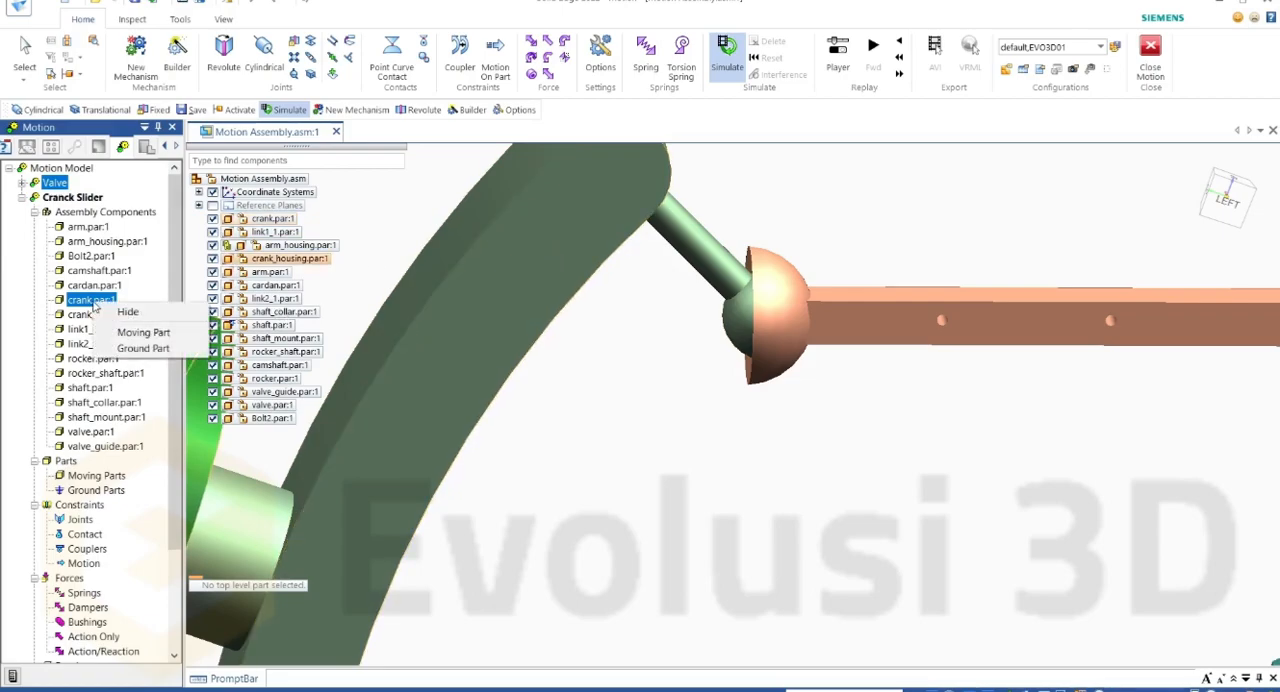
pyautogui.click(143, 349)
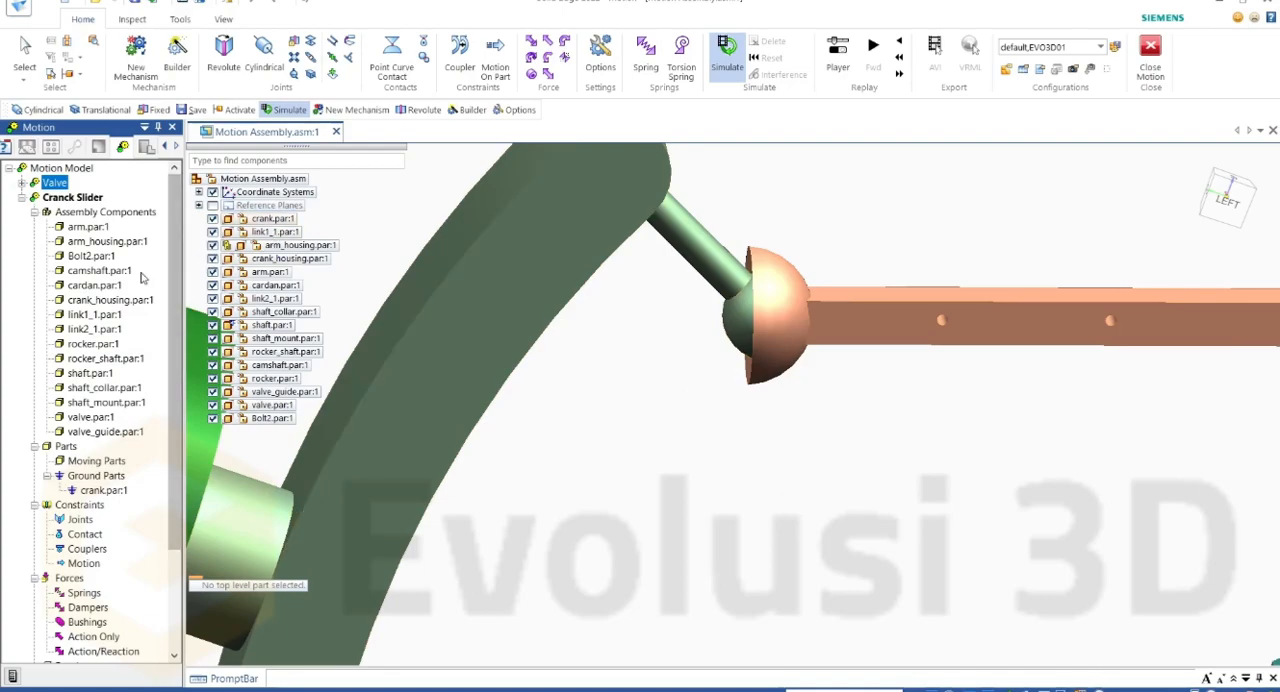
pyautogui.rightClick(90, 318)
pyautogui.click(139, 344)
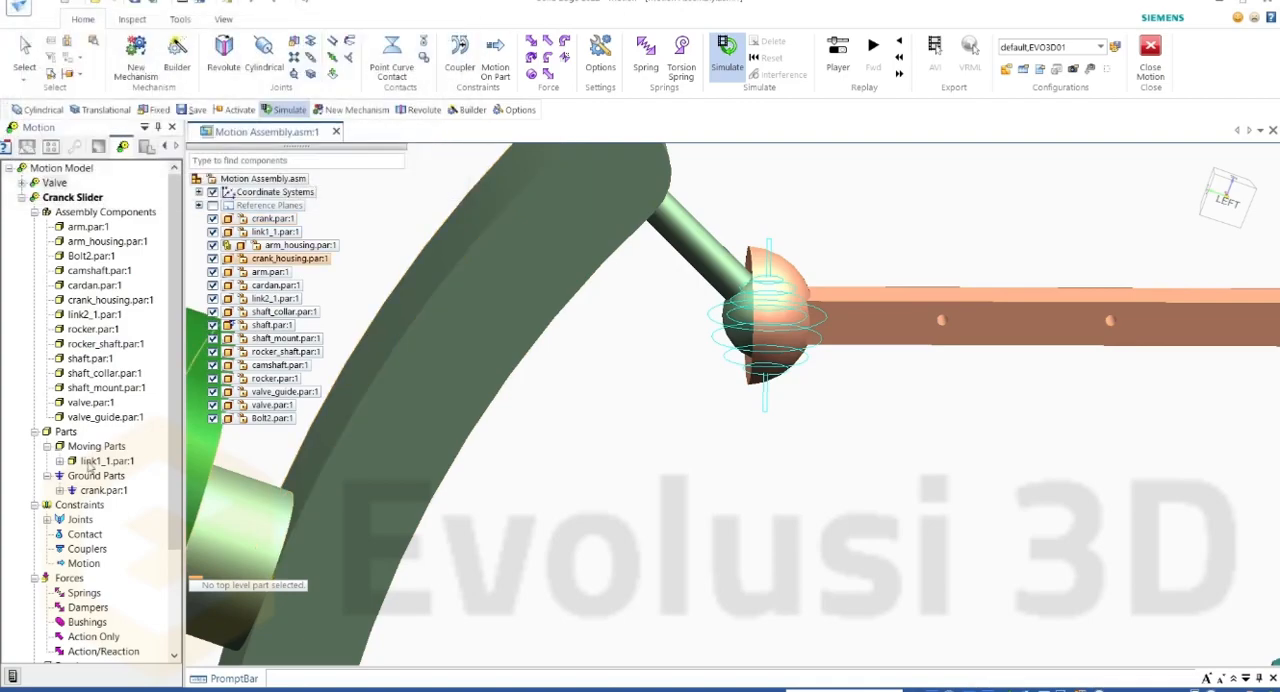
pyautogui.click(47, 520)
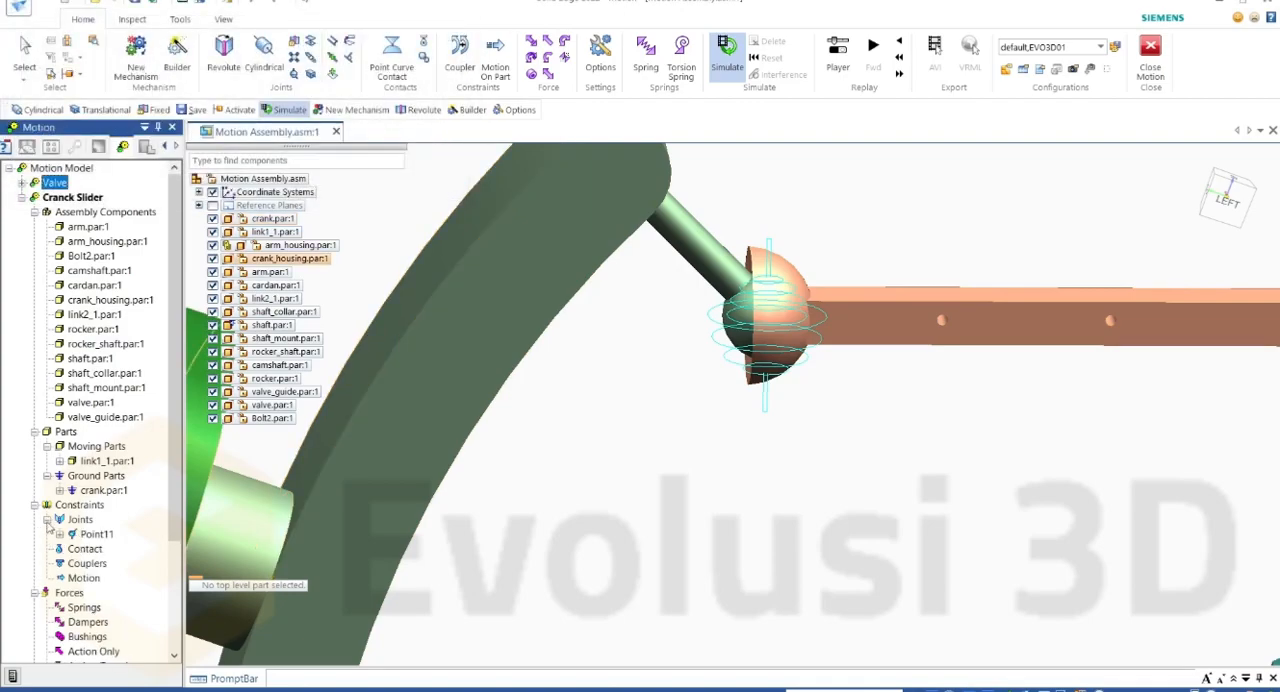
pyautogui.click(97, 536)
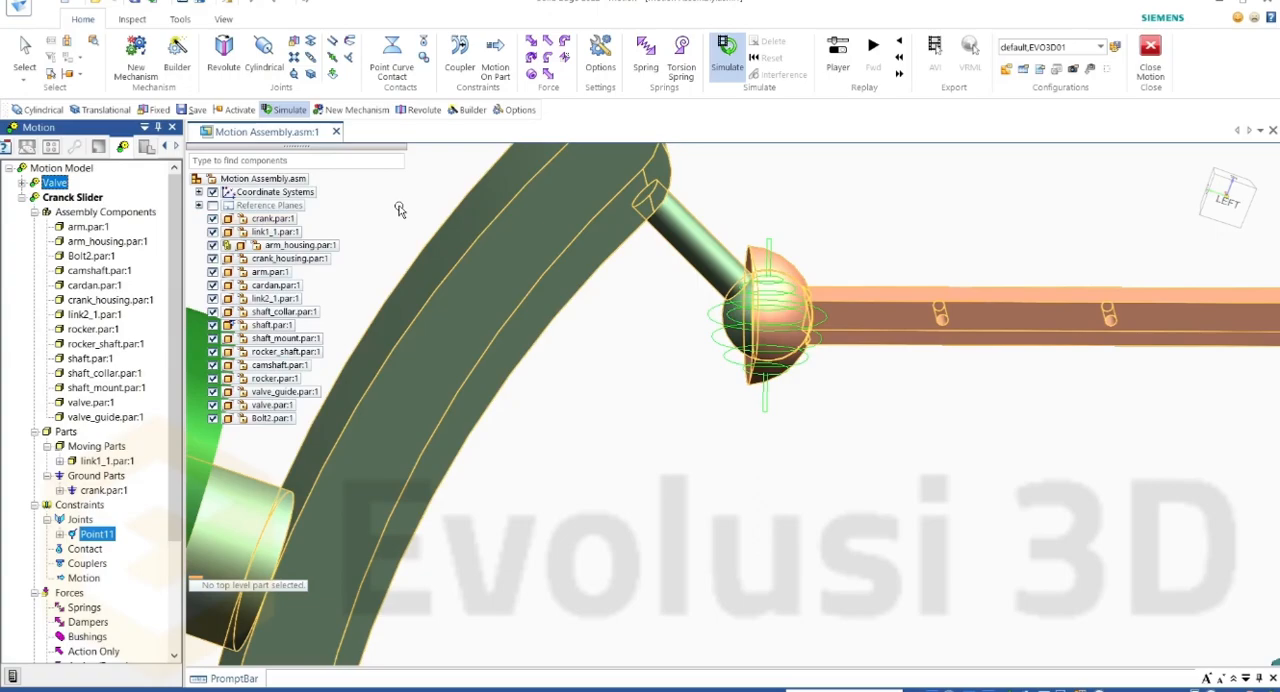
# Step: Insert a user-defined spherical joint with the crank as first component and link1_1 as second component
pyautogui.click(295, 75)
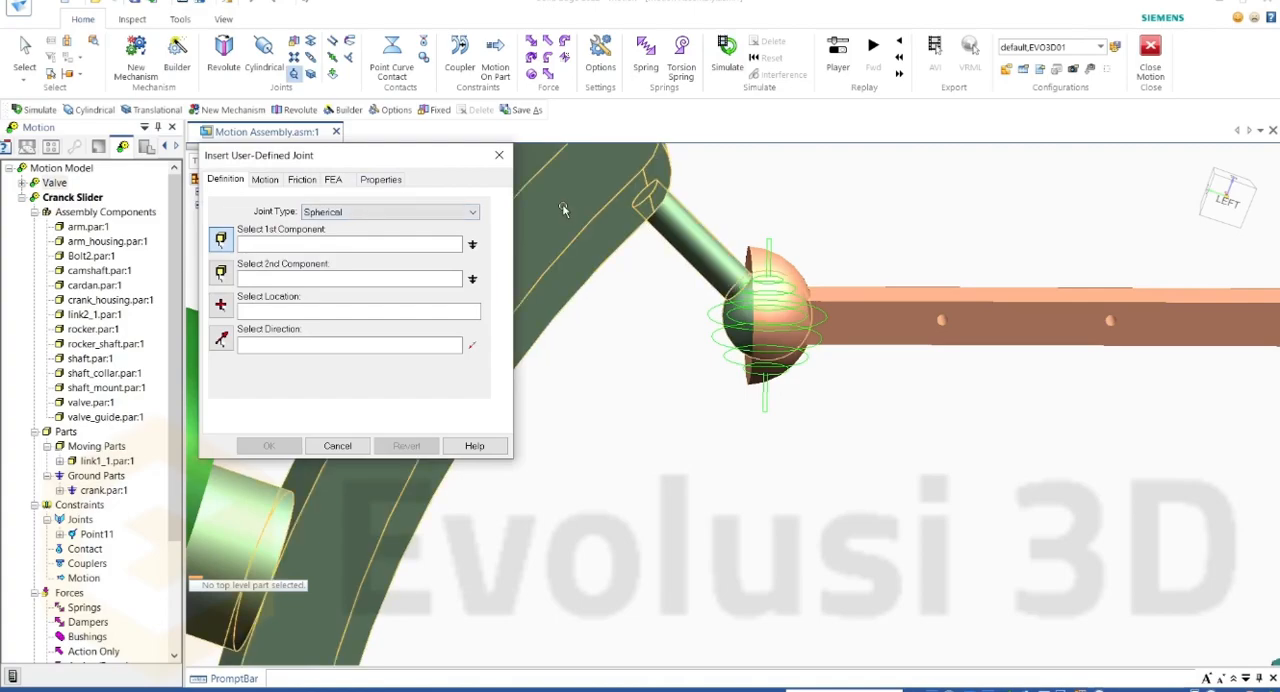
pyautogui.click(562, 206)
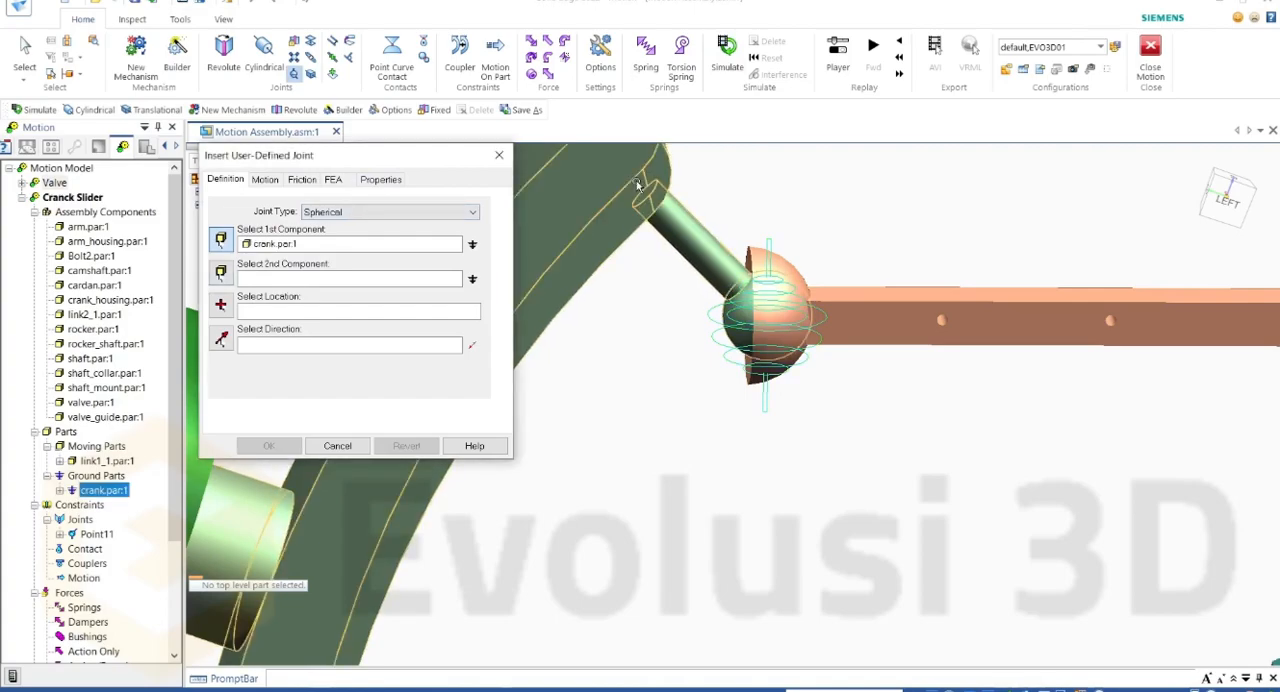
pyautogui.click(866, 318)
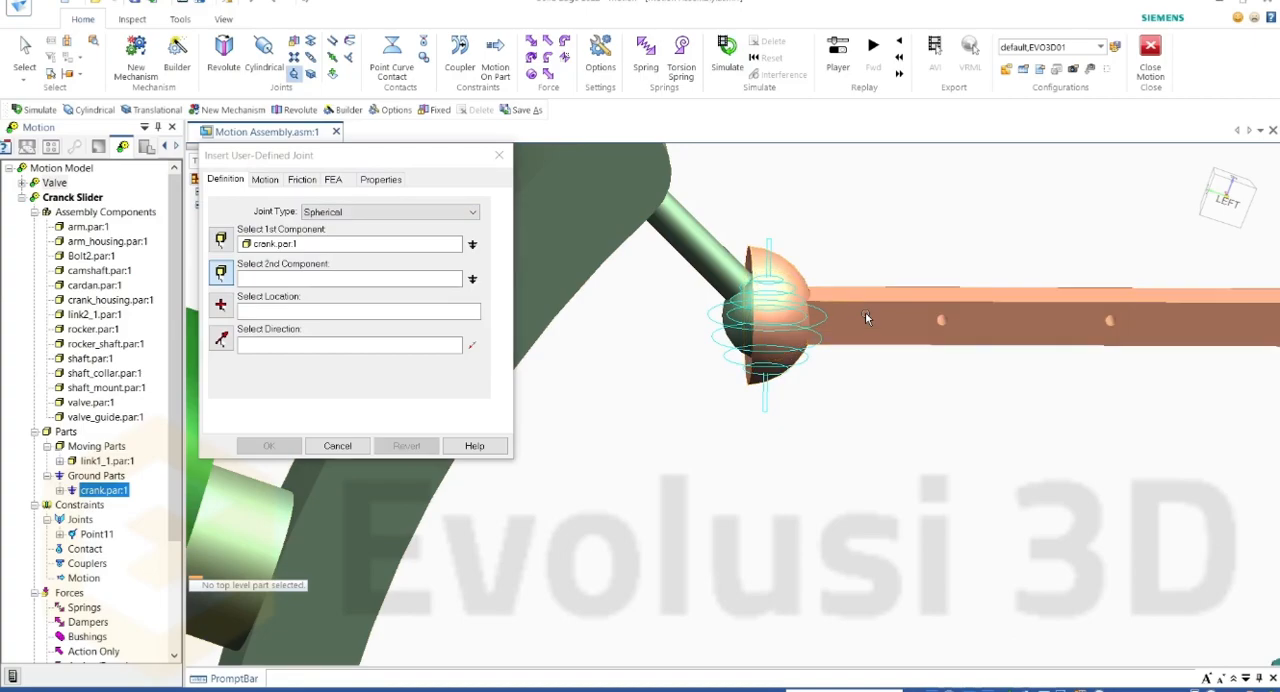
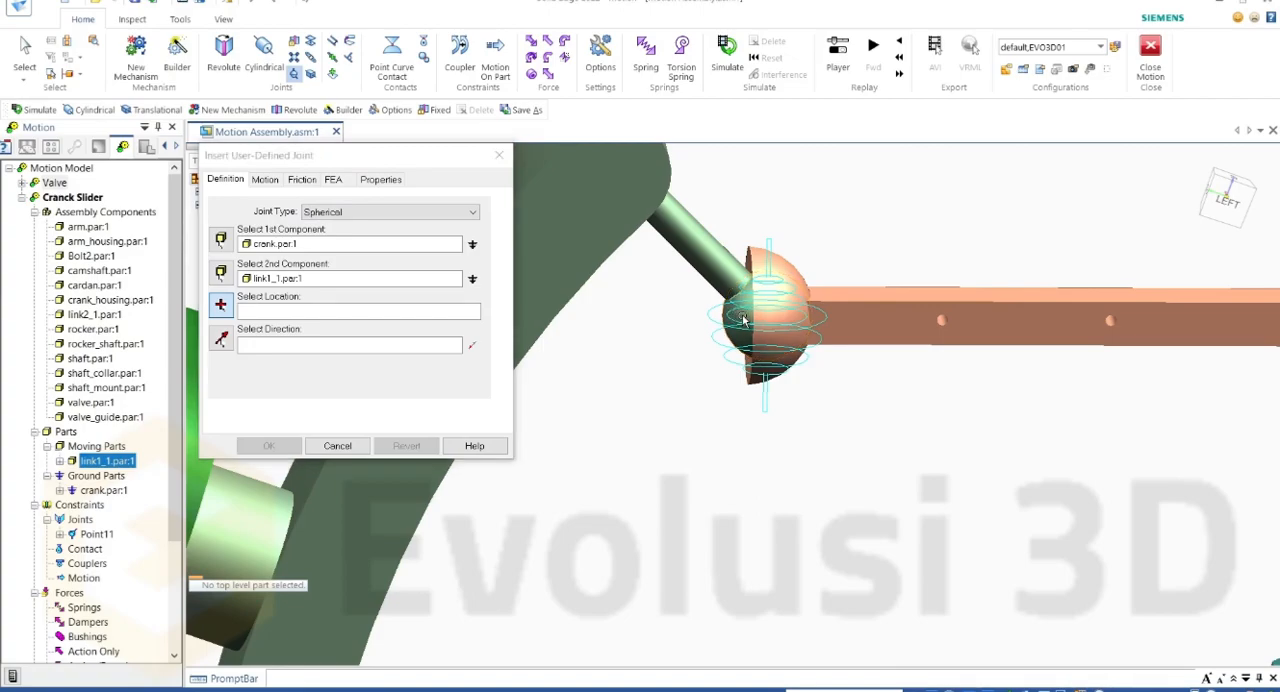
# Step: Locate the spherical joint at the crank's ball, take its direction from link1_1's edge, and set the Rotate X motion type to Velocity
pyautogui.click(742, 319)
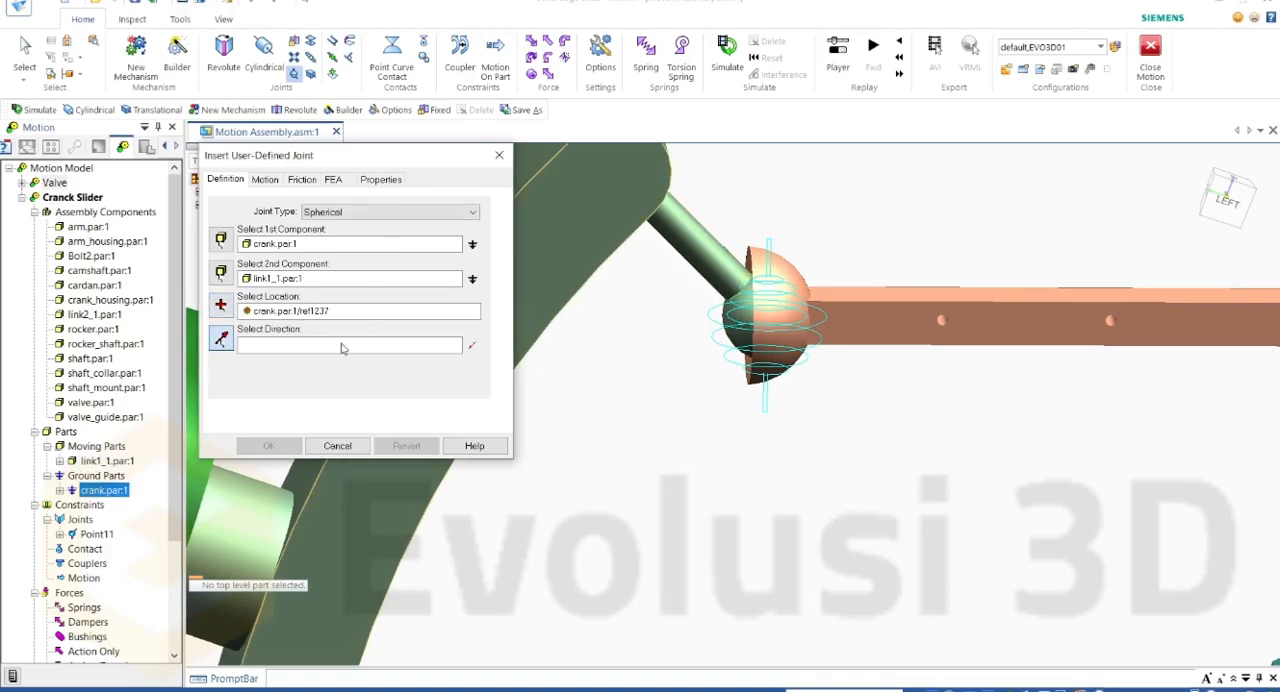
pyautogui.click(830, 297)
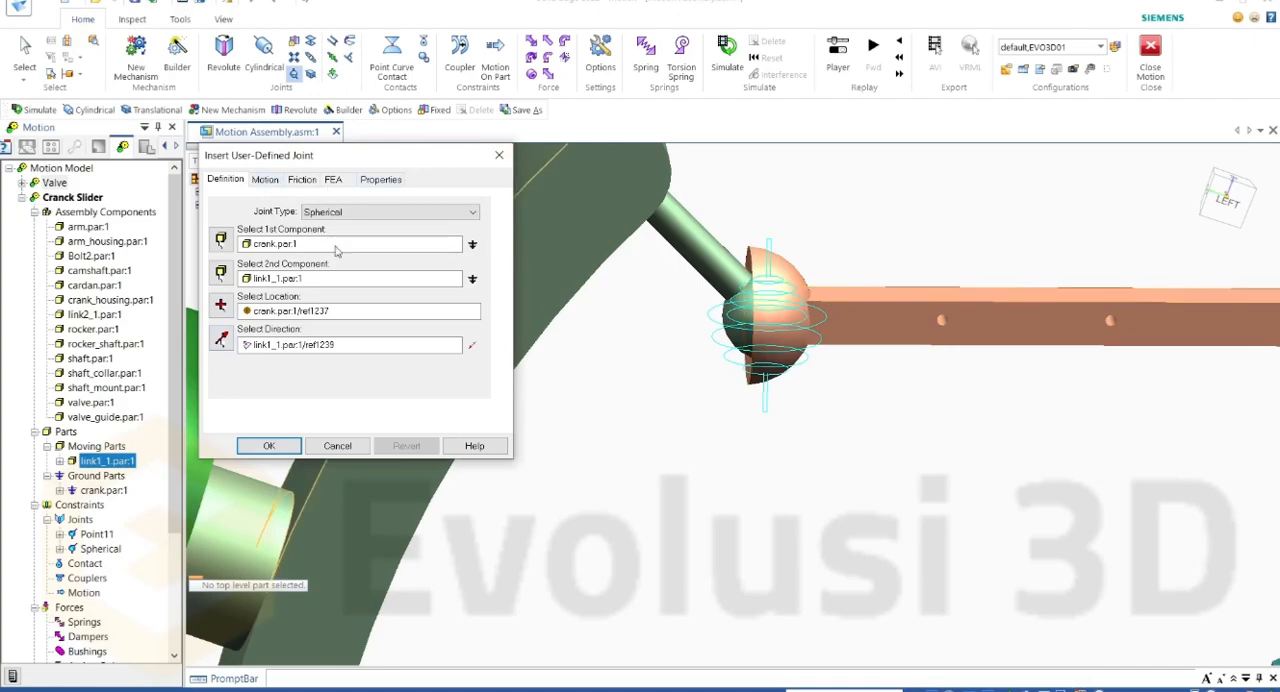
pyautogui.click(268, 181)
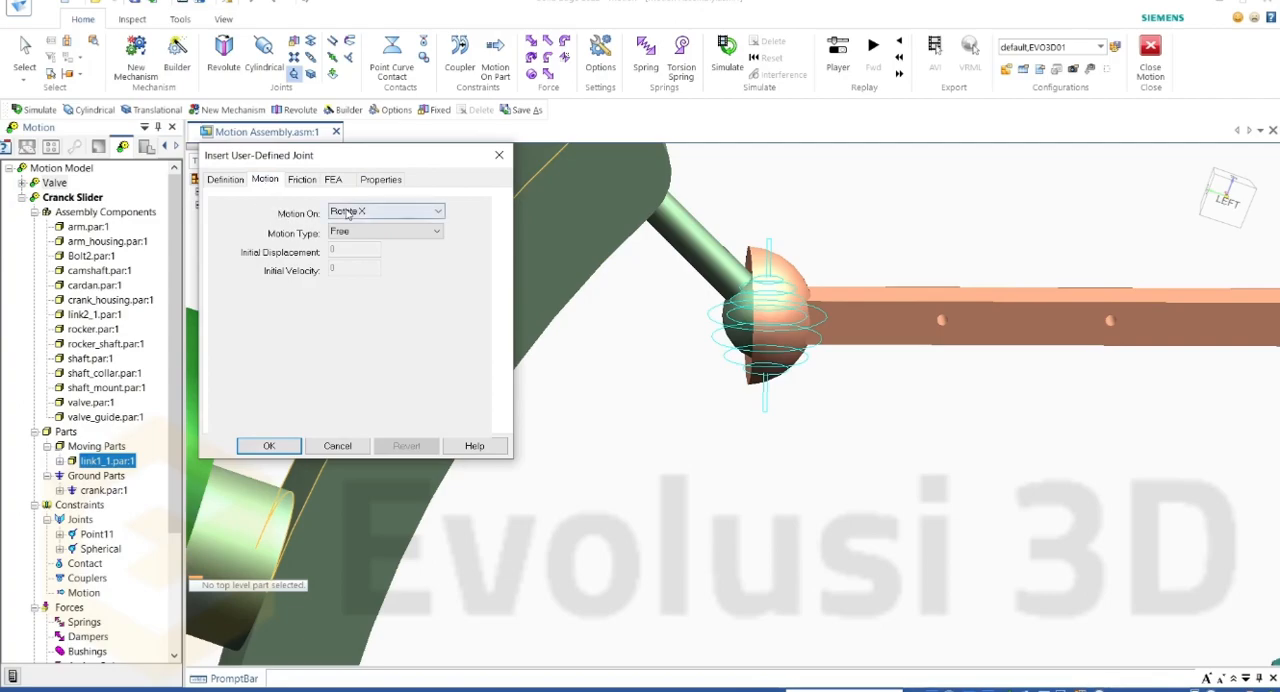
pyautogui.click(385, 211)
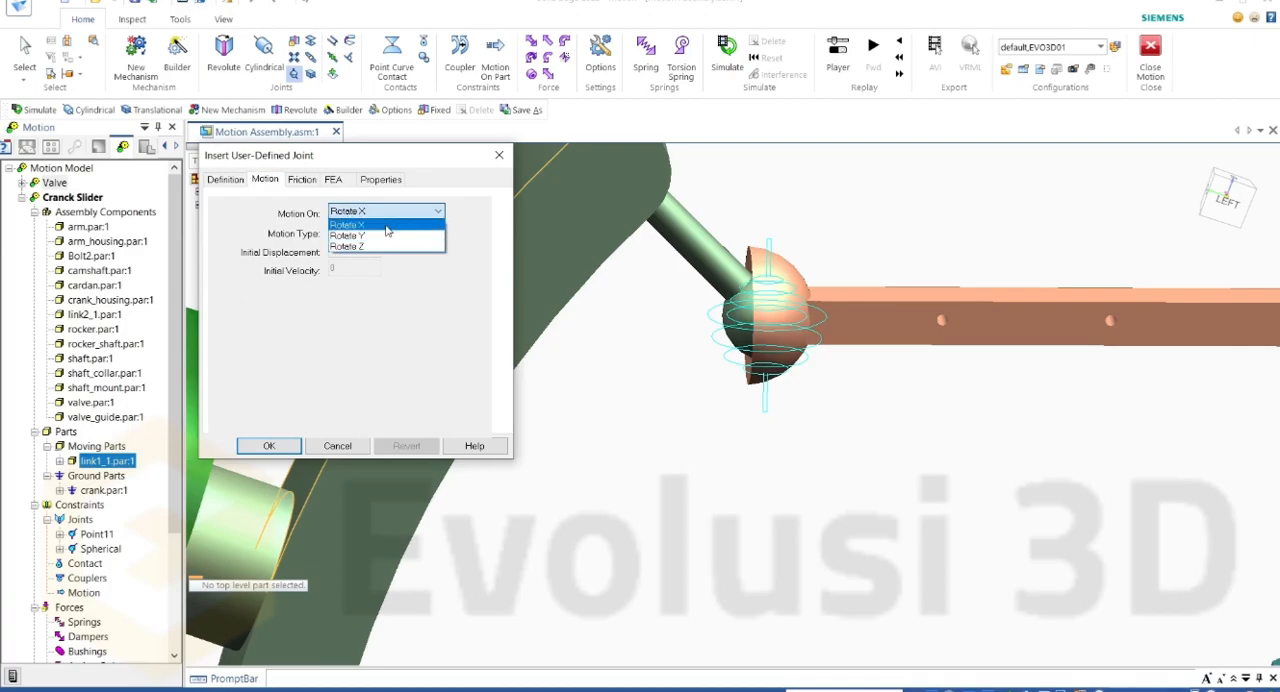
pyautogui.click(386, 227)
pyautogui.click(414, 233)
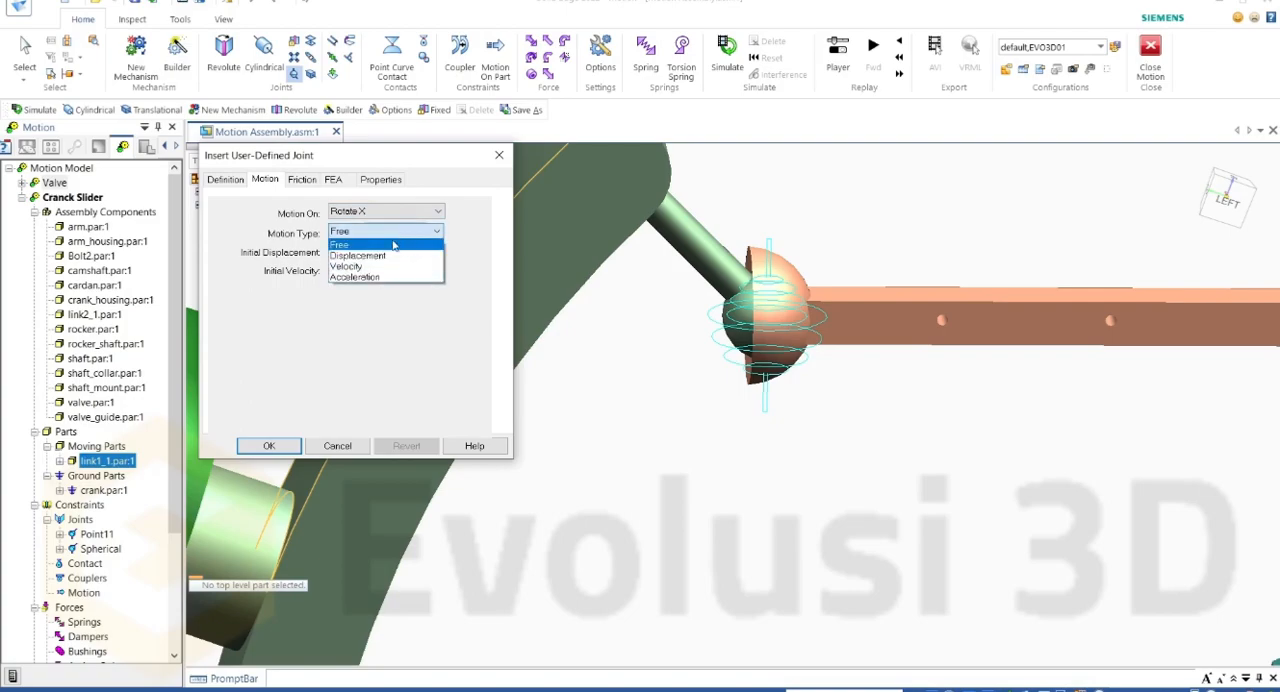
pyautogui.click(362, 267)
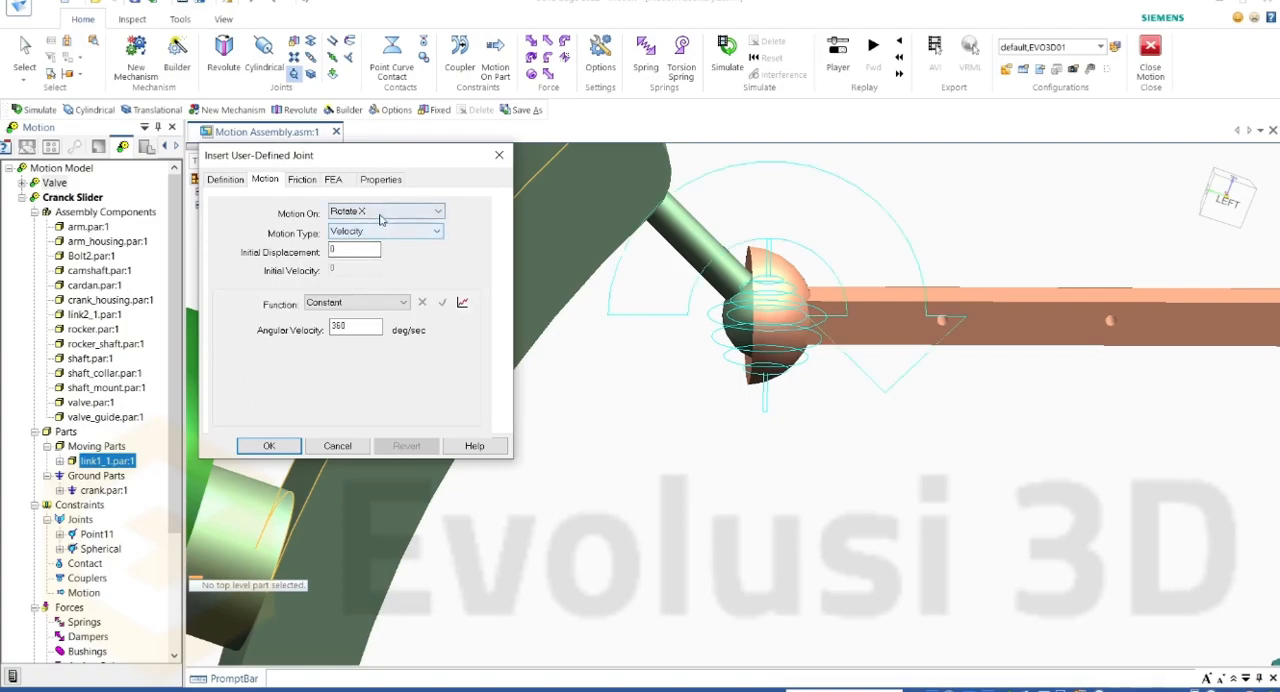
# Step: Set Velocity motion on the spherical joint's Rotate Y and Rotate Z, and accept the joint definition
pyautogui.click(385, 212)
pyautogui.click(373, 237)
pyautogui.click(378, 232)
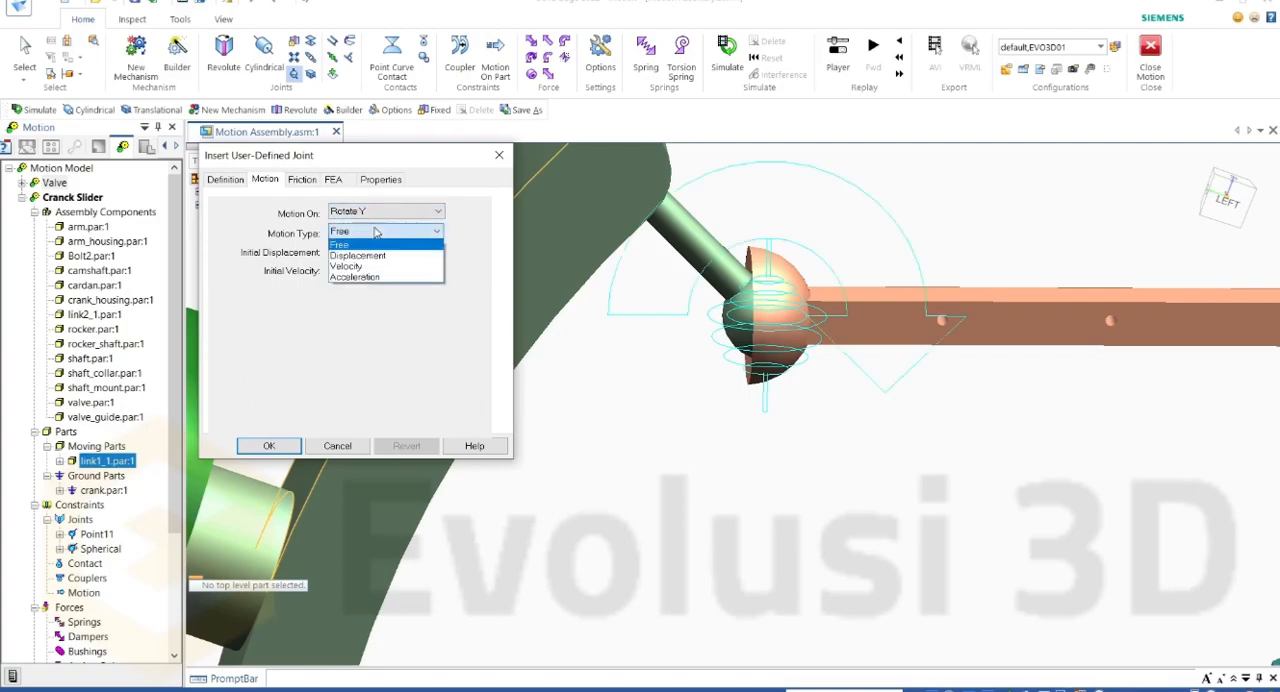
pyautogui.click(370, 267)
pyautogui.click(378, 212)
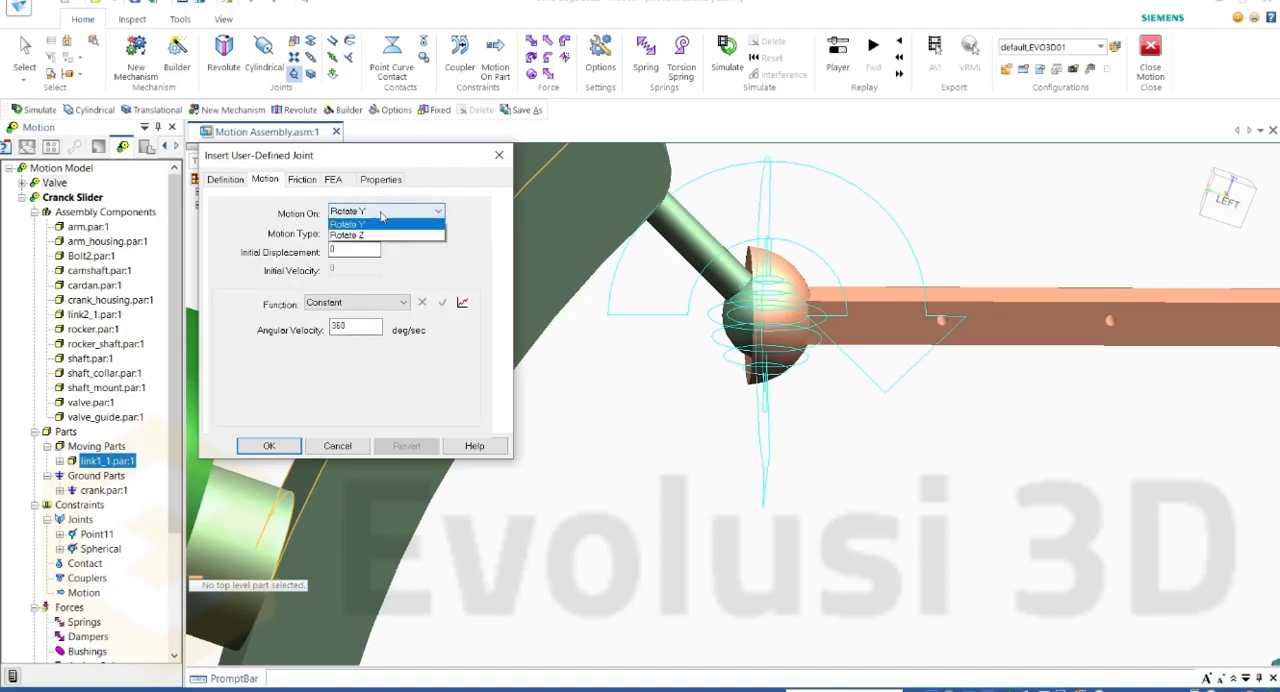
pyautogui.click(367, 247)
pyautogui.click(380, 232)
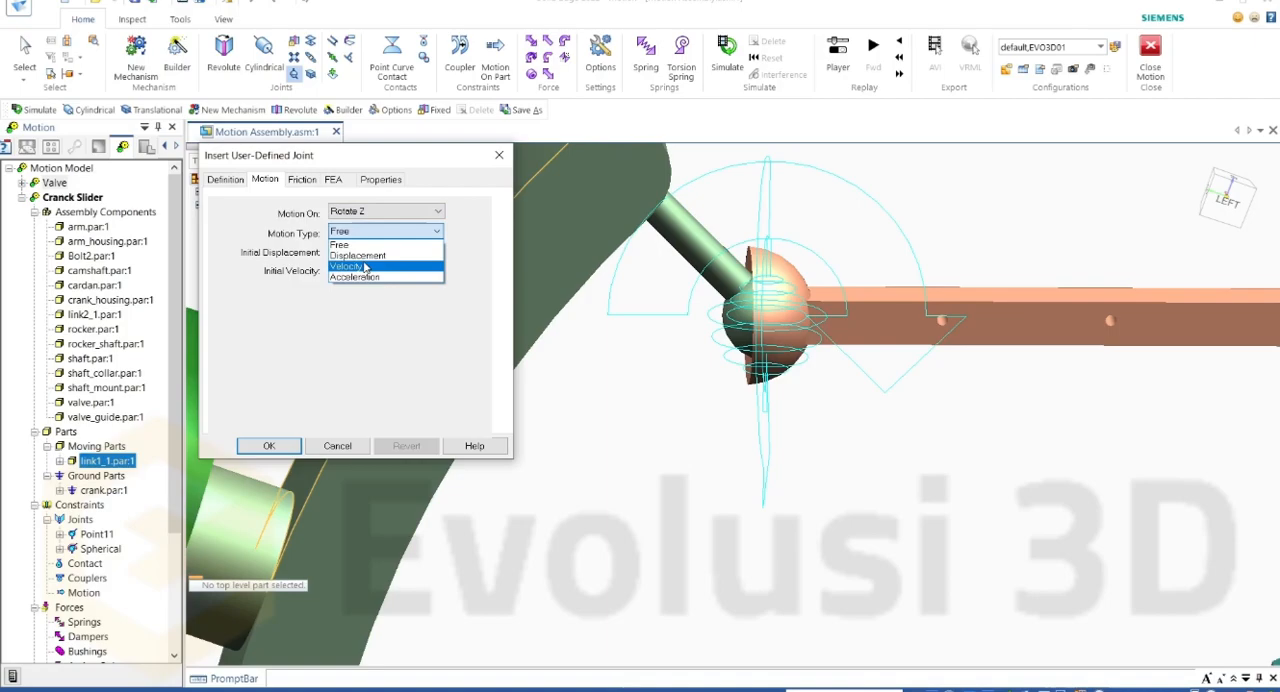
pyautogui.click(366, 268)
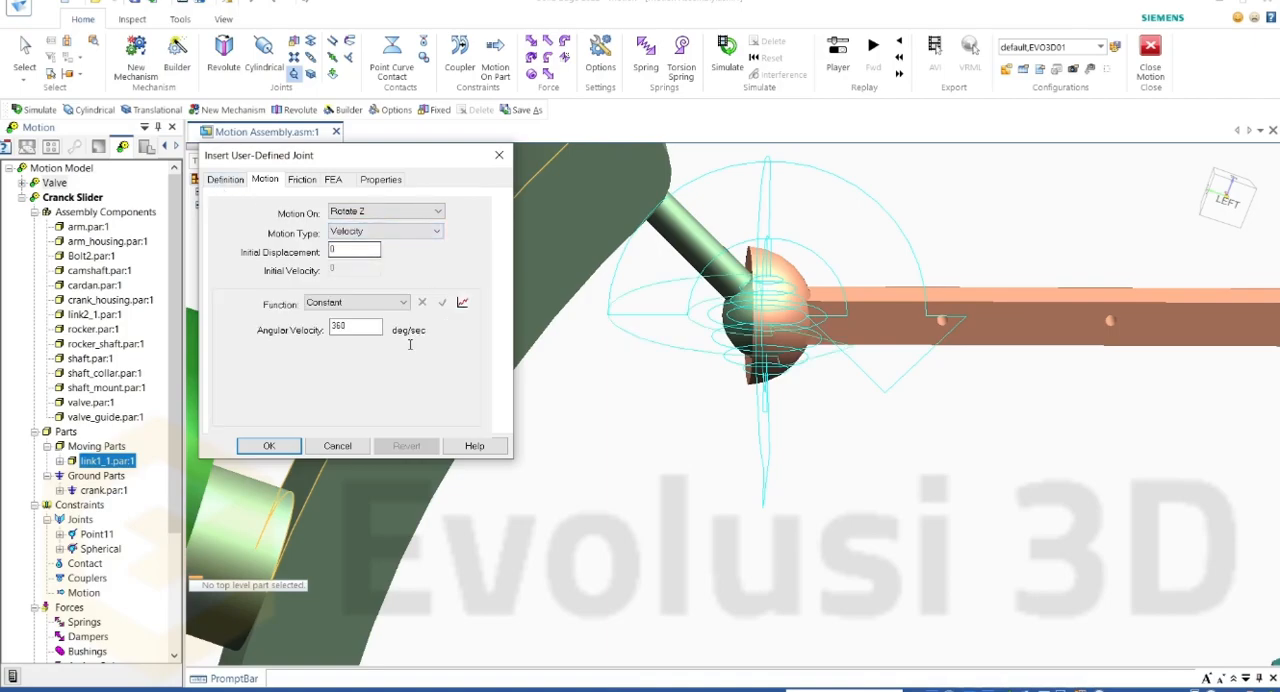
pyautogui.click(269, 447)
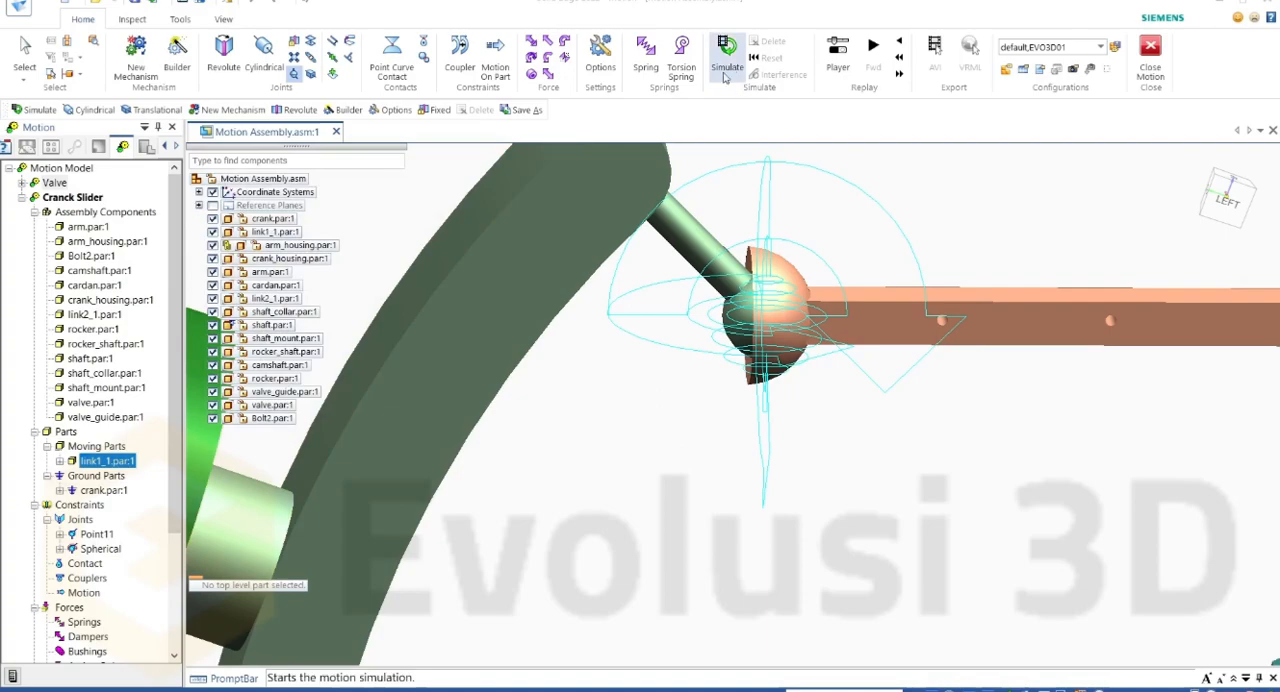
# Step: Simulate the Cranck Slider mechanism, dismiss the motion messages, and examine link1_1's movement around the crank's ball
pyautogui.scroll(2, 567, 366)
pyautogui.scroll(-3, 590, 355)
pyautogui.scroll(1, 660, 285)
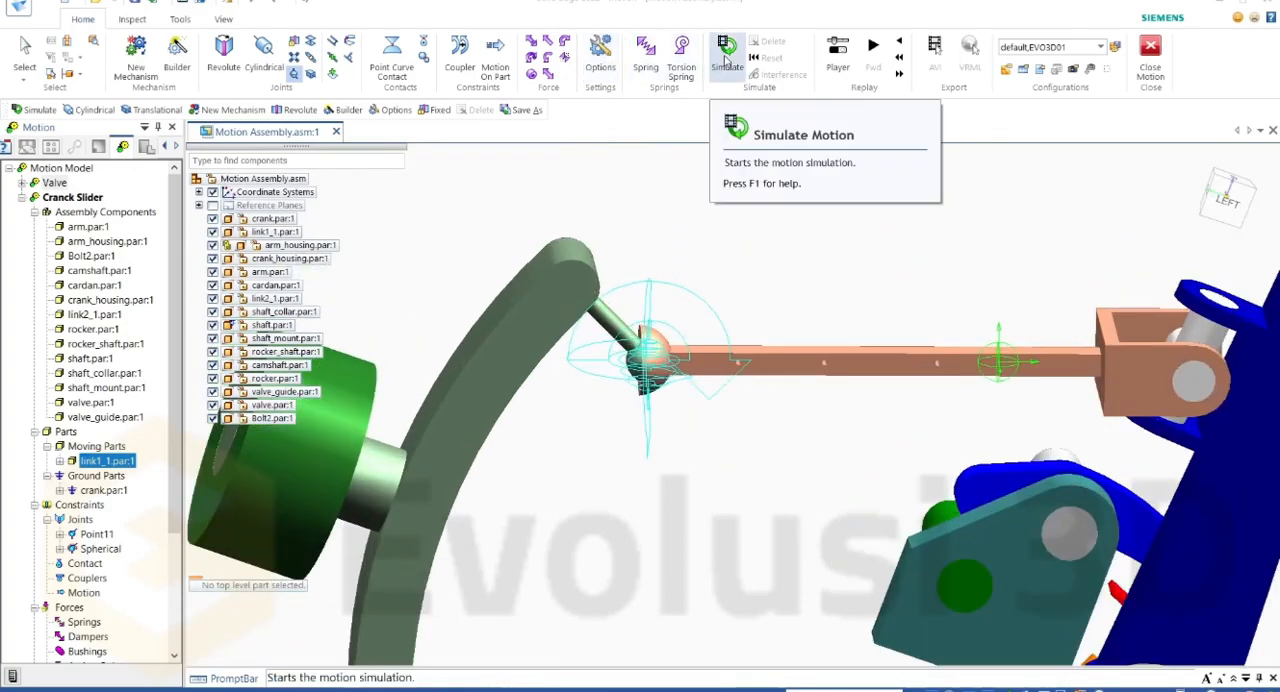
pyautogui.click(727, 62)
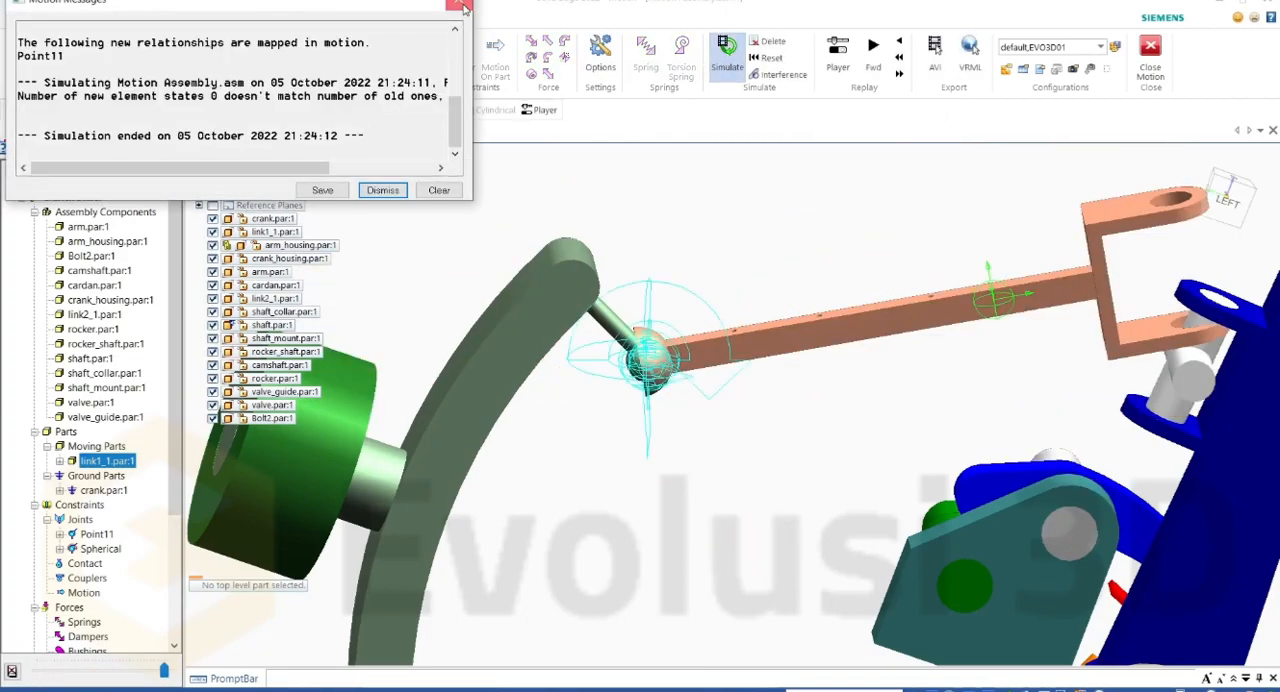
pyautogui.click(460, 6)
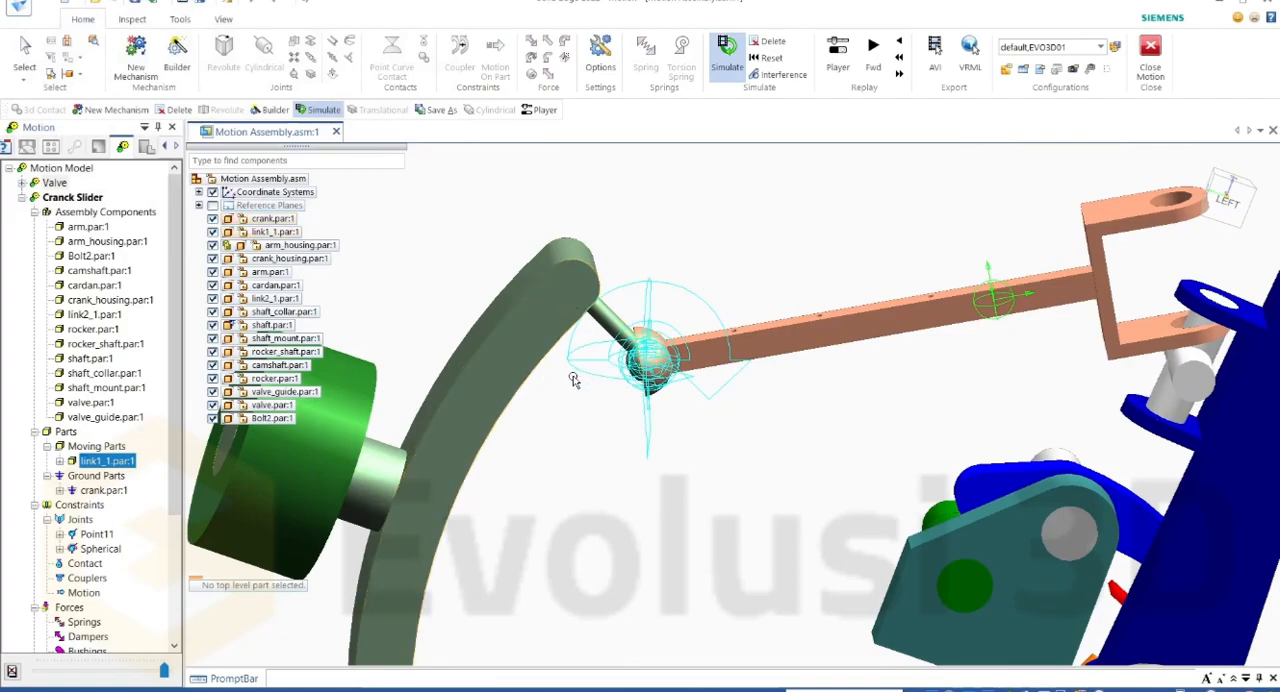
pyautogui.scroll(-1, 660, 375)
pyautogui.scroll(4, 650, 360)
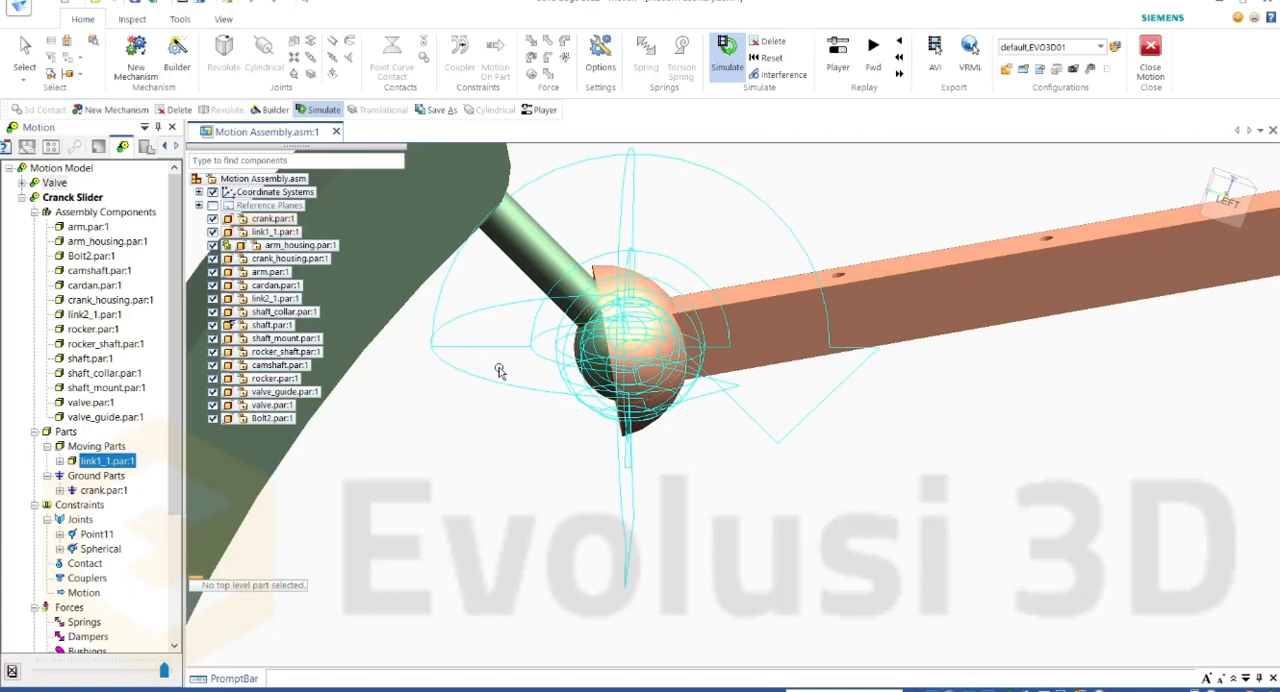
# Step: Delete the simulation results and remove the Spherical joint from the Cranck Slider mechanism
pyautogui.click(763, 41)
pyautogui.click(654, 389)
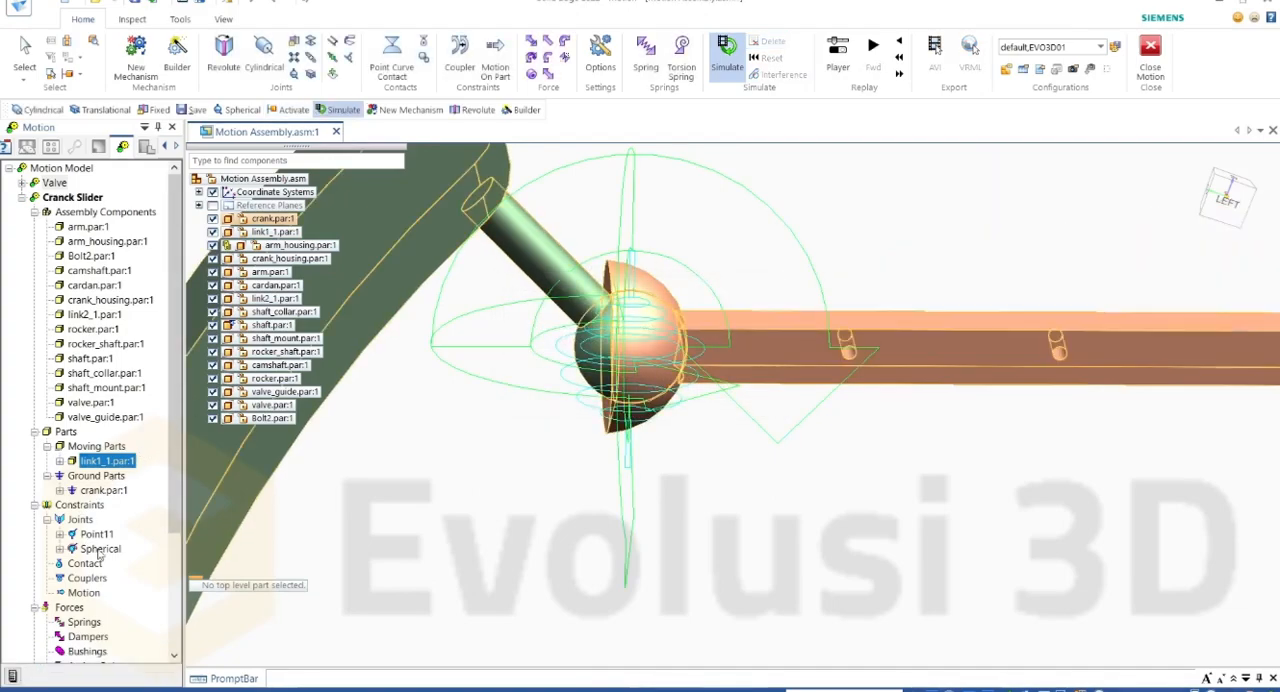
pyautogui.click(100, 549)
pyautogui.press('Delete')
pyautogui.click(659, 416)
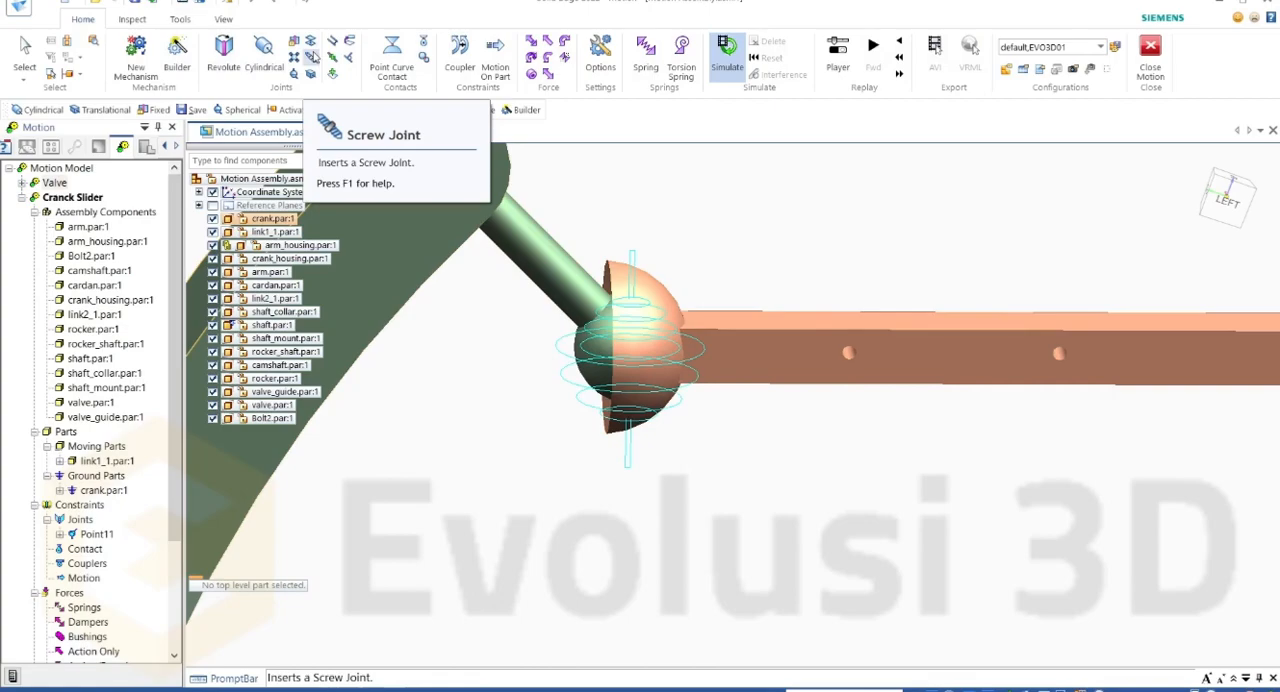
# Step: Try to insert a user-defined screw joint with Bolt2.par as its first component, and close the joint definition
pyautogui.scroll(-8, 815, 512)
pyautogui.moveTo(815, 512); pyautogui.dragTo(982, 491, button='middle')
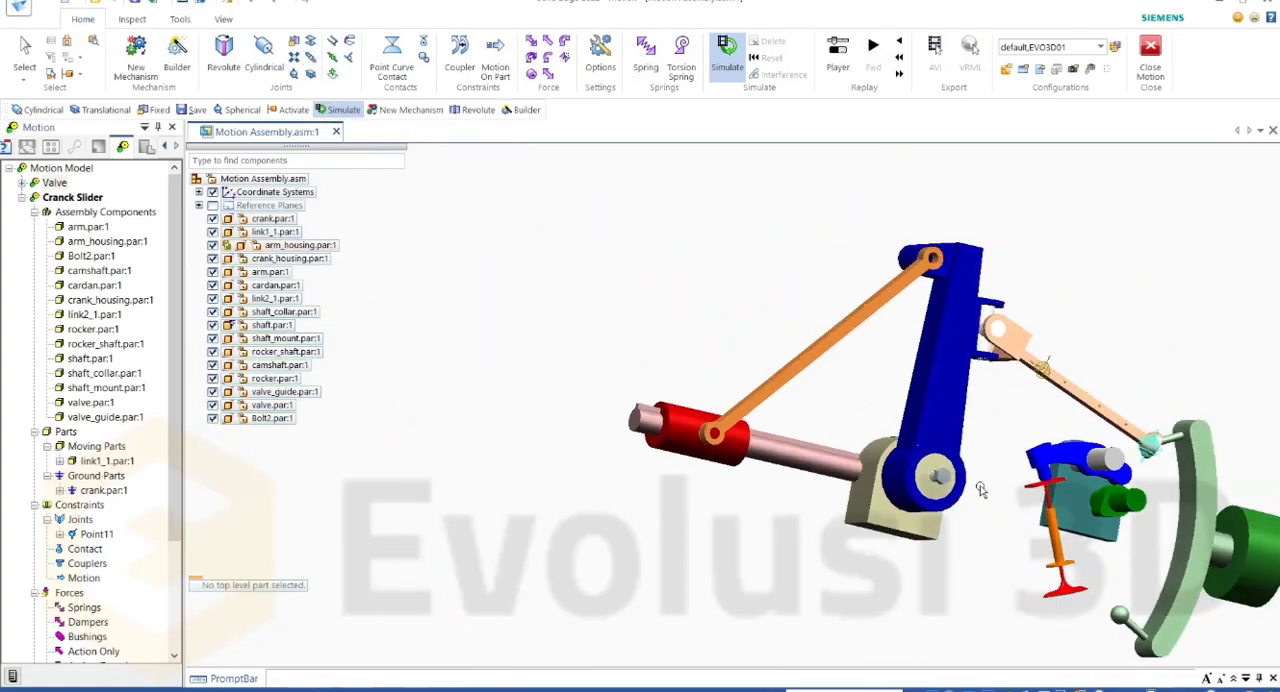
pyautogui.scroll(5, 982, 491)
pyautogui.scroll(-4, 940, 505)
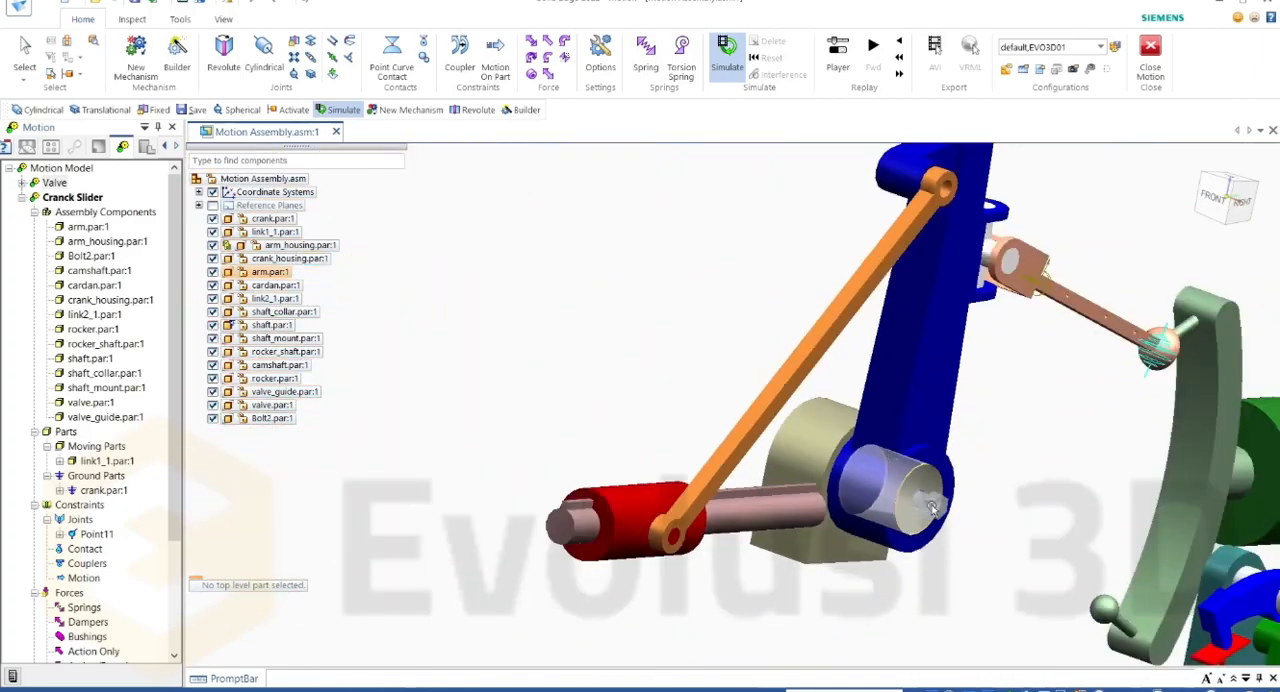
pyautogui.scroll(5, 932, 508)
pyautogui.moveTo(986, 517); pyautogui.dragTo(897, 422, button='middle')
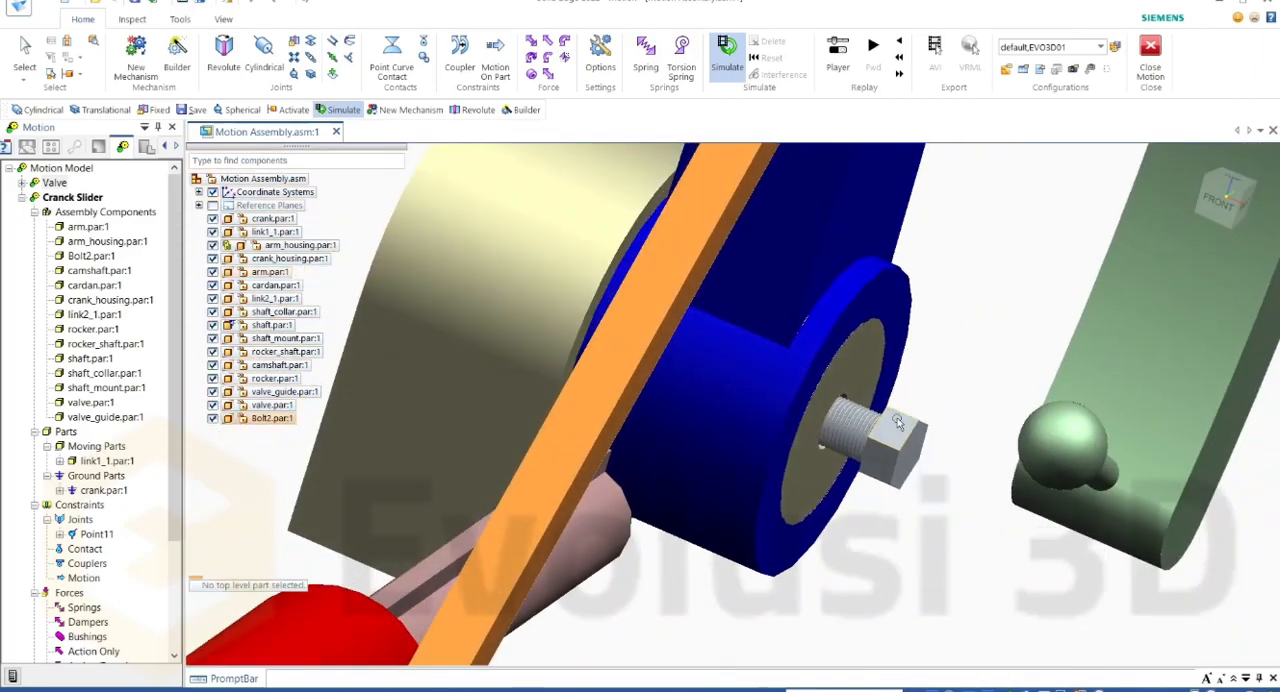
pyautogui.scroll(3, 897, 422)
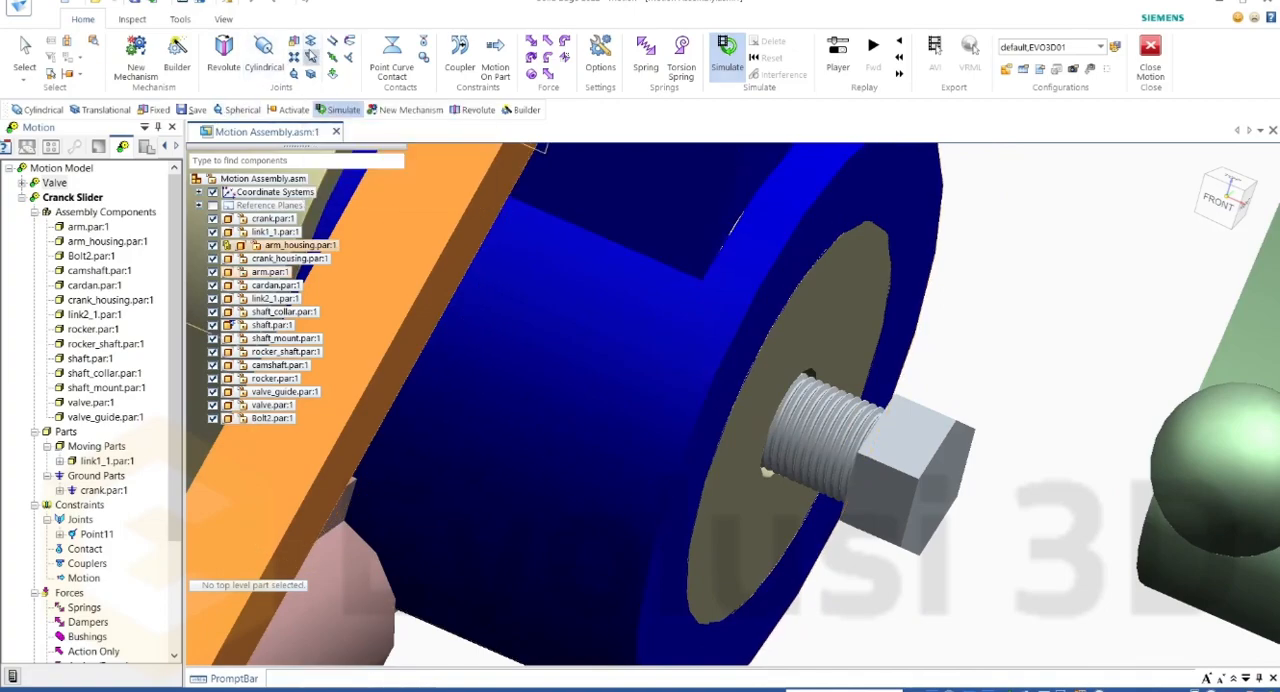
pyautogui.click(310, 55)
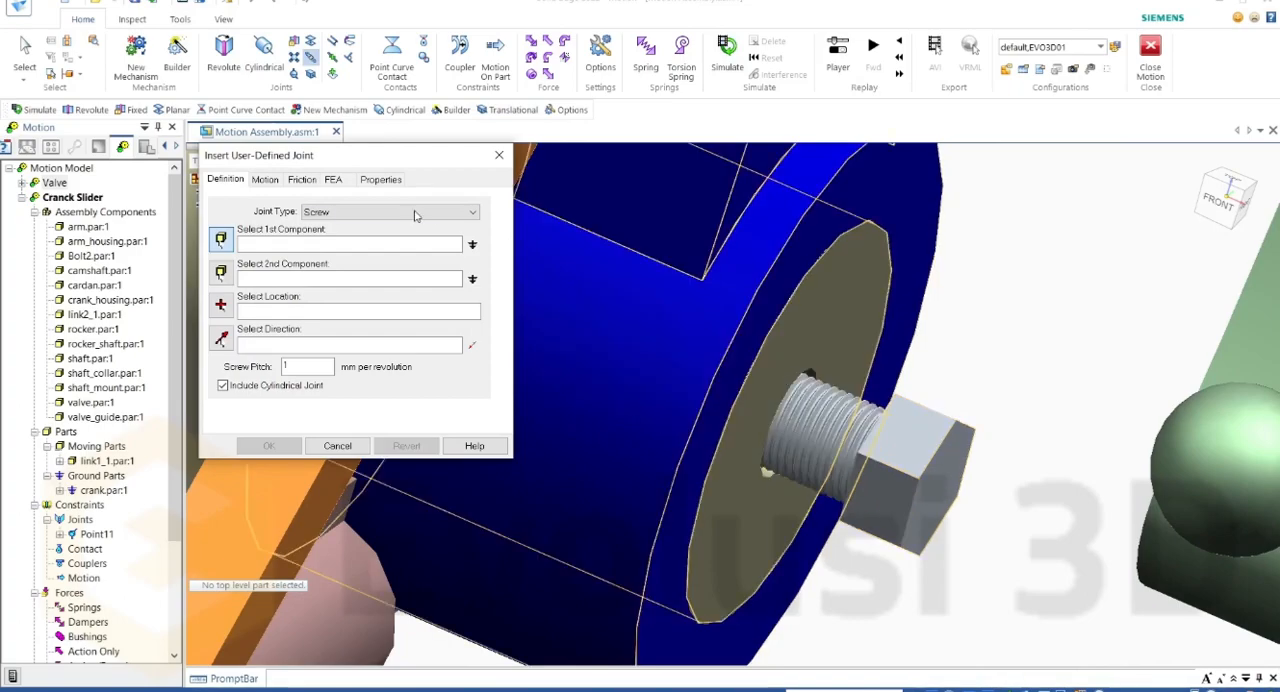
pyautogui.click(899, 491)
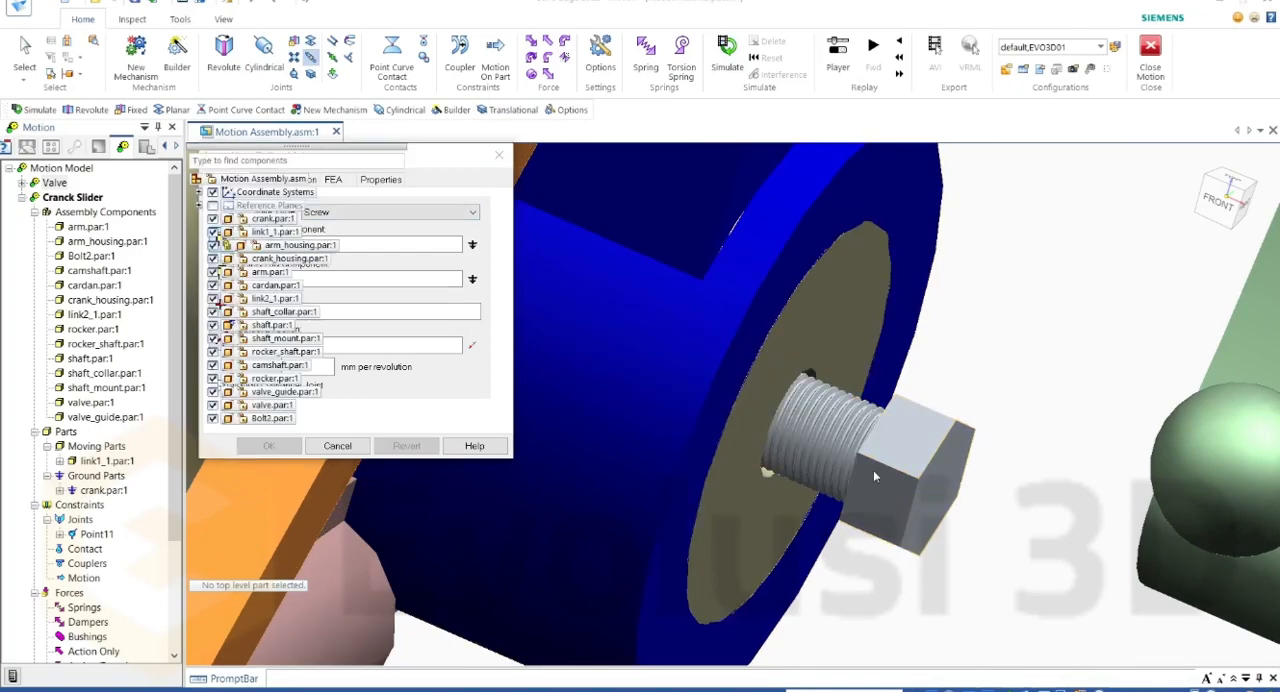
pyautogui.click(733, 418)
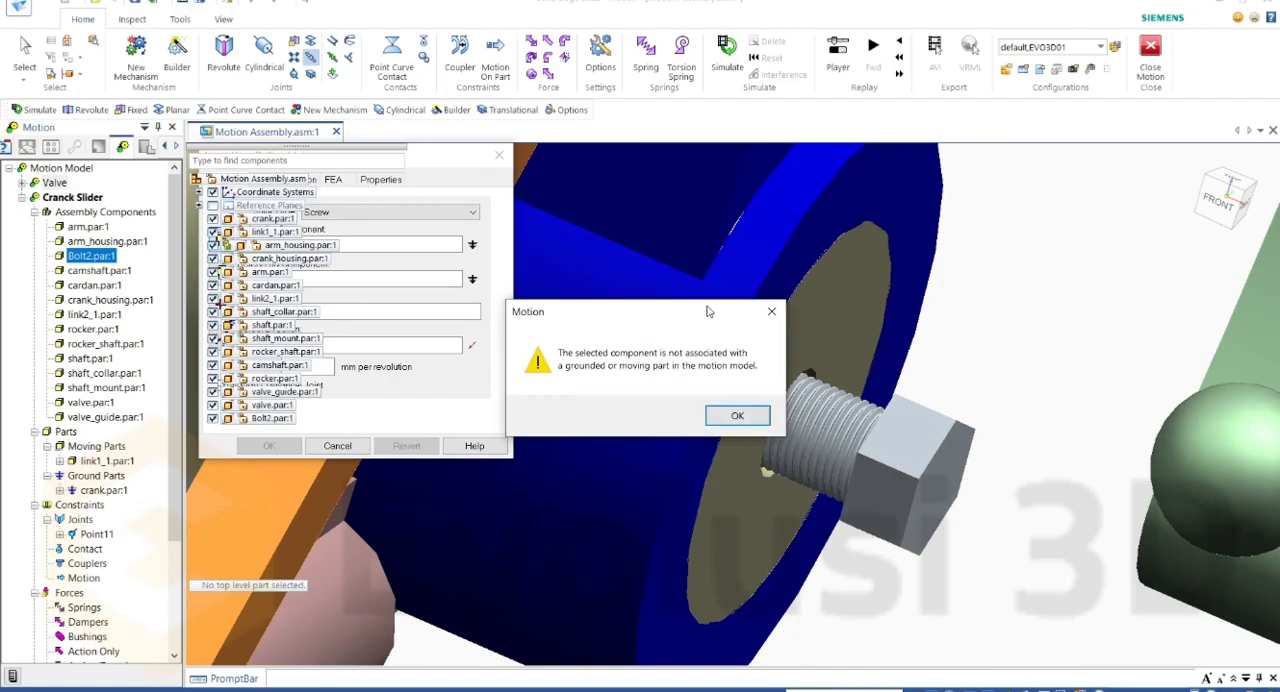
pyautogui.moveTo(707, 305); pyautogui.dragTo(689, 283)
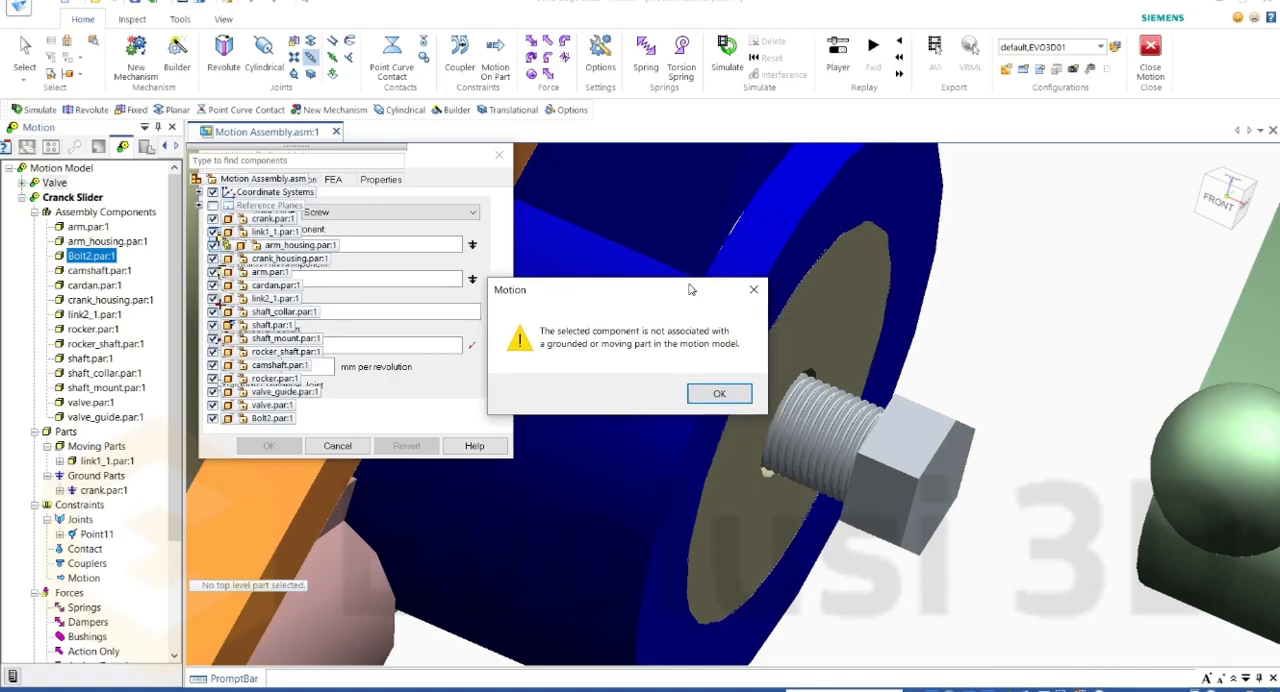
pyautogui.click(720, 394)
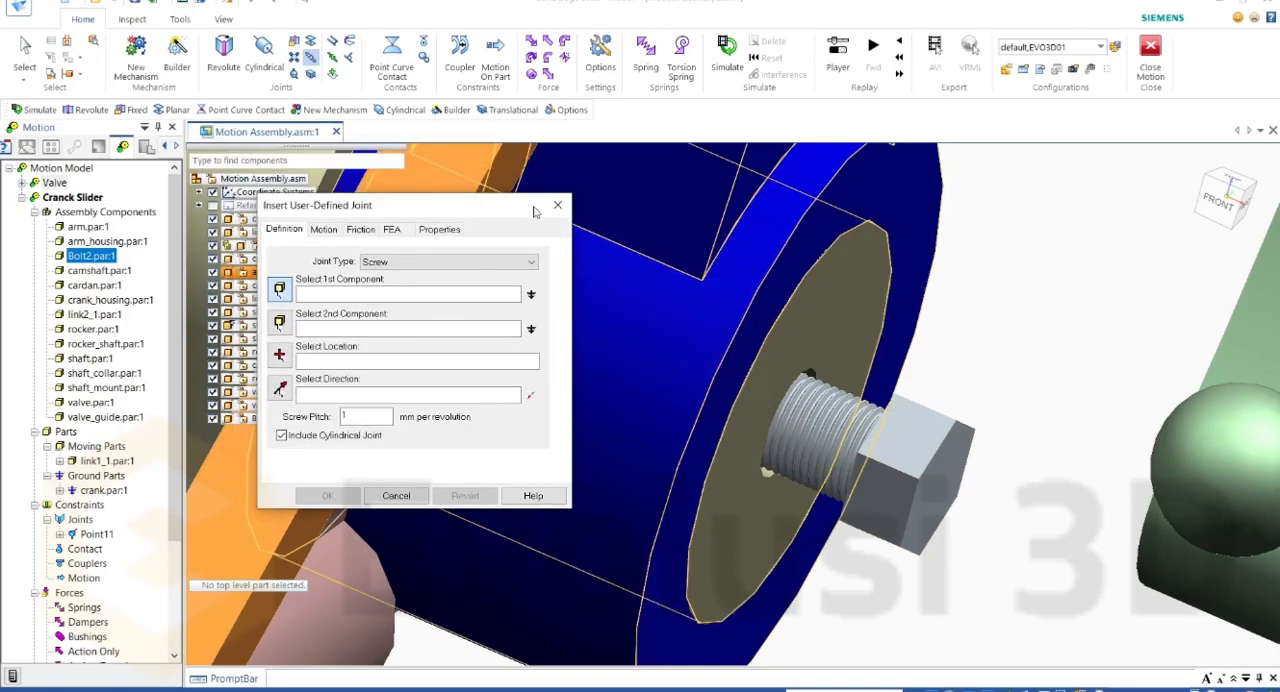
pyautogui.click(557, 205)
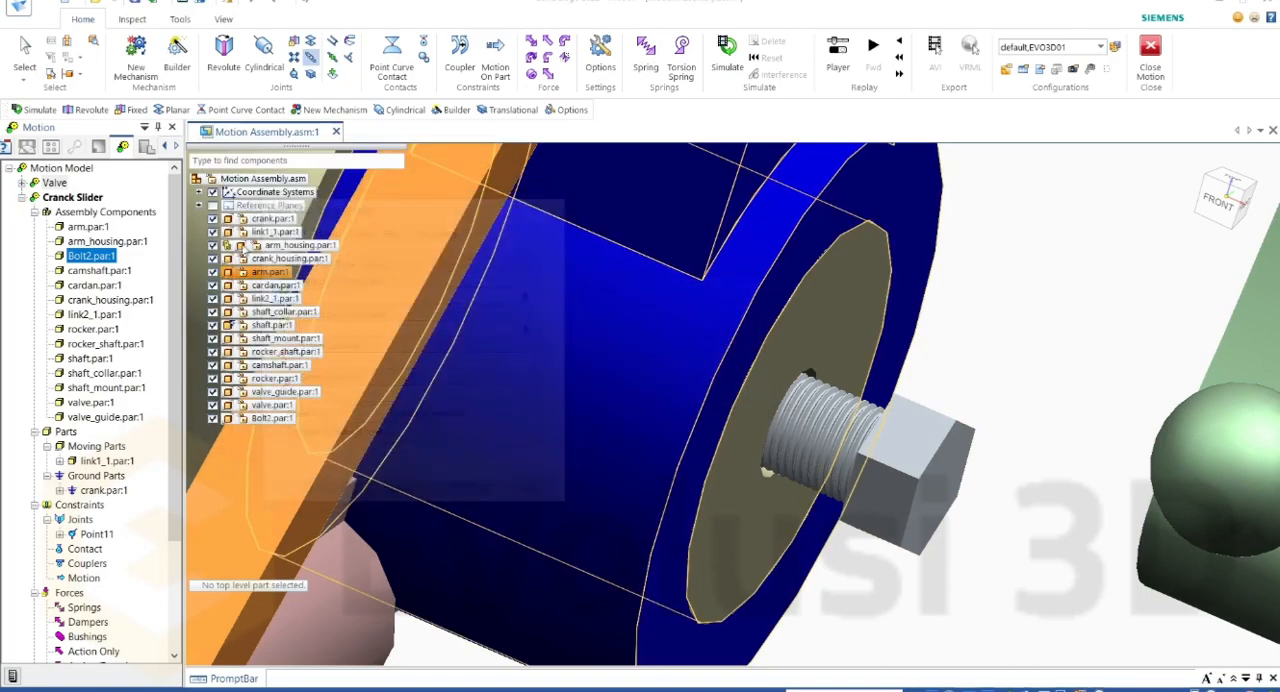
# Step: Define Bolt2.par as a moving part and arm_housing.par as a ground part, and dismiss the motion messages
pyautogui.rightClick(96, 259)
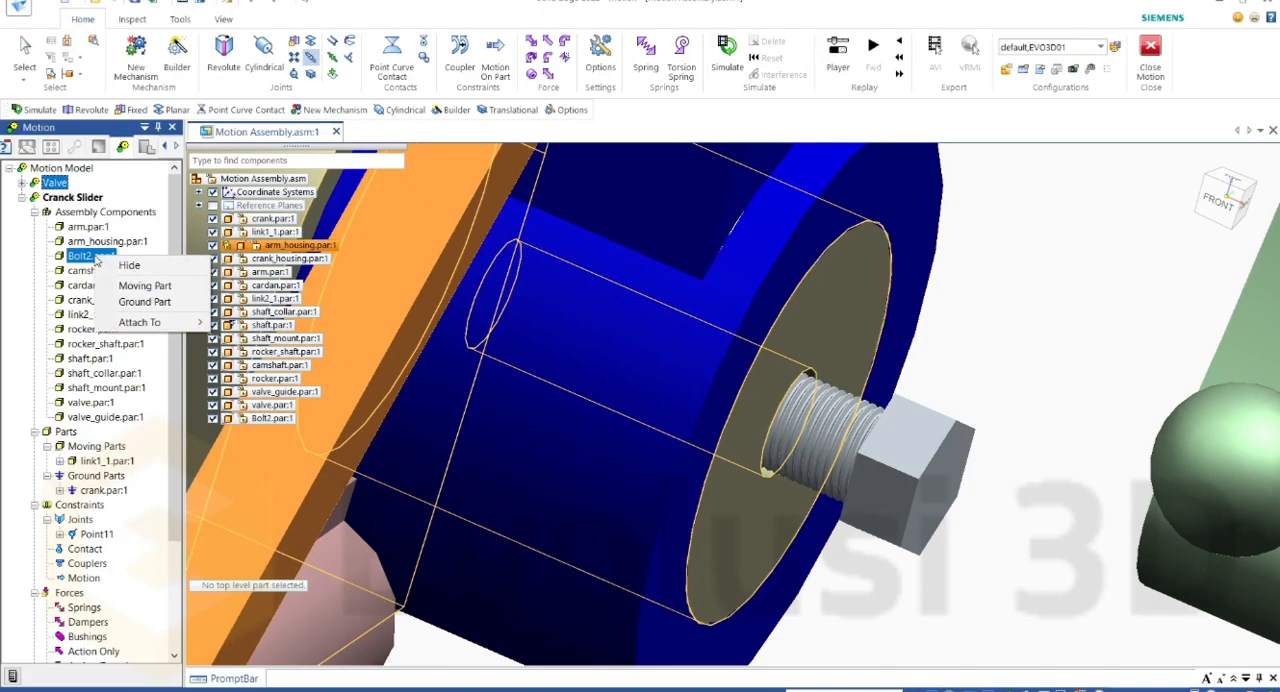
pyautogui.click(145, 286)
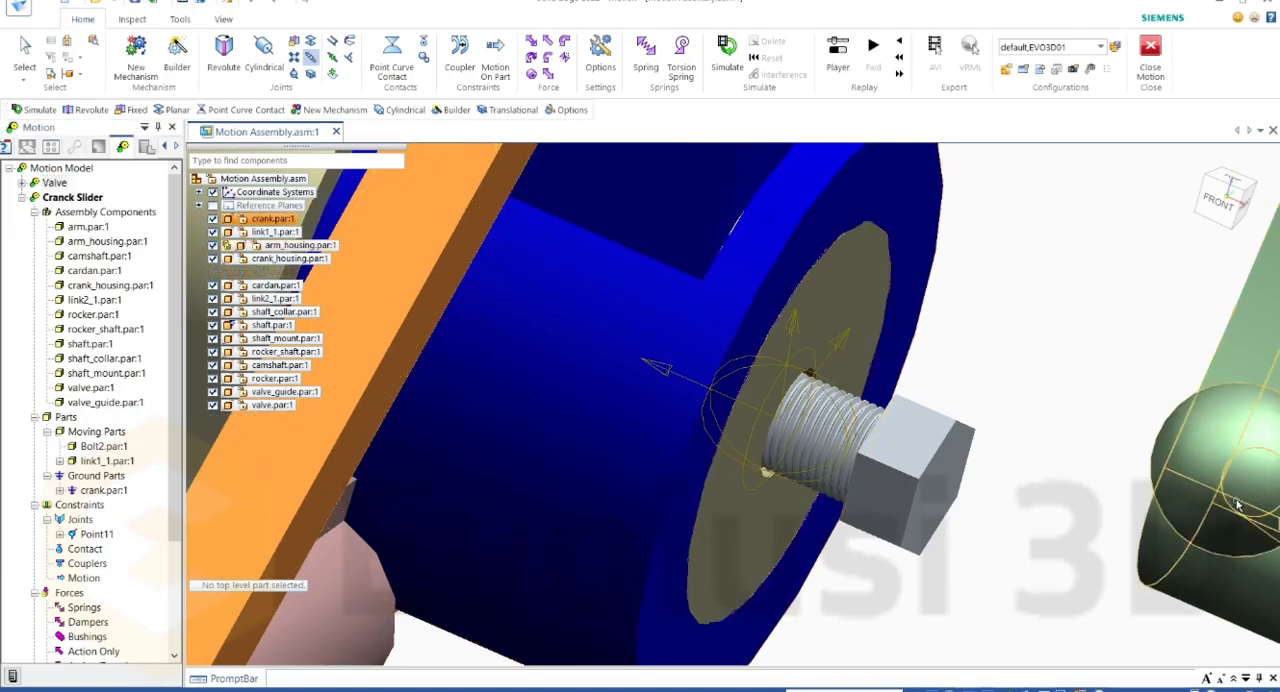
pyautogui.scroll(-2, 1003, 427)
pyautogui.scroll(-2, 1003, 427)
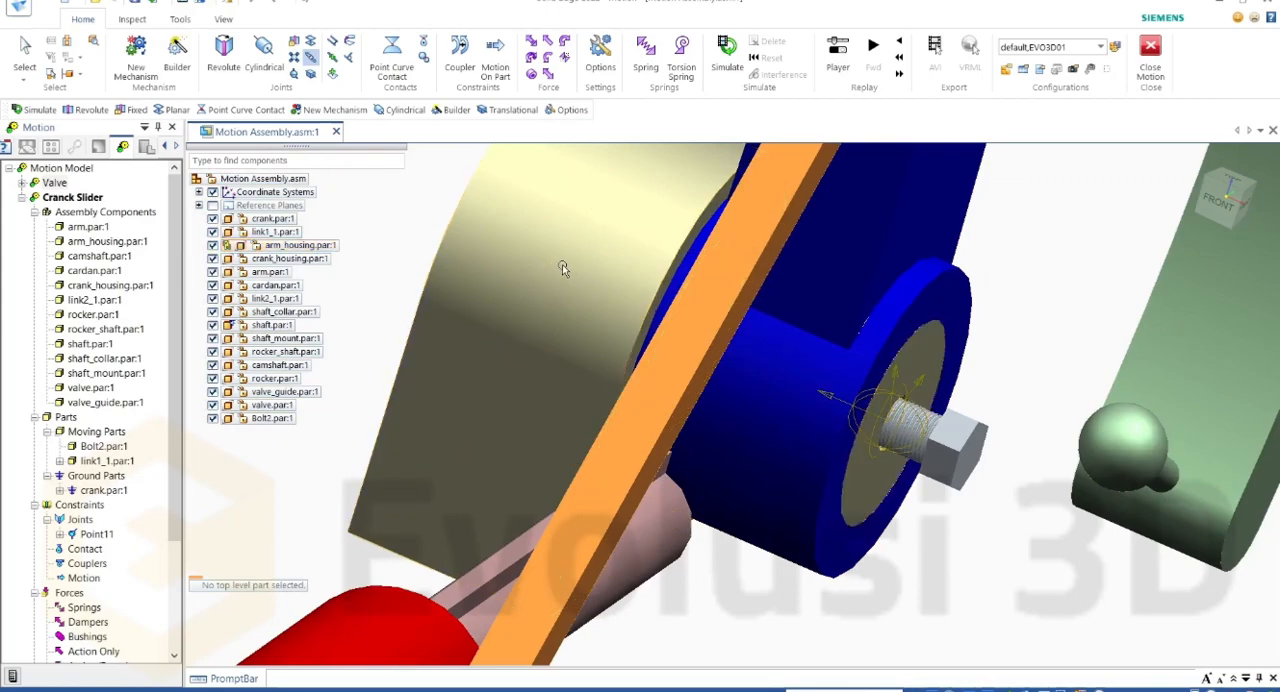
pyautogui.rightClick(118, 243)
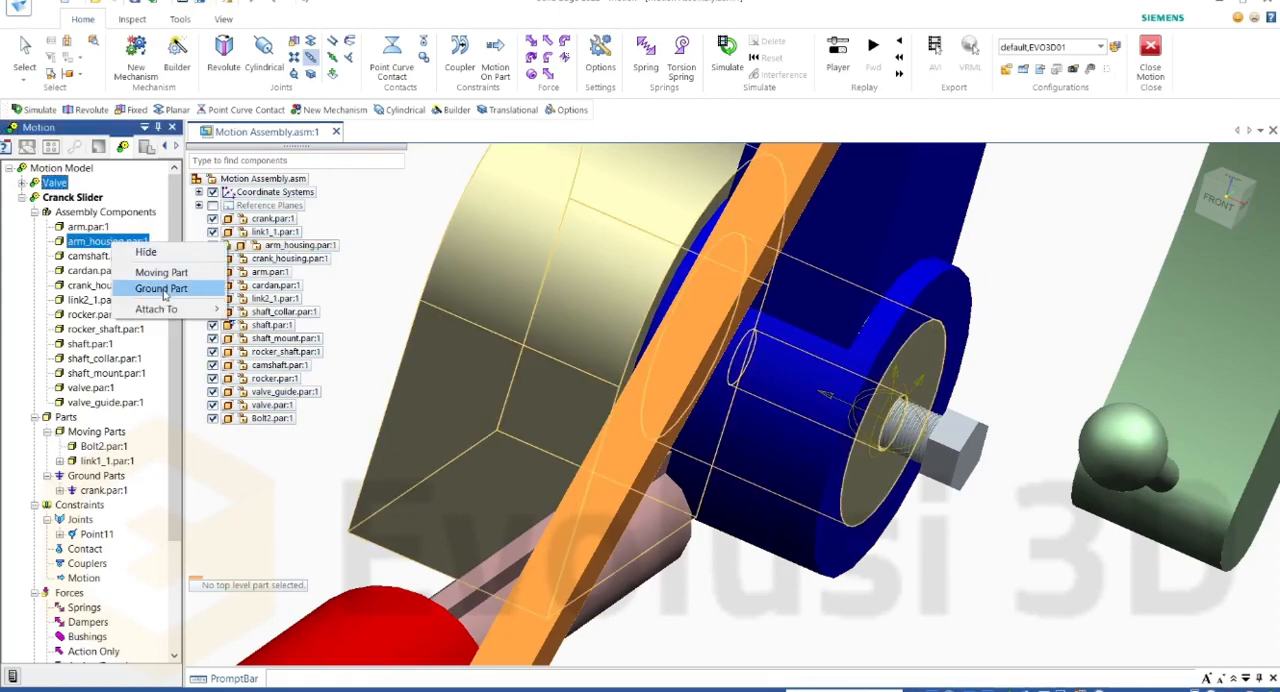
pyautogui.click(162, 289)
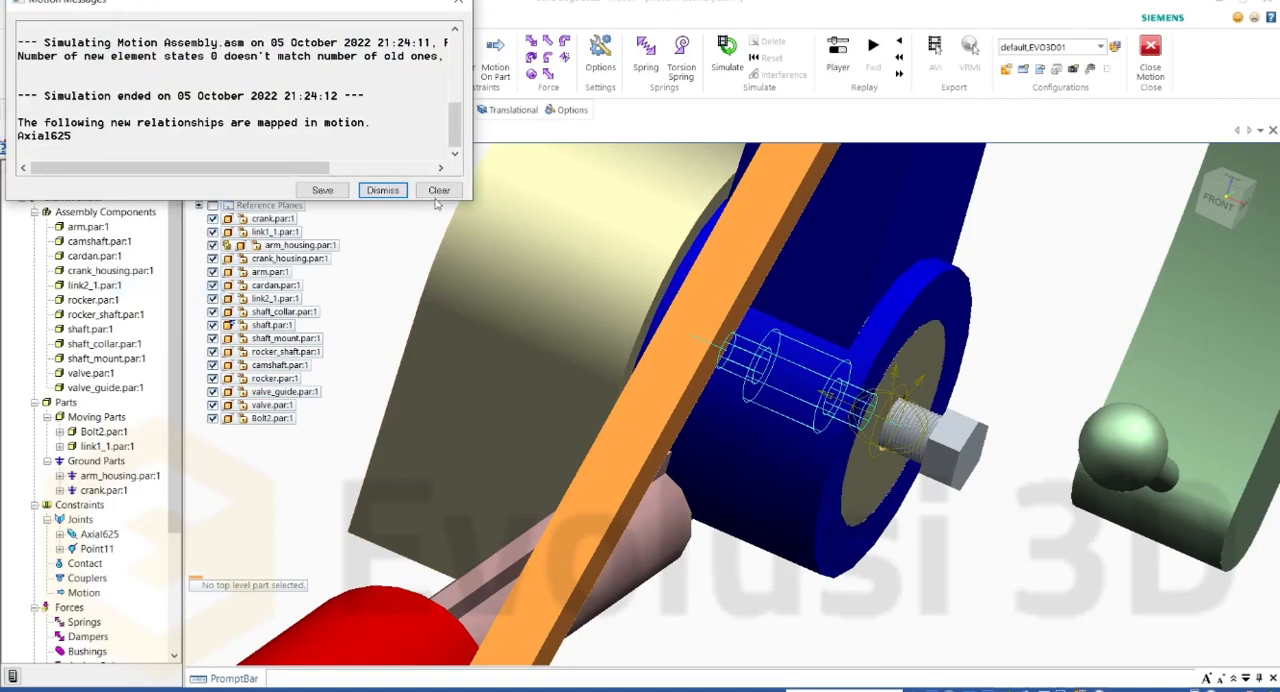
pyautogui.click(383, 190)
# Step: Delete the Axial625 joint from the Cranck Slider mechanism
pyautogui.scroll(-5, 124, 421)
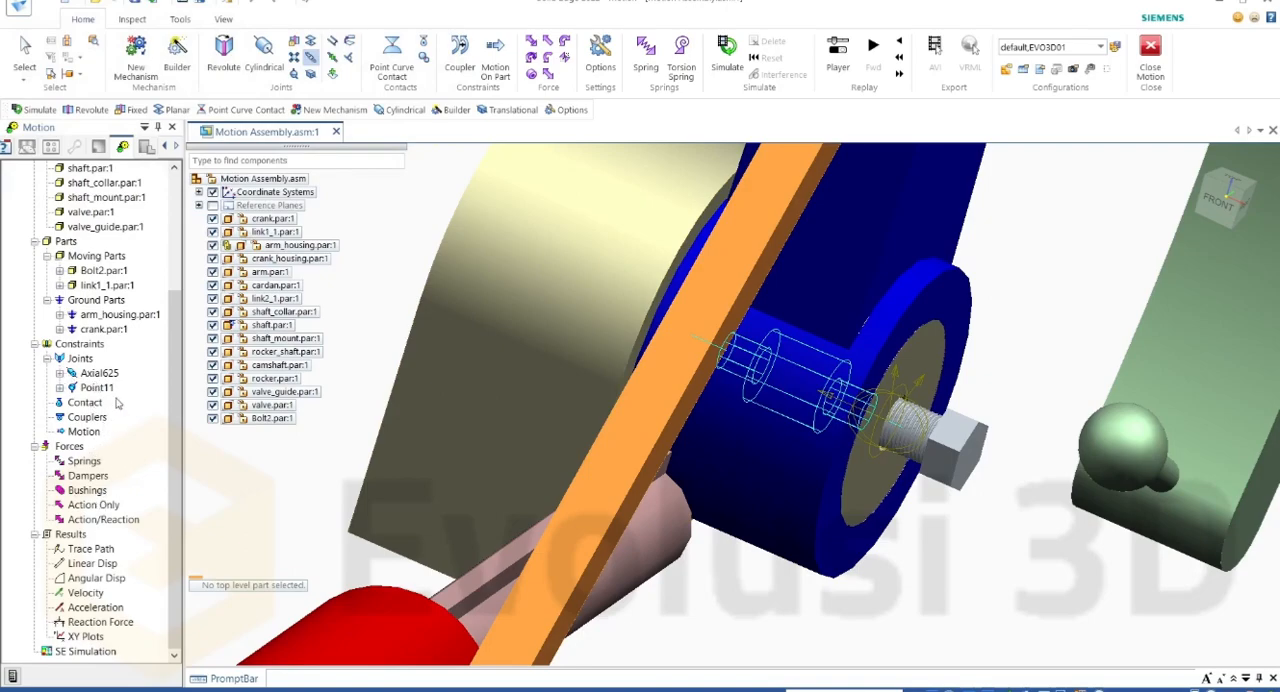
pyautogui.scroll(1, 128, 390)
pyautogui.rightClick(109, 419)
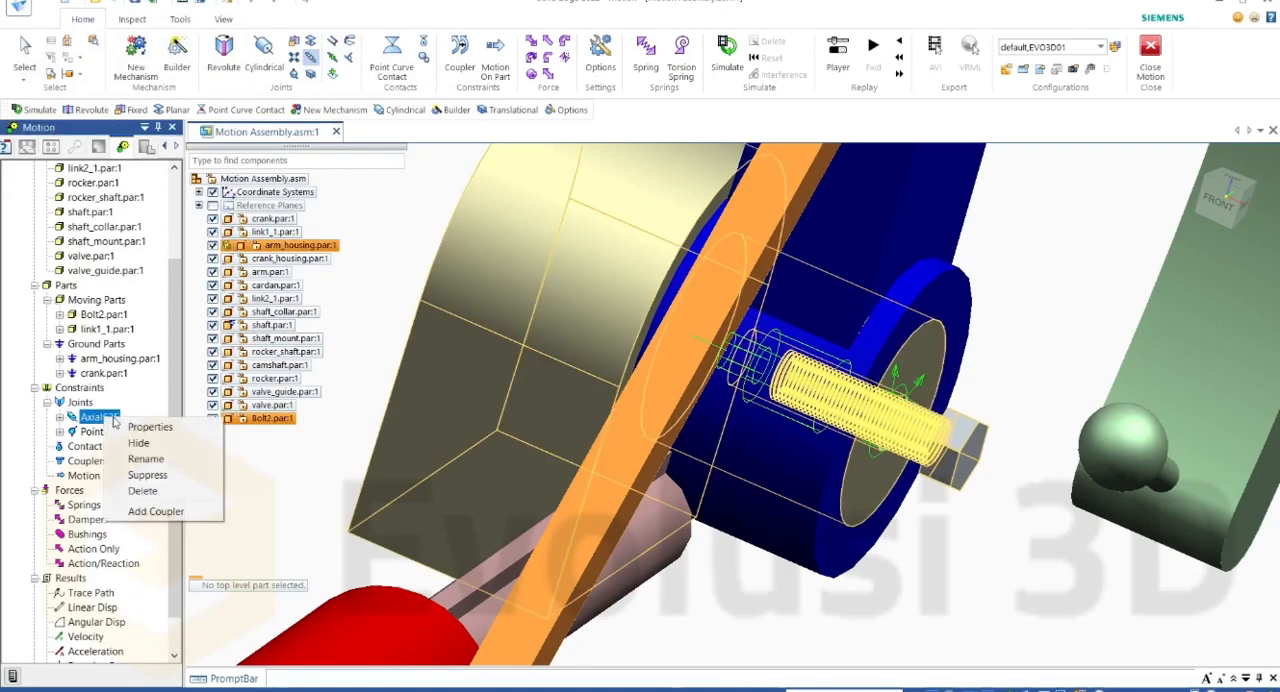
pyautogui.click(173, 492)
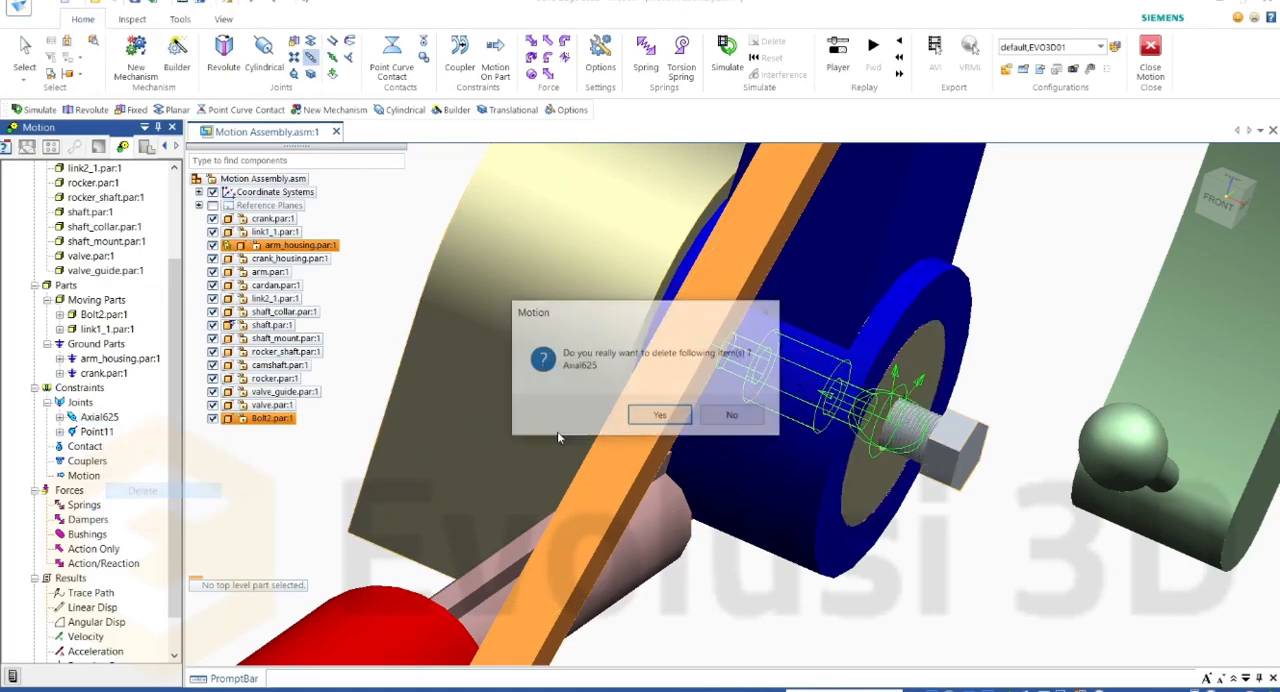
pyautogui.click(645, 418)
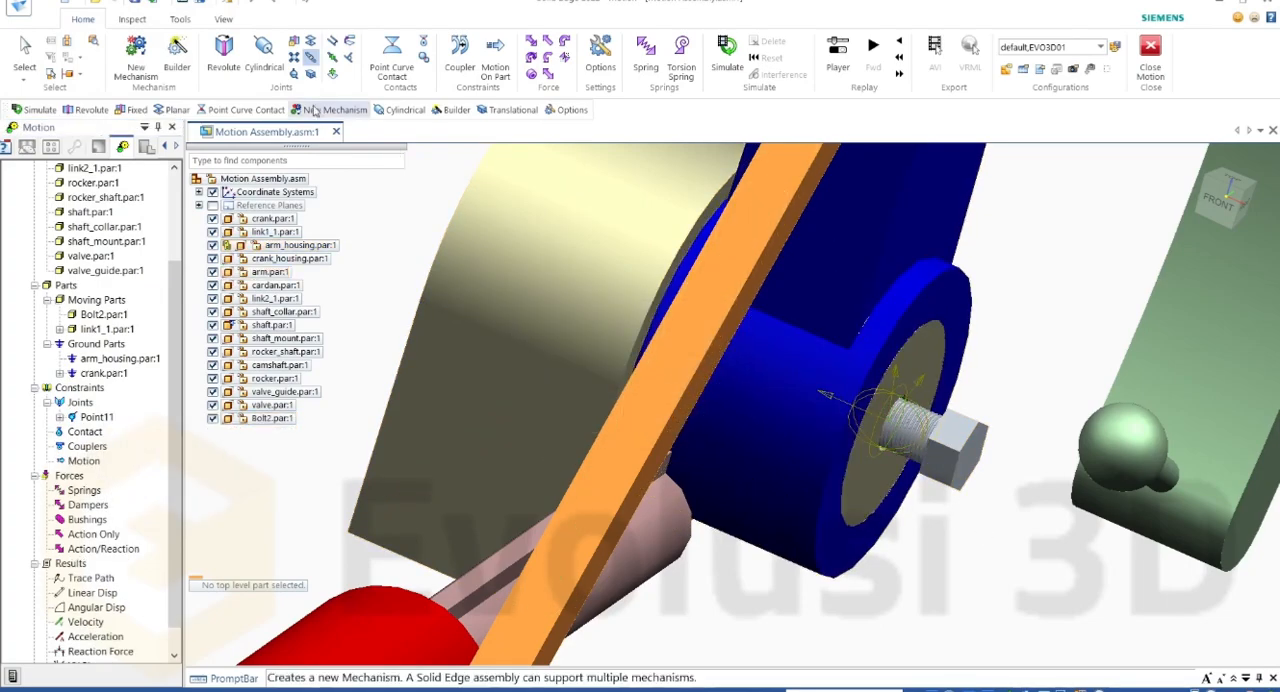
# Step: Define a screw joint between Bolt2.par and arm_housing.par, located at the bolt hole edge and directed by the end face of arm.par
pyautogui.click(311, 60)
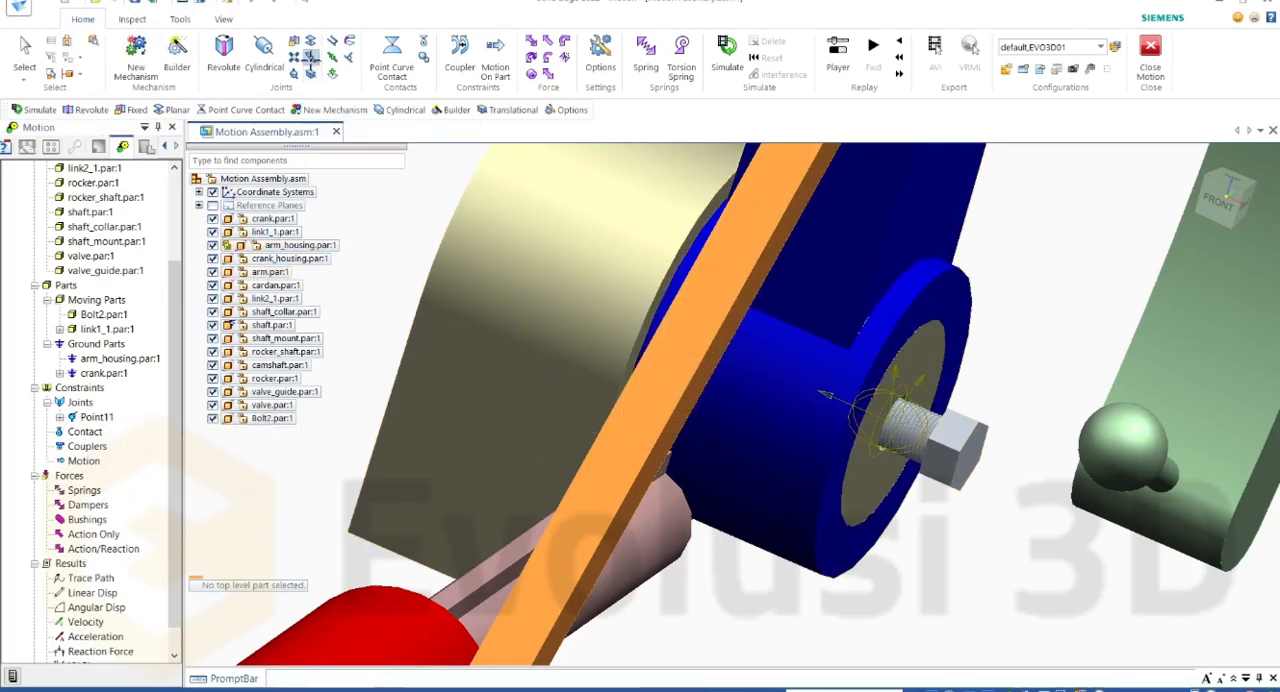
pyautogui.scroll(1, 956, 476)
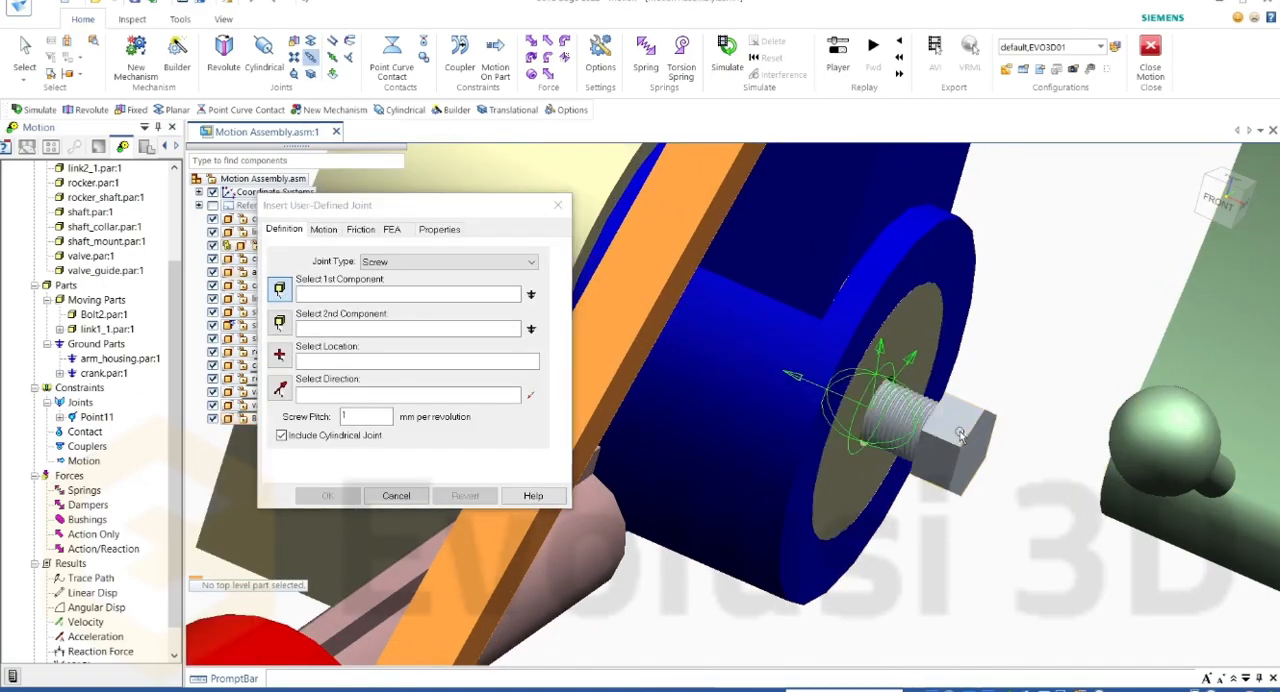
pyautogui.click(882, 455)
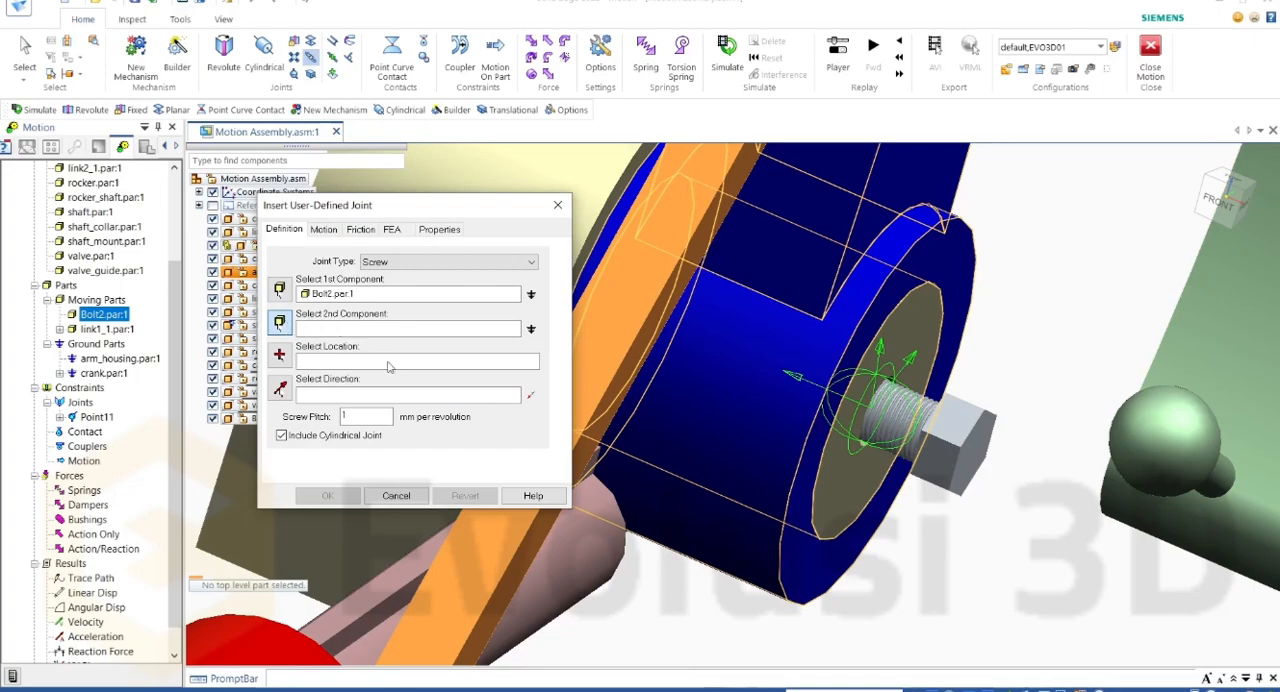
pyautogui.click(511, 170)
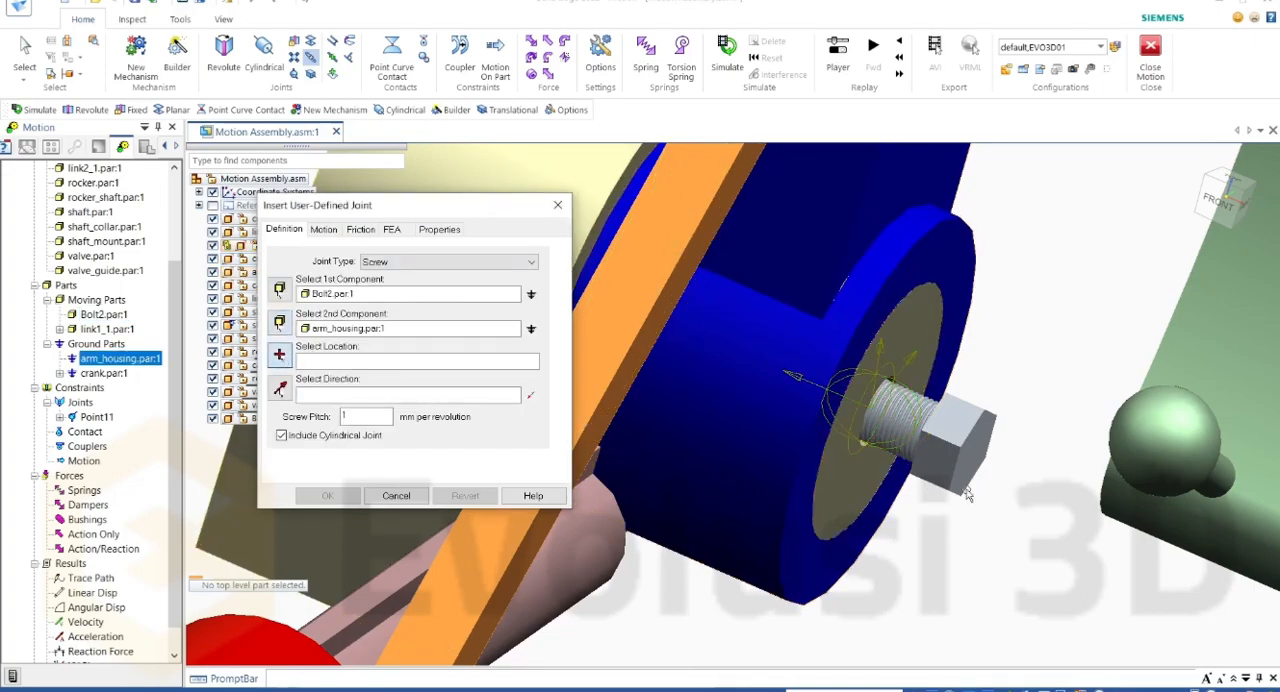
pyautogui.scroll(5, 880, 440)
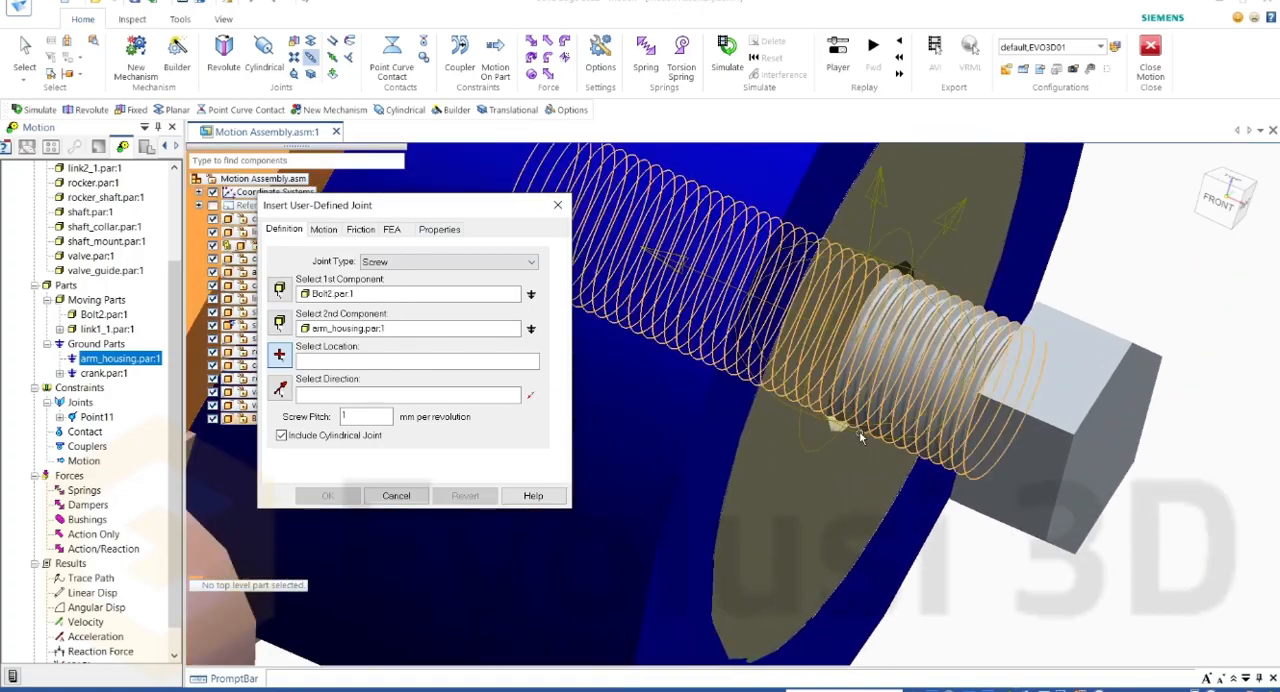
pyautogui.click(855, 436)
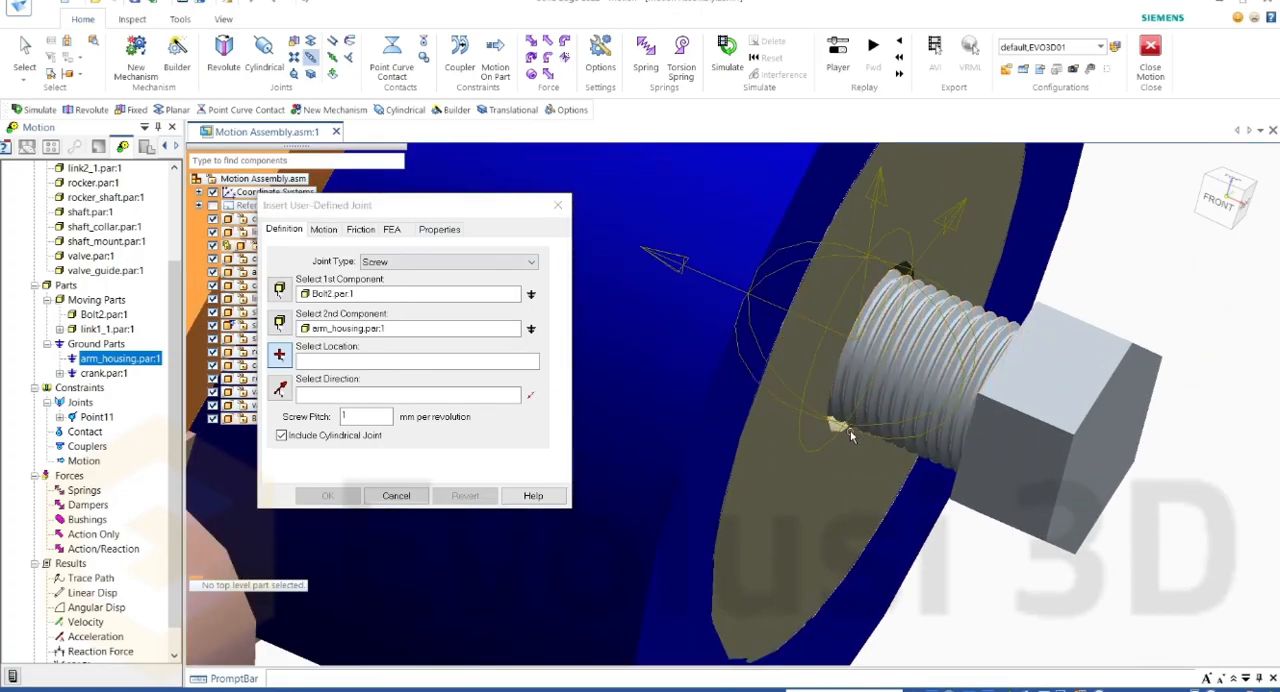
pyautogui.click(797, 492)
pyautogui.scroll(-2, 801, 447)
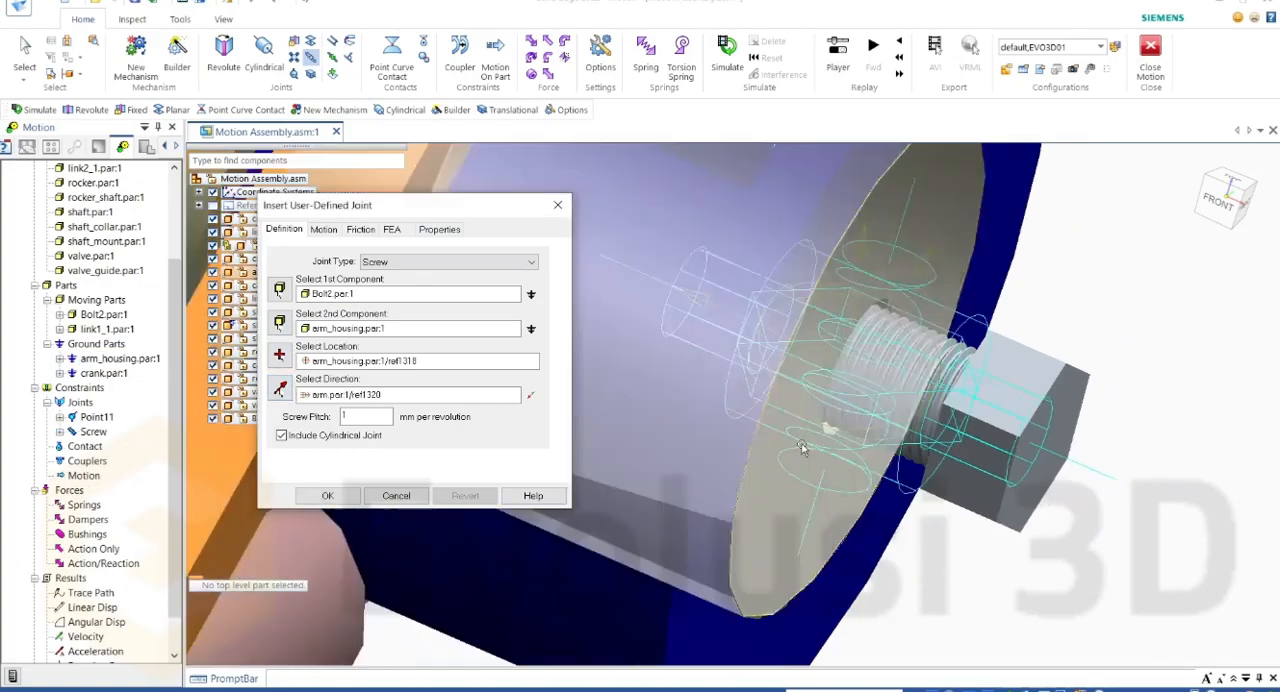
# Step: Drive the screw joint along Translate Z with a constant velocity of 10 mm/sec, keep the pitch at 1 mm per revolution, and create it
pyautogui.scroll(1, 801, 447)
pyautogui.scroll(-1, 805, 450)
pyautogui.click(351, 419)
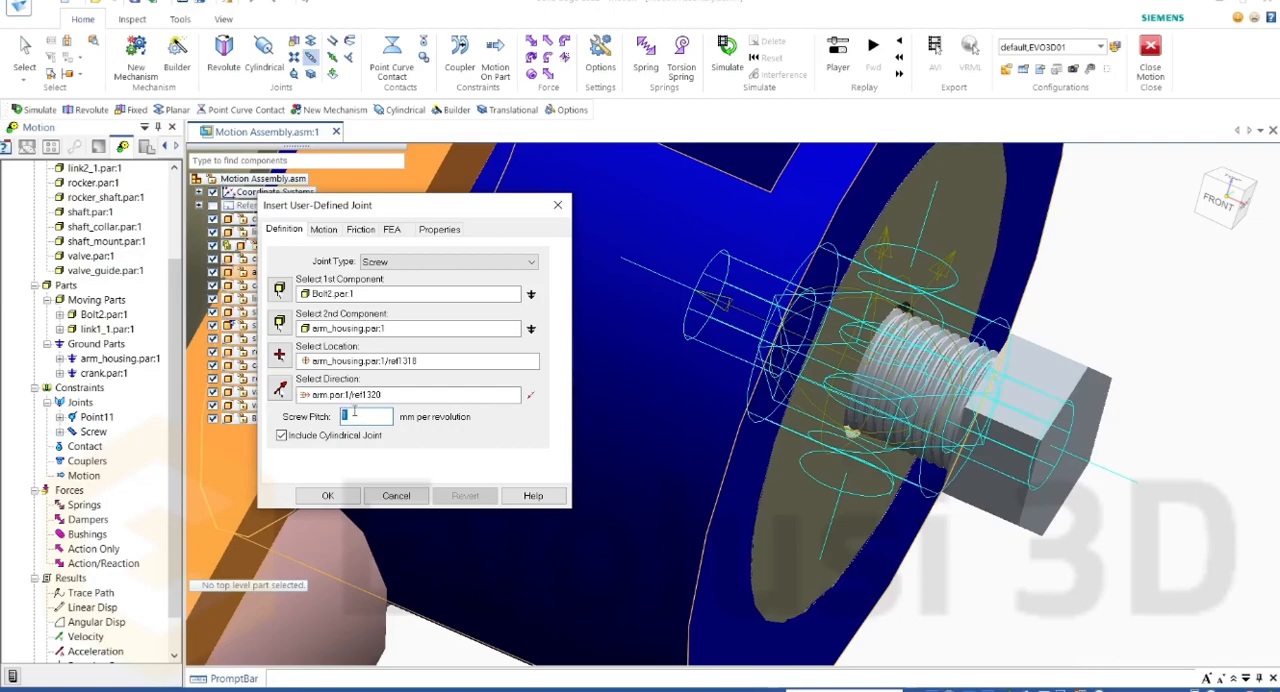
pyautogui.click(531, 397)
pyautogui.click(323, 229)
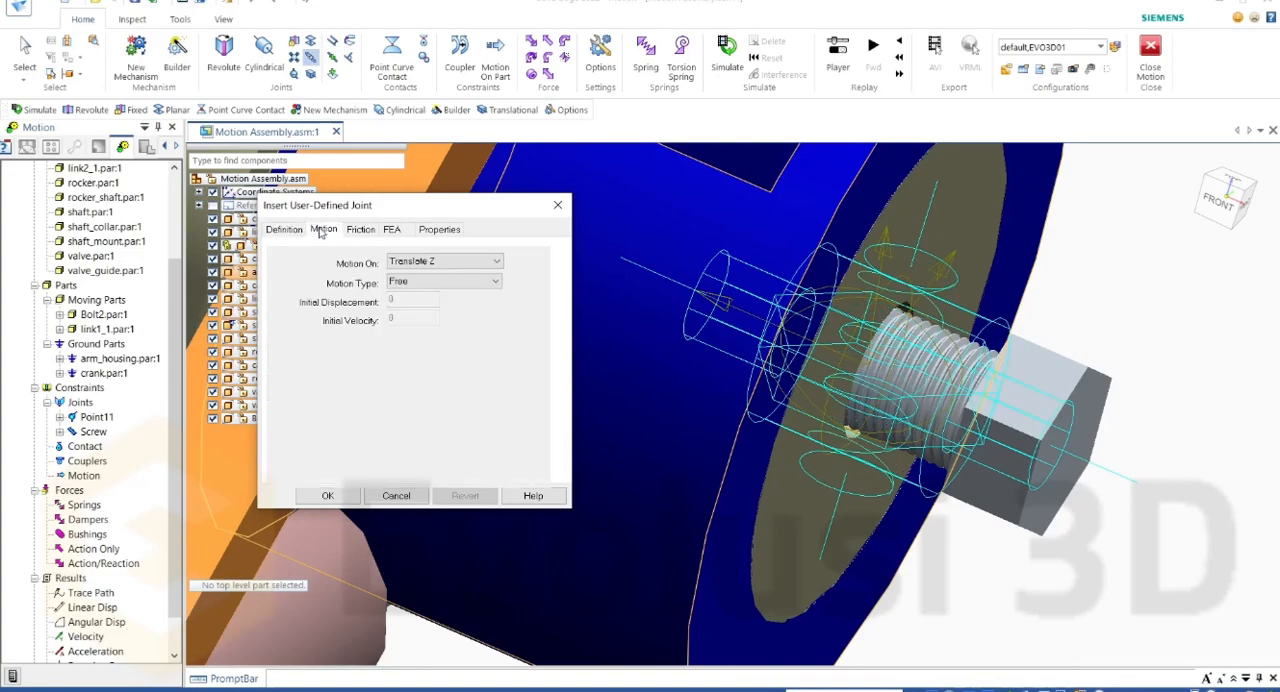
pyautogui.click(422, 284)
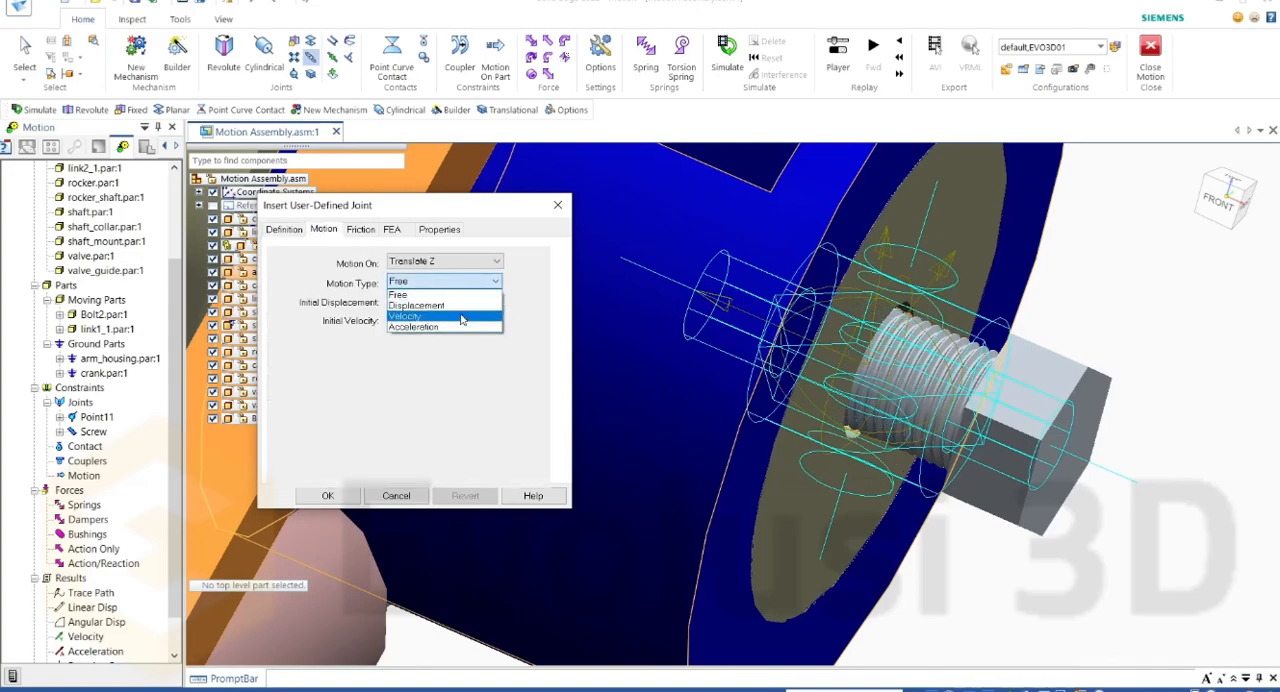
pyautogui.click(461, 317)
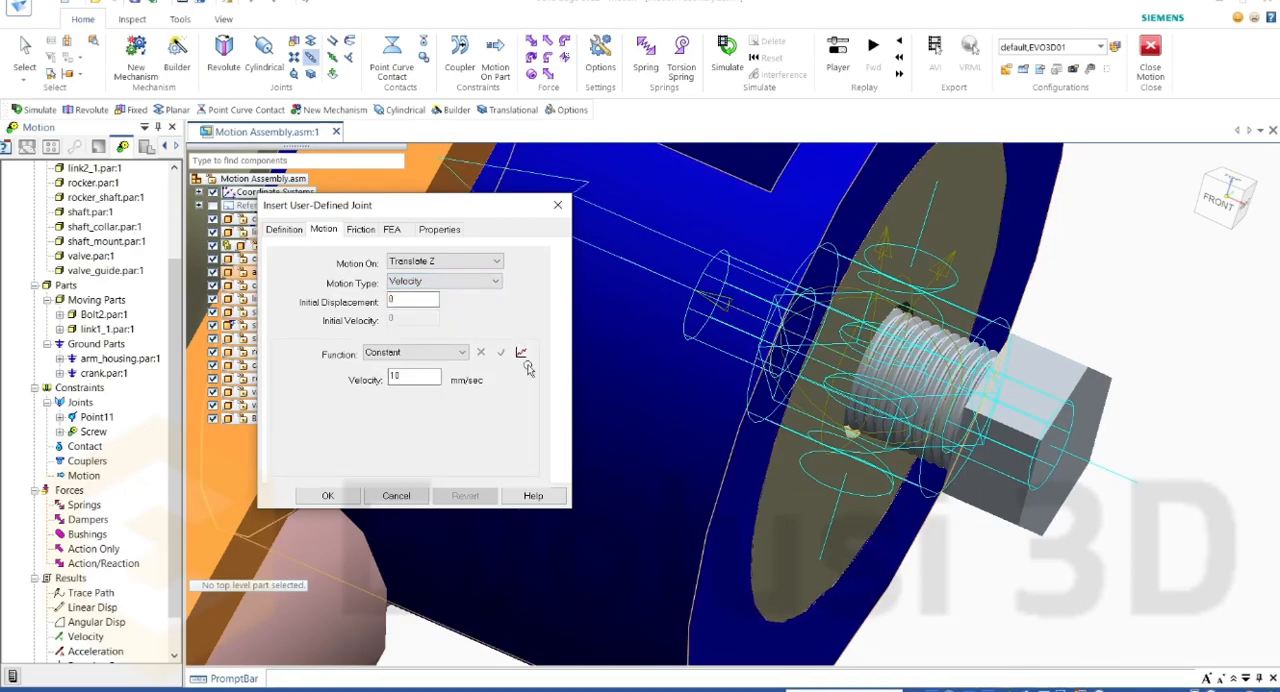
pyautogui.click(328, 495)
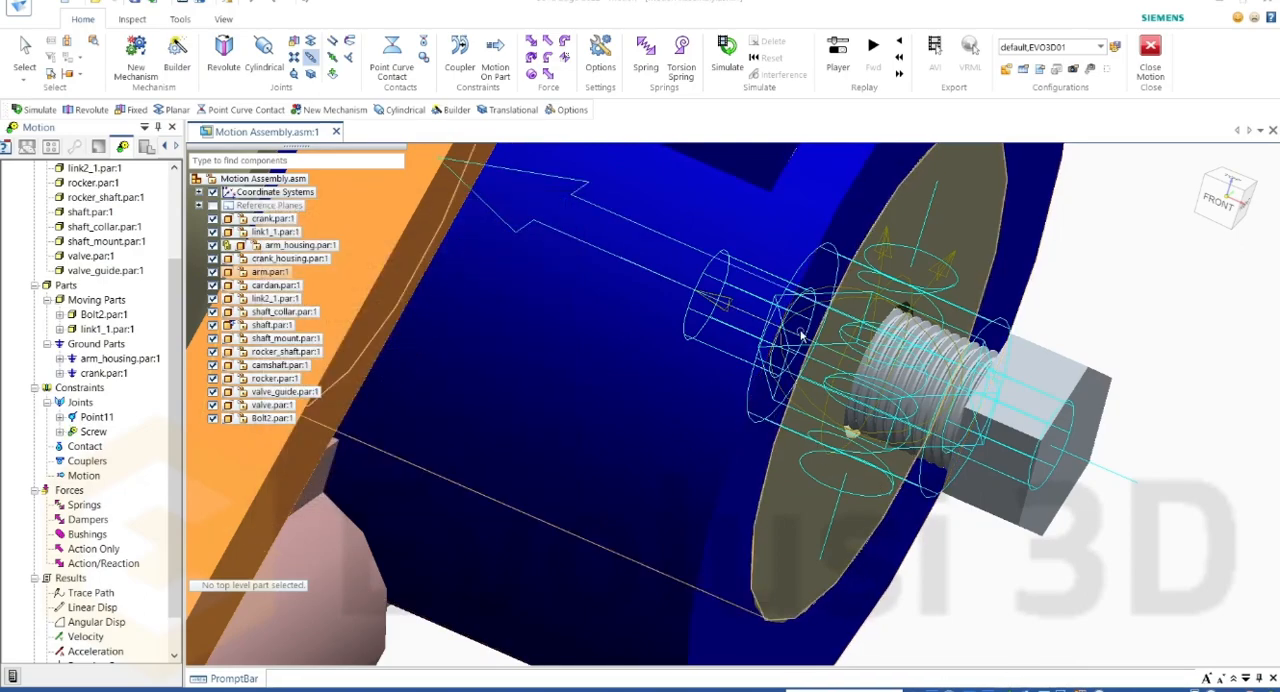
# Step: Simulate the Cranck Slider mechanism and watch Bolt2 screw into the arm housing
pyautogui.click(727, 60)
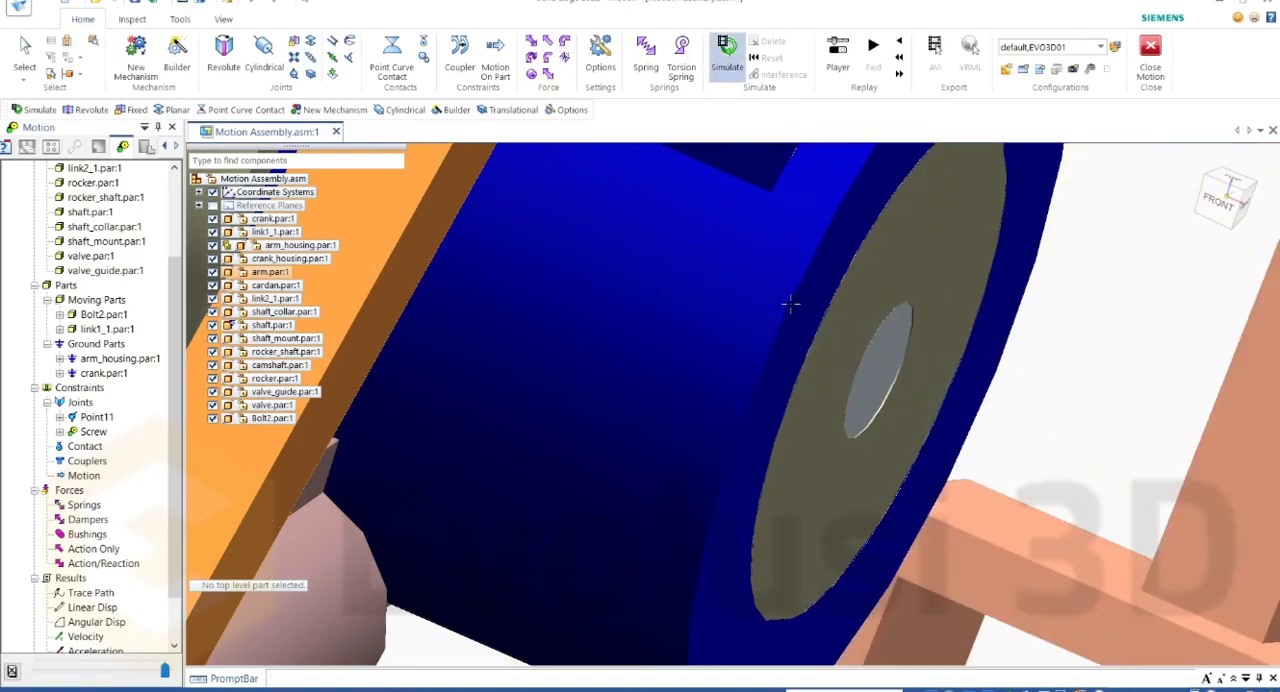
pyautogui.scroll(-5, 766, 333)
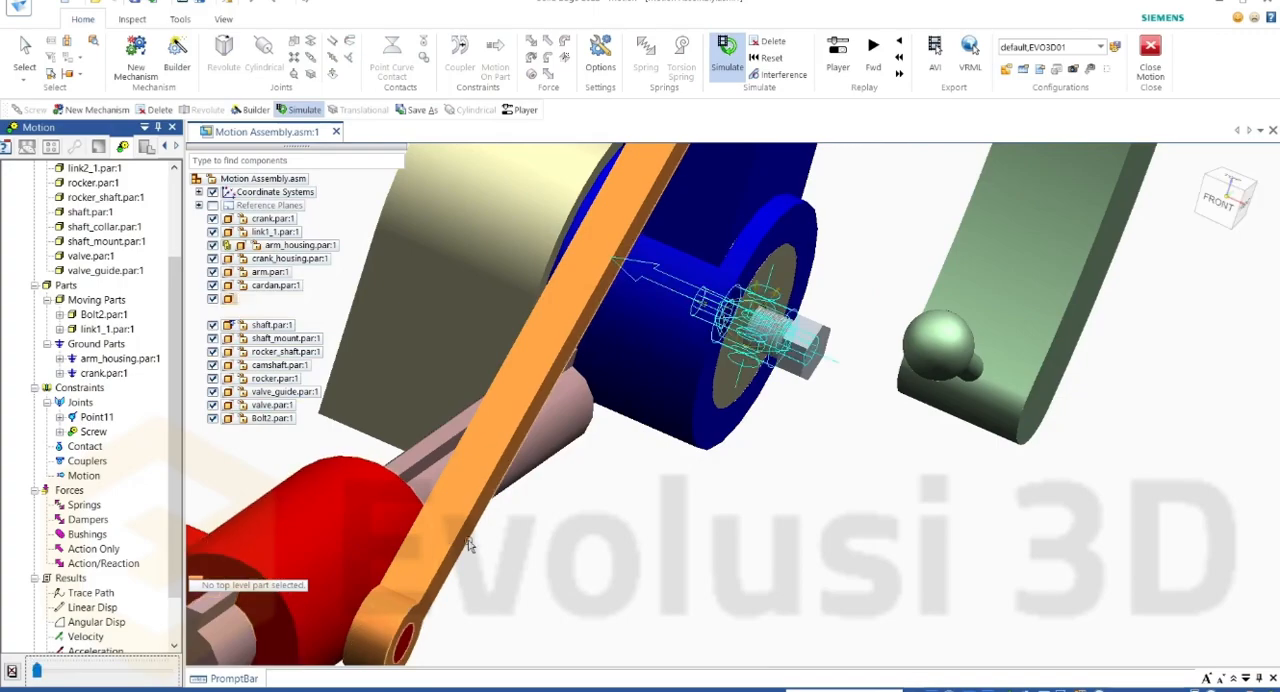
pyautogui.scroll(-5, 732, 506)
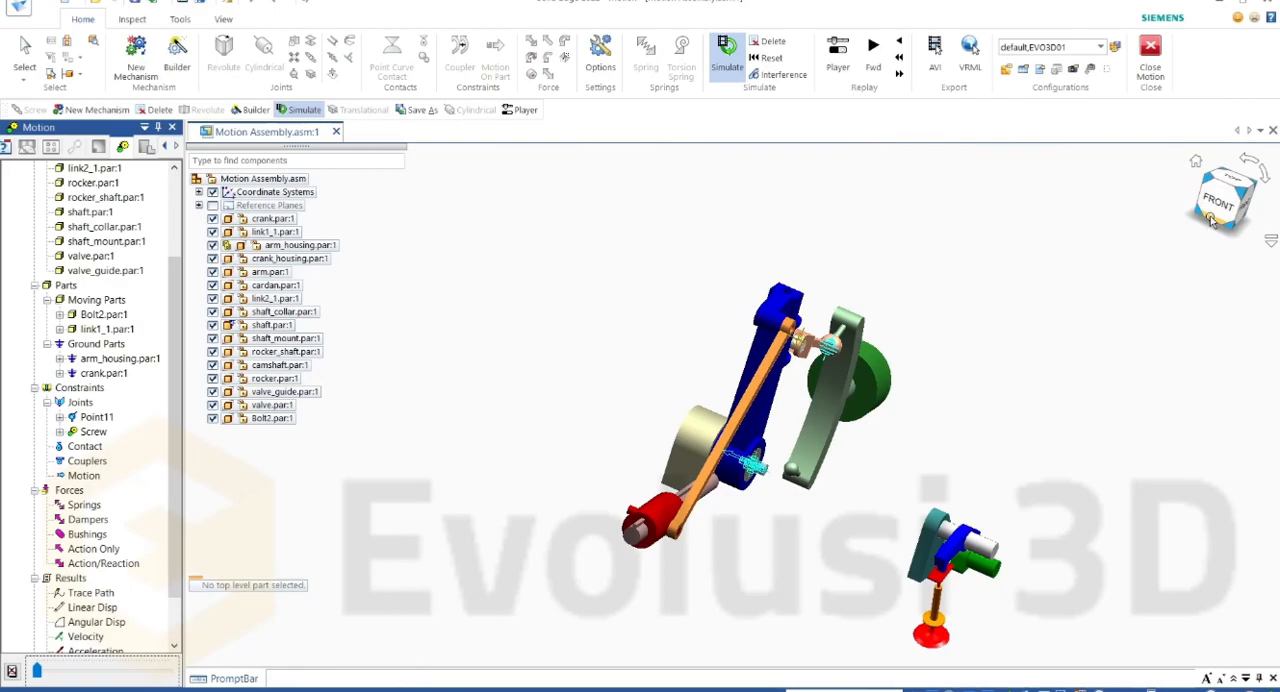
# Step: Examine the valve assembly's rocker, camshaft, rocker shaft and valve from the right side
pyautogui.scroll(-2, 883, 403)
pyautogui.scroll(6, 870, 430)
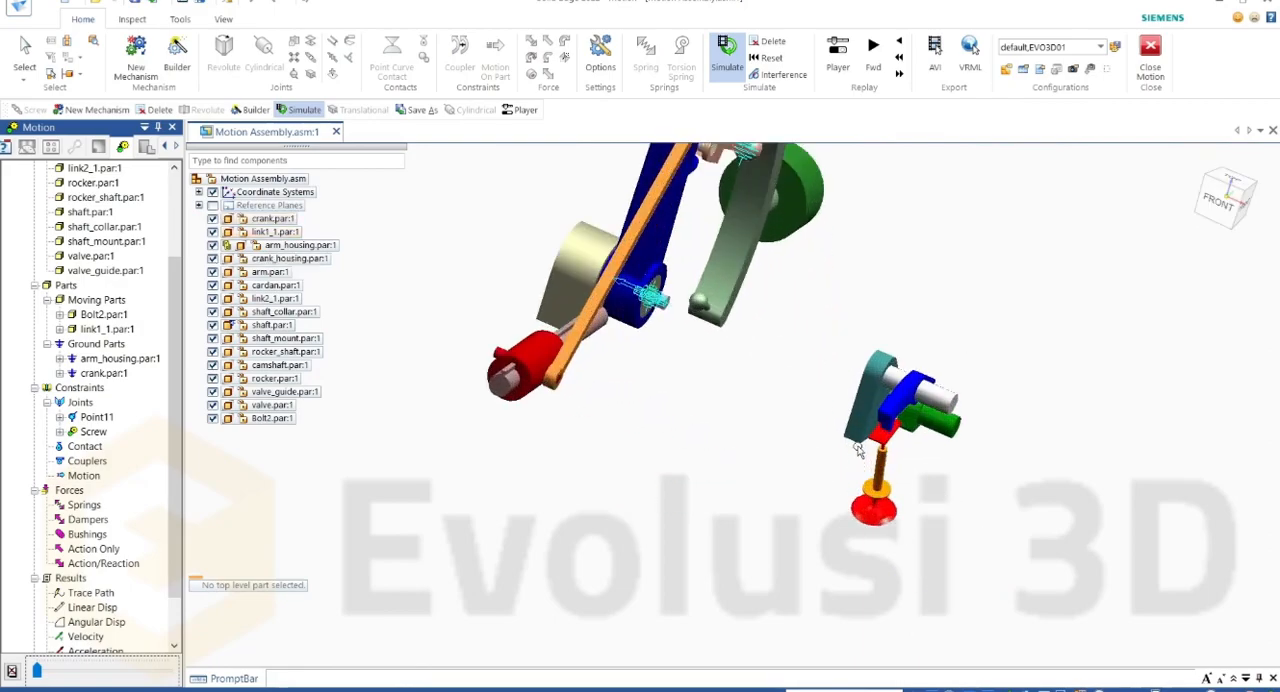
pyautogui.moveTo(945, 361); pyautogui.dragTo(905, 354, button='middle')
pyautogui.scroll(6, 967, 400)
pyautogui.moveTo(905, 500); pyautogui.dragTo(963, 453, button='middle')
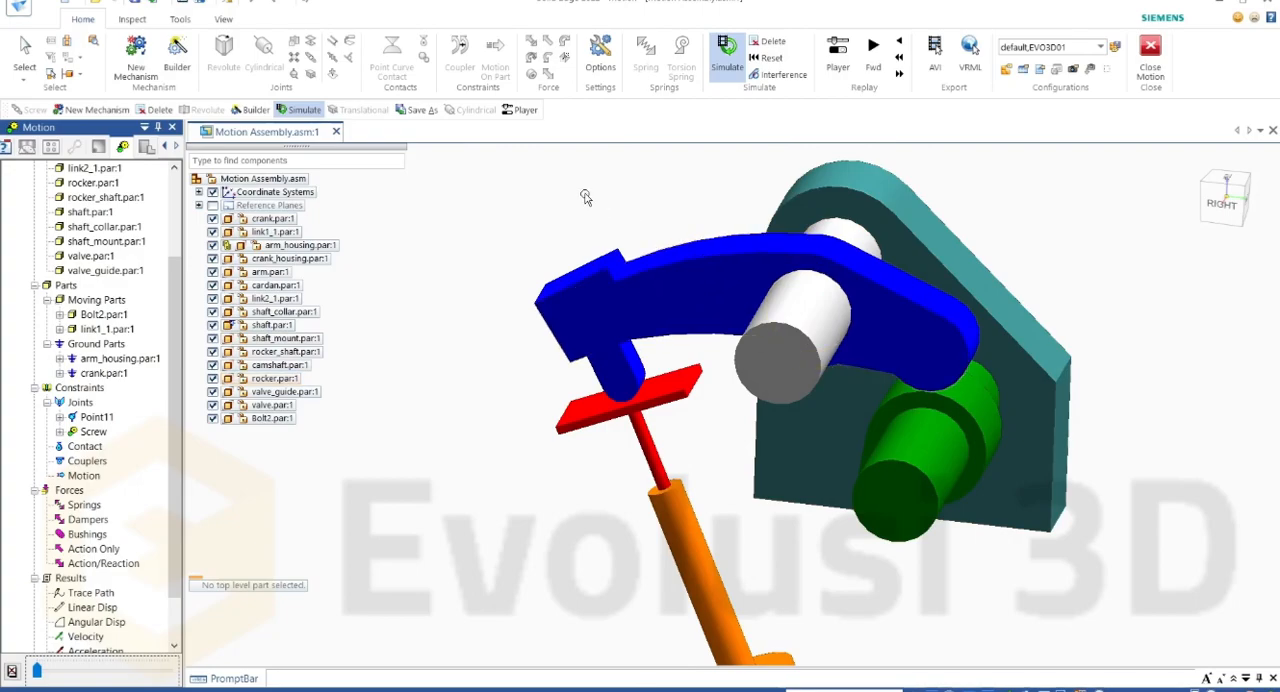
pyautogui.scroll(1, 588, 197)
pyautogui.scroll(-1, 669, 245)
pyautogui.scroll(-1, 669, 245)
pyautogui.scroll(1, 925, 385)
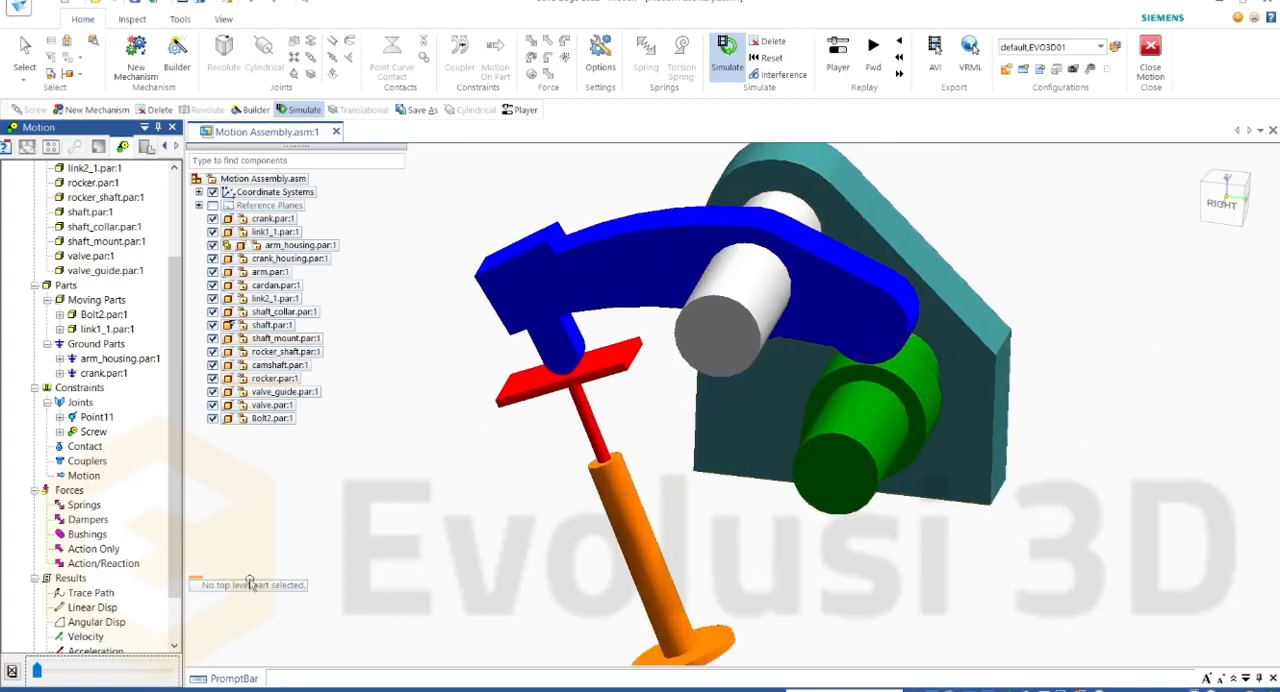
# Step: Delete the motion results, make Valve the active mechanism, and expand its tree down to the joints
pyautogui.click(768, 41)
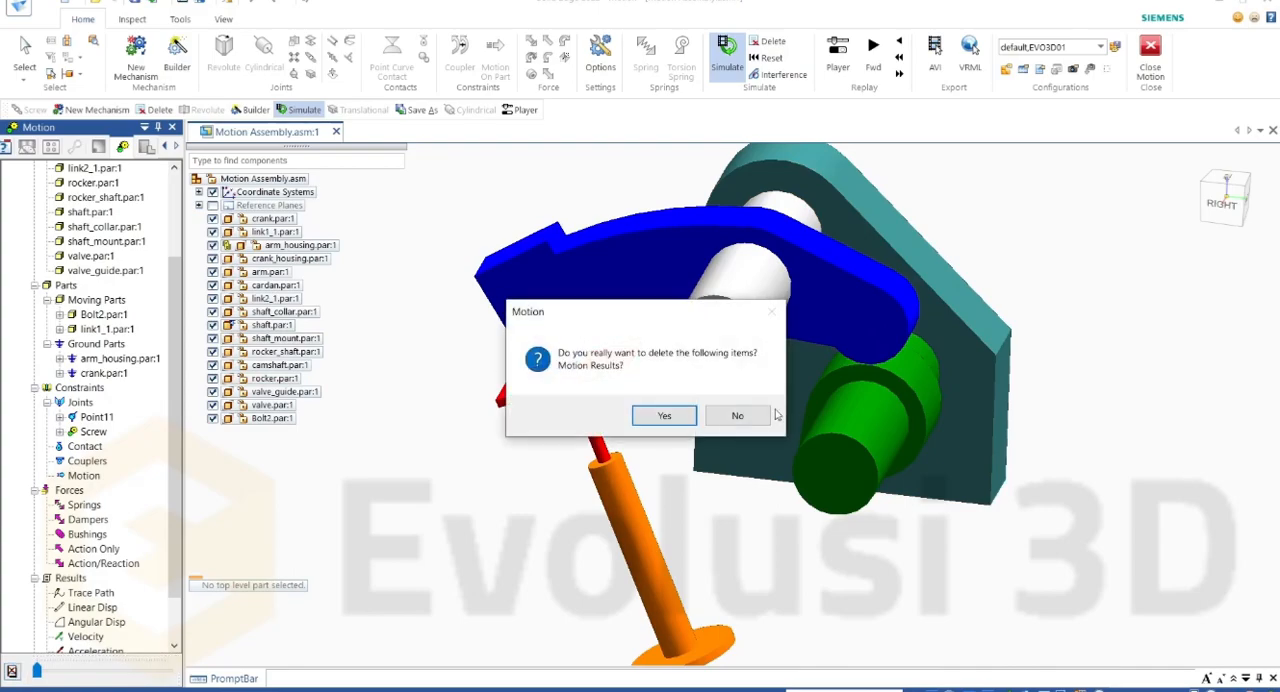
pyautogui.click(663, 414)
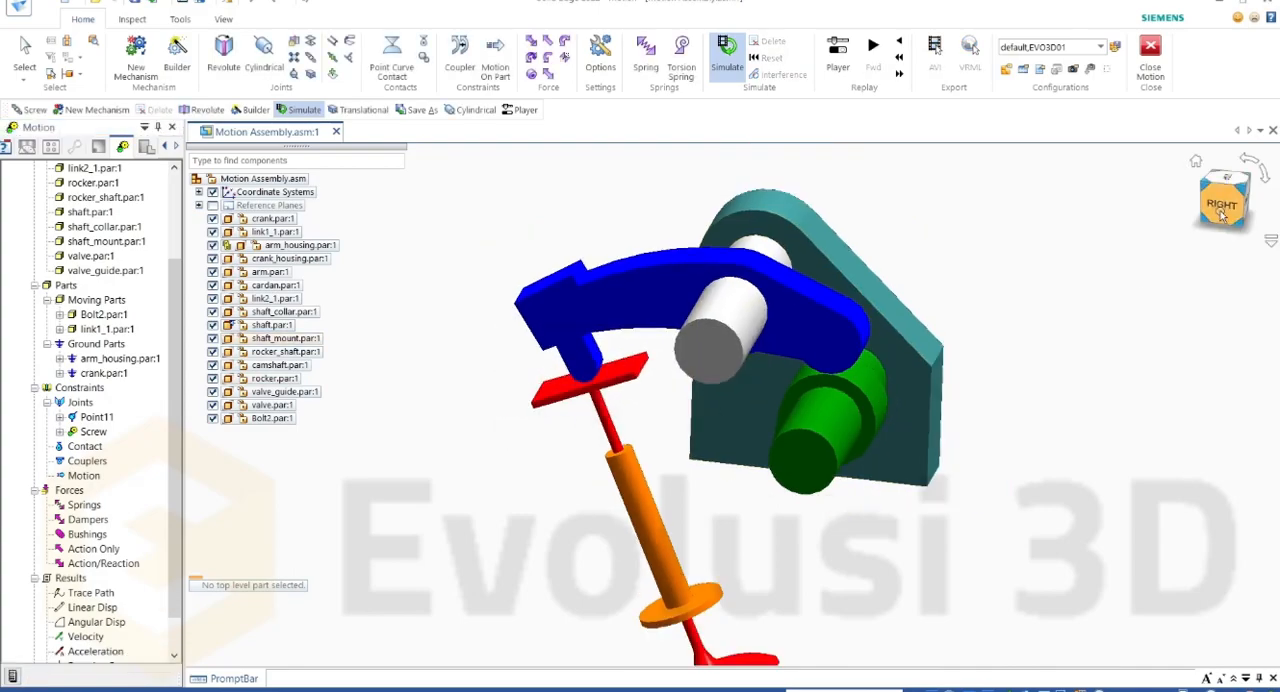
pyautogui.click(1224, 204)
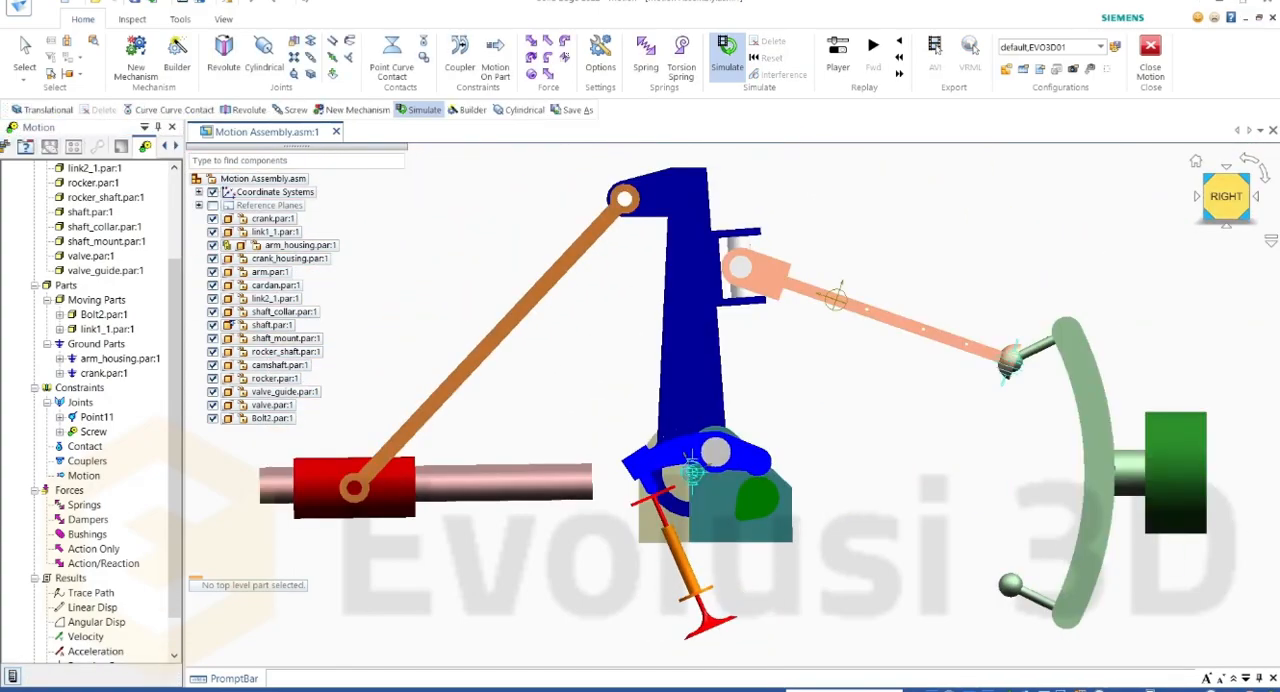
pyautogui.scroll(3, 88, 328)
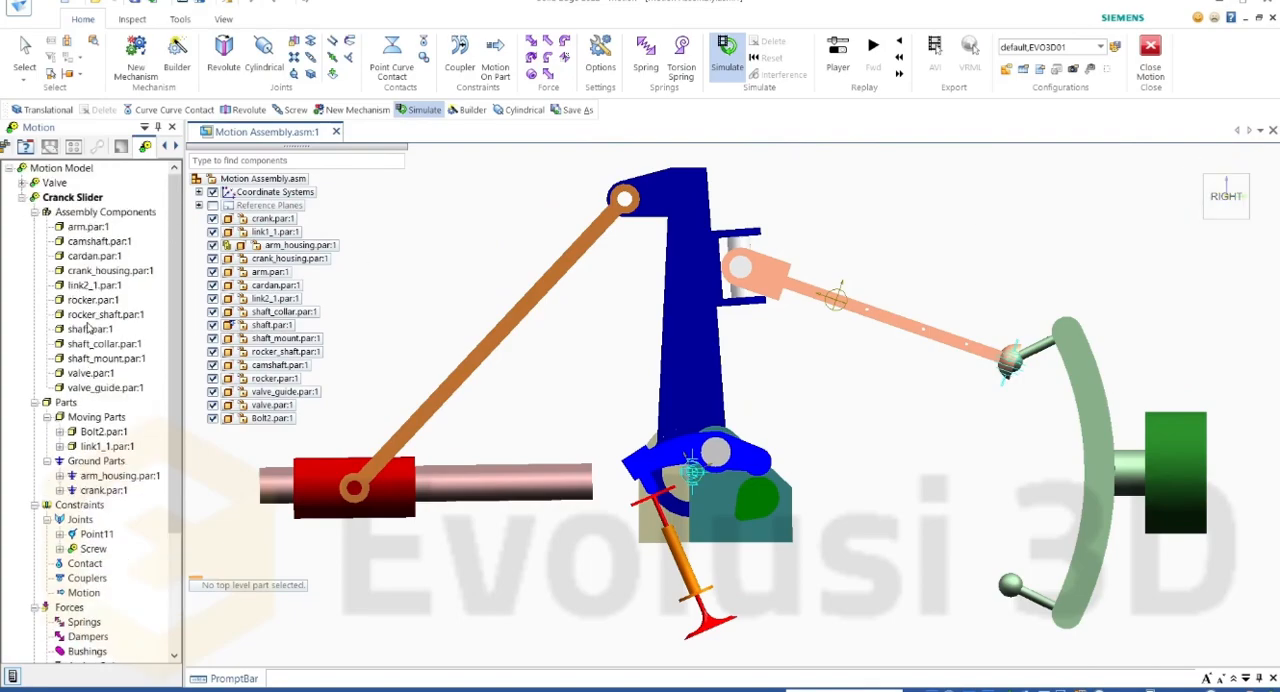
pyautogui.click(53, 184)
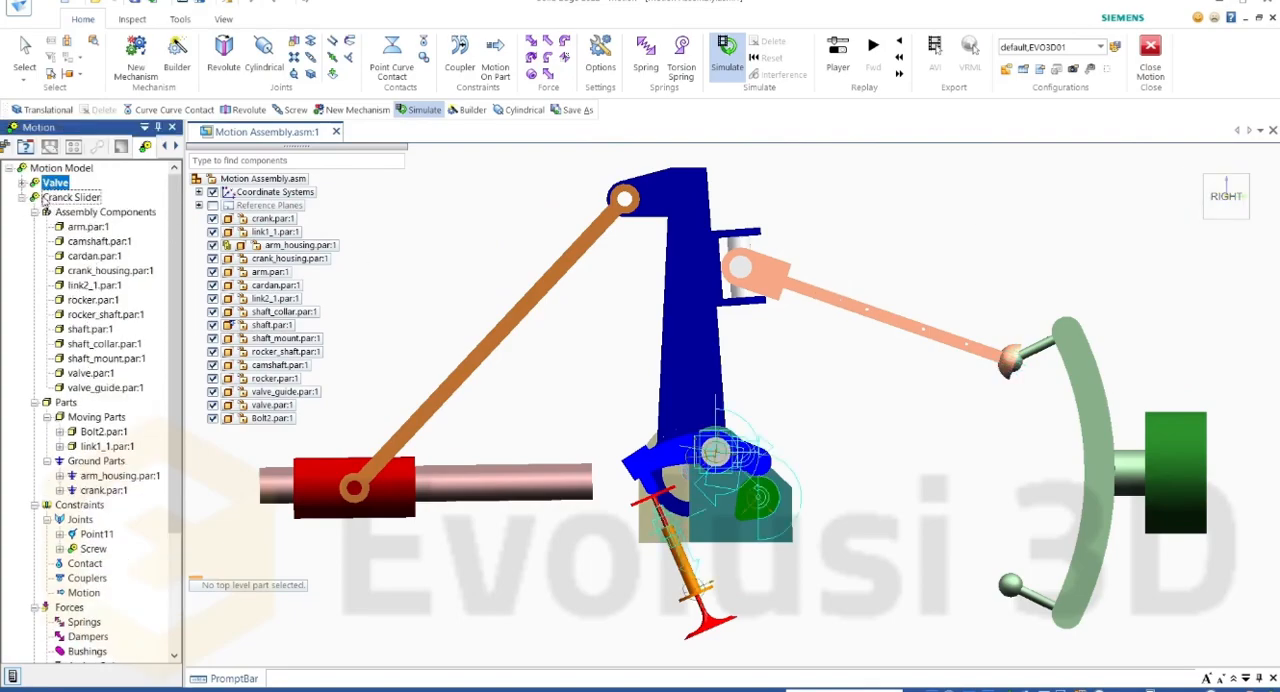
pyautogui.click(24, 200)
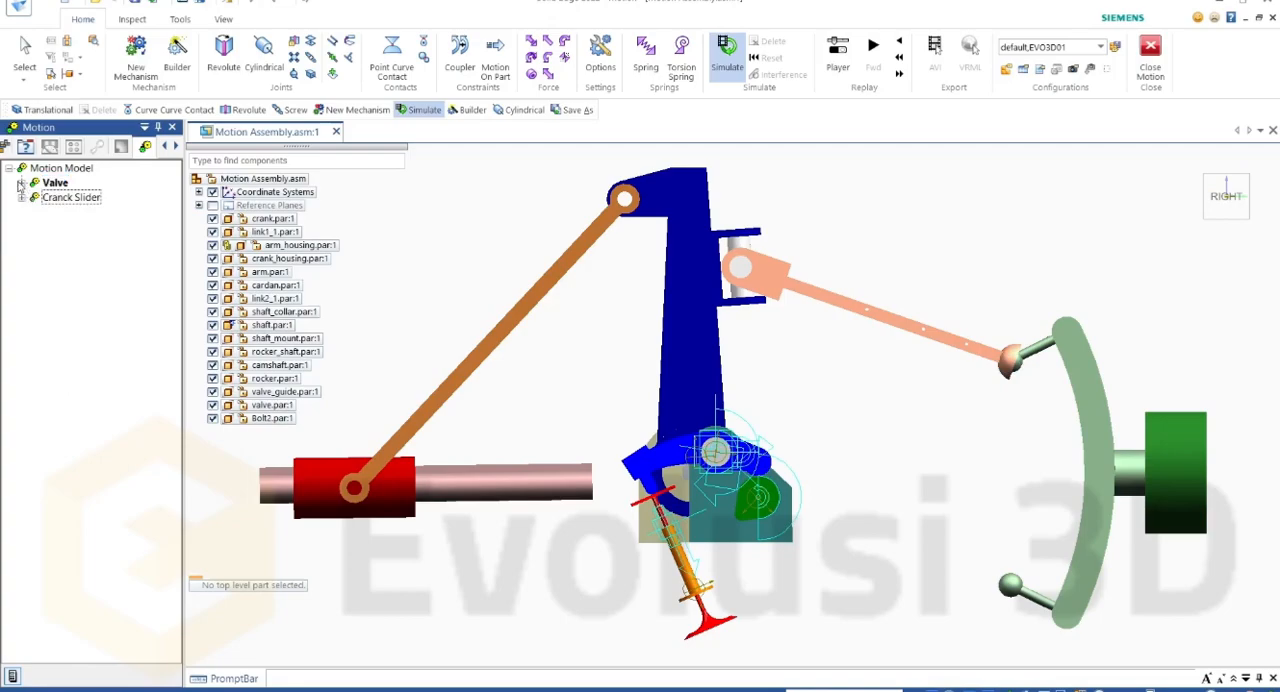
pyautogui.click(20, 184)
pyautogui.scroll(-1, 60, 284)
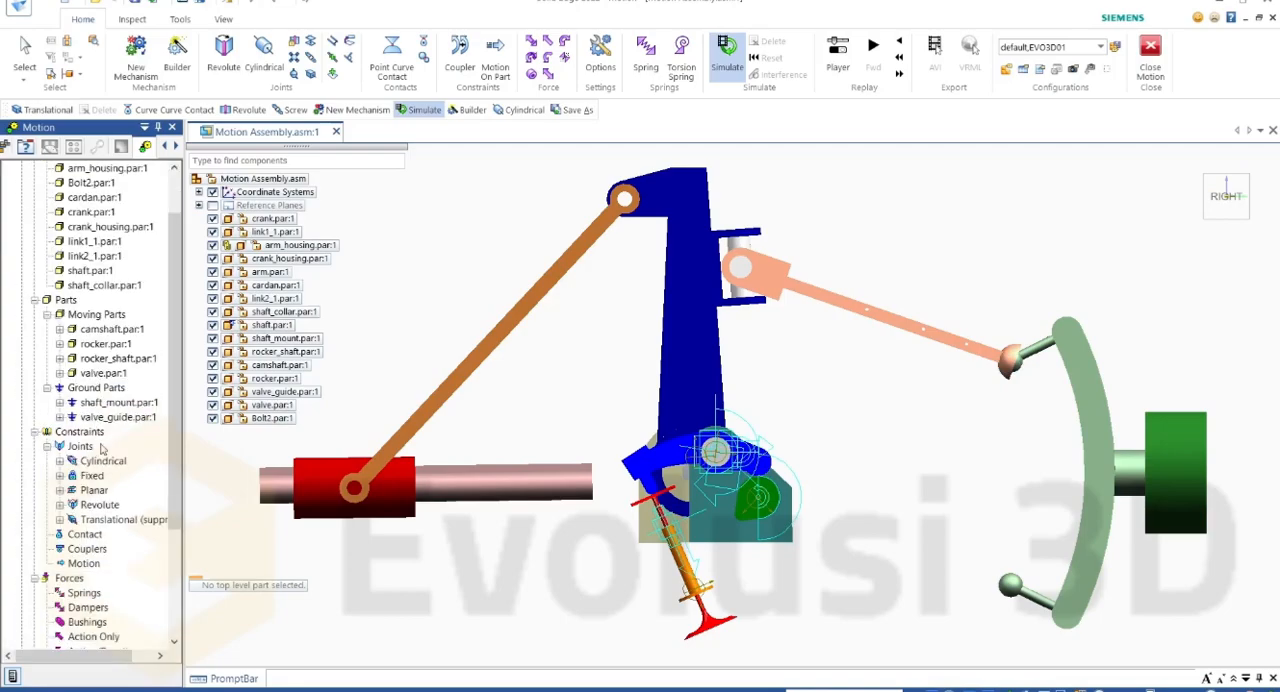
# Step: Start a curve-curve contact with the camshaft as the first component and the rocker as the second
pyautogui.click(1250, 182)
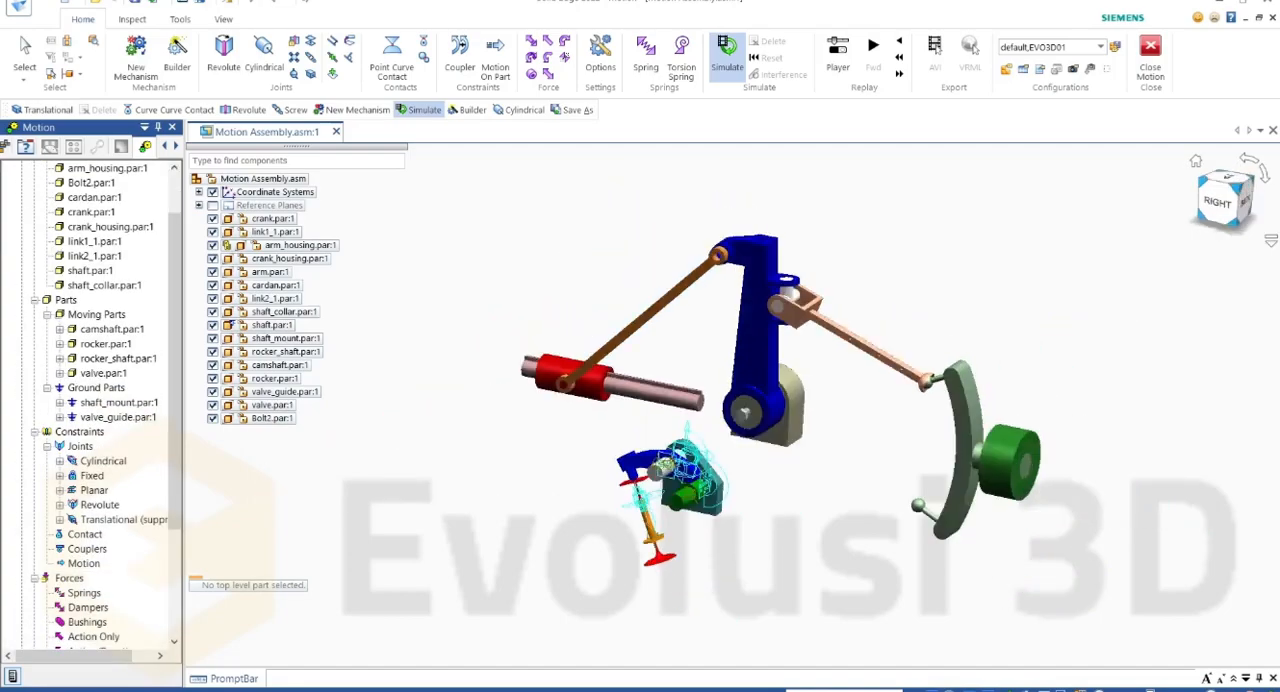
pyautogui.scroll(5, 660, 470)
pyautogui.scroll(1, 638, 431)
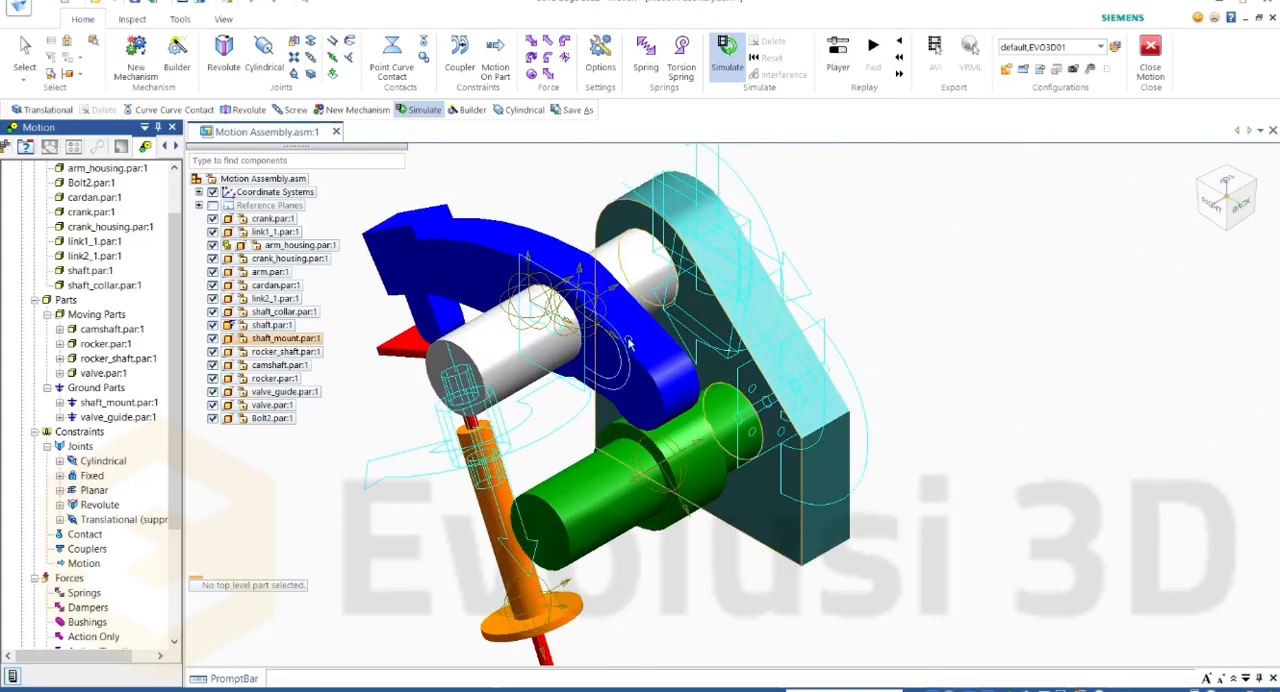
pyautogui.scroll(-1, 522, 425)
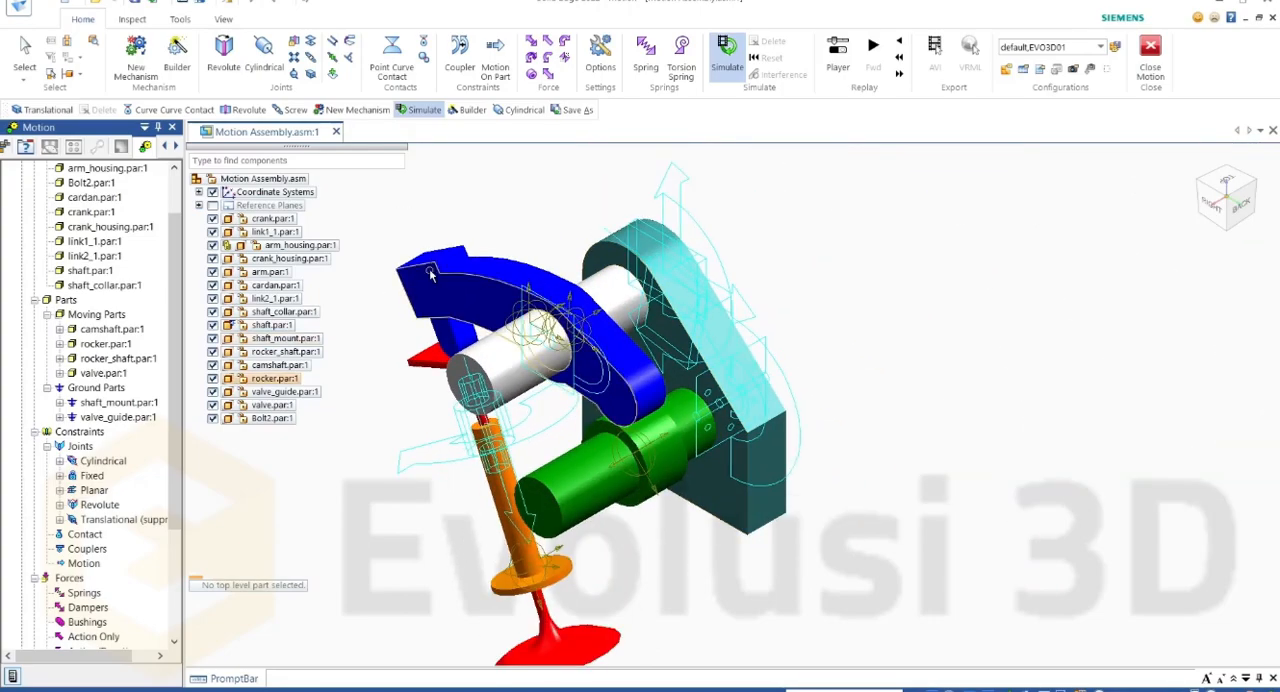
pyautogui.click(424, 45)
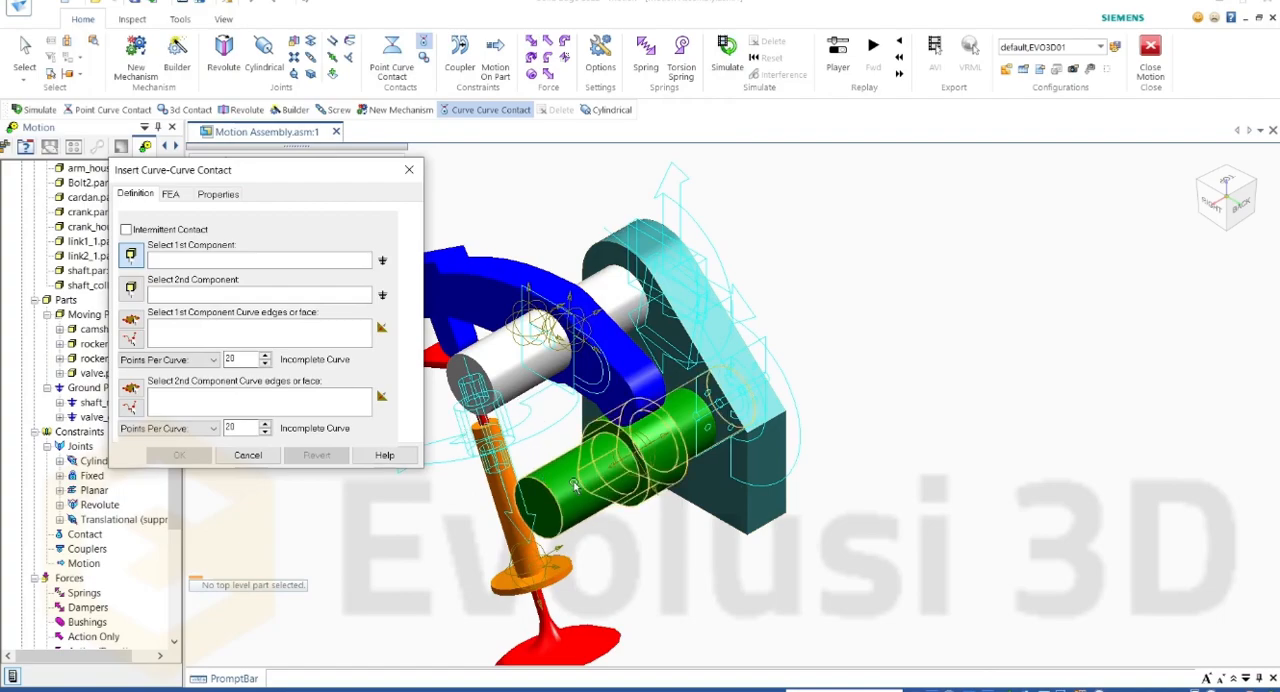
pyautogui.click(572, 487)
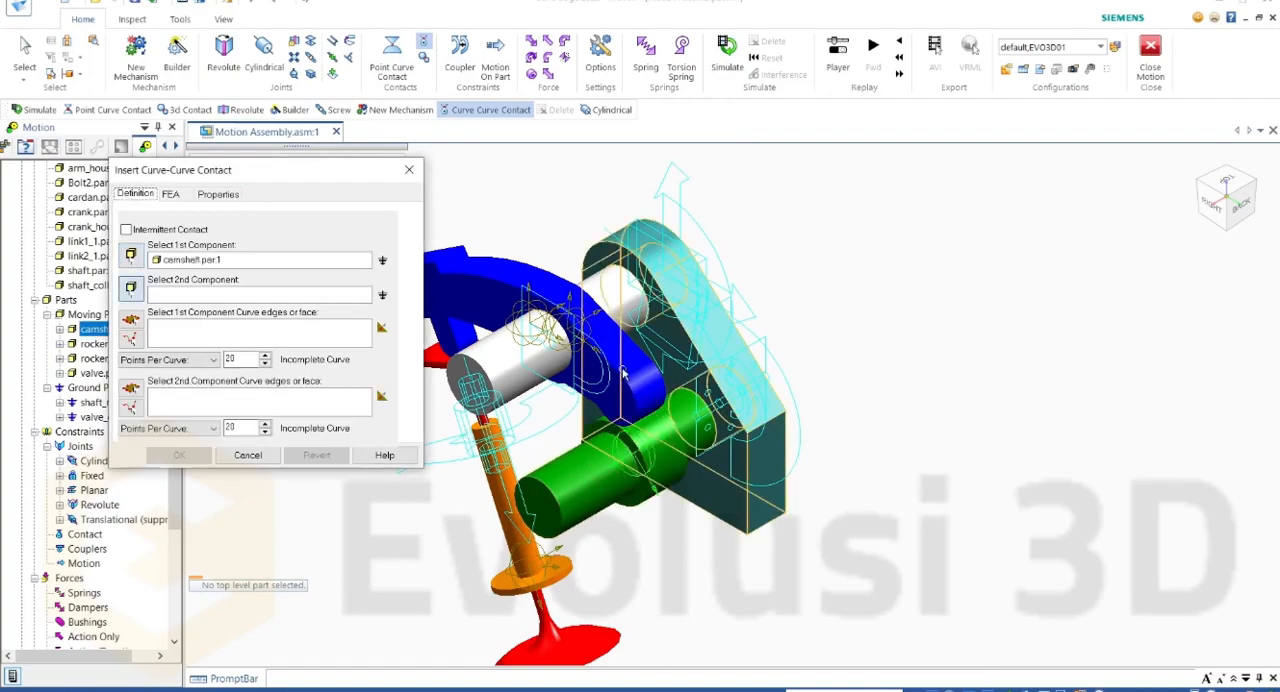
pyautogui.click(479, 276)
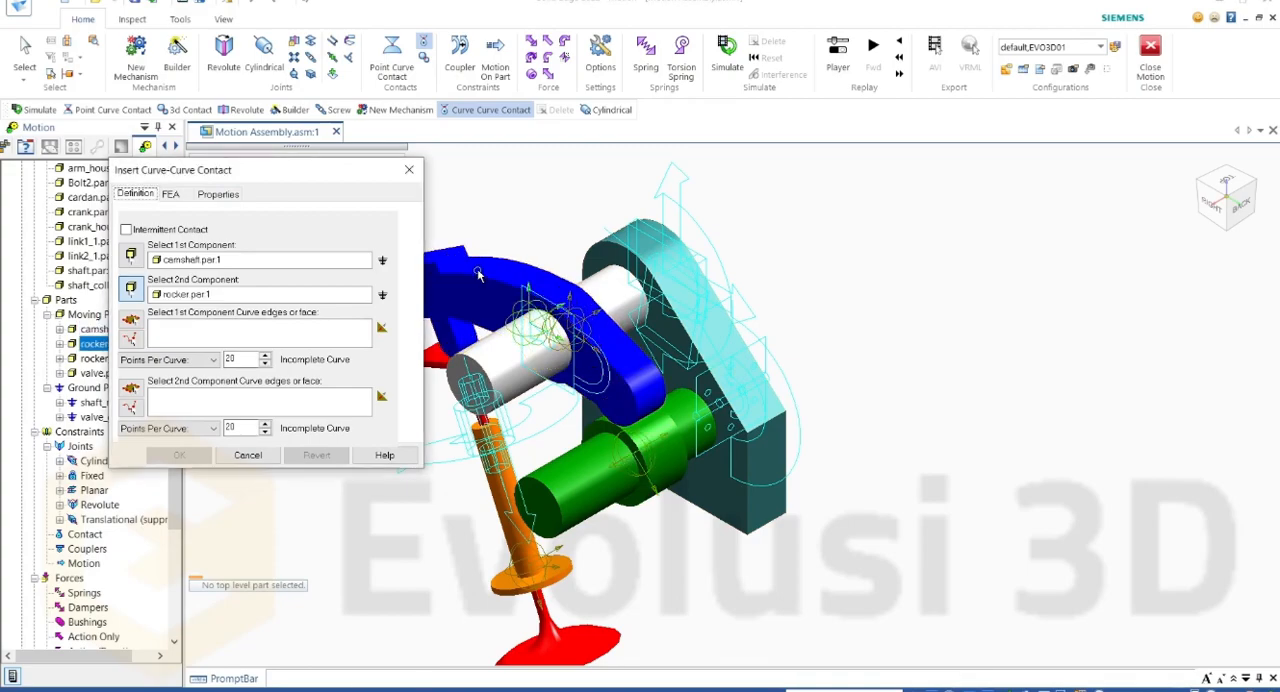
# Step: Use the cam lobe's closed profile and the rocker's curved tip edge as contact curves, with 20 points per curve each, and create the contact
pyautogui.click(131, 321)
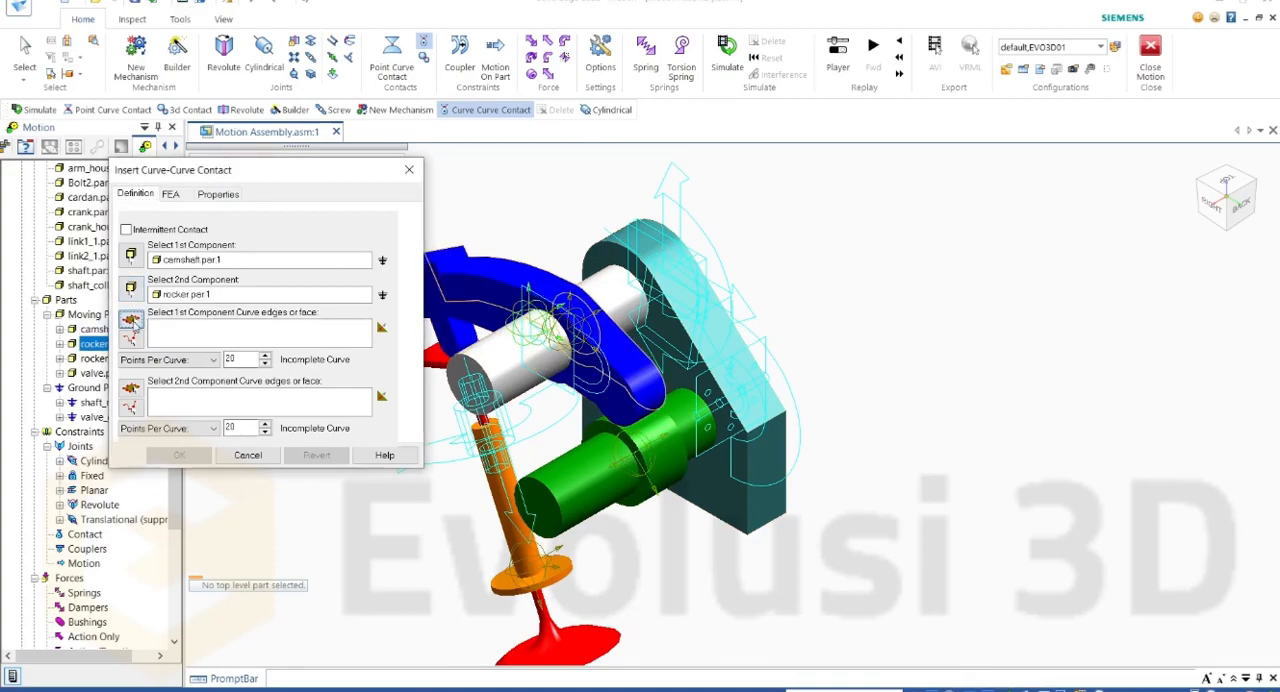
pyautogui.click(131, 341)
pyautogui.click(132, 321)
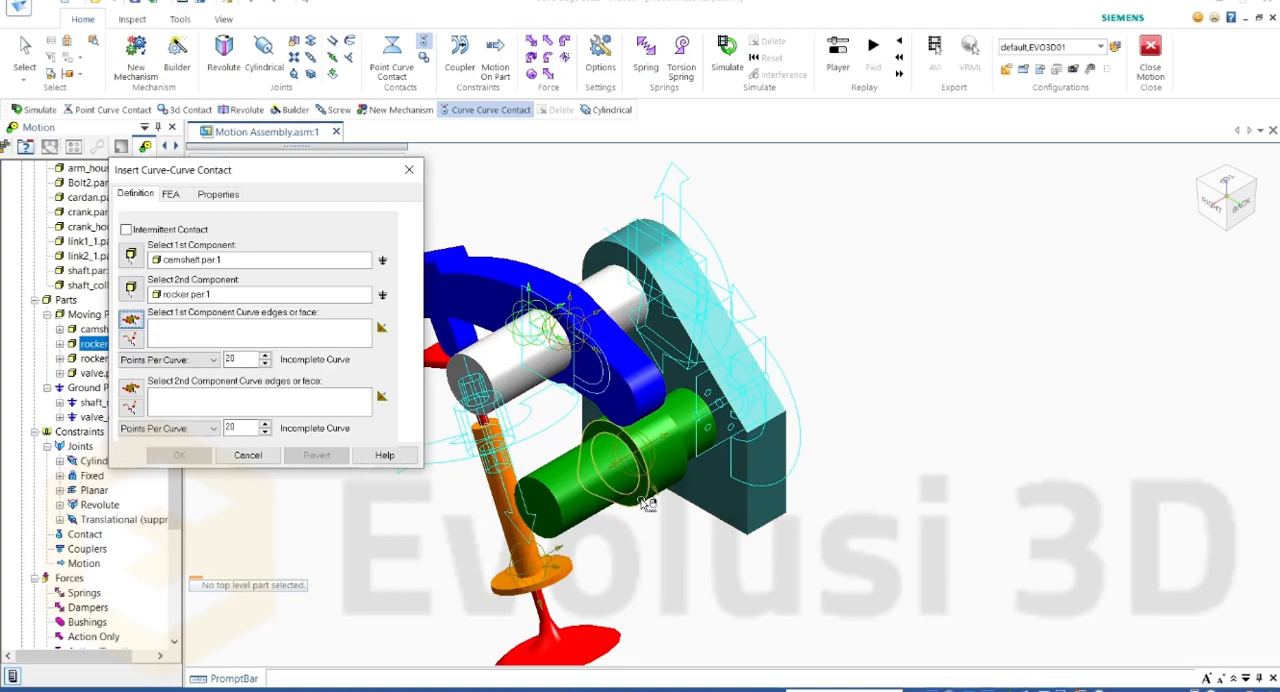
pyautogui.click(648, 503)
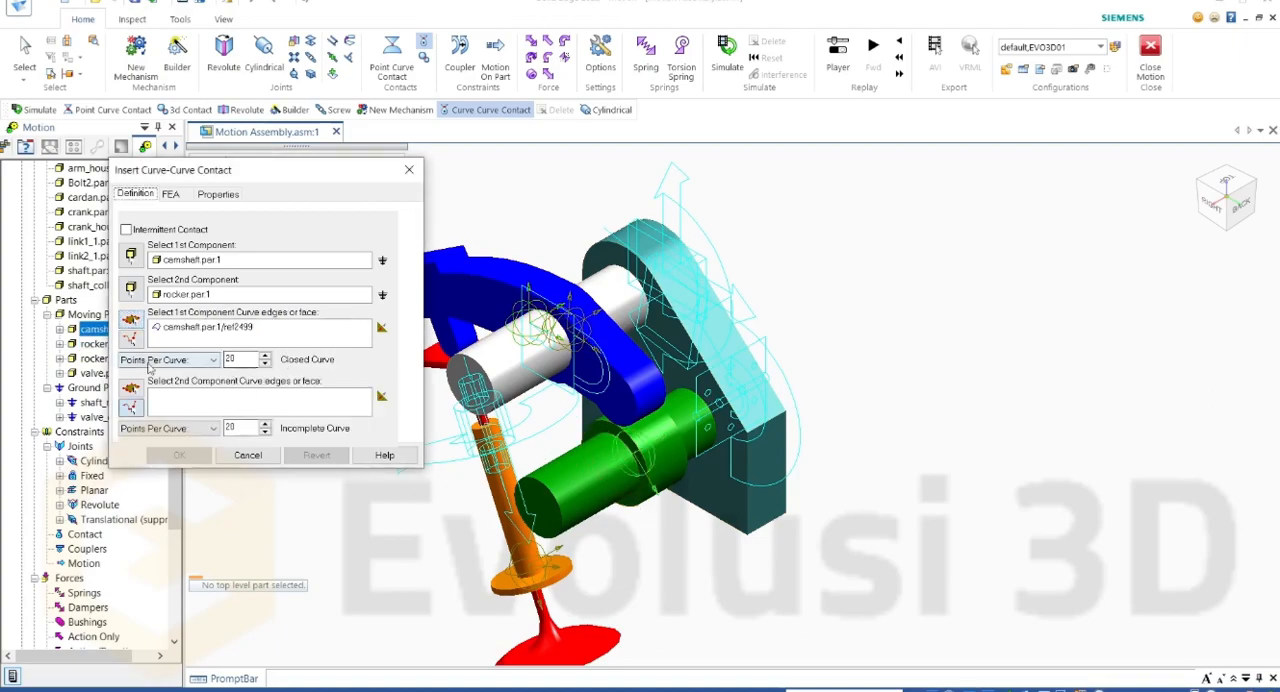
pyautogui.click(131, 407)
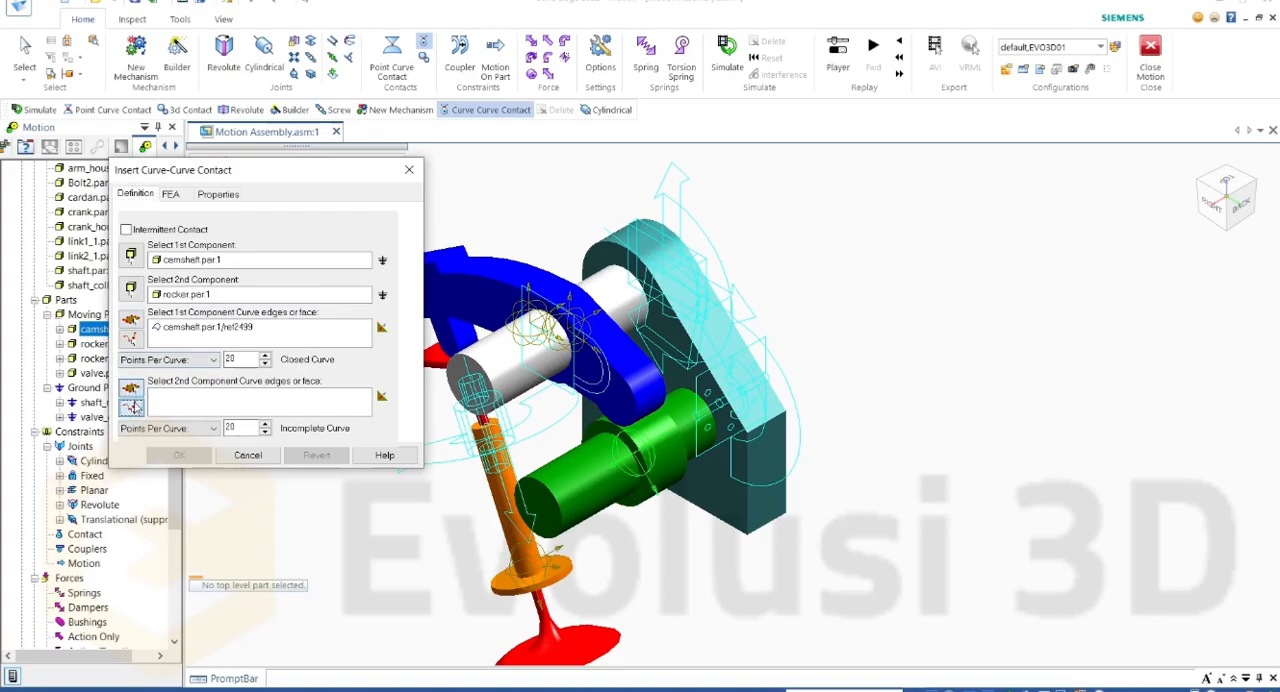
pyautogui.click(636, 408)
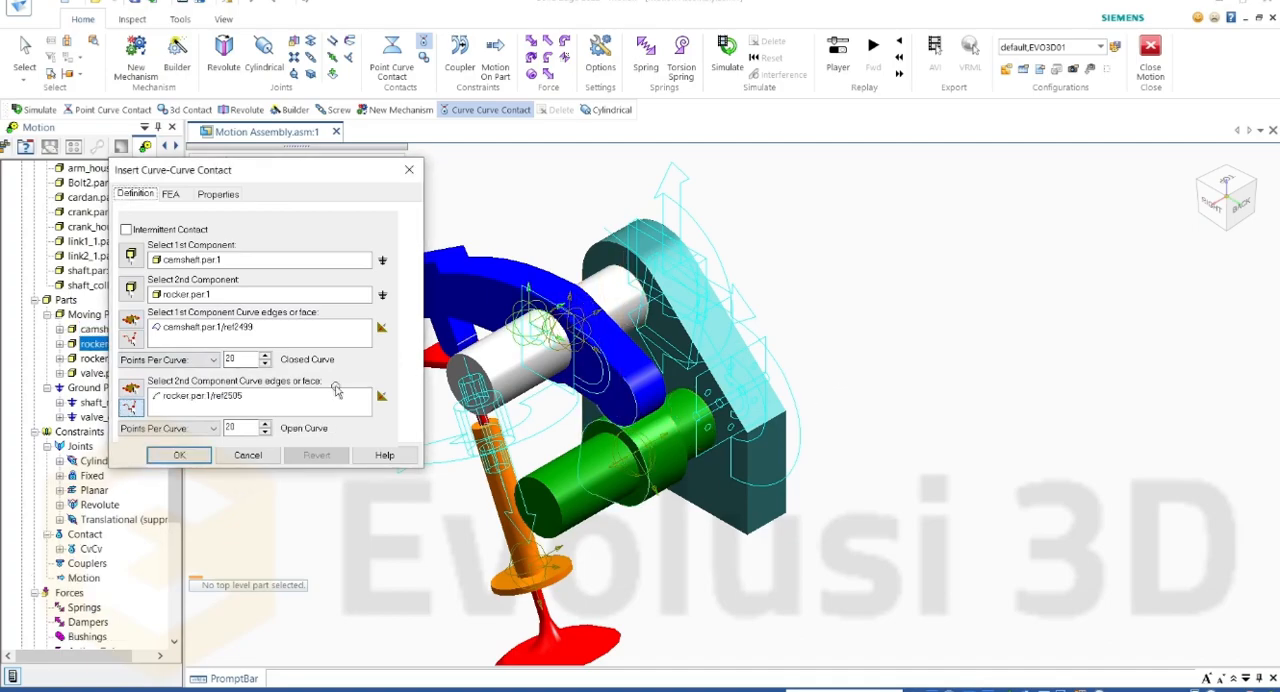
pyautogui.click(179, 455)
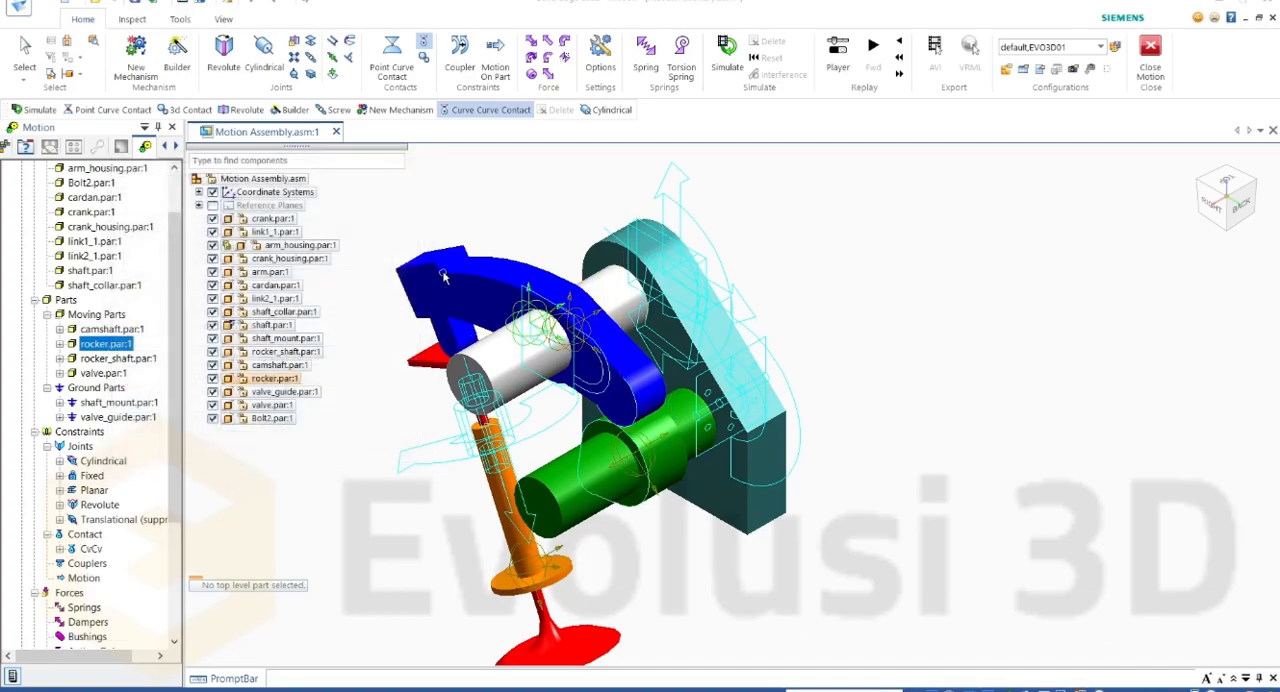
pyautogui.click(394, 70)
pyautogui.moveTo(284, 170); pyautogui.dragTo(322, 190)
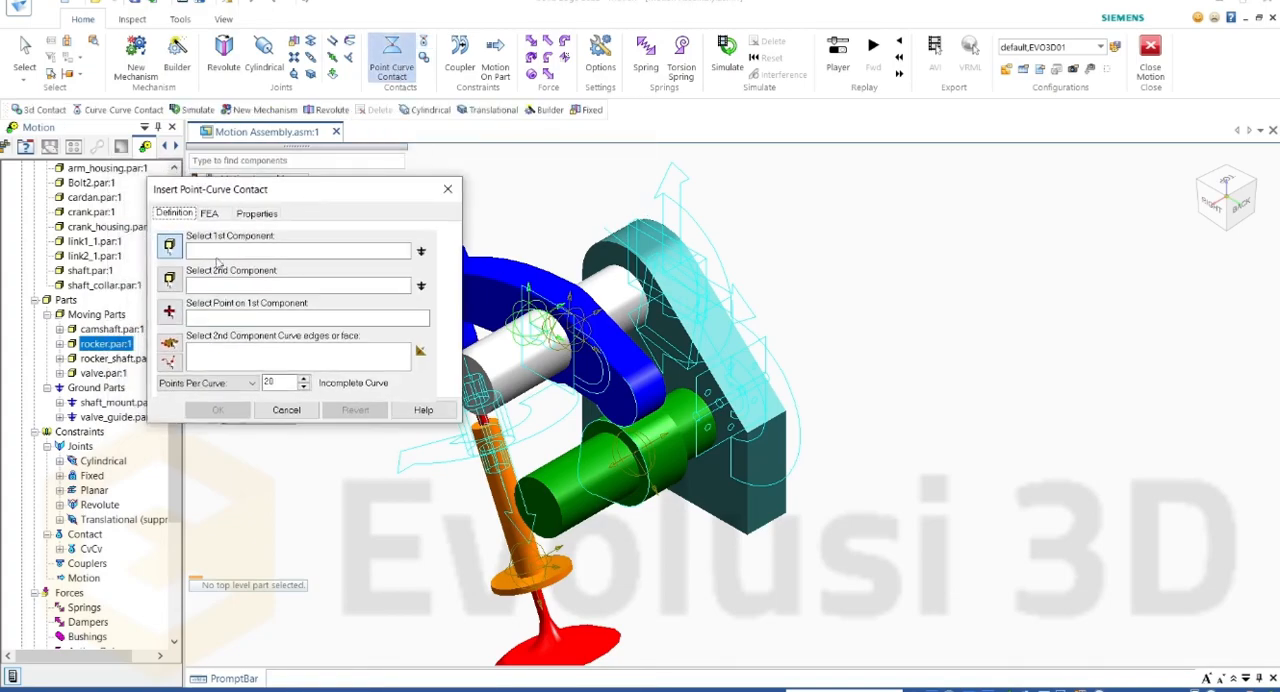
pyautogui.click(169, 314)
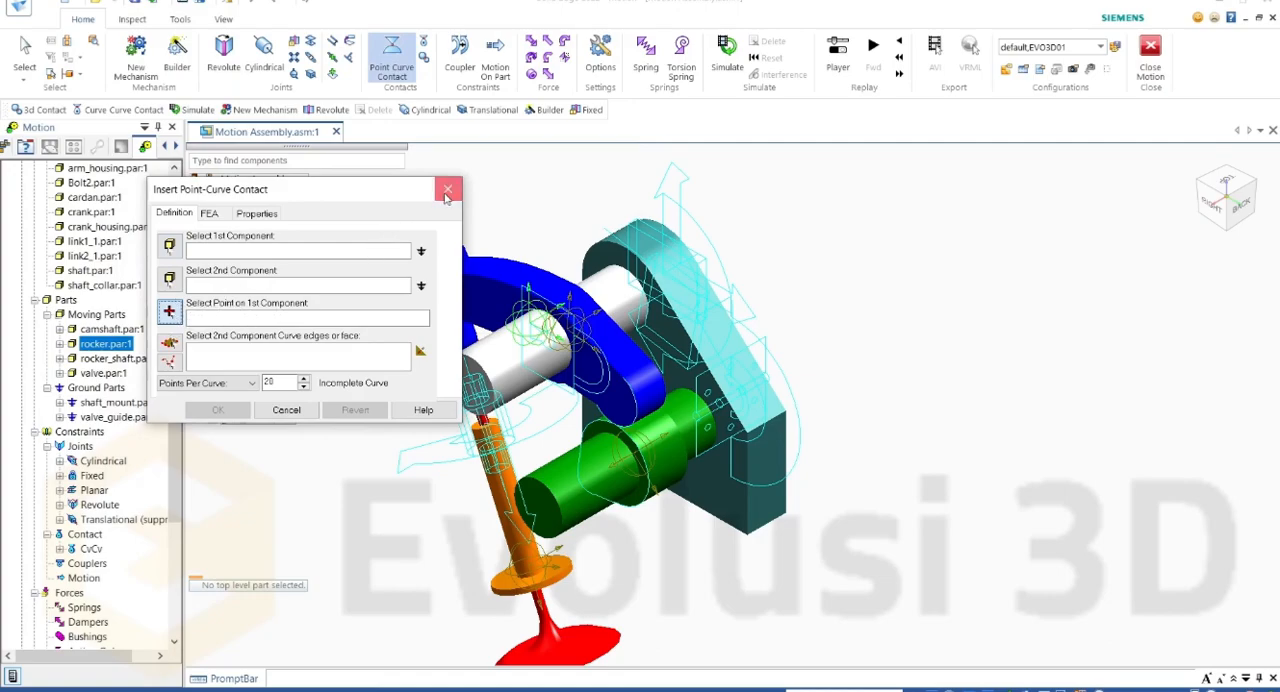
pyautogui.click(447, 190)
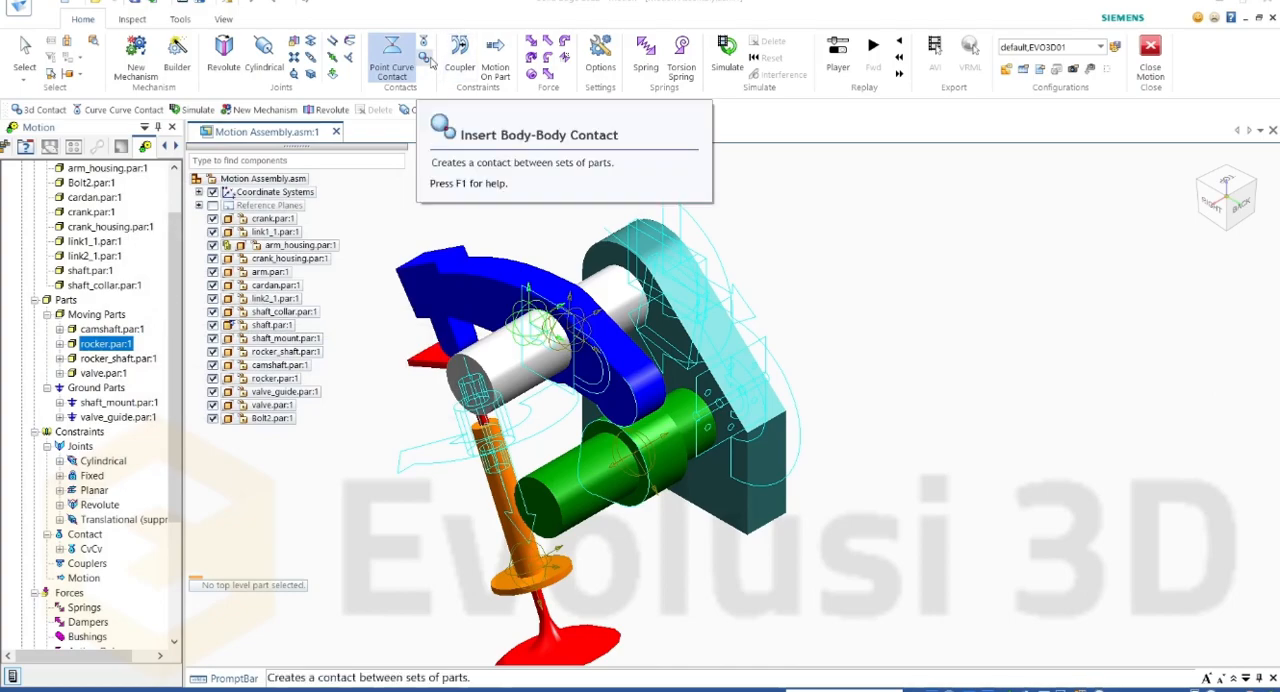
# Step: Start a 3D body-body contact and add the rocker and the valve as the parts that can touch each other
pyautogui.click(425, 58)
pyautogui.moveTo(368, 190); pyautogui.dragTo(236, 182)
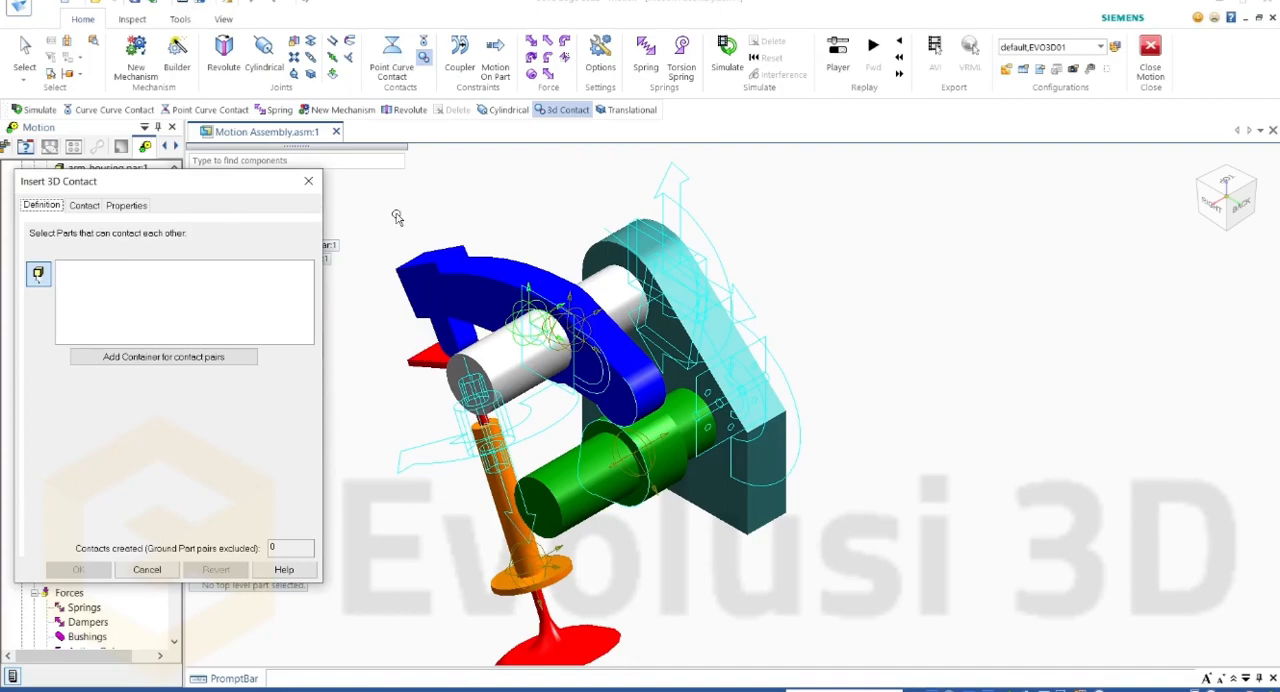
pyautogui.moveTo(412, 212); pyautogui.dragTo(506, 393, button='middle')
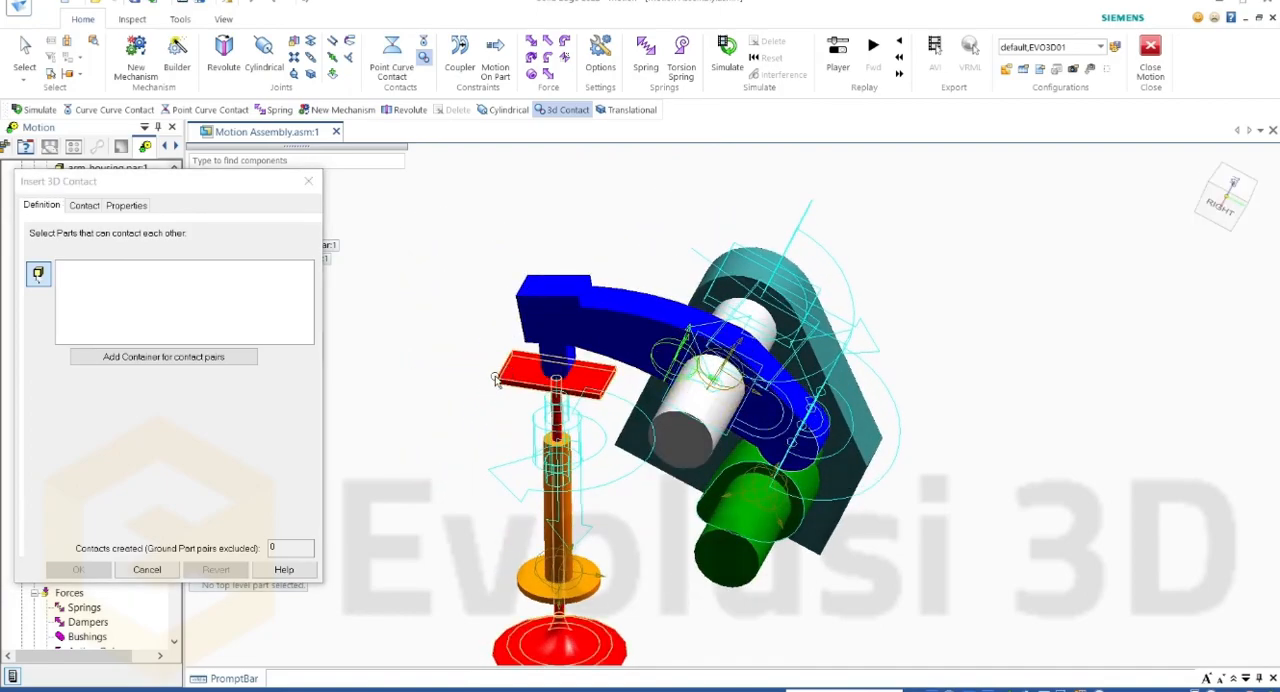
pyautogui.moveTo(222, 191); pyautogui.dragTo(368, 188)
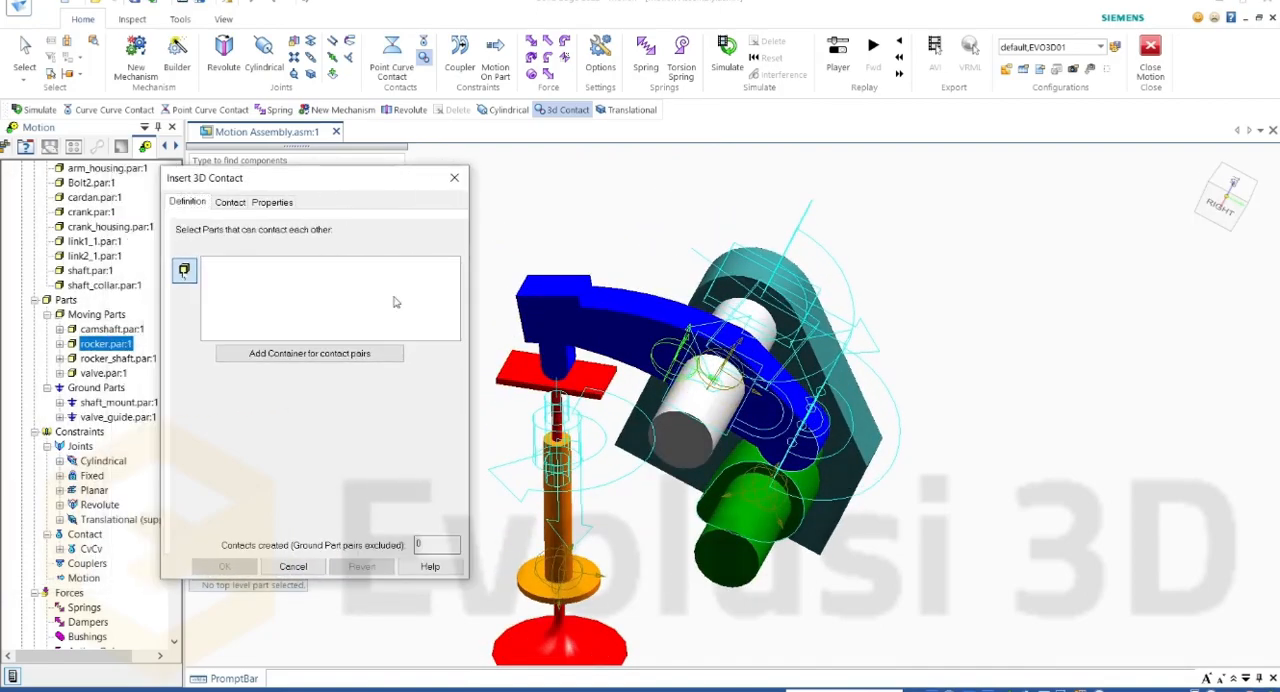
pyautogui.click(573, 314)
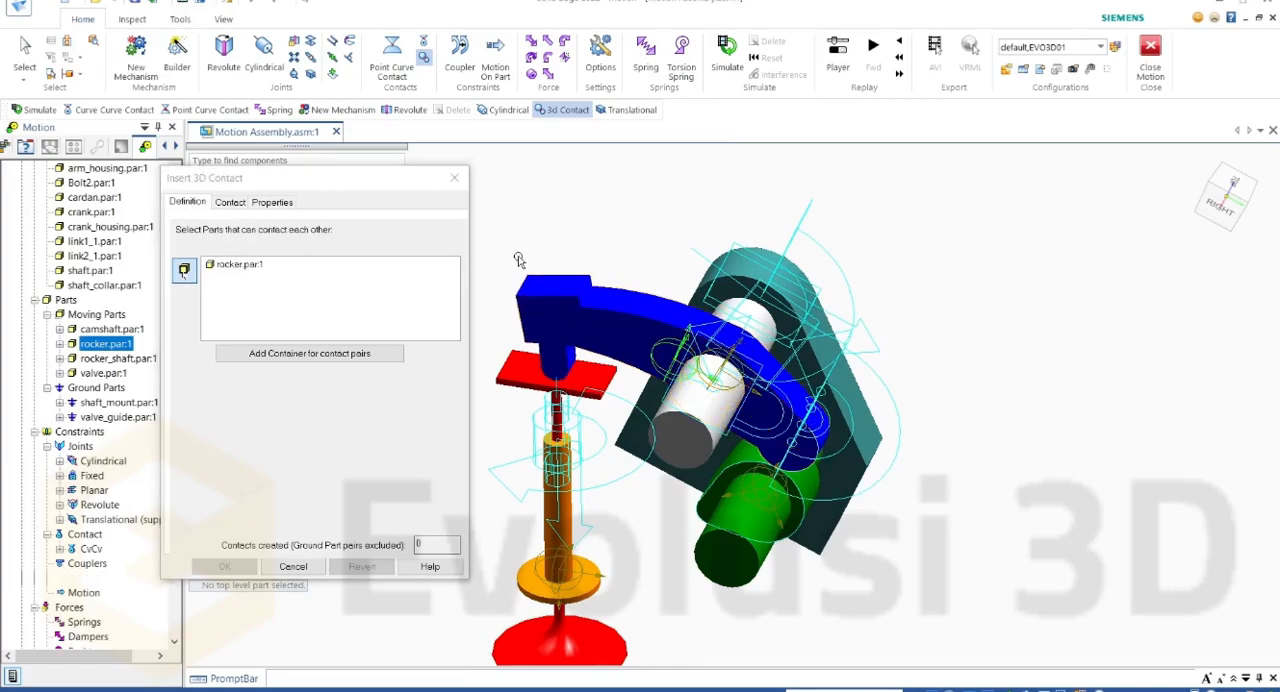
pyautogui.click(519, 368)
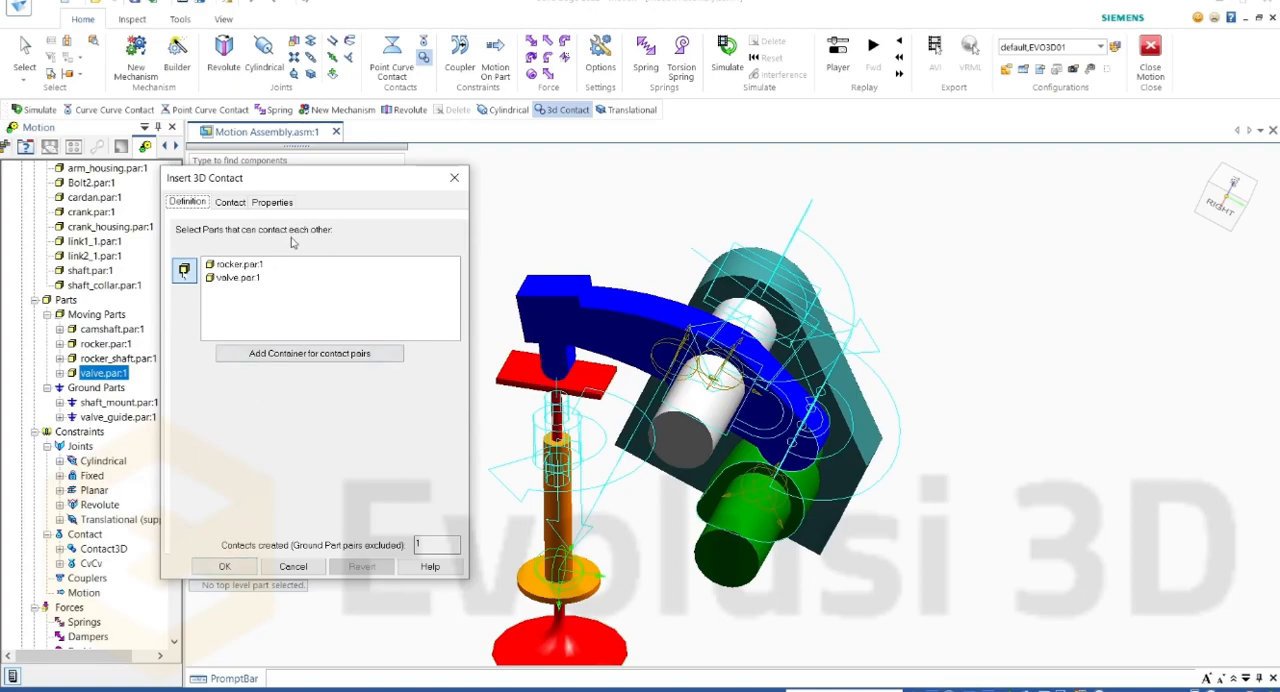
# Step: Review the rocker-valve contact settings, keep the Steel (Dry) materials, Impact and Full friction, and create the contact
pyautogui.click(231, 202)
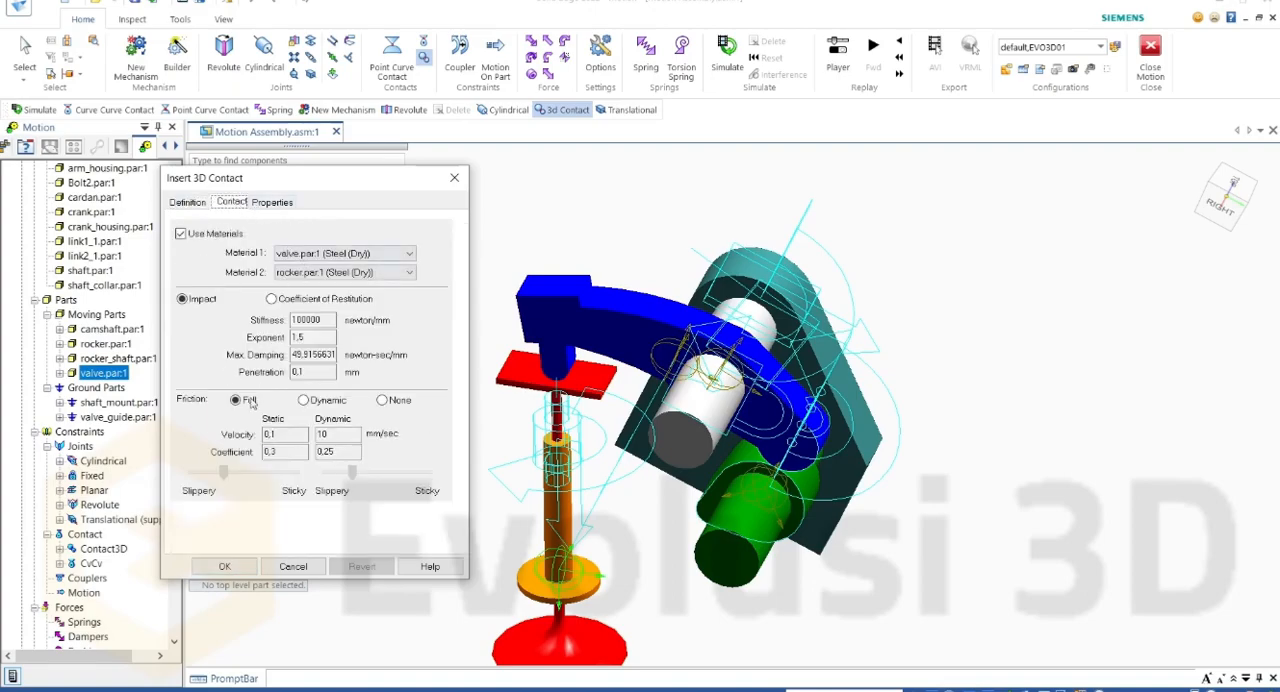
pyautogui.click(264, 203)
pyautogui.click(230, 205)
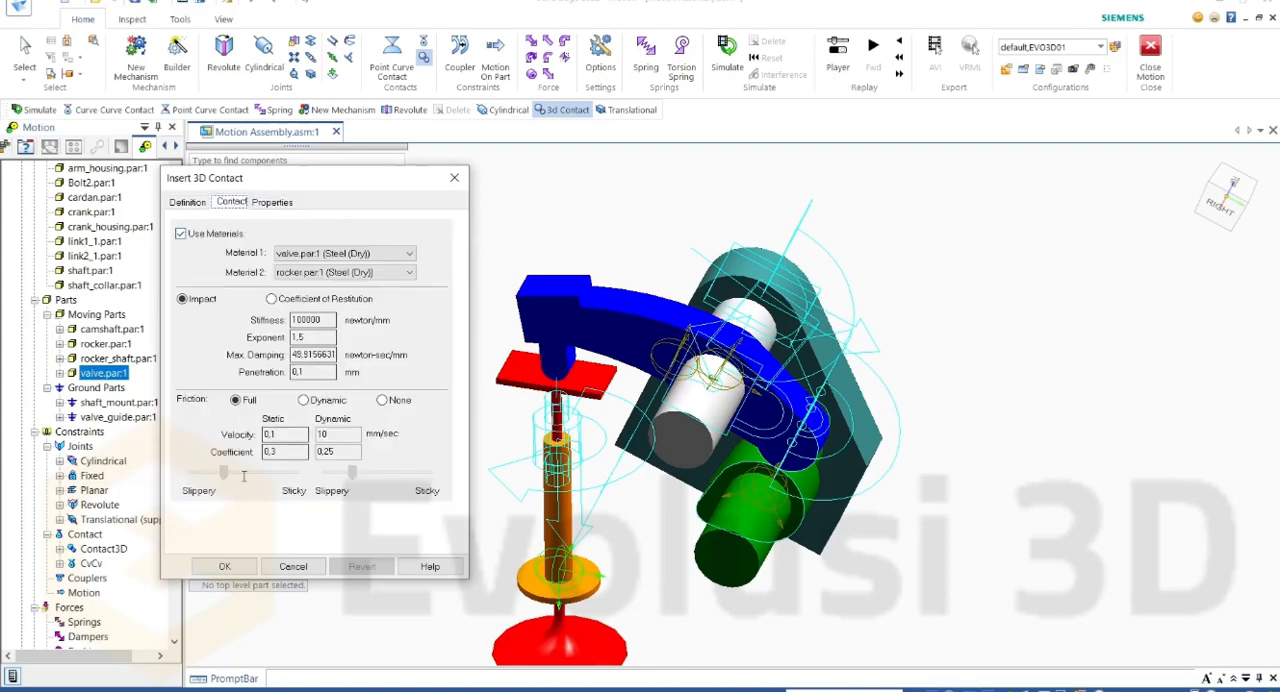
pyautogui.click(188, 202)
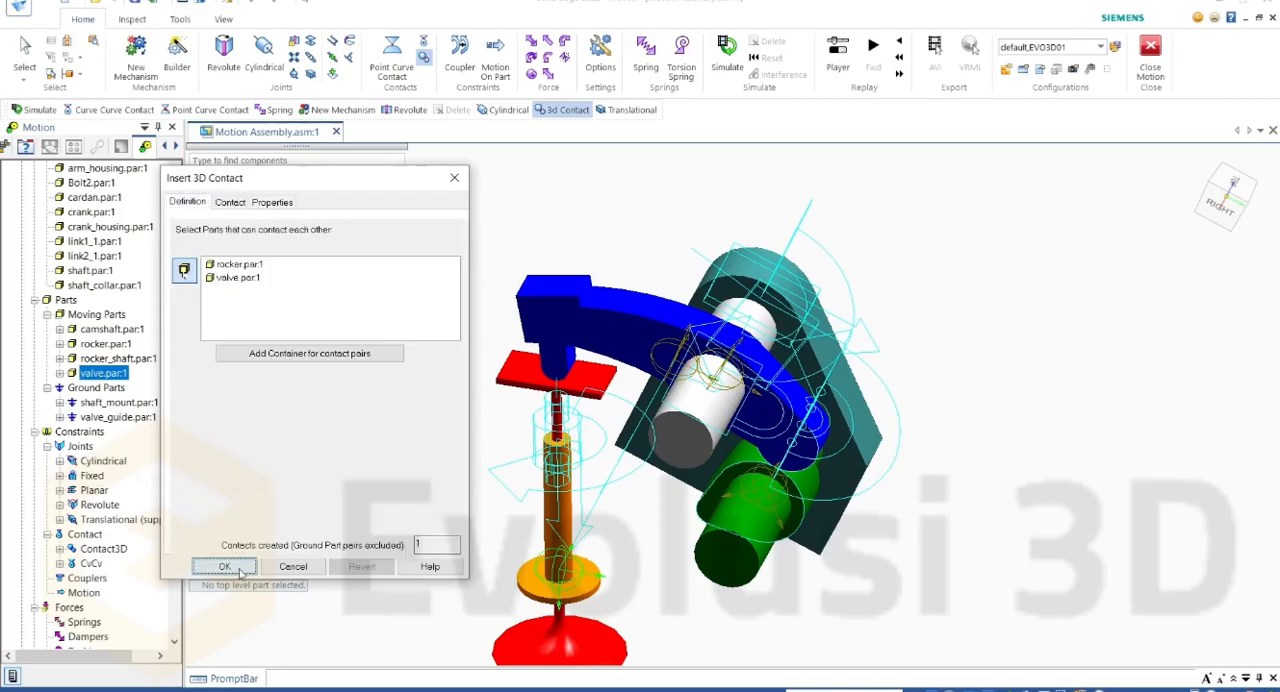
pyautogui.click(226, 567)
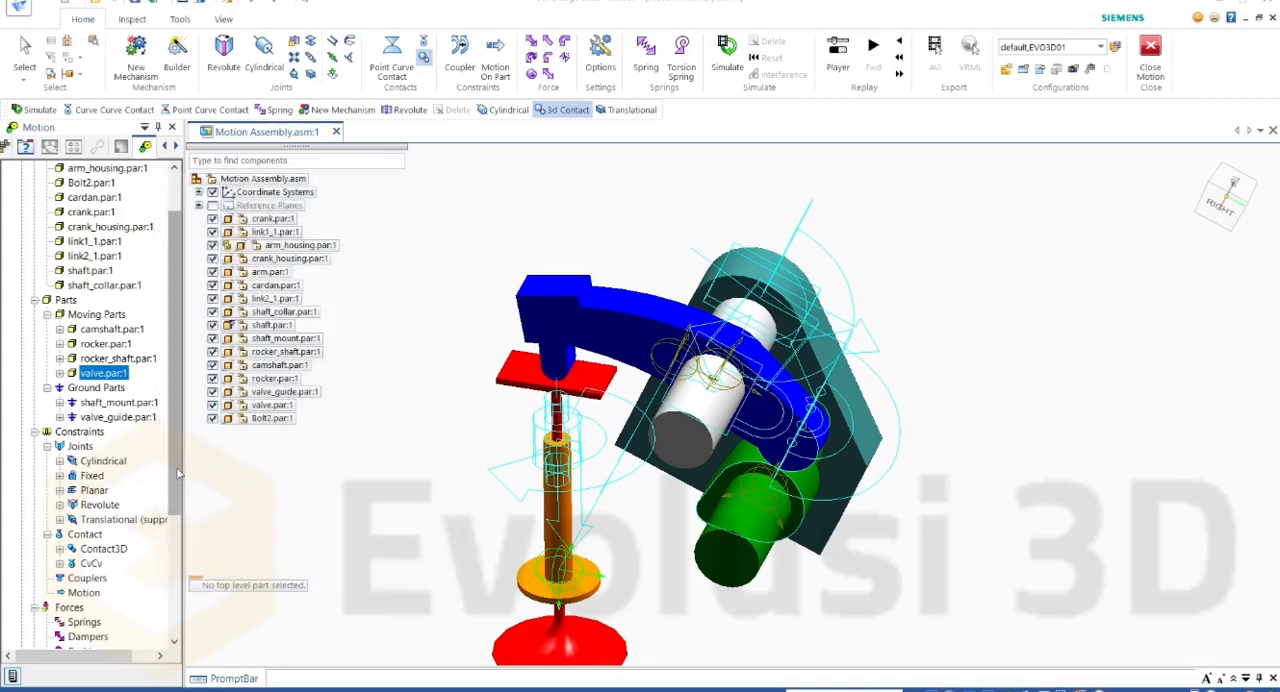
# Step: Suppress the Valve mechanism's Cylindrical and Planar joints and unsuppress its Translational joint
pyautogui.scroll(-2, 457, 404)
pyautogui.scroll(3, 638, 410)
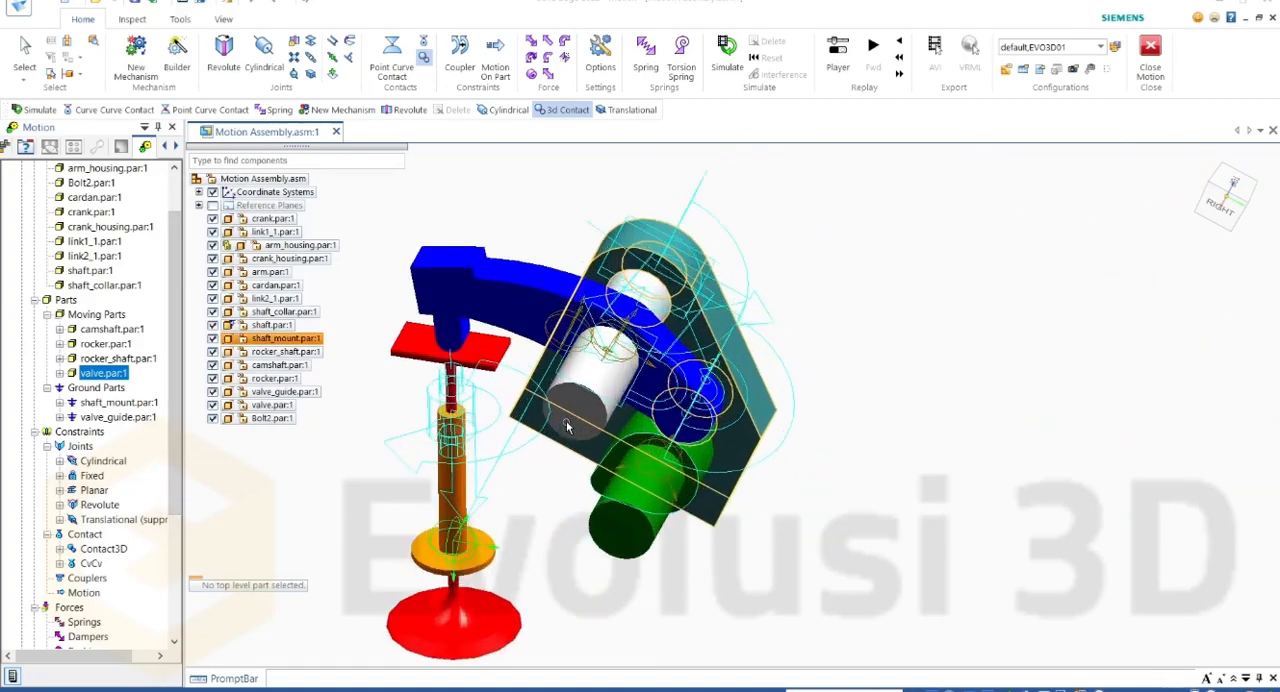
pyautogui.rightClick(115, 462)
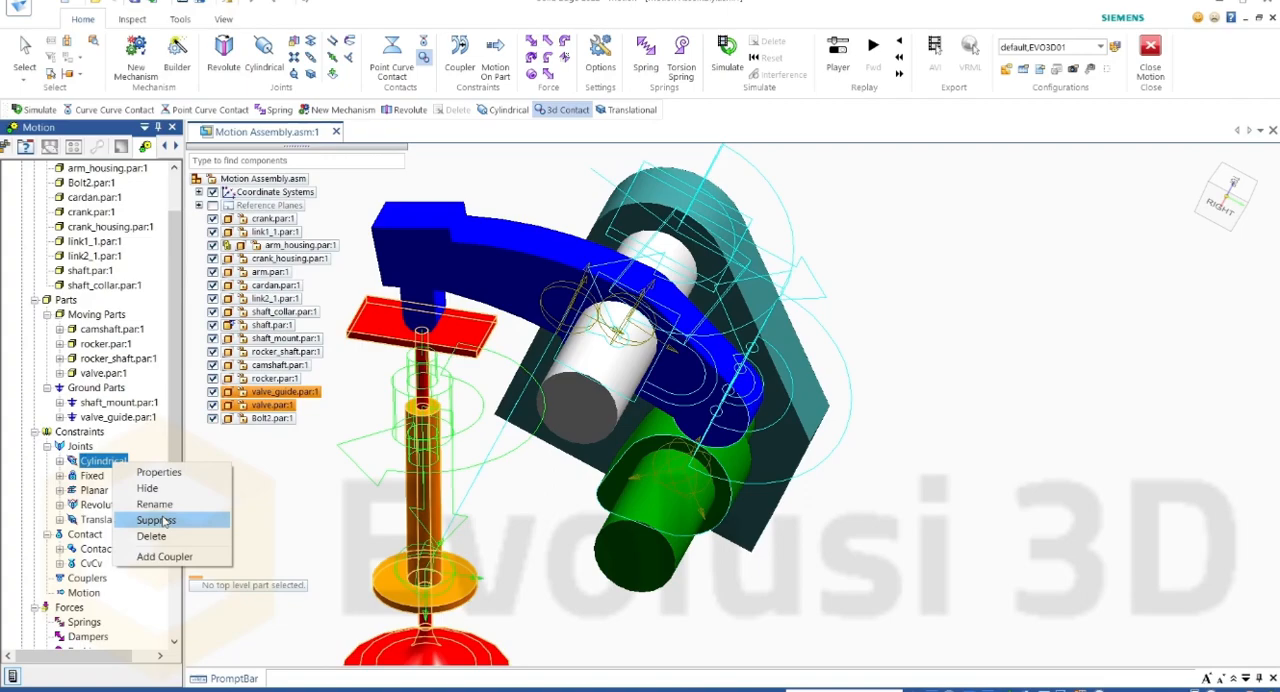
pyautogui.click(156, 520)
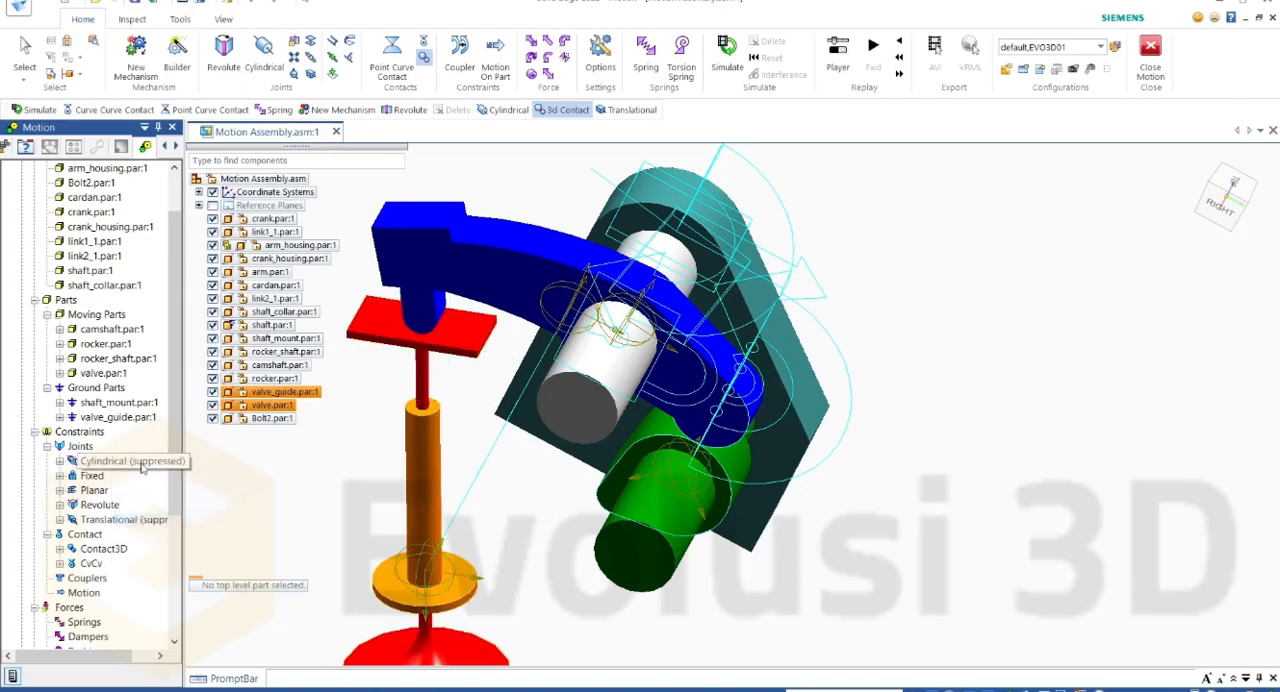
pyautogui.rightClick(93, 491)
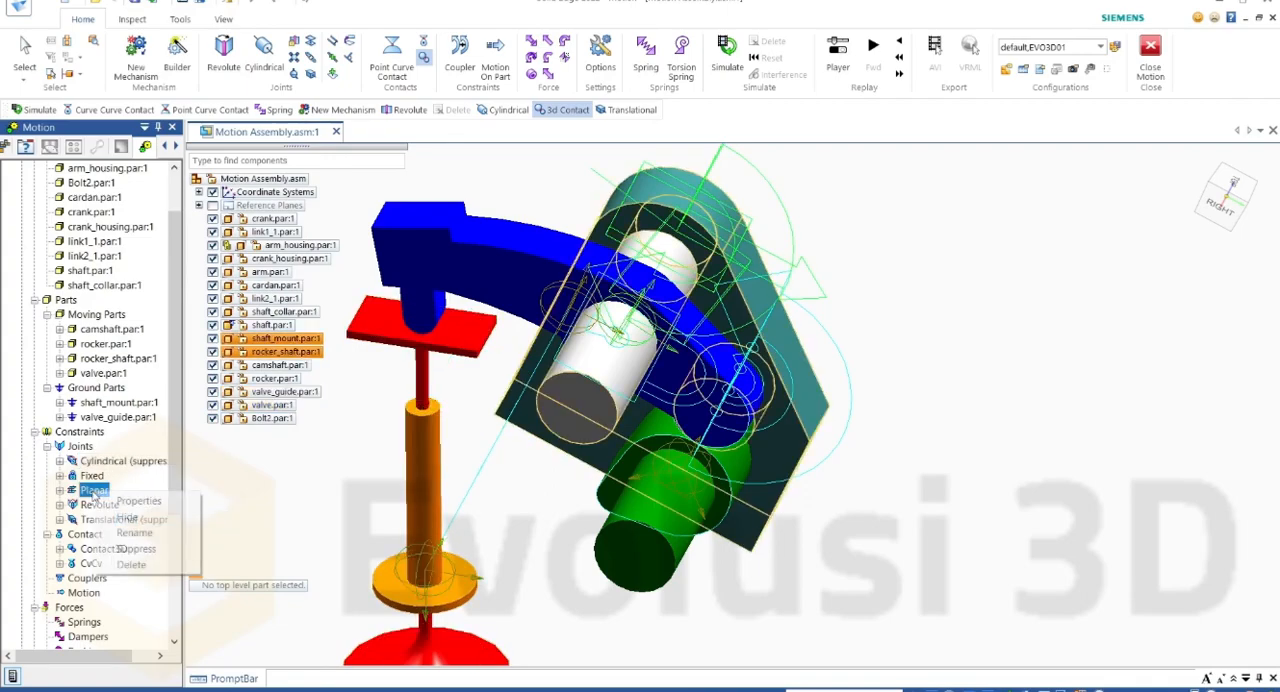
pyautogui.click(143, 542)
pyautogui.rightClick(143, 520)
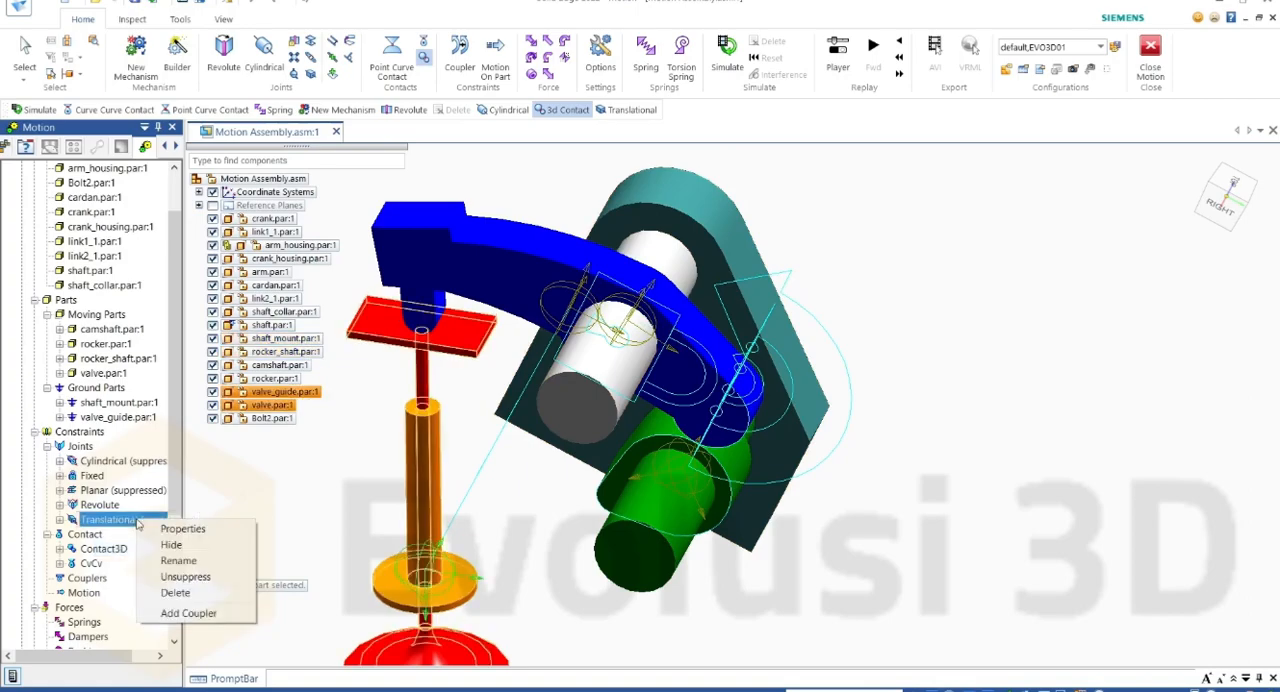
pyautogui.click(185, 576)
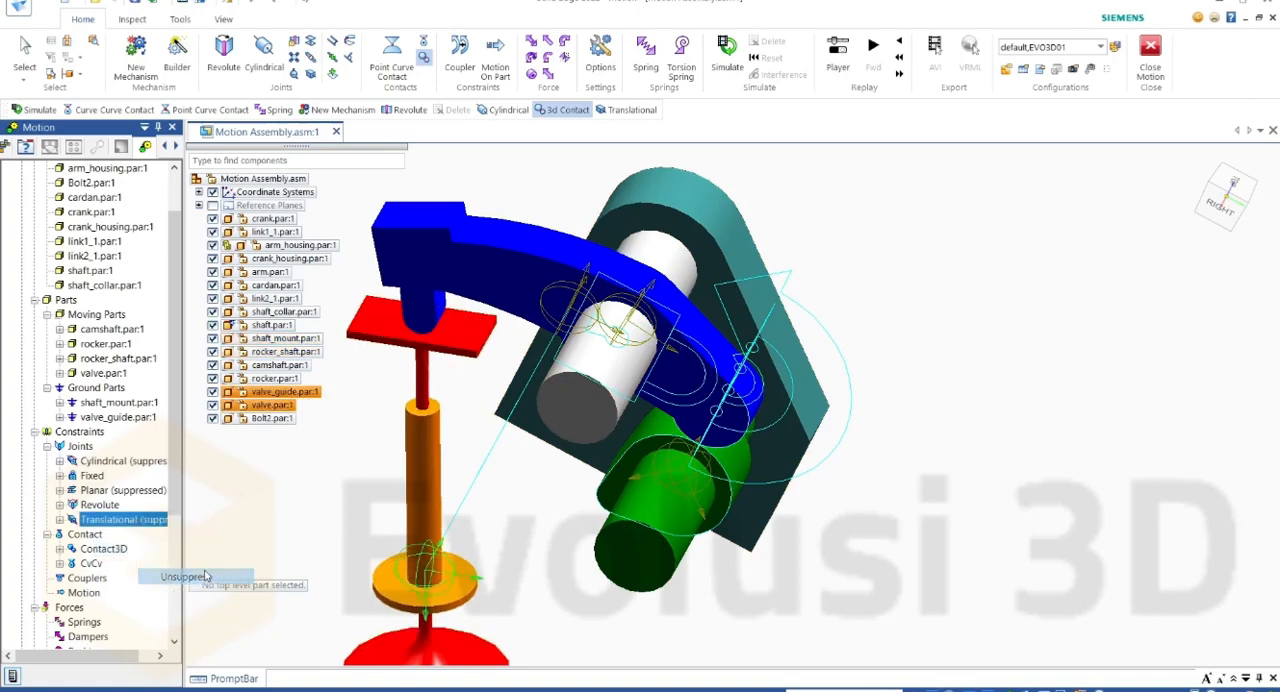
# Step: Set the Translational joint's motion type along Translate Z to Free
pyautogui.rightClick(140, 520)
pyautogui.click(185, 530)
pyautogui.click(228, 202)
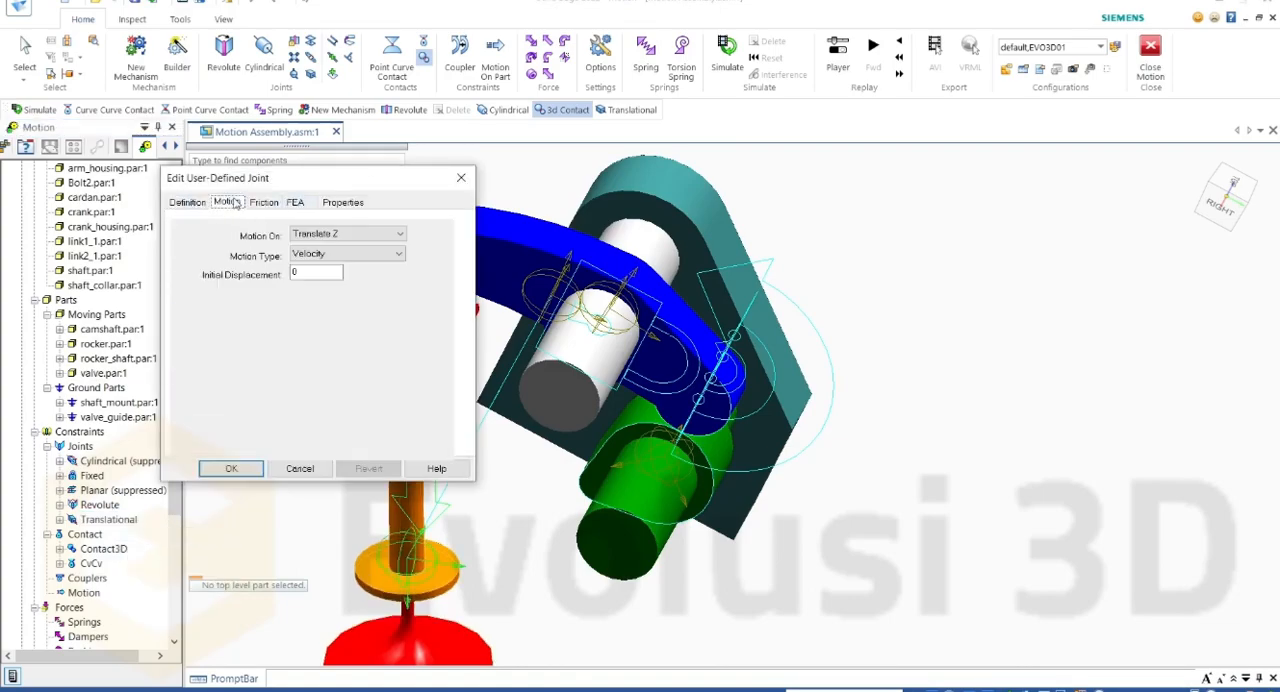
pyautogui.click(398, 254)
pyautogui.click(323, 268)
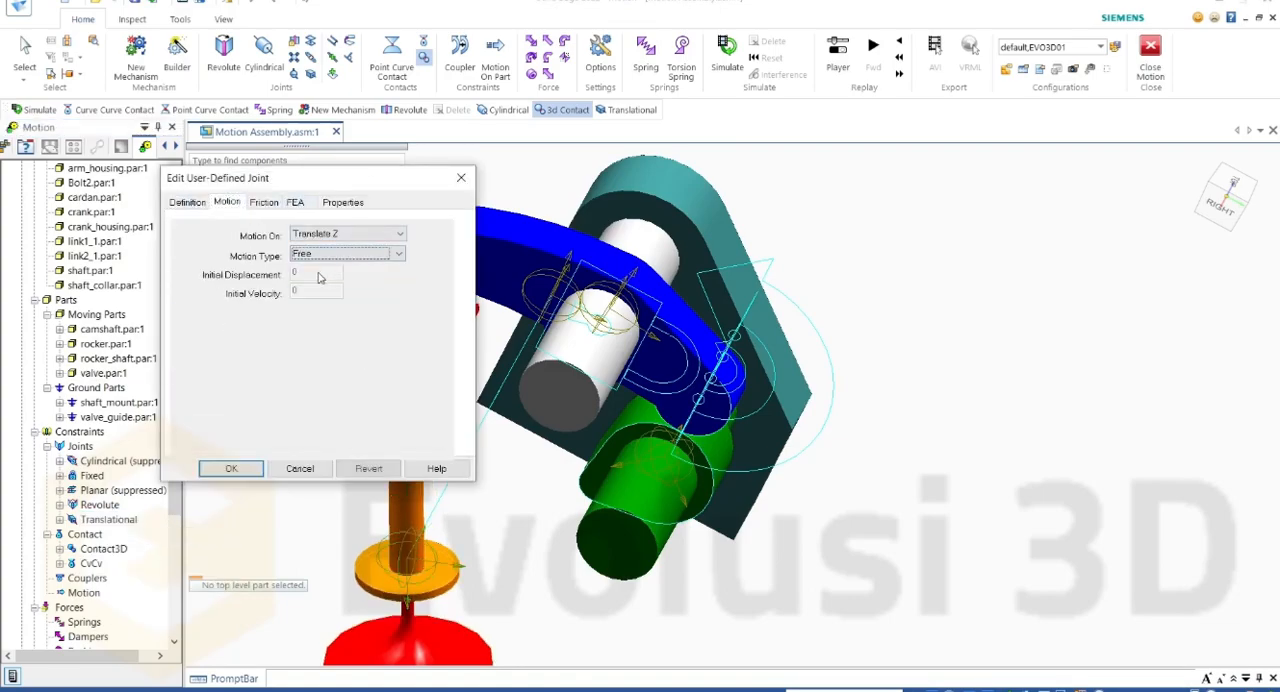
pyautogui.click(231, 468)
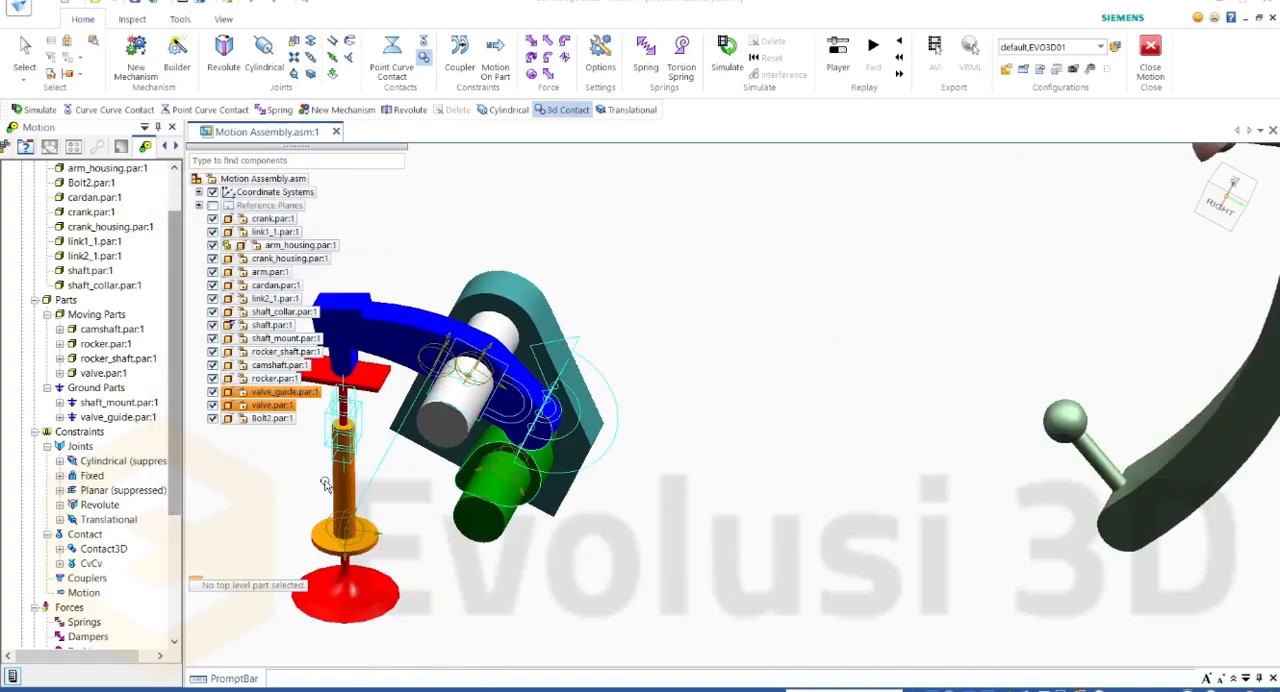
# Step: Define a revolute joint between rocker_shaft and shaft_mount, taking its location and direction from shaft_mount's geometry
pyautogui.scroll(1, 335, 412)
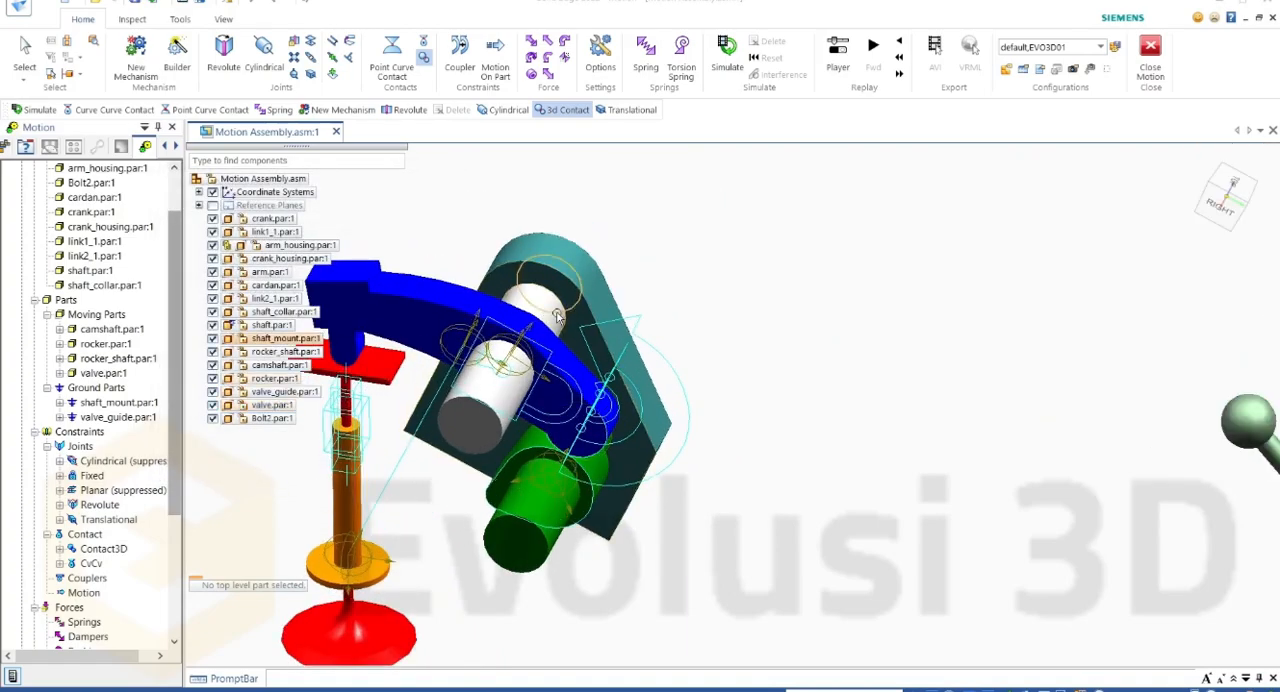
pyautogui.scroll(1, 549, 305)
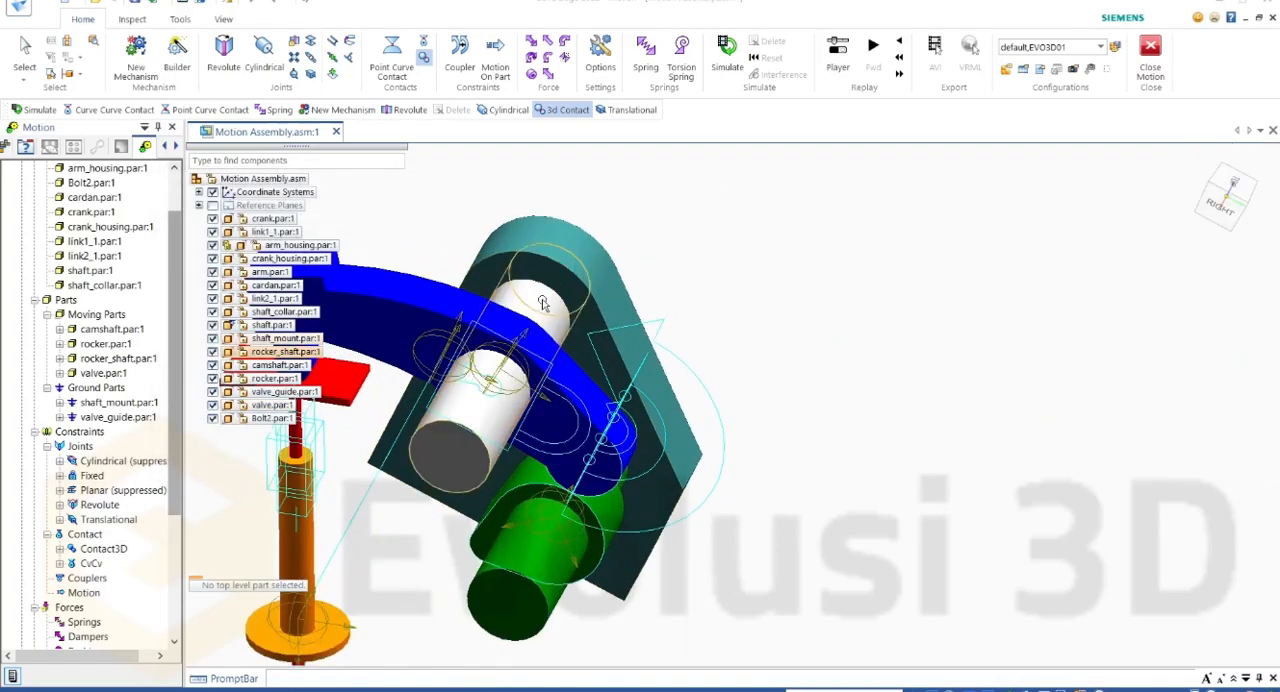
pyautogui.click(224, 56)
pyautogui.click(1215, 190)
pyautogui.scroll(-3, 745, 295)
pyautogui.scroll(2, 505, 330)
pyautogui.click(639, 431)
pyautogui.click(757, 311)
pyautogui.moveTo(687, 320); pyautogui.dragTo(778, 237, button='middle')
pyautogui.click(798, 299)
pyautogui.click(822, 301)
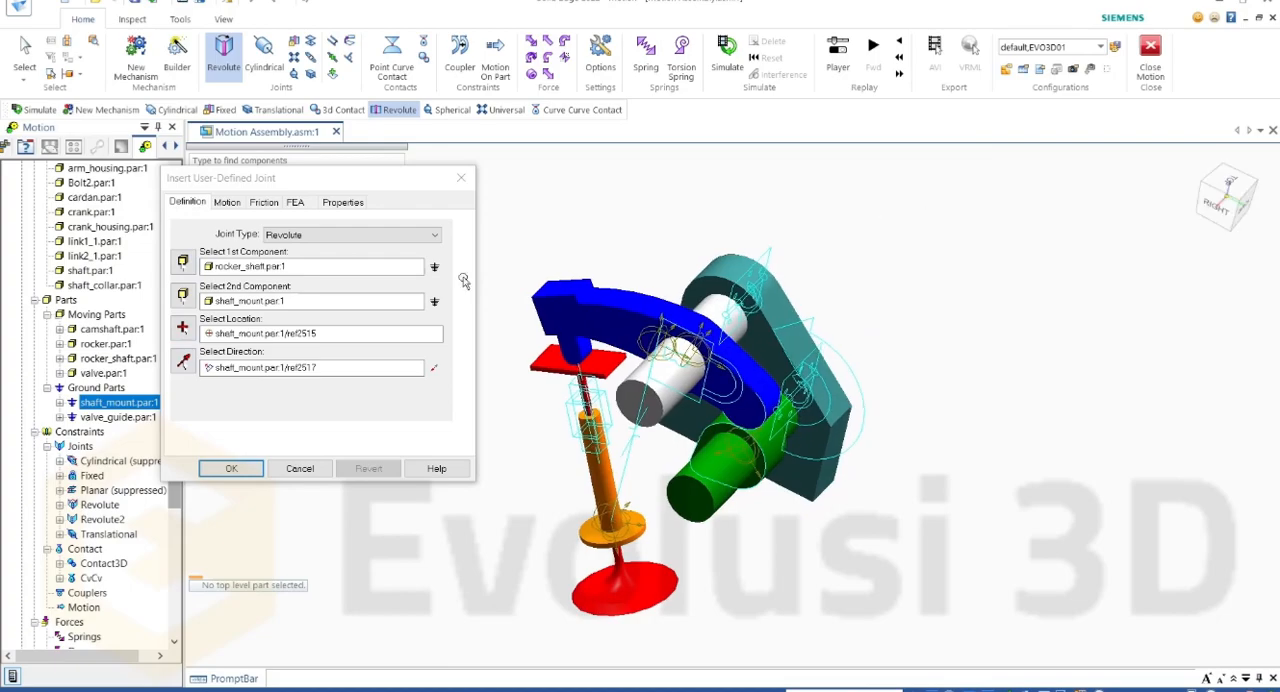
# Step: Create the defined rocker_shaft revolute joint and turn gravity off in the Valve mechanism's motion options
pyautogui.click(231, 468)
pyautogui.scroll(2, 108, 222)
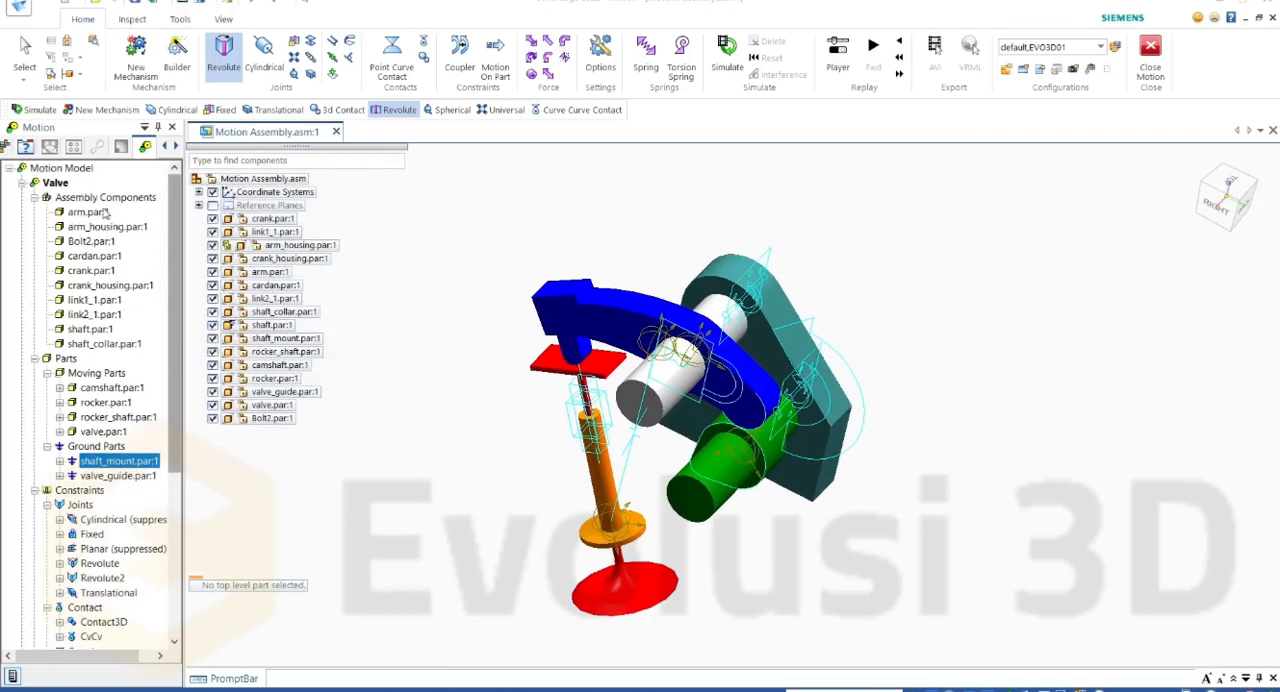
pyautogui.rightClick(56, 183)
pyautogui.click(215, 194)
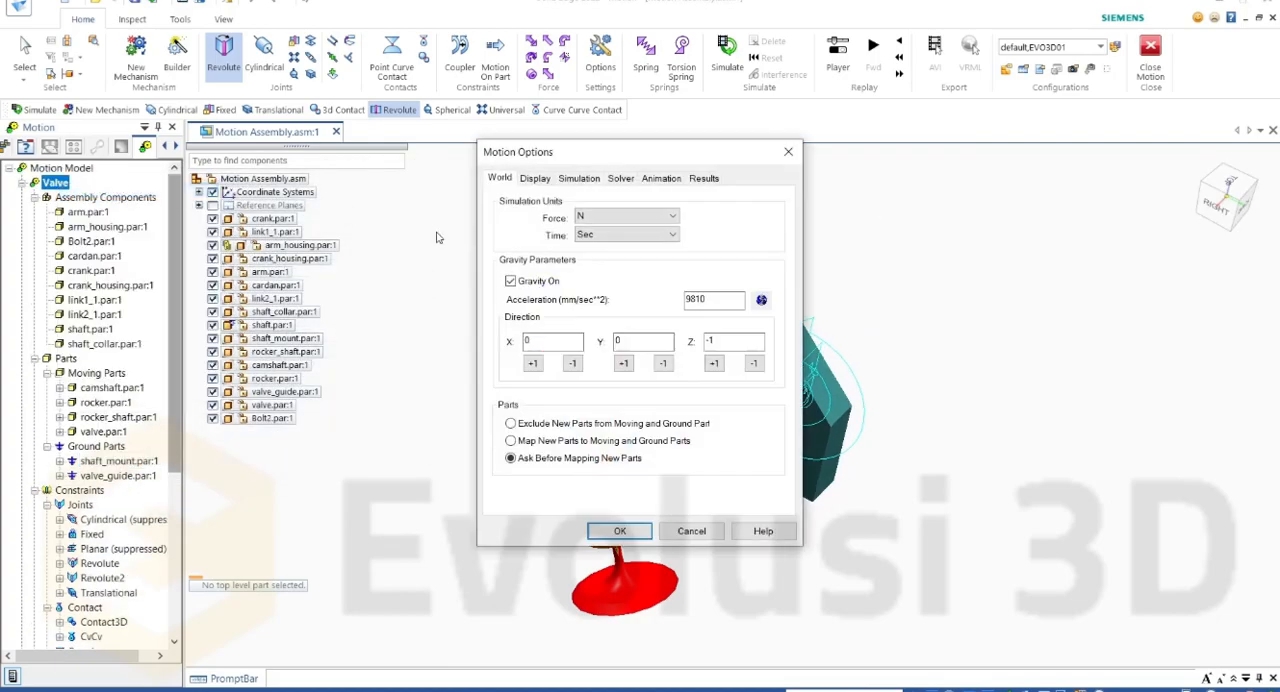
pyautogui.moveTo(576, 165); pyautogui.dragTo(226, 203)
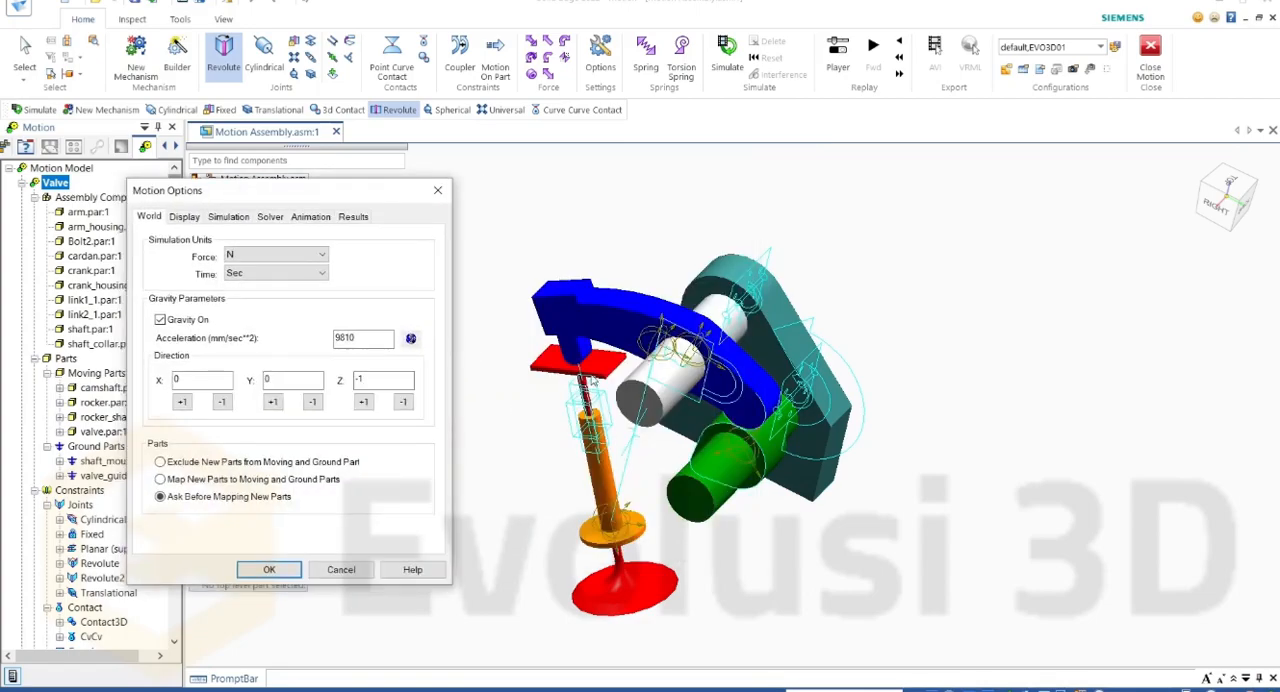
pyautogui.click(161, 320)
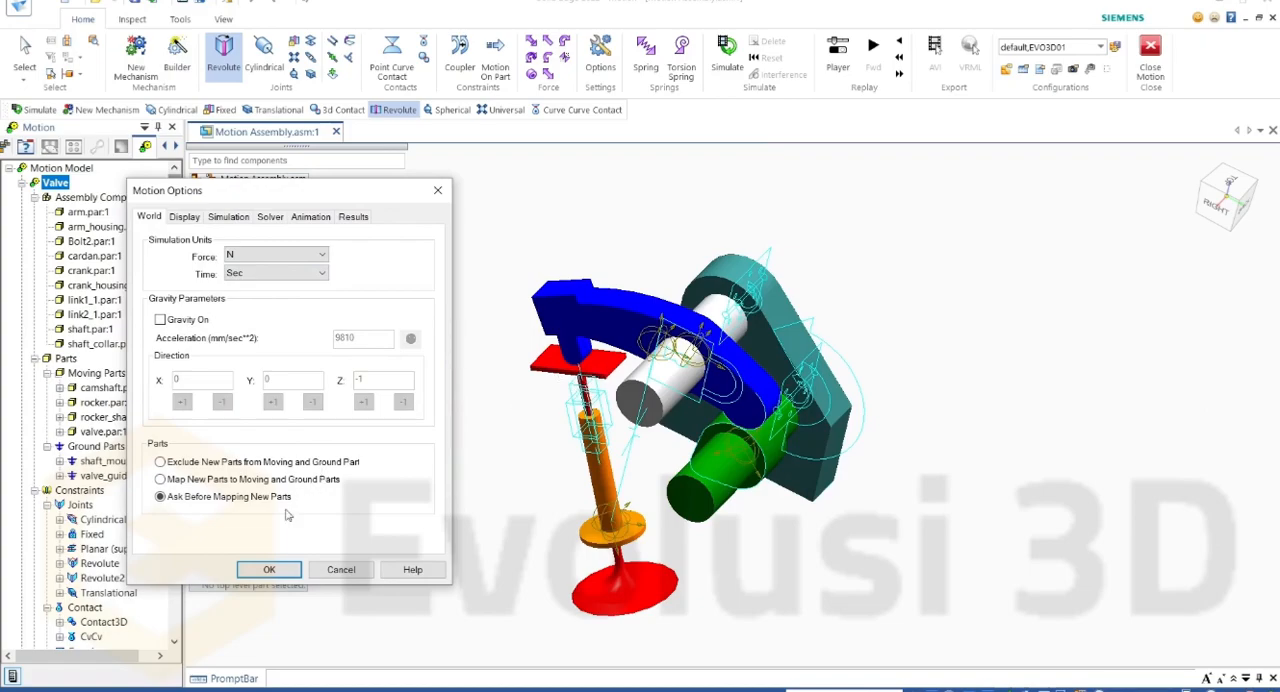
pyautogui.click(269, 569)
# Step: Start a translational spring with valve as the first component and valve_guide as the second
pyautogui.scroll(4, 598, 420)
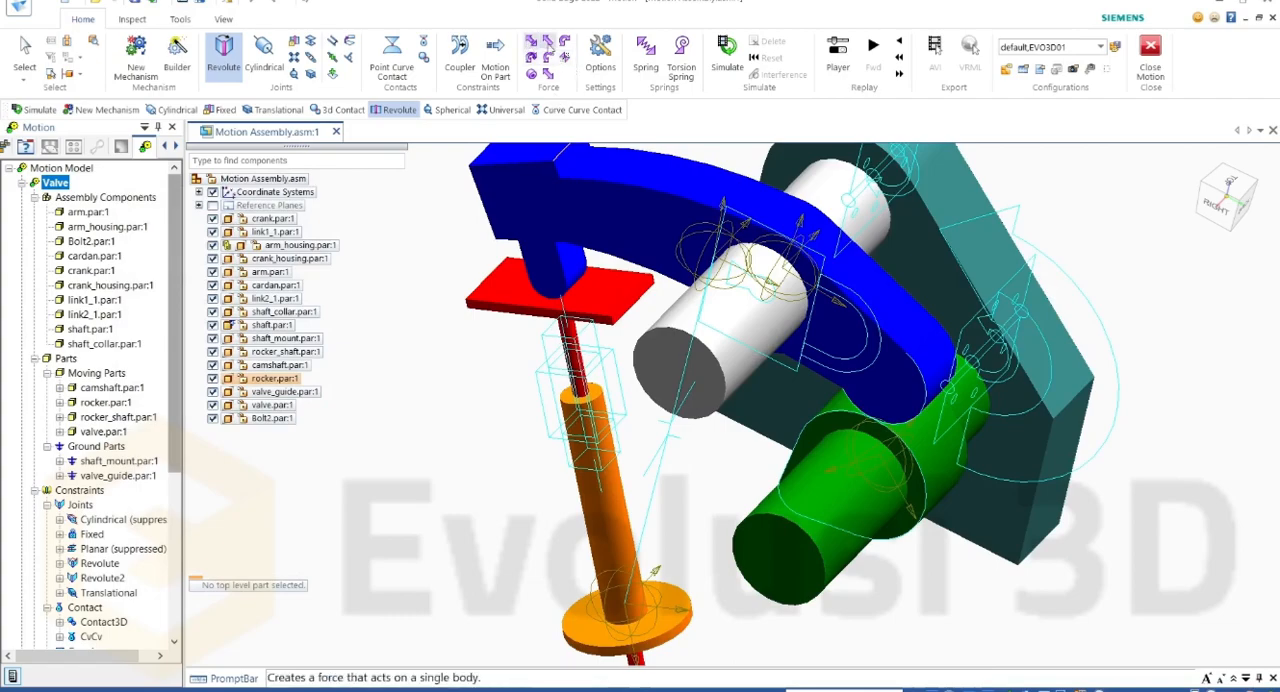
pyautogui.click(646, 57)
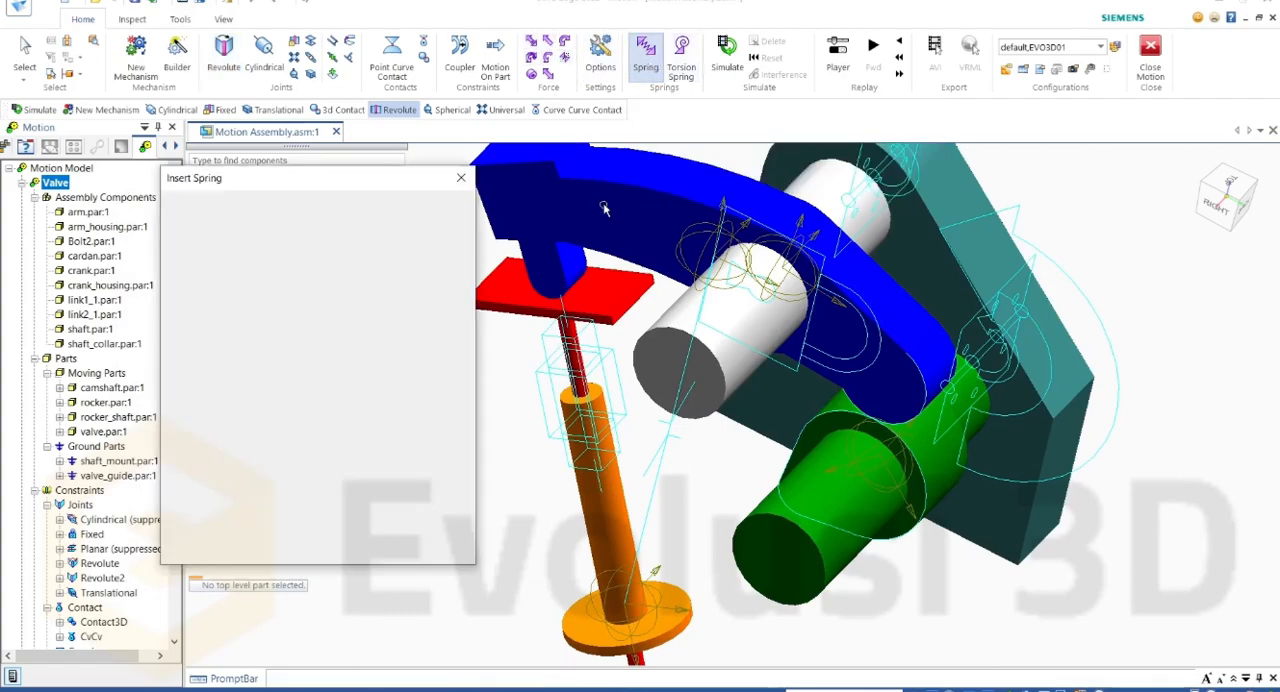
pyautogui.click(615, 310)
pyautogui.moveTo(615, 310); pyautogui.dragTo(615, 525, button='middle')
pyautogui.click(614, 526)
# Step: Attach the spring's ends to points on the valve stem and valve_guide, keep the default stiffness and coil values, and create it
pyautogui.scroll(3, 560, 325)
pyautogui.moveTo(560, 325)
pyautogui.mouseDown(button='middle')
pyautogui.moveTo(539, 224)
pyautogui.moveTo(560, 310)
pyautogui.mouseUp(button='middle')
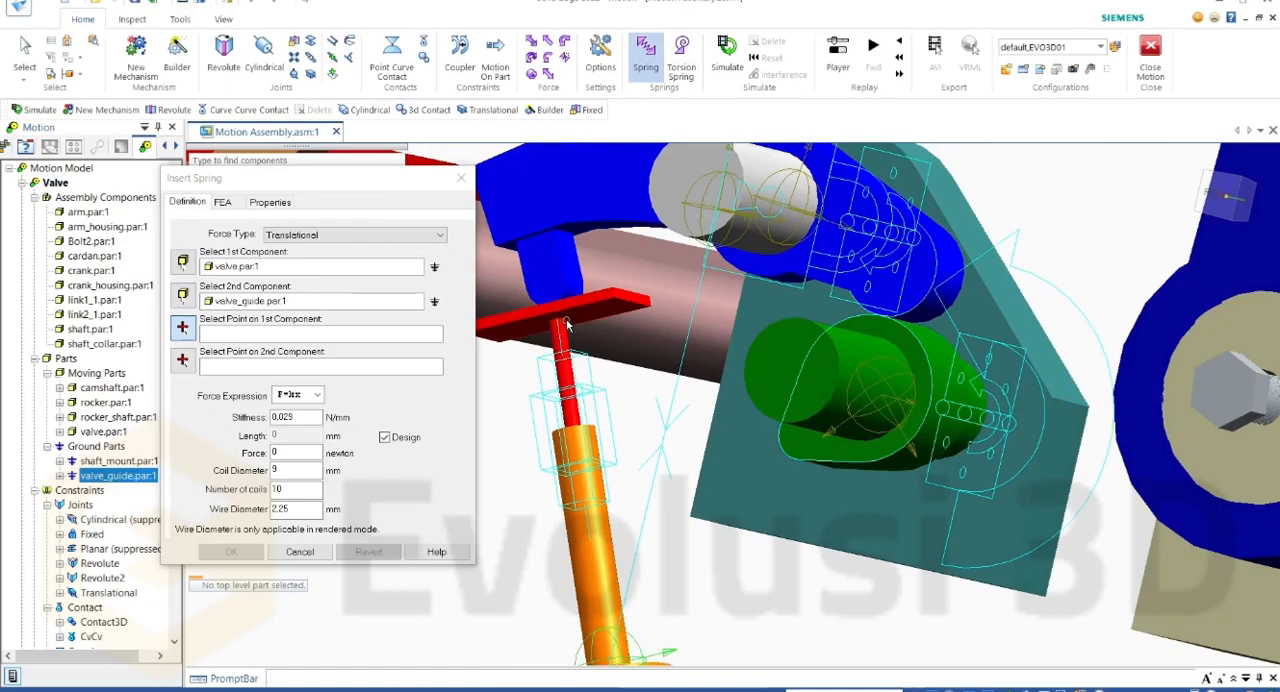
pyautogui.click(566, 322)
pyautogui.scroll(-3, 566, 322)
pyautogui.moveTo(566, 322); pyautogui.dragTo(652, 511, button='middle')
pyautogui.scroll(2, 652, 511)
pyautogui.click(590, 440)
pyautogui.scroll(-2, 590, 438)
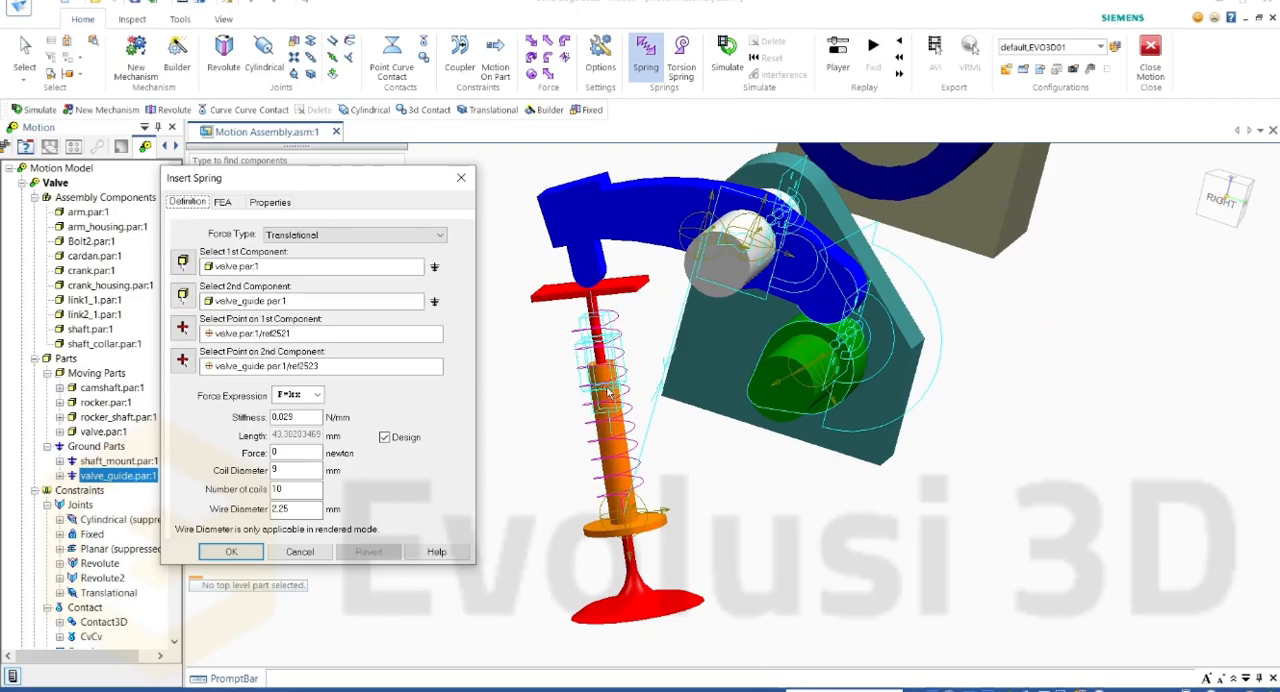
pyautogui.click(231, 553)
# Step: Simulate the Valve mechanism's motion and delete the motion results
pyautogui.scroll(1, 817, 330)
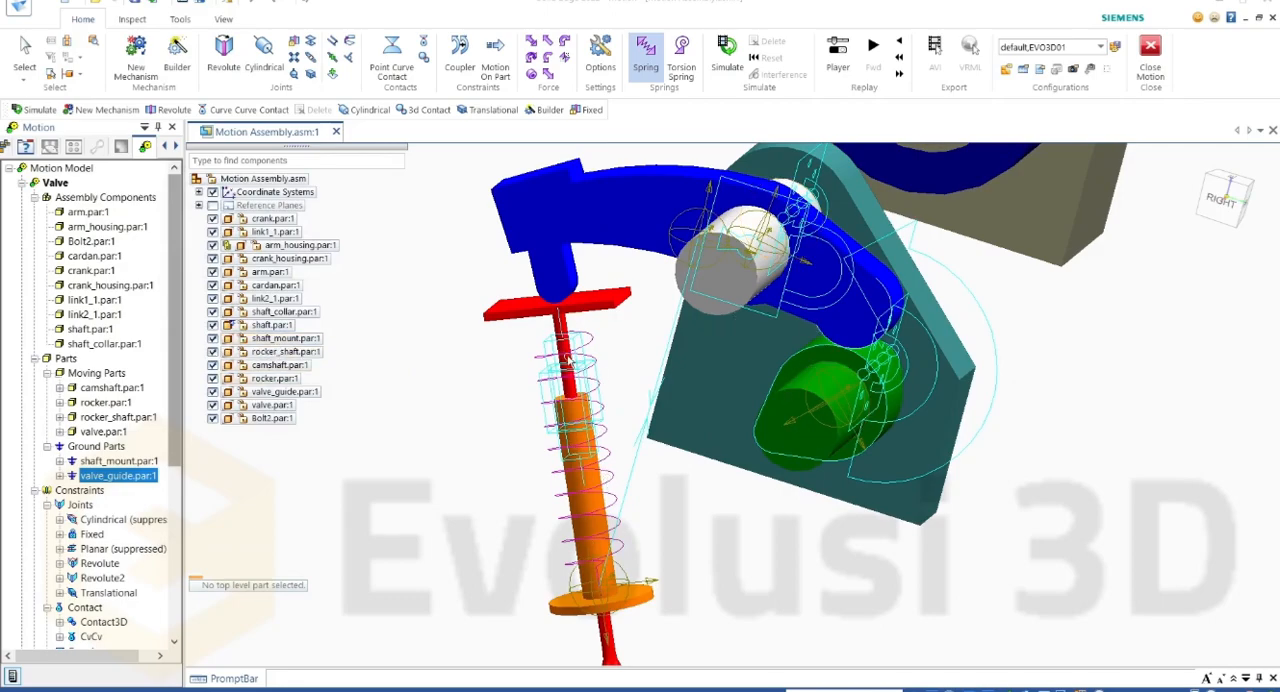
pyautogui.scroll(-2, 541, 359)
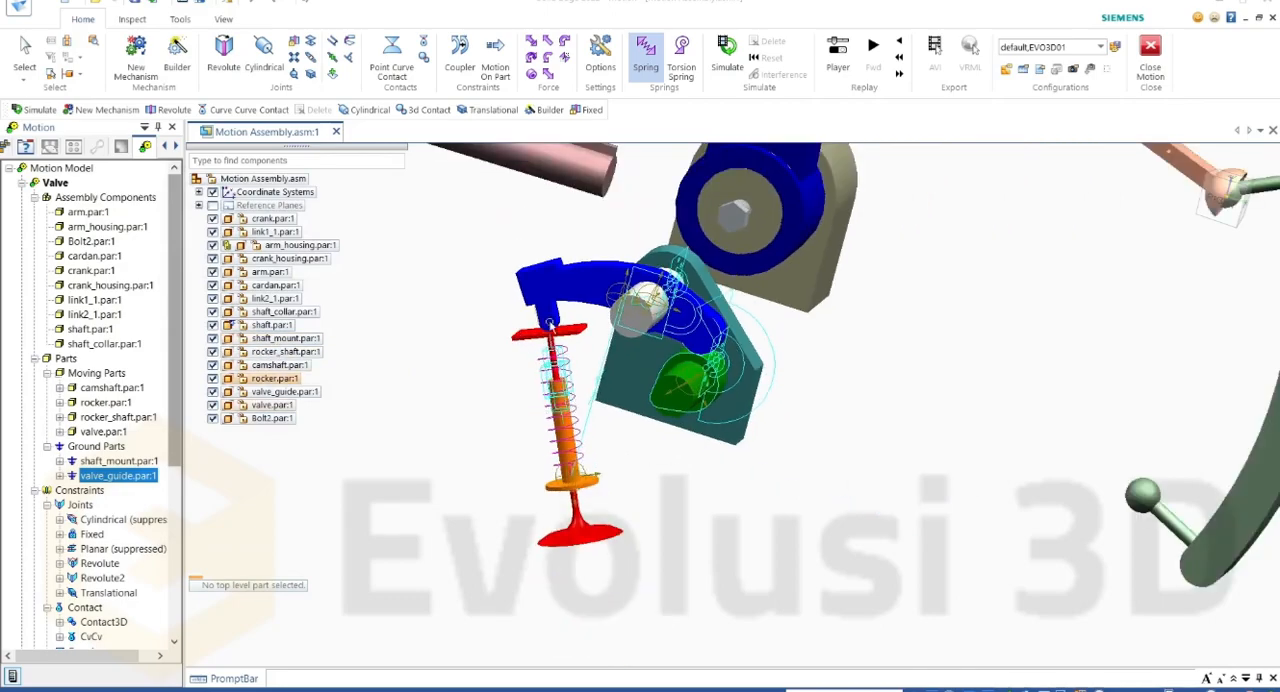
pyautogui.scroll(2, 525, 341)
pyautogui.moveTo(523, 336); pyautogui.dragTo(516, 334, button='middle')
pyautogui.scroll(-1, 621, 241)
pyautogui.scroll(1, 613, 225)
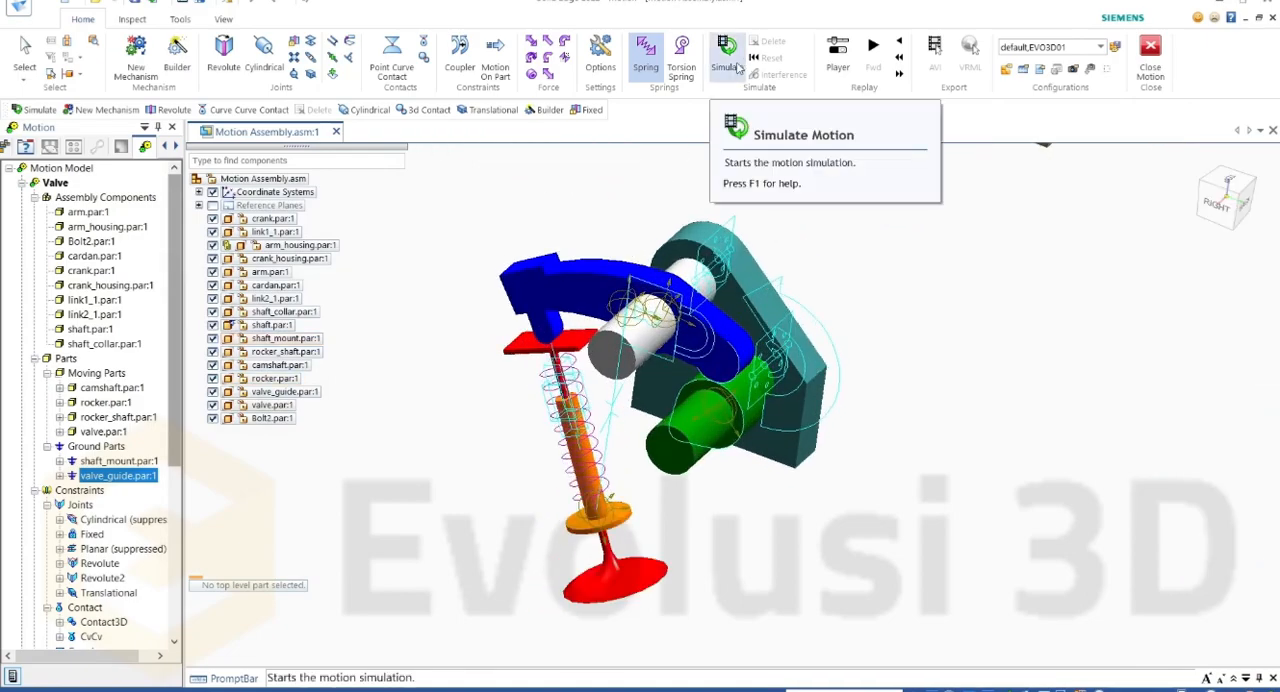
pyautogui.click(741, 66)
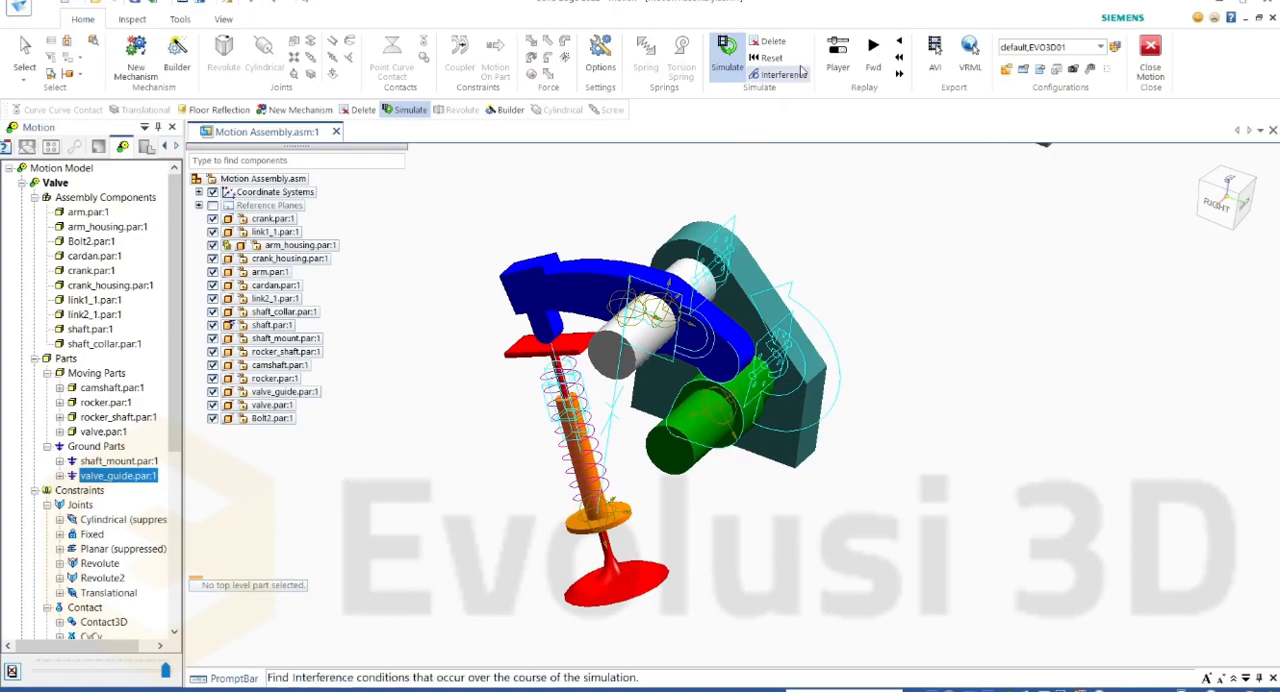
pyautogui.click(772, 41)
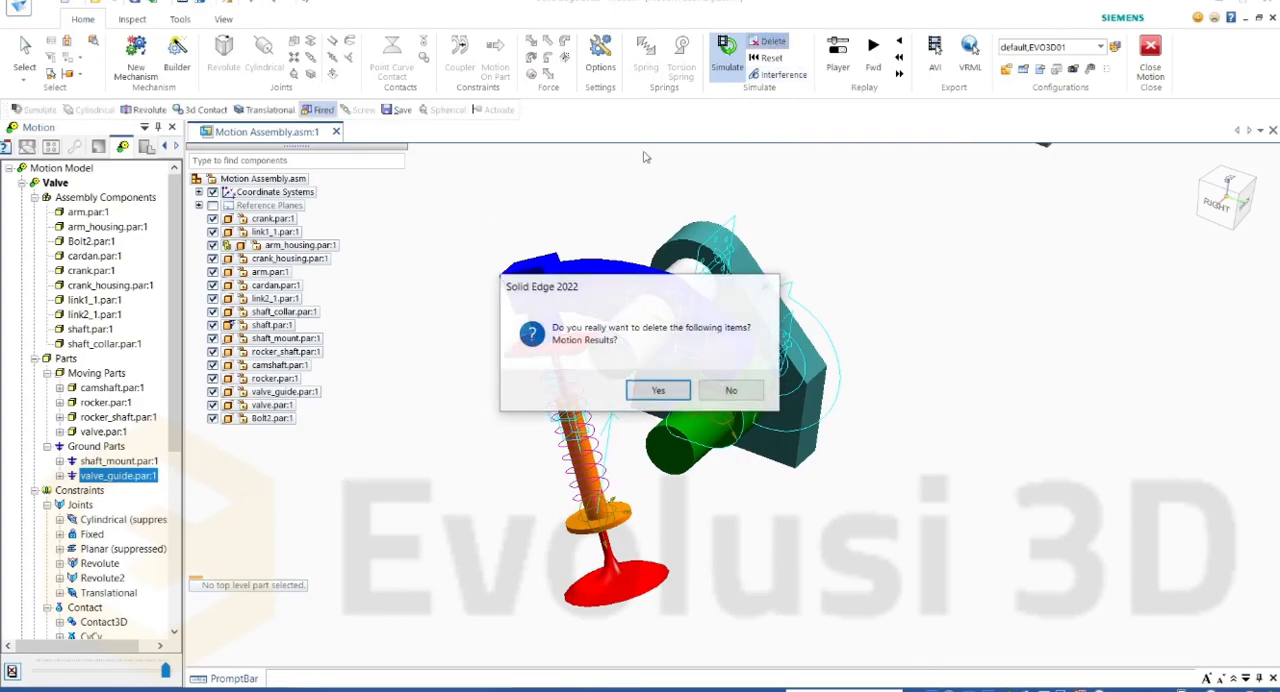
pyautogui.click(655, 391)
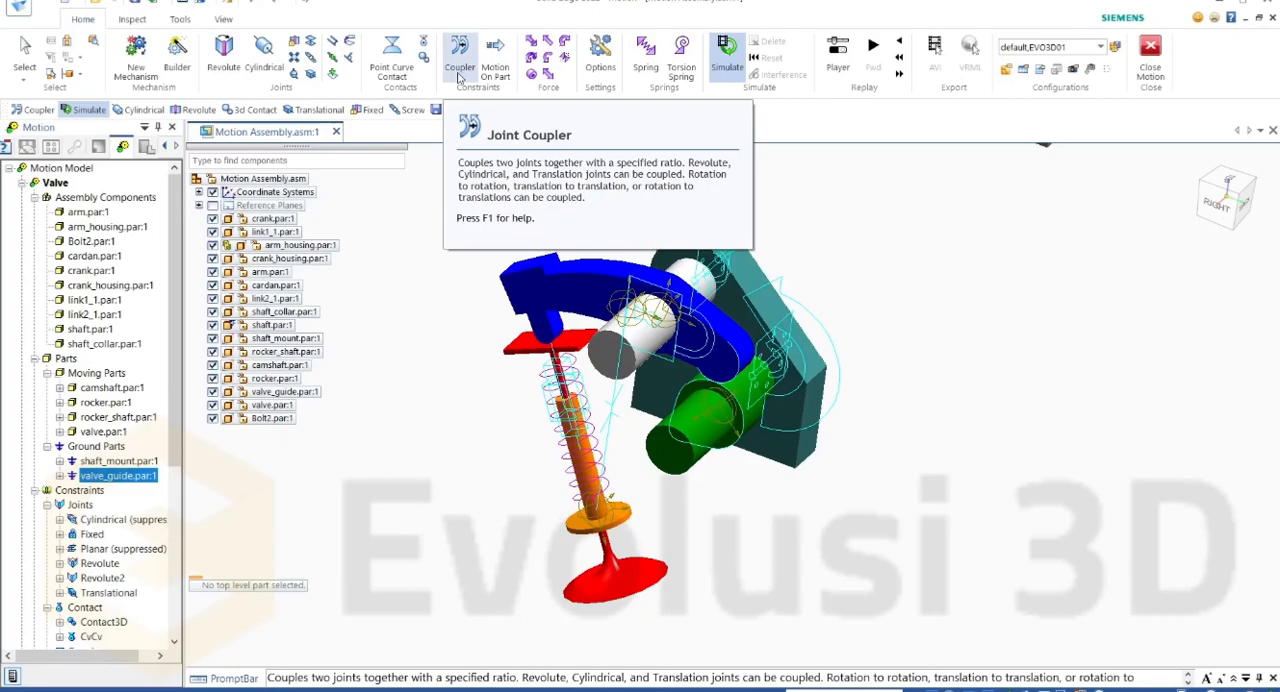
# Step: Start a joint coupler from the Revolute joint, rotating 1 deg, to the Cylindrical joint
pyautogui.click(459, 76)
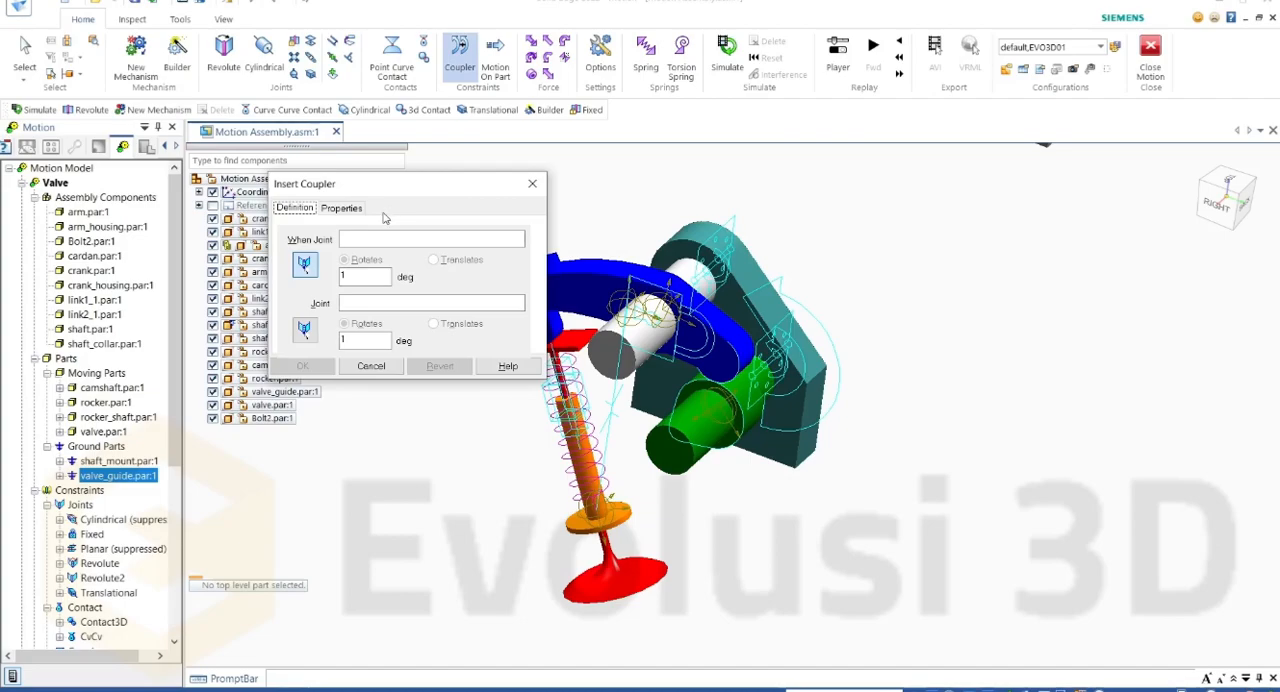
pyautogui.doubleClick(372, 278)
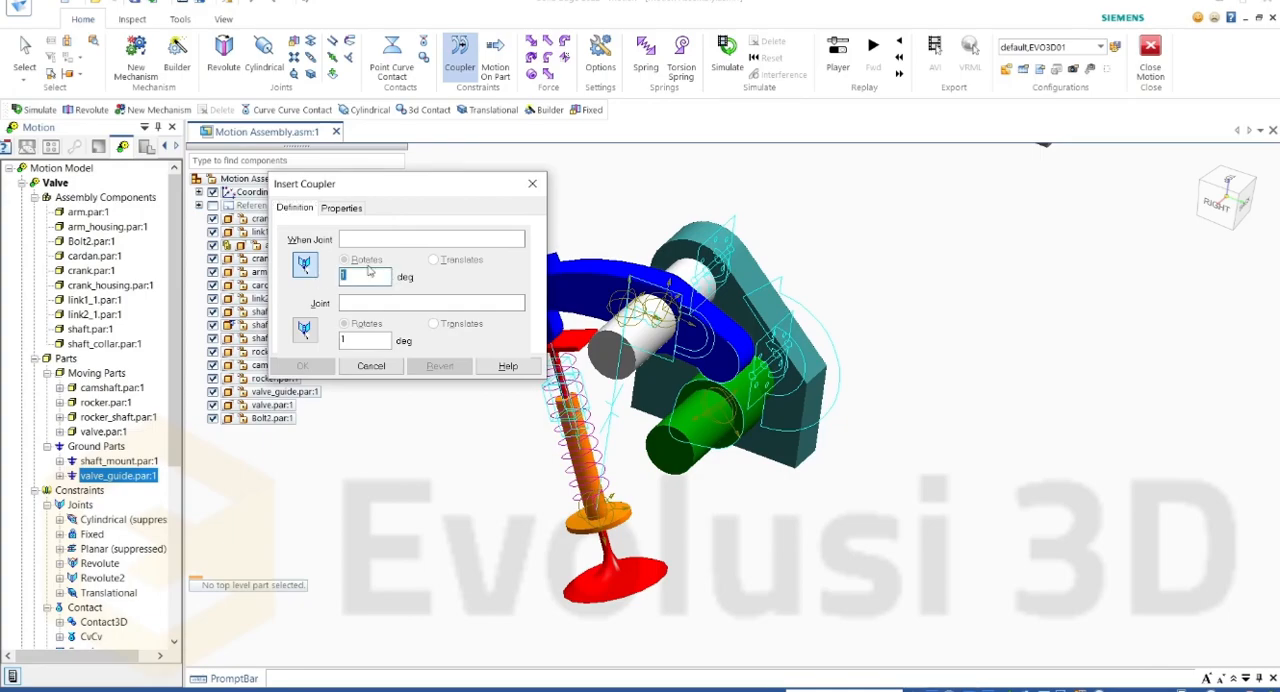
pyautogui.moveTo(388, 188); pyautogui.dragTo(373, 180)
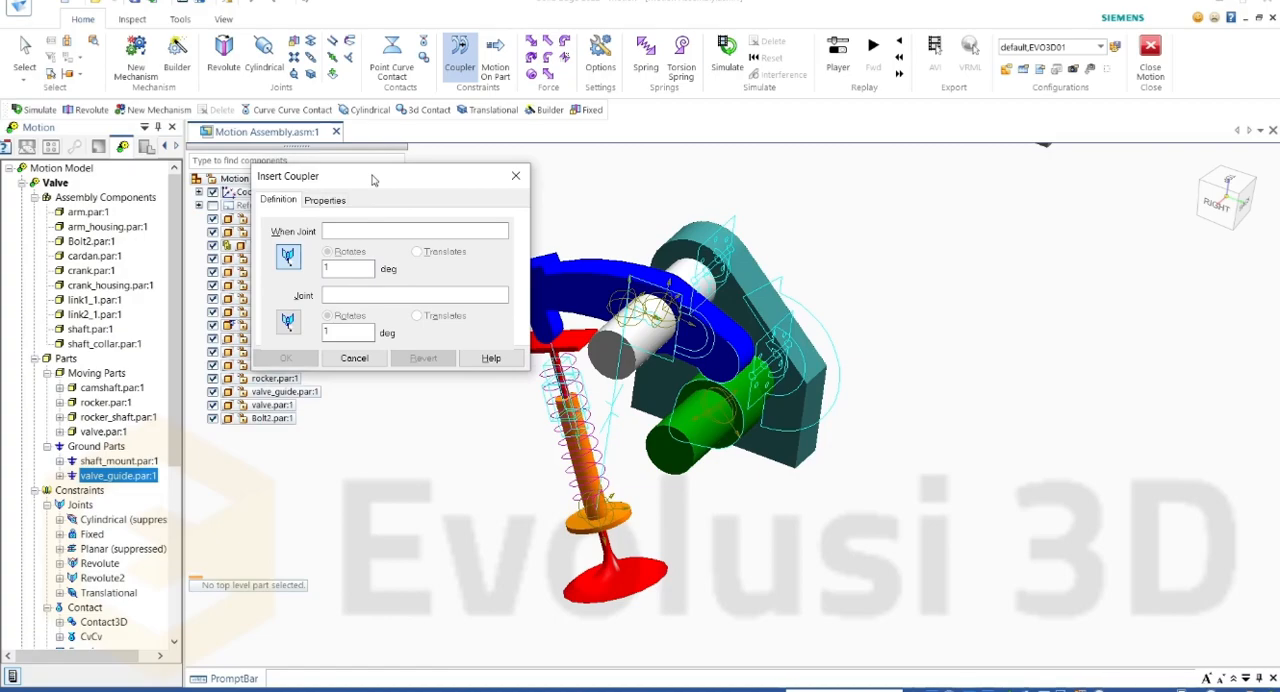
pyautogui.moveTo(373, 180); pyautogui.dragTo(385, 169)
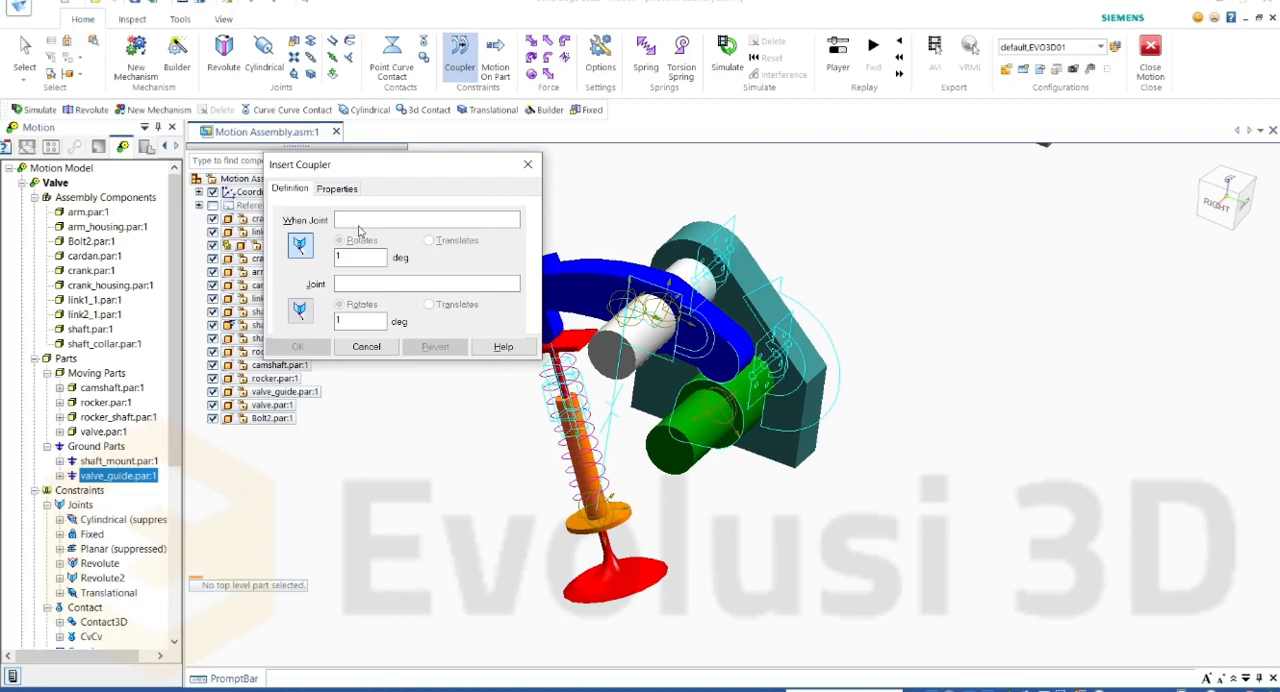
pyautogui.click(112, 565)
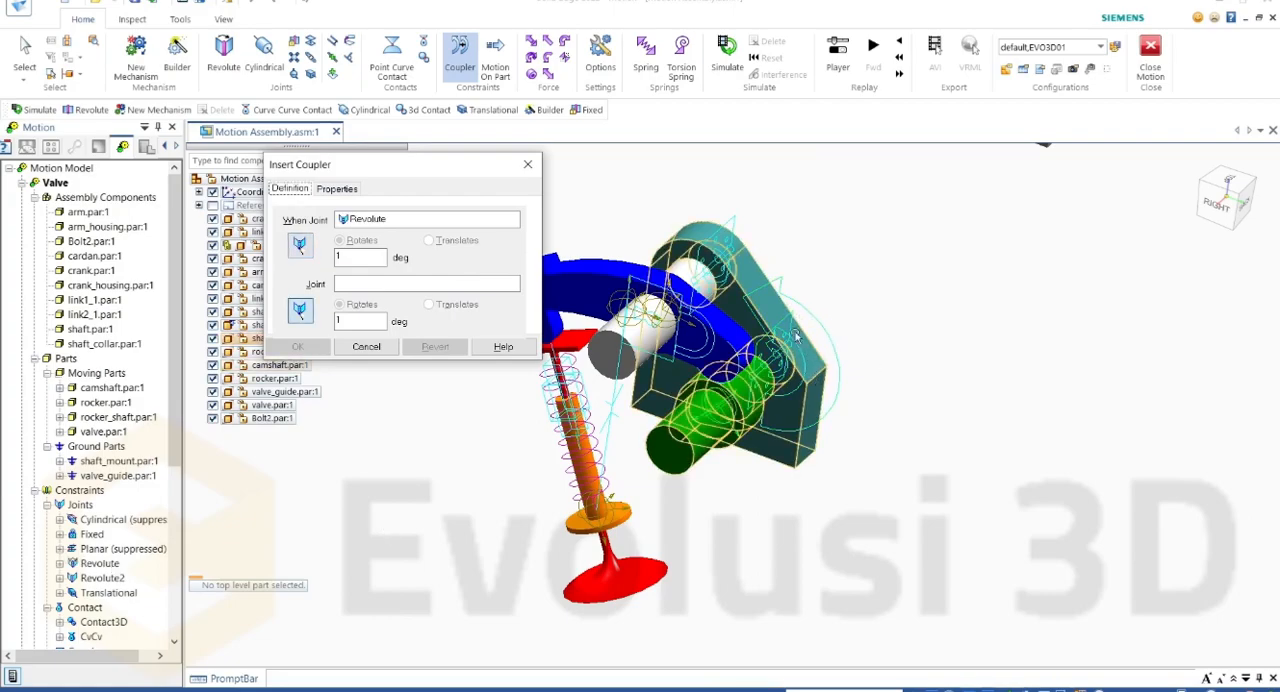
pyautogui.click(350, 262)
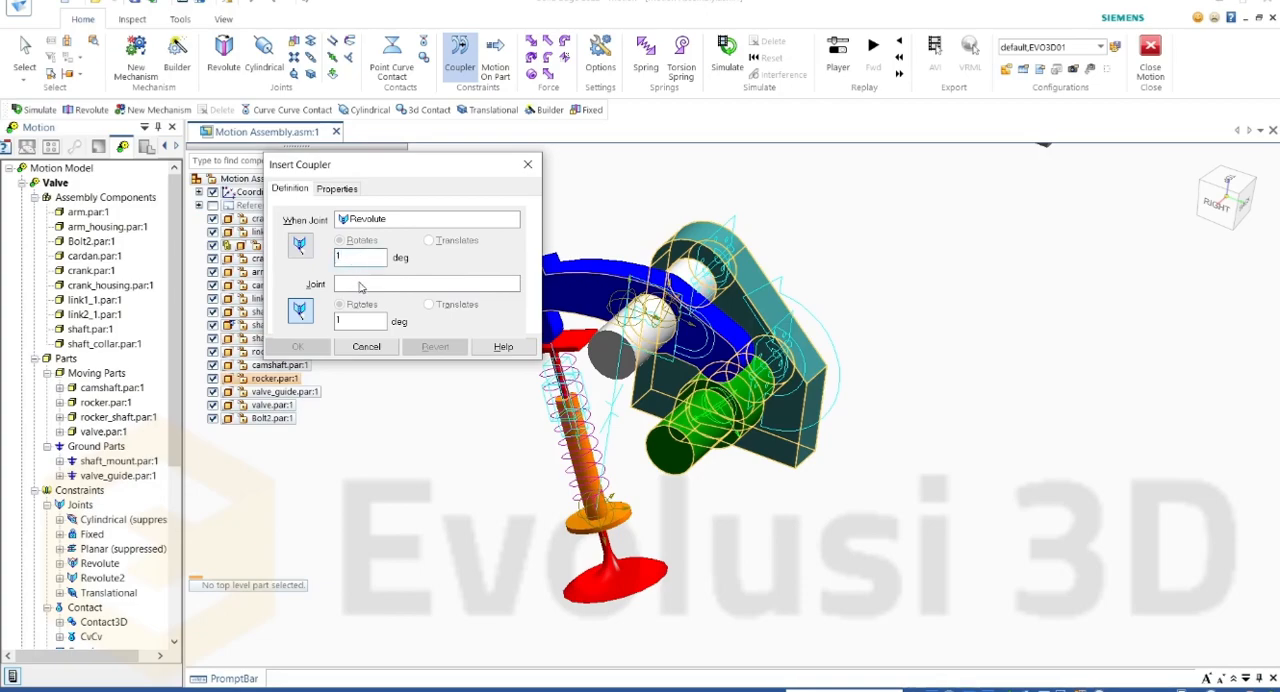
pyautogui.click(140, 521)
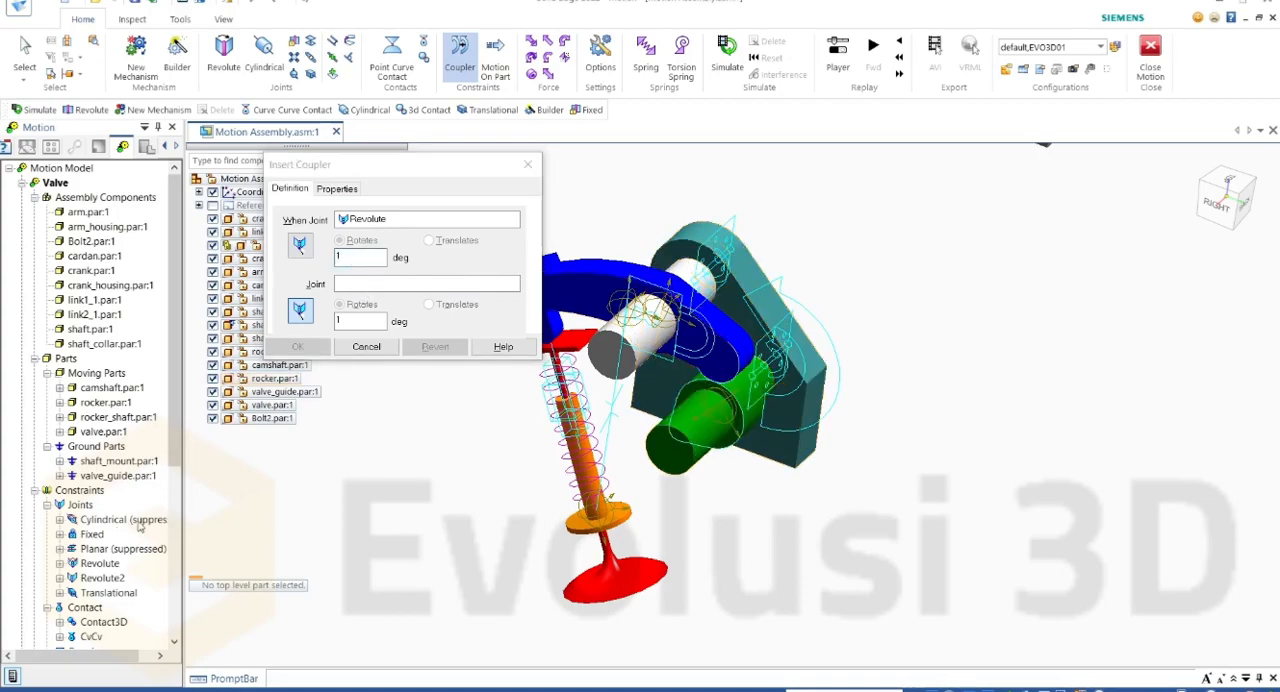
# Step: Set the coupled Cylindrical joint to translate 10 mm and create the coupler
pyautogui.click(348, 321)
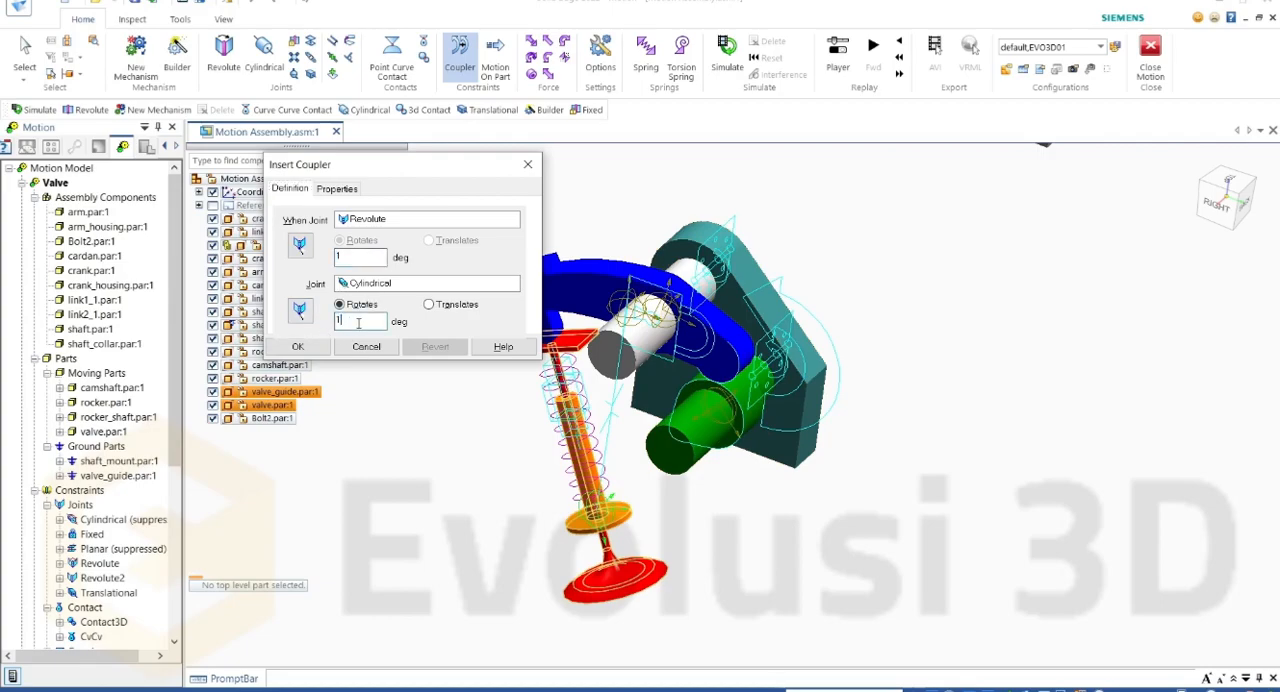
pyautogui.write('1')
pyautogui.click(430, 306)
pyautogui.moveTo(382, 319); pyautogui.dragTo(294, 331)
pyautogui.write('199433')
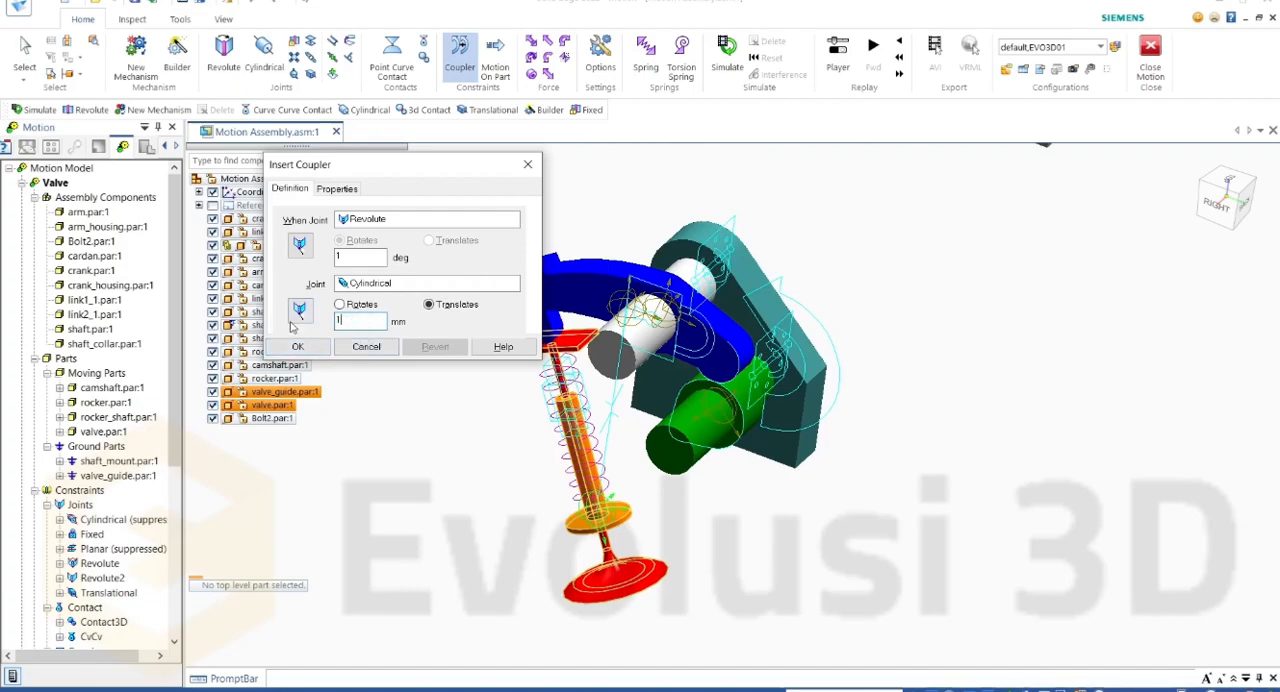
pyautogui.write('10')
pyautogui.click(300, 347)
# Step: Unsuppress the Valve mechanism's Cylindrical joint and suppress its Translational joint
pyautogui.click(108, 520)
pyautogui.rightClick(130, 520)
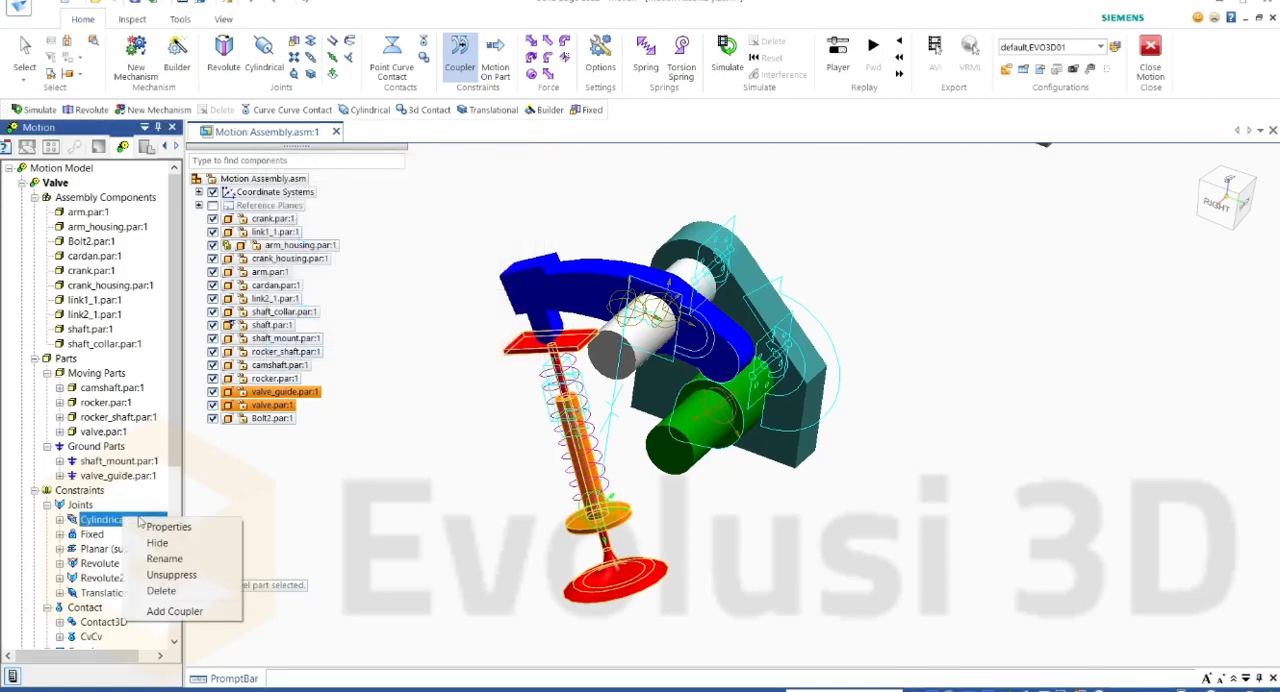
pyautogui.click(145, 576)
pyautogui.rightClick(121, 597)
pyautogui.click(150, 645)
pyautogui.scroll(-1, 109, 598)
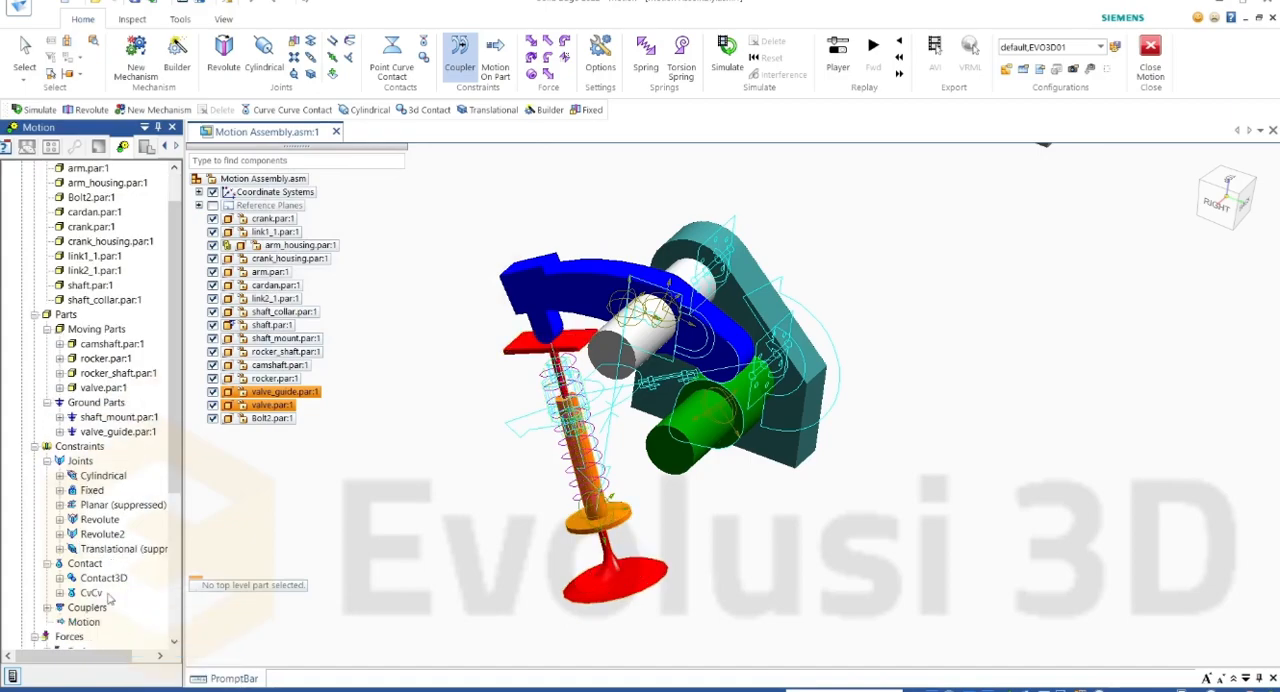
pyautogui.click(104, 579)
pyautogui.rightClick(106, 580)
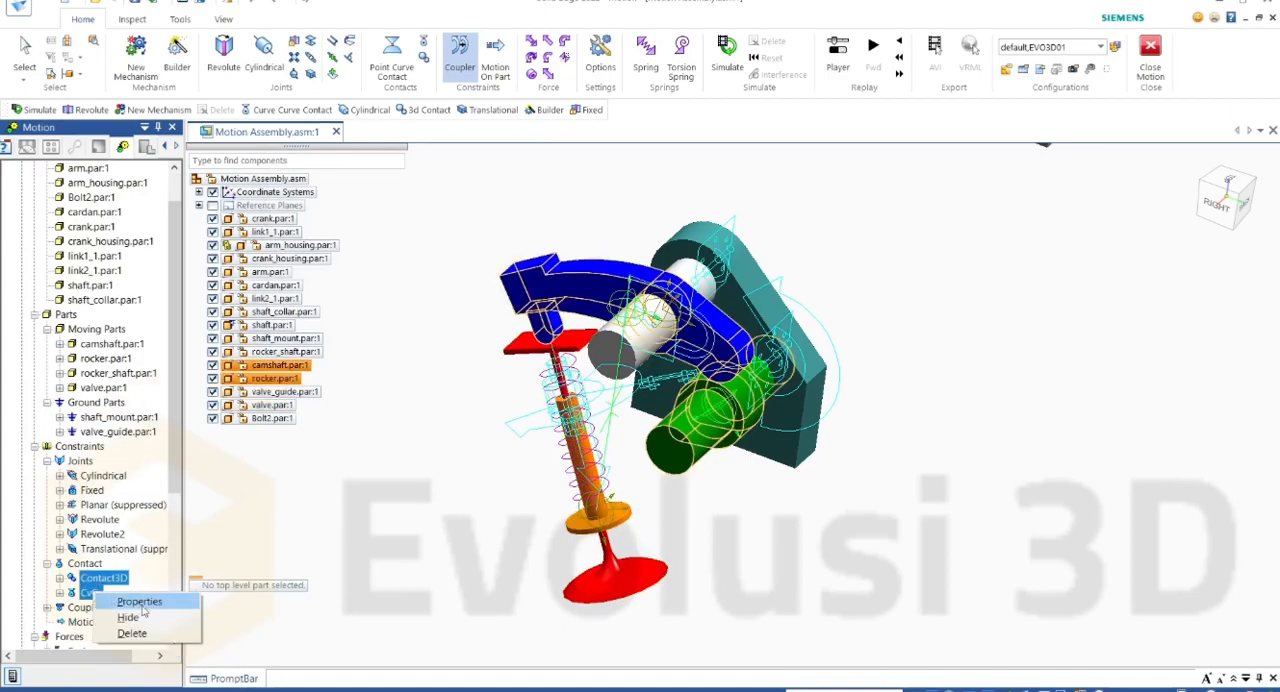
pyautogui.click(148, 575)
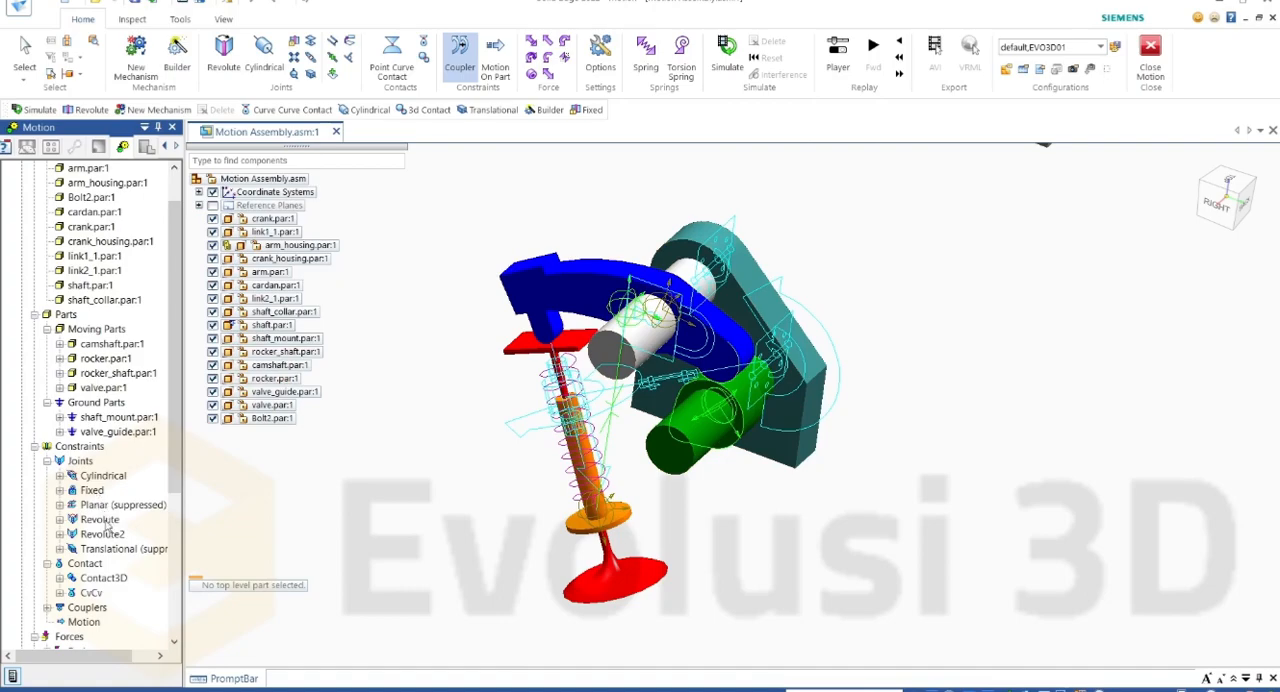
# Step: Suppress the Contact3D and CvCv contacts in the Valve mechanism
pyautogui.click(102, 578)
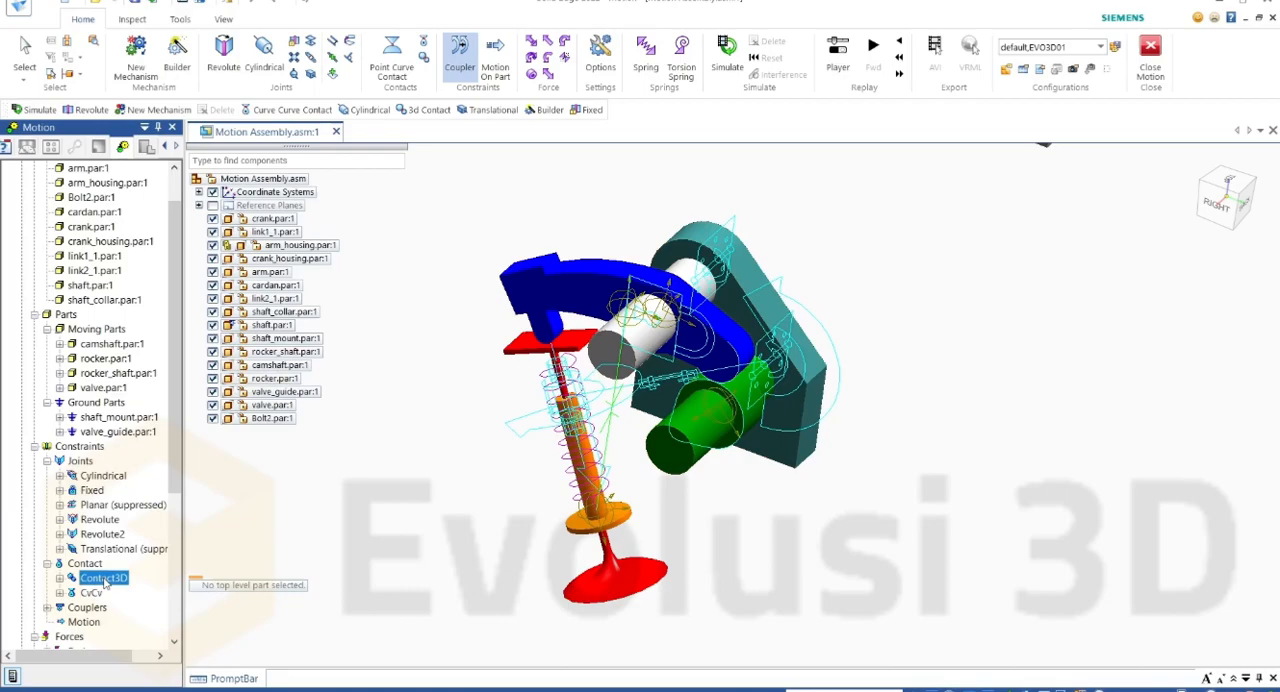
pyautogui.rightClick(104, 579)
pyautogui.click(147, 636)
pyautogui.click(92, 593)
pyautogui.rightClick(100, 593)
pyautogui.click(146, 647)
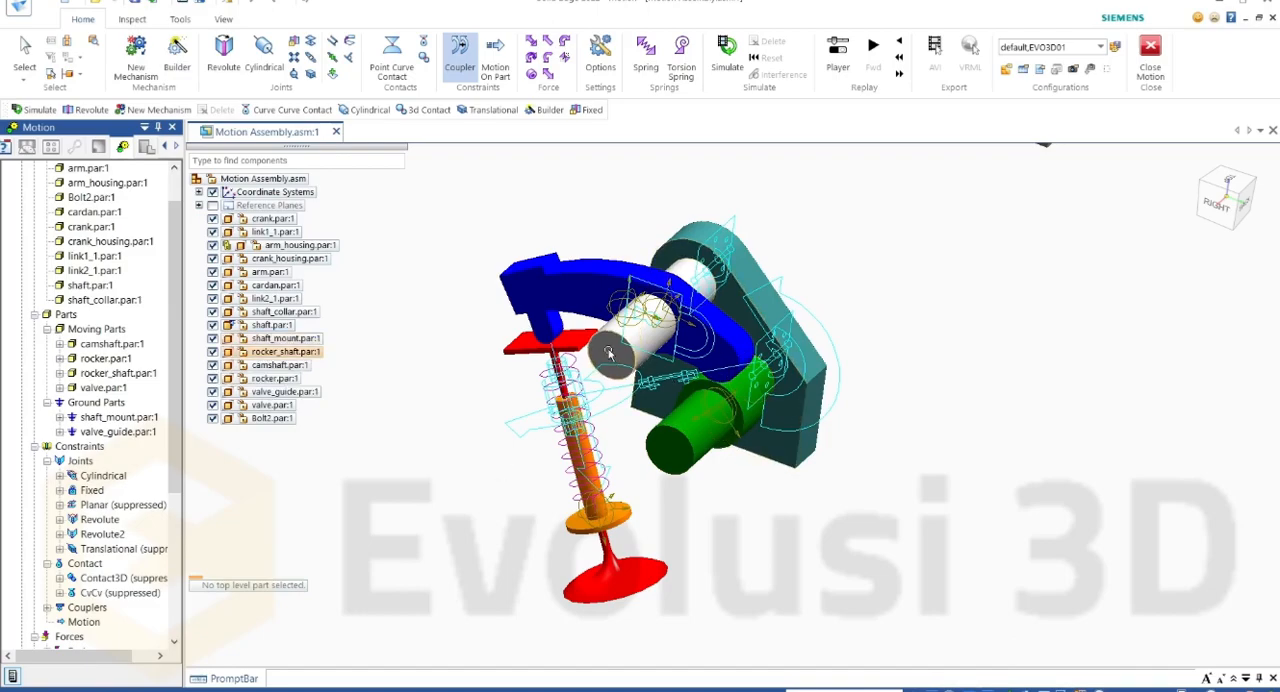
# Step: Suppress the spring between valve and valve_guide
pyautogui.scroll(3, 608, 352)
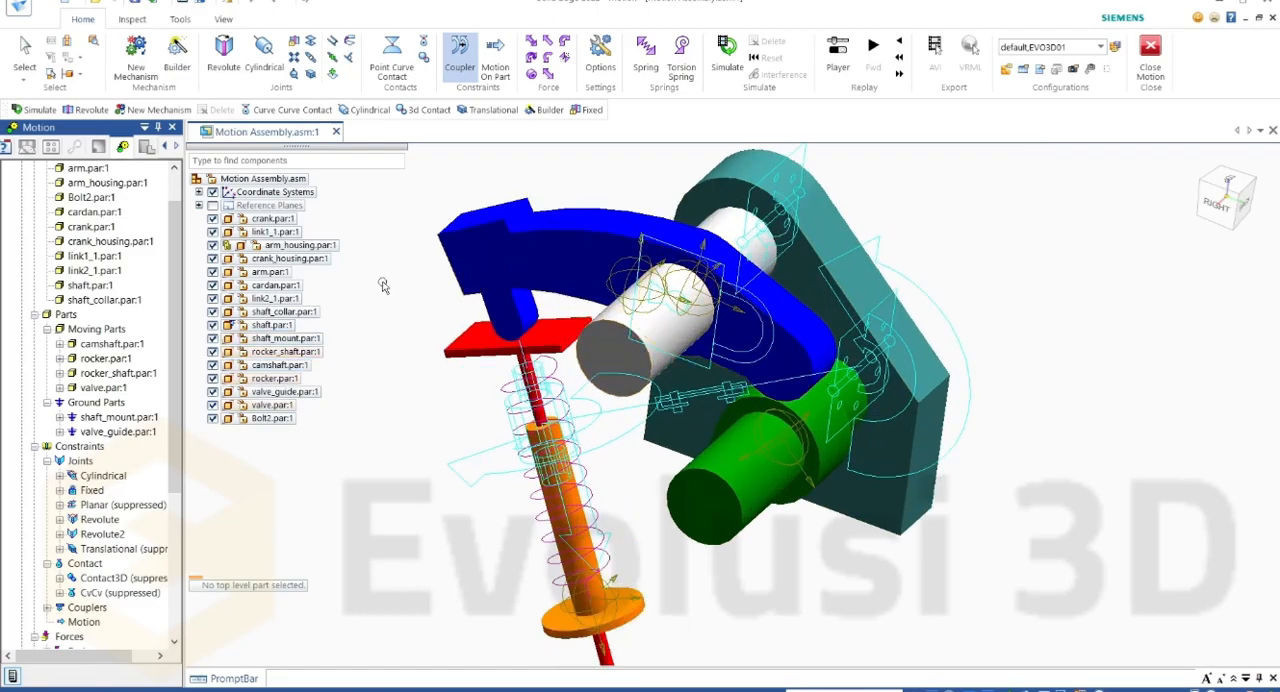
pyautogui.scroll(-2, 622, 515)
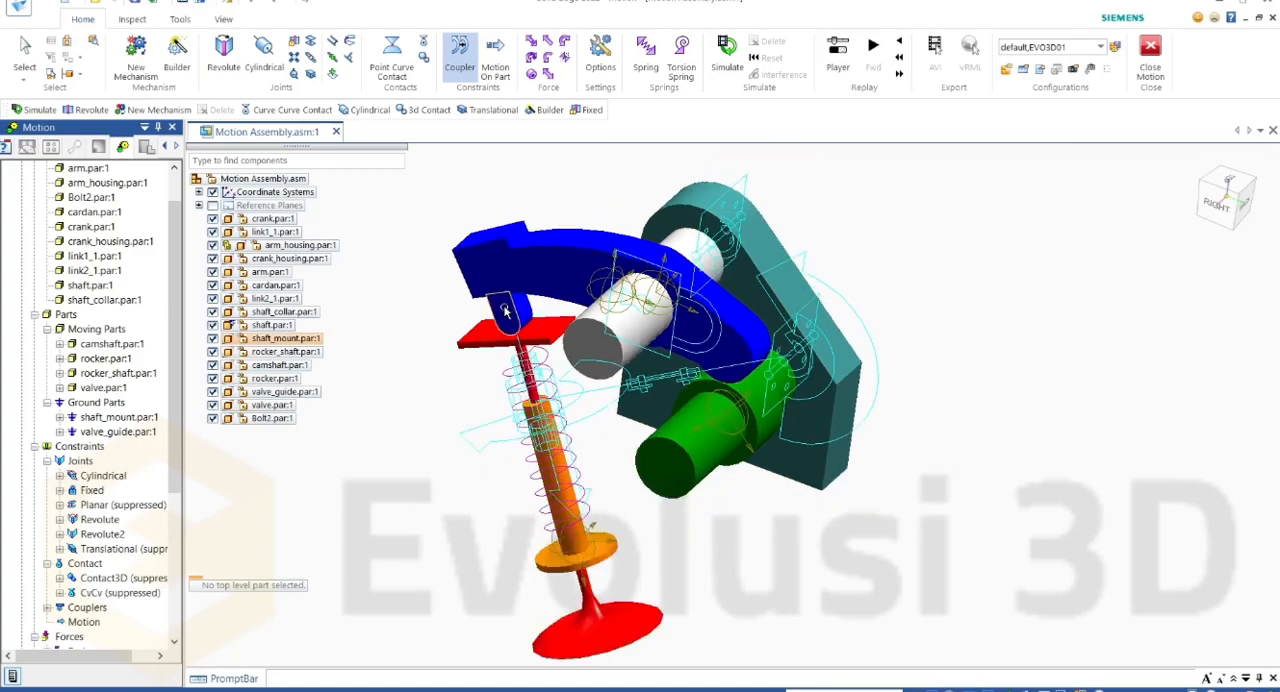
pyautogui.keyDown('shift'); pyautogui.moveTo(620, 510); pyautogui.dragTo(588, 415, button='middle'); pyautogui.keyUp('shift')
pyautogui.scroll(1, 497, 340)
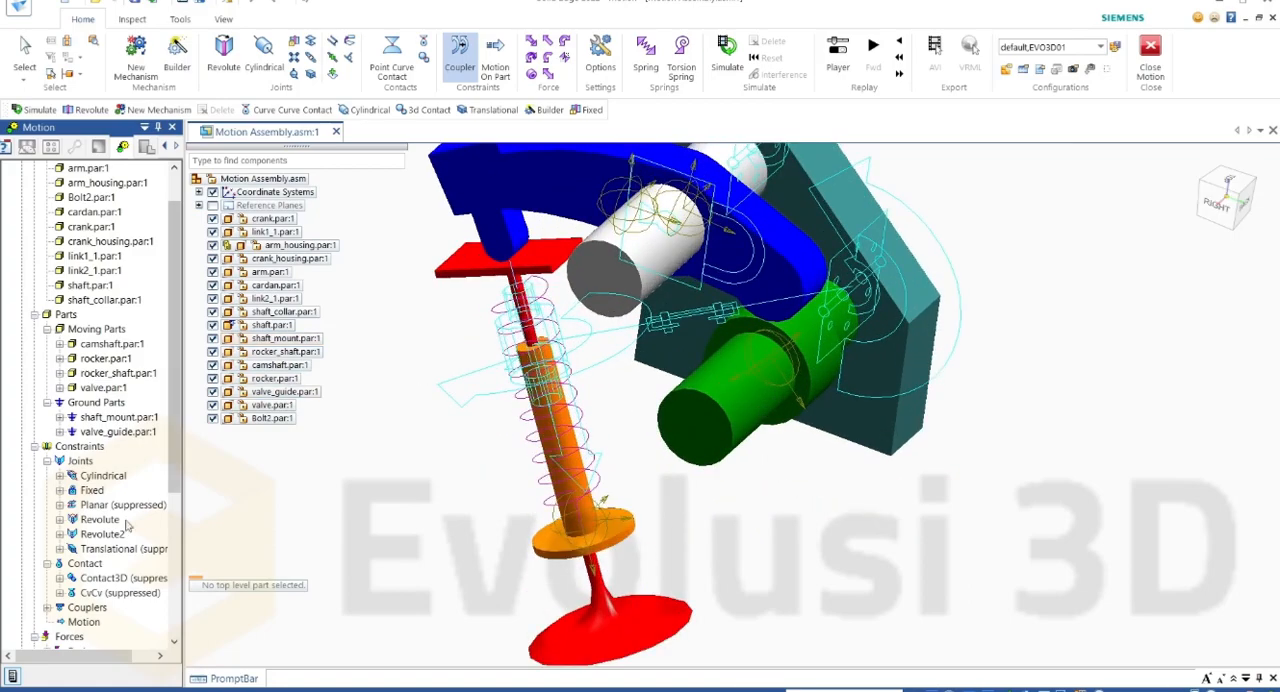
pyautogui.scroll(-4, 60, 580)
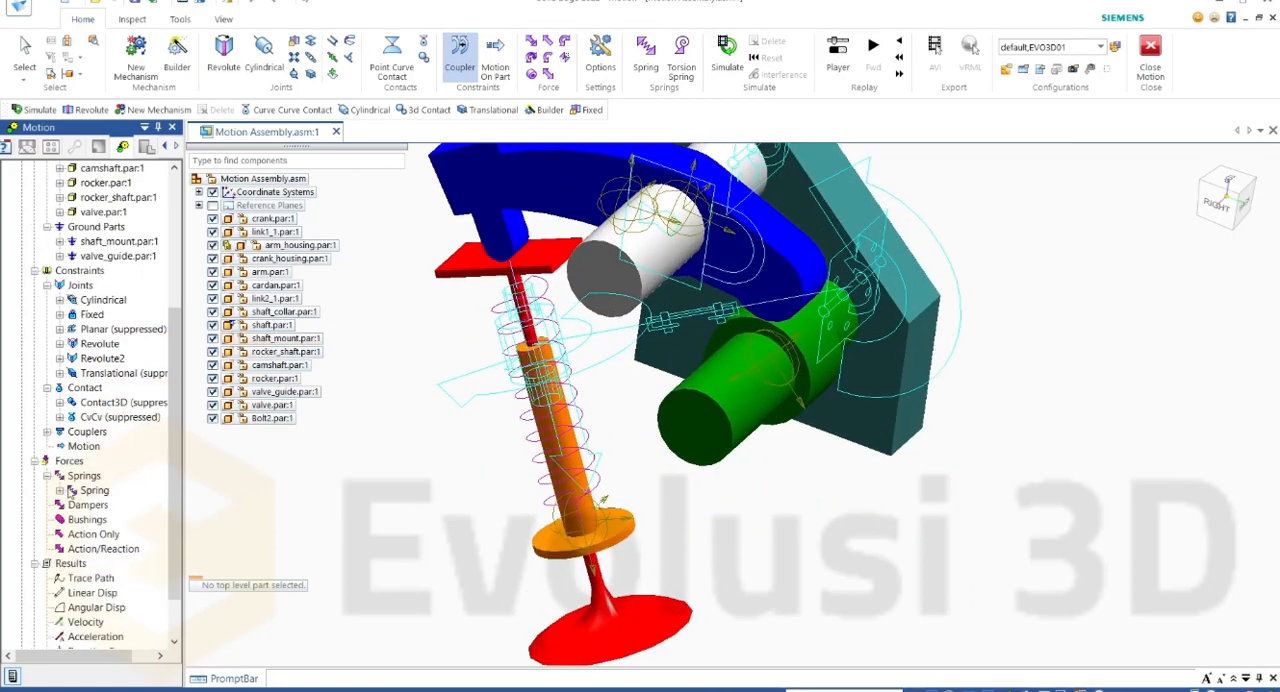
pyautogui.rightClick(104, 492)
pyautogui.click(140, 551)
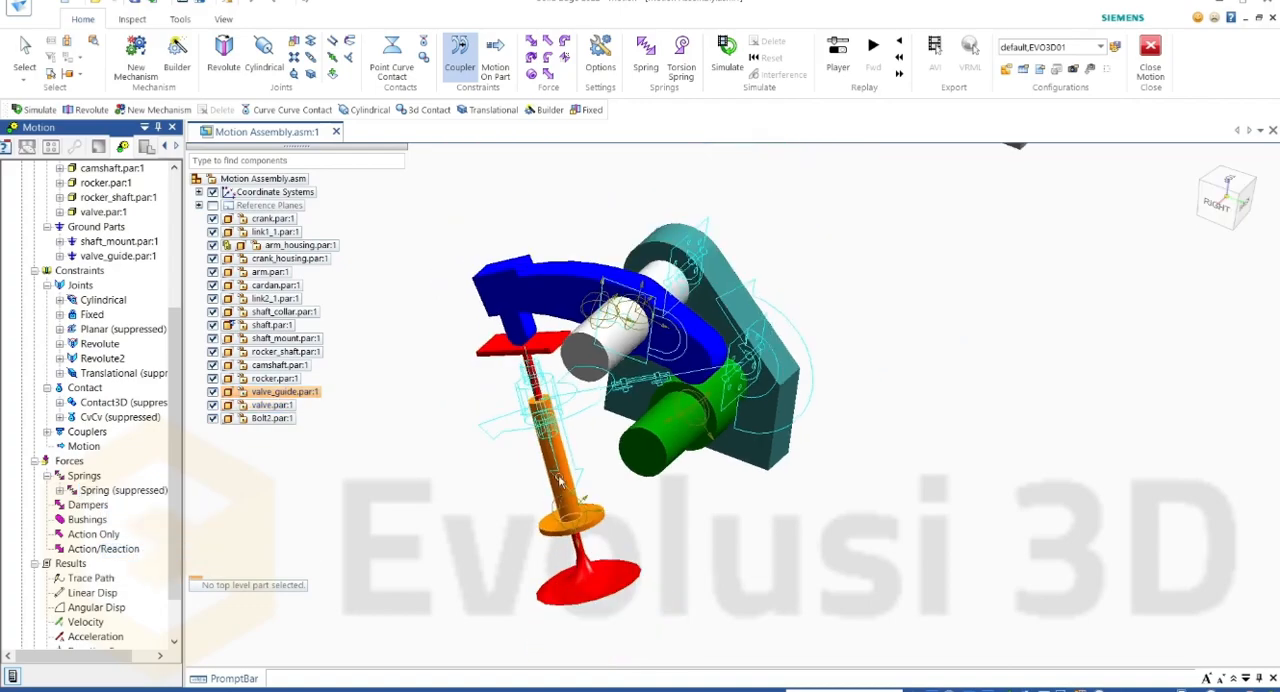
pyautogui.scroll(2, 555, 493)
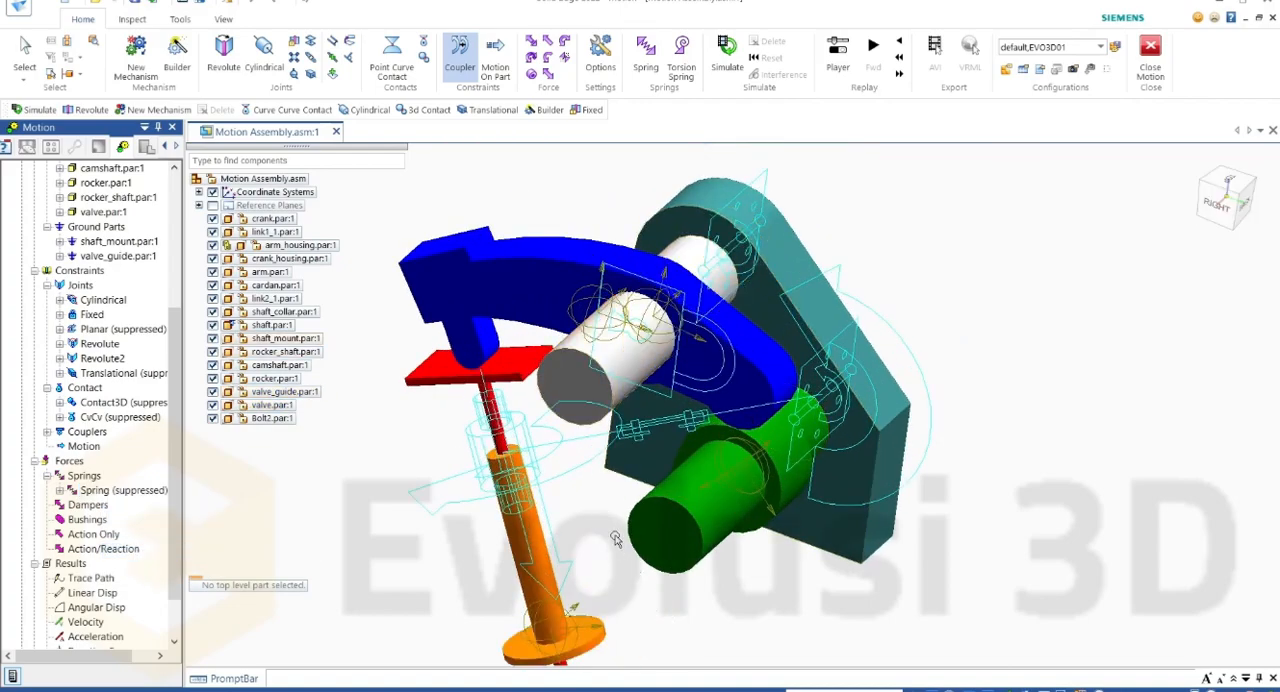
pyautogui.scroll(-2, 619, 543)
pyautogui.scroll(2, 624, 548)
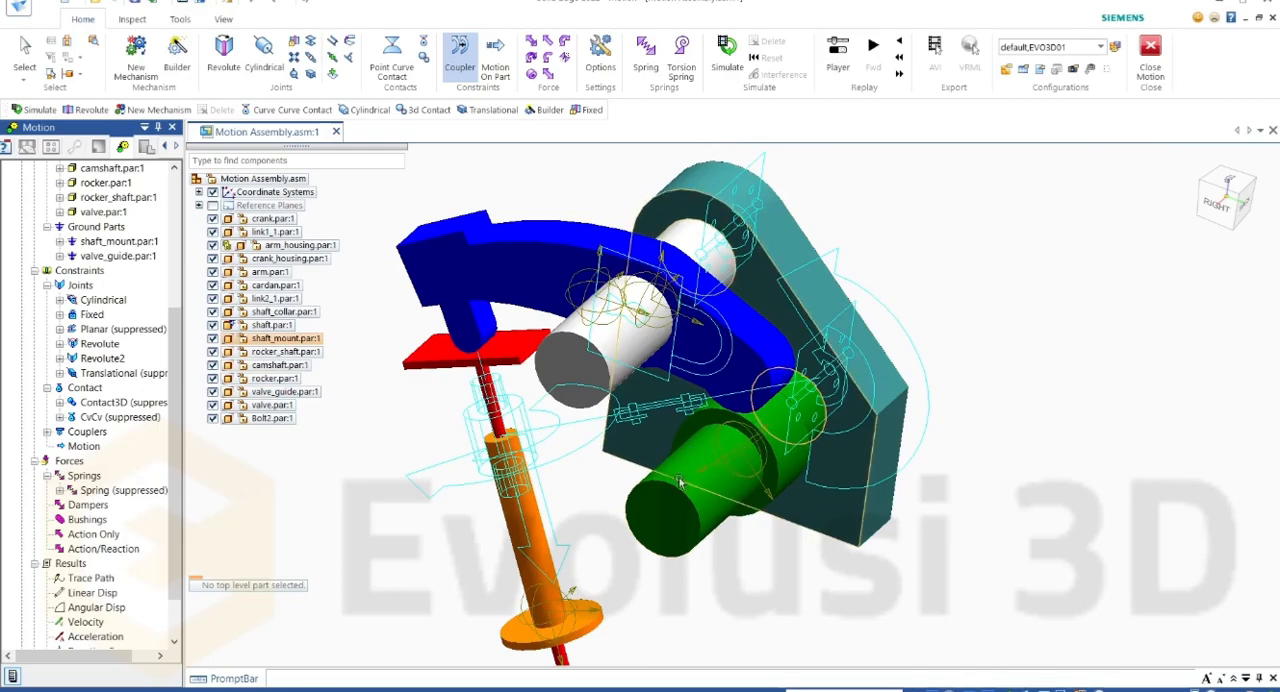
pyautogui.scroll(-2, 432, 412)
pyautogui.scroll(2, 432, 412)
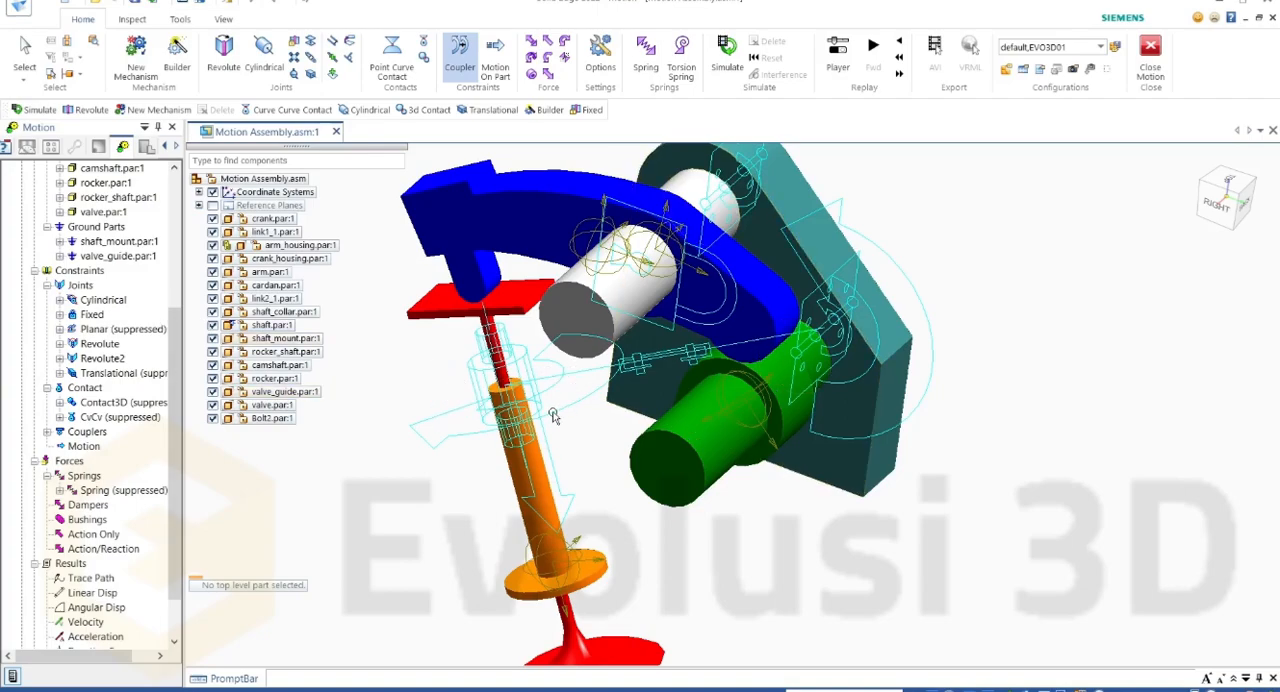
# Step: Edit the Valve mechanism's Cylindrical joint and set its Rotate Z motion type to Free
pyautogui.rightClick(112, 301)
pyautogui.click(140, 313)
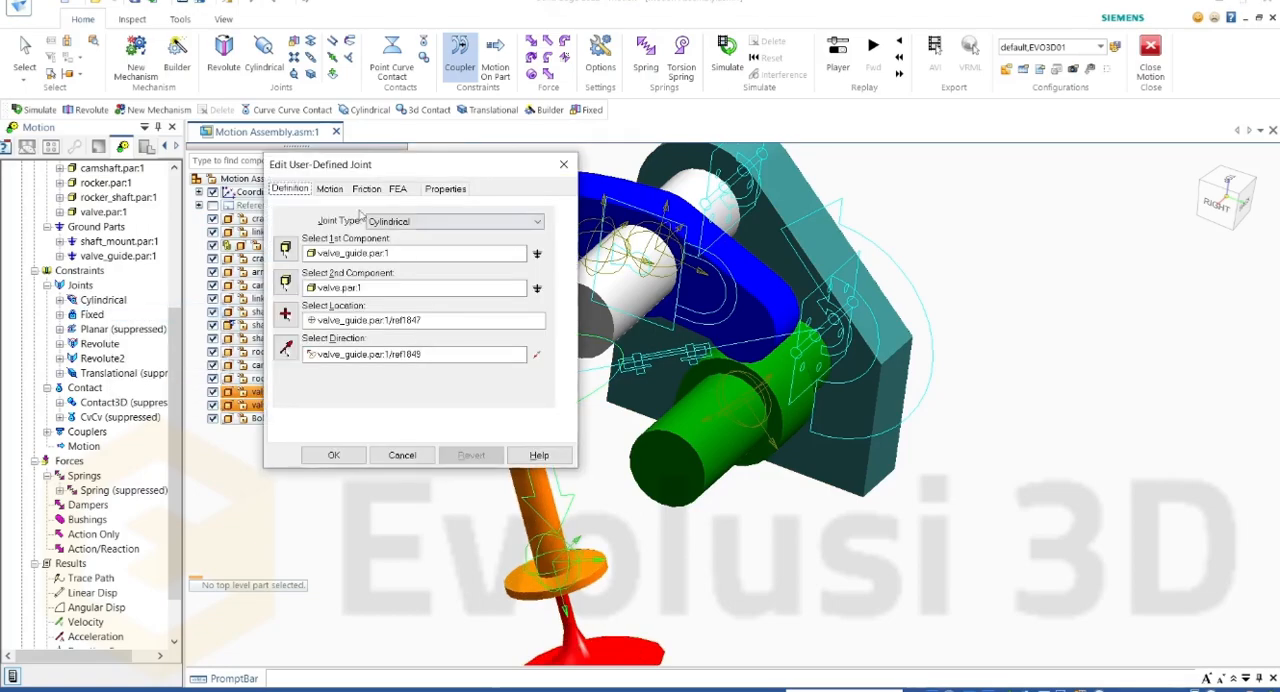
pyautogui.click(329, 188)
pyautogui.click(412, 220)
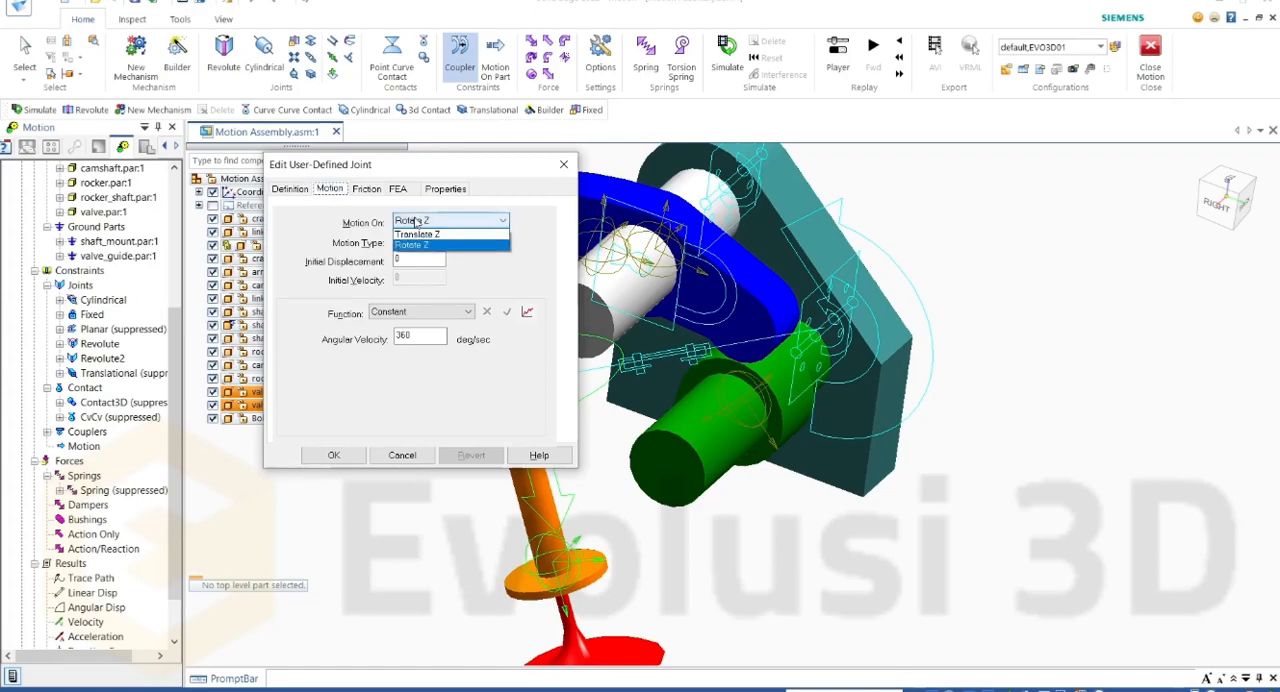
pyautogui.click(448, 231)
pyautogui.click(446, 220)
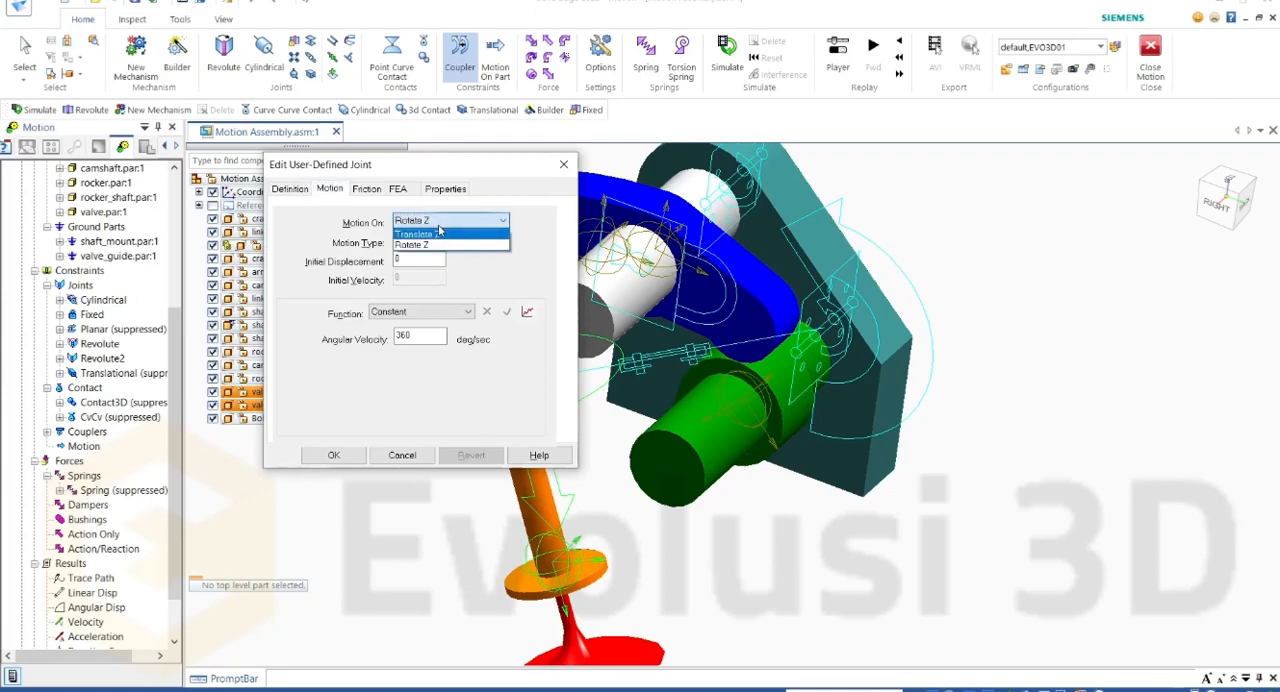
pyautogui.click(435, 244)
pyautogui.click(440, 242)
pyautogui.click(426, 259)
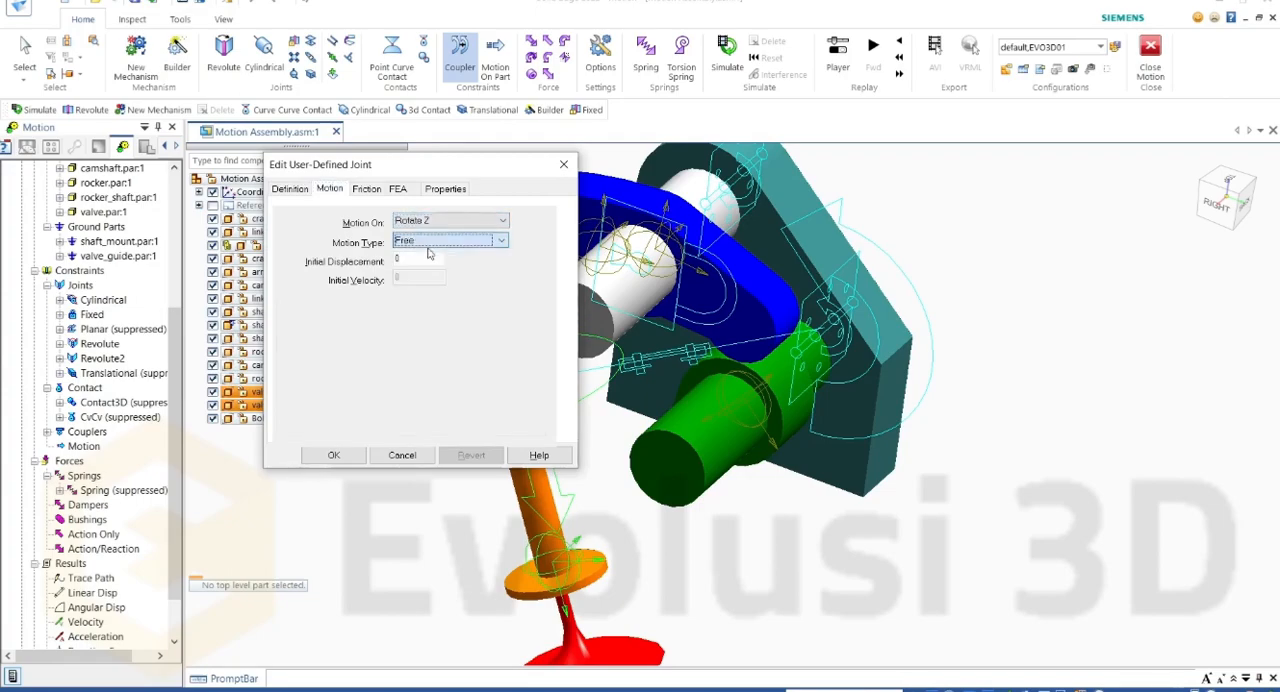
# Step: Set the Cylindrical joint's Translate Z motion type to Free and apply the joint changes
pyautogui.click(450, 220)
pyautogui.click(430, 231)
pyautogui.click(445, 241)
pyautogui.click(426, 259)
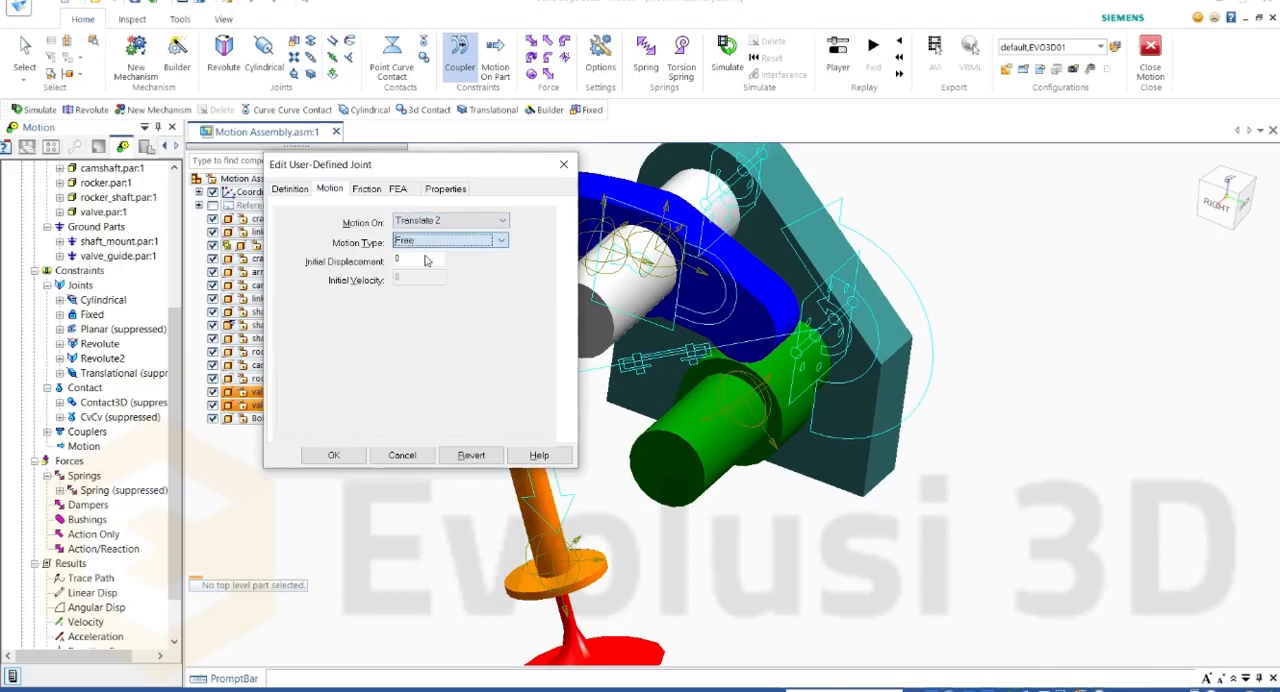
pyautogui.click(334, 455)
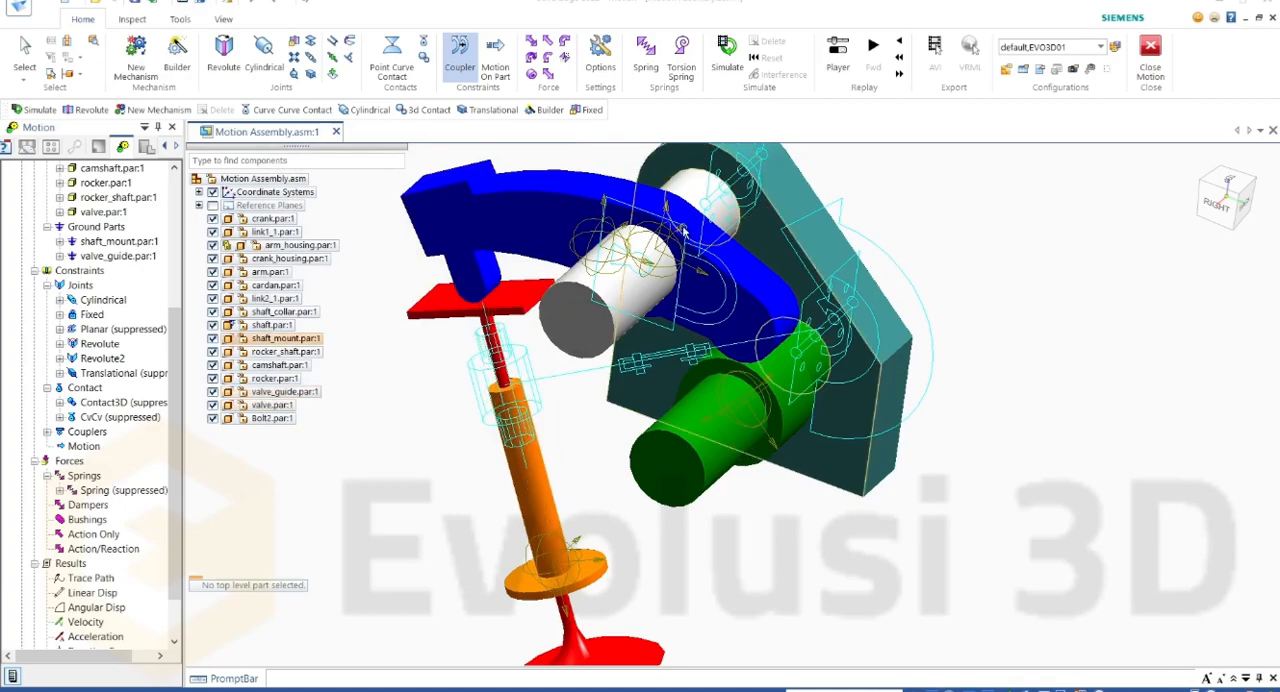
# Step: Simulate the Valve mechanism, scrub back through the motion and delete the results
pyautogui.click(731, 67)
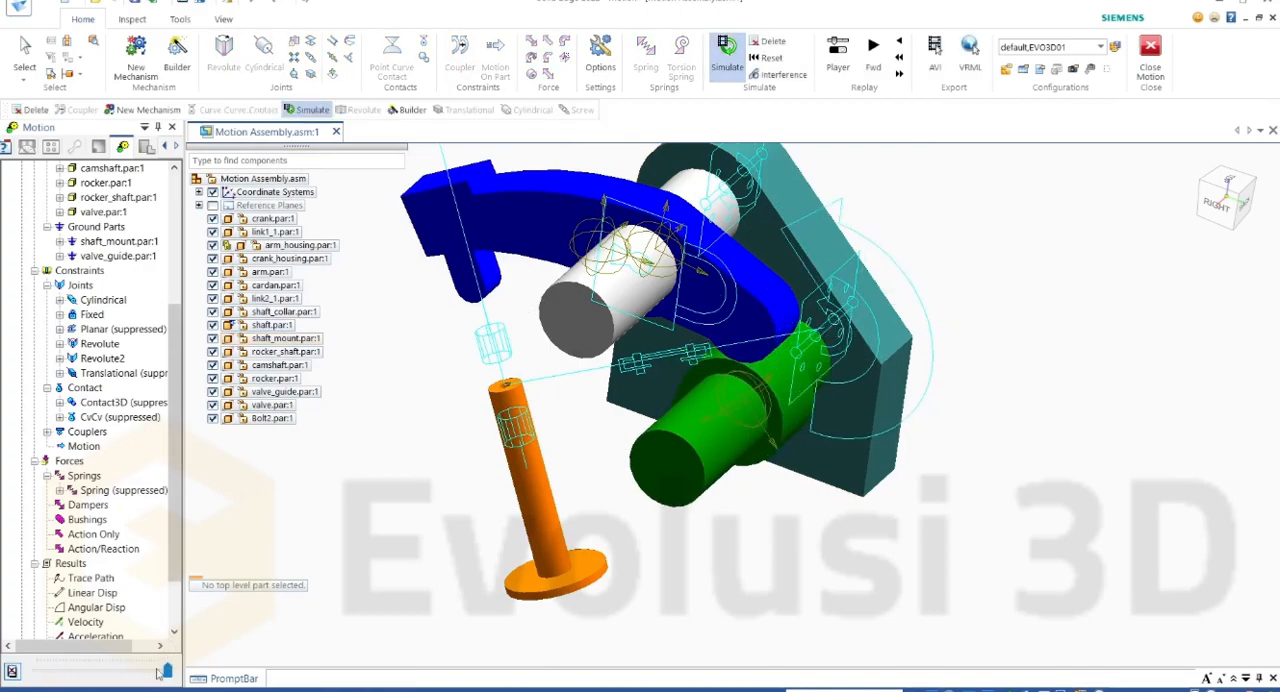
pyautogui.moveTo(167, 673); pyautogui.dragTo(42, 676)
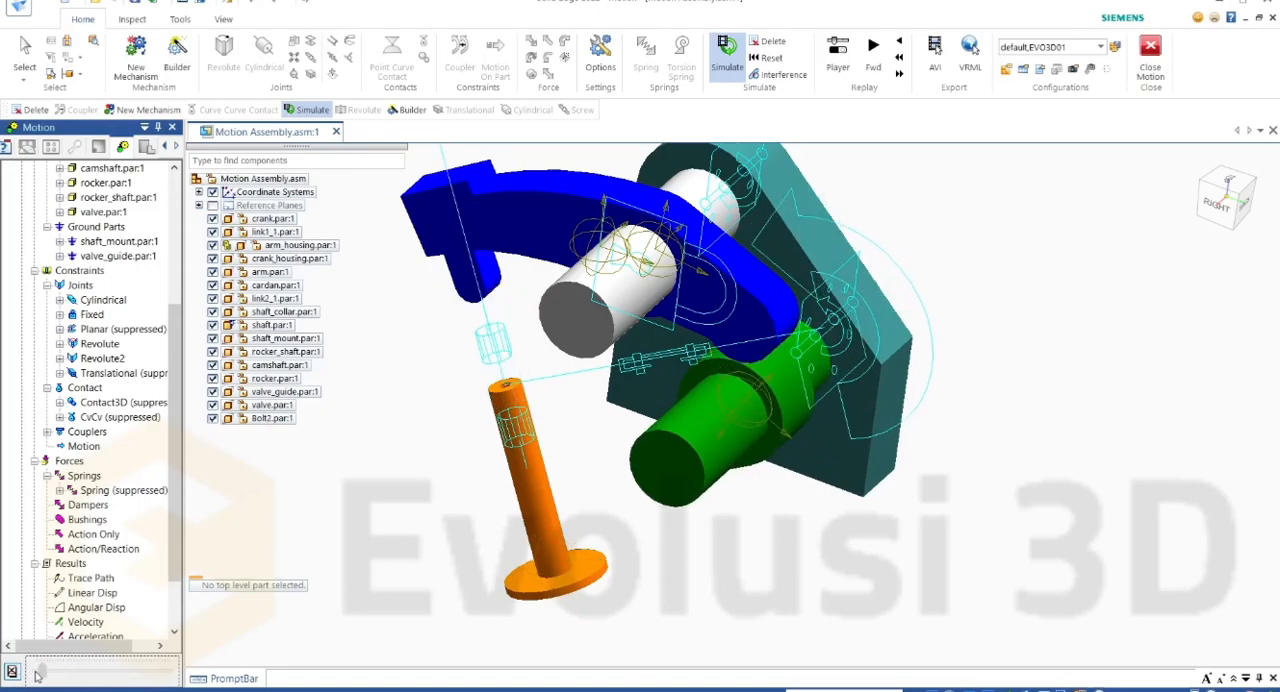
pyautogui.moveTo(30, 672); pyautogui.dragTo(32, 672)
pyautogui.click(11, 672)
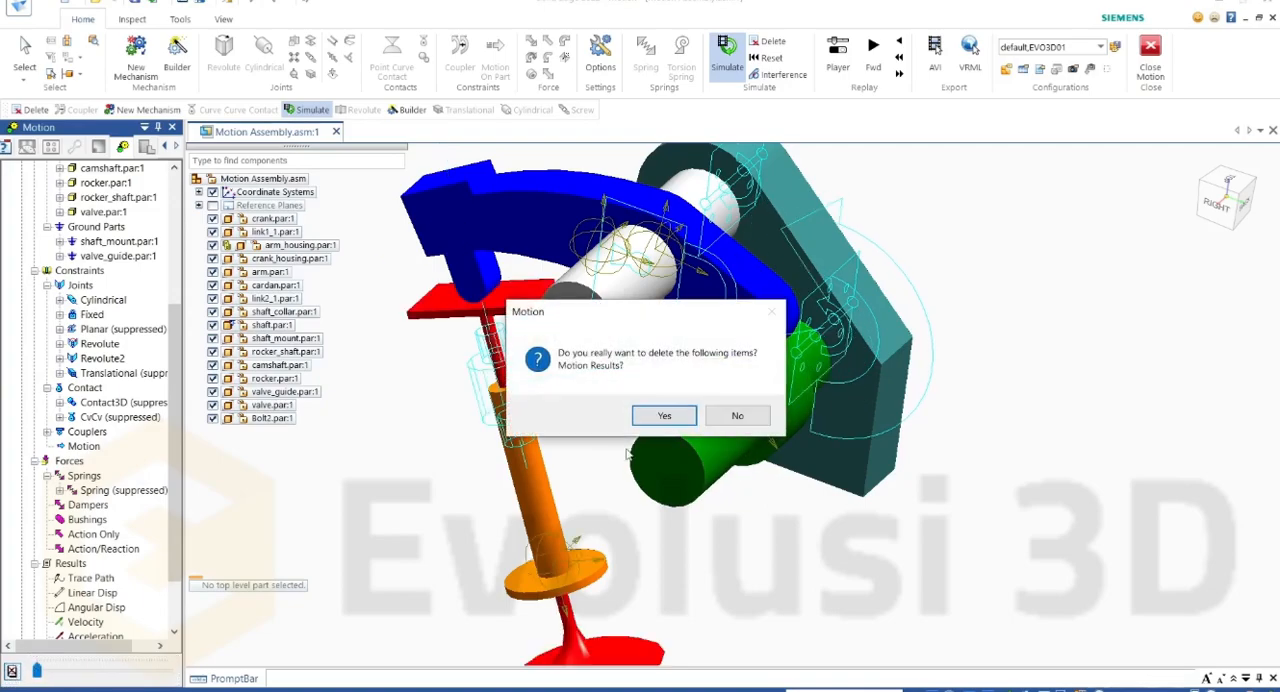
pyautogui.click(658, 418)
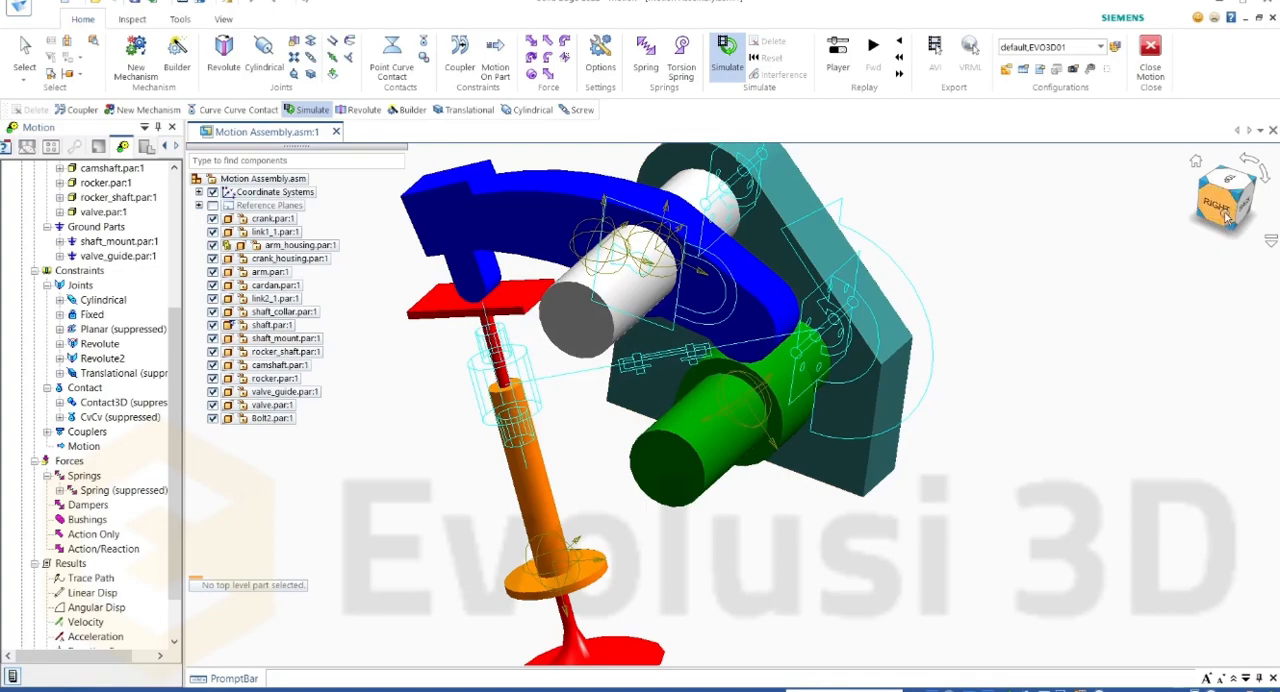
# Step: Edit the coupler so that the Revolute joint rotating 10 deg makes the Cylindrical joint rotate 10 deg
pyautogui.click(47, 431)
pyautogui.click(94, 448)
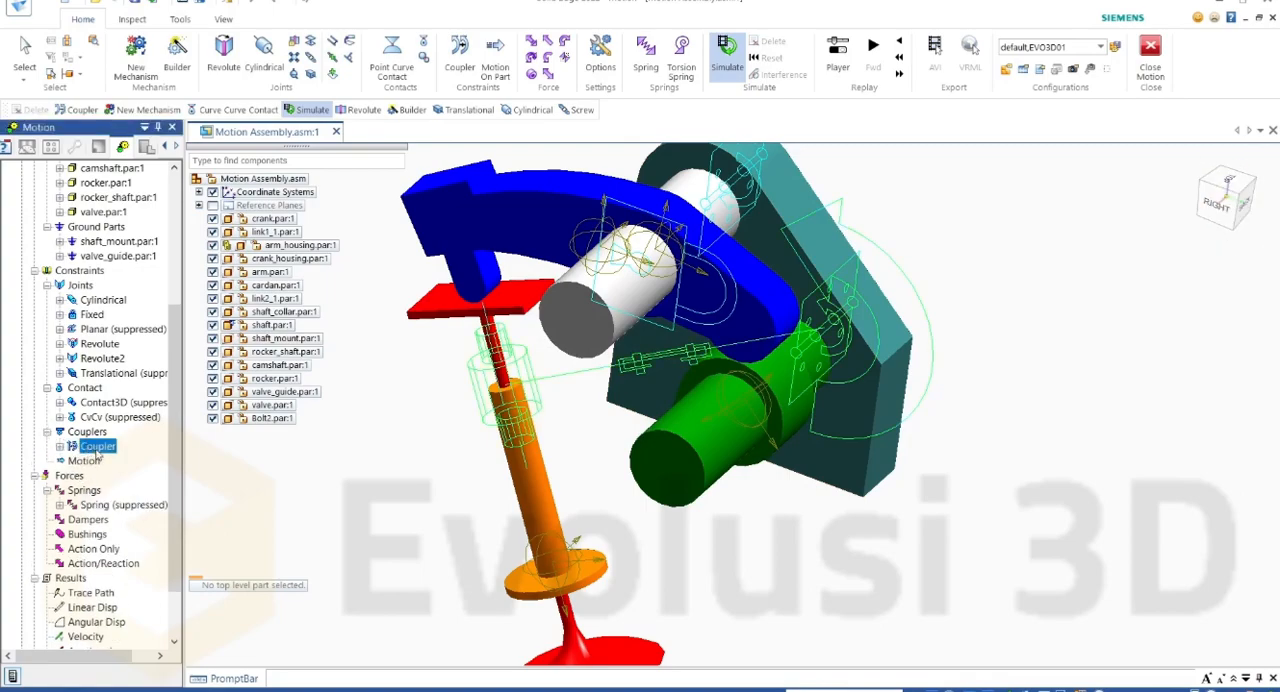
pyautogui.rightClick(97, 450)
pyautogui.click(120, 459)
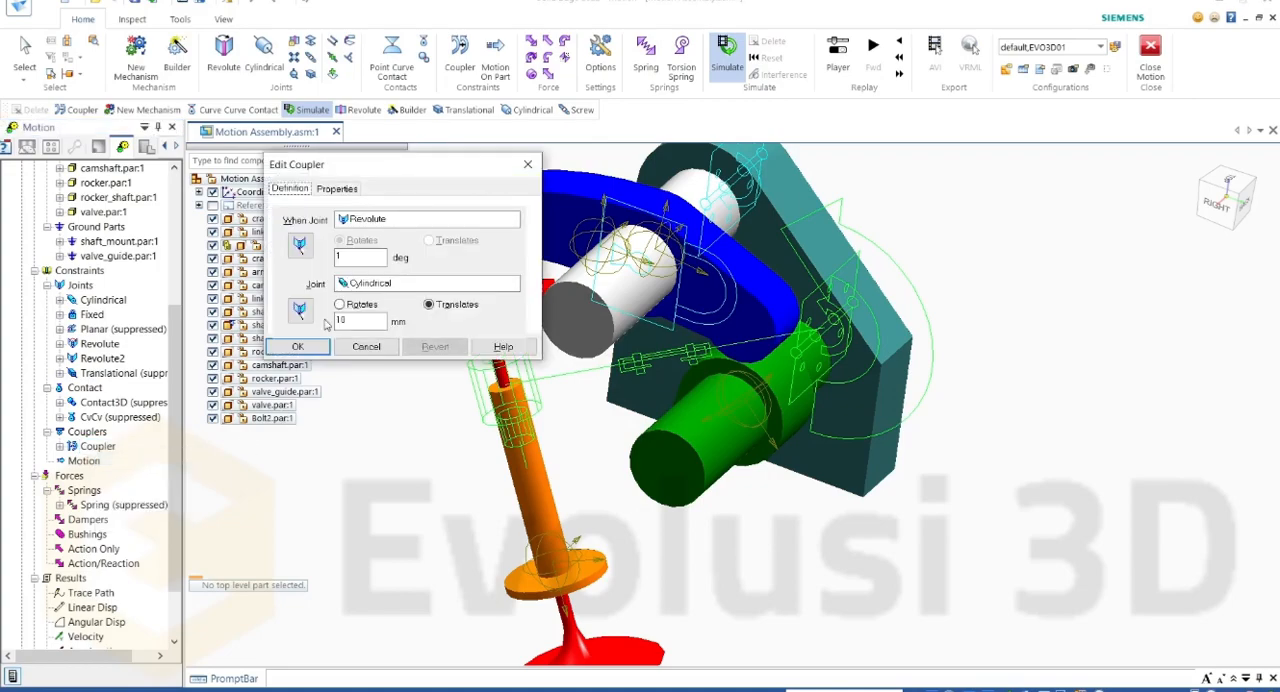
pyautogui.click(361, 309)
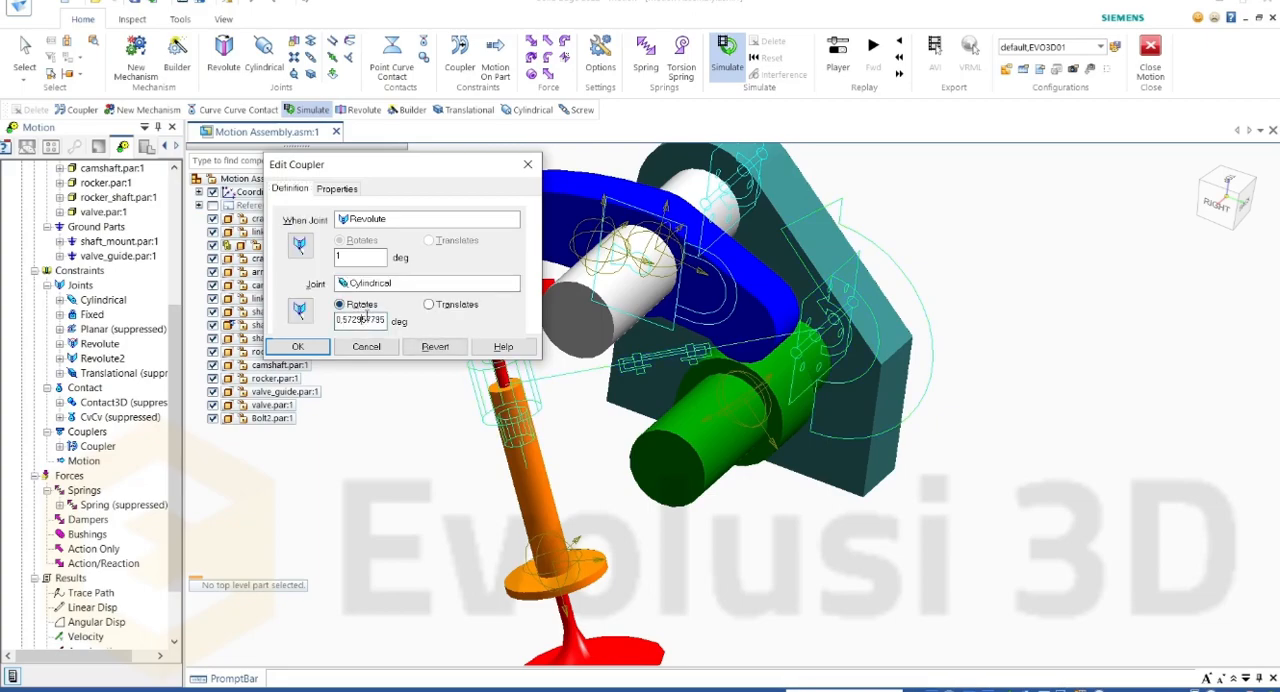
pyautogui.press('Tab')
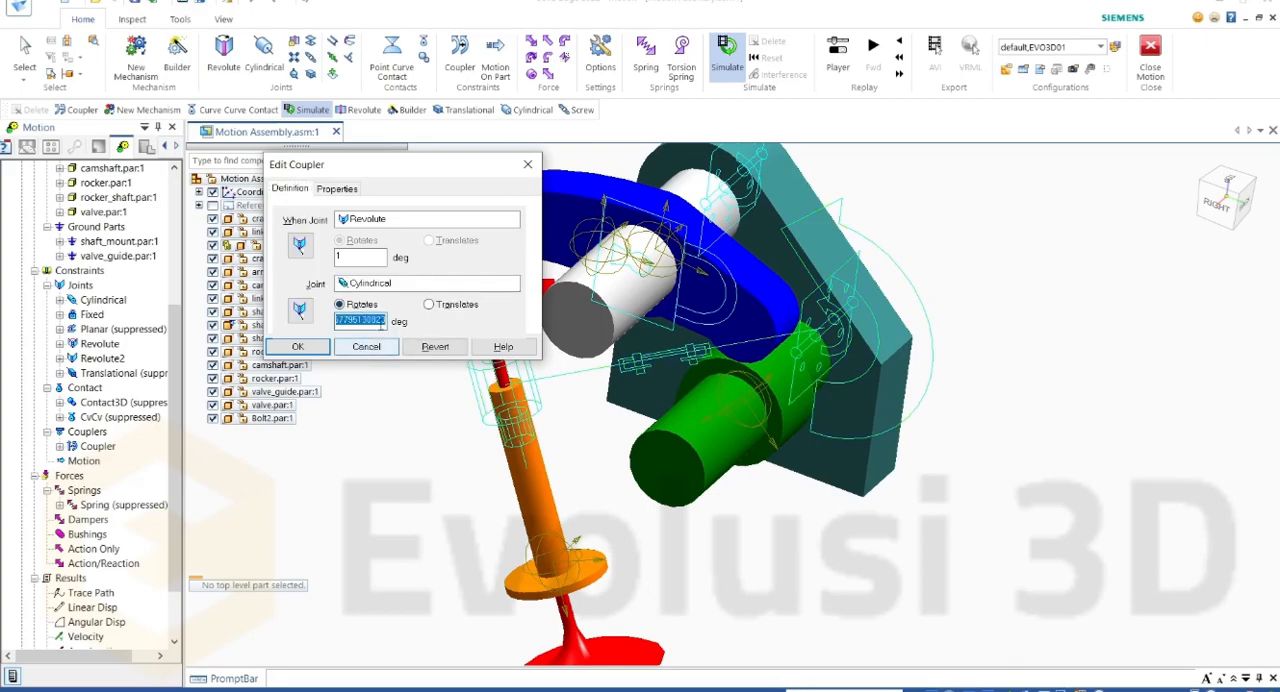
pyautogui.write('10')
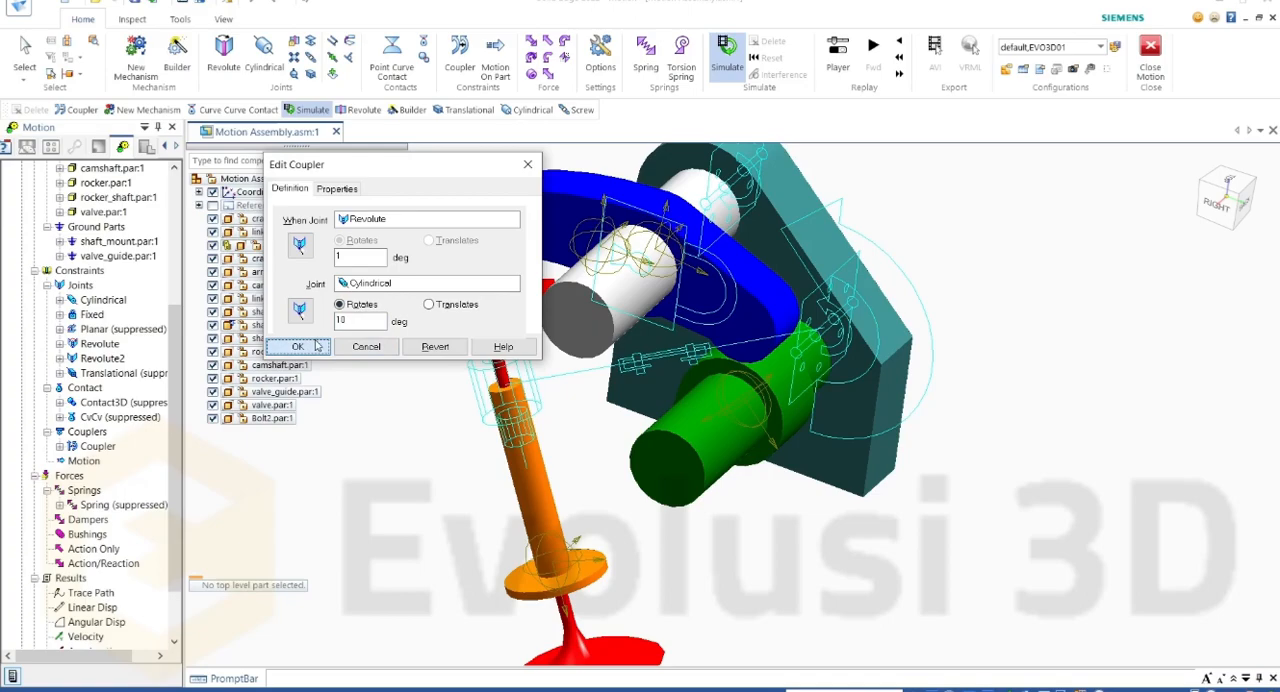
pyautogui.moveTo(361, 257); pyautogui.dragTo(324, 257)
pyautogui.write('10')
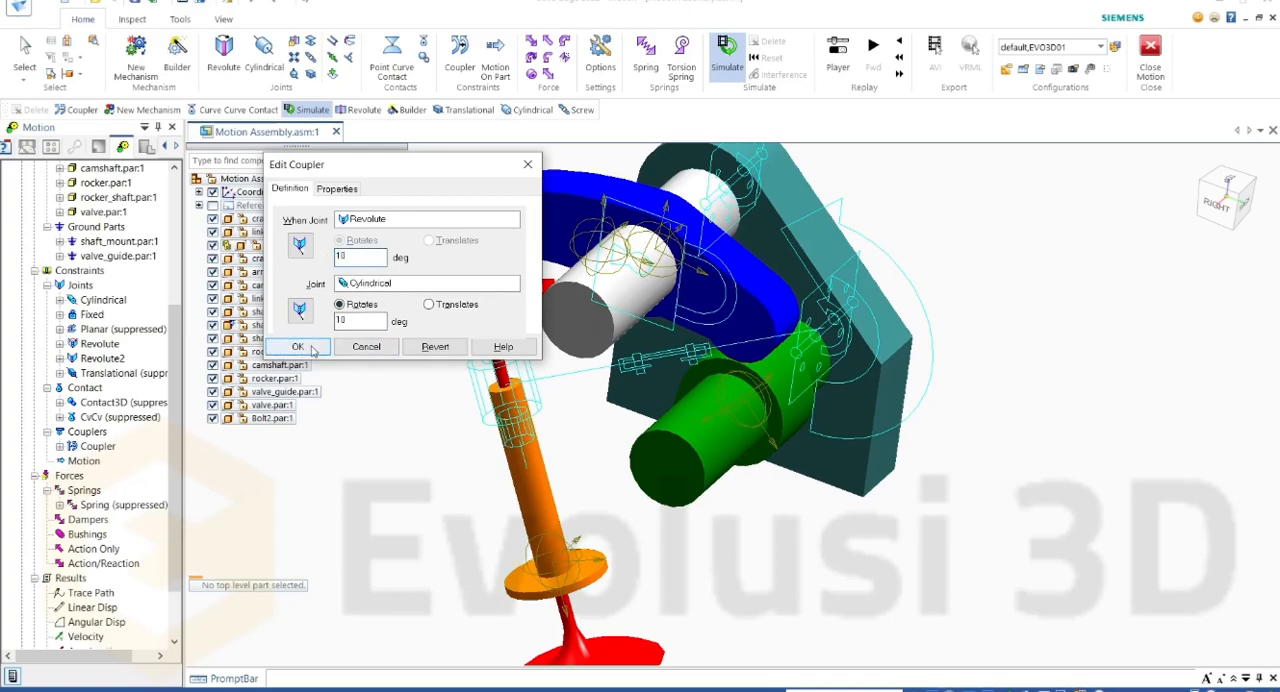
pyautogui.click(314, 349)
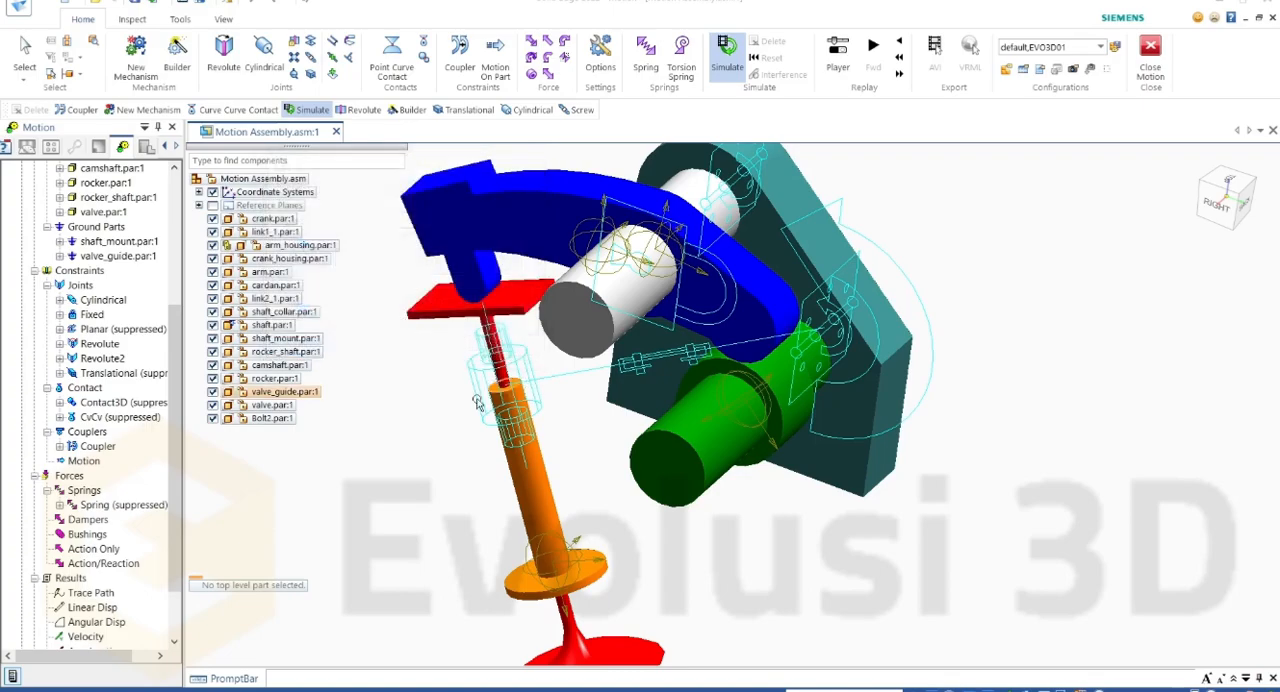
# Step: Simulate the mechanism with the rotational coupler and clear the motion results
pyautogui.click(729, 55)
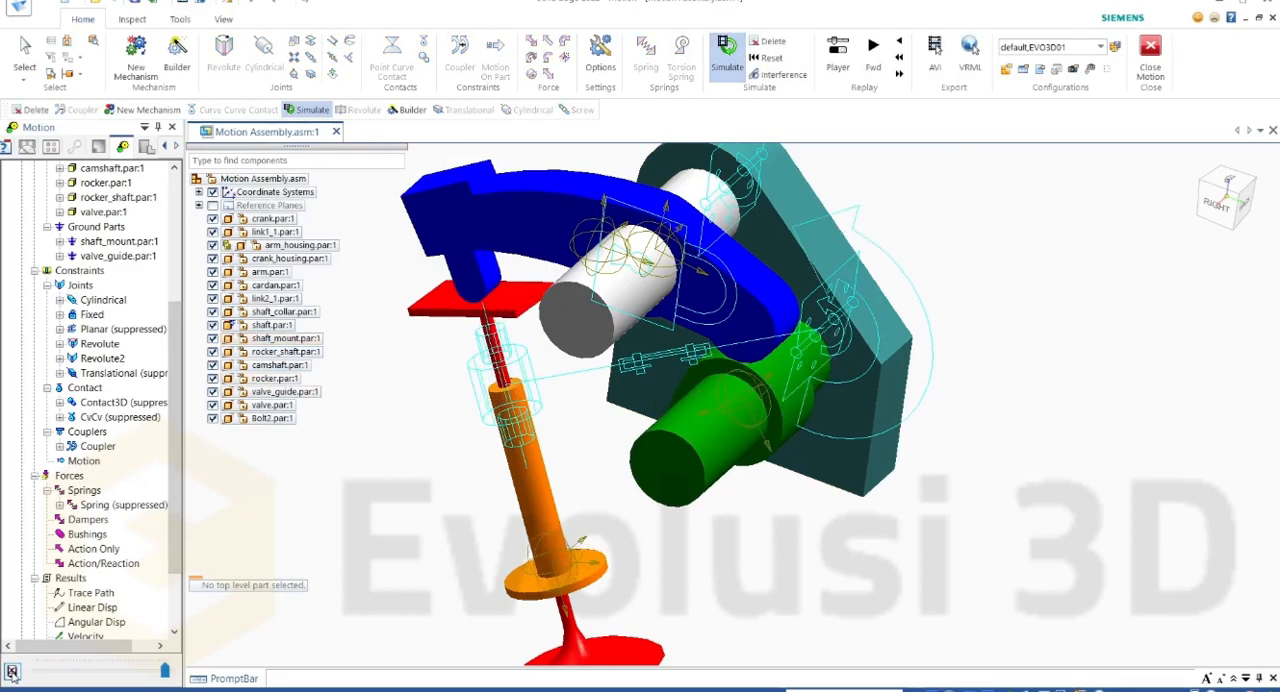
pyautogui.click(12, 671)
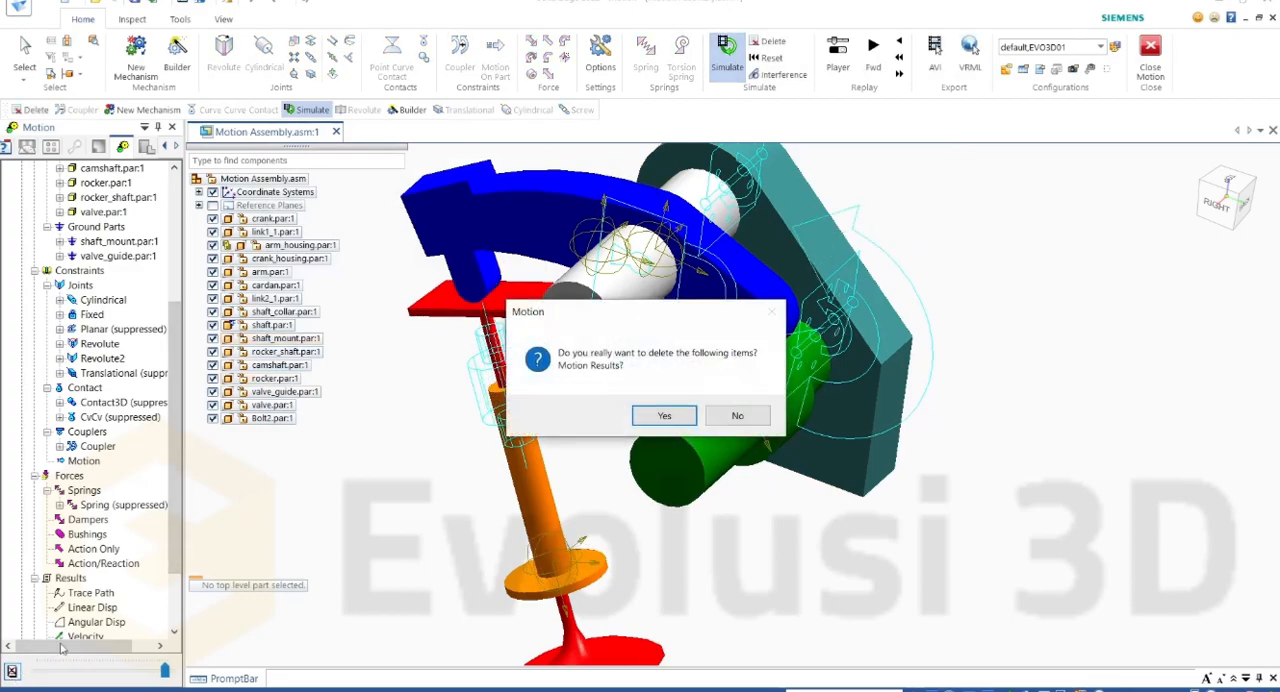
pyautogui.click(662, 415)
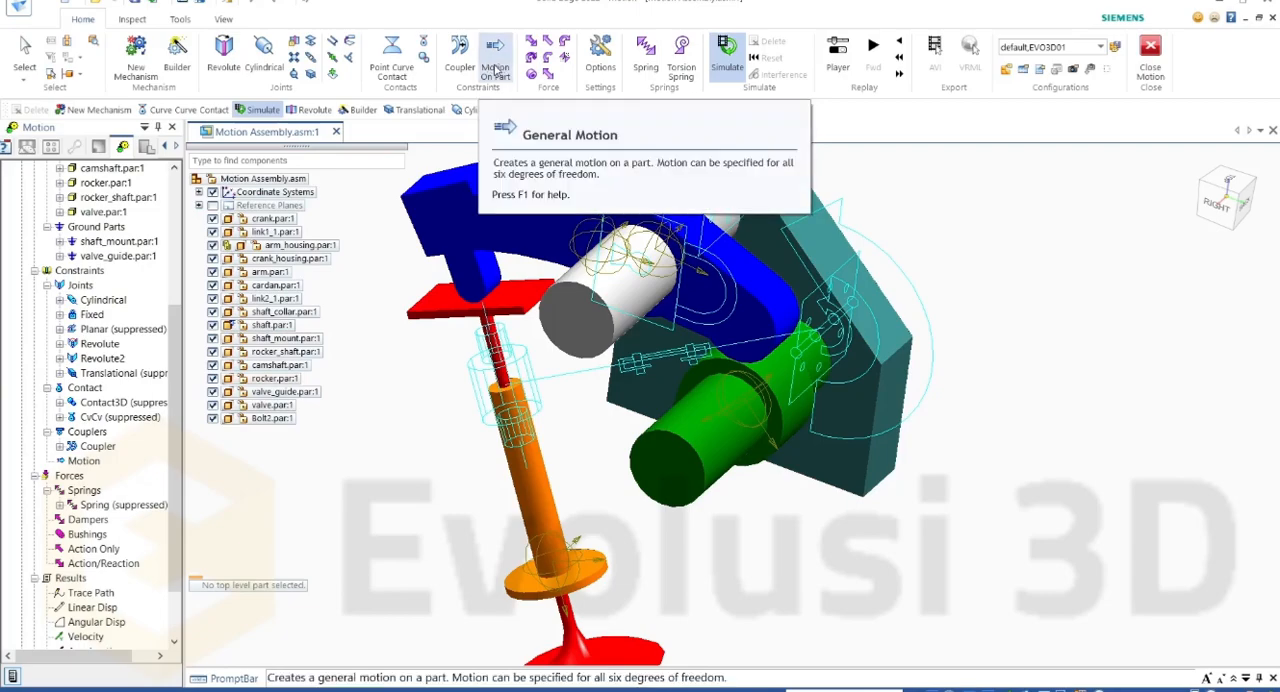
# Step: Start a general motion on part with camshaft as the first component and shaft_mount as the second
pyautogui.click(495, 71)
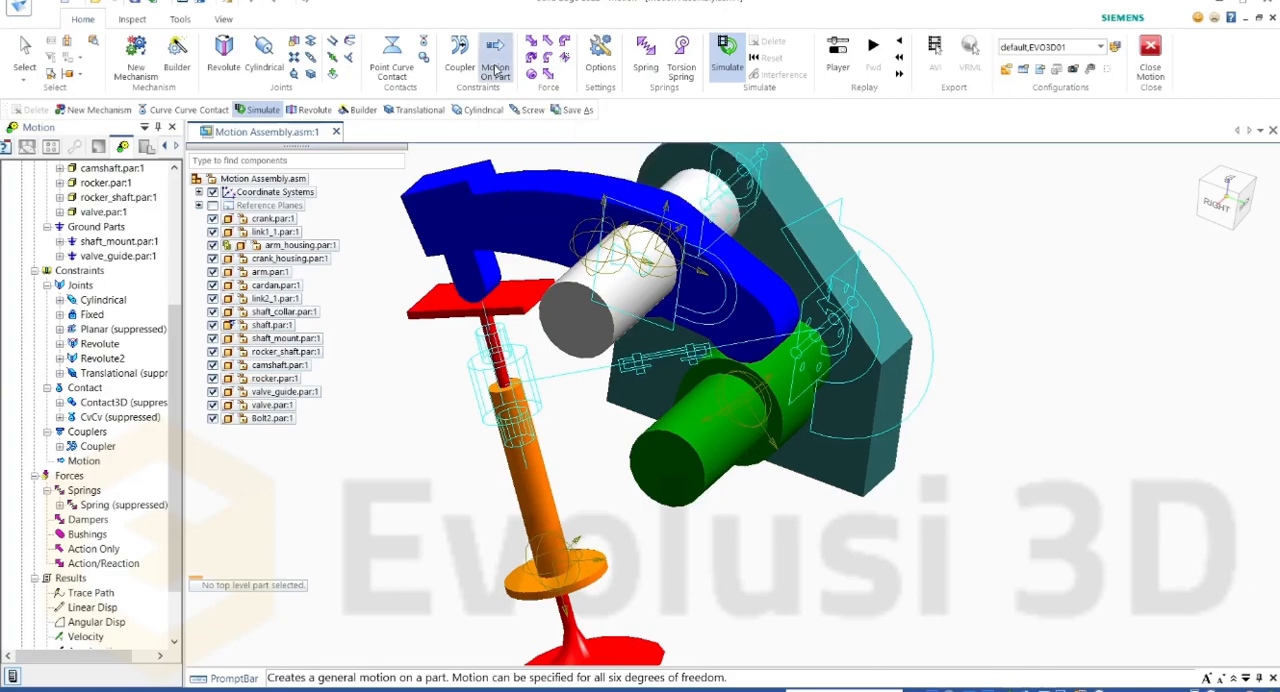
pyautogui.moveTo(380, 170); pyautogui.dragTo(356, 173)
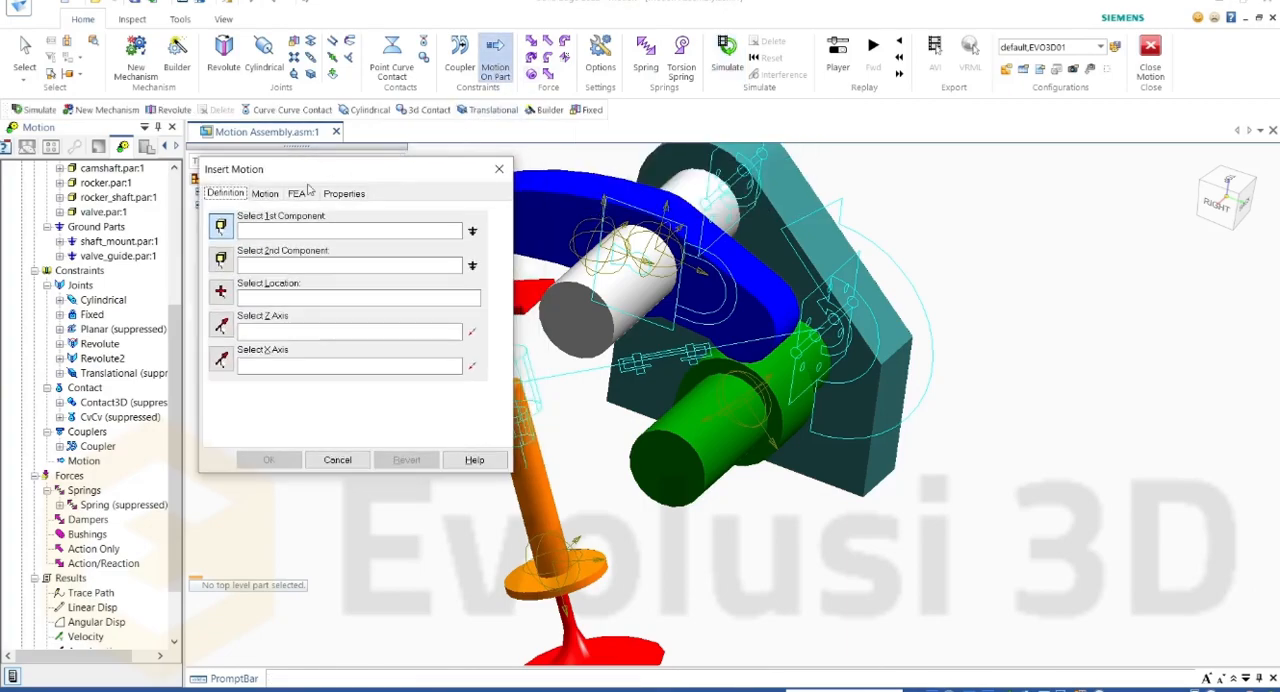
pyautogui.click(264, 194)
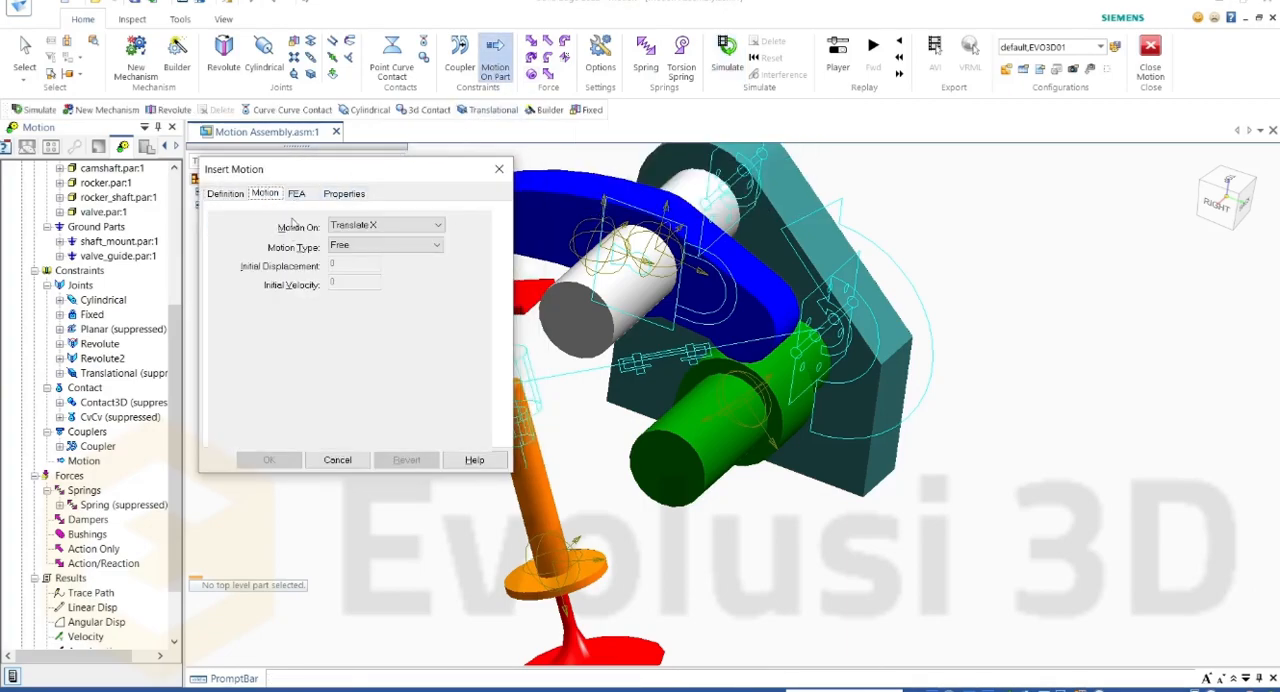
pyautogui.click(405, 228)
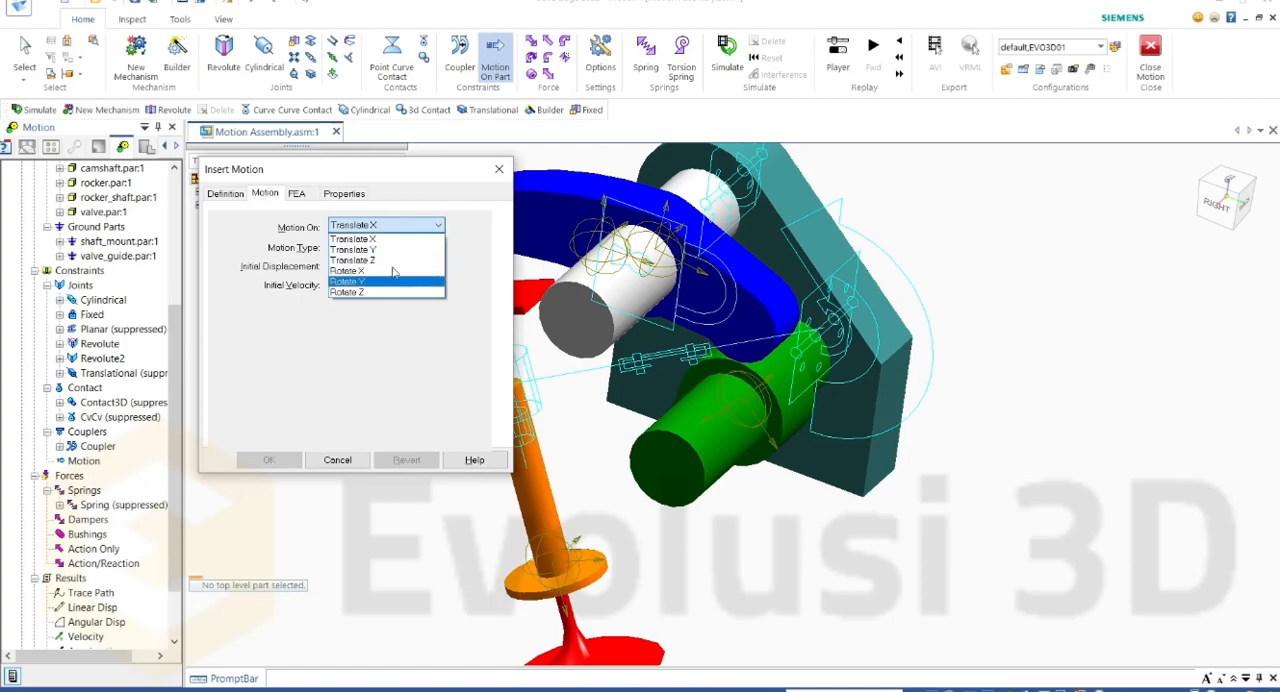
pyautogui.click(233, 202)
pyautogui.click(237, 197)
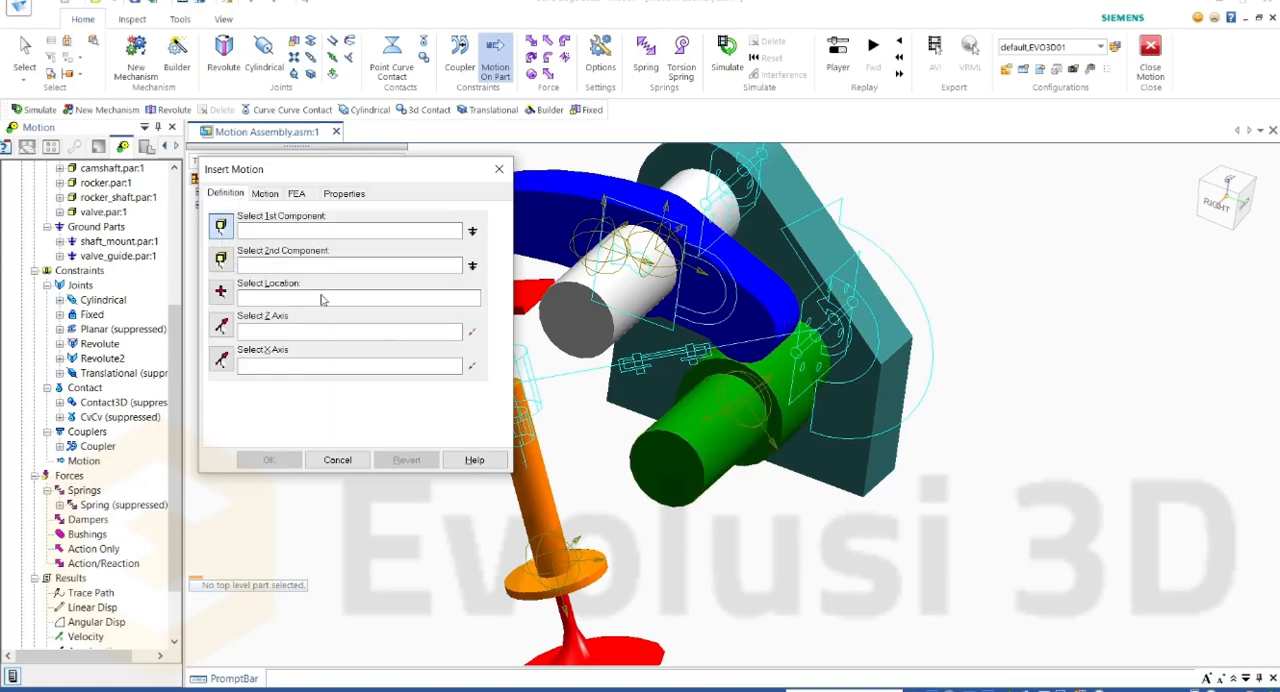
pyautogui.click(674, 445)
pyautogui.scroll(-2, 646, 345)
pyautogui.scroll(2, 622, 422)
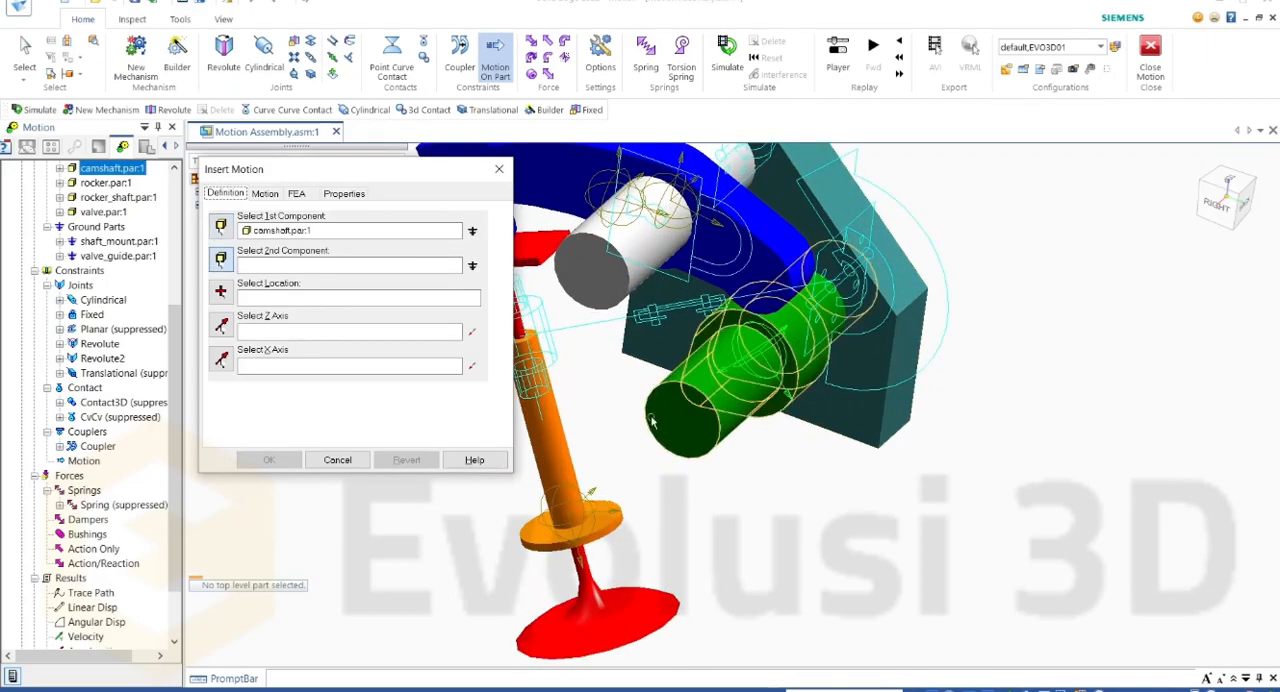
pyautogui.click(863, 400)
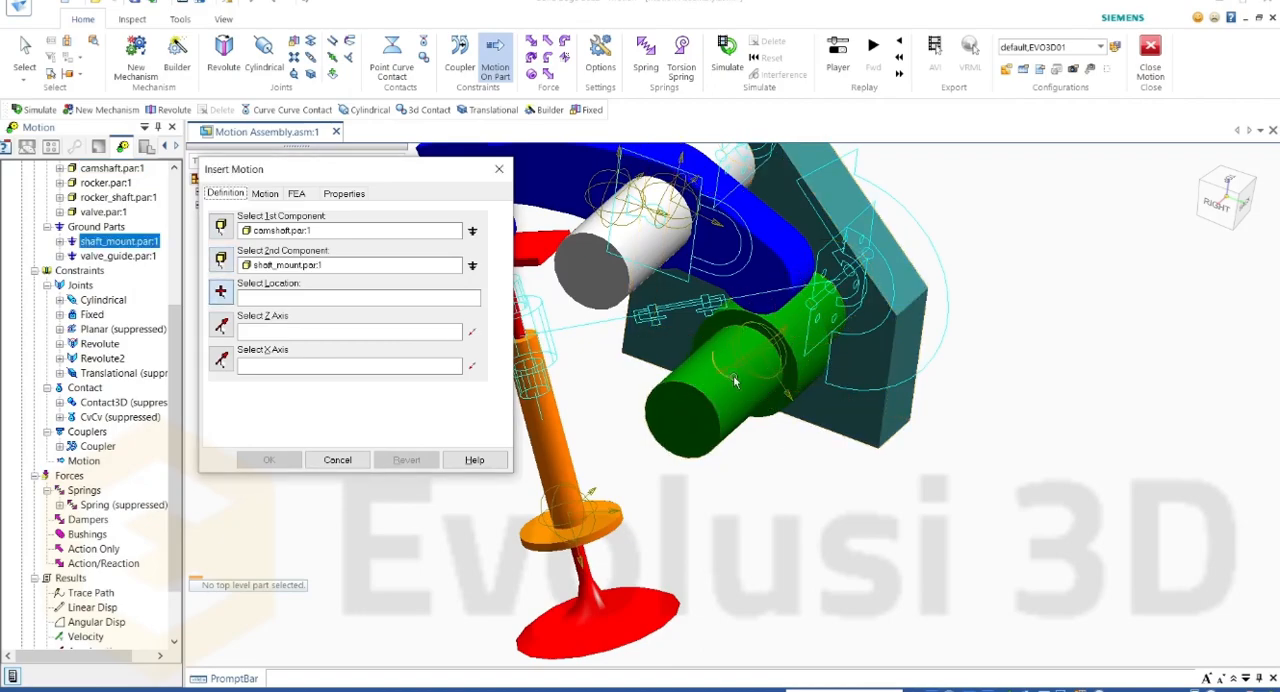
# Step: Define the motion's location at the circular edge where the camshaft meets shaft_mount, and take its Z and X axes from shaft_mount geometry
pyautogui.click(849, 311)
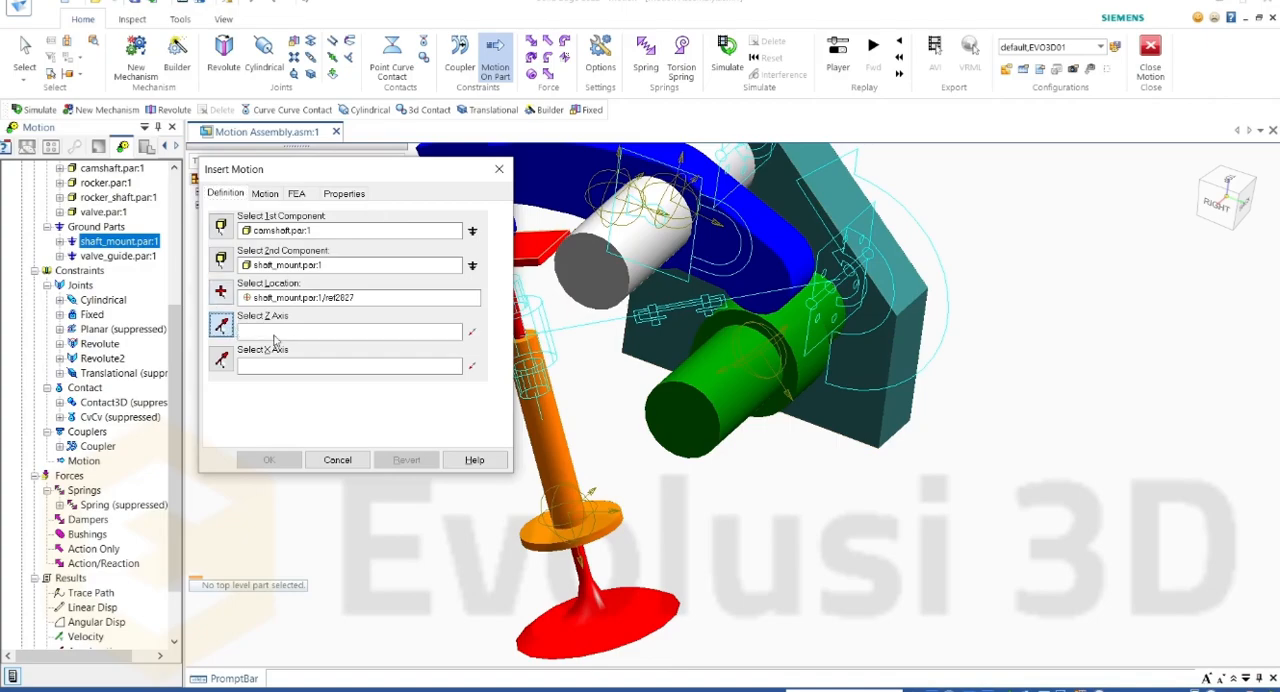
pyautogui.scroll(-3, 608, 362)
pyautogui.scroll(5, 612, 350)
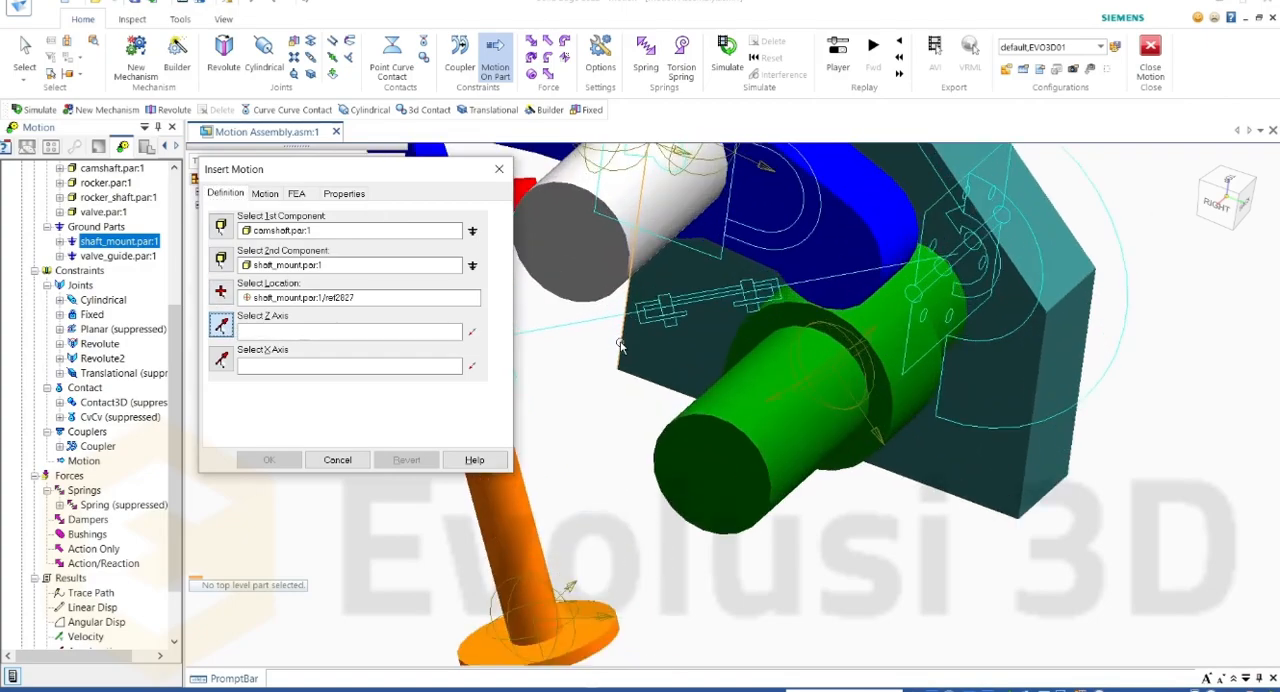
pyautogui.scroll(-2, 1053, 393)
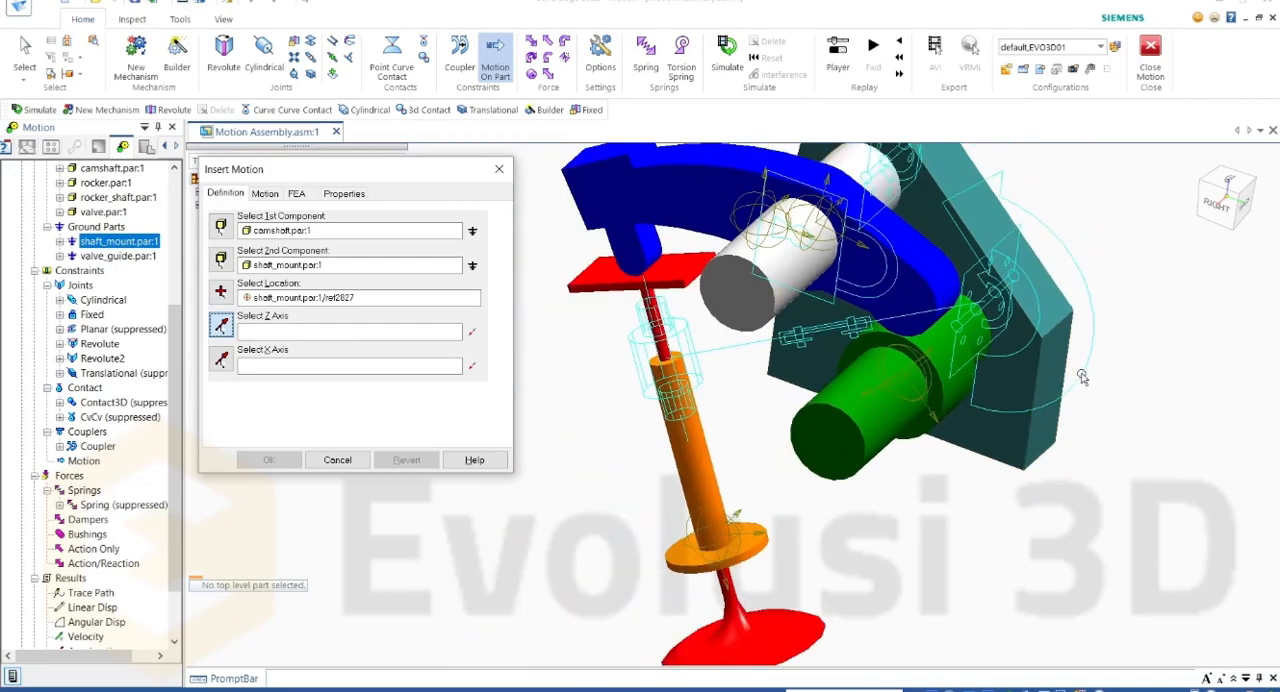
pyautogui.click(1053, 418)
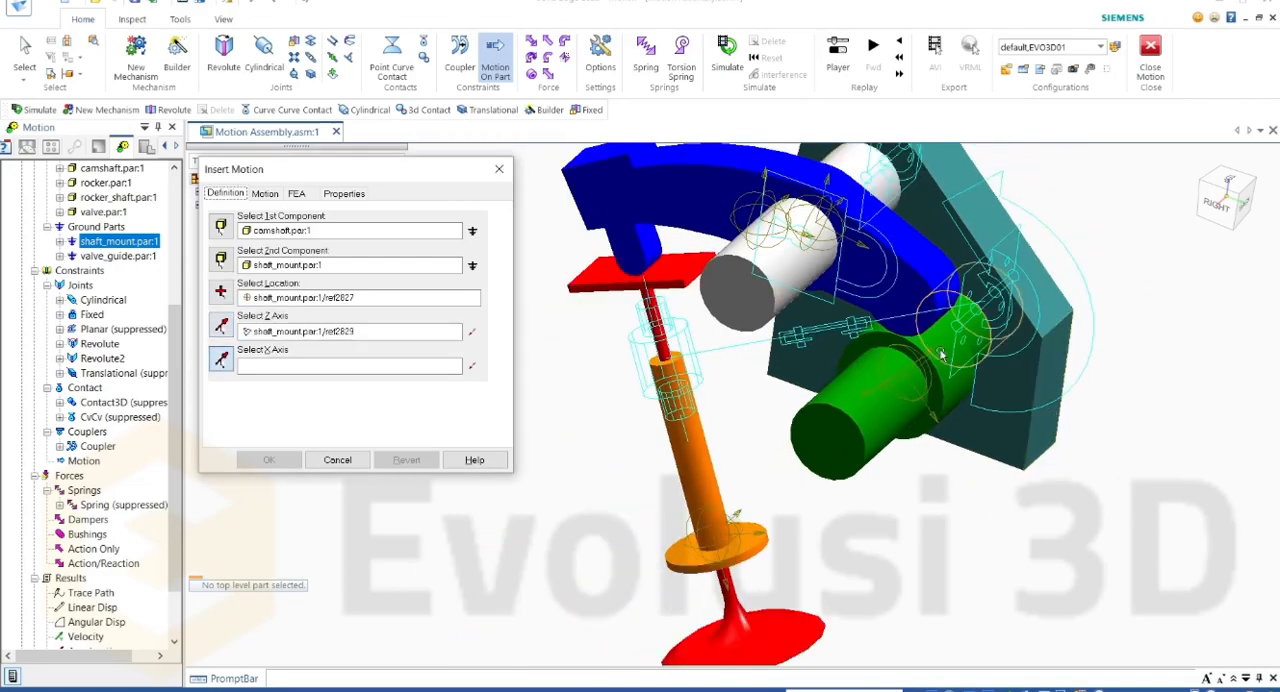
pyautogui.click(975, 377)
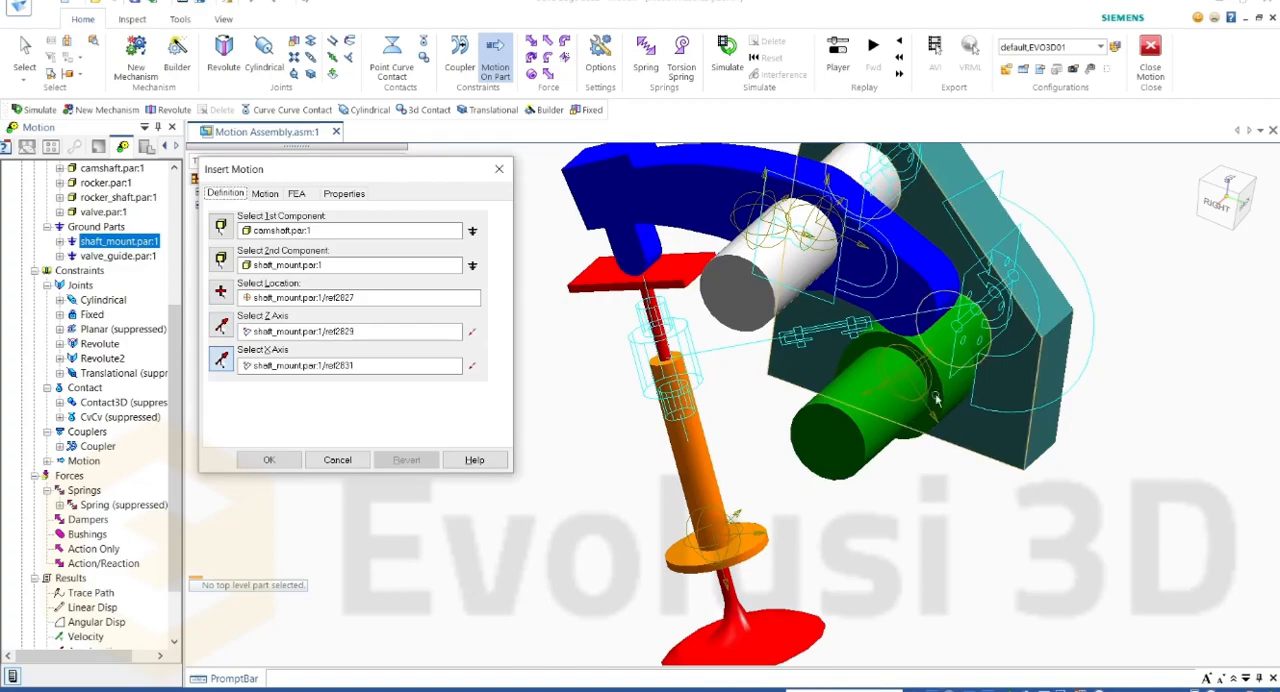
pyautogui.click(266, 194)
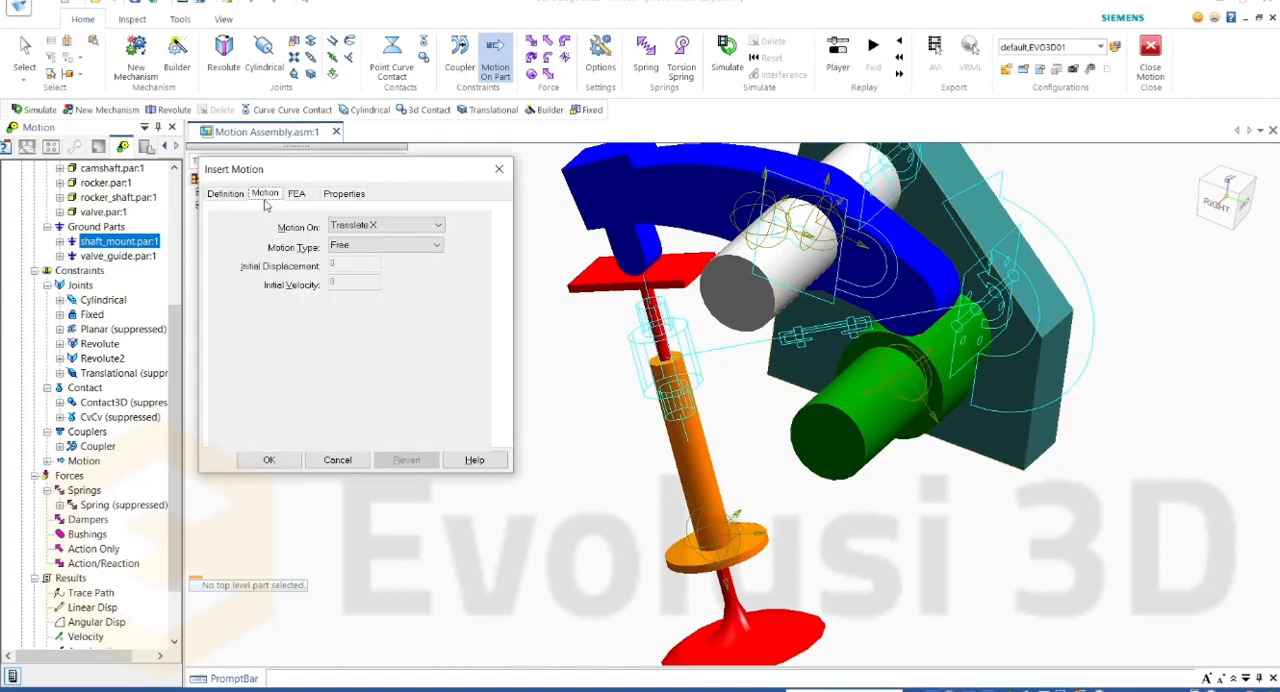
pyautogui.click(362, 226)
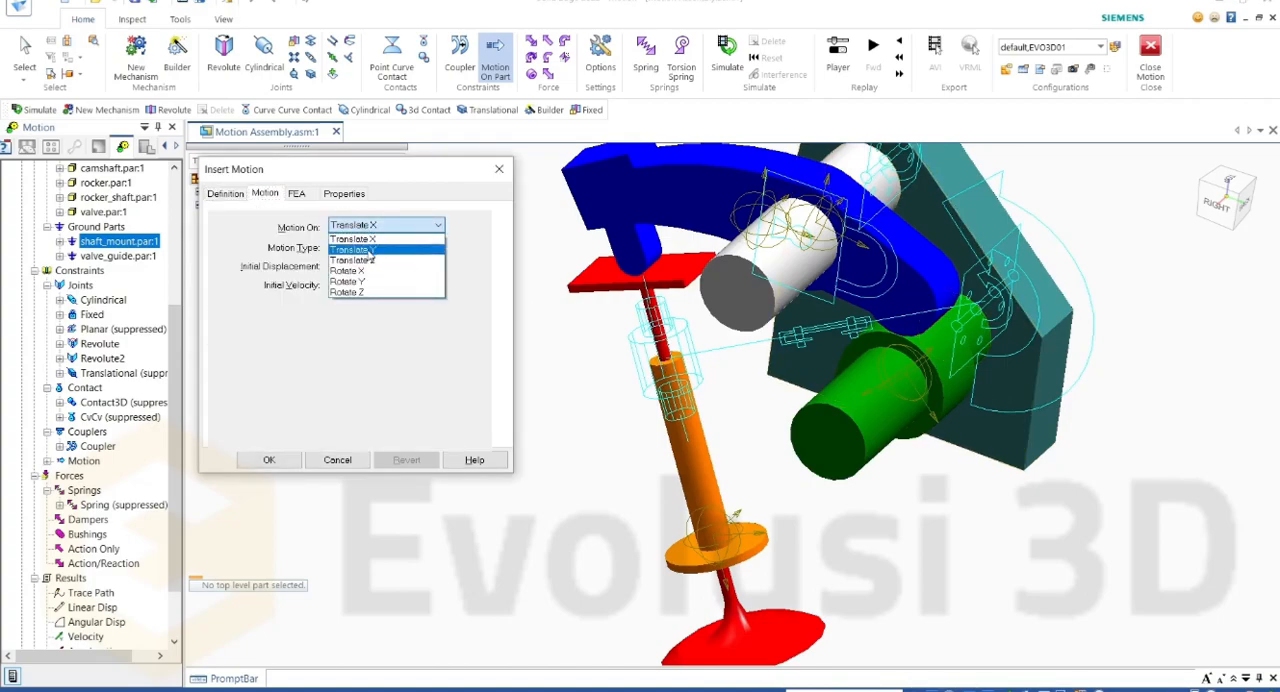
pyautogui.click(490, 295)
pyautogui.click(418, 249)
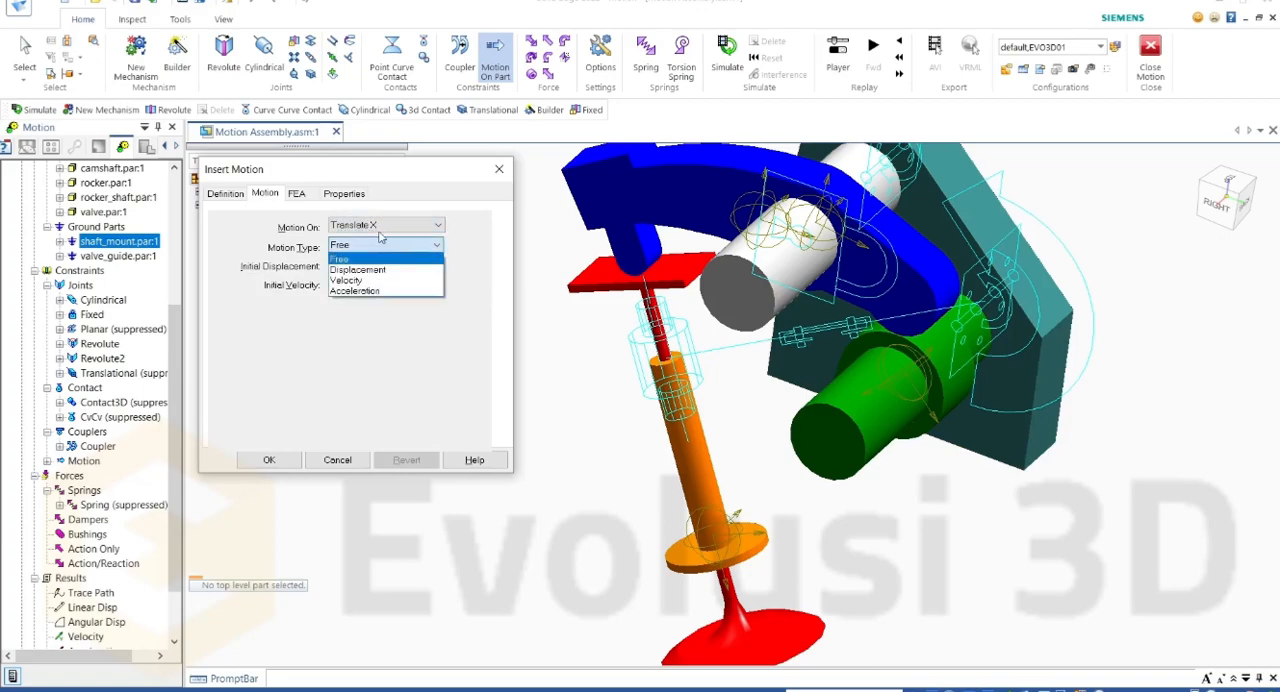
pyautogui.click(363, 275)
pyautogui.click(365, 223)
pyautogui.click(365, 222)
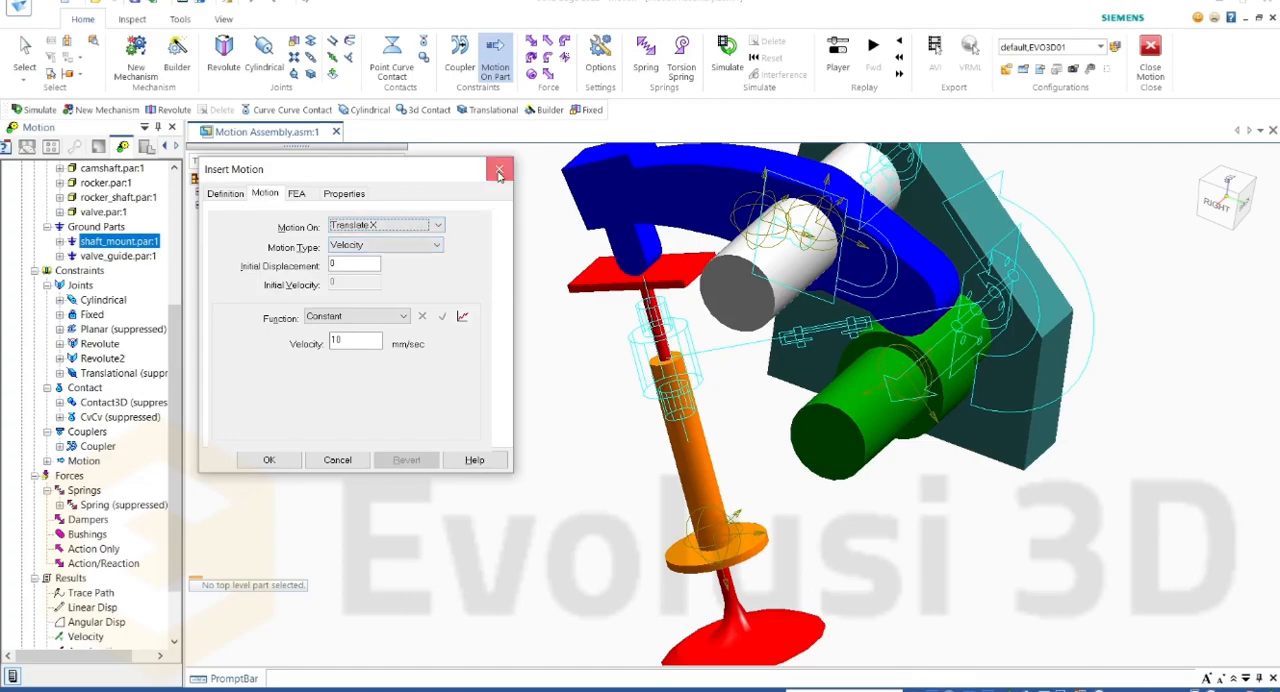
pyautogui.click(499, 172)
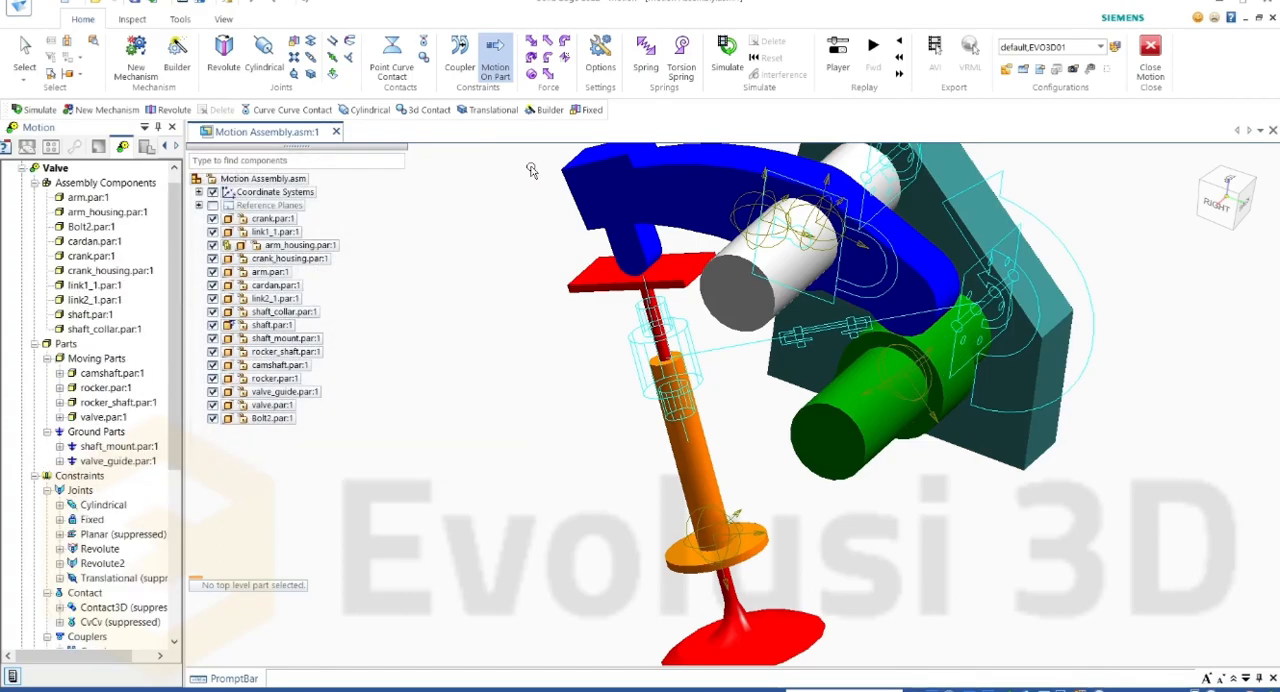
# Step: Switch to an isometric view of the whole assembly and make Cranck Slider the active mechanism with its contents expanded
pyautogui.click(1238, 194)
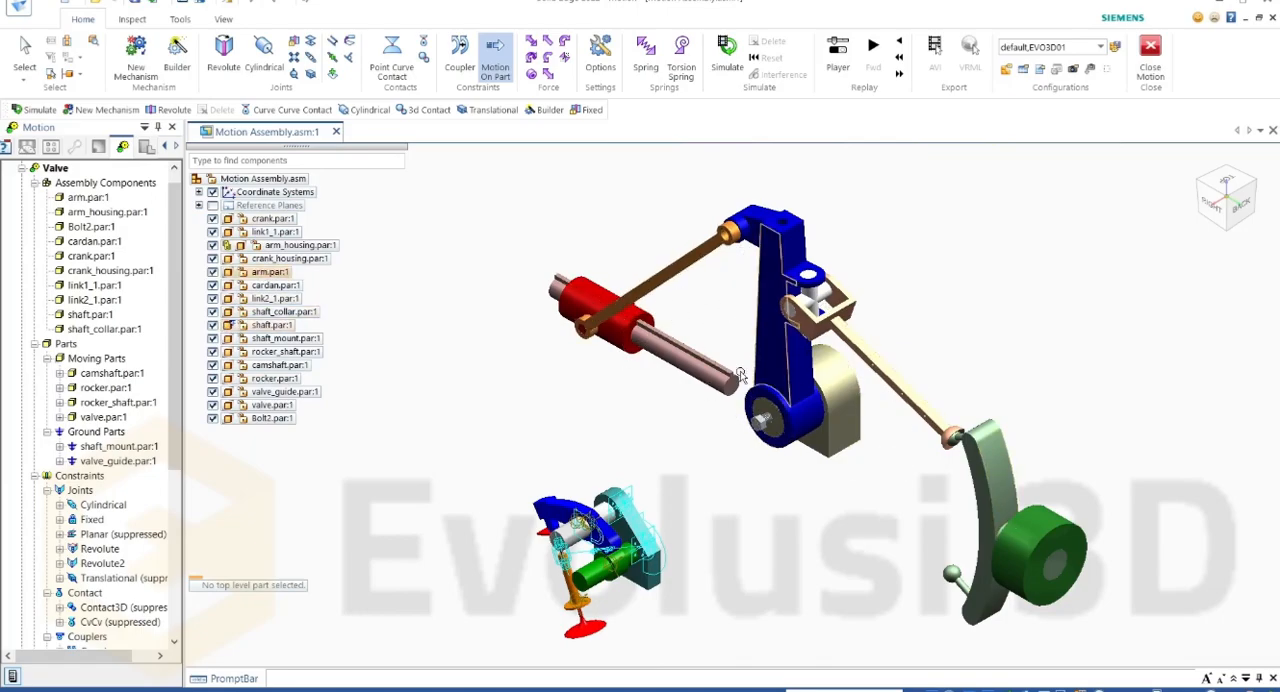
pyautogui.scroll(1, 72, 343)
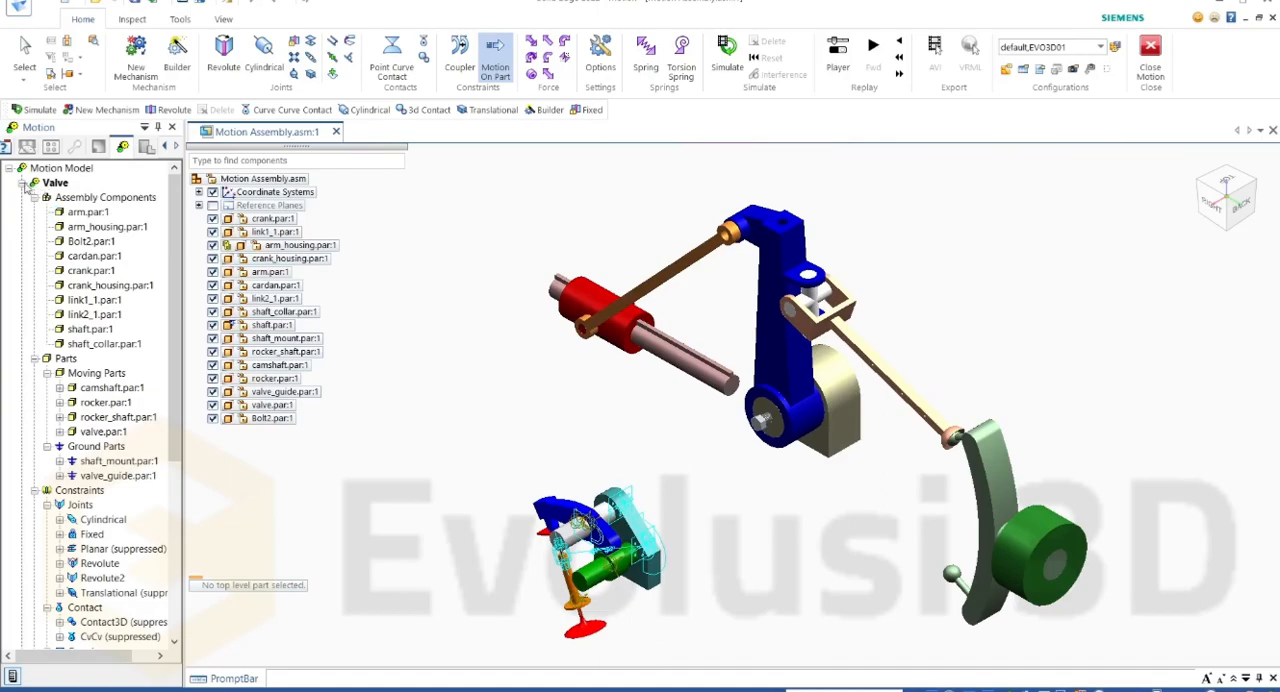
pyautogui.click(21, 184)
pyautogui.click(60, 201)
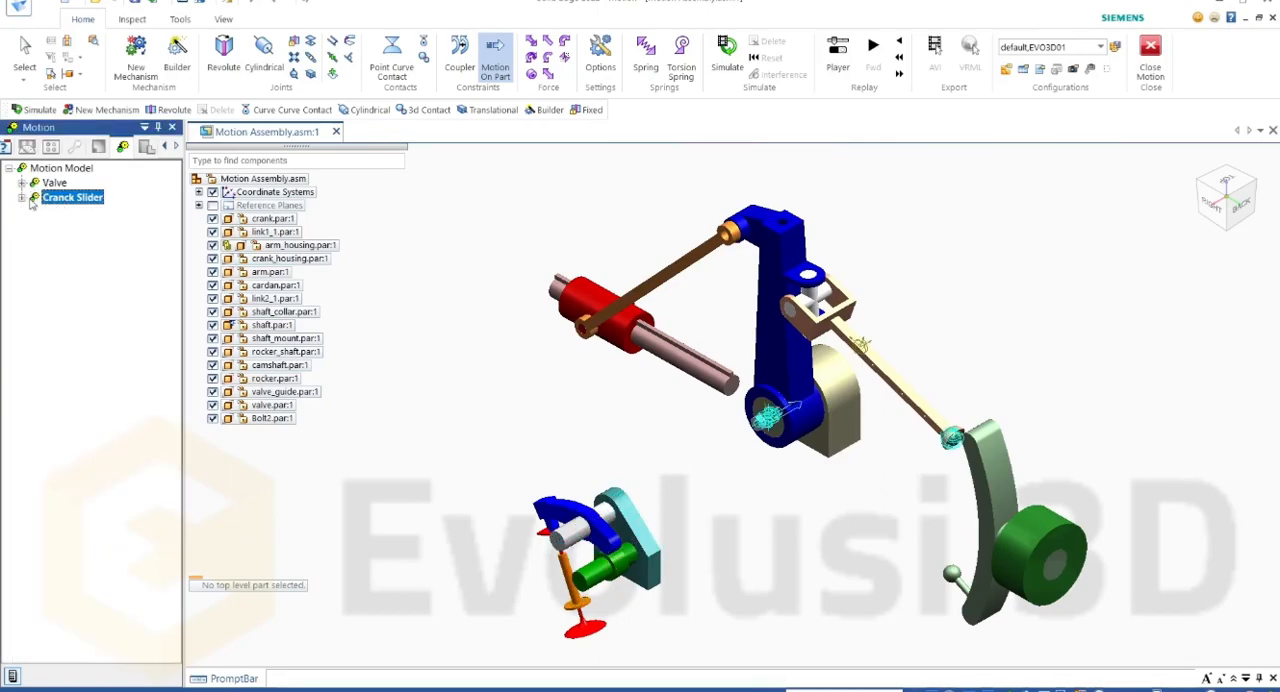
pyautogui.click(21, 197)
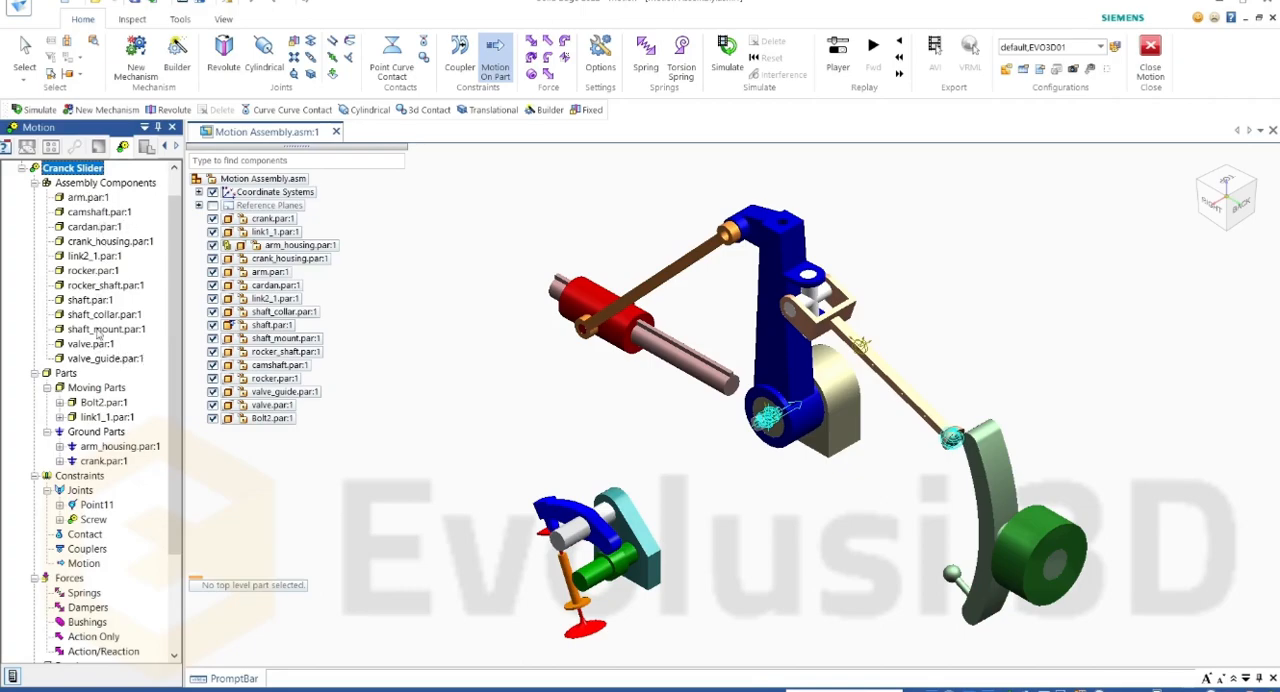
# Step: Define shaft.par as a ground part of the Cranck Slider mechanism
pyautogui.click(120, 447)
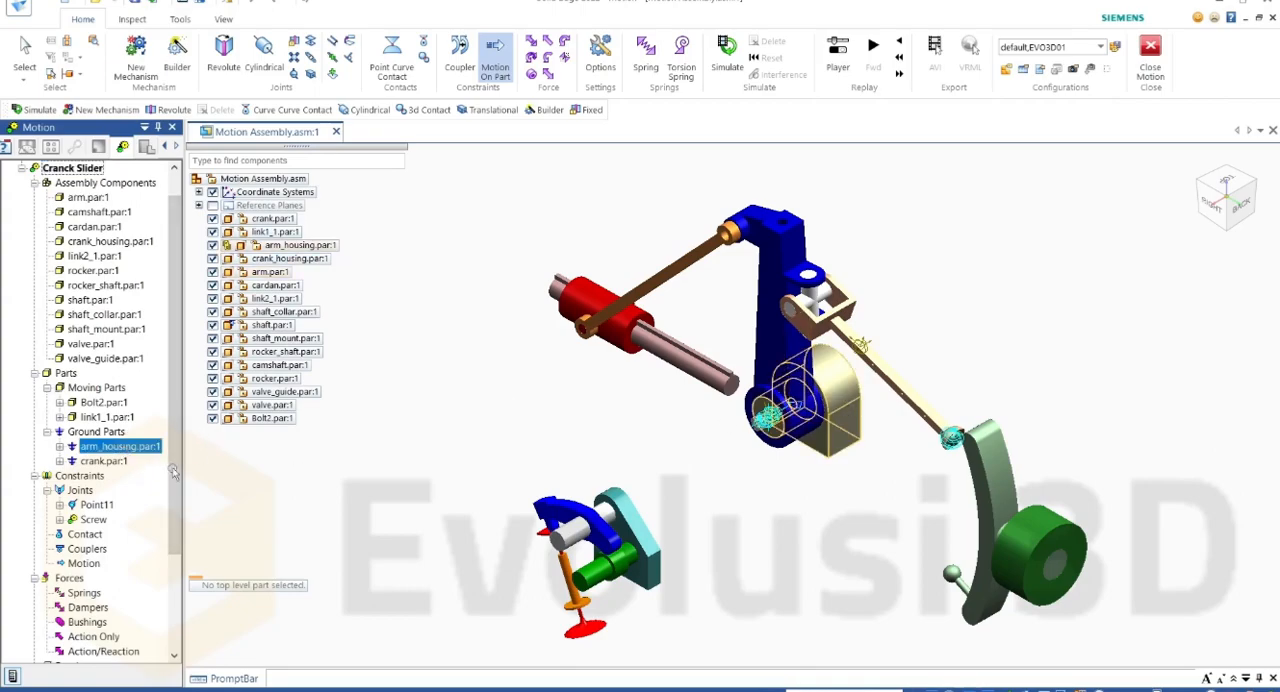
pyautogui.click(117, 462)
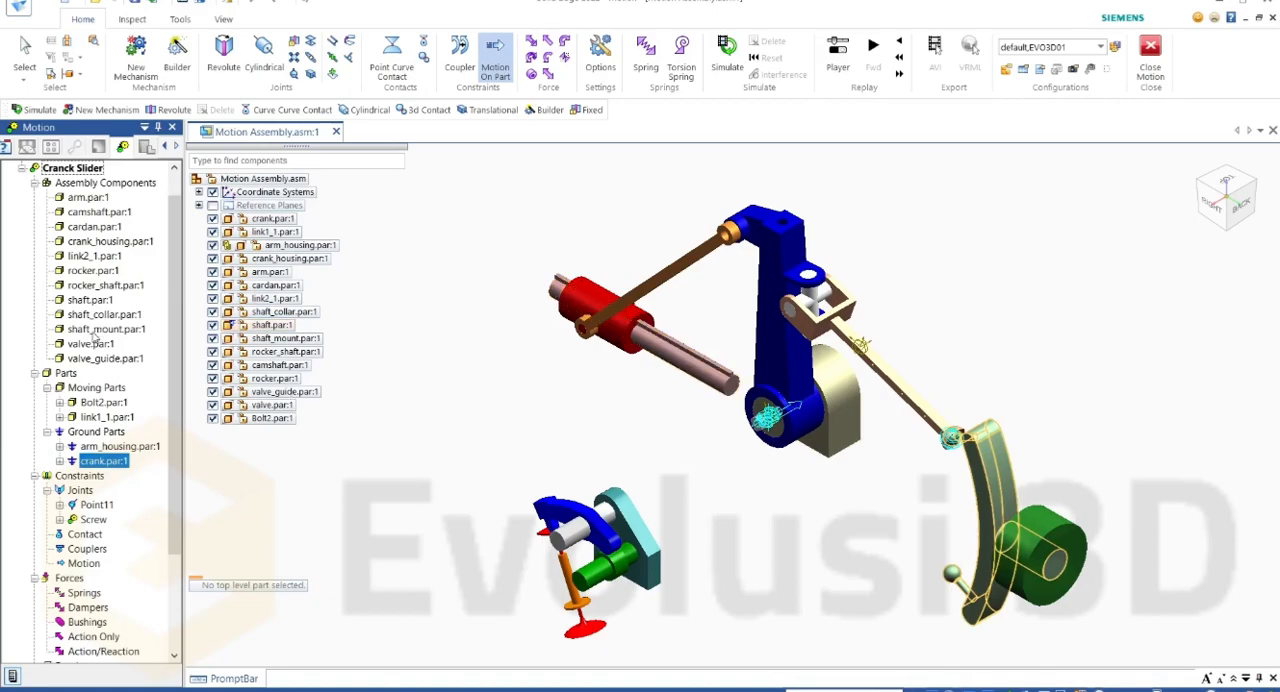
pyautogui.click(103, 301)
pyautogui.rightClick(114, 302)
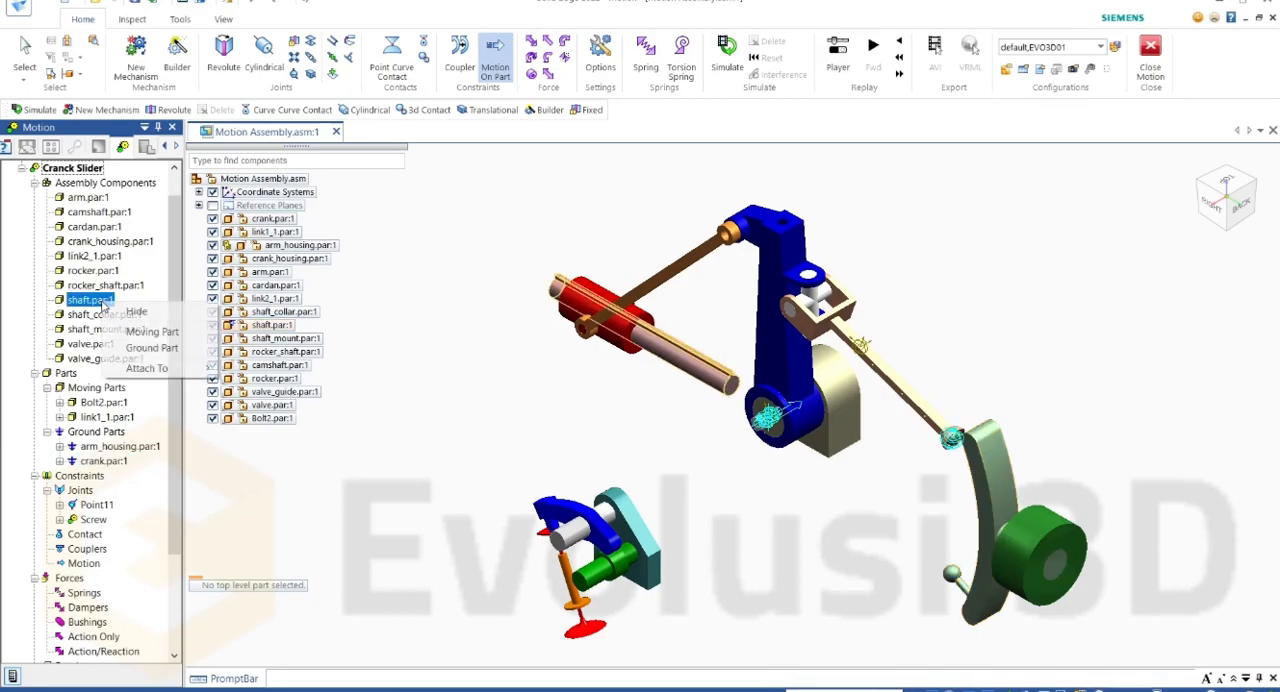
pyautogui.click(169, 349)
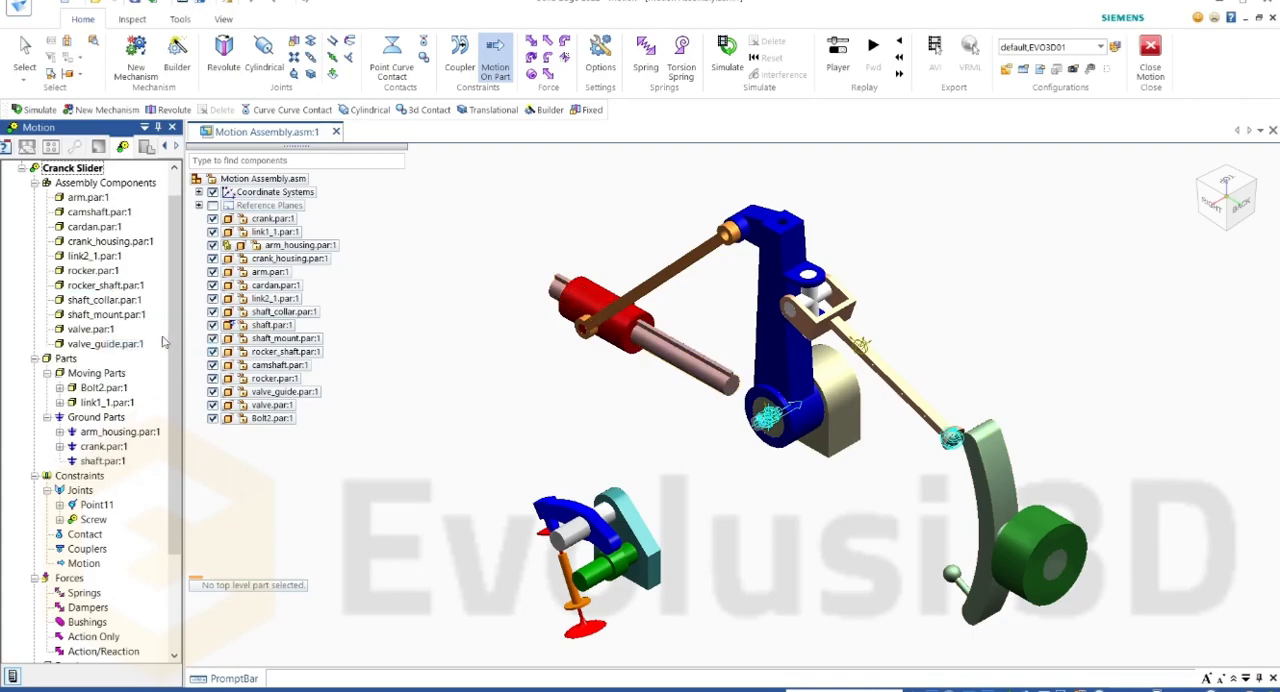
# Step: Suppress the Point11 and Screw joints of the Cranck Slider mechanism
pyautogui.click(102, 393)
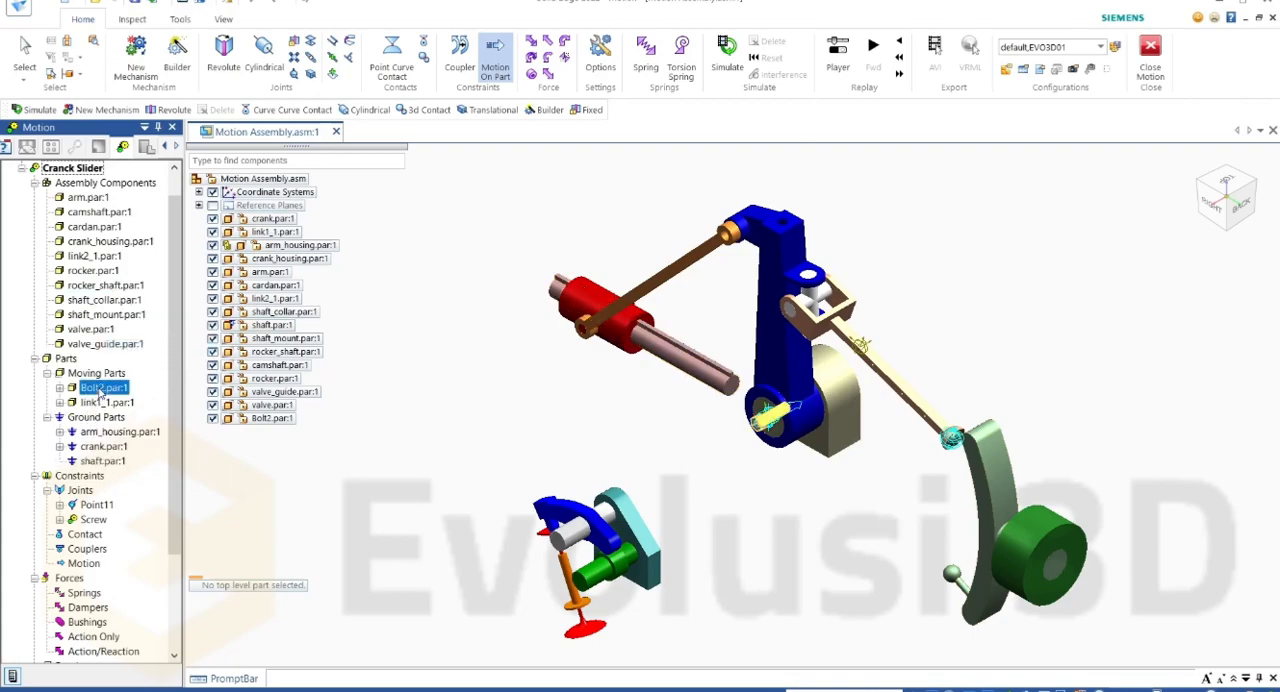
pyautogui.click(94, 519)
pyautogui.rightClick(100, 512)
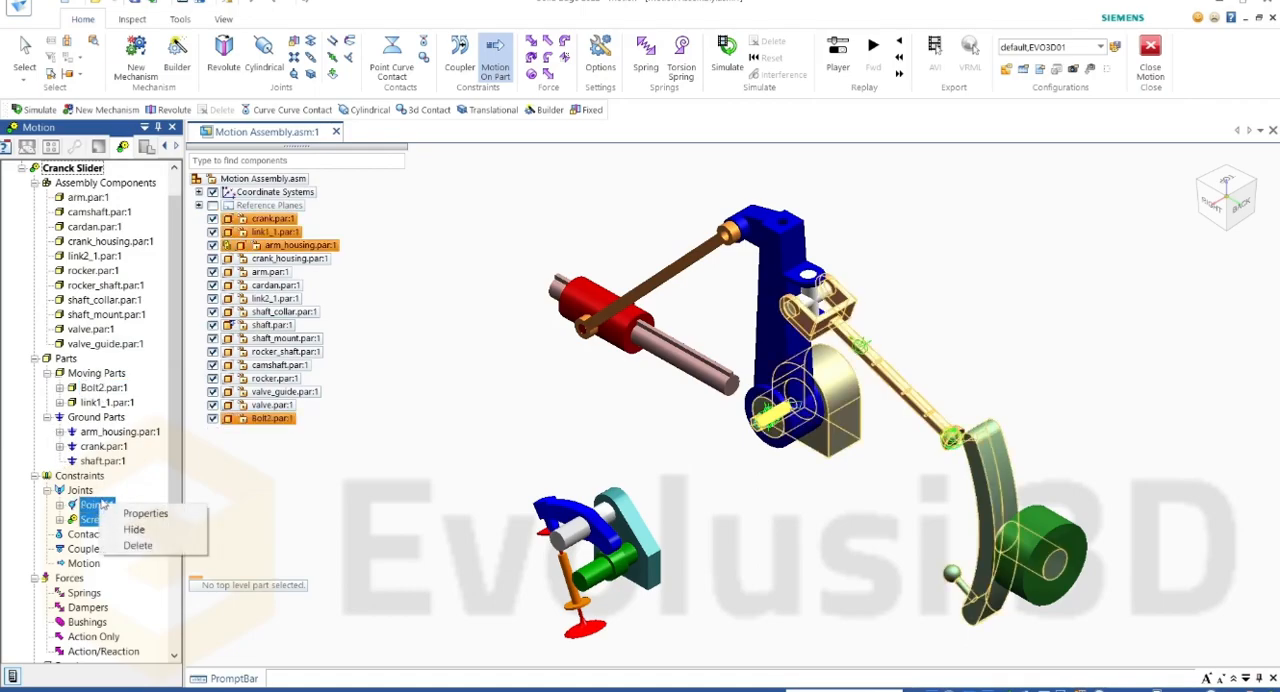
pyautogui.click(97, 505)
pyautogui.rightClick(97, 507)
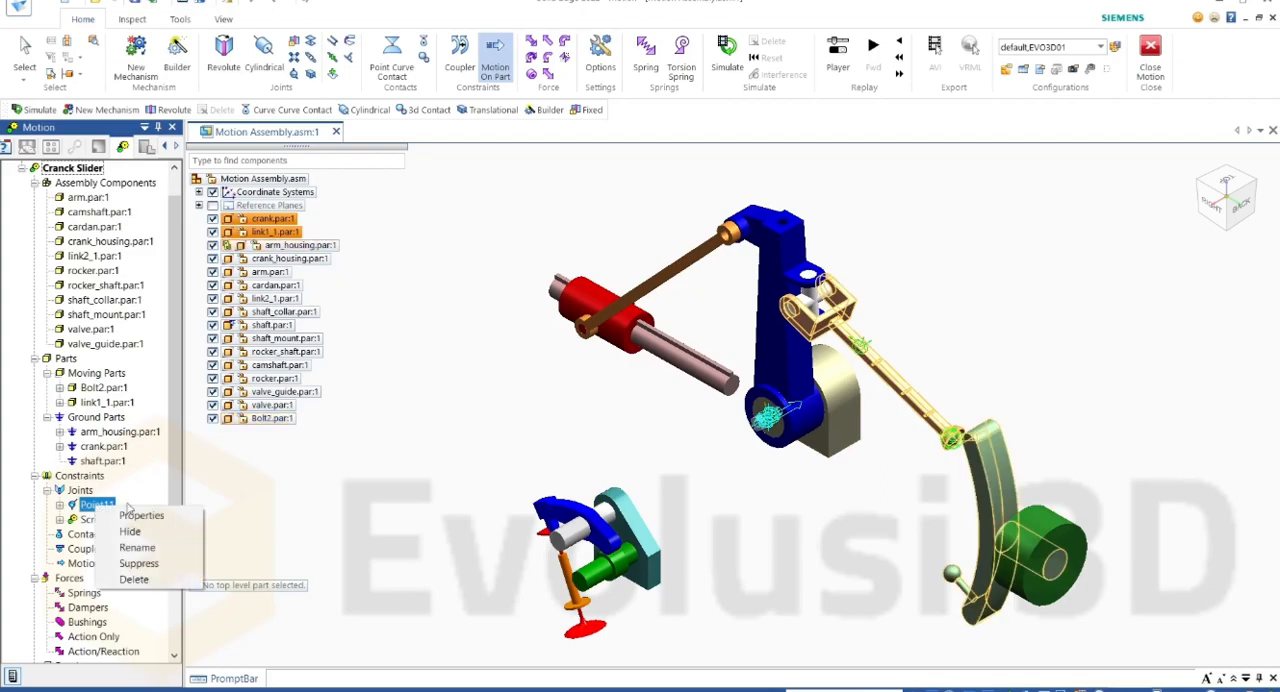
pyautogui.click(135, 563)
pyautogui.rightClick(95, 519)
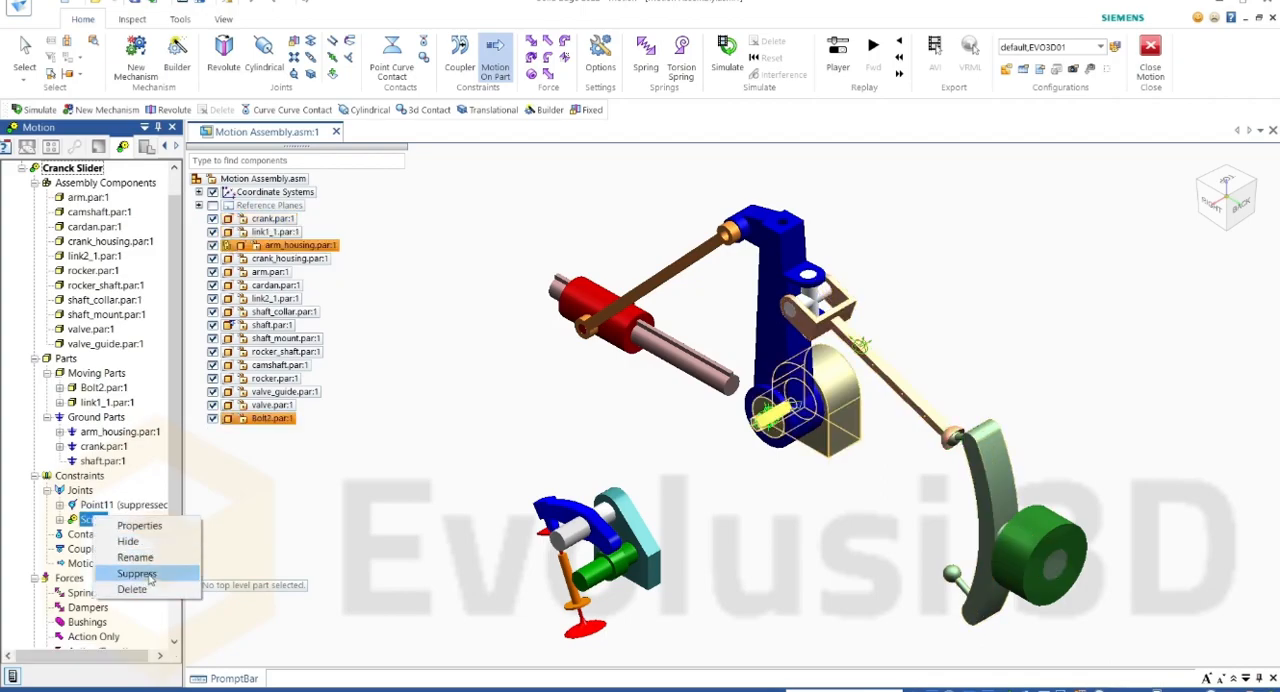
pyautogui.click(137, 574)
# Step: Delete Bolt2.par from the moving parts of the Cranck Slider mechanism
pyautogui.scroll(1, 115, 366)
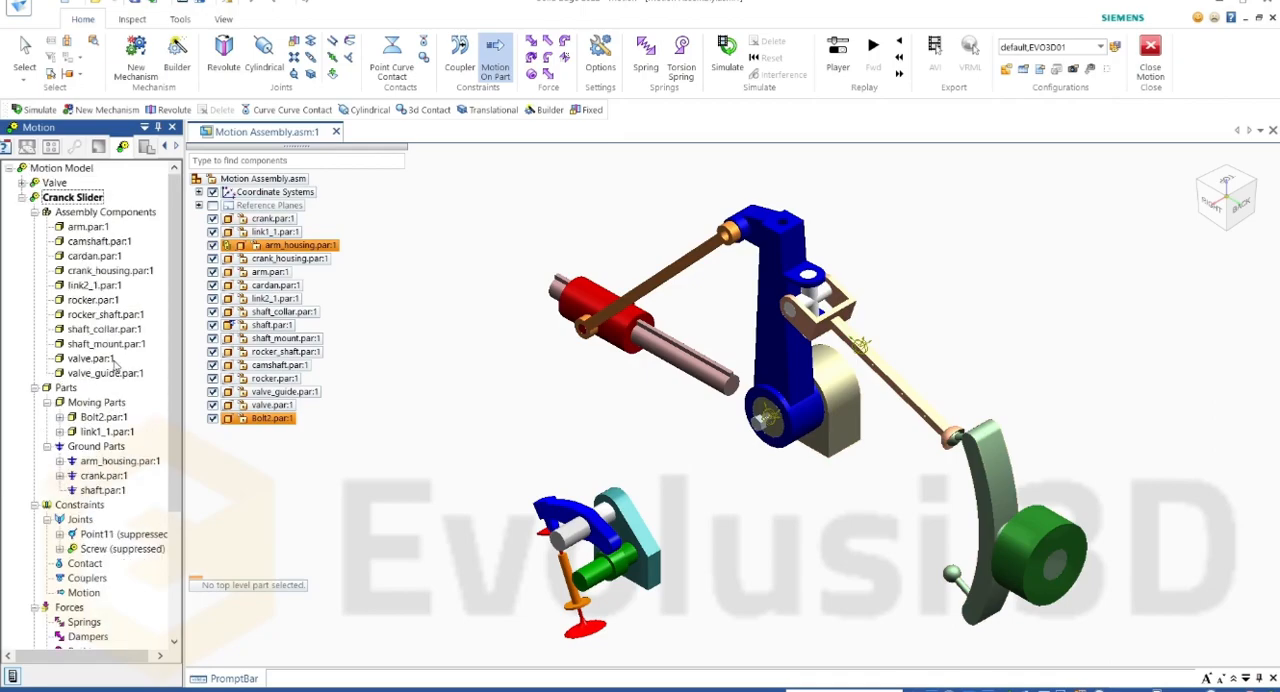
pyautogui.click(104, 418)
pyautogui.press('Delete')
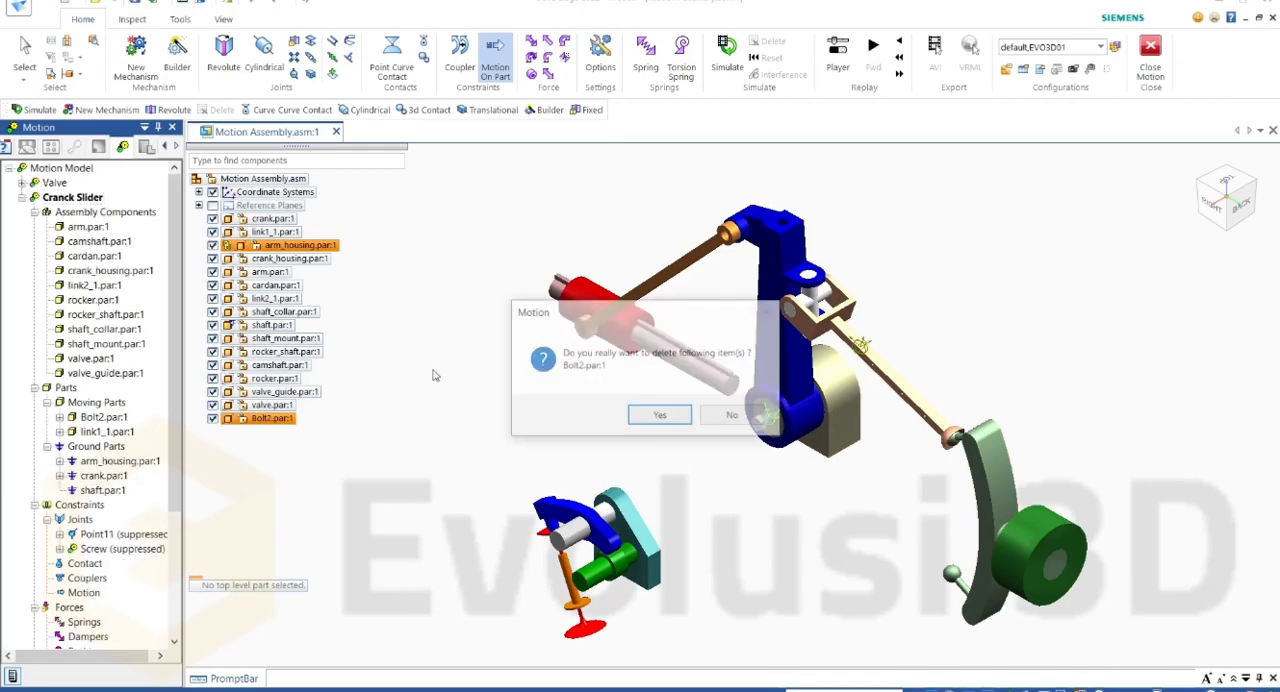
pyautogui.press('Return')
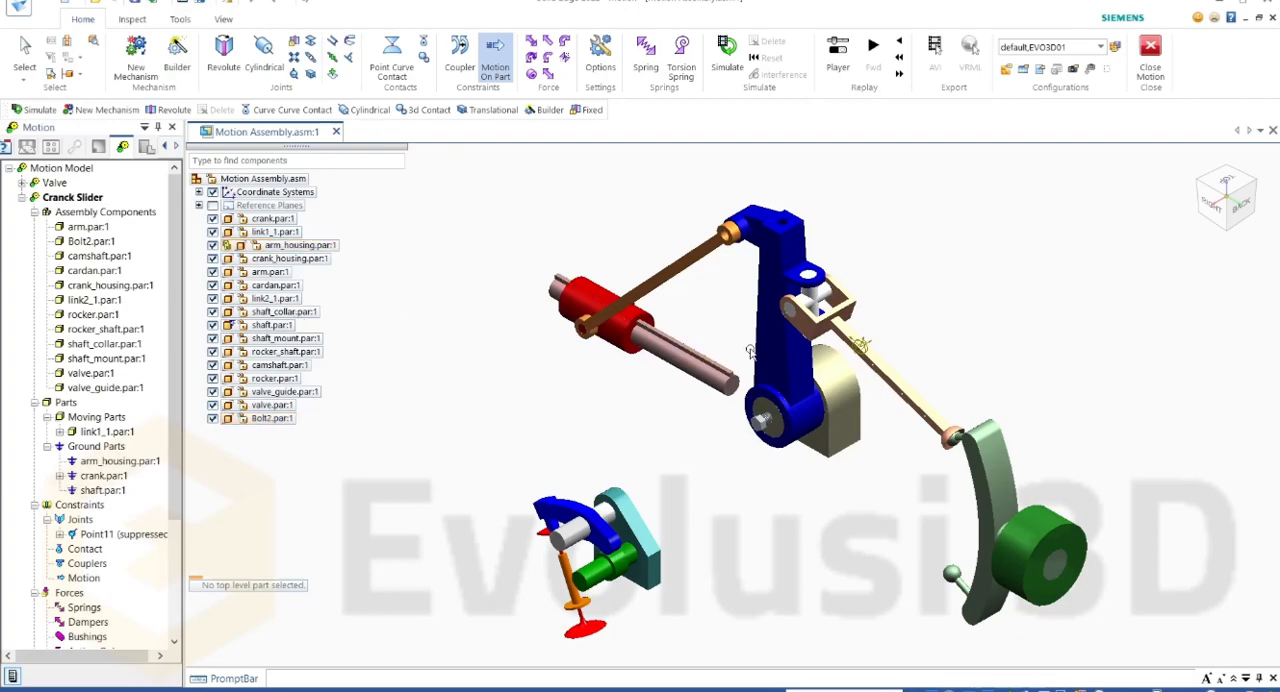
# Step: Convert crank.par from a ground part to a moving part in the Cranck Slider mechanism
pyautogui.click(90, 229)
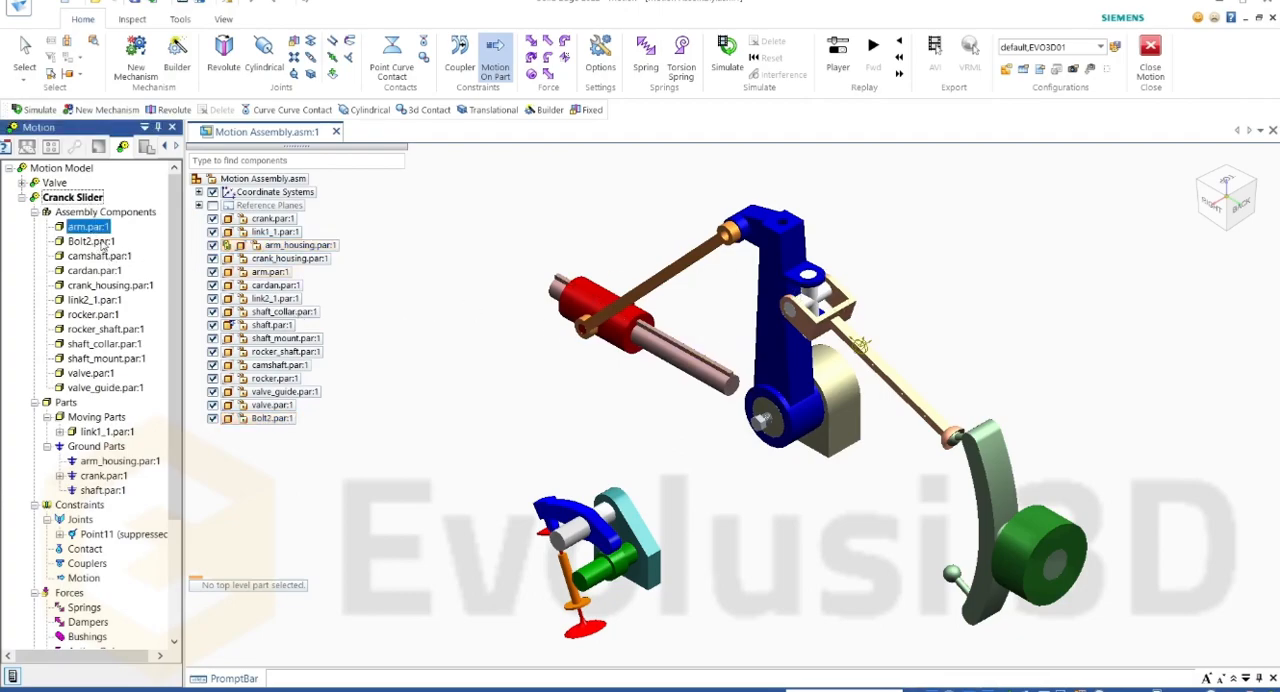
pyautogui.keyDown('ctrl'); pyautogui.click(95, 271); pyautogui.keyUp('ctrl')
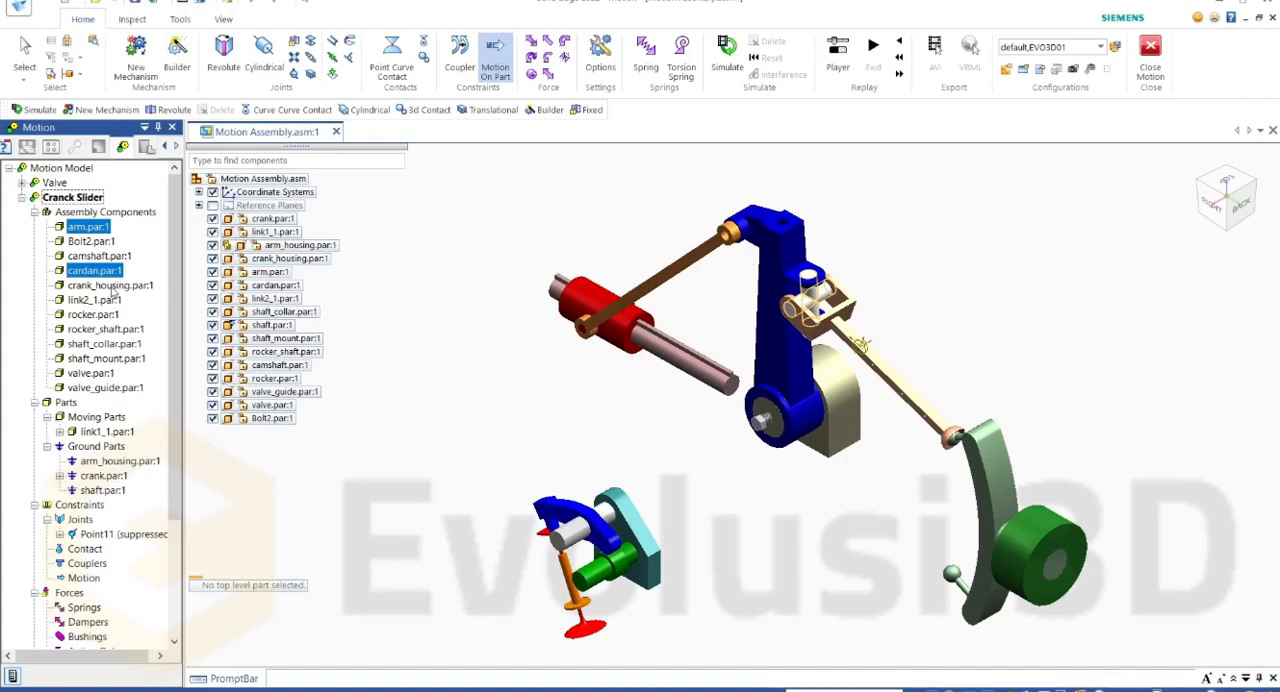
pyautogui.click(112, 288)
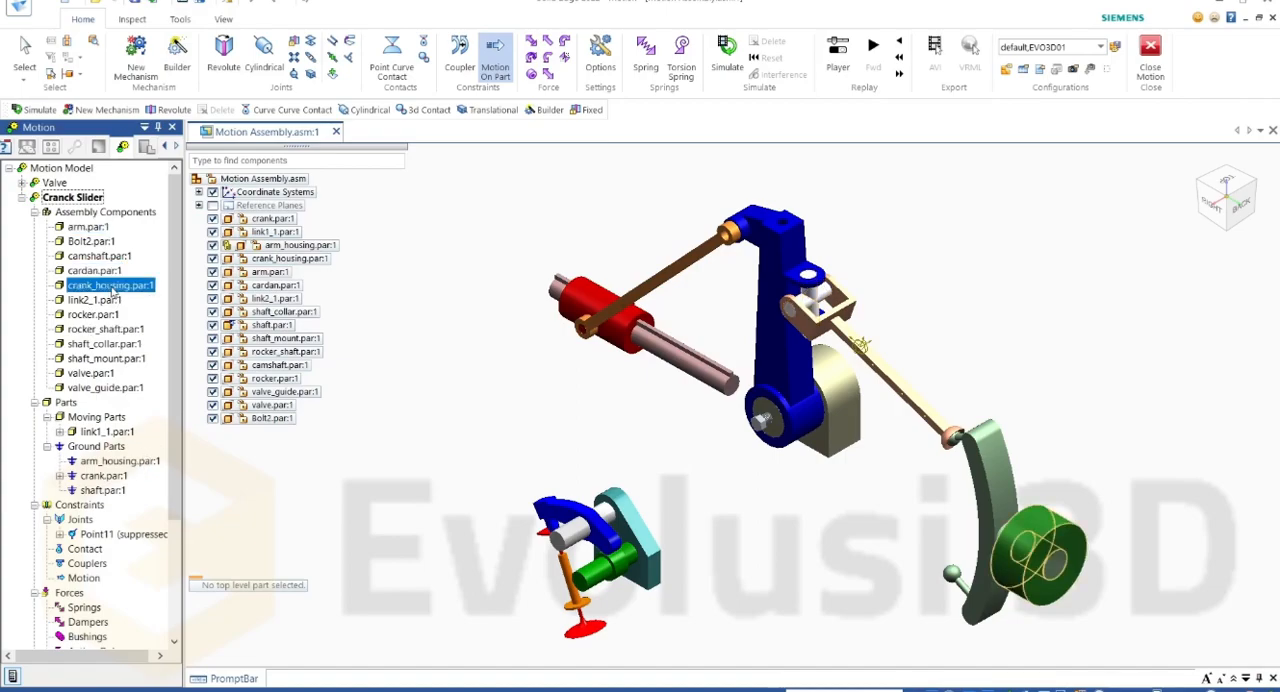
pyautogui.click(104, 476)
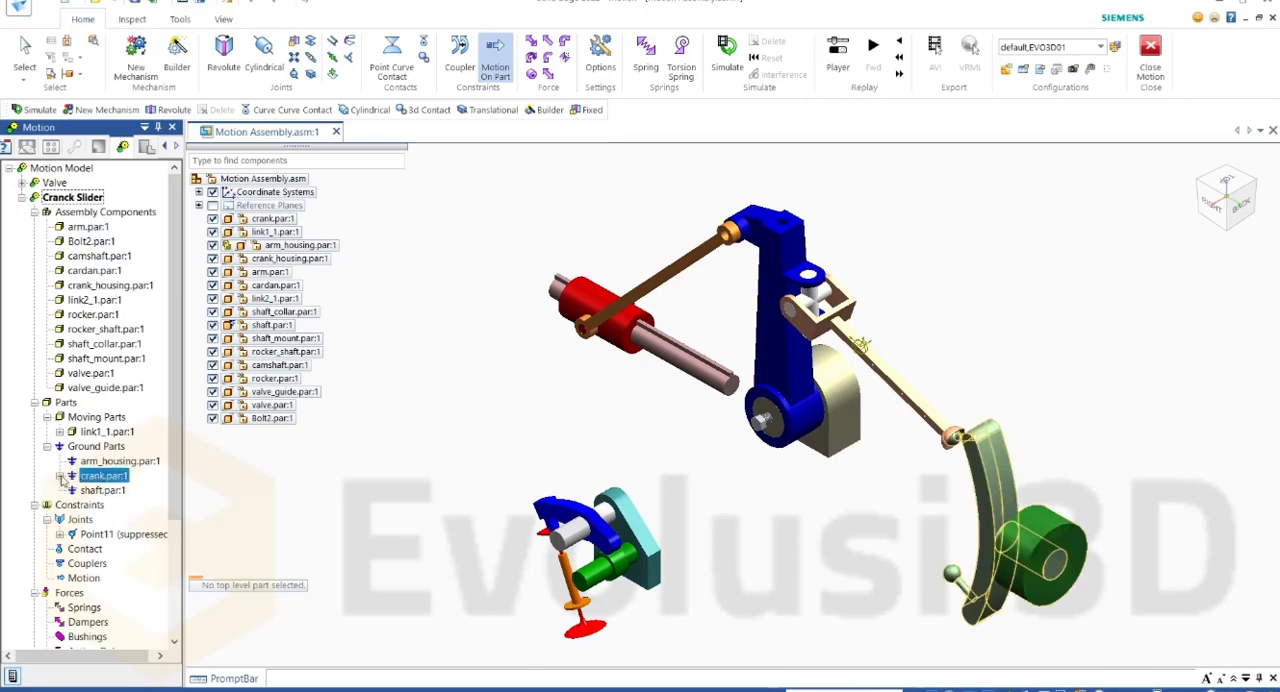
pyautogui.rightClick(93, 478)
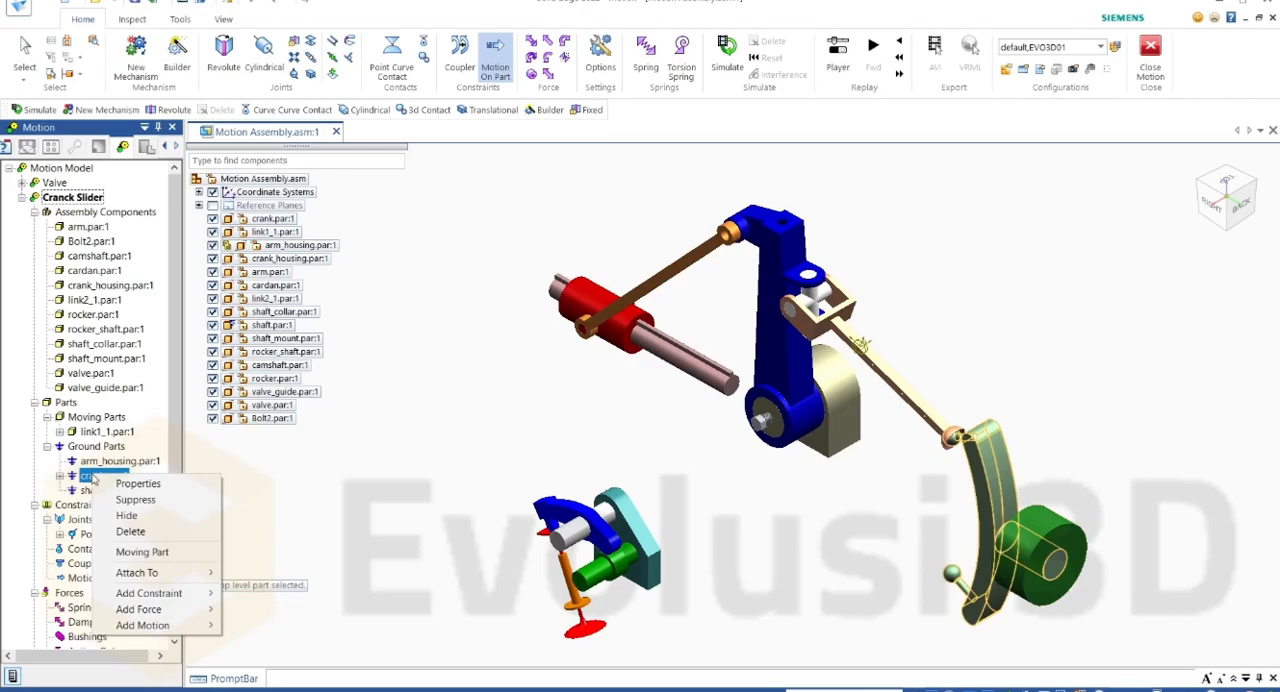
pyautogui.click(157, 552)
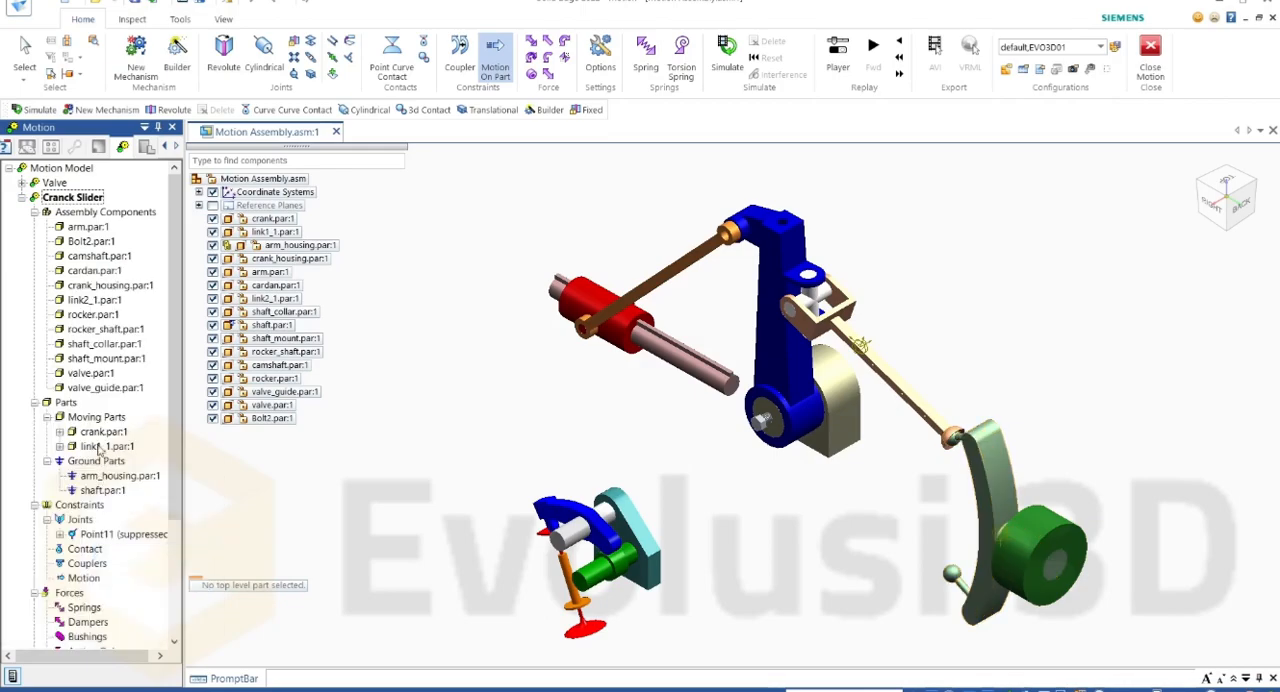
# Step: Define crank_housing.par as a ground part of Cranck Slider and close the motion messages
pyautogui.click(120, 286)
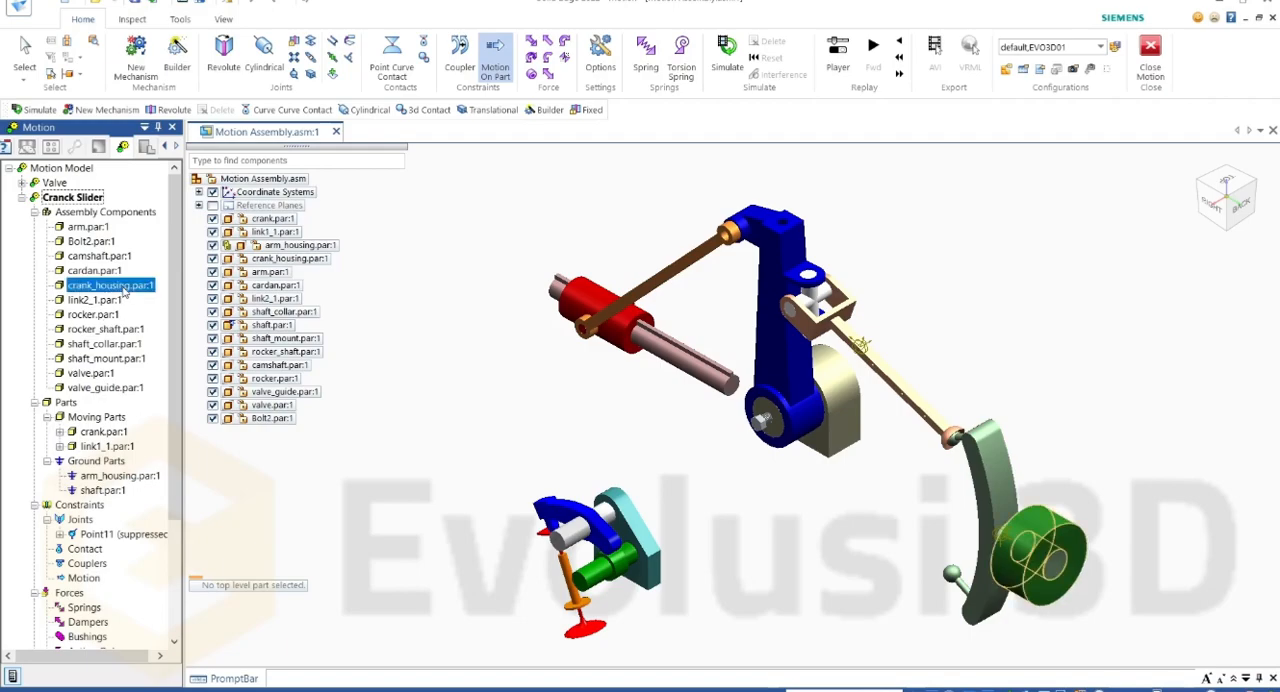
pyautogui.rightClick(124, 287)
pyautogui.click(165, 332)
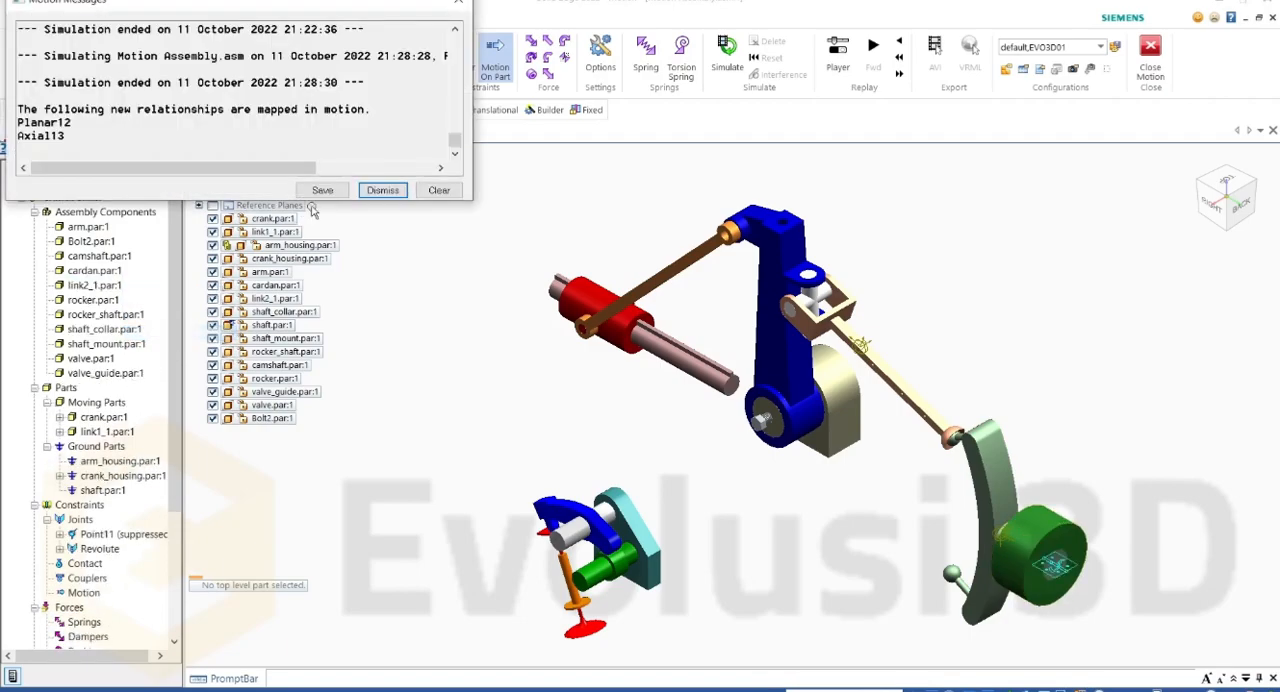
pyautogui.click(458, 3)
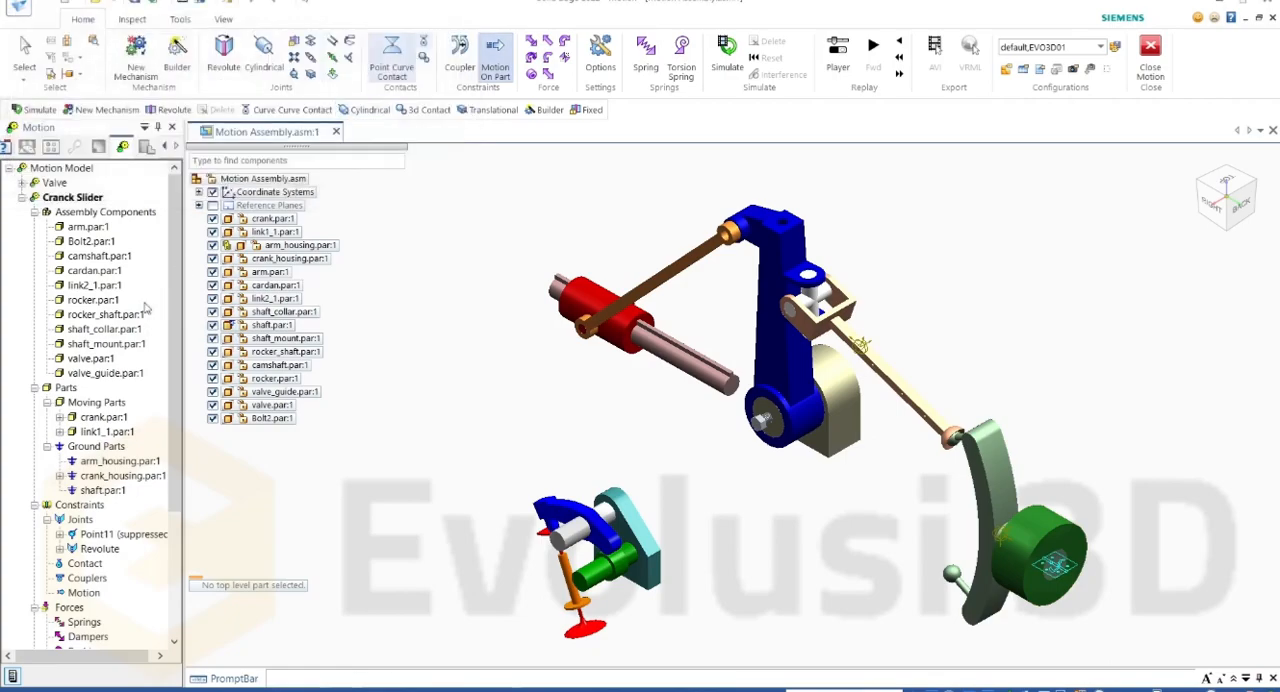
# Step: Define shaft_collar, link2_1, cardan and arm together as moving parts of Cranck Slider and close the motion messages
pyautogui.click(101, 345)
pyautogui.click(100, 329)
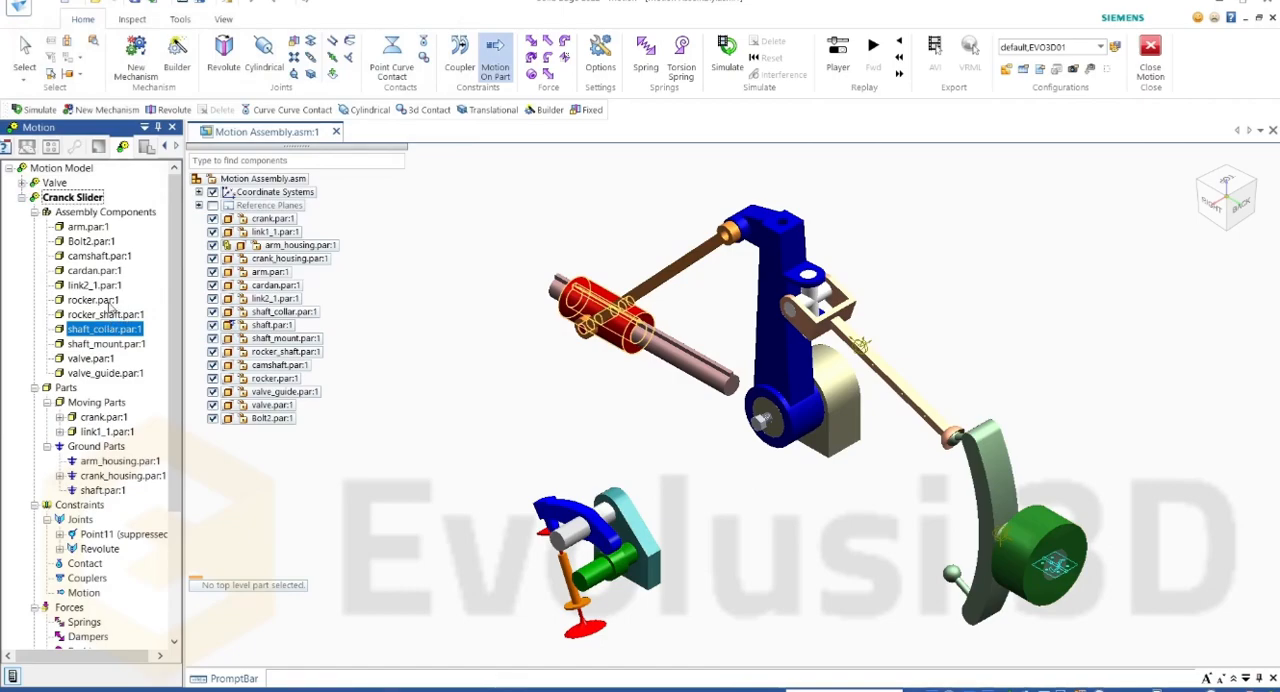
pyautogui.keyDown('ctrl'); pyautogui.click(104, 287); pyautogui.keyUp('ctrl')
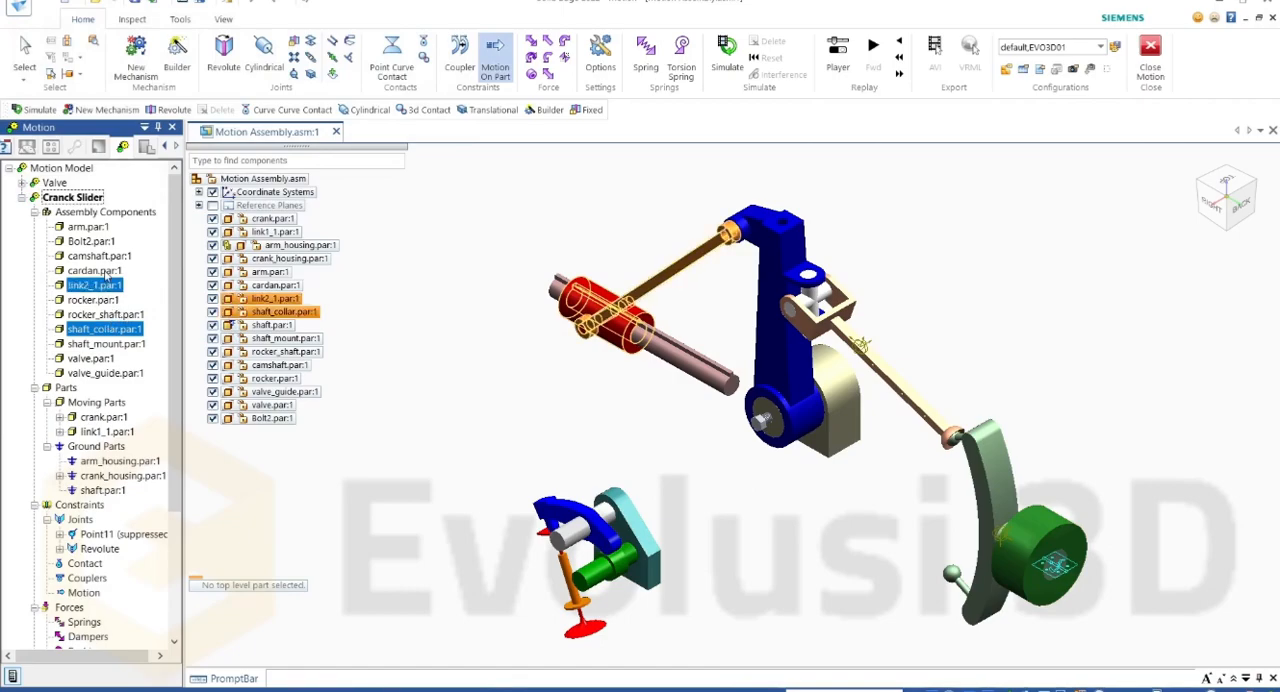
pyautogui.keyDown('ctrl'); pyautogui.click(103, 272); pyautogui.keyUp('ctrl')
pyautogui.keyDown('ctrl'); pyautogui.click(96, 229); pyautogui.keyUp('ctrl')
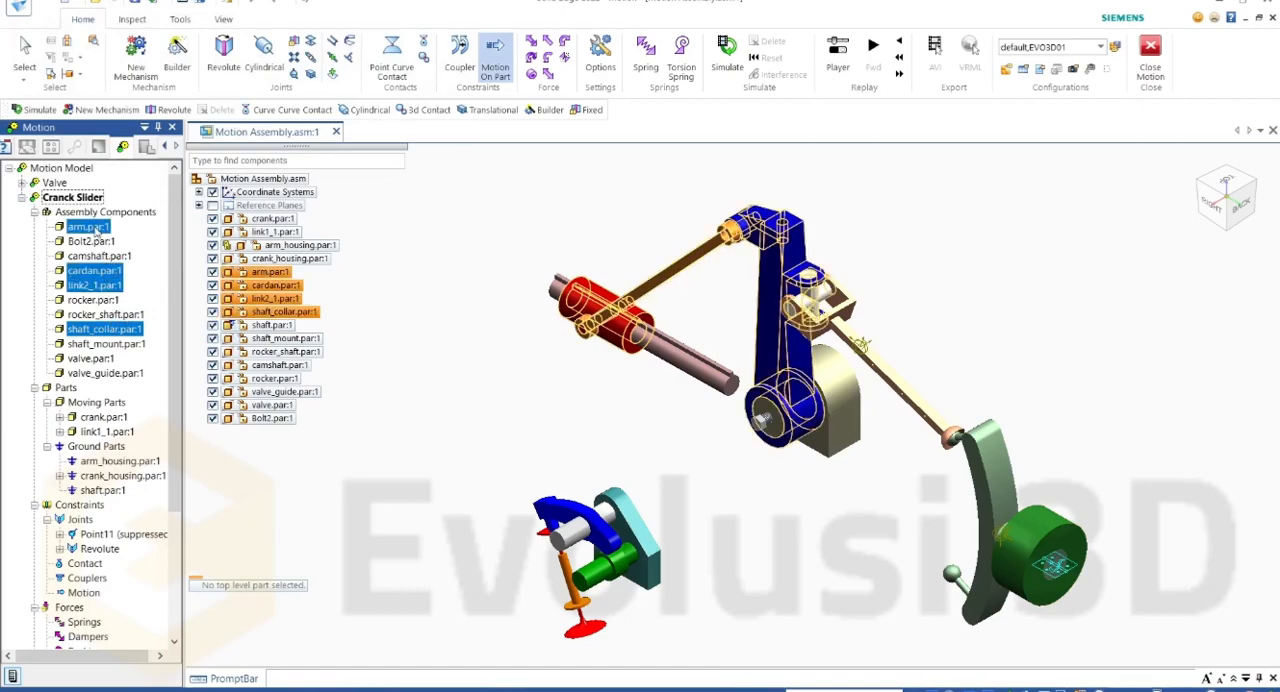
pyautogui.rightClick(96, 229)
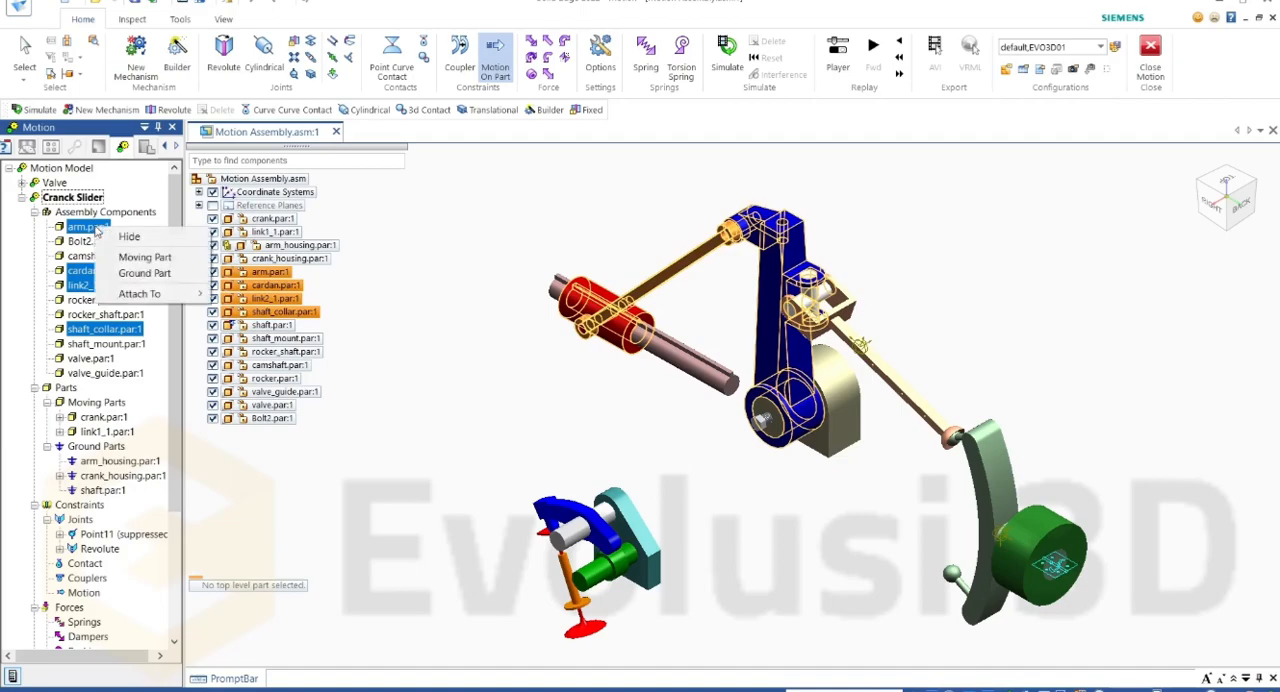
pyautogui.click(128, 259)
pyautogui.moveTo(265, 8); pyautogui.dragTo(410, 117)
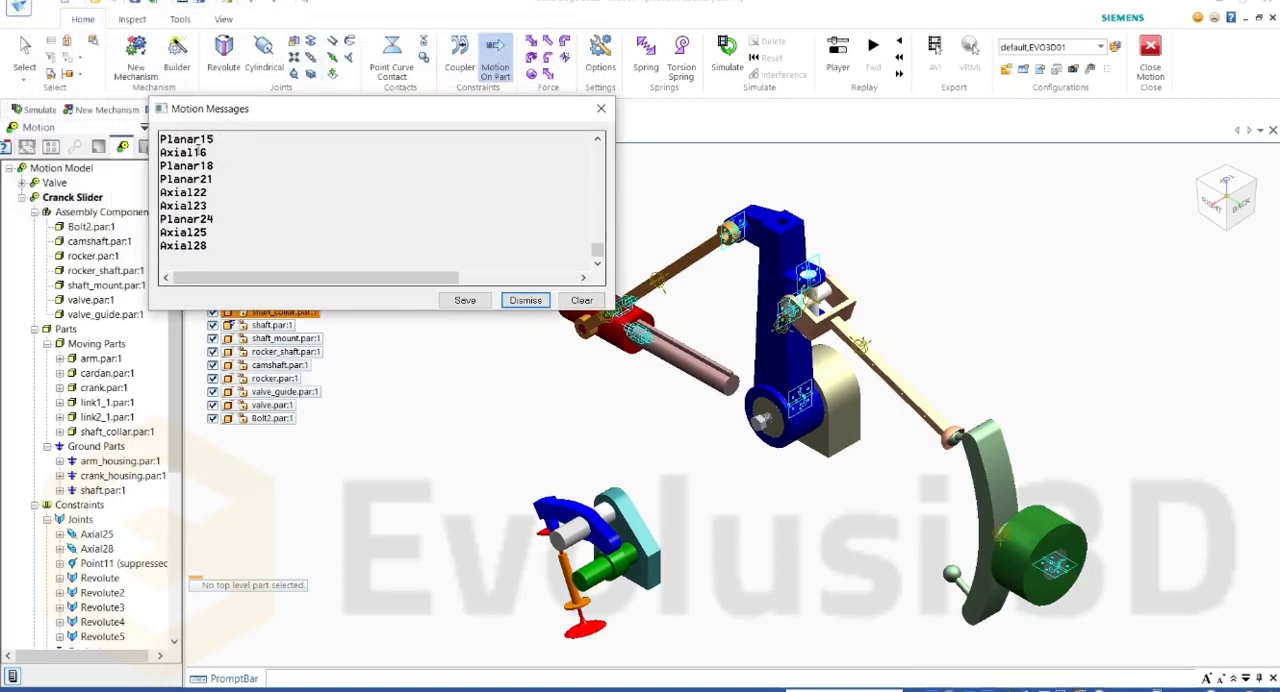
pyautogui.click(601, 109)
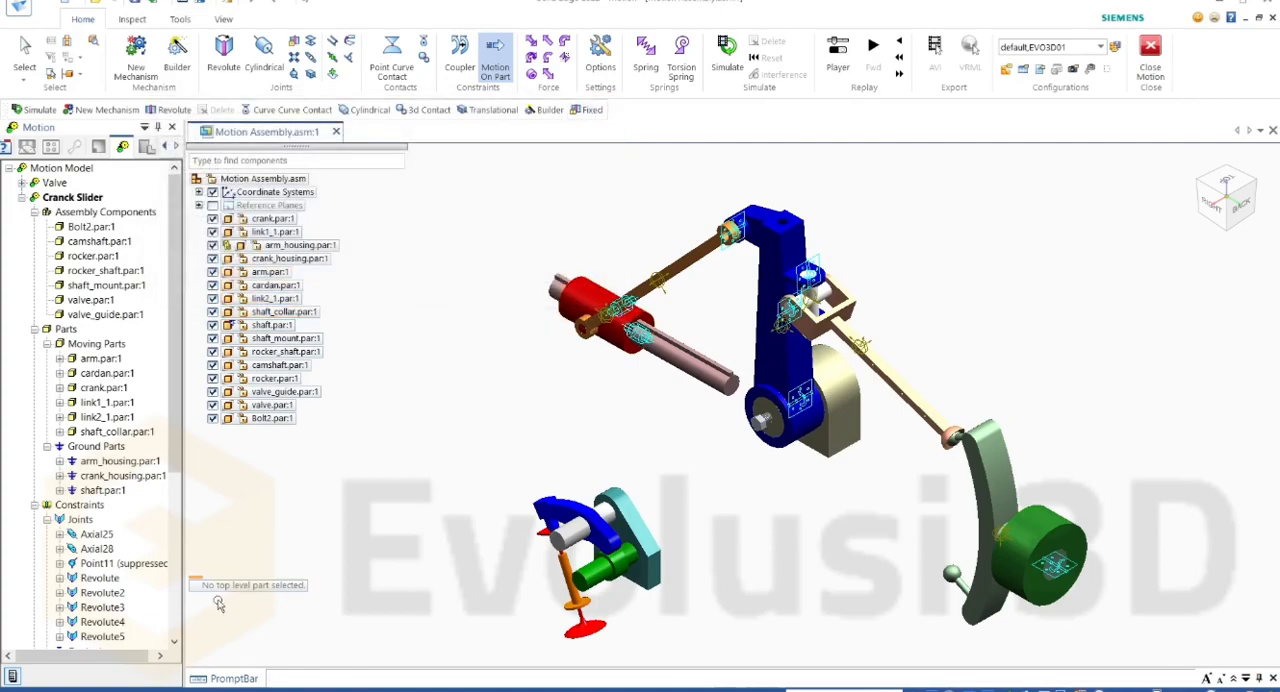
# Step: Unsuppress the Point11 joint of the Cranck Slider mechanism
pyautogui.rightClick(140, 566)
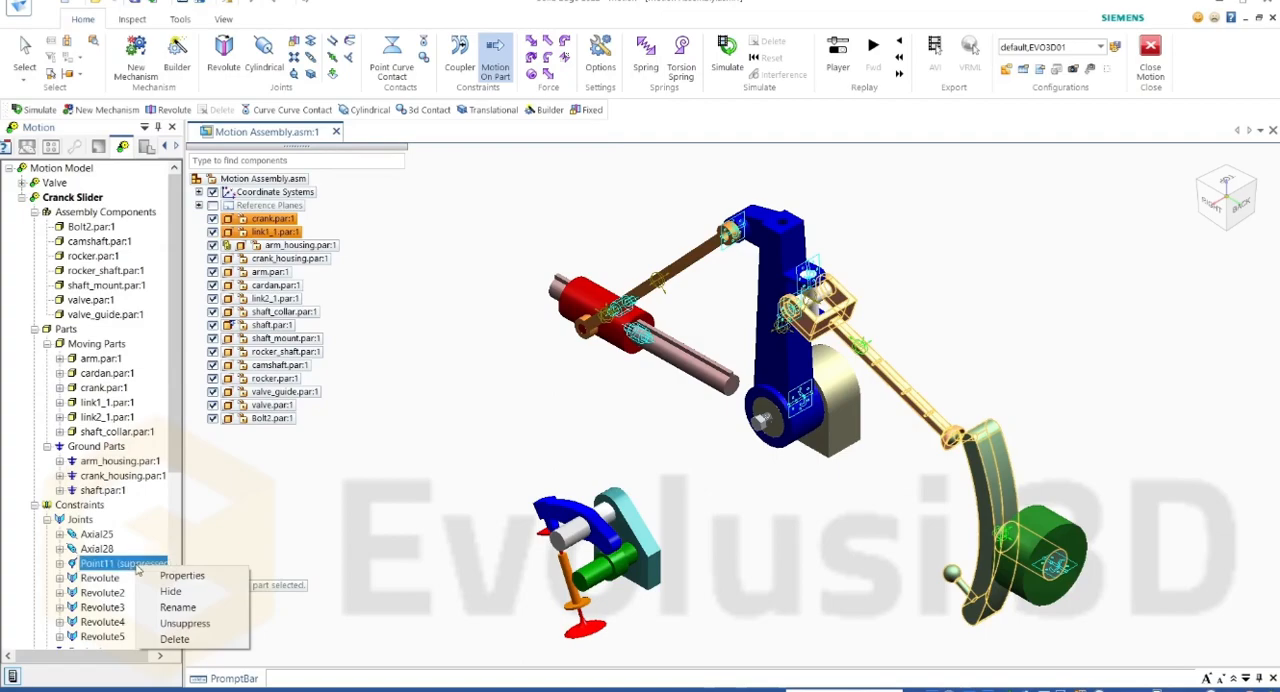
pyautogui.click(190, 623)
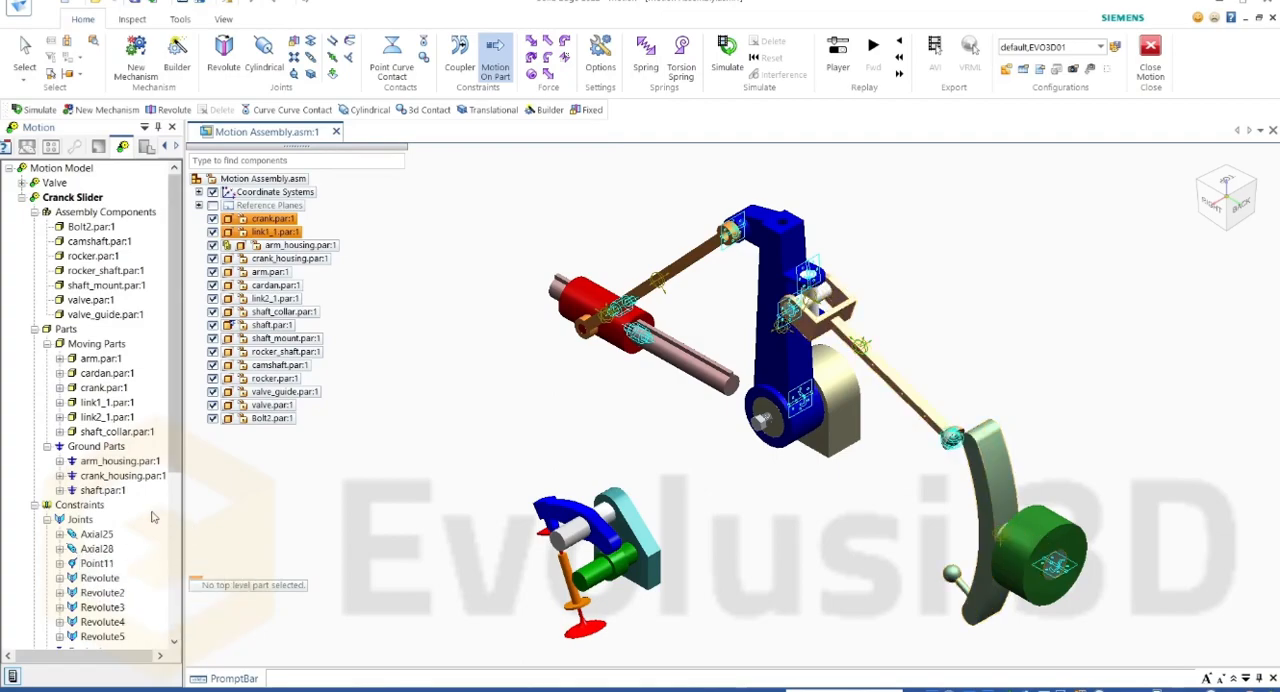
# Step: Give the crank's Revolute joint a Rotate Z velocity motion with a constant angular velocity of 360 deg/sec
pyautogui.scroll(-1, 148, 528)
pyautogui.click(118, 595)
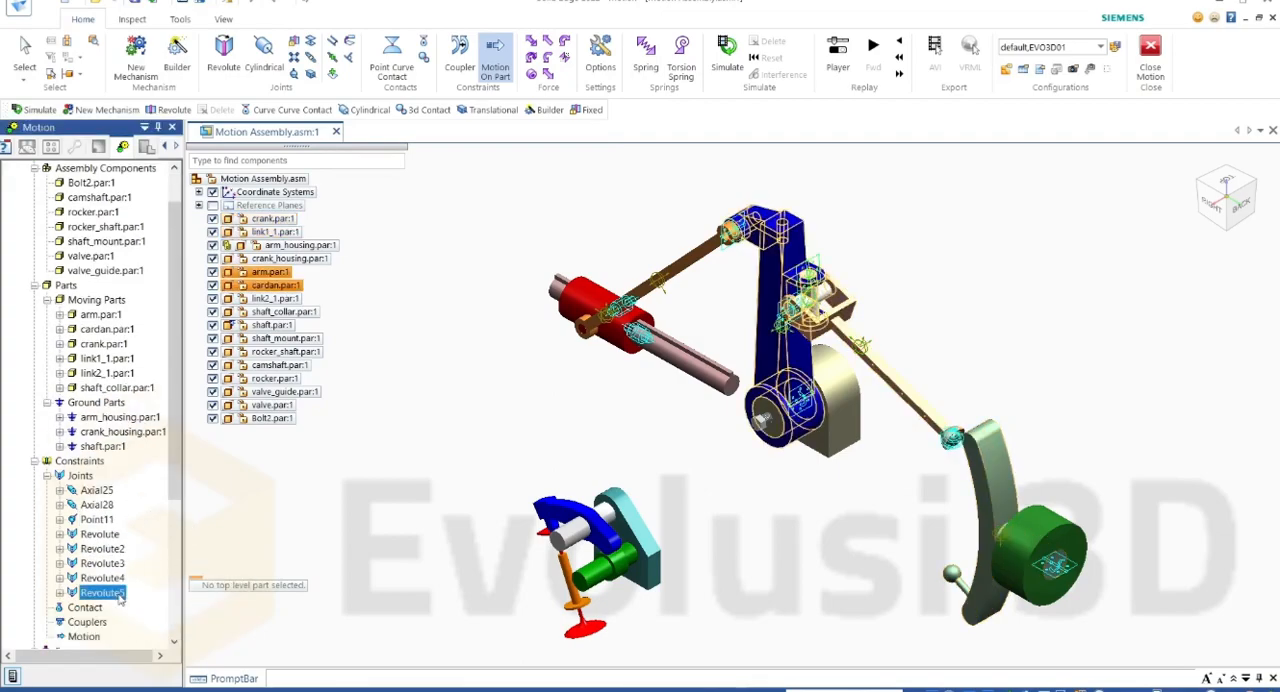
pyautogui.click(118, 578)
pyautogui.click(118, 565)
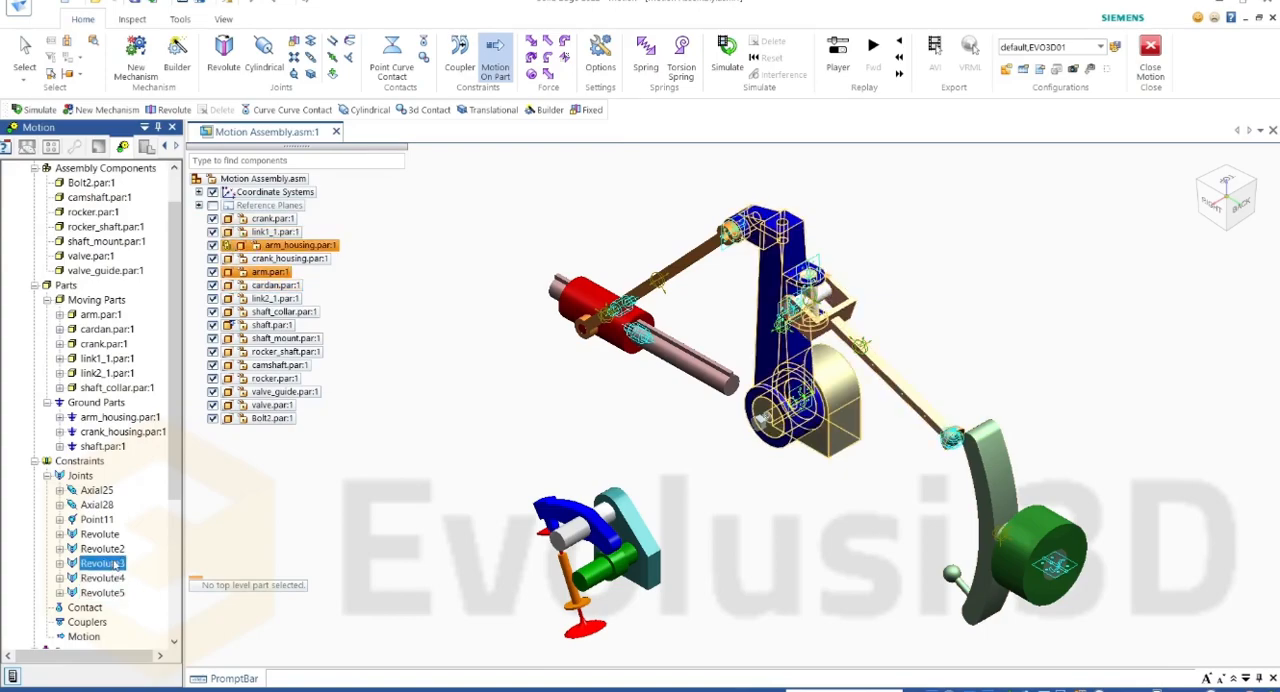
pyautogui.click(117, 549)
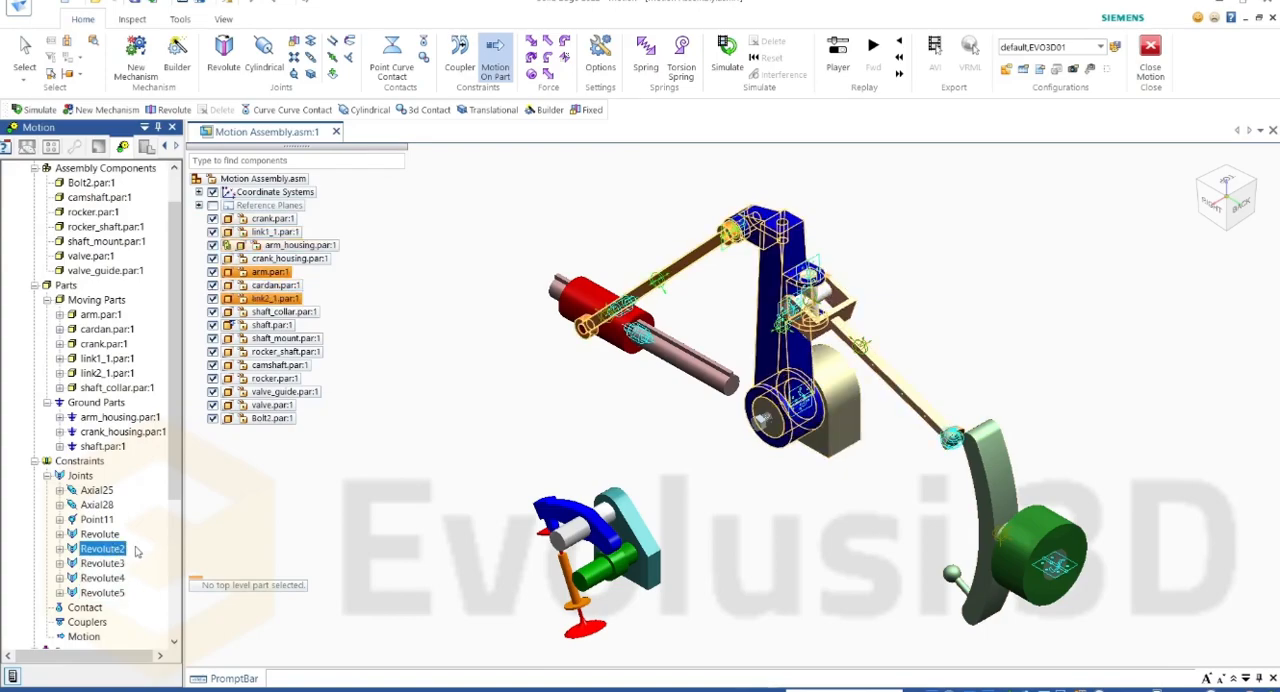
pyautogui.click(104, 534)
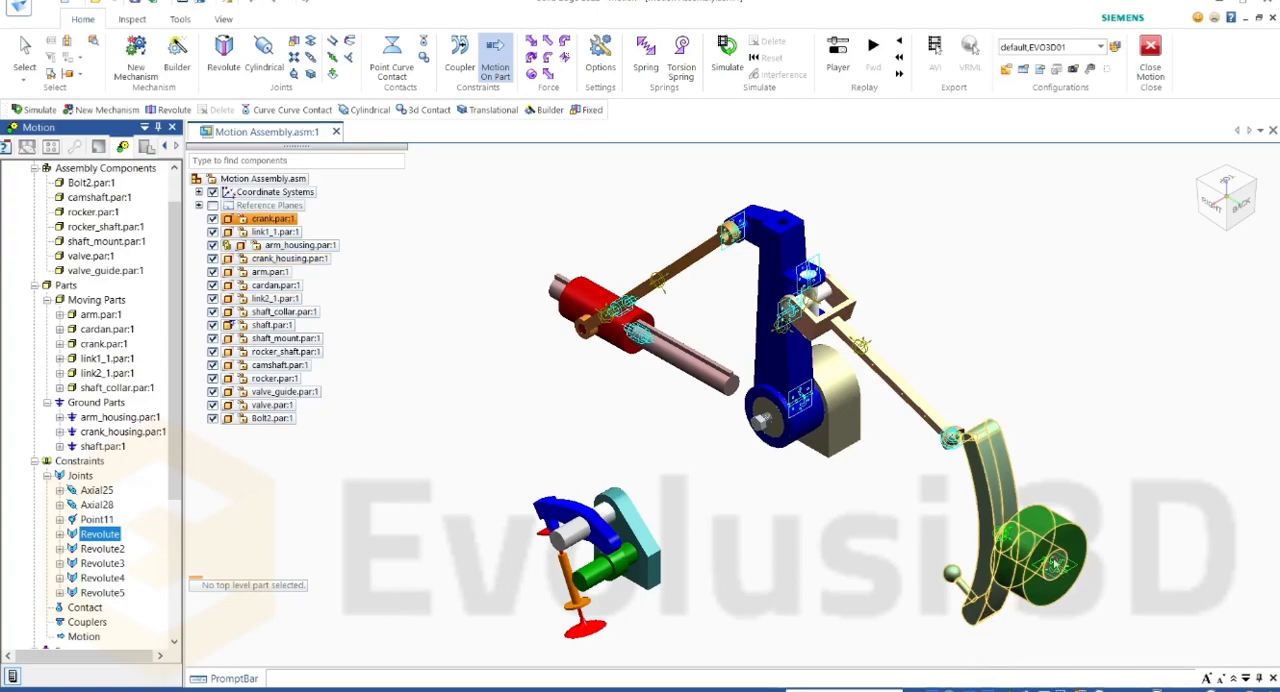
pyautogui.rightClick(112, 532)
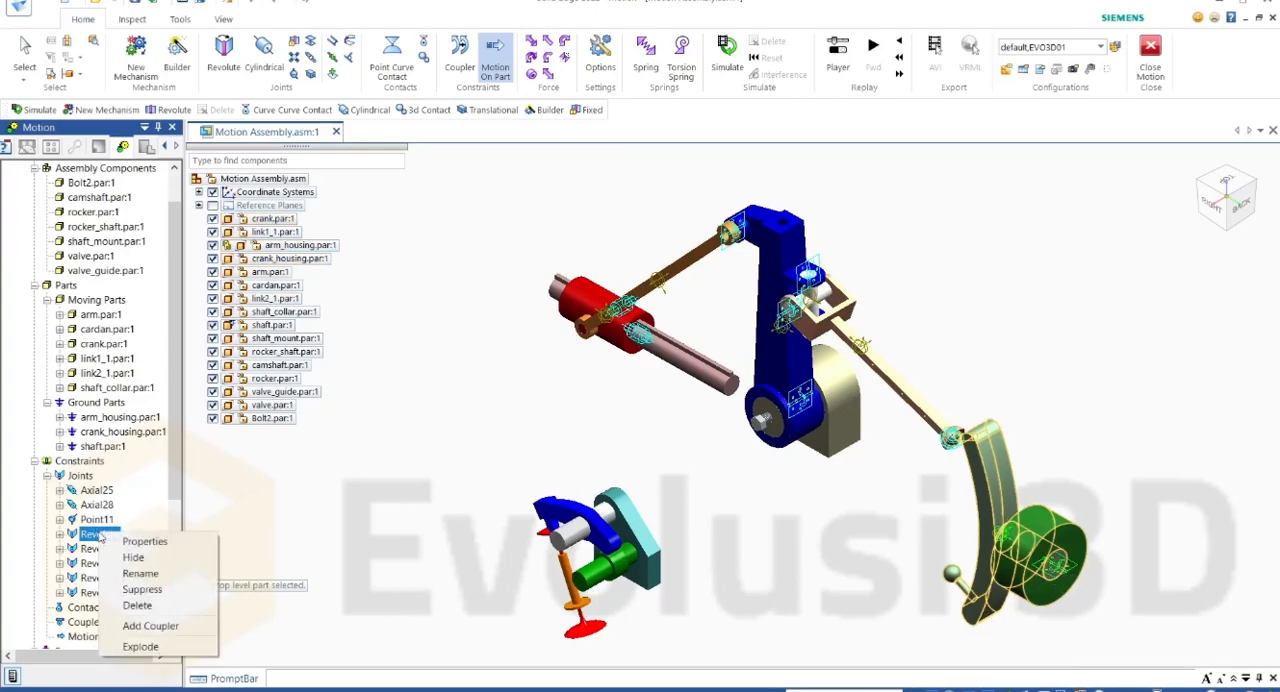
pyautogui.click(140, 541)
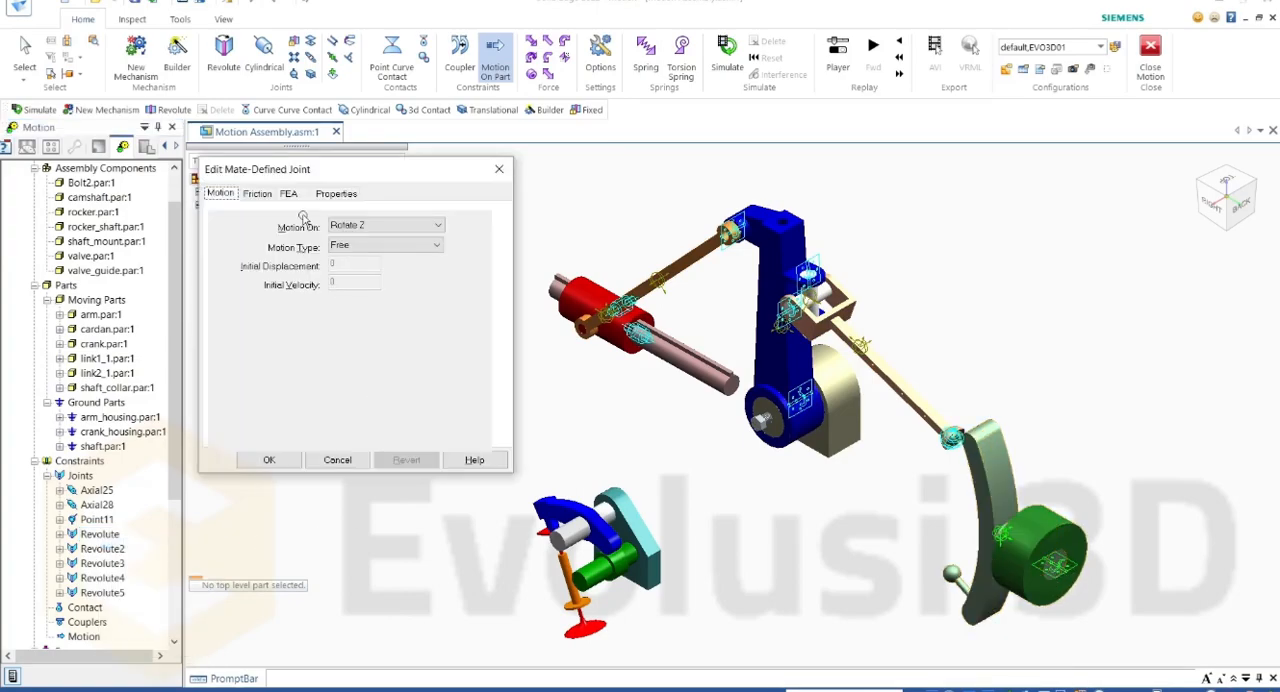
pyautogui.click(361, 246)
pyautogui.click(360, 270)
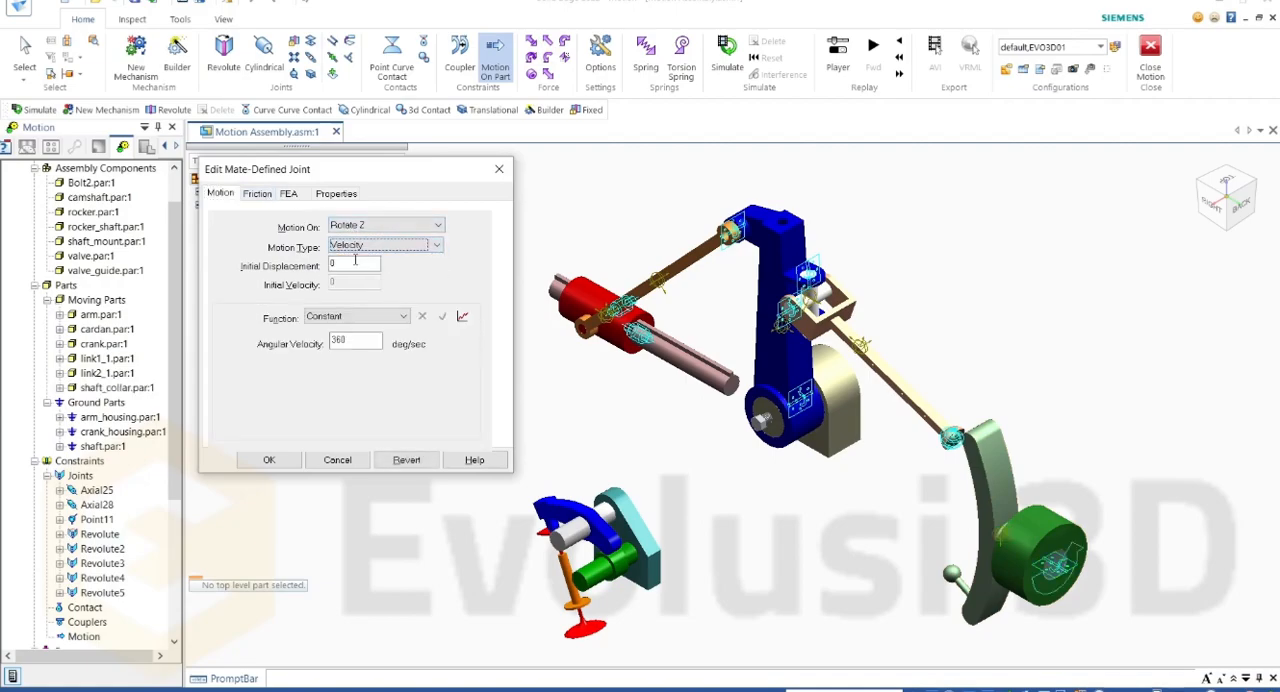
pyautogui.click(266, 461)
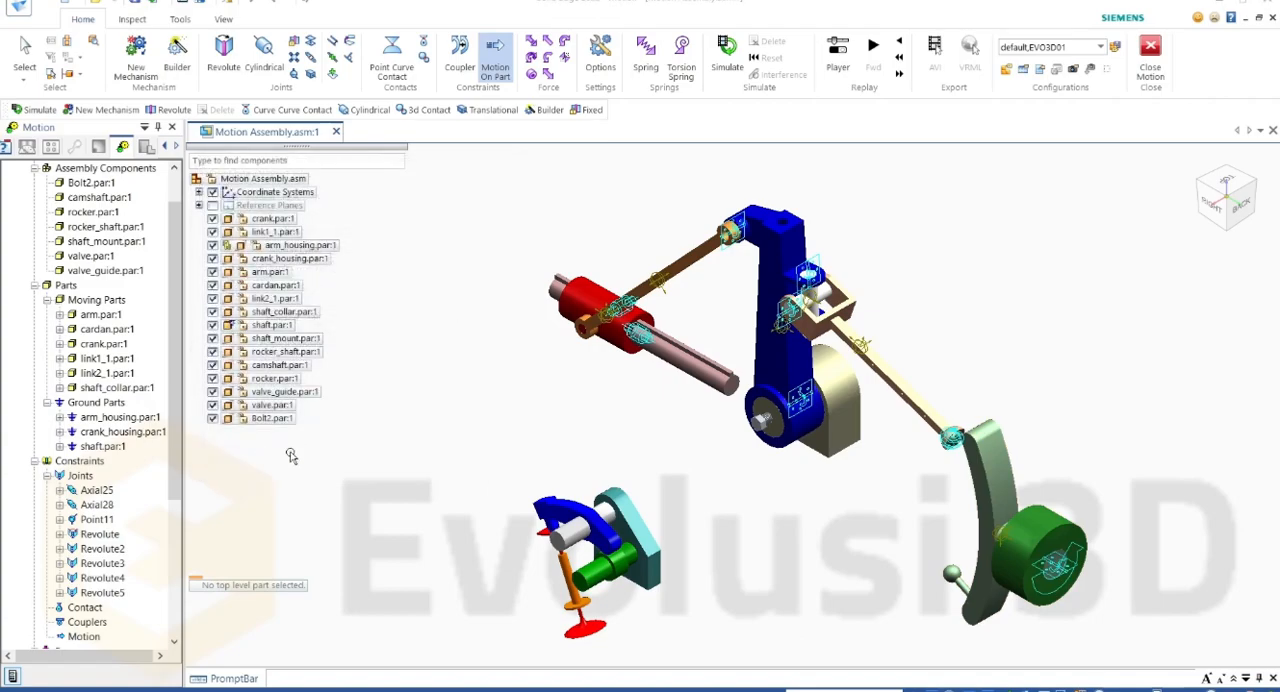
# Step: Simulate the Cranck Slider motion and choose arm.par and link1_1.par as the parts for interference testing
pyautogui.click(730, 68)
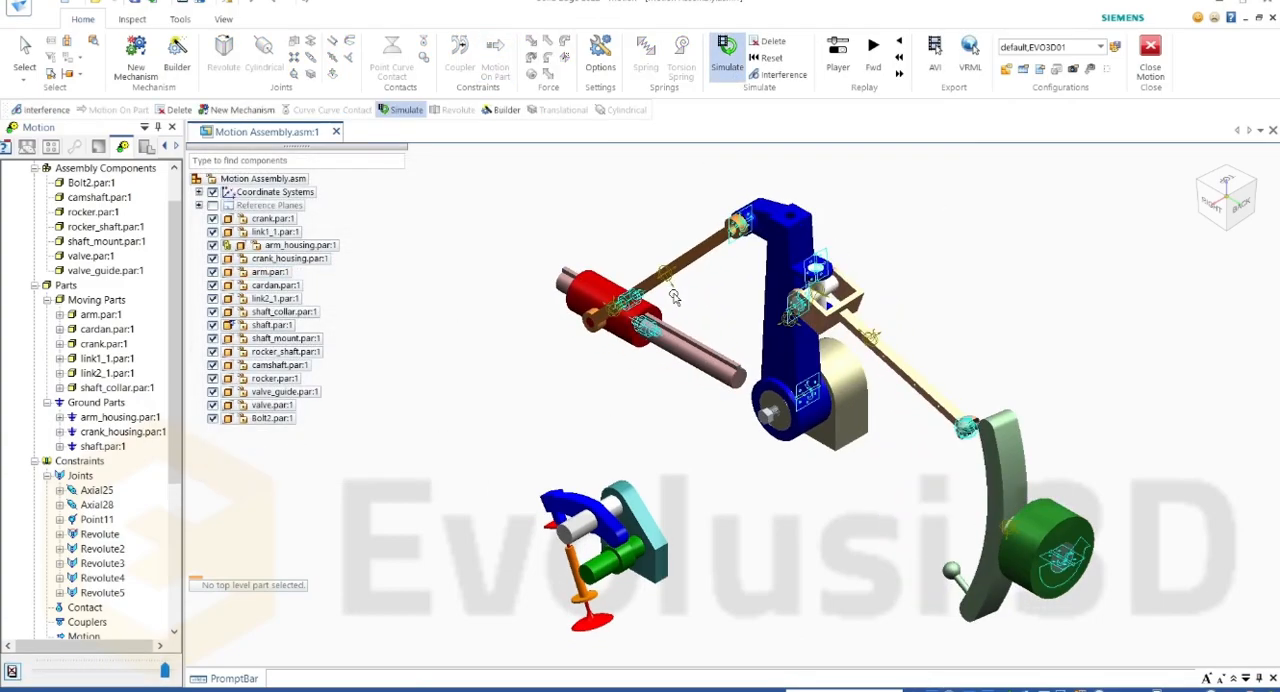
pyautogui.click(784, 77)
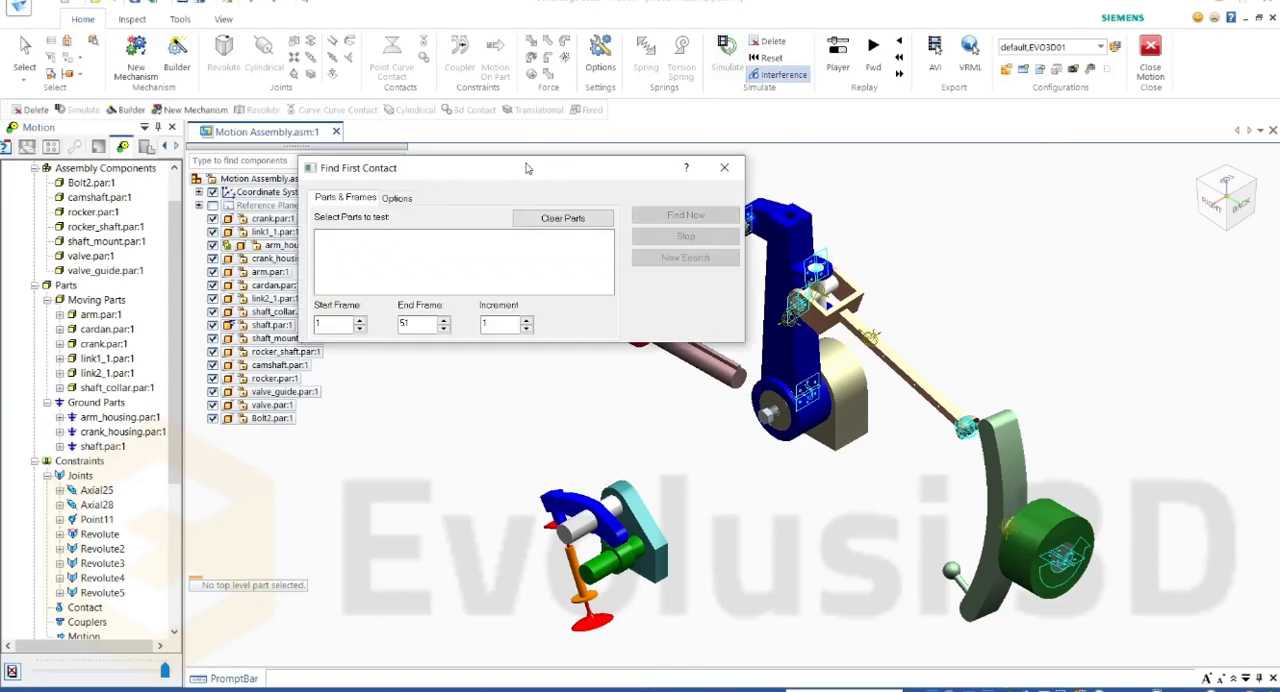
pyautogui.moveTo(509, 177); pyautogui.dragTo(393, 183)
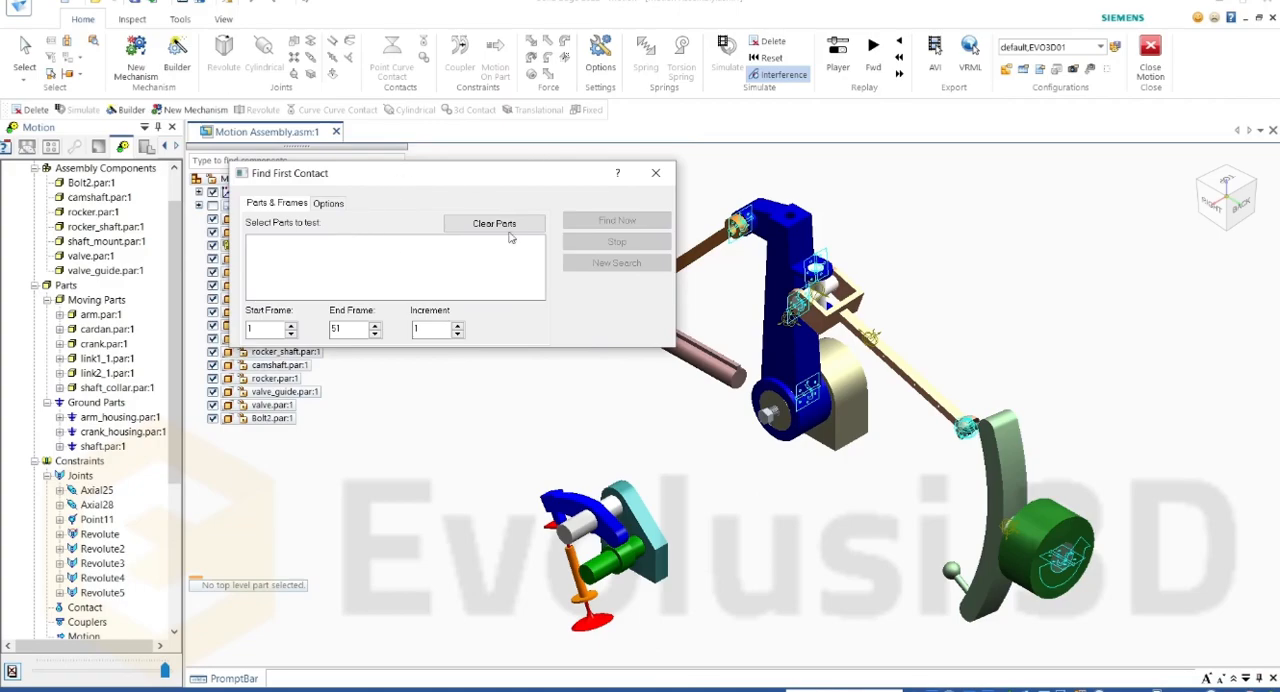
pyautogui.click(783, 238)
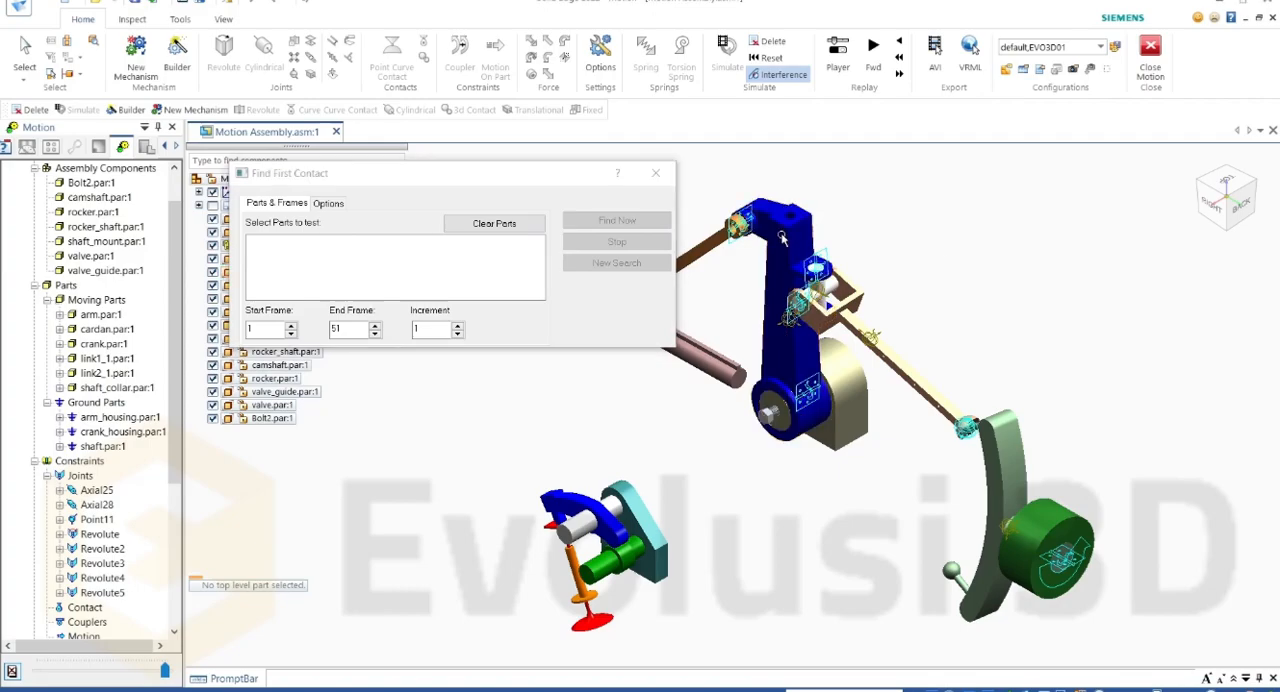
pyautogui.click(870, 342)
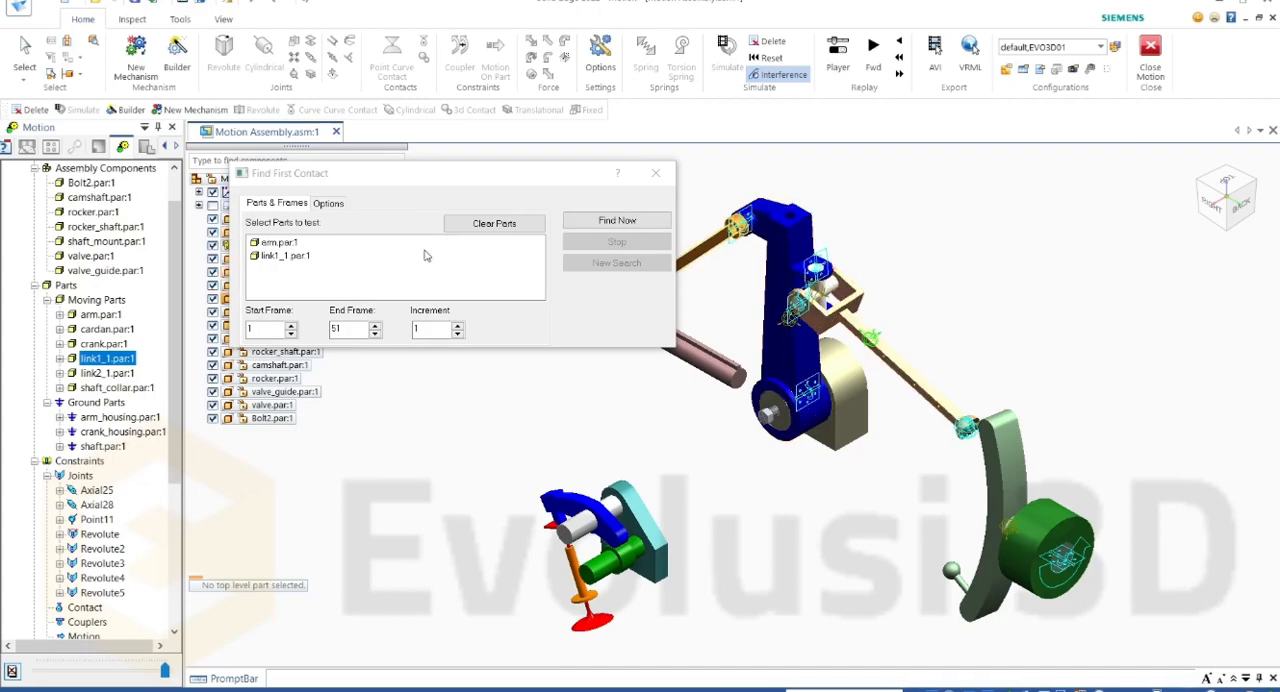
# Step: Set the interference check to Find All Interferences and run it on arm.par and link1_1.par over the simulation frames
pyautogui.click(329, 204)
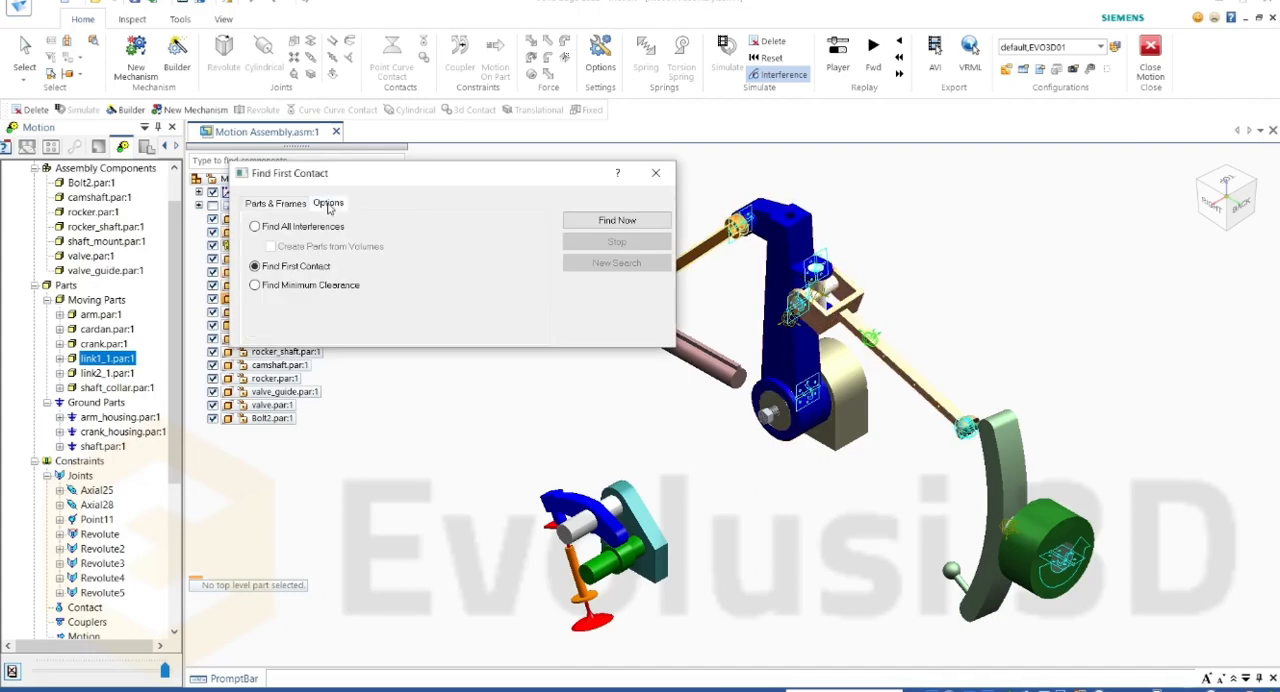
pyautogui.click(303, 229)
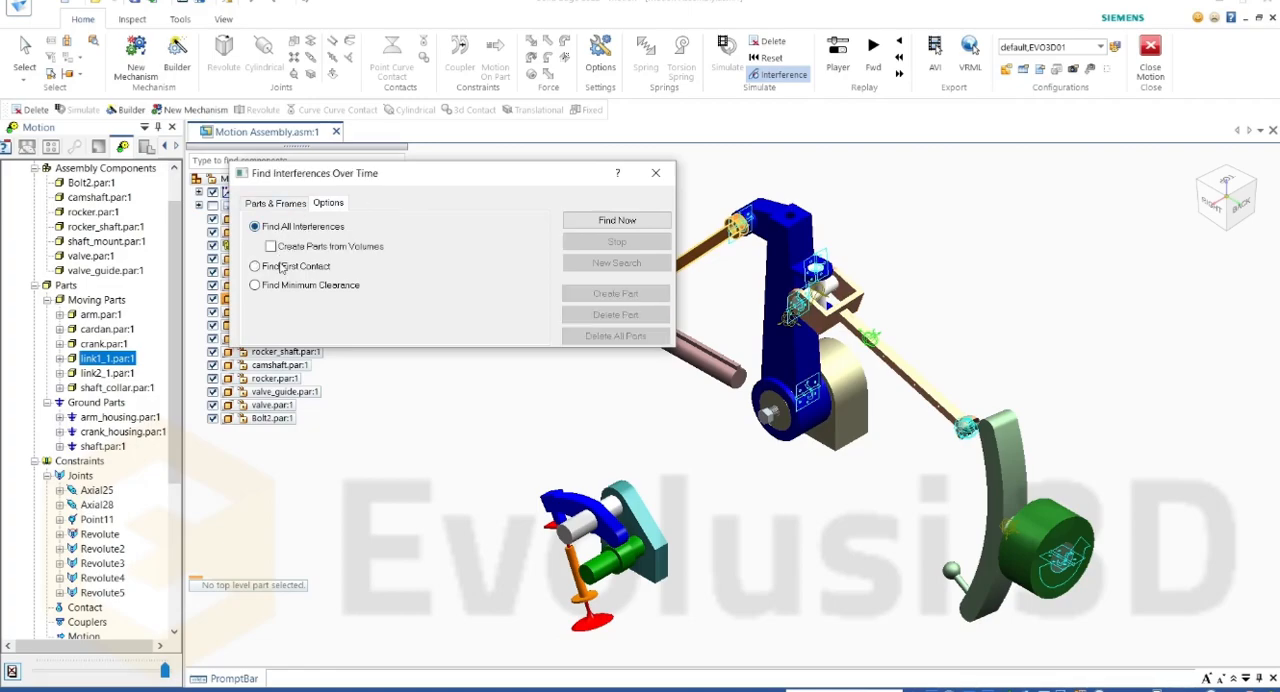
pyautogui.click(281, 264)
pyautogui.click(280, 284)
pyautogui.click(284, 263)
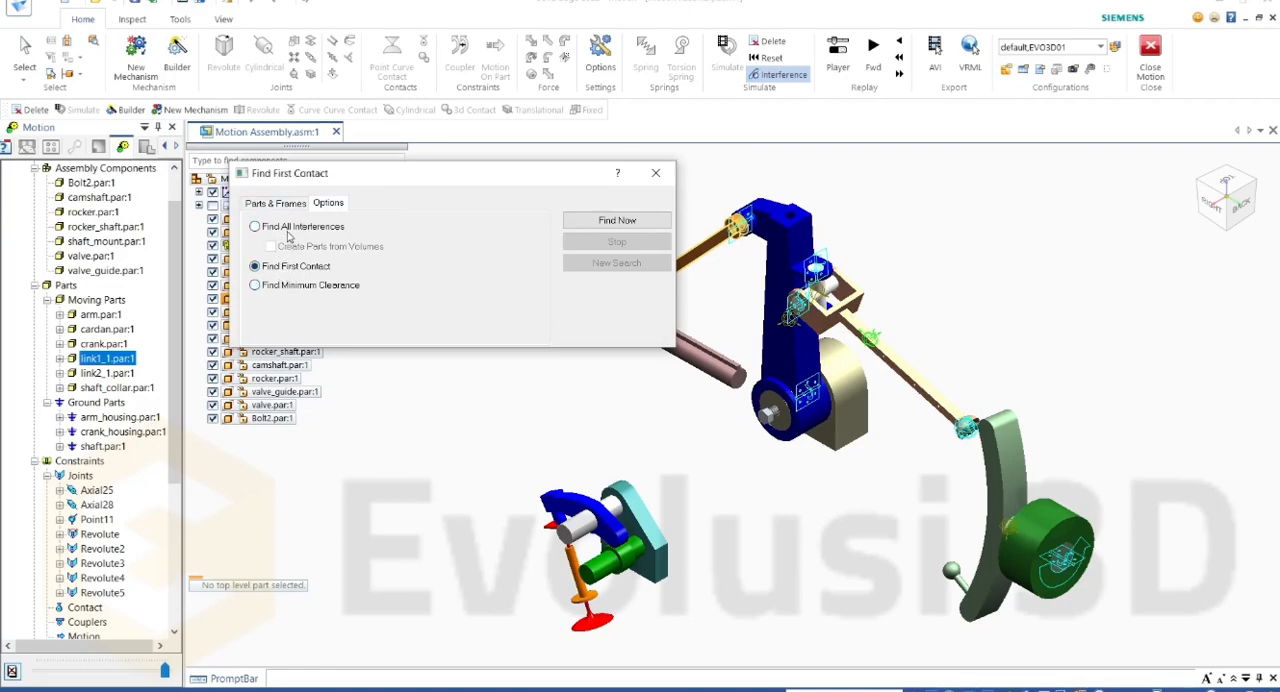
pyautogui.click(290, 228)
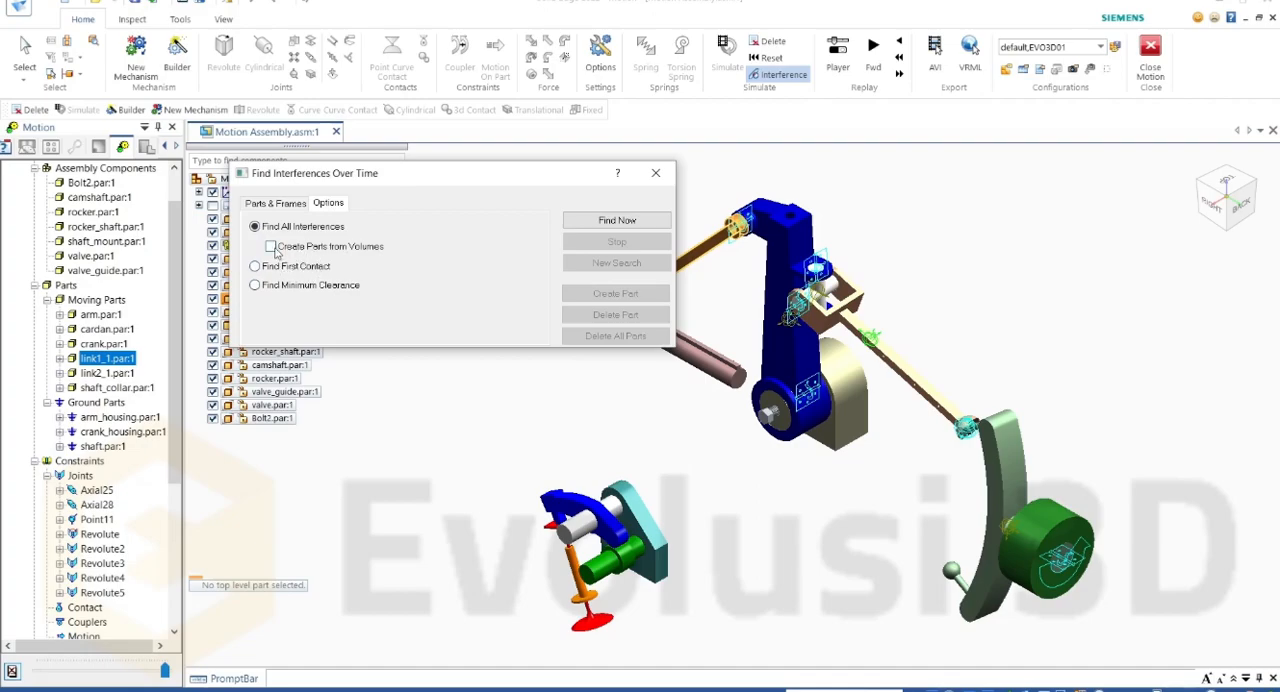
pyautogui.click(270, 204)
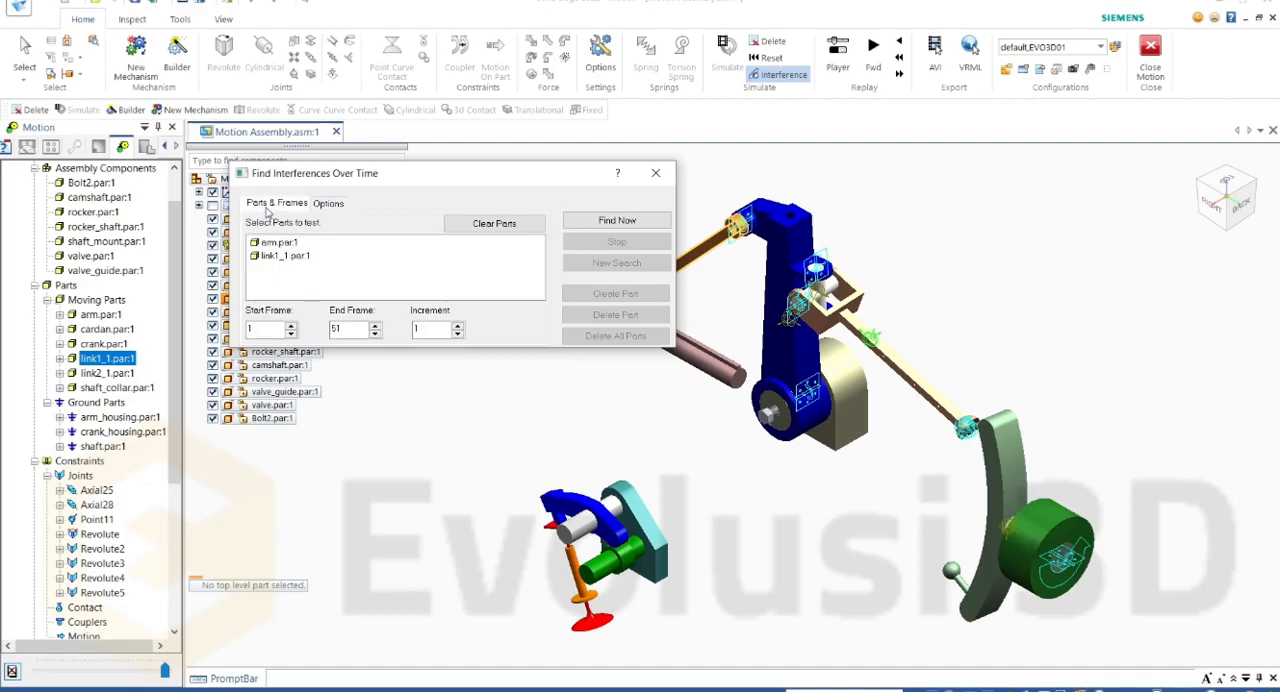
pyautogui.click(599, 222)
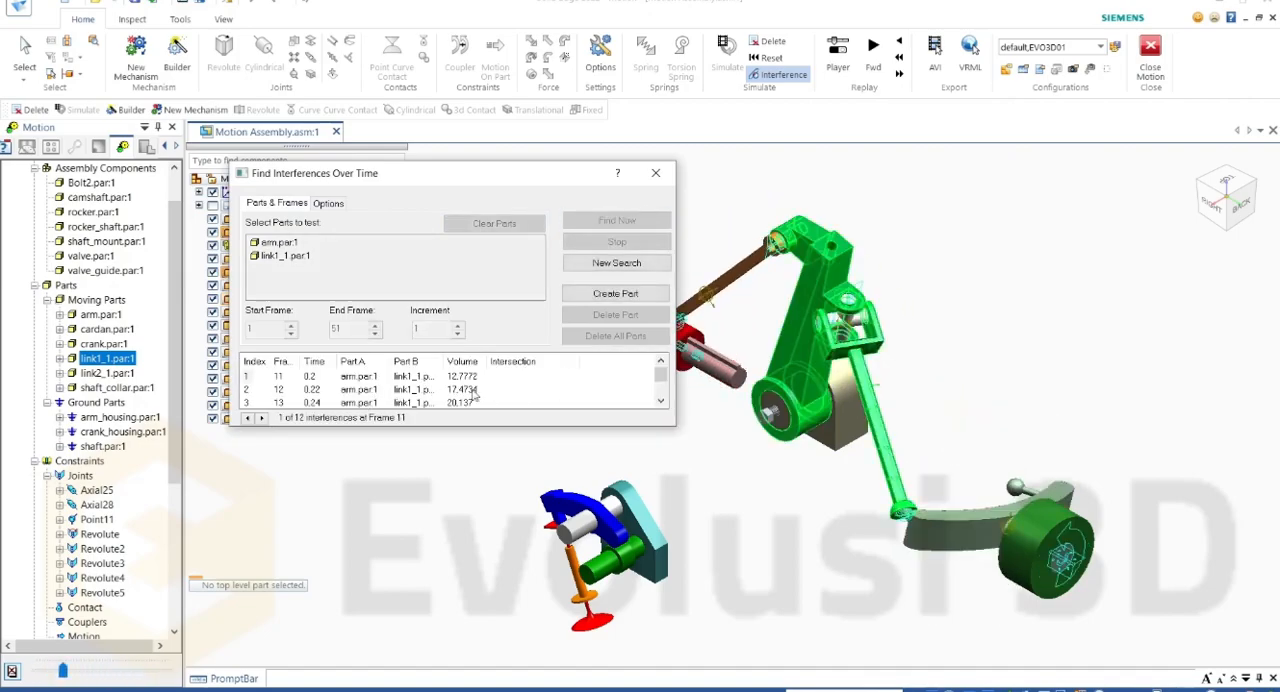
# Step: Step through the first three interference results and enlarge the dialog to show the complete list
pyautogui.moveTo(659, 380)
pyautogui.mouseDown()
pyautogui.moveTo(658, 394)
pyautogui.moveTo(648, 370)
pyautogui.mouseUp()
pyautogui.click(247, 389)
pyautogui.click(247, 402)
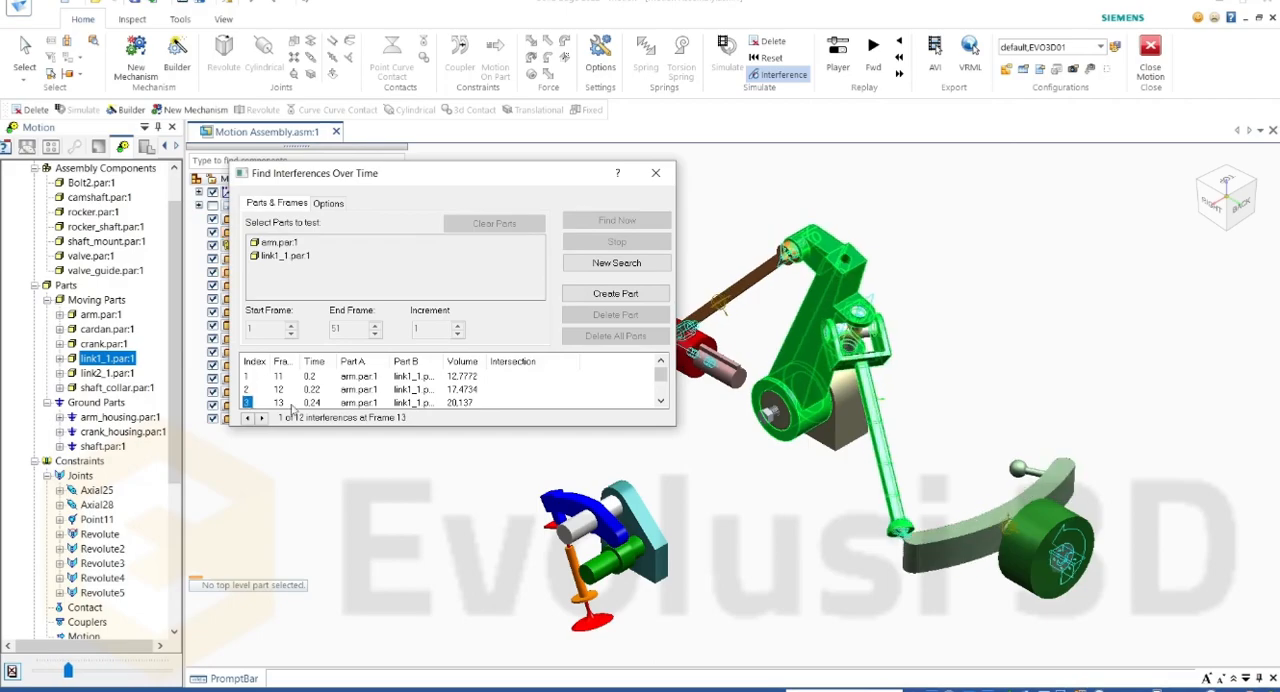
pyautogui.moveTo(662, 378)
pyautogui.mouseDown()
pyautogui.moveTo(662, 391)
pyautogui.moveTo(662, 380)
pyautogui.mouseUp()
pyautogui.moveTo(488, 431); pyautogui.dragTo(506, 568)
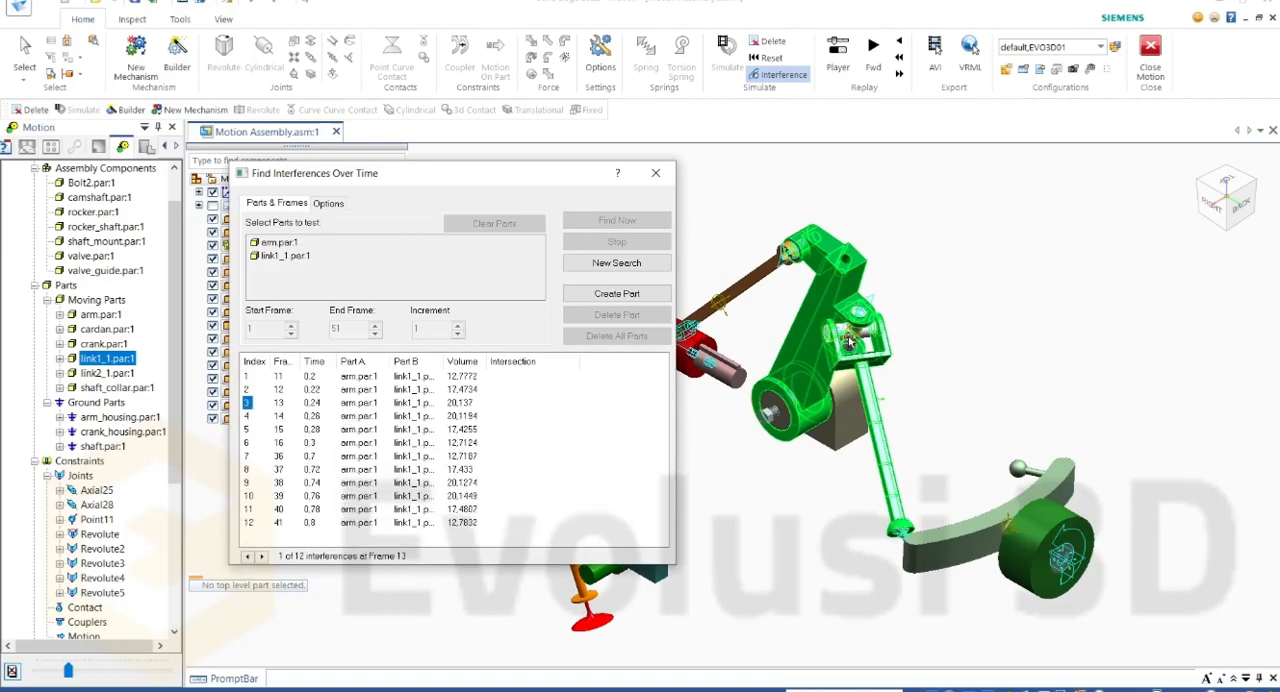
# Step: Examine the cardan area between arm and link1_1 up close at interference results 1, 3, 5 and 7, returning to result 1
pyautogui.scroll(6, 852, 320)
pyautogui.moveTo(855, 318); pyautogui.dragTo(703, 323, button='middle')
pyautogui.scroll(2, 703, 323)
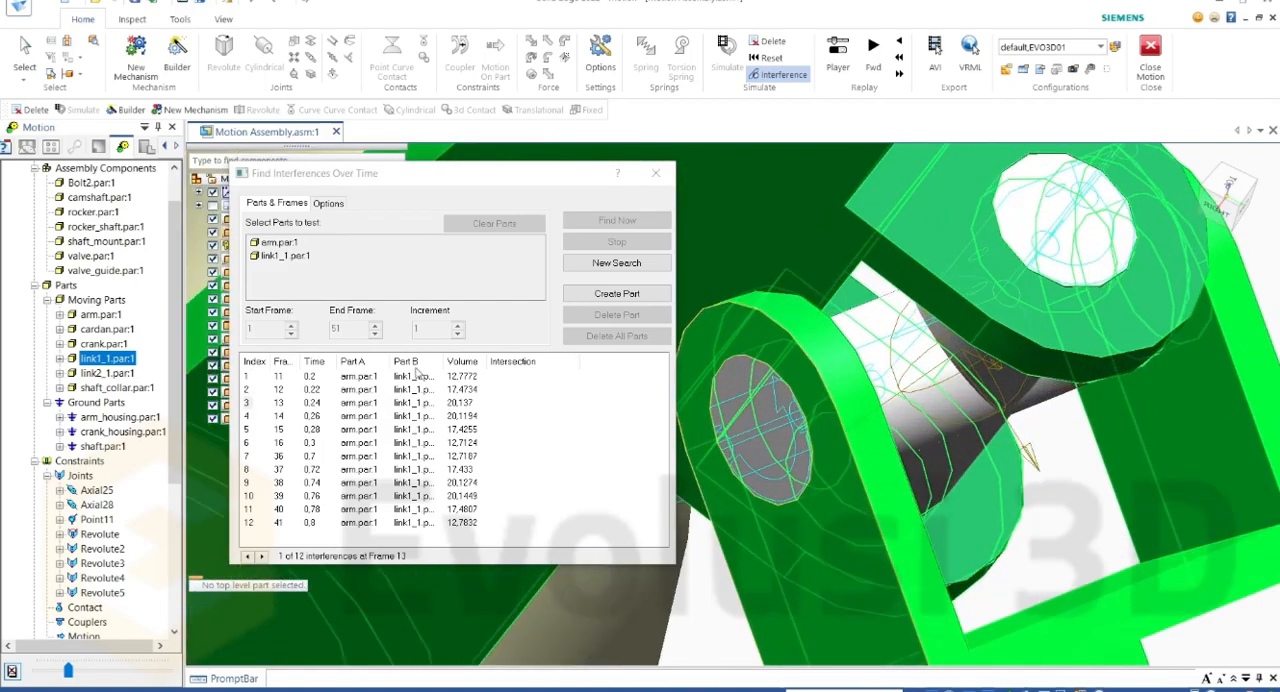
pyautogui.click(247, 377)
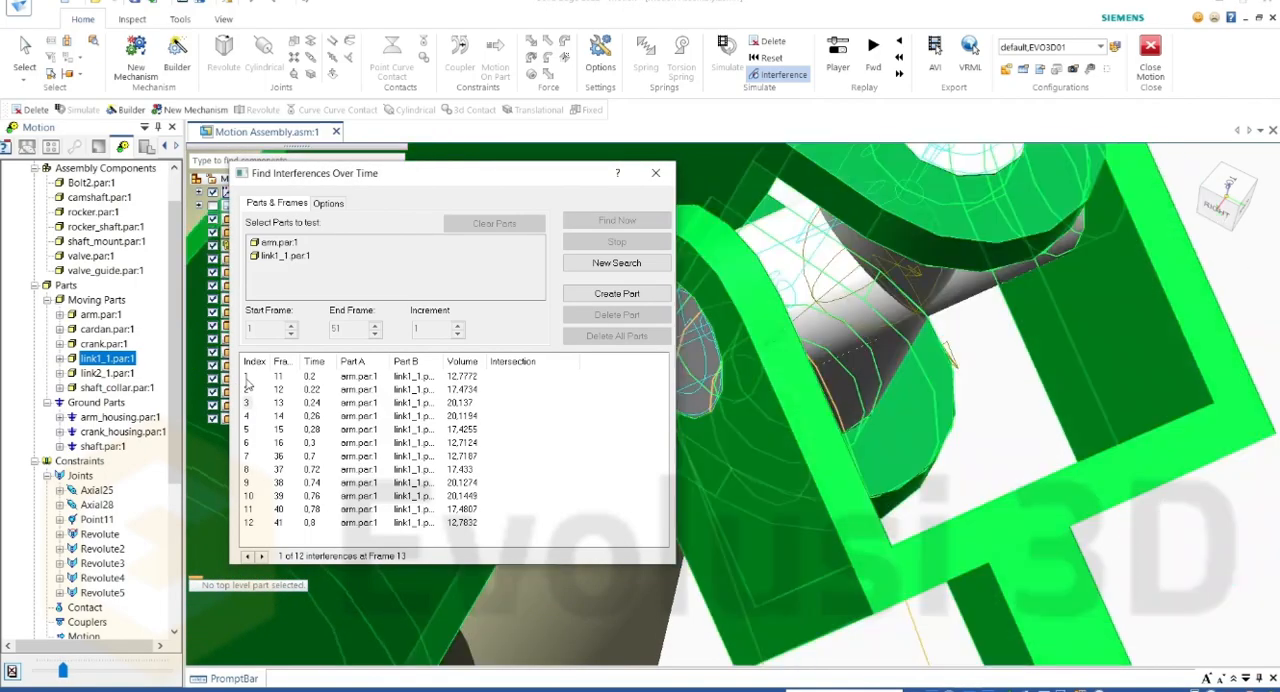
pyautogui.scroll(2, 789, 243)
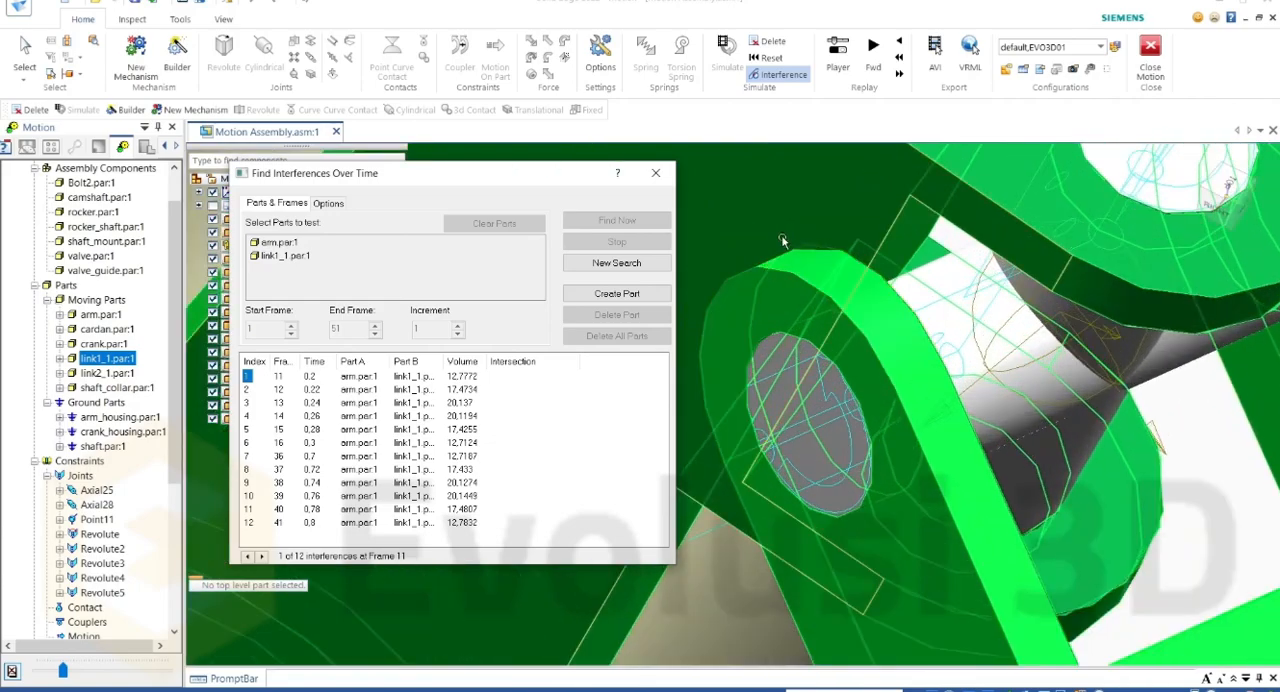
pyautogui.click(246, 403)
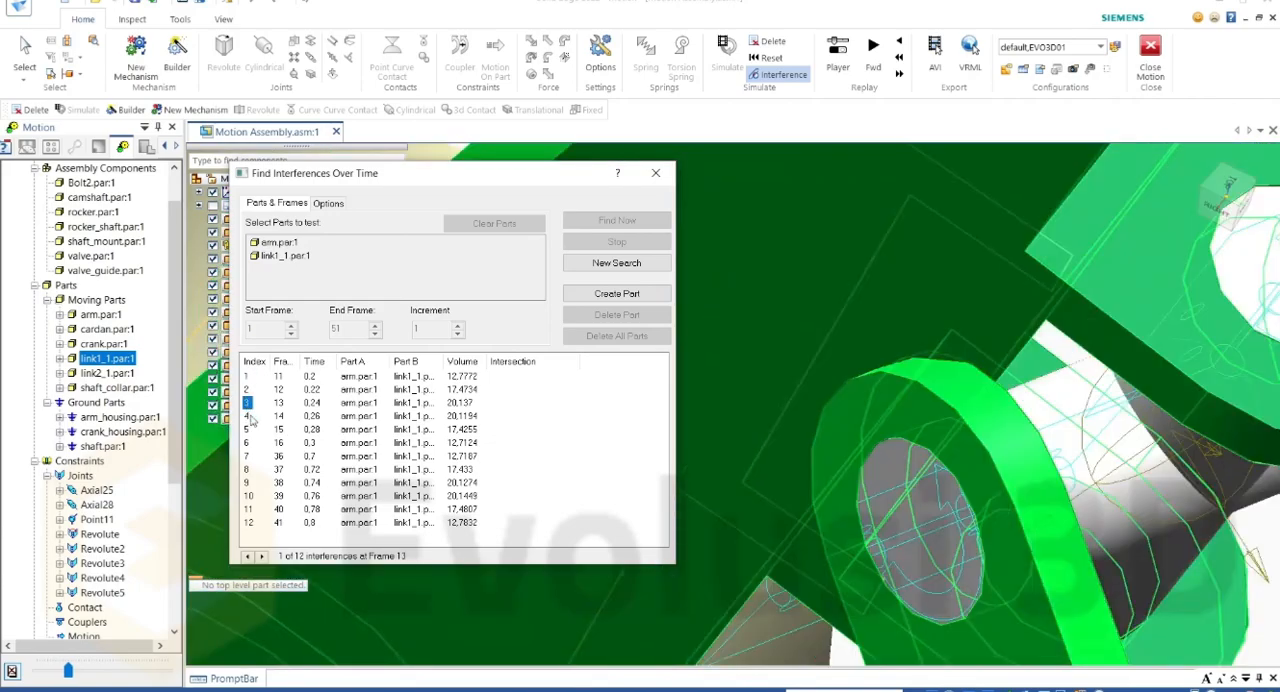
pyautogui.scroll(-3, 1035, 282)
pyautogui.moveTo(1035, 282); pyautogui.dragTo(850, 580, button='middle')
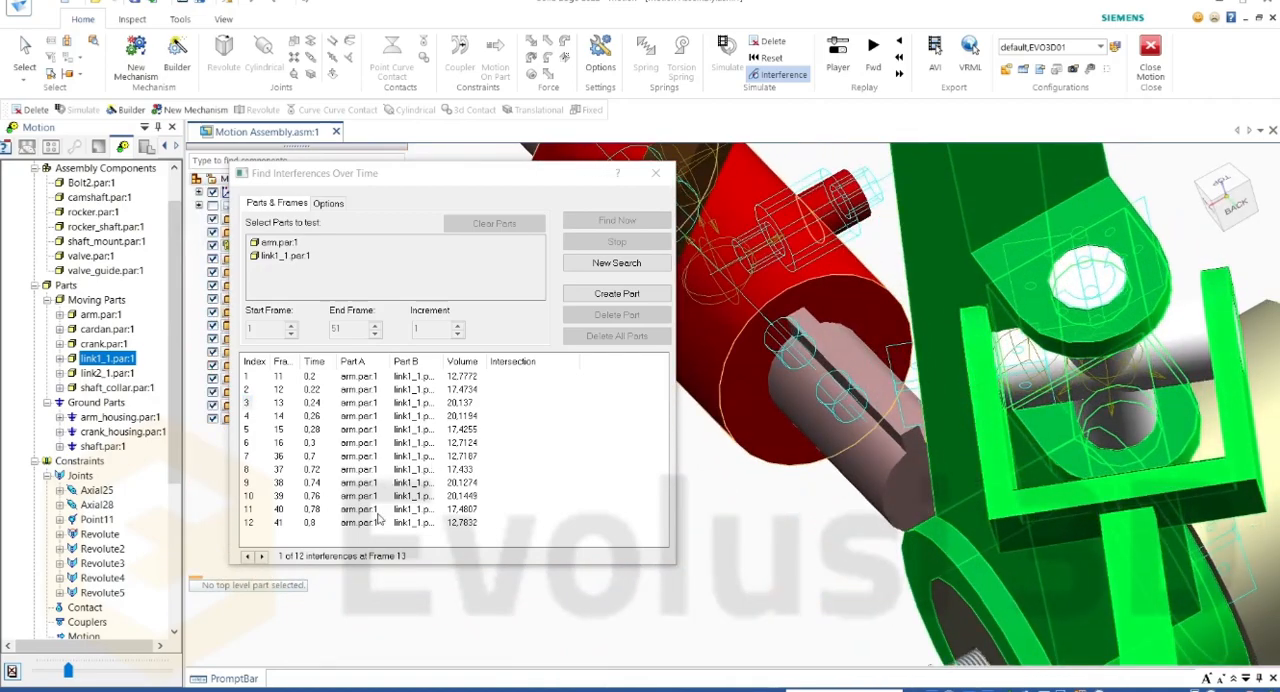
pyautogui.click(247, 431)
pyautogui.click(247, 454)
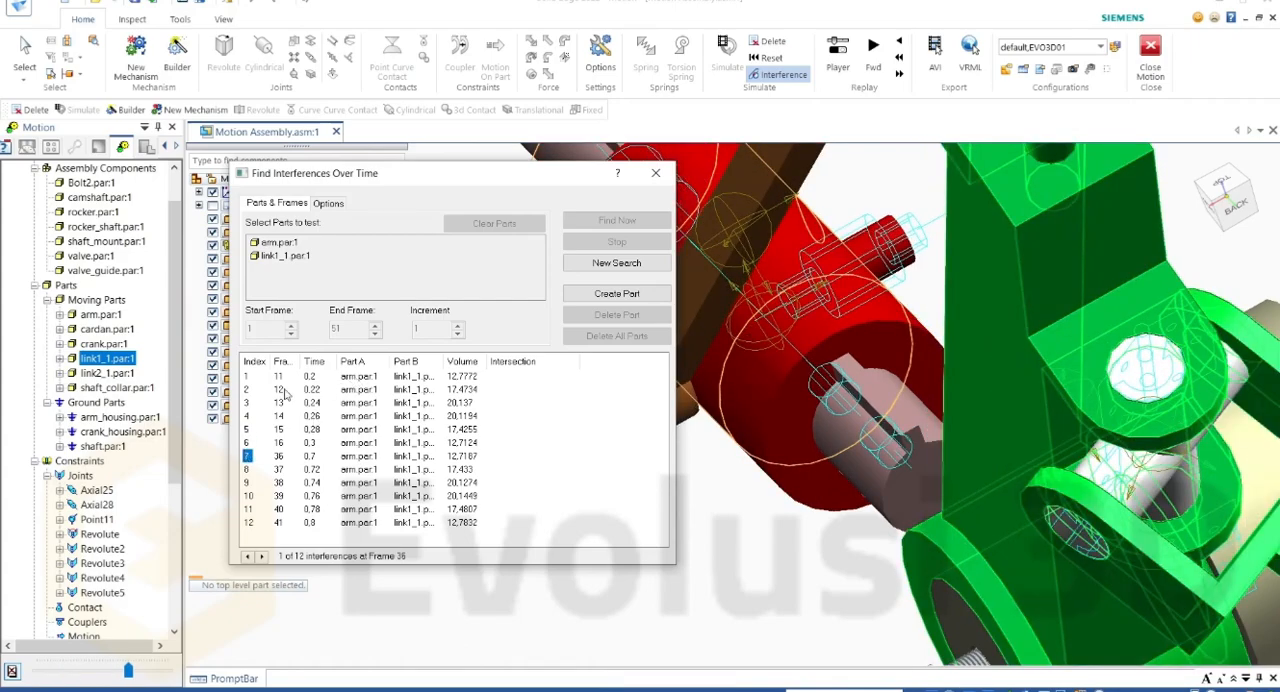
pyautogui.click(249, 377)
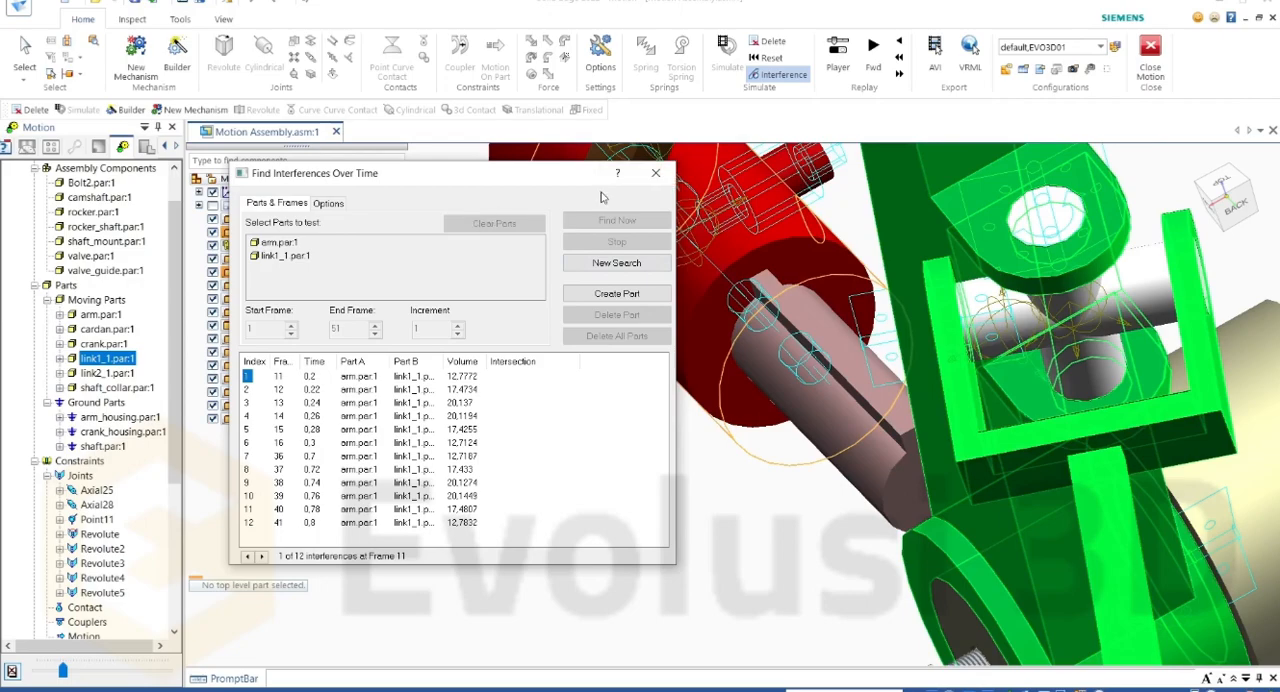
# Step: Start a new search for all interferences between arm and link1_1 with Create Parts from Volumes enabled
pyautogui.click(616, 263)
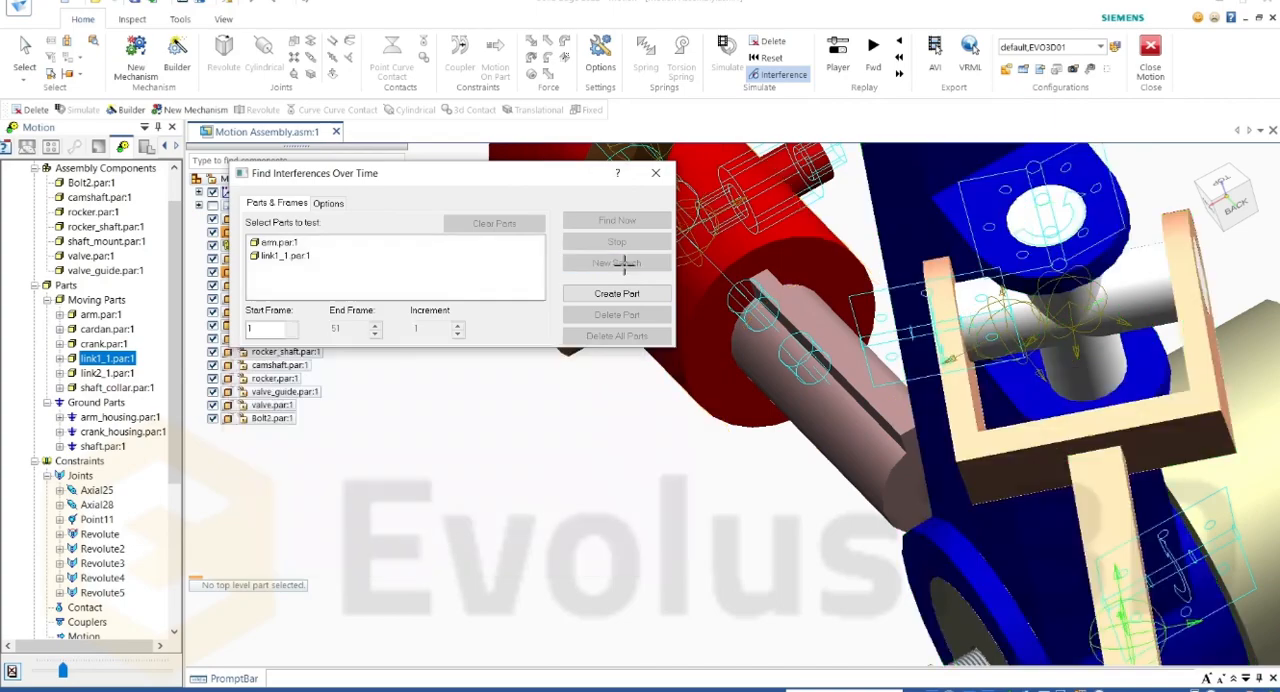
pyautogui.click(315, 203)
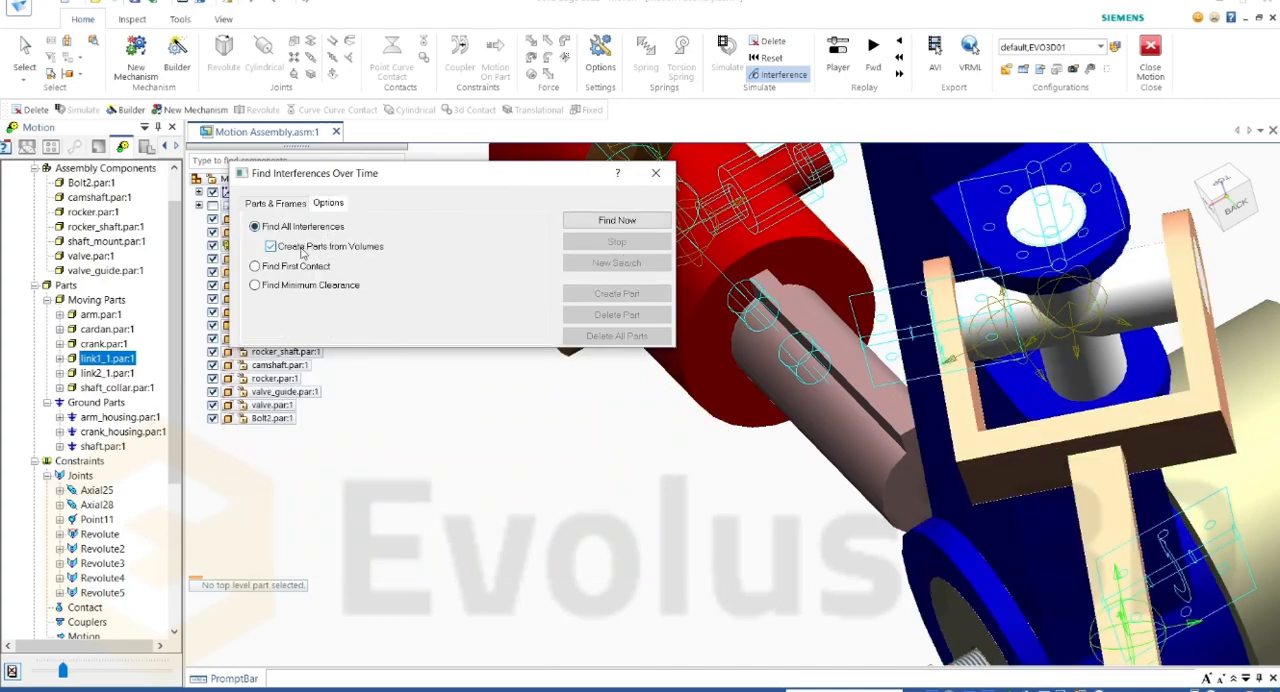
pyautogui.click(616, 221)
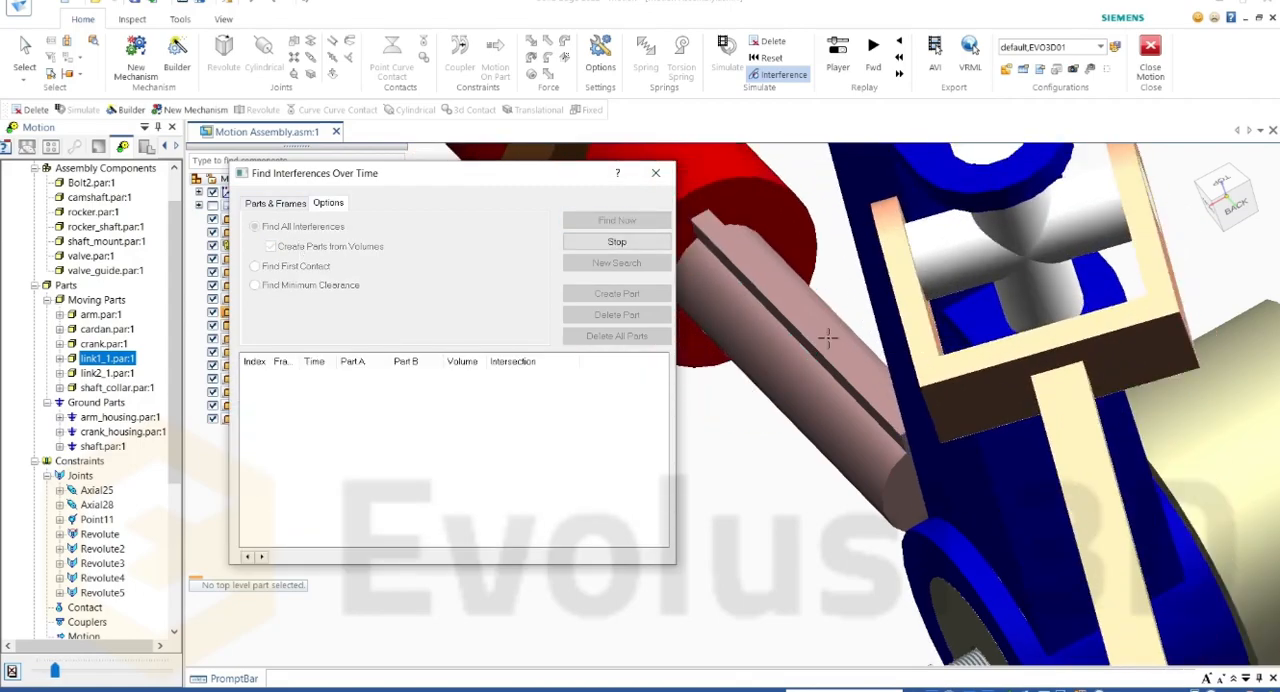
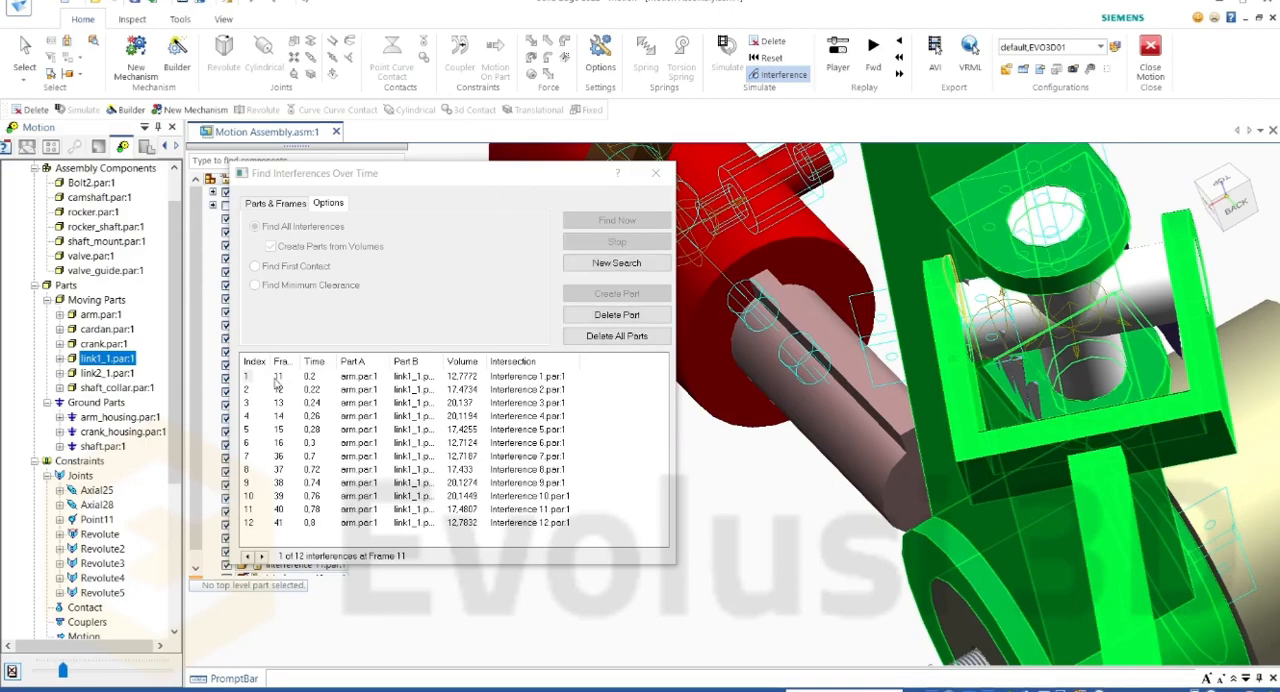
# Step: Review interference results 1, 2, 4 and 6 up close around the cardan joint and close the interference dialog
pyautogui.click(246, 376)
pyautogui.click(246, 390)
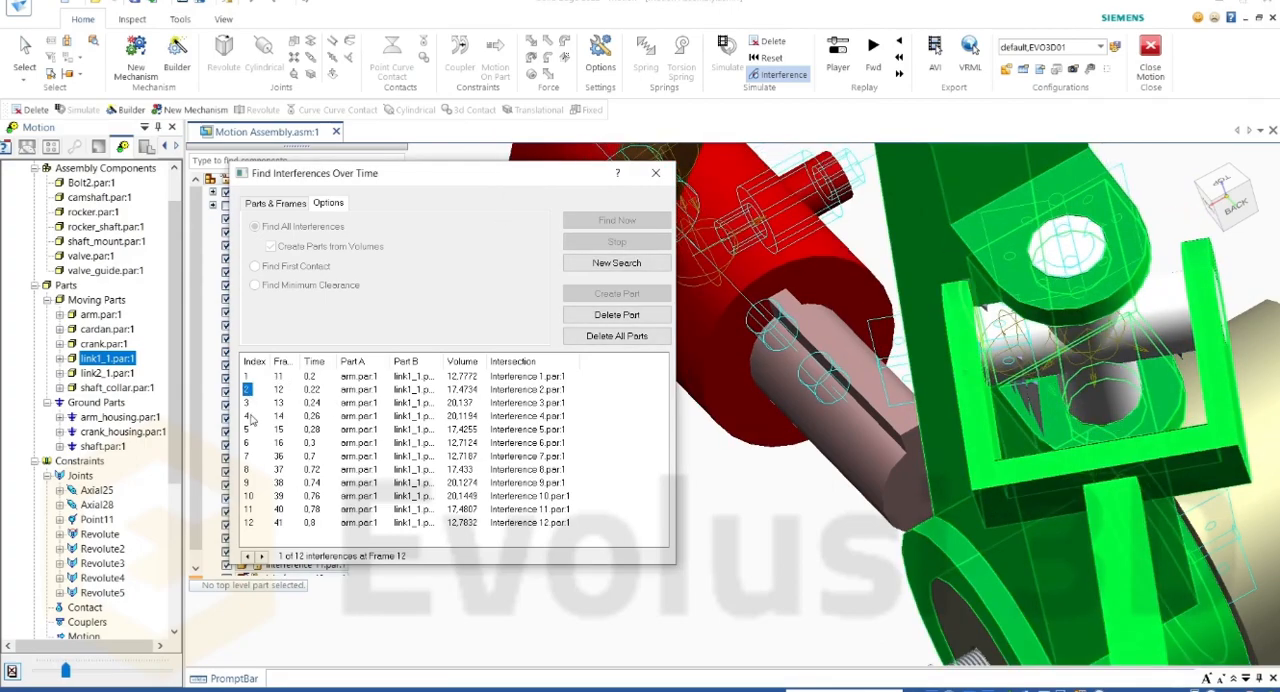
pyautogui.click(247, 416)
pyautogui.moveTo(1188, 404); pyautogui.dragTo(1070, 425, button='middle')
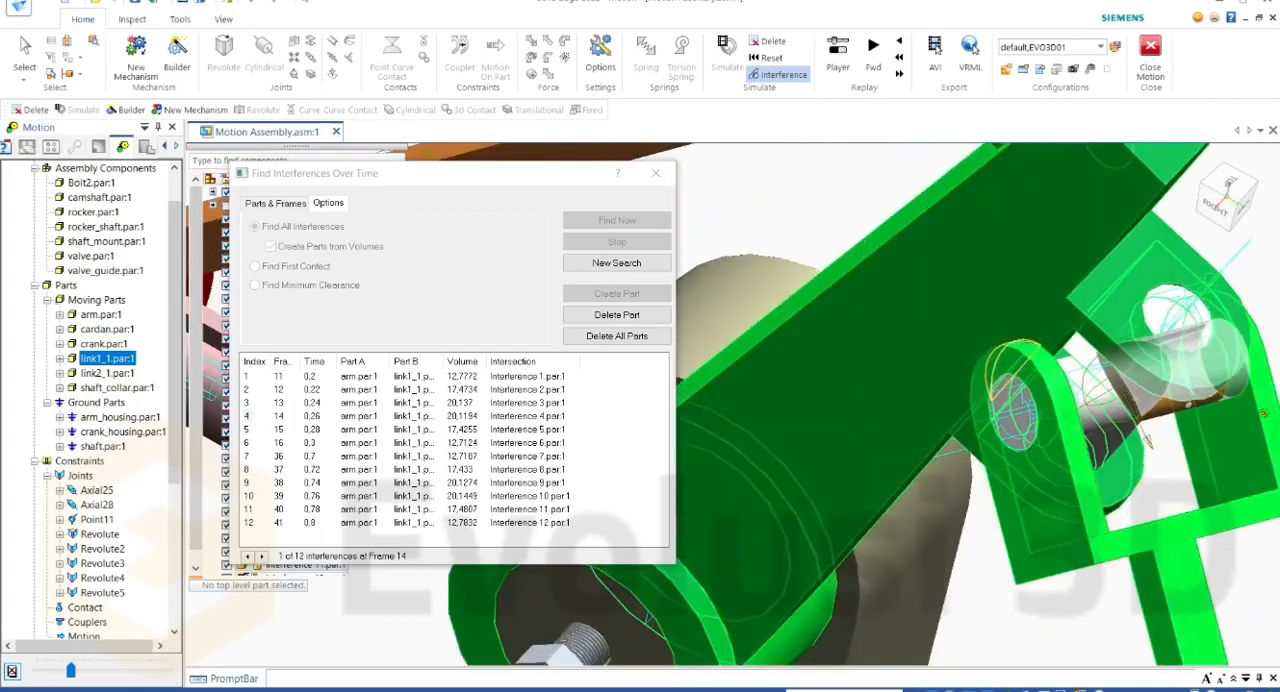
pyautogui.scroll(4, 1030, 425)
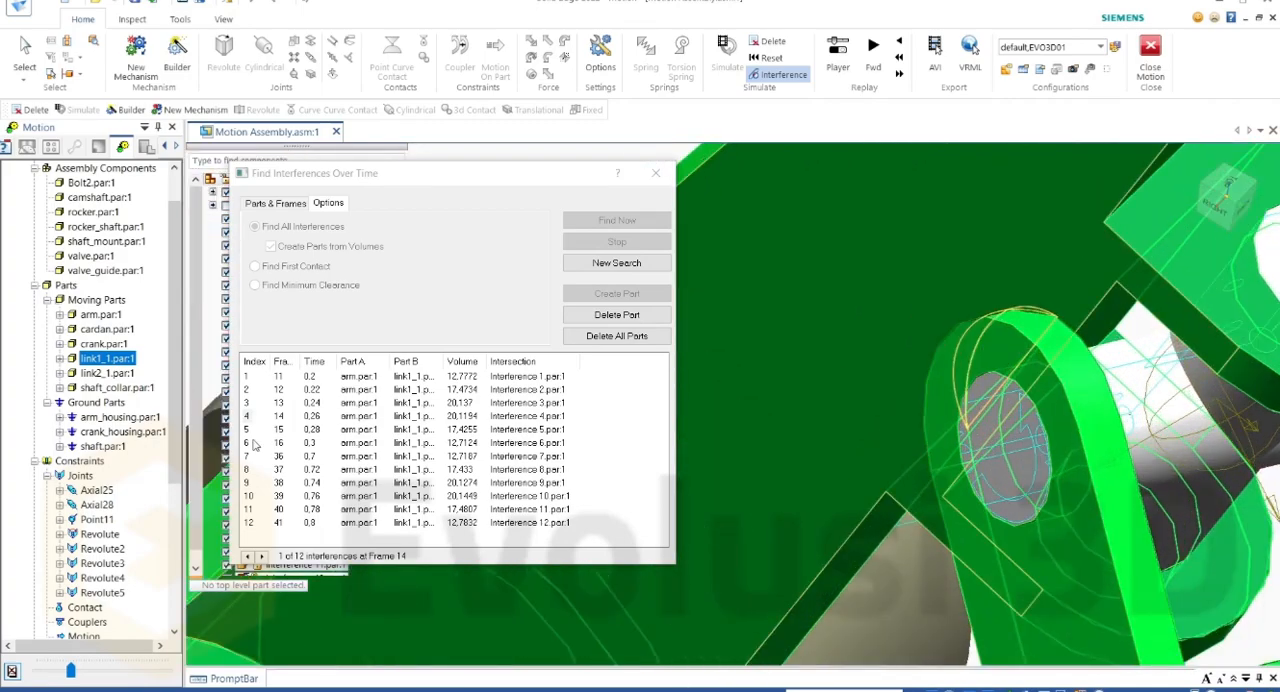
pyautogui.click(247, 443)
pyautogui.click(655, 173)
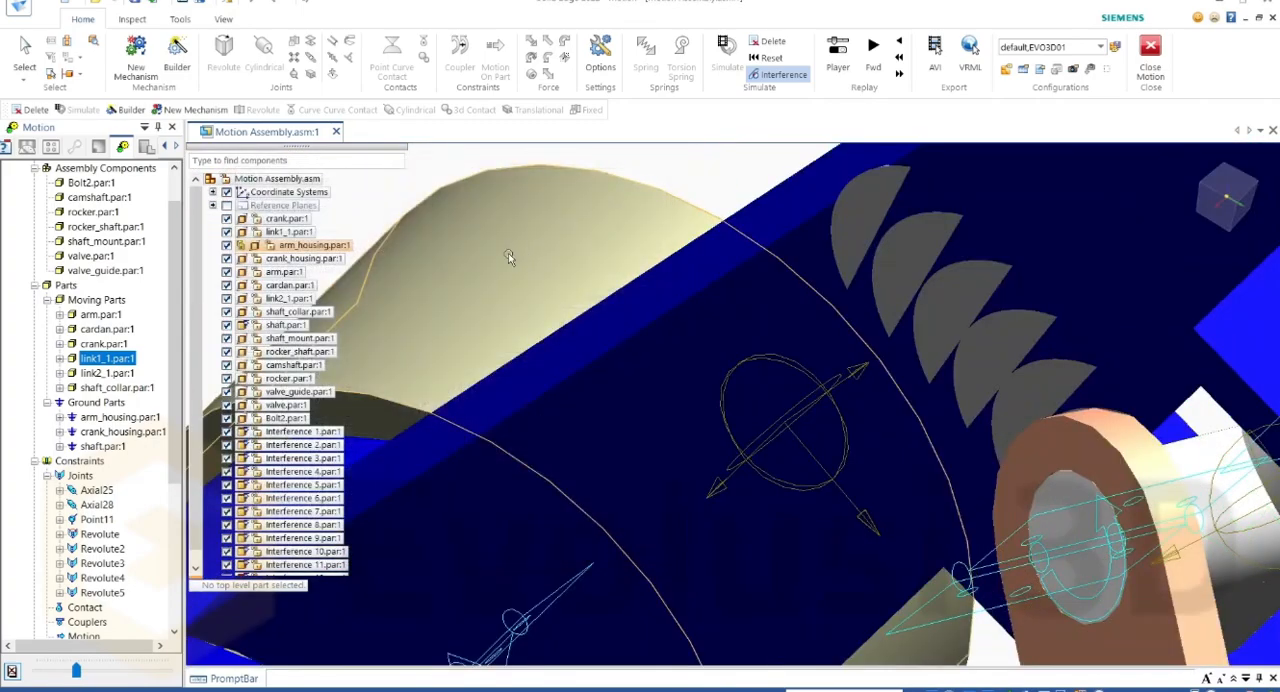
# Step: Examine the interference volume parts on the arm from several angles, temporarily hiding Interference 1.par
pyautogui.scroll(-4, 509, 257)
pyautogui.scroll(-3, 560, 400)
pyautogui.scroll(3, 605, 366)
pyautogui.moveTo(600, 360); pyautogui.dragTo(538, 325, button='middle')
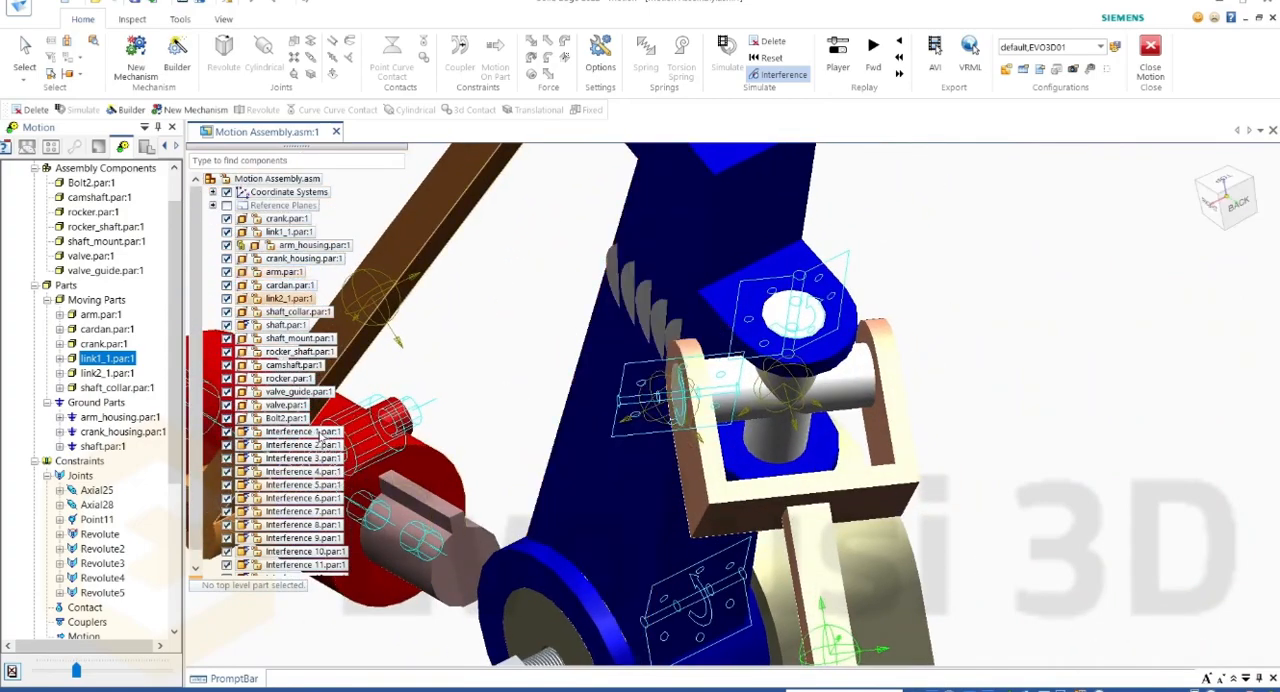
pyautogui.moveTo(404, 410); pyautogui.dragTo(357, 480, button='middle')
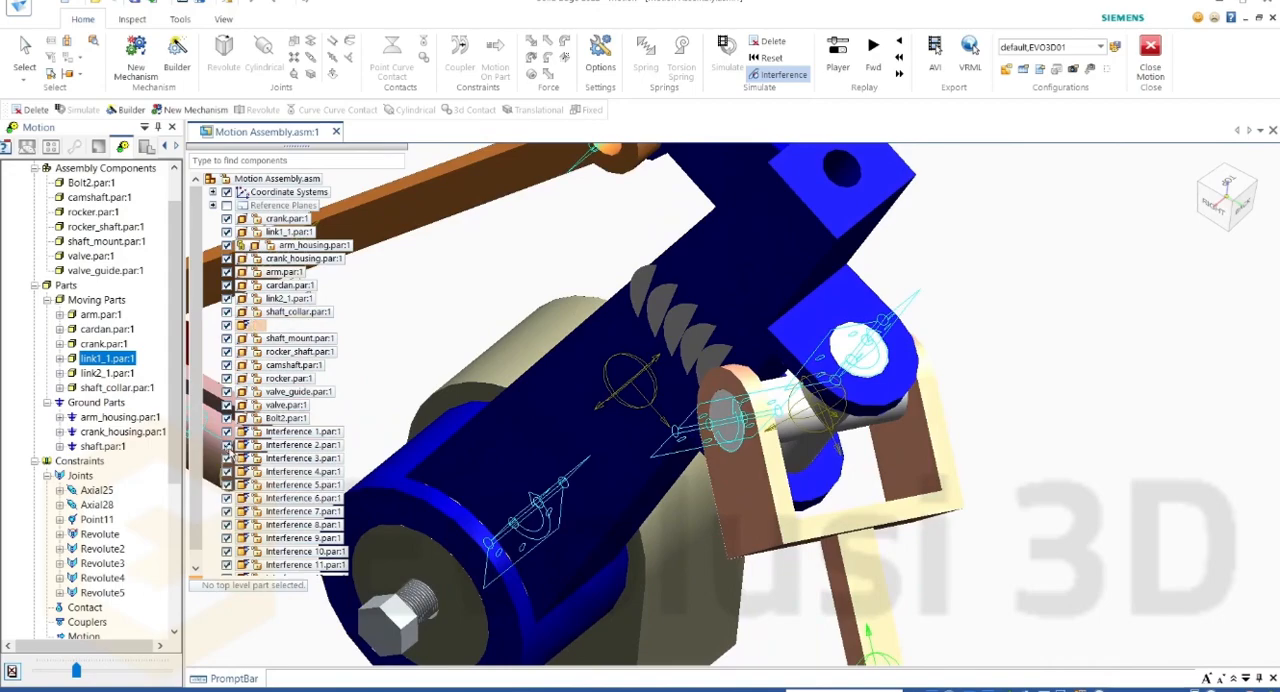
pyautogui.click(226, 432)
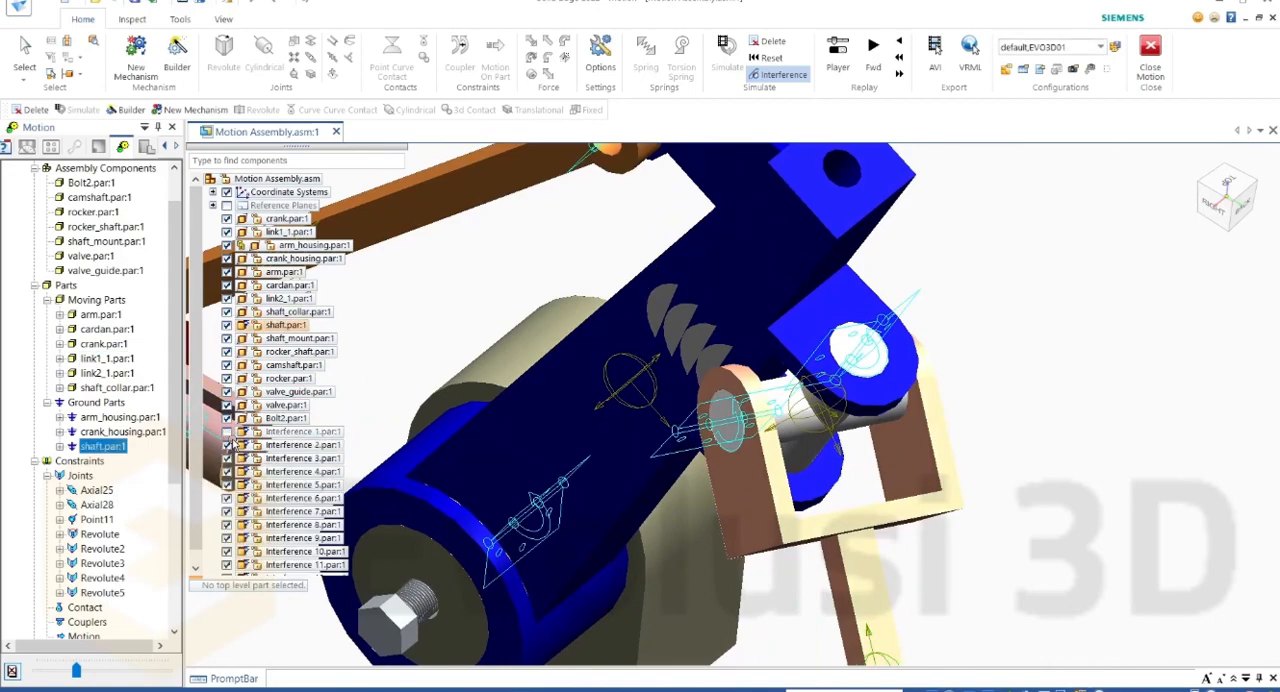
pyautogui.click(226, 432)
pyautogui.scroll(-5, 500, 383)
pyautogui.moveTo(514, 440); pyautogui.dragTo(561, 375, button='middle')
pyautogui.scroll(1, 561, 375)
pyautogui.scroll(1, 561, 375)
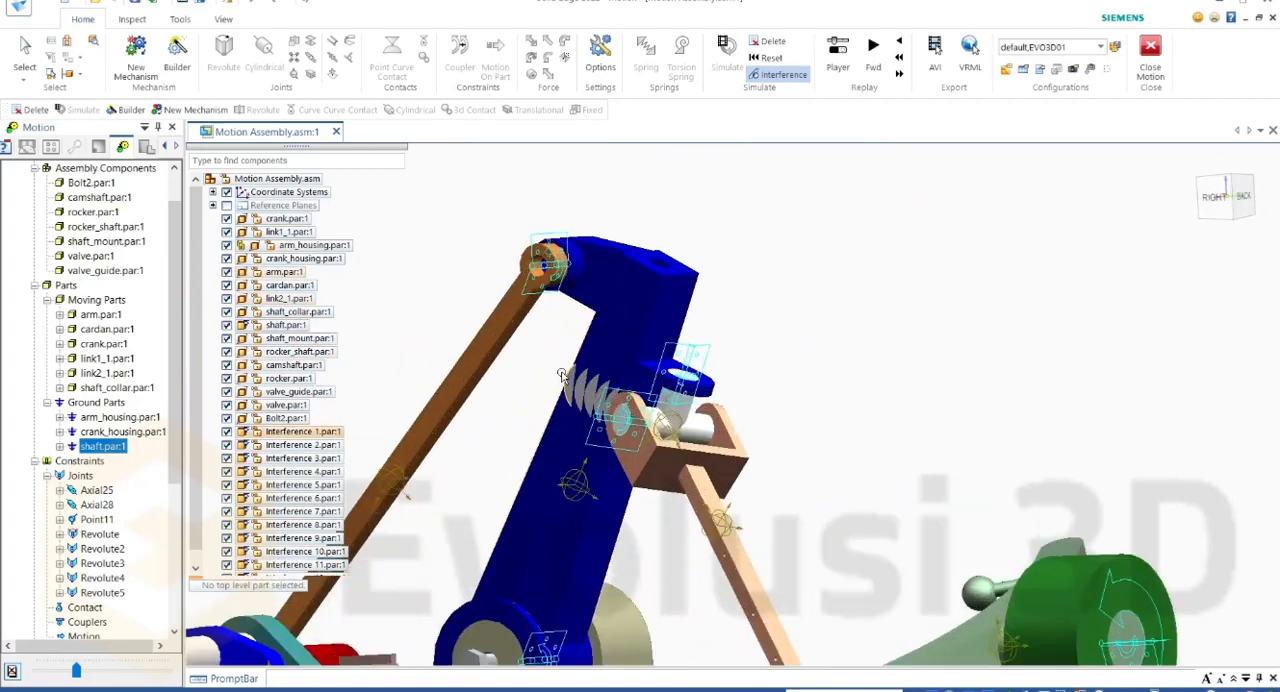
# Step: Delete the simulation results and exit the interference check
pyautogui.click(770, 45)
pyautogui.click(657, 389)
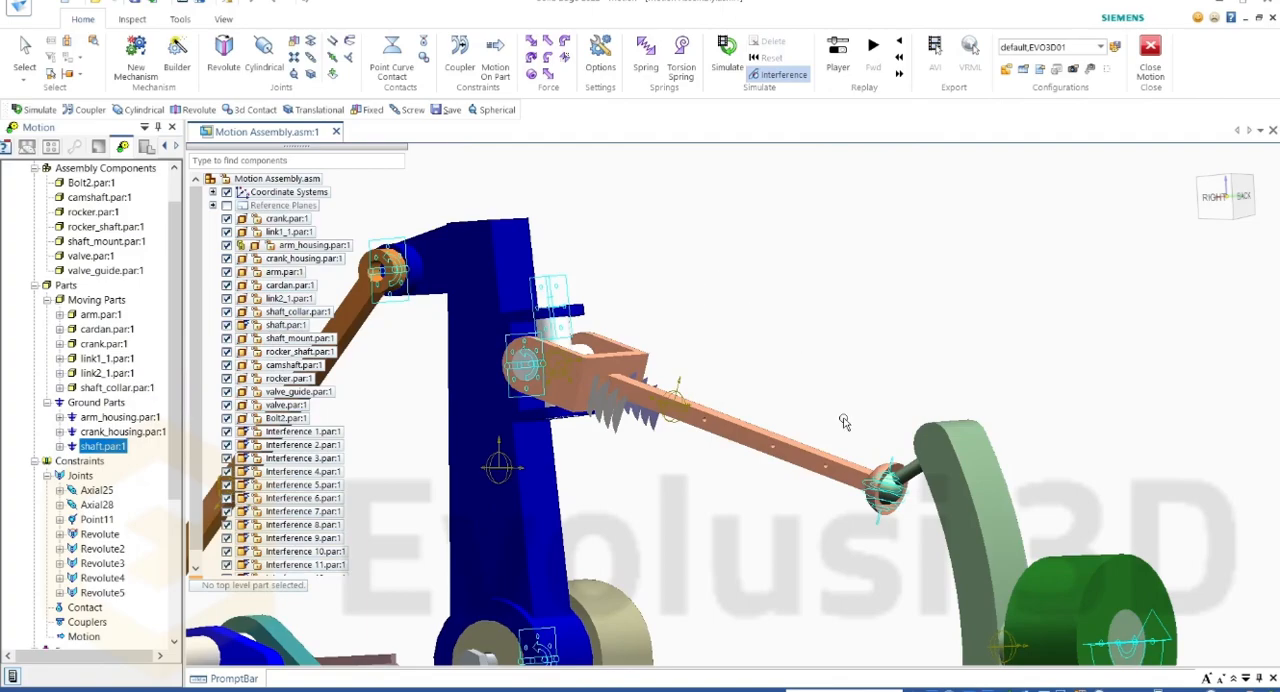
pyautogui.scroll(-2, 820, 389)
pyautogui.moveTo(691, 384); pyautogui.dragTo(715, 408, button='middle')
pyautogui.scroll(5, 634, 381)
pyautogui.click(633, 380)
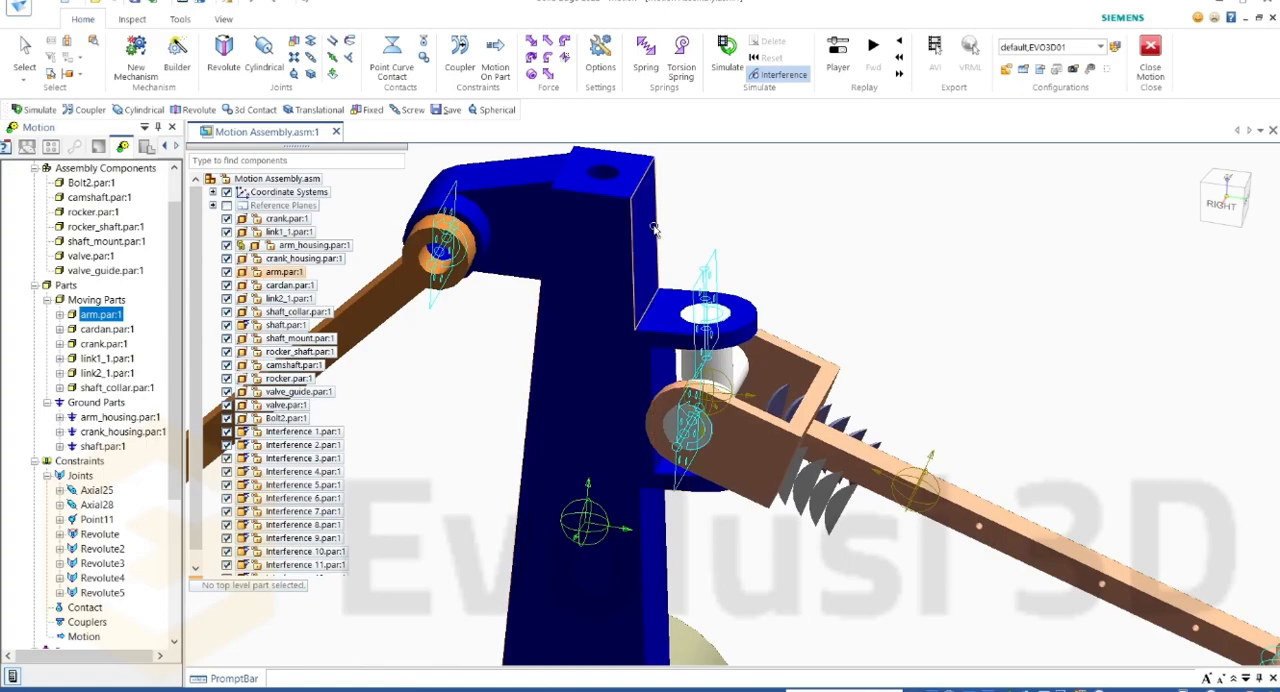
pyautogui.press('Escape')
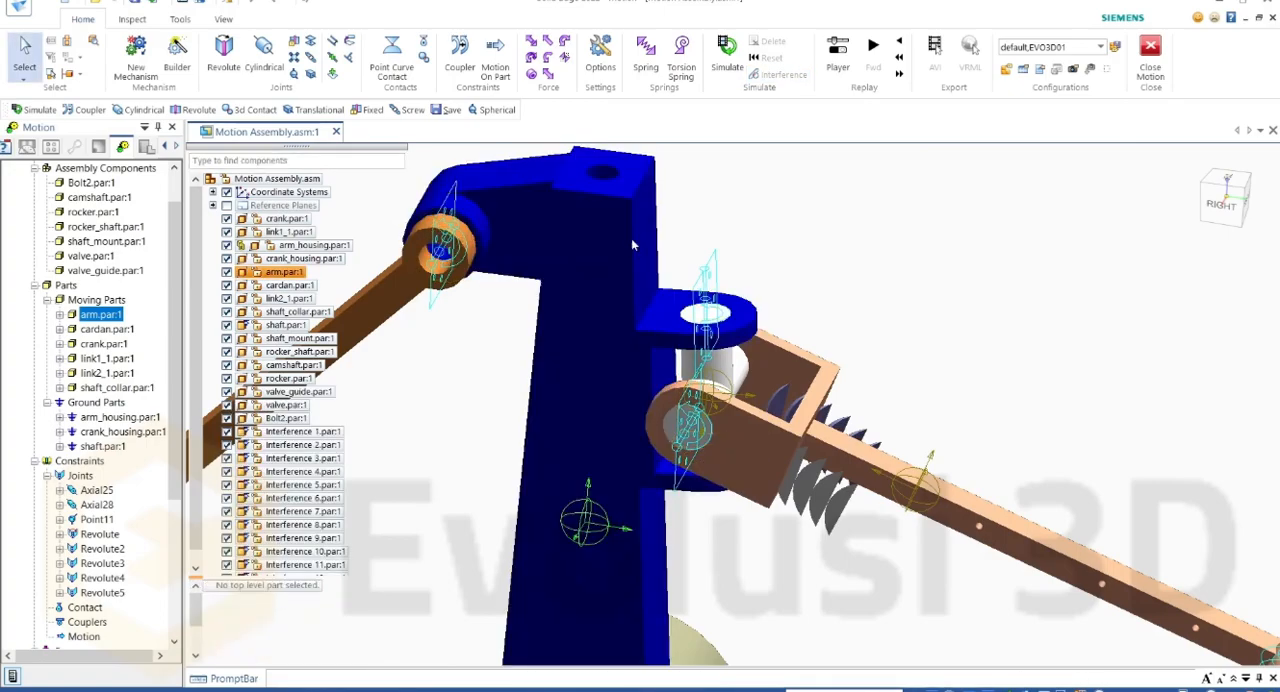
# Step: Edit arm.par in place, rounding the two vertical edges between its lugs with a 0.5 in radius, and return to the assembly
pyautogui.doubleClick(619, 266)
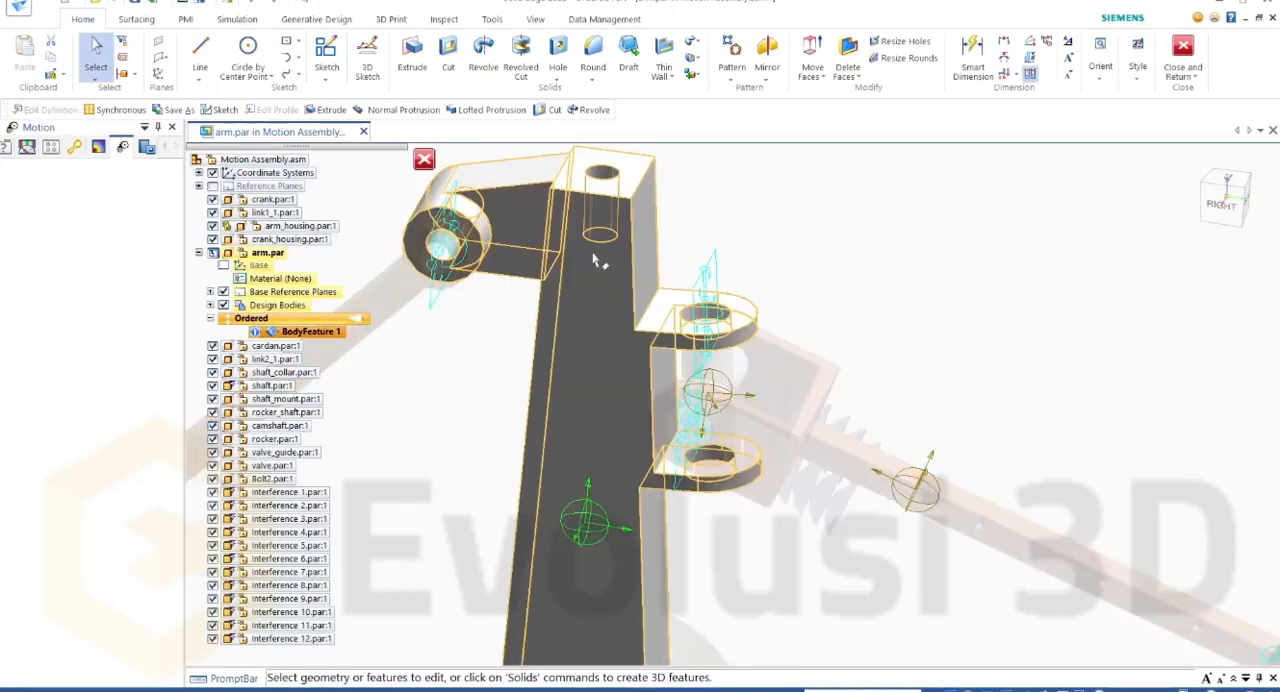
pyautogui.scroll(4, 630, 412)
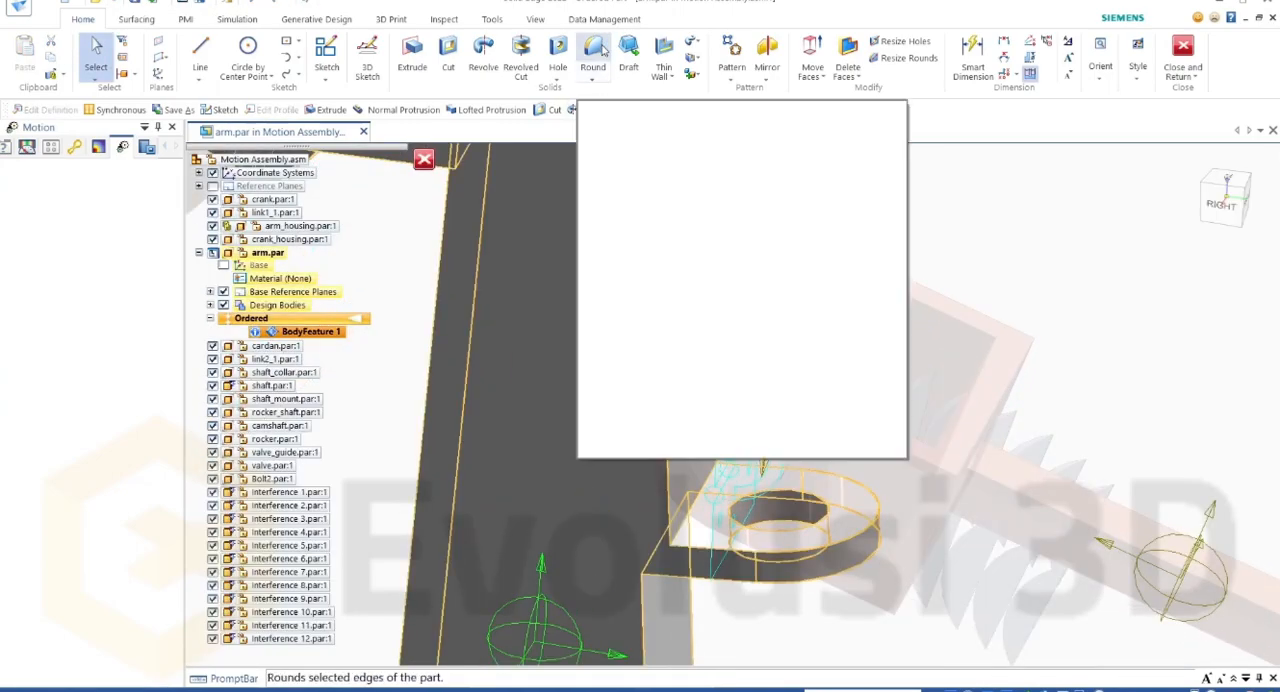
pyautogui.click(603, 52)
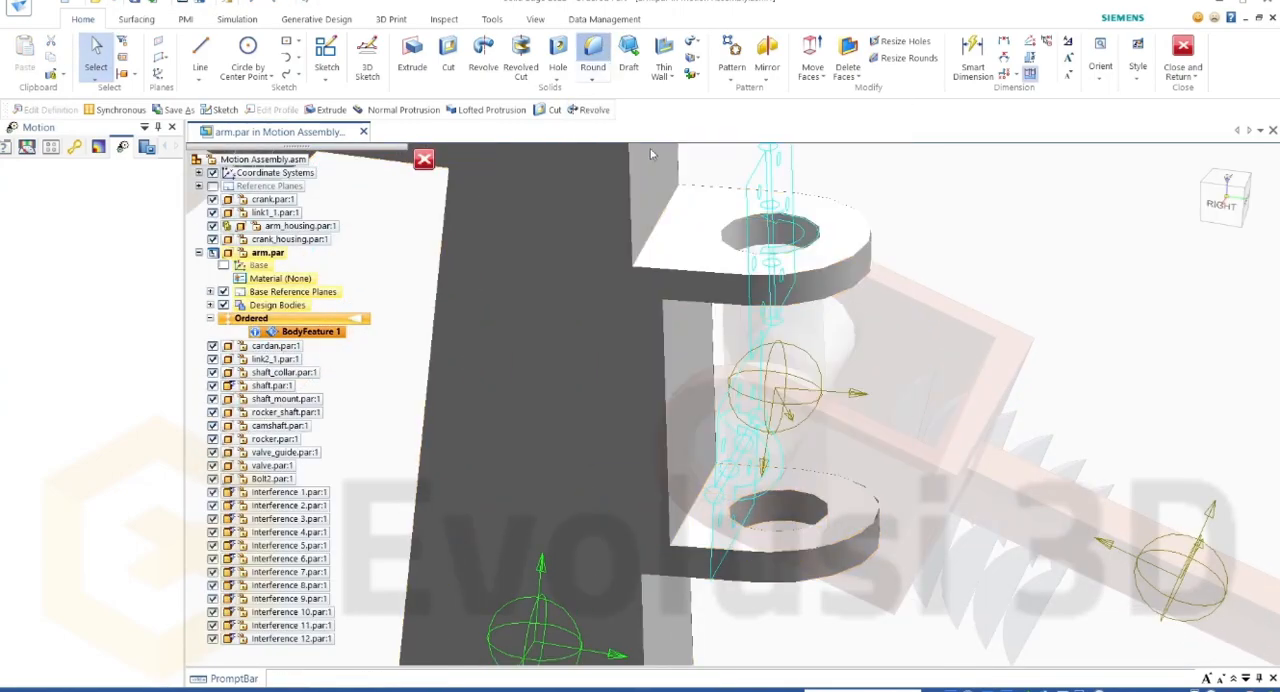
pyautogui.click(668, 365)
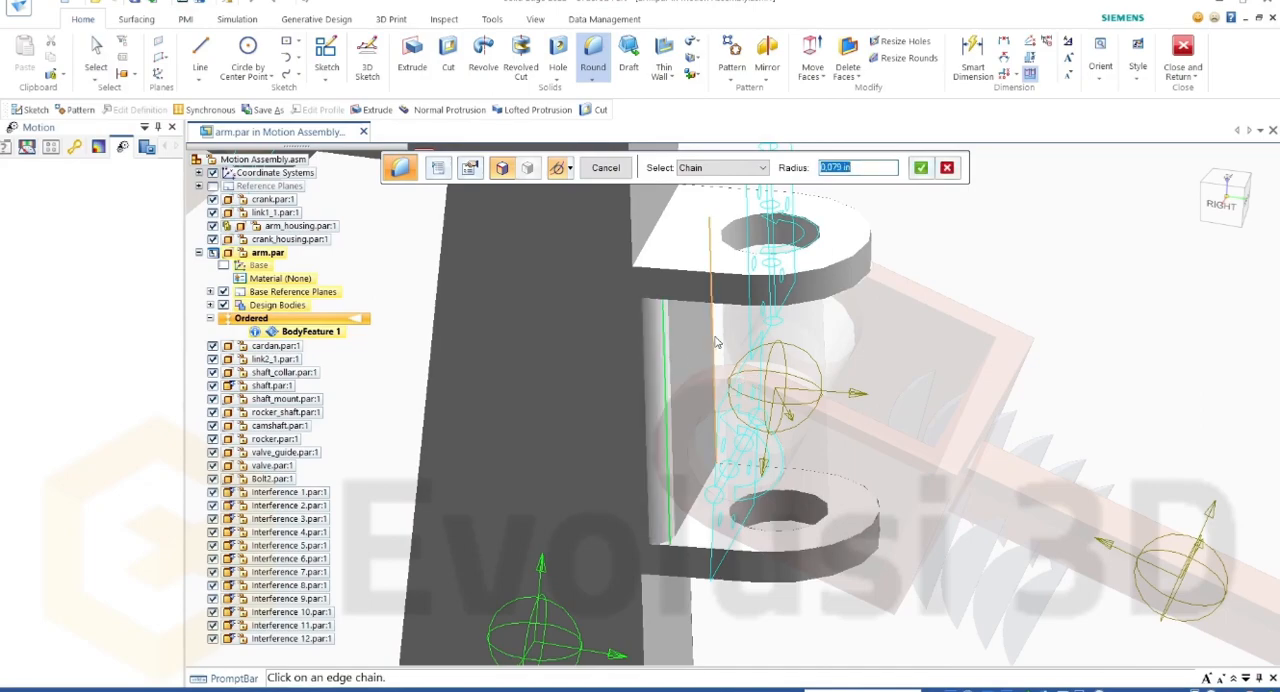
pyautogui.click(713, 343)
pyautogui.click(839, 169)
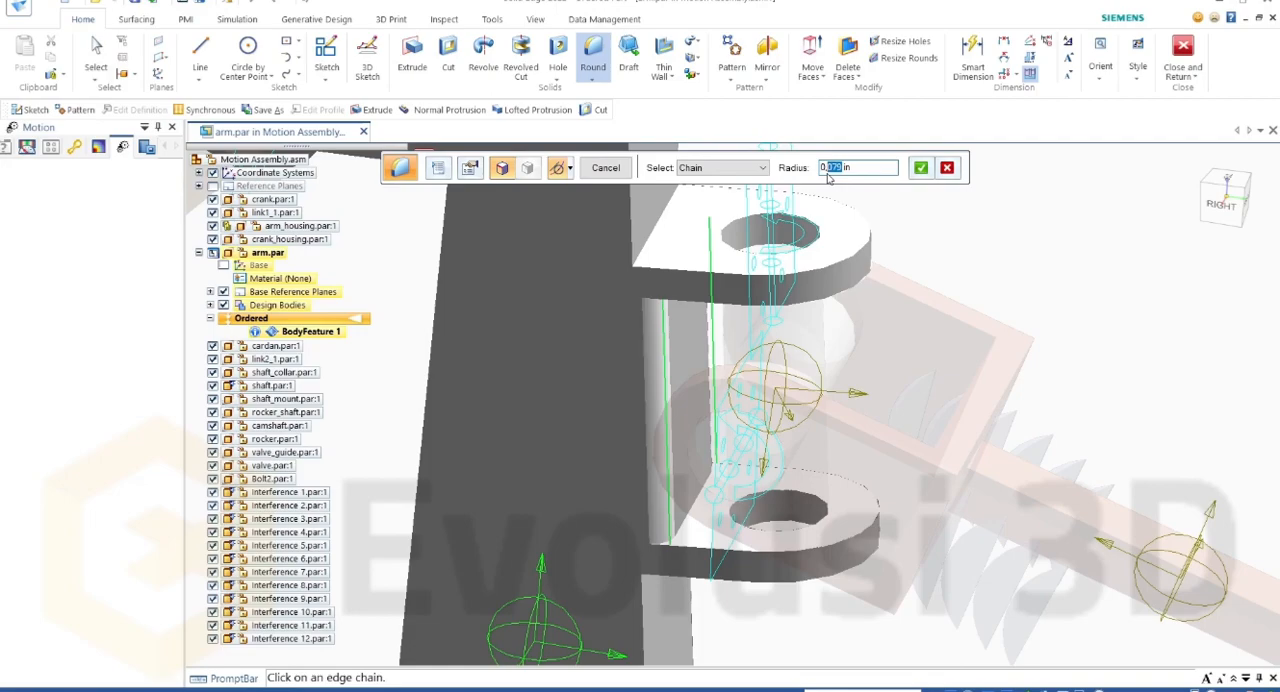
pyautogui.write('5')
pyautogui.click(917, 170)
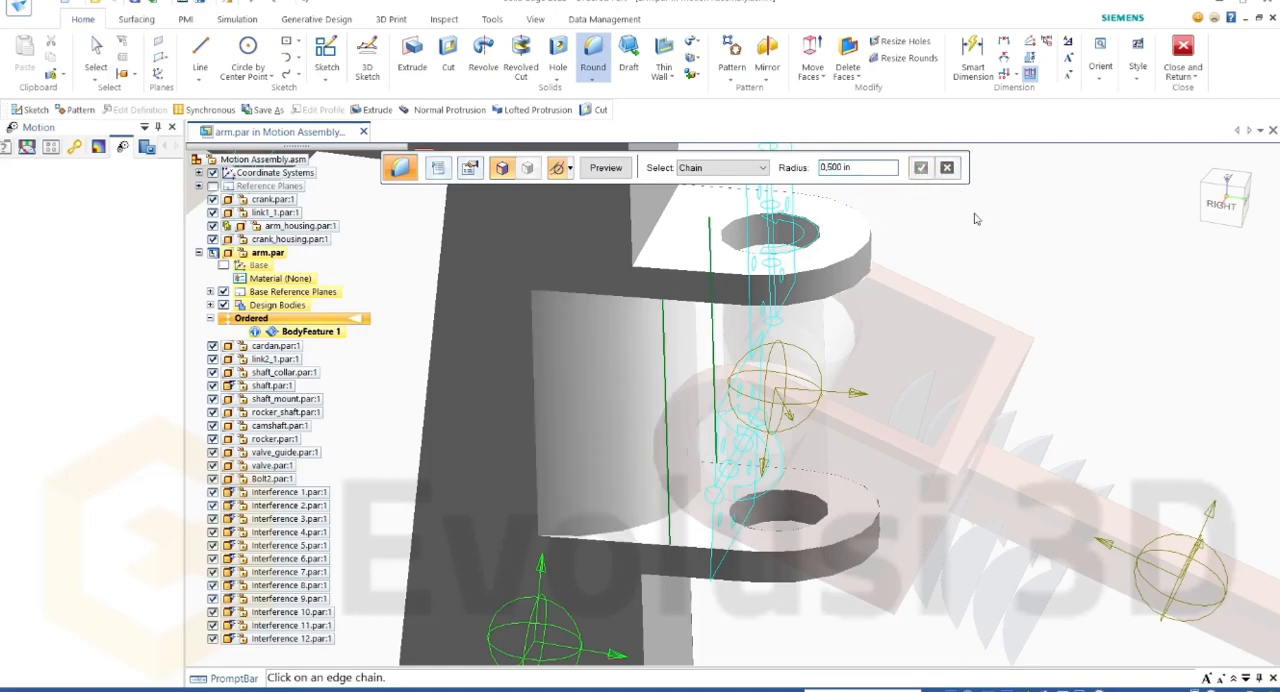
pyautogui.click(1183, 55)
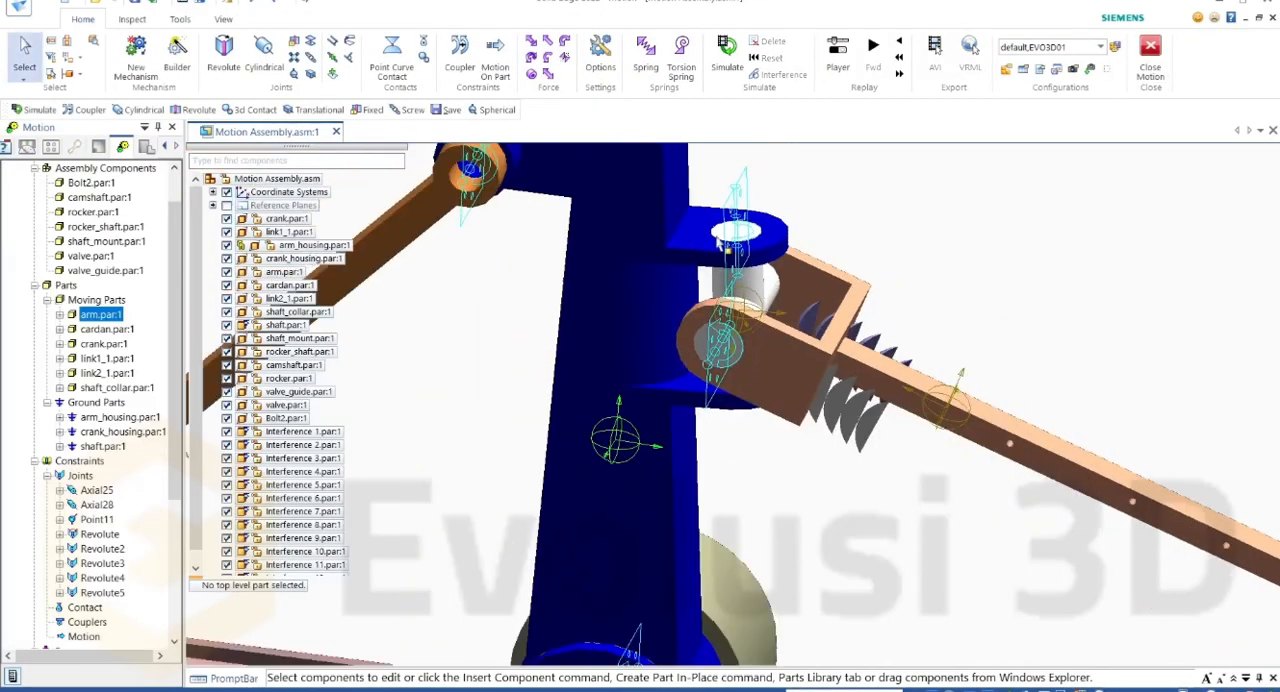
# Step: Try to delete the parts Interference 1 to Interference 11 from the assembly
pyautogui.click(302, 431)
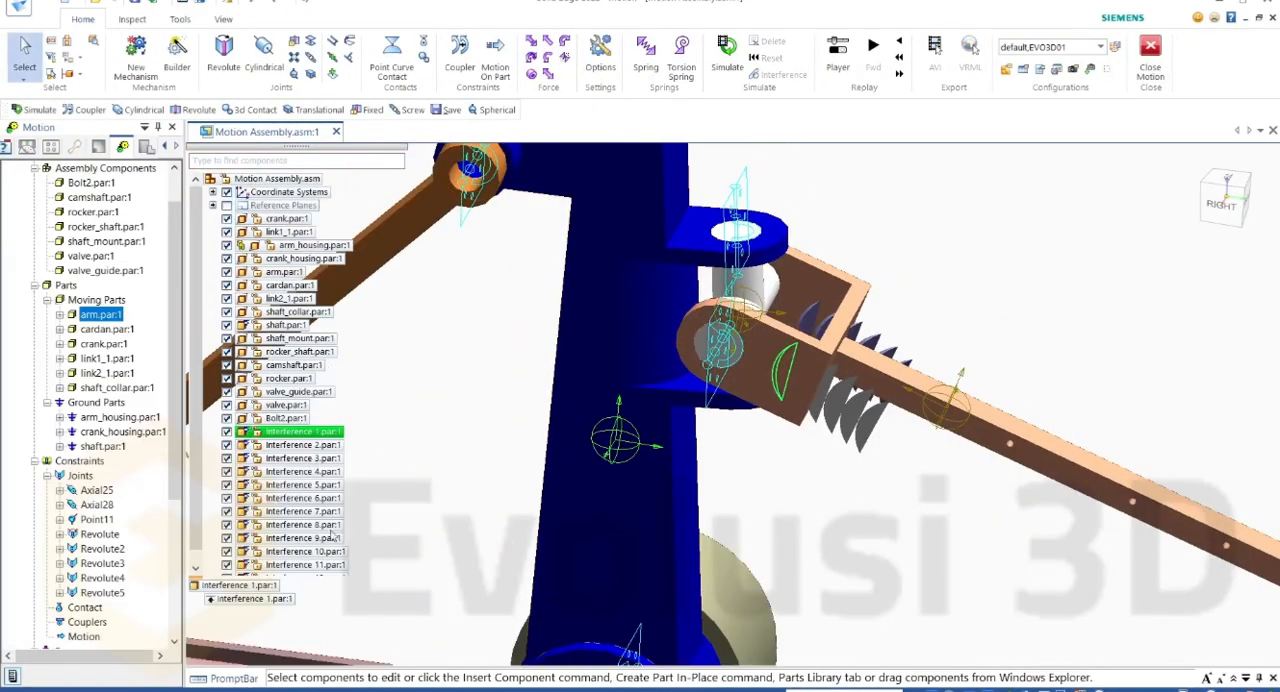
pyautogui.keyDown('shift'); pyautogui.click(305, 565); pyautogui.keyUp('shift')
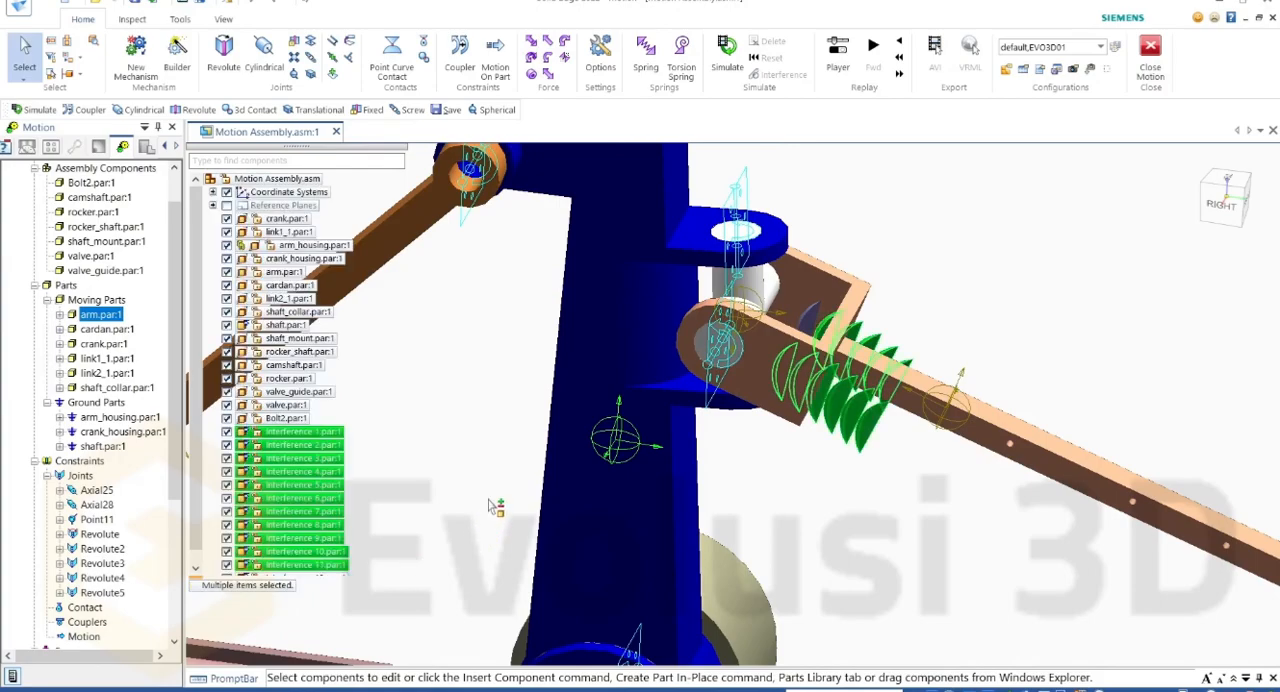
pyautogui.rightClick(318, 459)
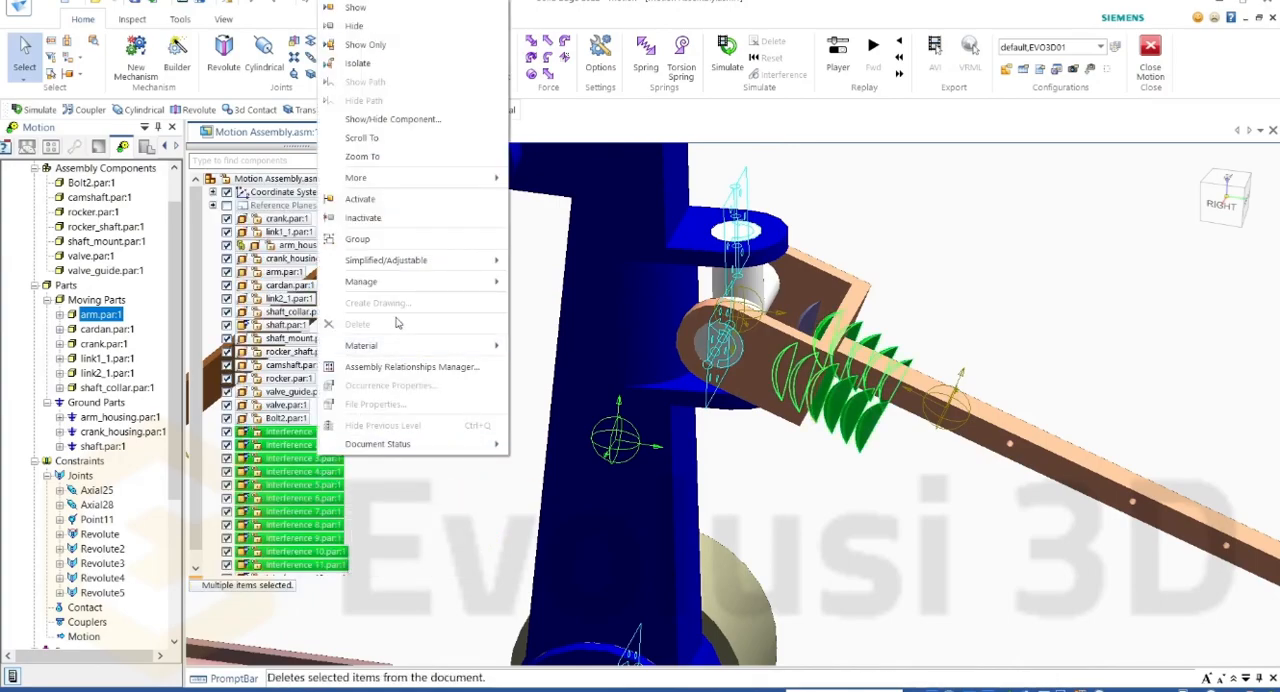
pyautogui.click(411, 509)
pyautogui.scroll(-1, 457, 468)
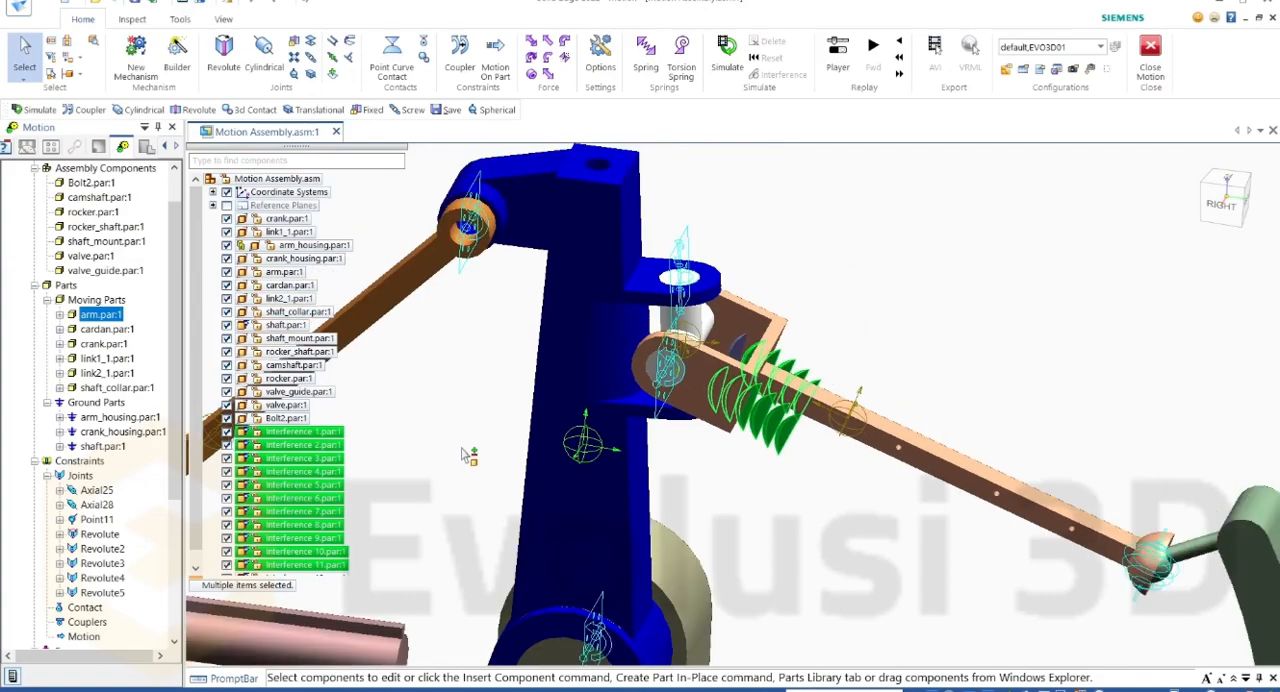
pyautogui.scroll(2, 460, 465)
pyautogui.scroll(-3, 520, 402)
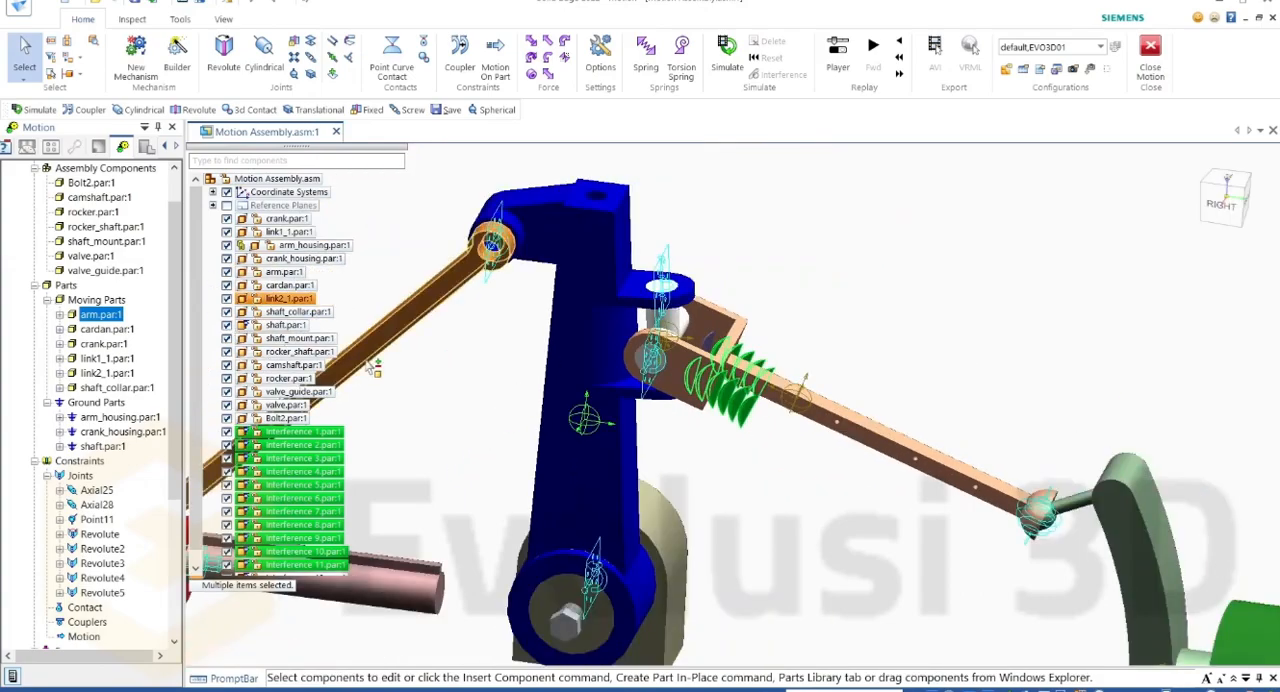
pyautogui.rightClick(318, 459)
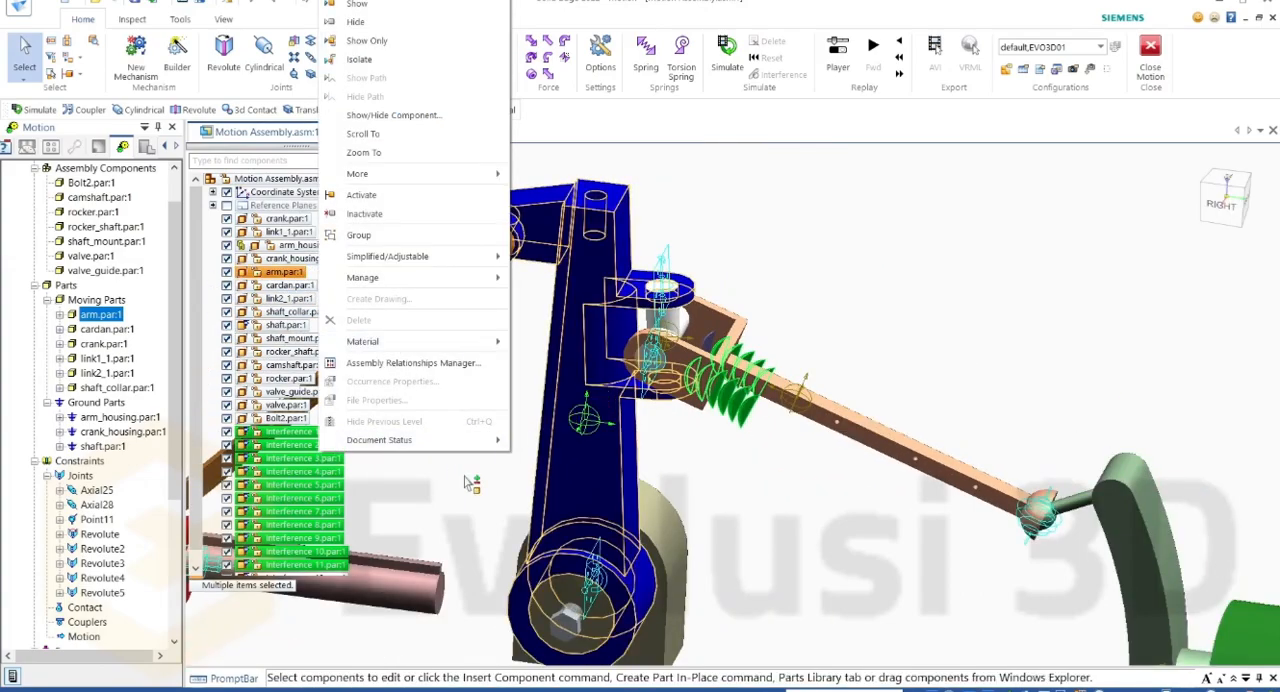
pyautogui.click(506, 459)
pyautogui.click(412, 458)
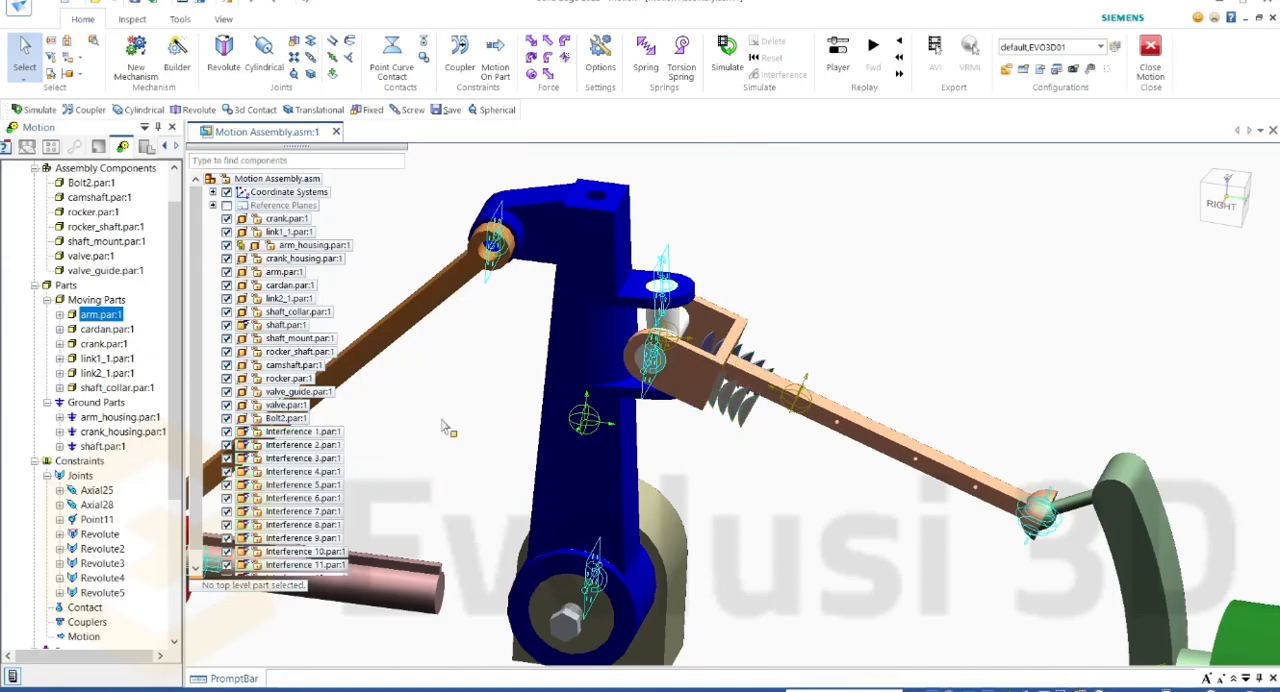
# Step: Simulate the mechanism again and run the interference check on arm.par and link1_1.par over frames 1 to 51
pyautogui.scroll(1, 594, 297)
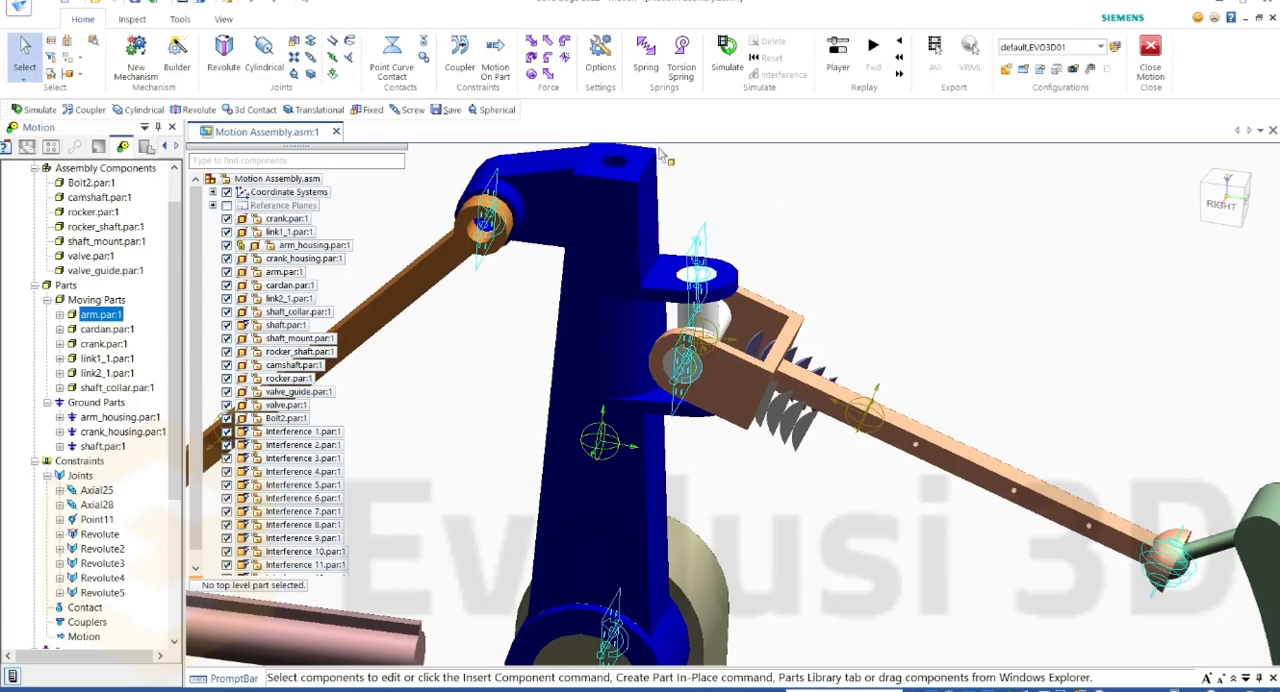
pyautogui.click(727, 52)
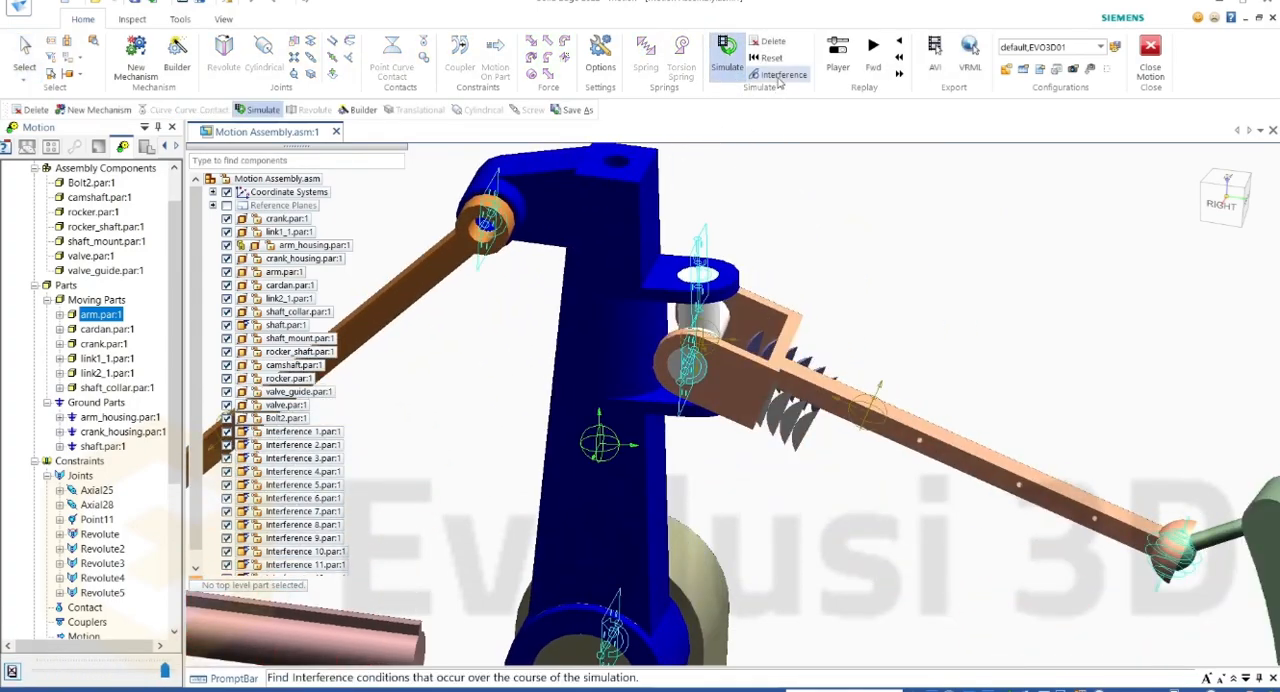
pyautogui.click(780, 75)
pyautogui.moveTo(402, 187); pyautogui.dragTo(517, 234)
pyautogui.click(396, 253)
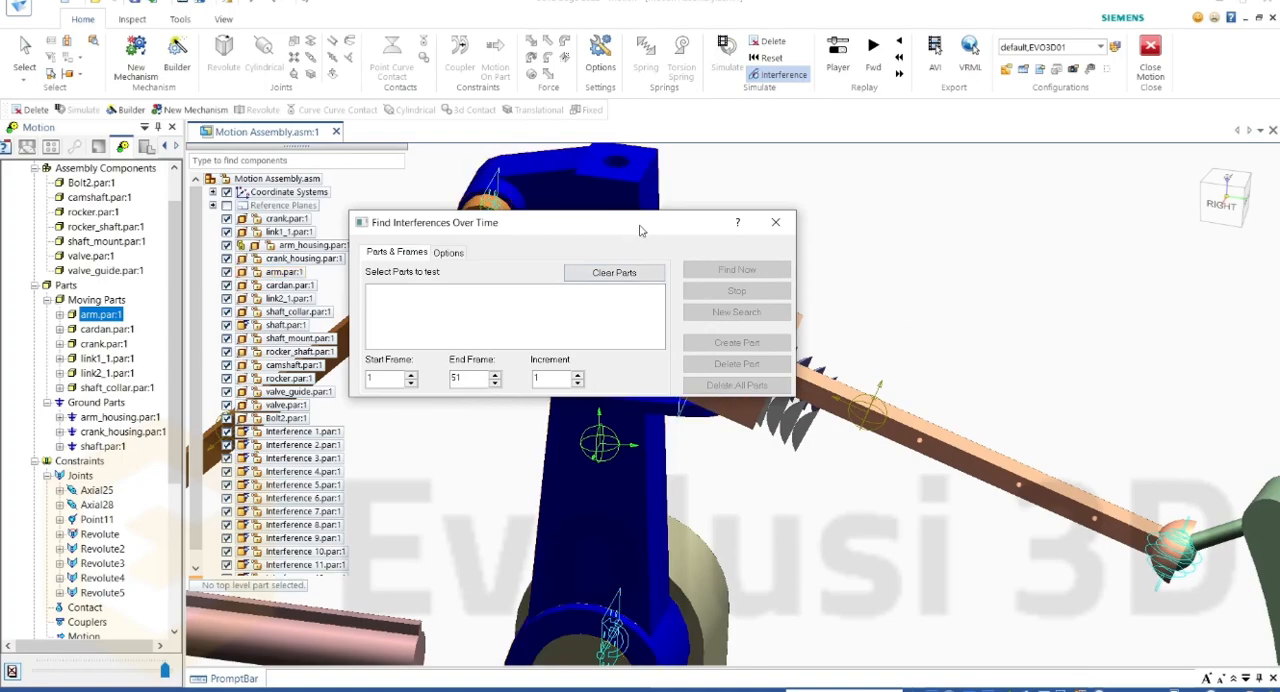
pyautogui.moveTo(638, 230); pyautogui.dragTo(611, 281)
pyautogui.click(609, 194)
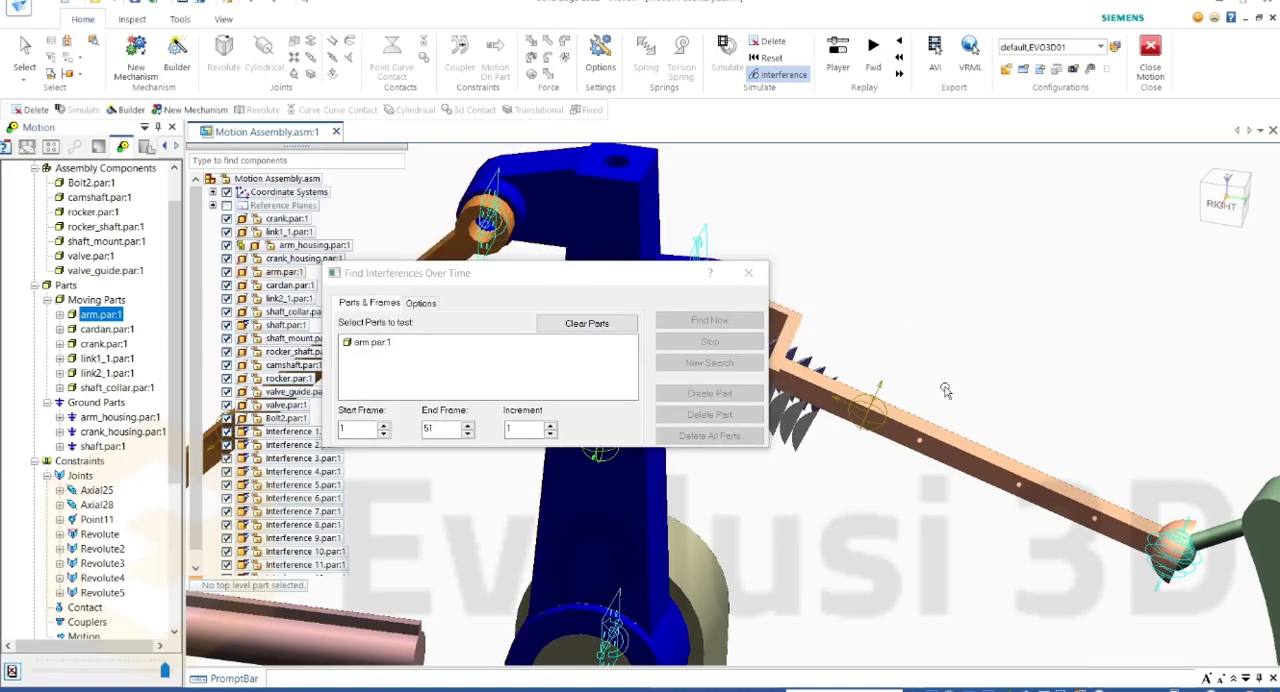
pyautogui.click(900, 433)
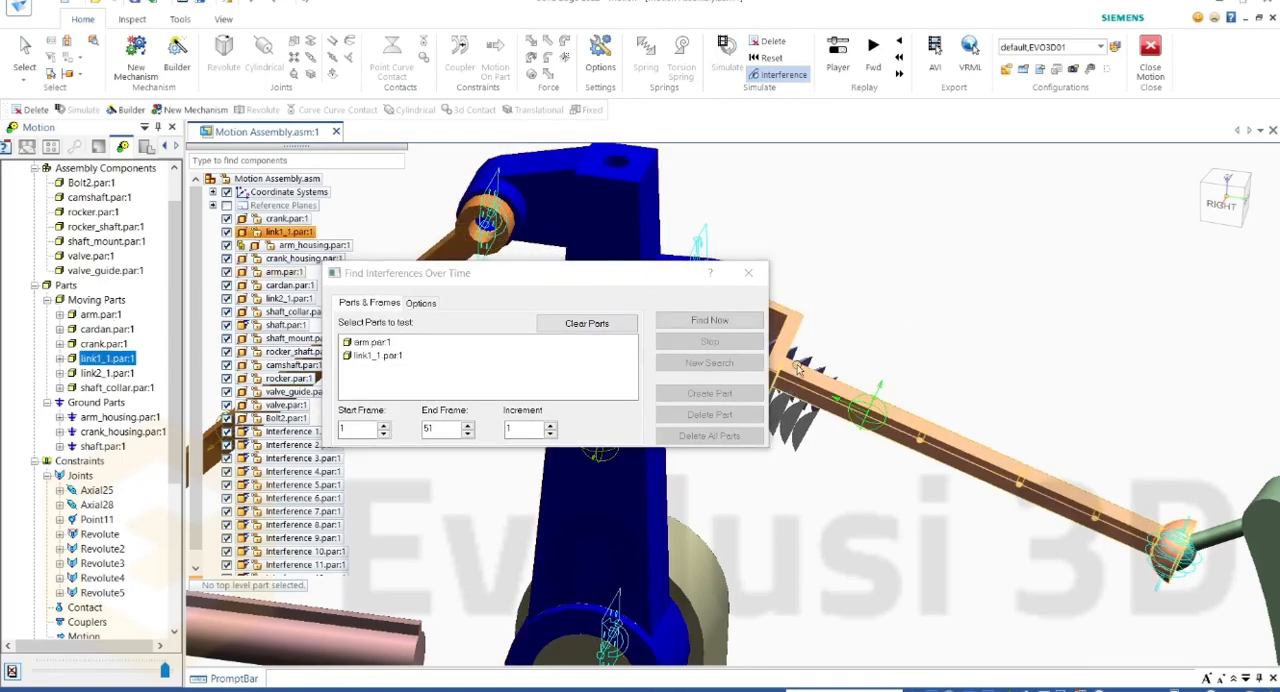
pyautogui.click(698, 324)
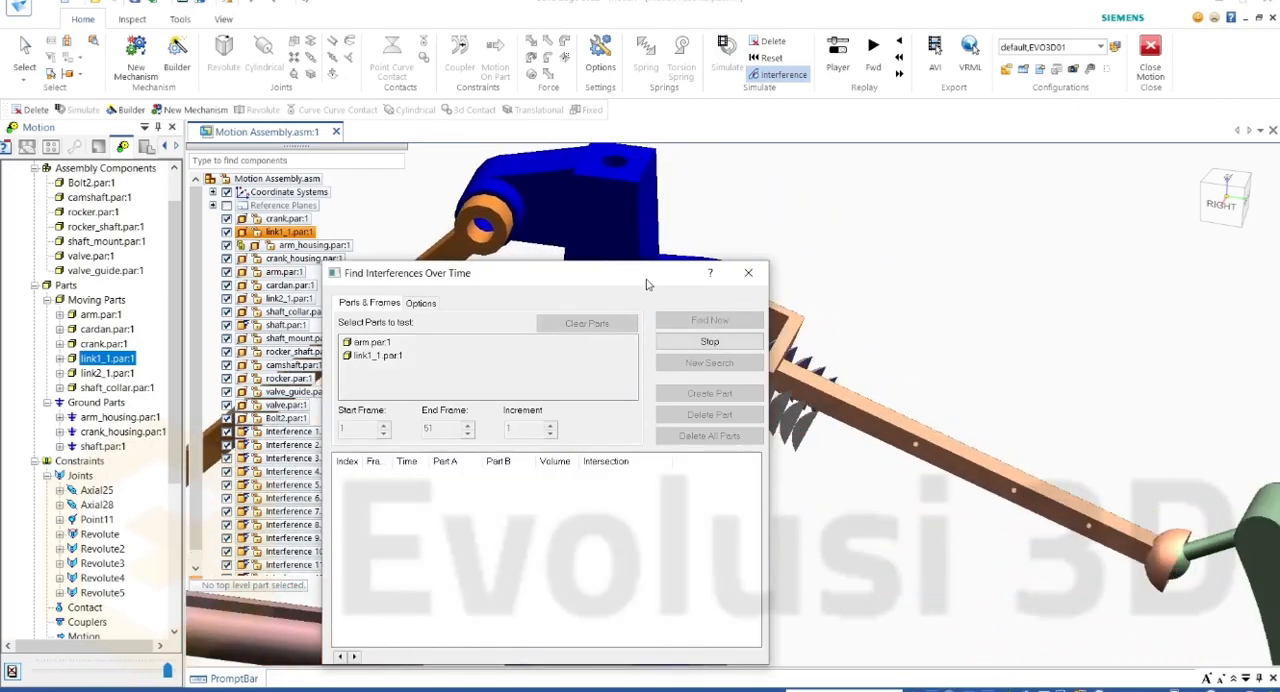
# Step: Check the new interference results against the rounded arm, close the dialog and show the assembly in the right view
pyautogui.moveTo(646, 285); pyautogui.dragTo(1156, 183)
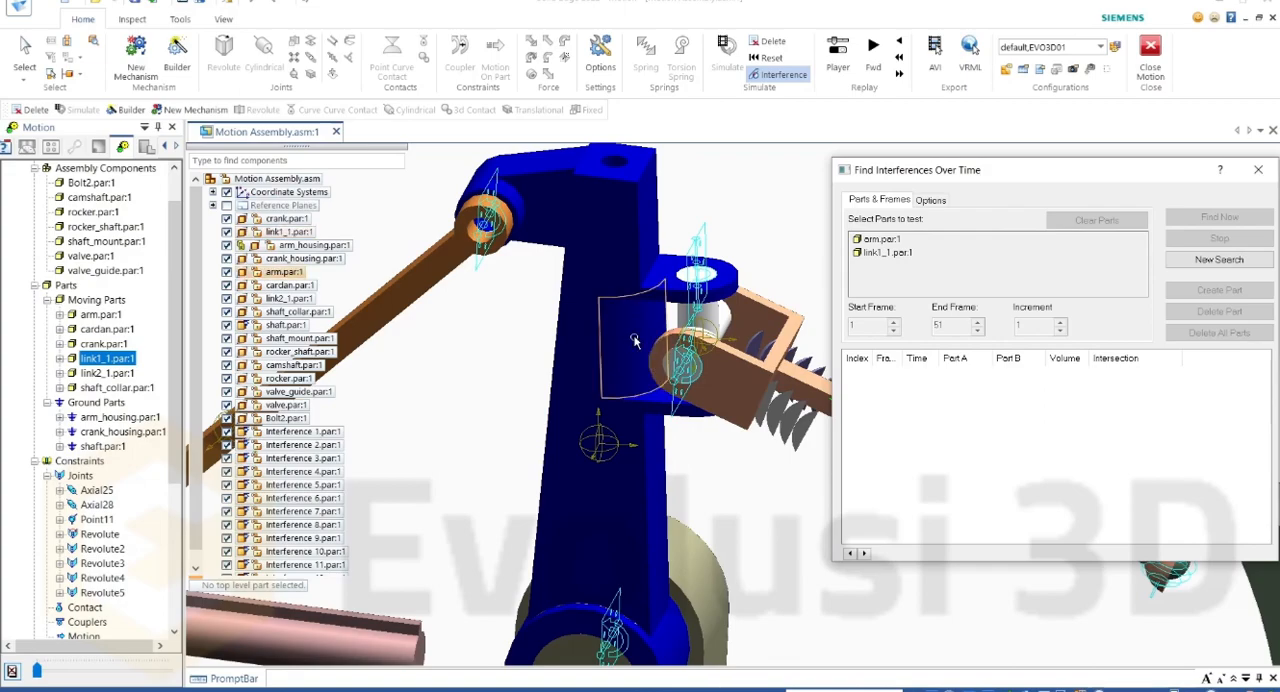
pyautogui.moveTo(963, 183); pyautogui.dragTo(774, 192)
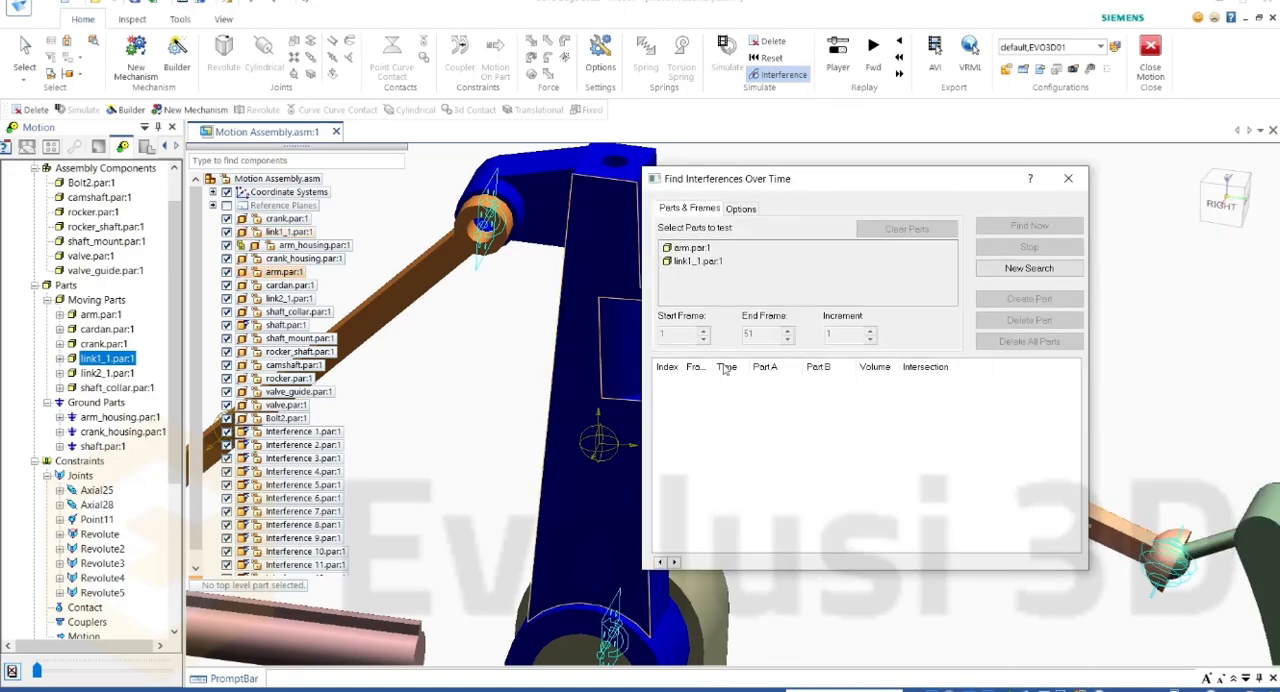
pyautogui.click(1068, 179)
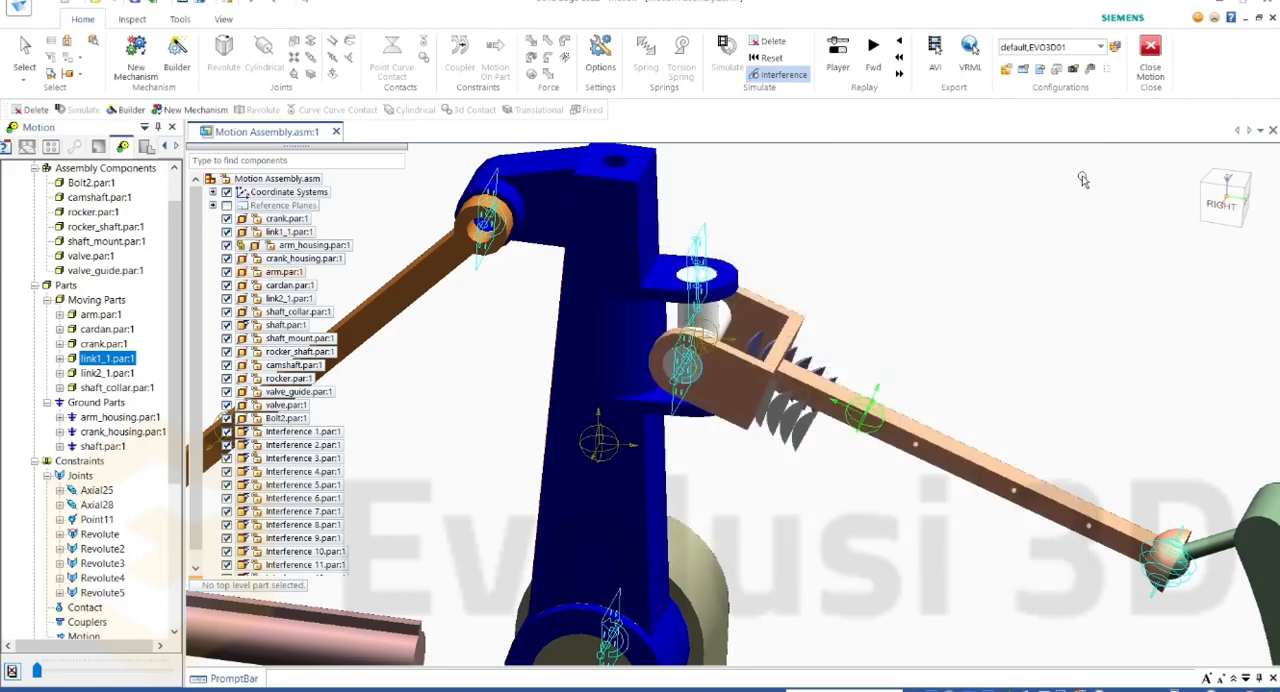
pyautogui.click(1226, 198)
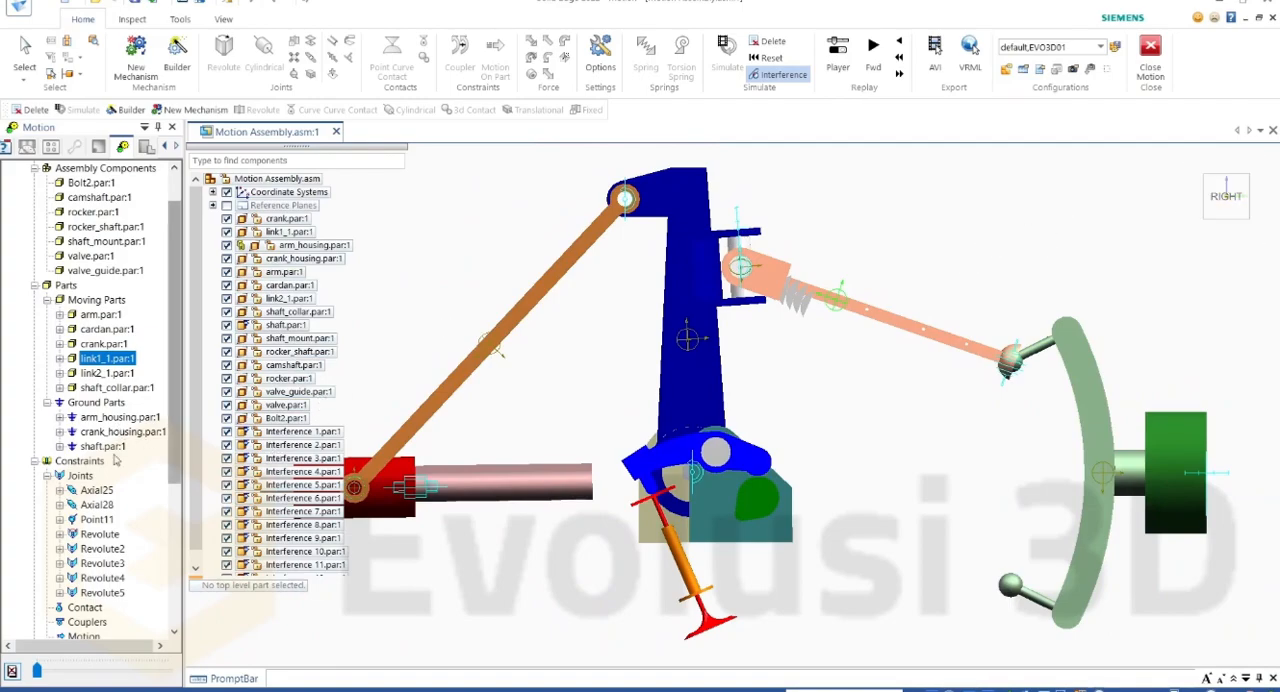
# Step: Start a trace path result with arm.par as the trace point component
pyautogui.scroll(-3, 118, 447)
pyautogui.scroll(-3, 116, 460)
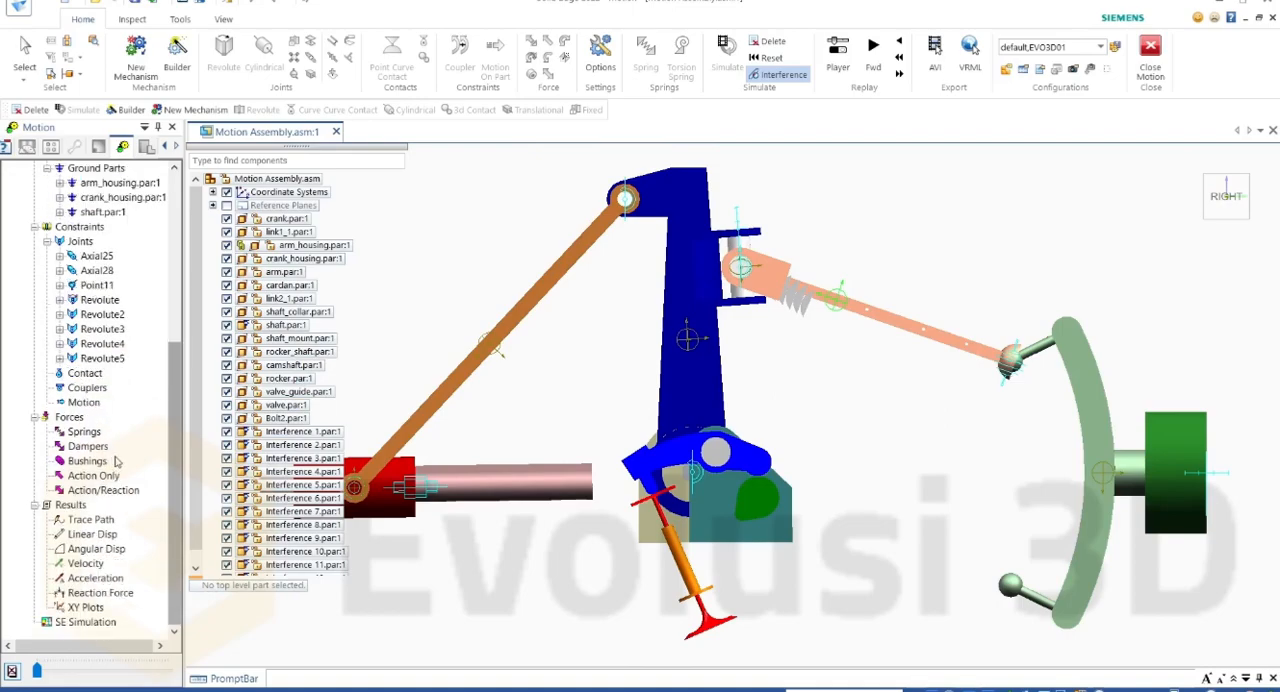
pyautogui.click(72, 505)
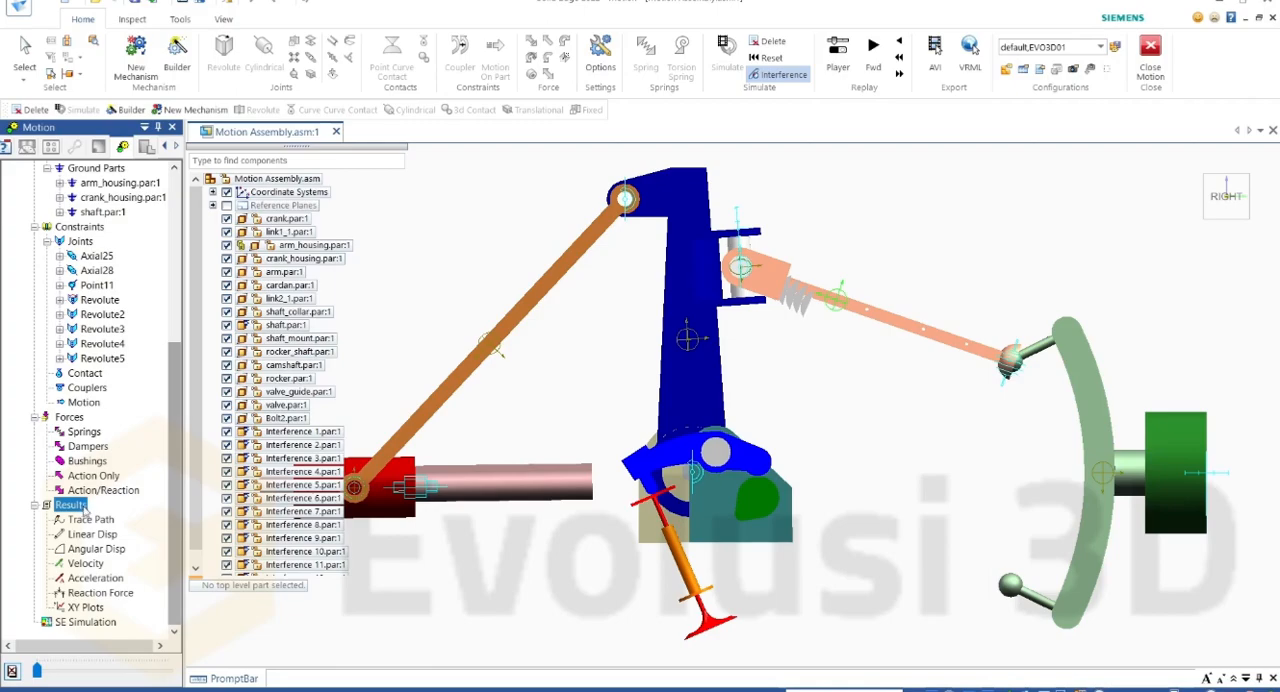
pyautogui.click(91, 519)
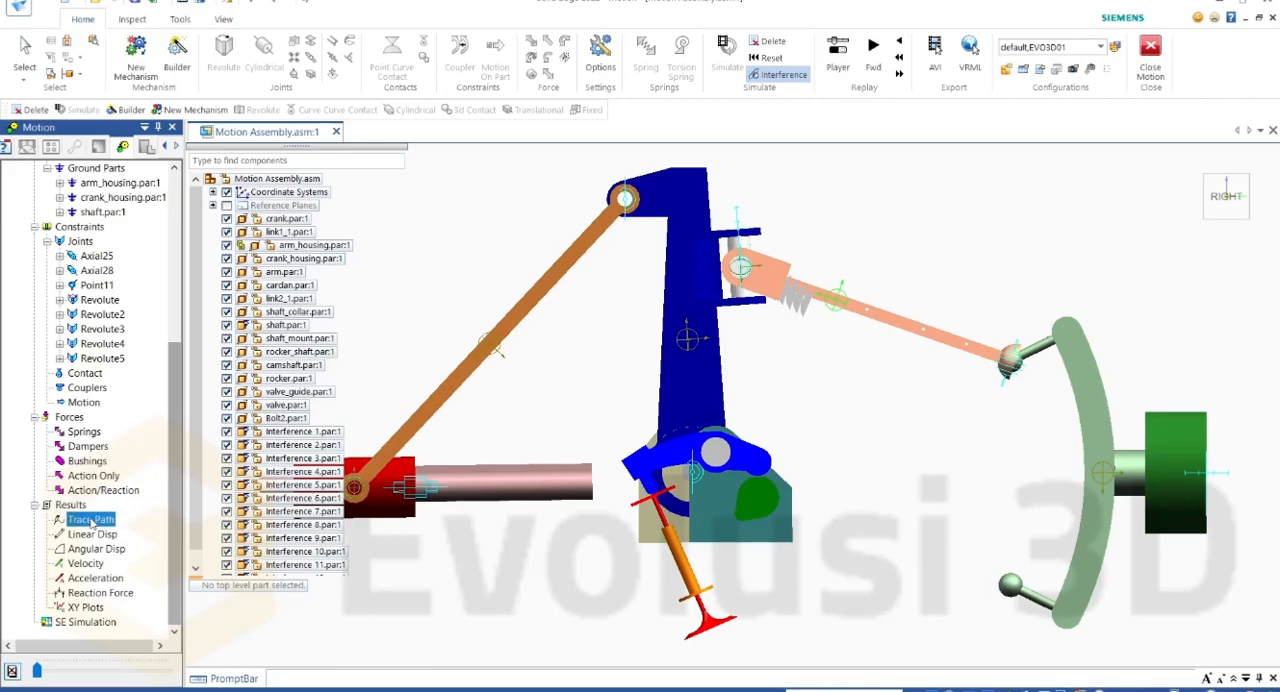
pyautogui.doubleClick(91, 519)
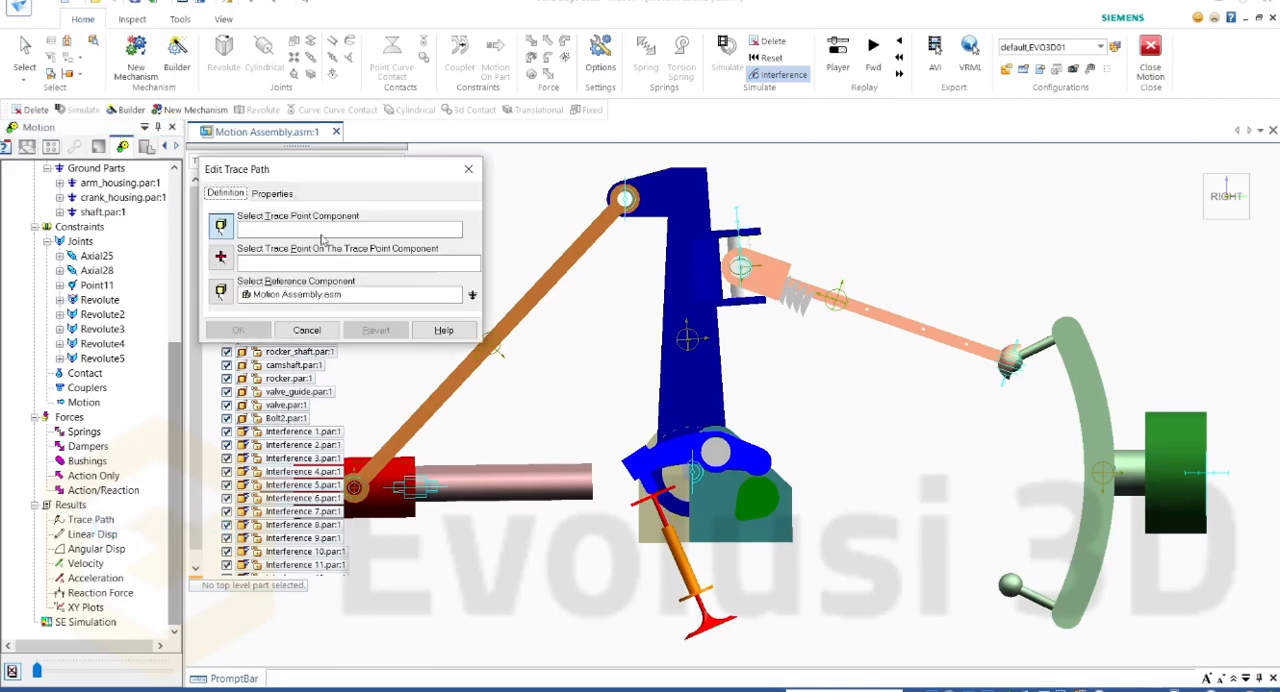
pyautogui.scroll(3, 690, 162)
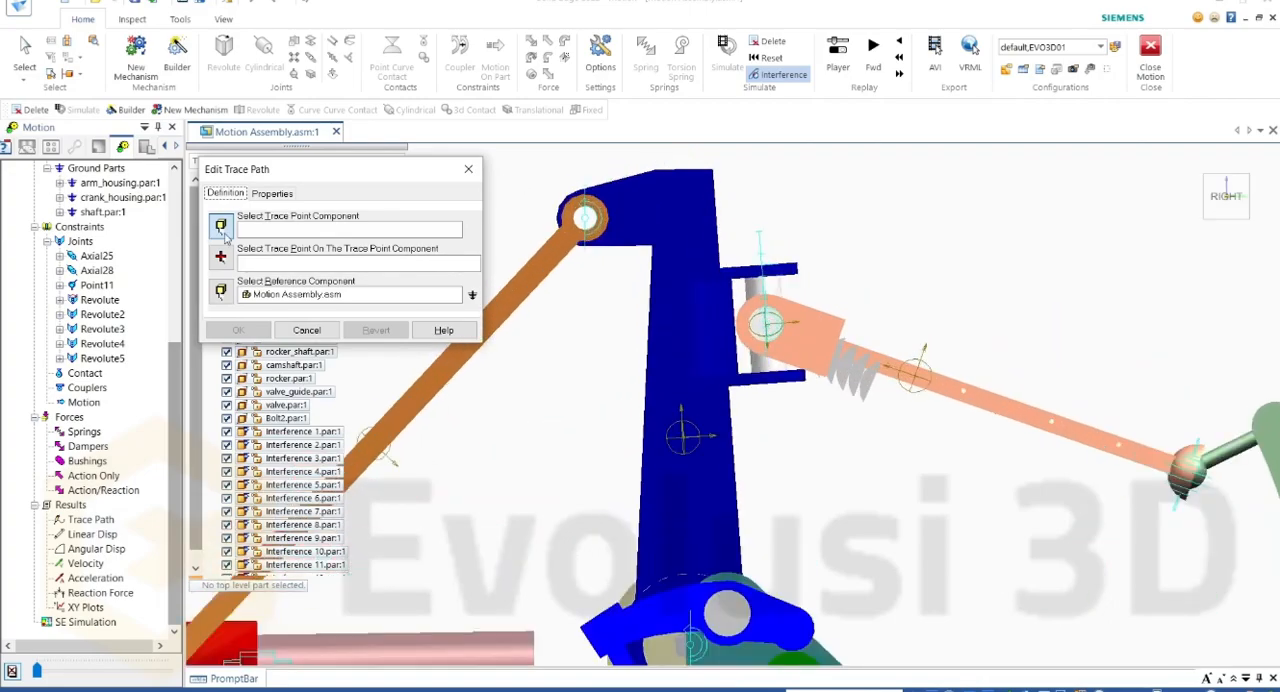
pyautogui.click(628, 206)
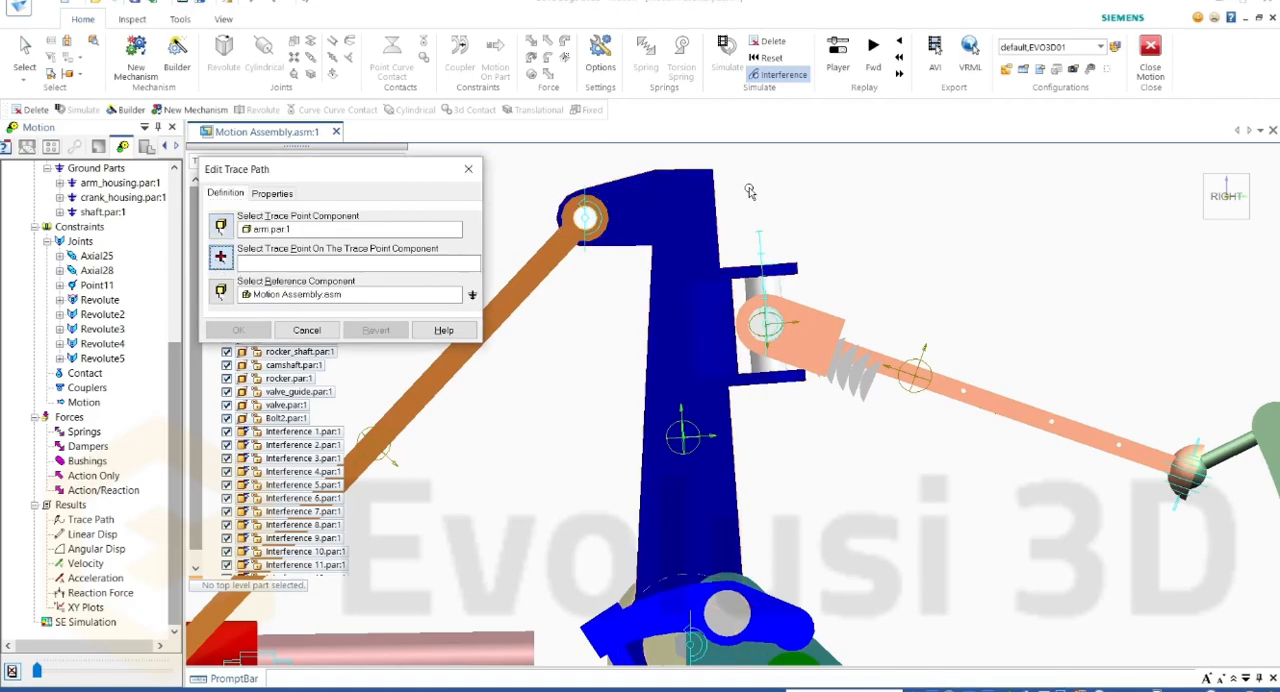
# Step: Pick the vertical edge at the arm's upper end as the trace point, relative to Motion Assembly.asm, and confirm the trace path
pyautogui.moveTo(728, 163); pyautogui.dragTo(674, 198, button='middle')
pyautogui.scroll(-5, 817, 240)
pyautogui.scroll(9, 829, 160)
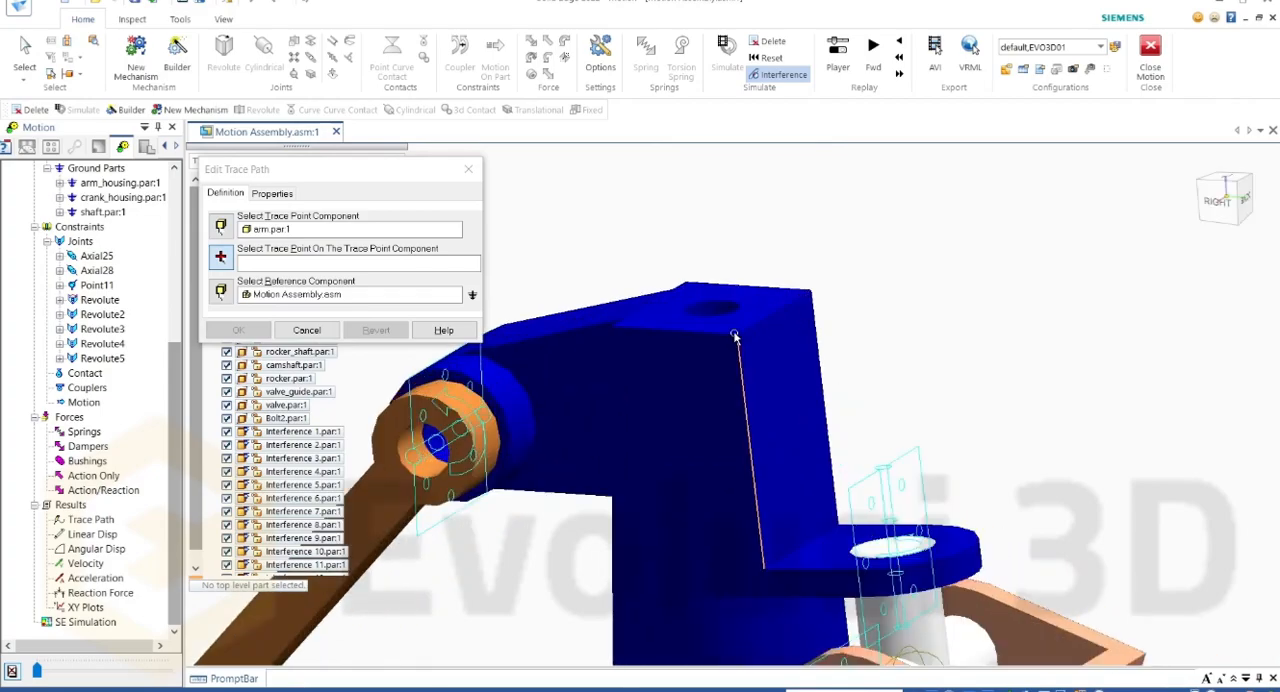
pyautogui.click(736, 338)
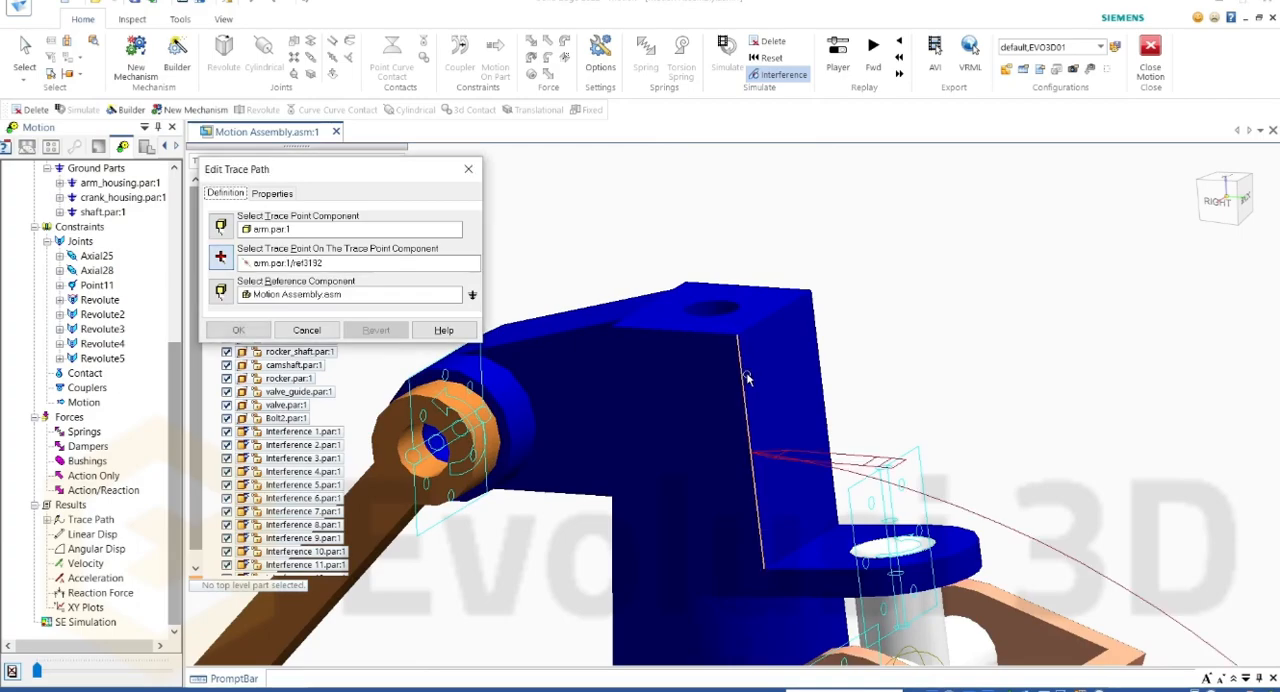
pyautogui.scroll(-5, 733, 310)
pyautogui.scroll(3, 731, 304)
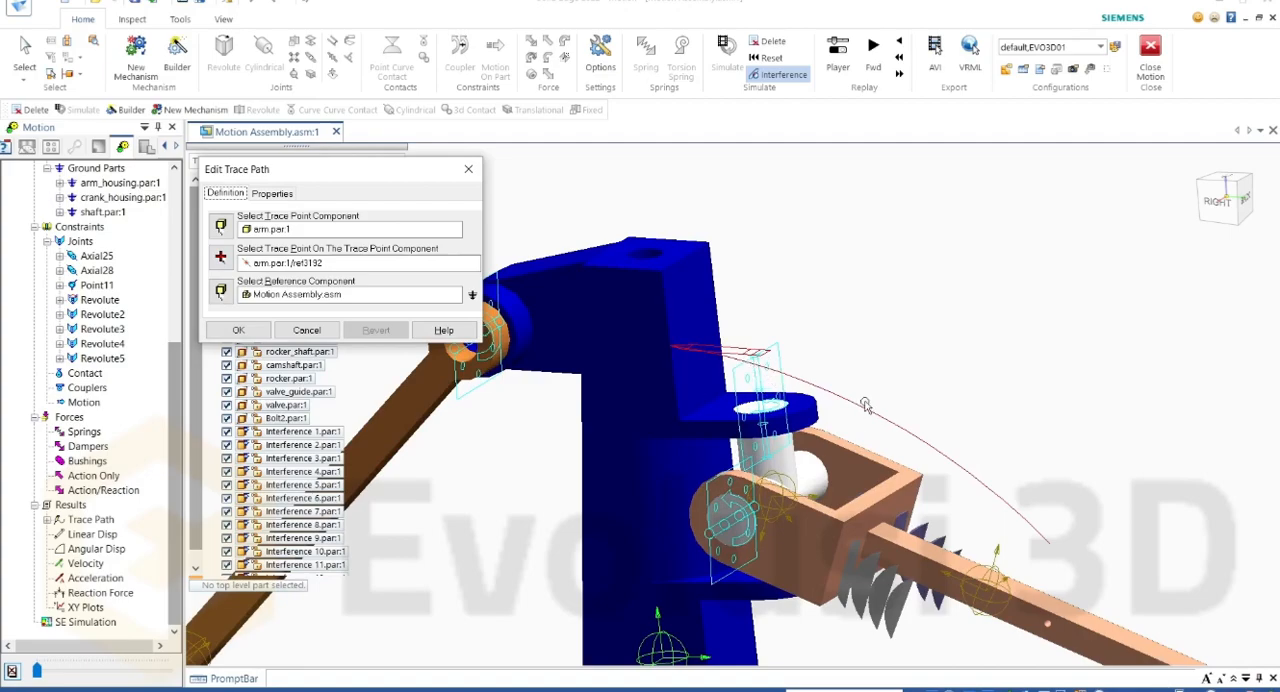
pyautogui.click(238, 330)
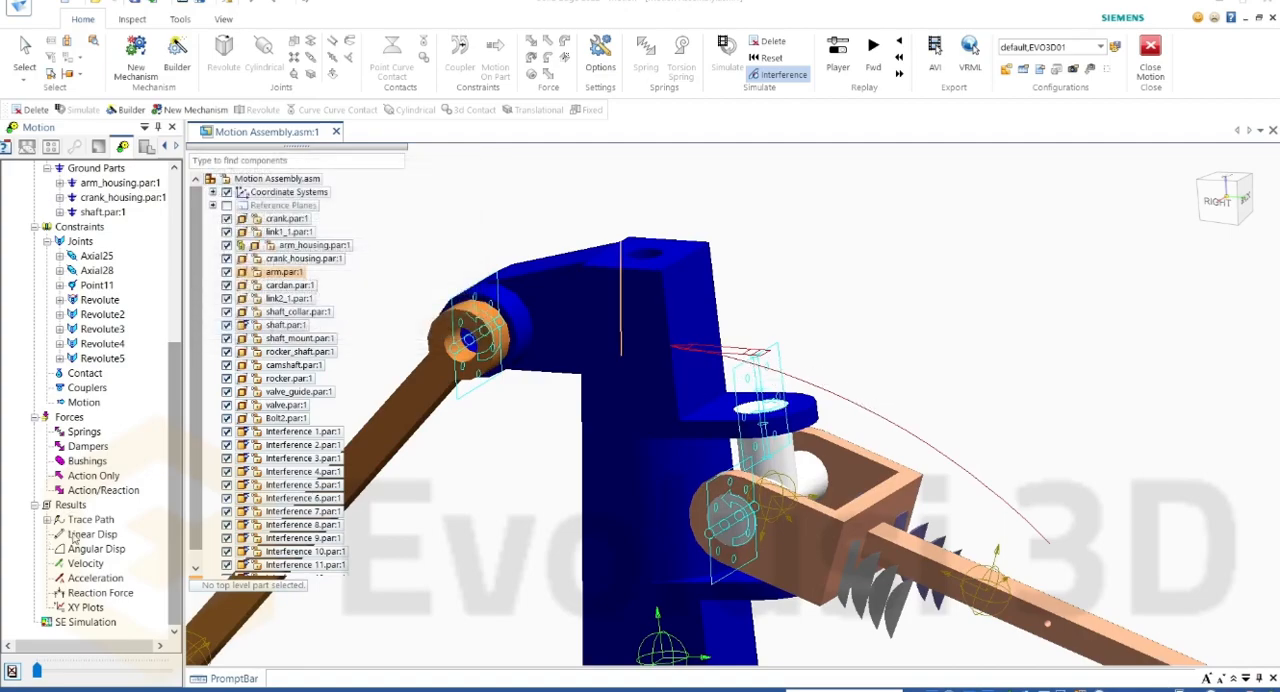
# Step: Create a linear displacement between the end face edge of shaft_collar.par and the key's end on shaft.par
pyautogui.click(84, 536)
pyautogui.doubleClick(104, 537)
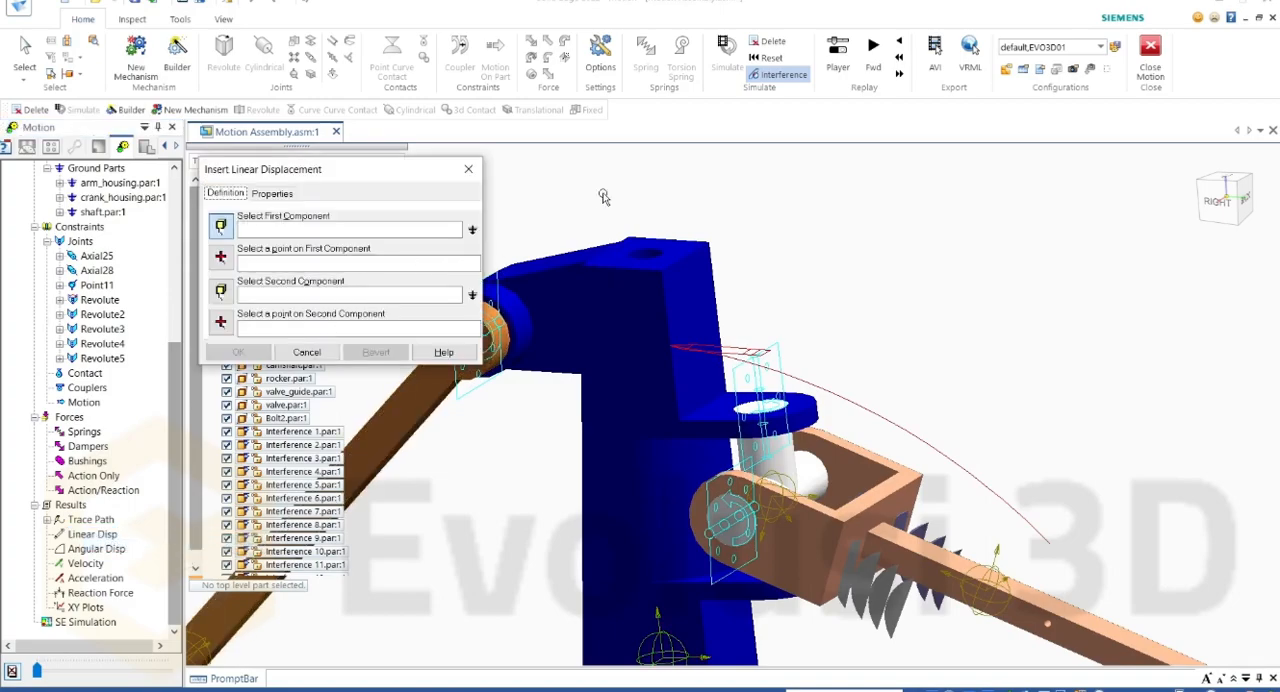
pyautogui.scroll(-6, 545, 244)
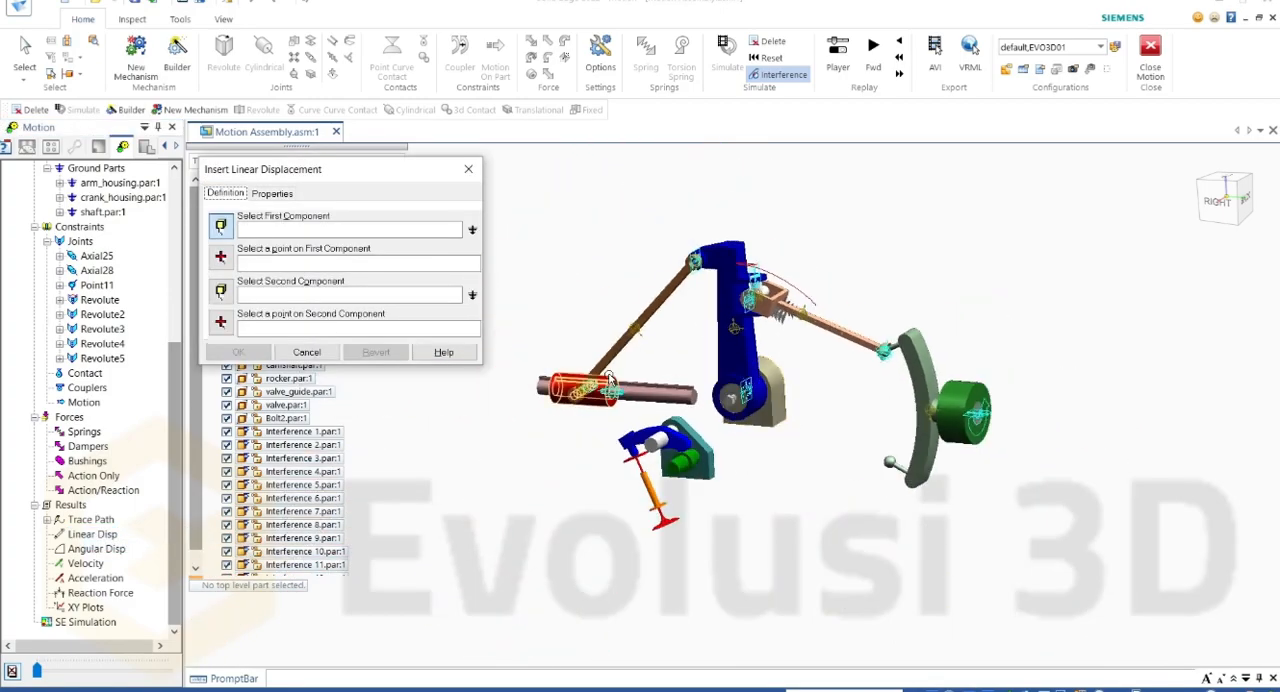
pyautogui.scroll(5, 630, 390)
pyautogui.click(659, 457)
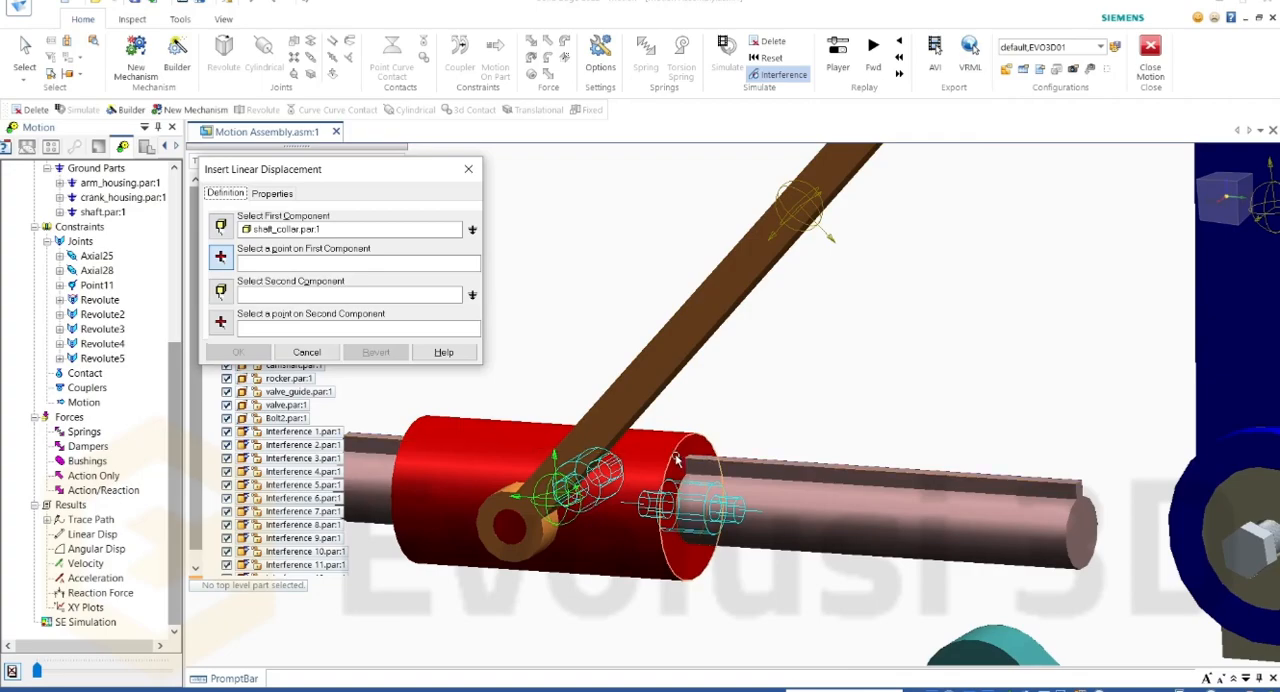
pyautogui.click(680, 459)
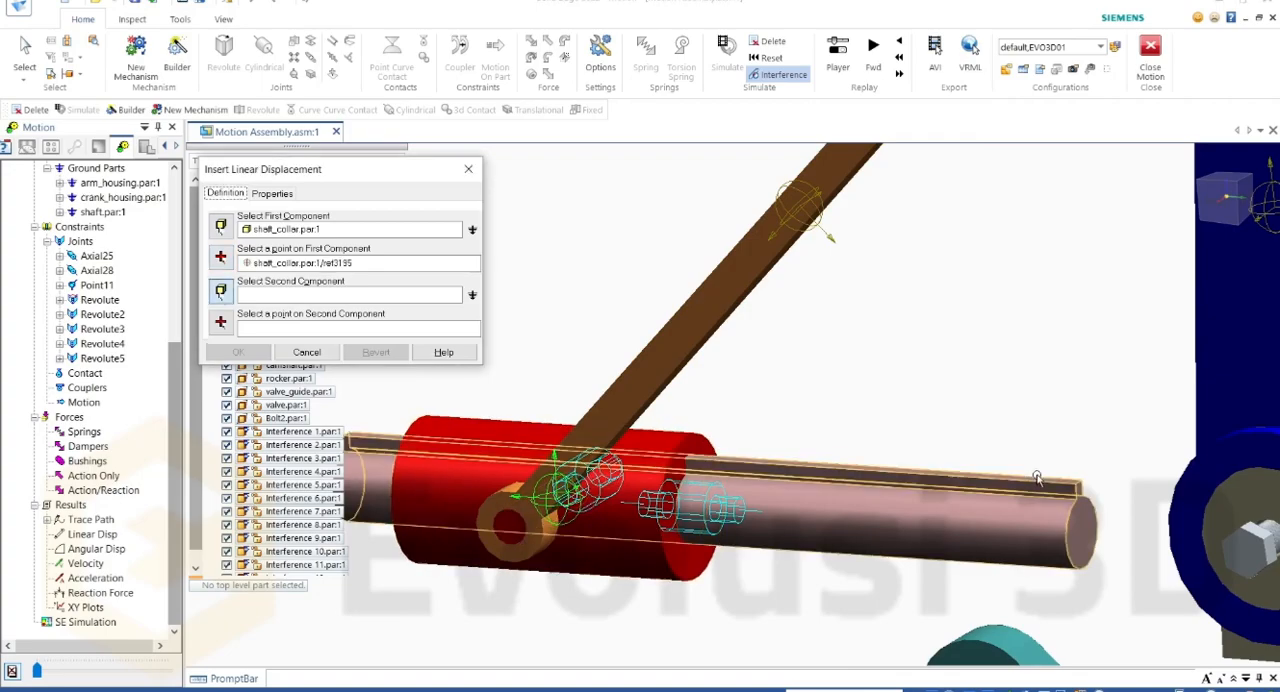
pyautogui.click(1047, 505)
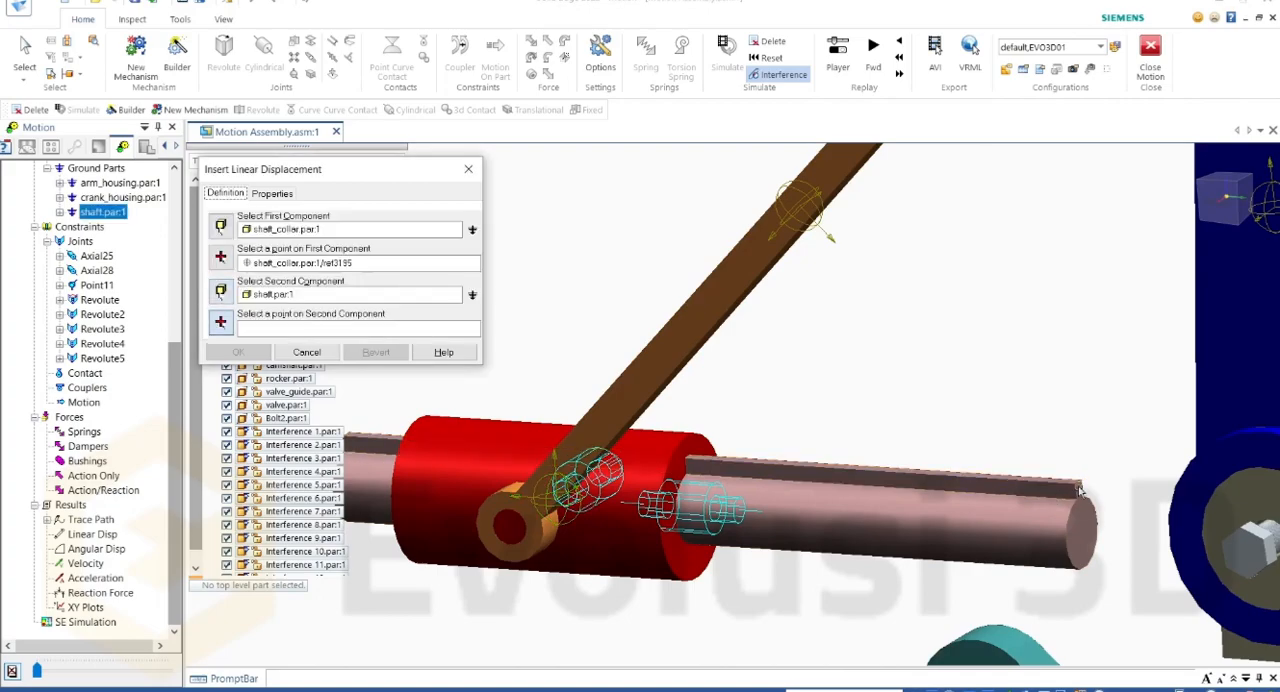
pyautogui.click(1073, 486)
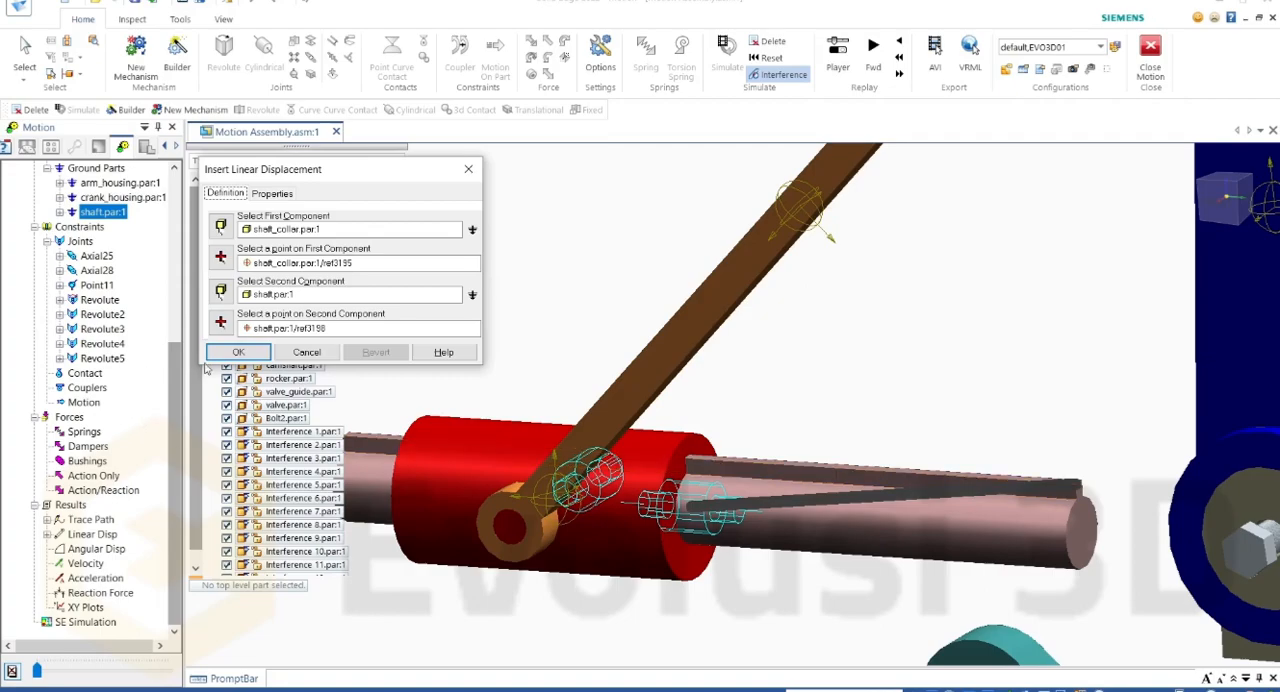
pyautogui.click(240, 352)
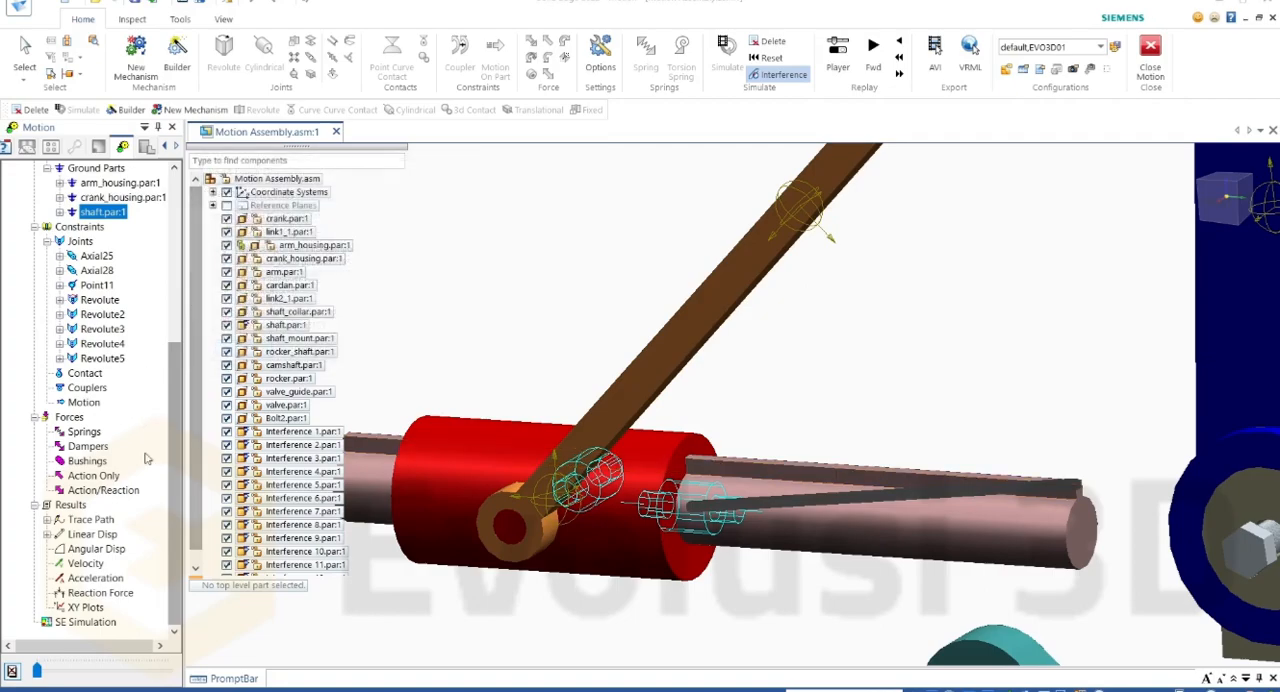
# Step: Plot the magnitude of the collar-to-shaft linear displacement and move the graph beside the collar
pyautogui.click(48, 535)
pyautogui.rightClick(100, 550)
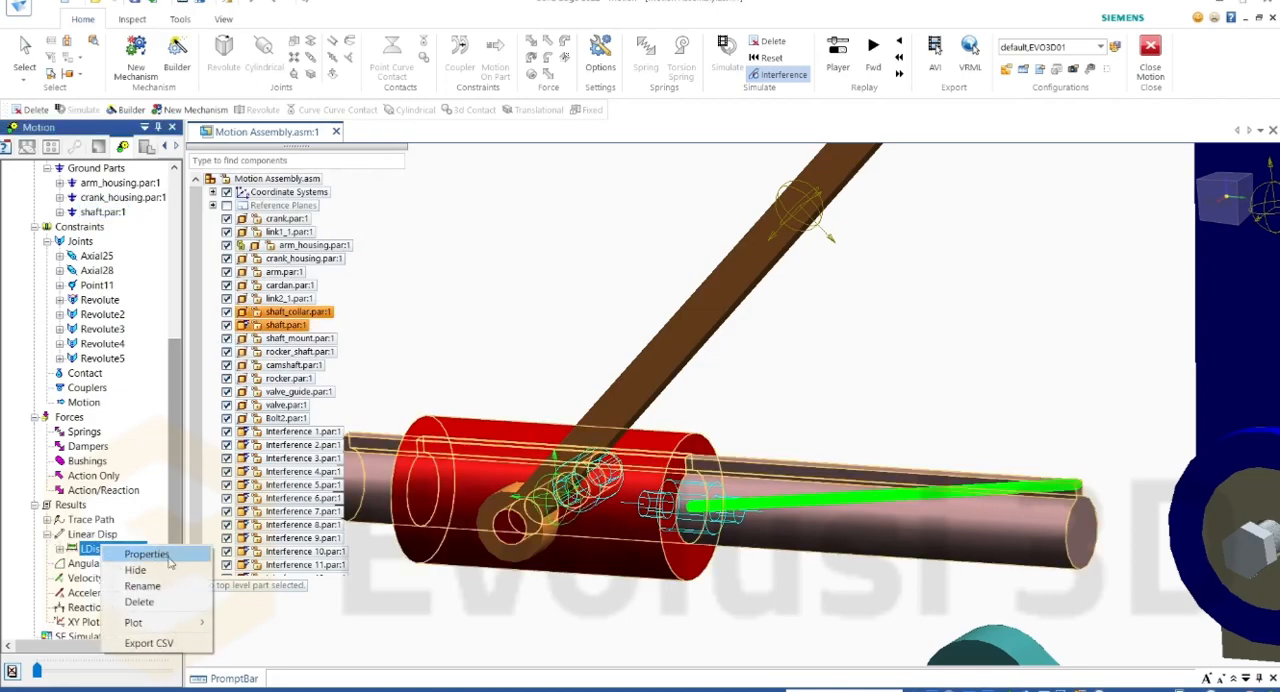
pyautogui.moveTo(195, 622)
pyautogui.click(262, 670)
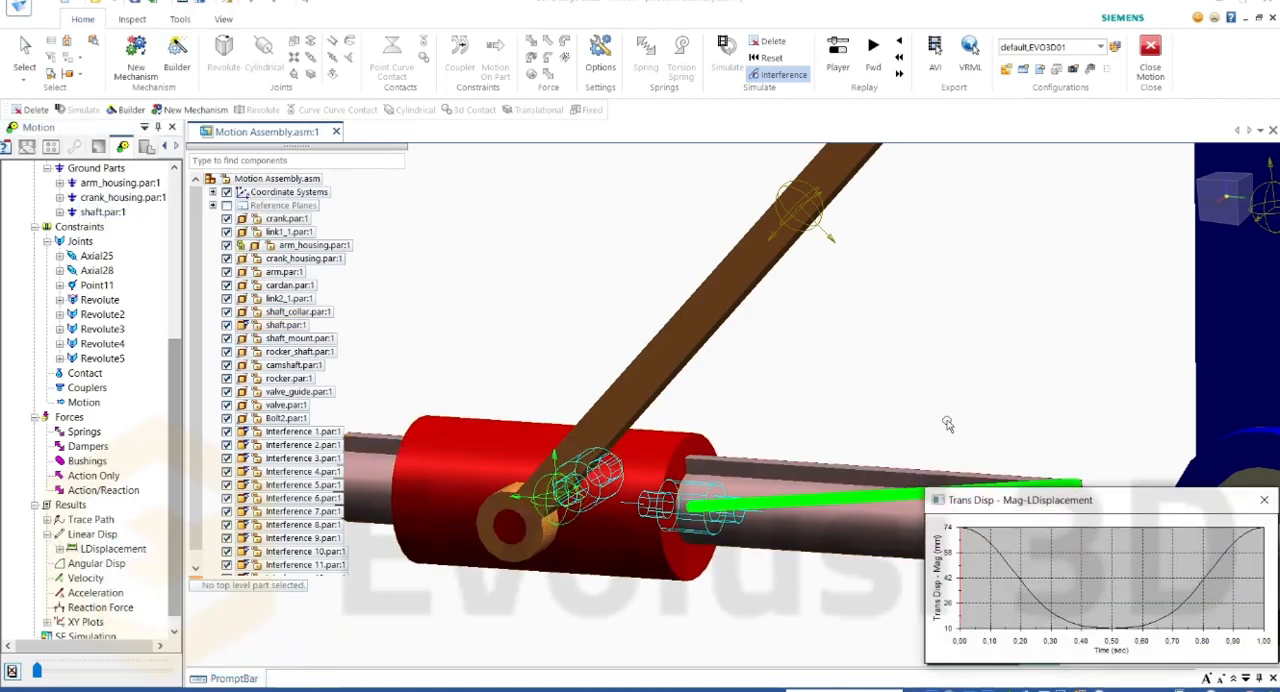
pyautogui.moveTo(1048, 512); pyautogui.dragTo(832, 392)
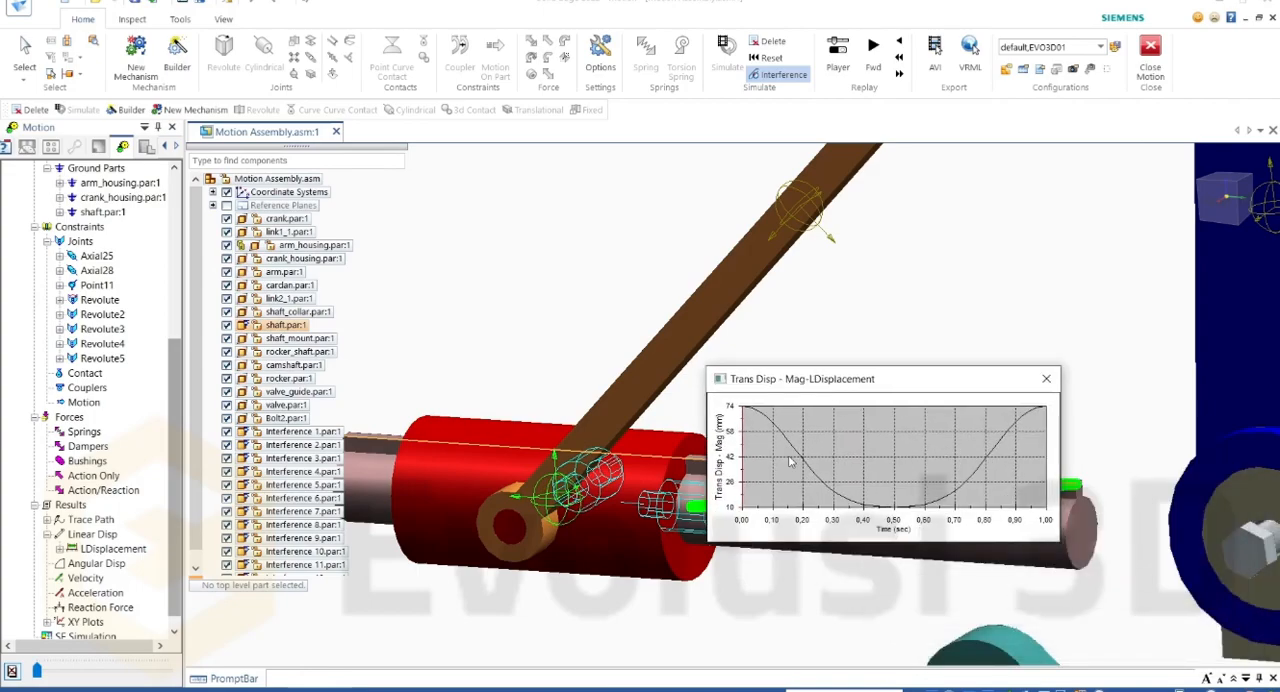
# Step: Scrub the mechanism through the displacement graph, close the graph and return the motion to its first frame
pyautogui.moveTo(775, 467); pyautogui.dragTo(911, 468)
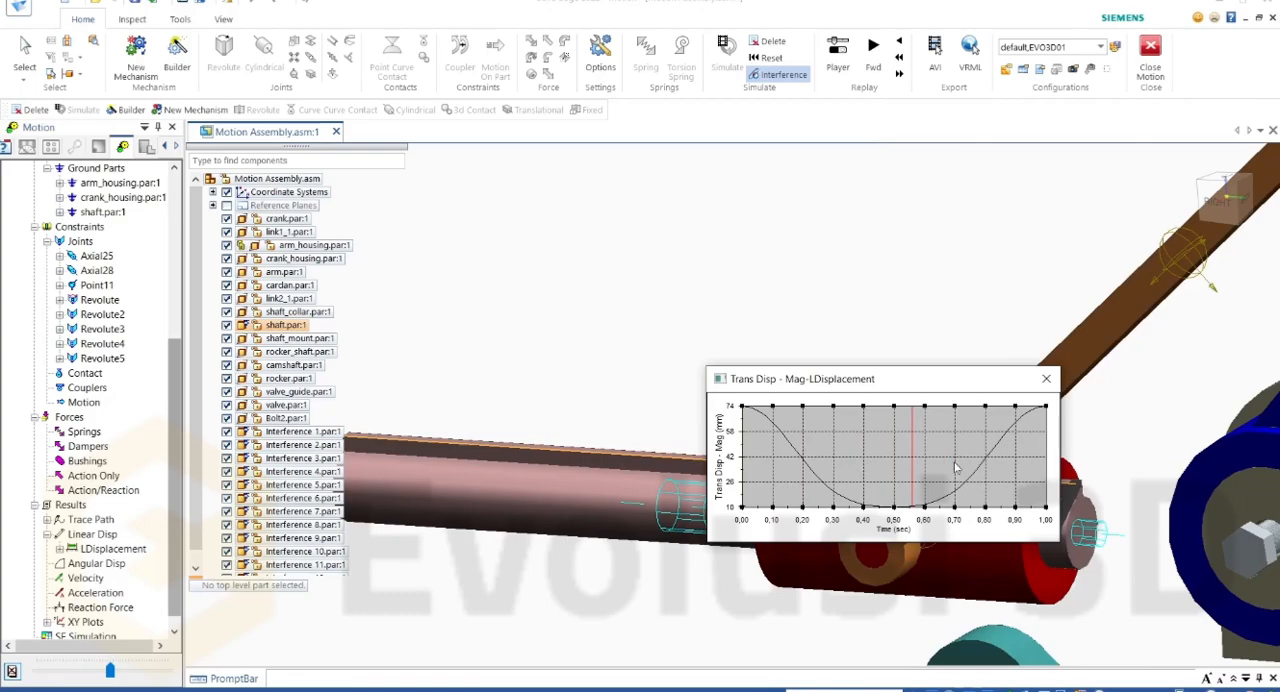
pyautogui.click(937, 451)
pyautogui.click(1046, 378)
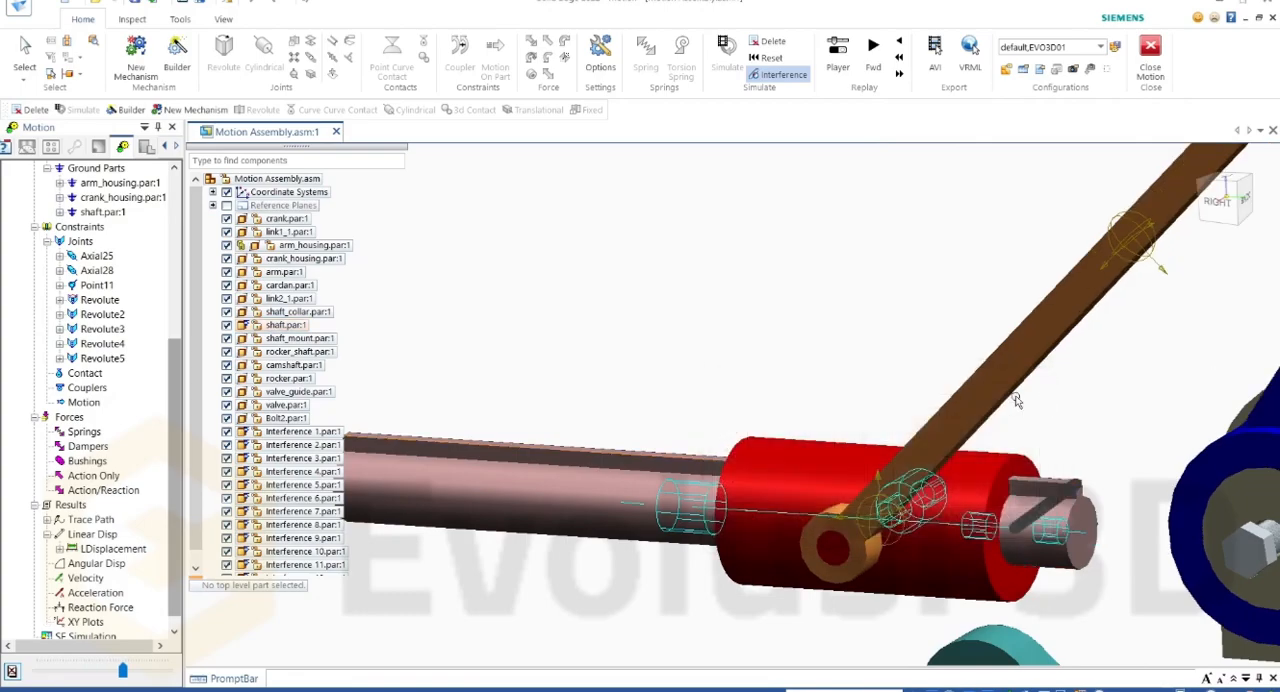
pyautogui.moveTo(123, 671); pyautogui.dragTo(34, 672)
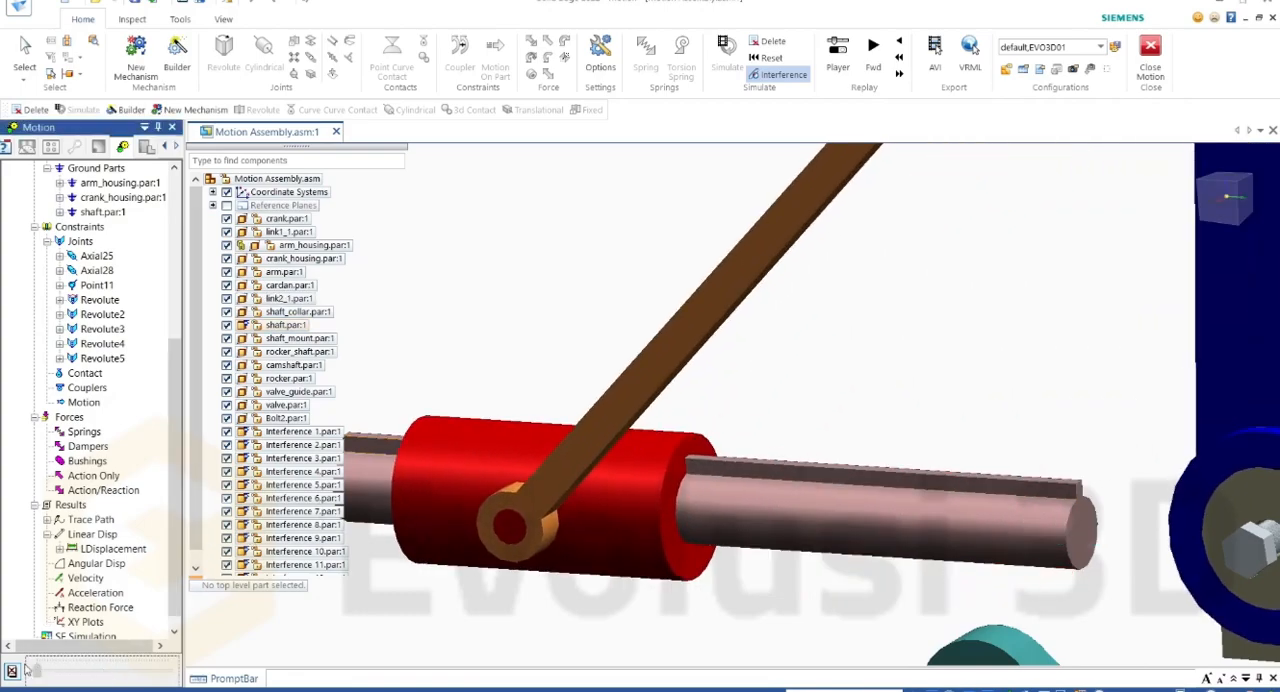
# Step: Open the angular displacement definition to review its component and point selections, and cancel it
pyautogui.click(100, 564)
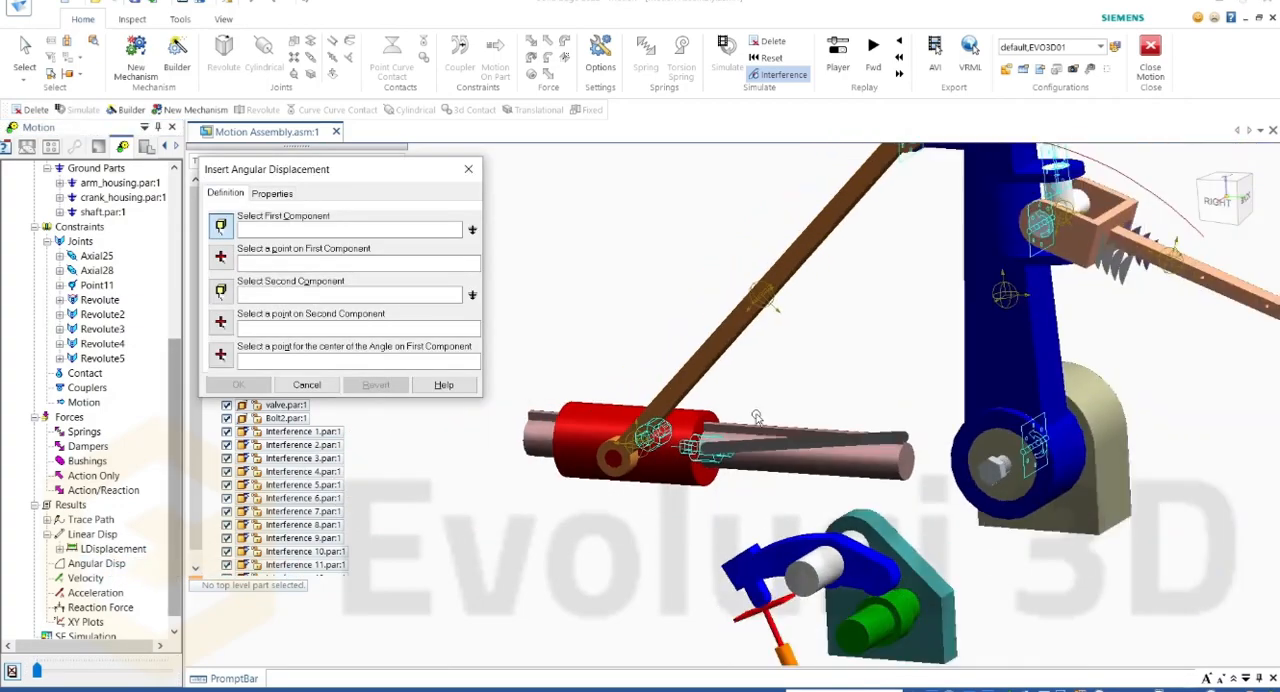
pyautogui.click(468, 169)
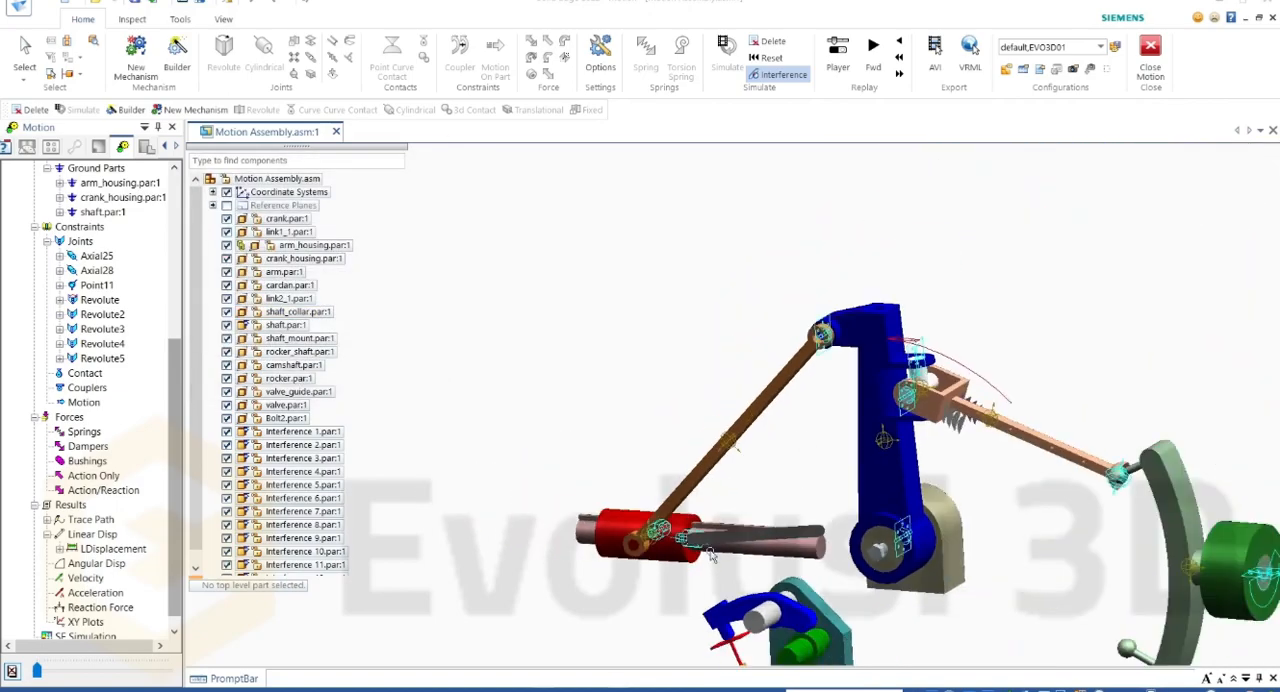
# Step: Create a velocity graphic on arm.par, measured at the edge of its top face
pyautogui.rightClick(86, 578)
pyautogui.click(135, 583)
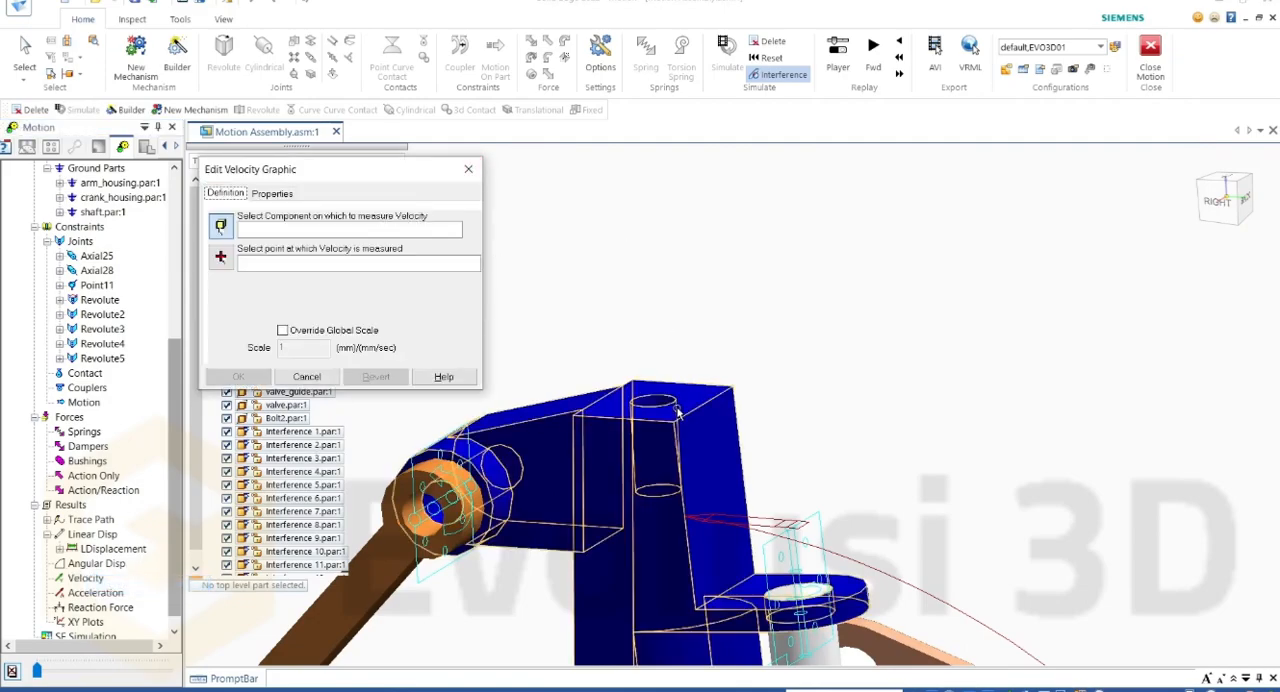
pyautogui.click(655, 432)
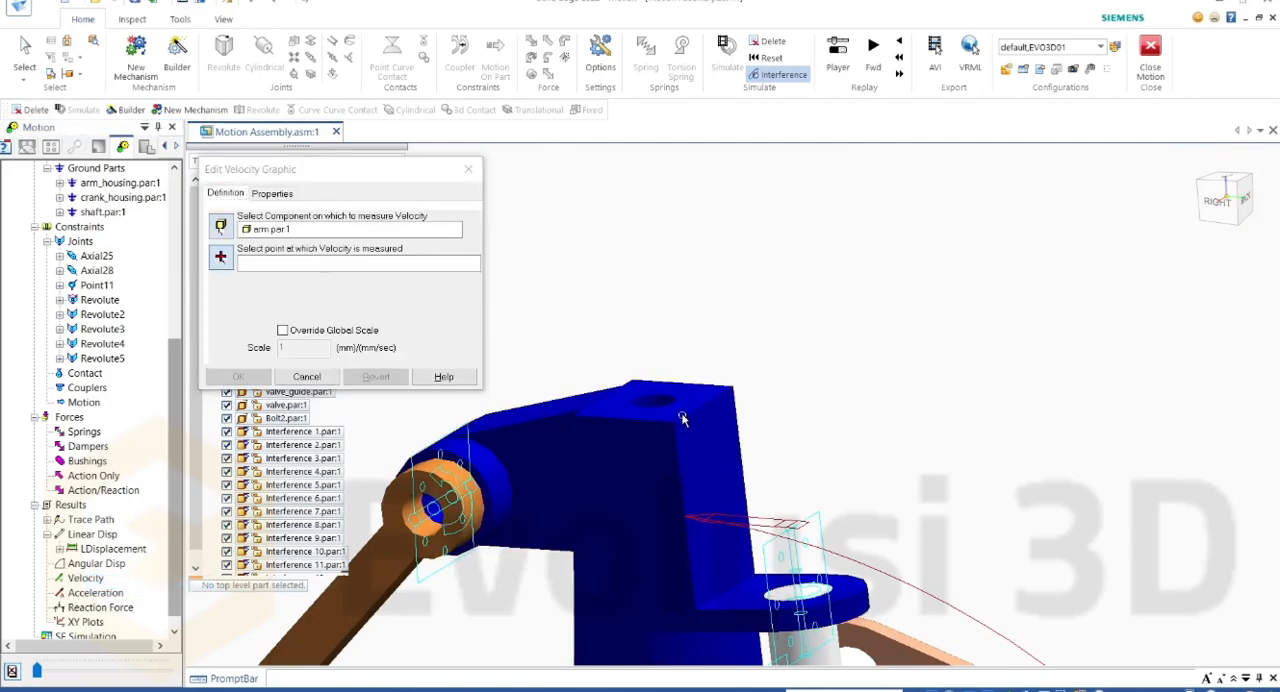
pyautogui.click(726, 378)
pyautogui.click(238, 376)
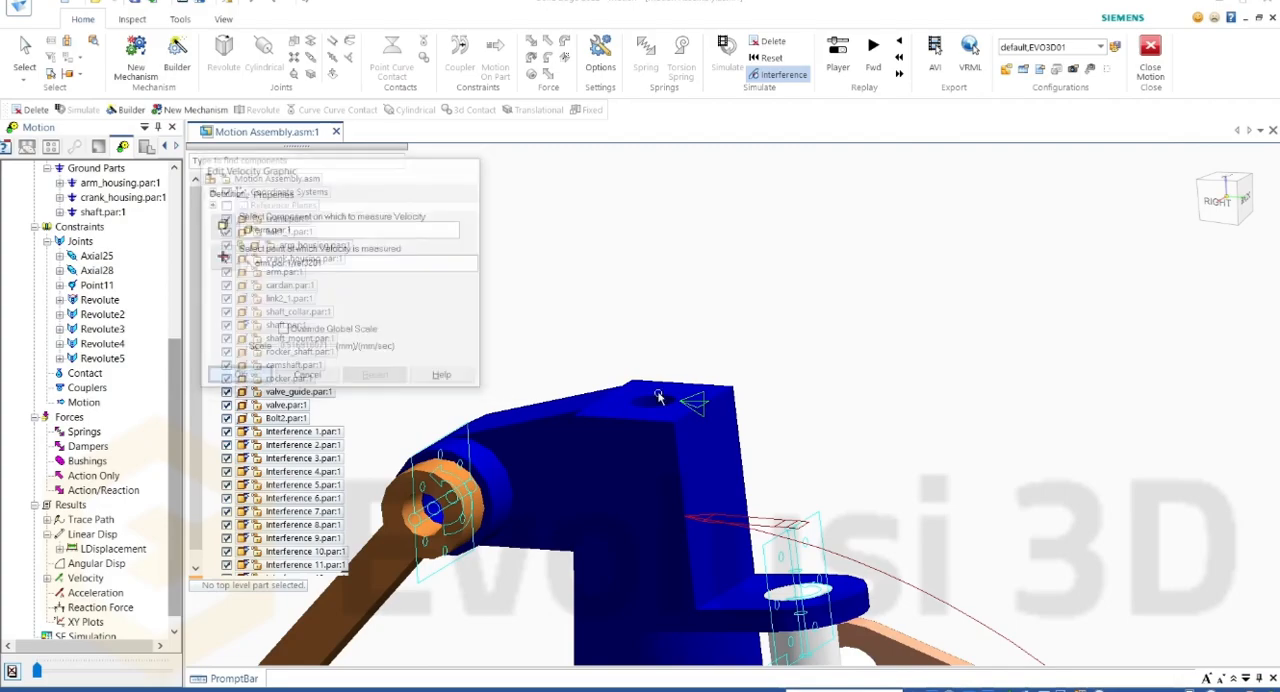
# Step: Create an acceleration graphic on arm.par, measured at the same top face edge, keeping the global scale
pyautogui.doubleClick(100, 593)
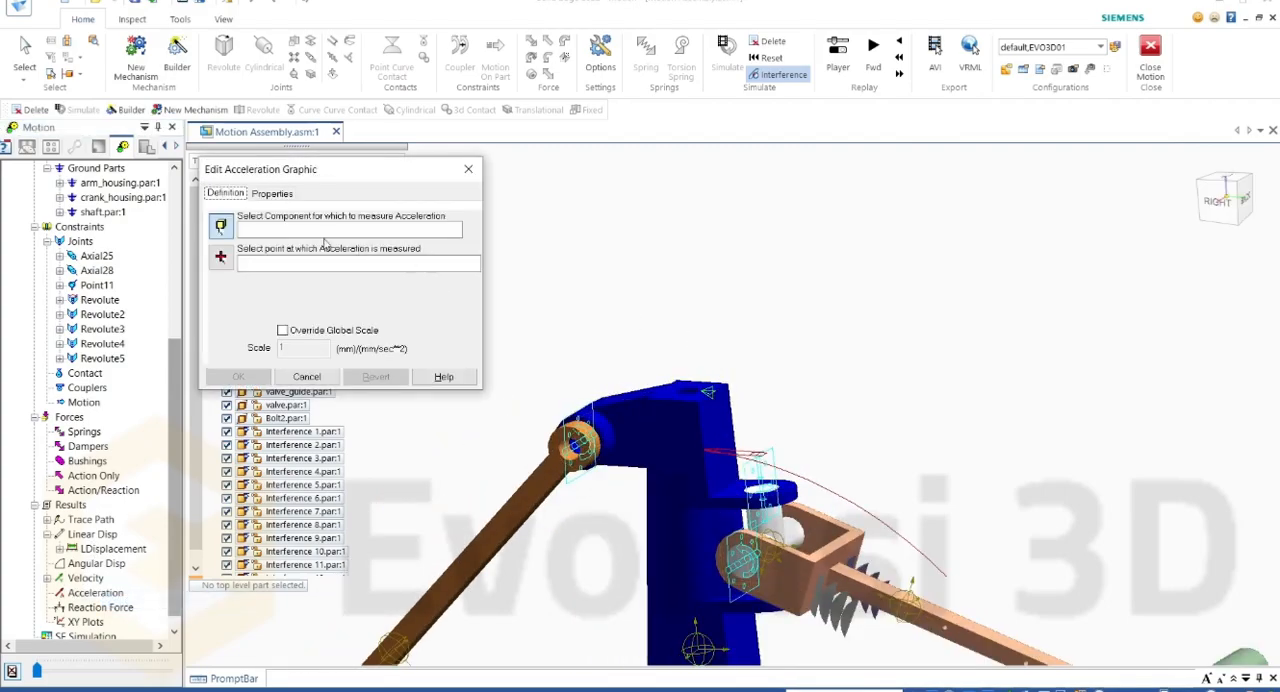
pyautogui.click(660, 425)
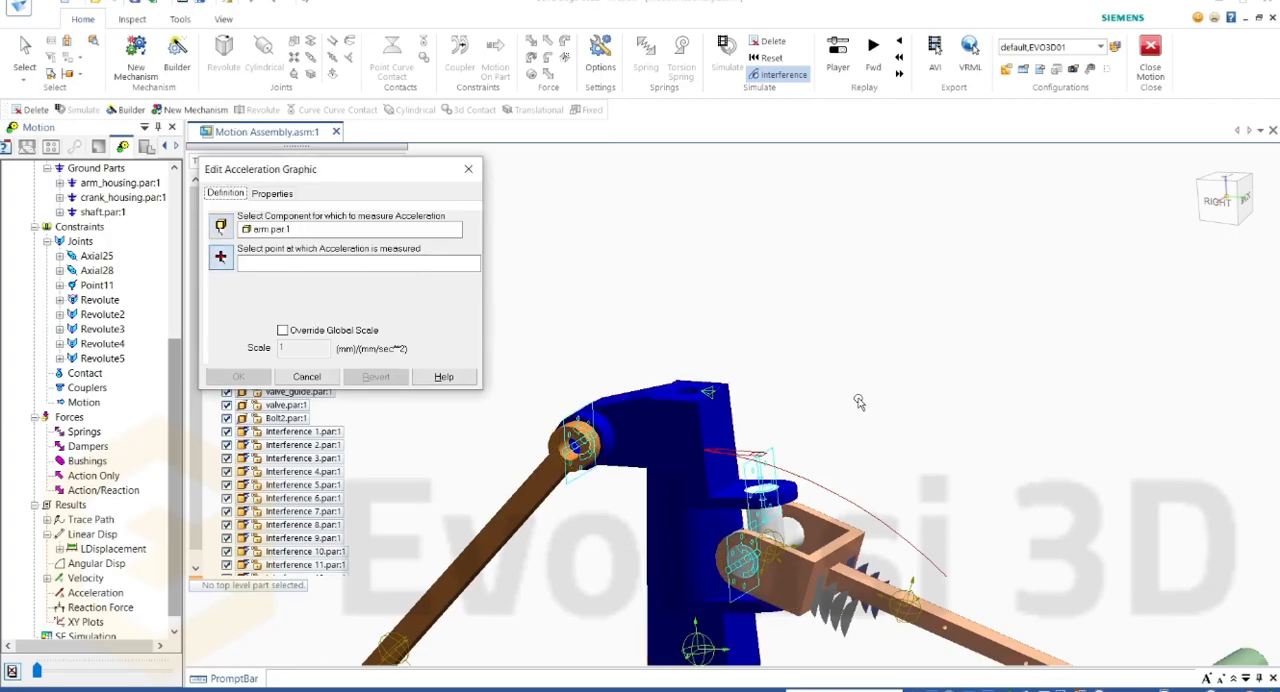
pyautogui.scroll(3, 711, 398)
pyautogui.scroll(2, 723, 380)
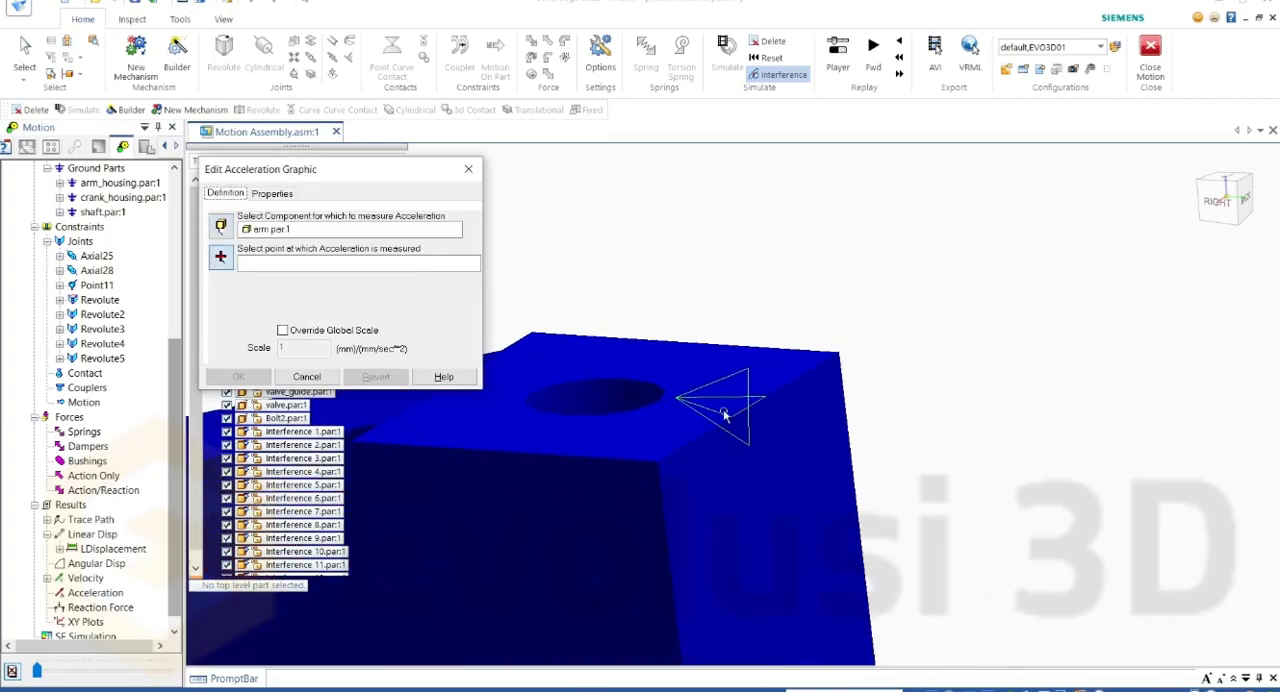
pyautogui.click(658, 463)
pyautogui.scroll(-3, 730, 328)
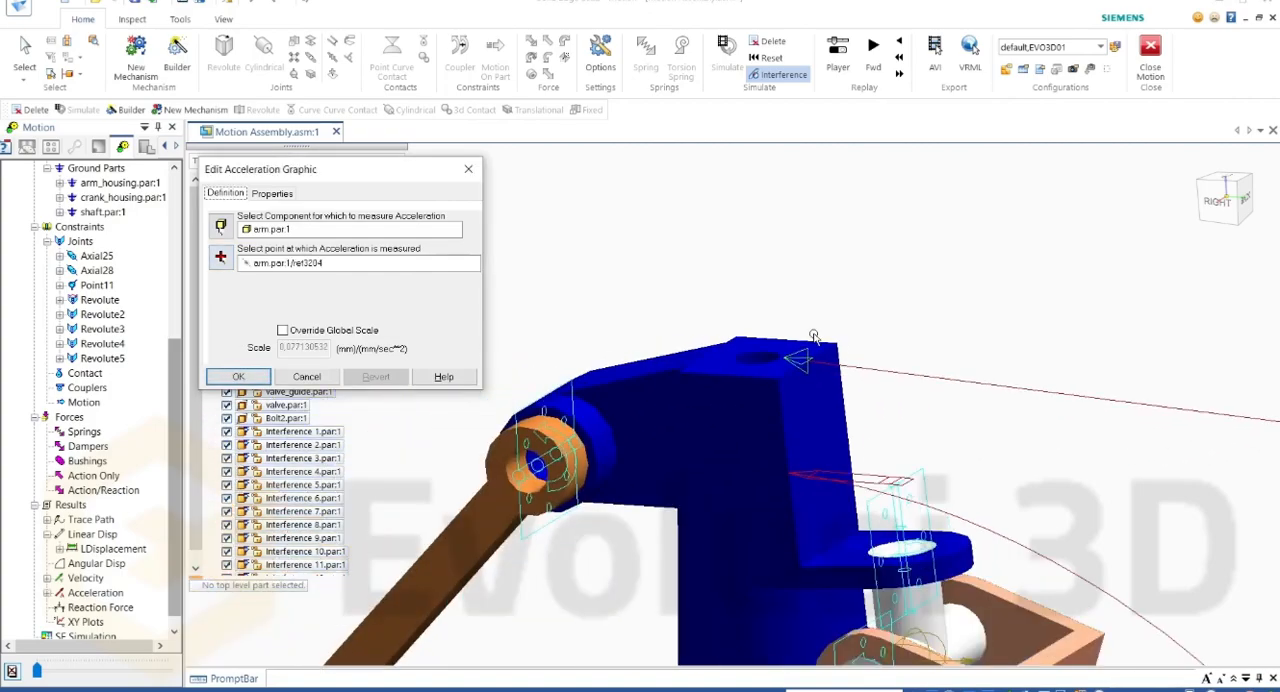
pyautogui.scroll(-4, 730, 328)
pyautogui.scroll(2, 847, 299)
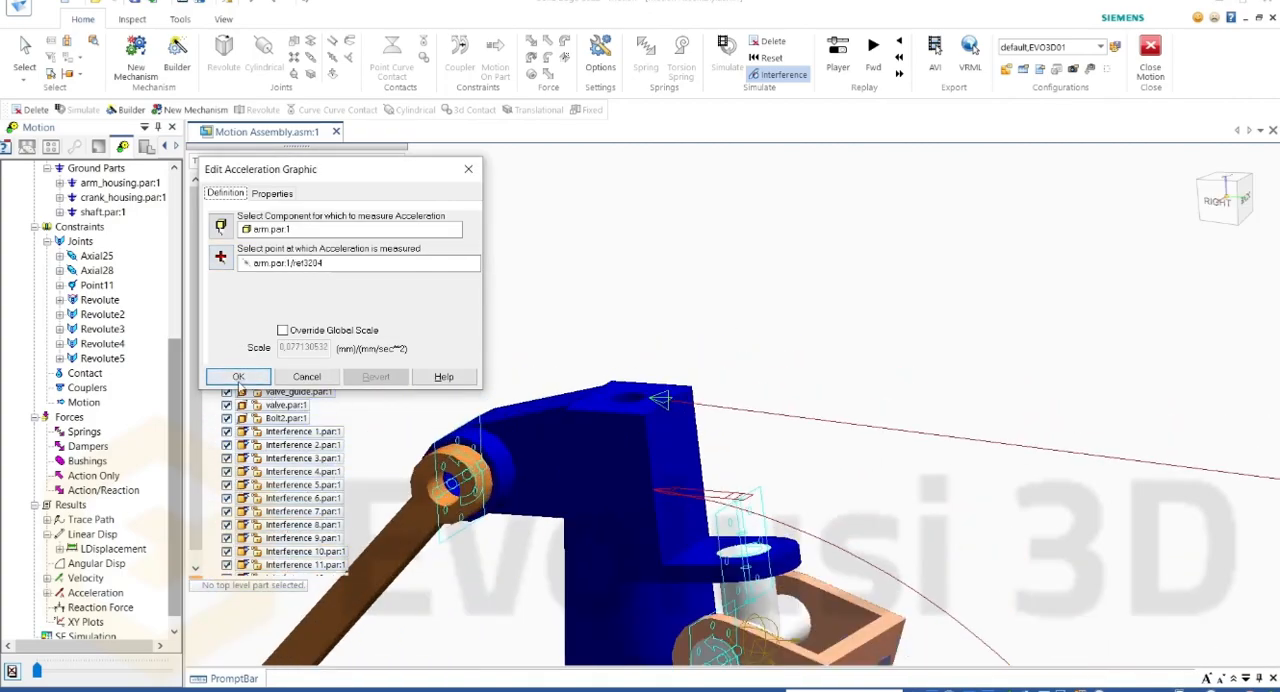
pyautogui.click(238, 377)
# Step: Plot the magnitude of the velocity graphic on arm.par, move the graph nearer the mechanism, and close it after viewing
pyautogui.click(47, 578)
pyautogui.click(47, 608)
pyautogui.click(59, 593)
pyautogui.scroll(-2, 80, 570)
pyautogui.rightClick(116, 543)
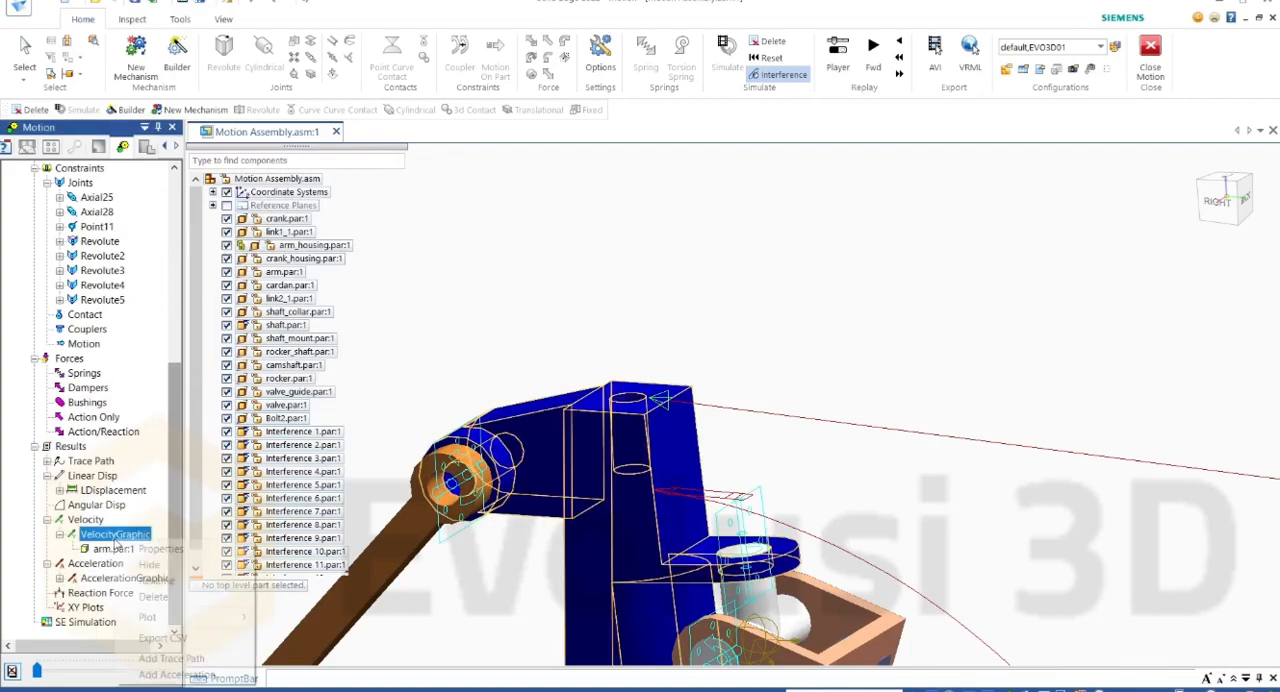
pyautogui.moveTo(220, 617)
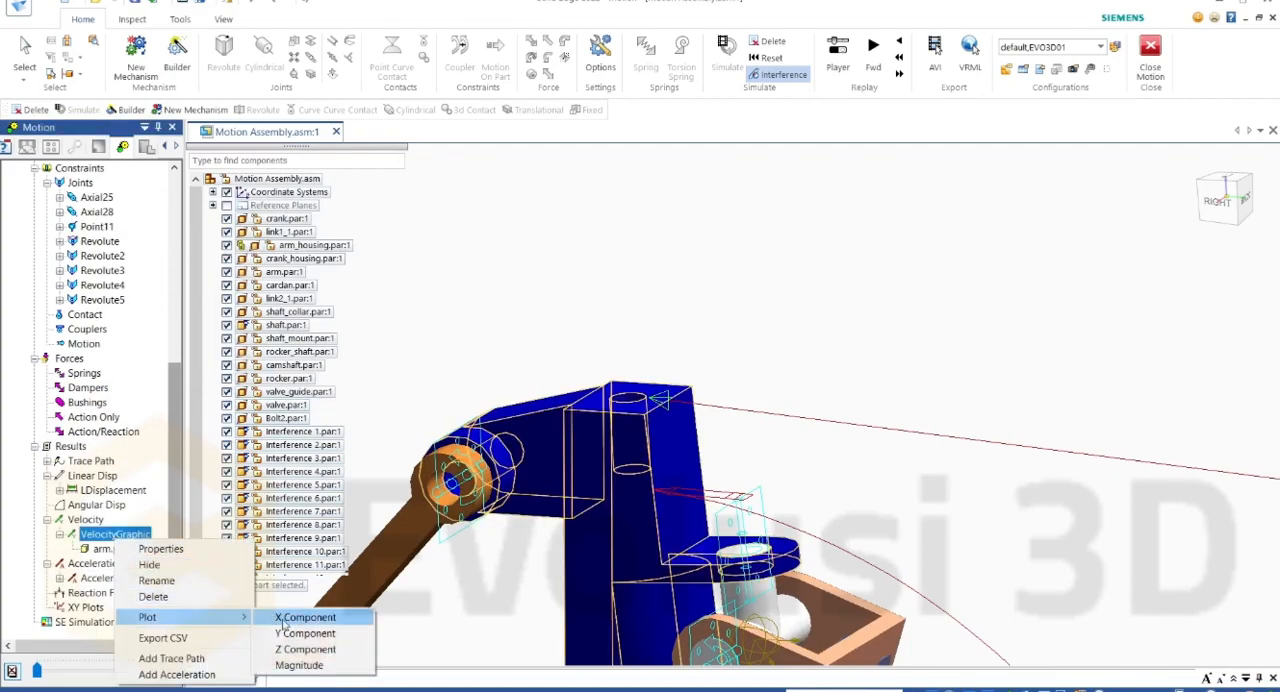
pyautogui.click(341, 666)
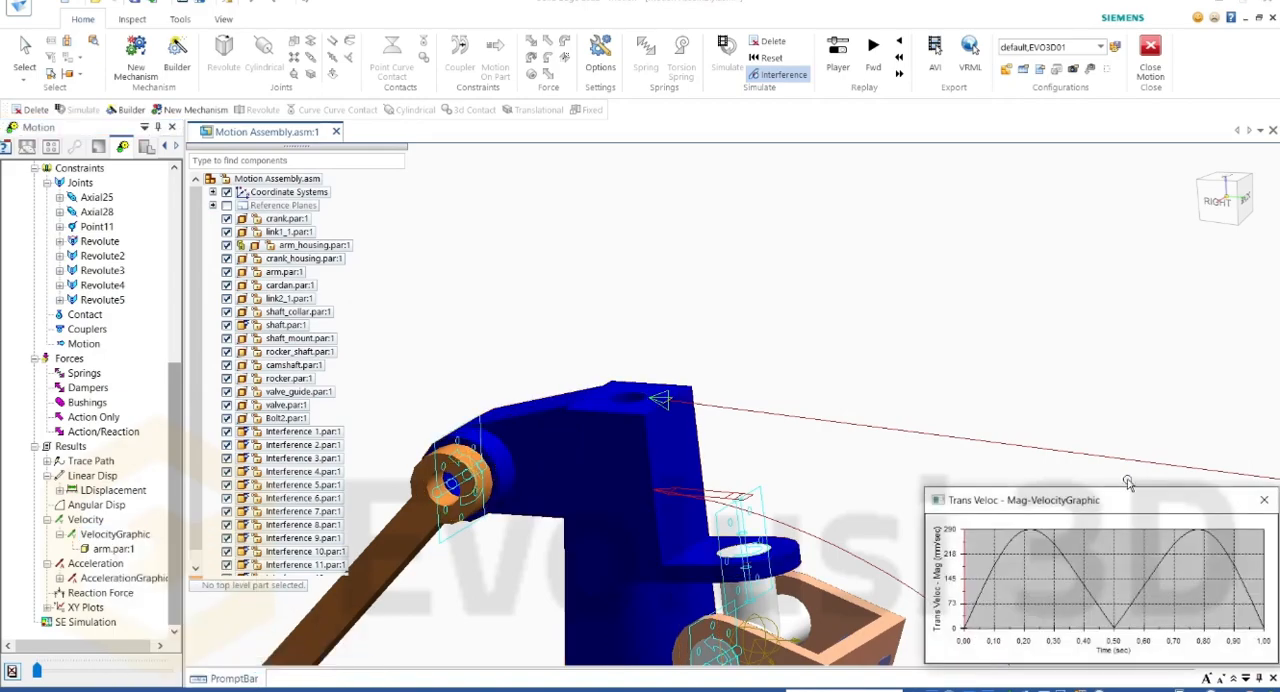
pyautogui.moveTo(1078, 500); pyautogui.dragTo(920, 316)
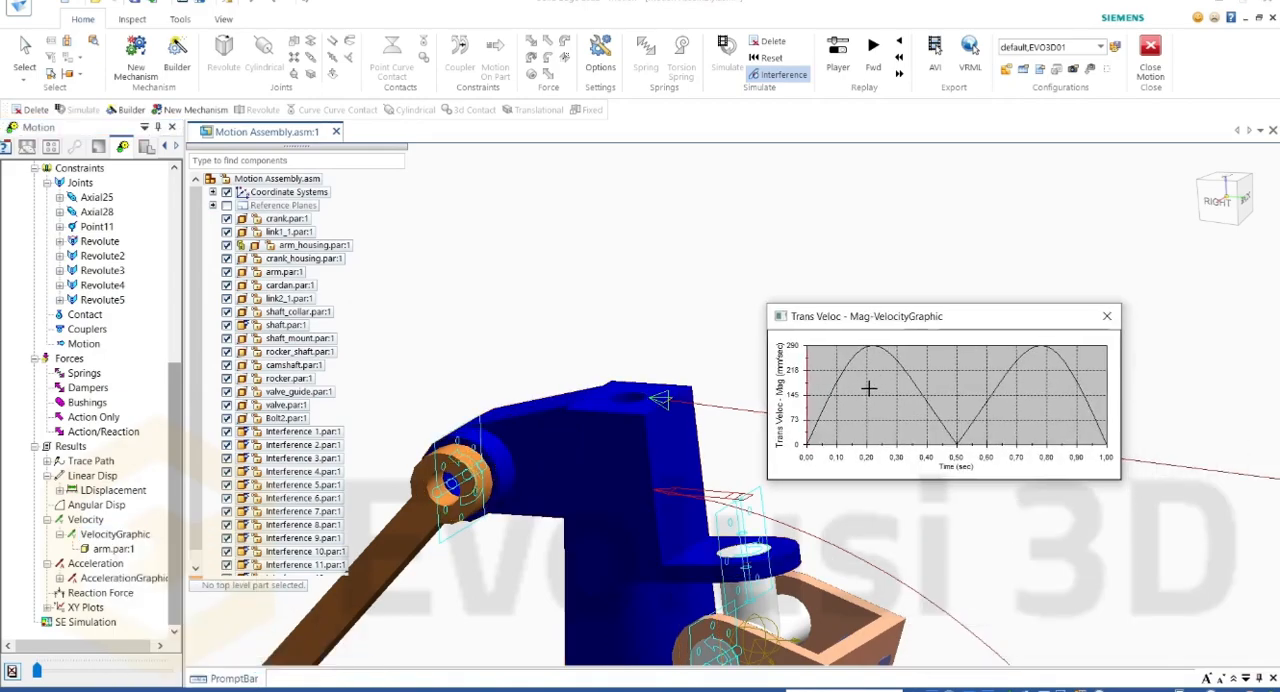
pyautogui.click(1107, 316)
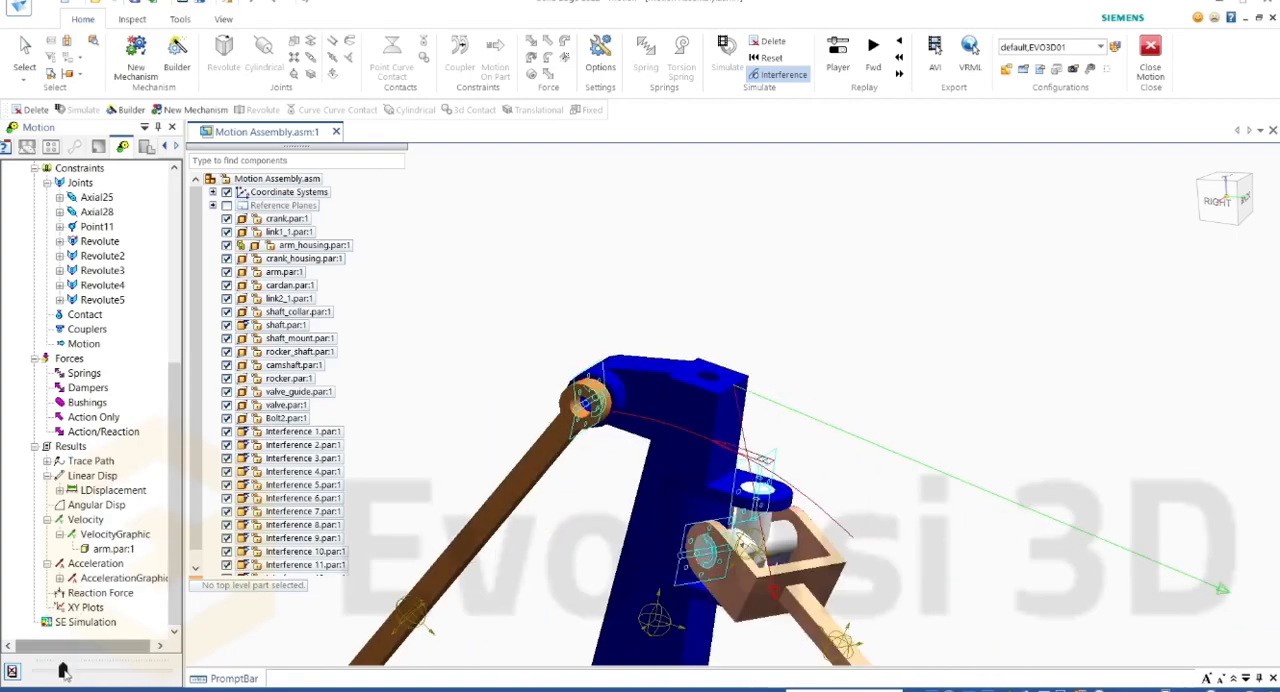
# Step: Add a Reaction Forces result object to the moving part cardan.par in the Cranck Slider mechanism
pyautogui.scroll(3, 110, 470)
pyautogui.scroll(5, 113, 460)
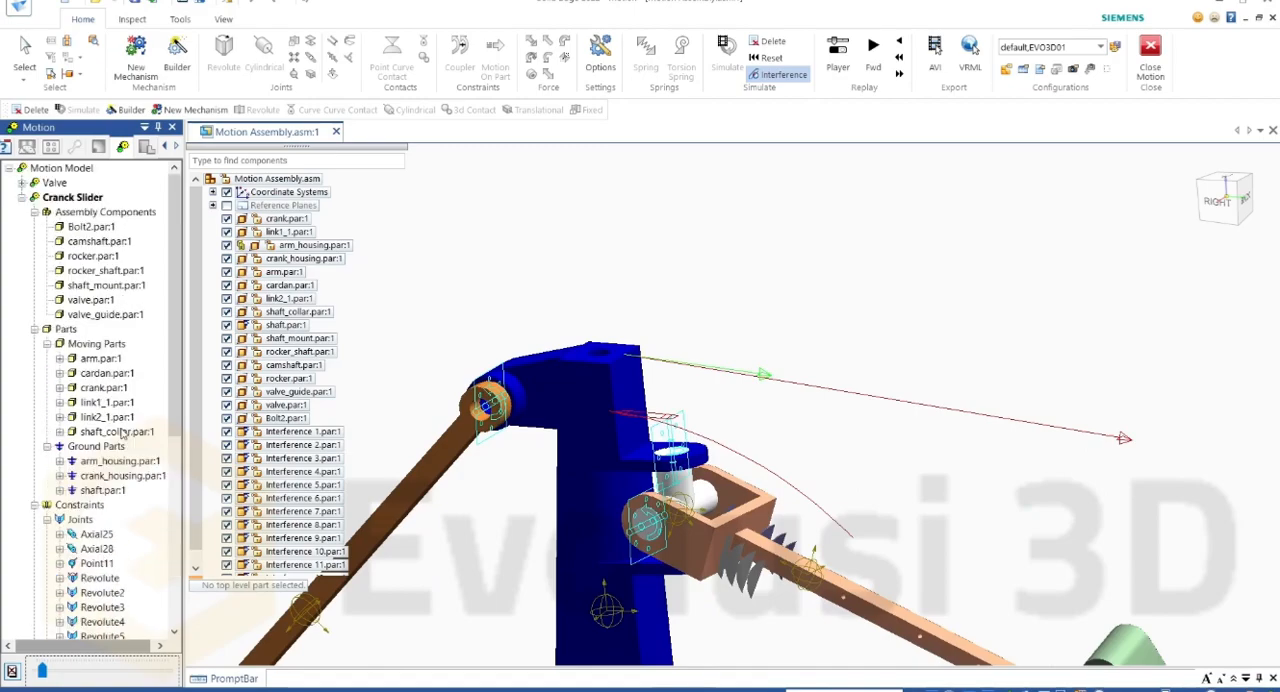
pyautogui.click(101, 374)
pyautogui.rightClick(100, 375)
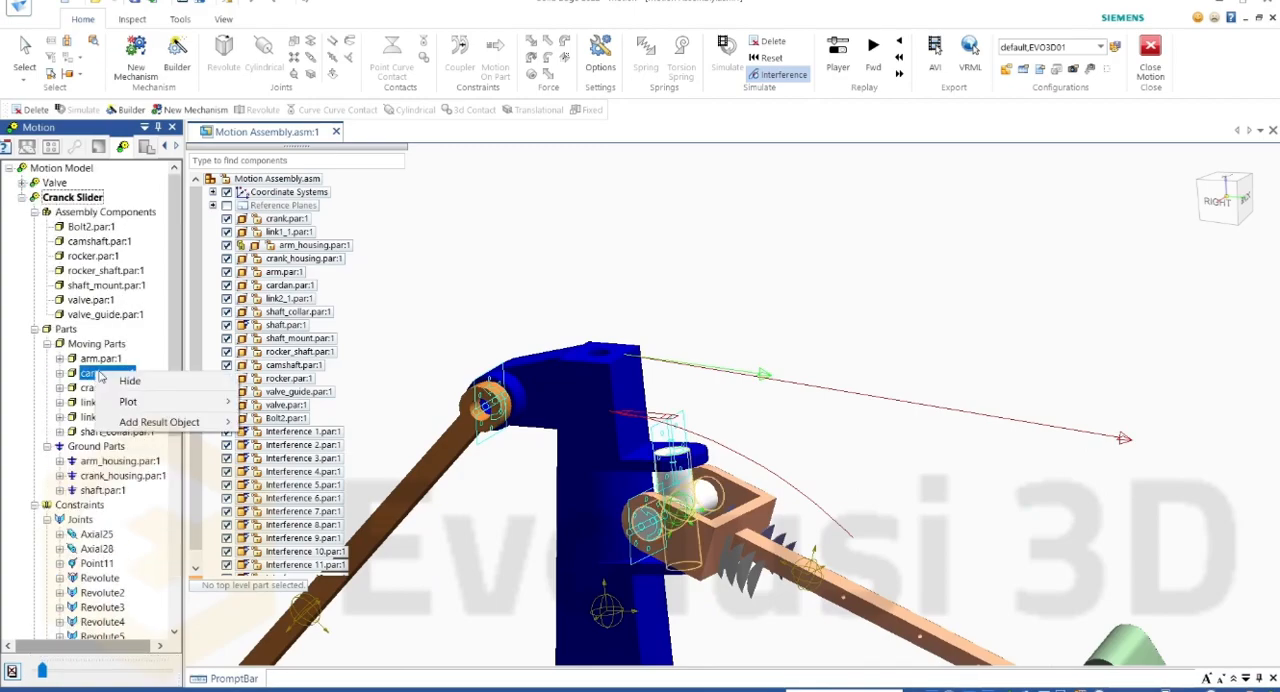
pyautogui.press('Escape')
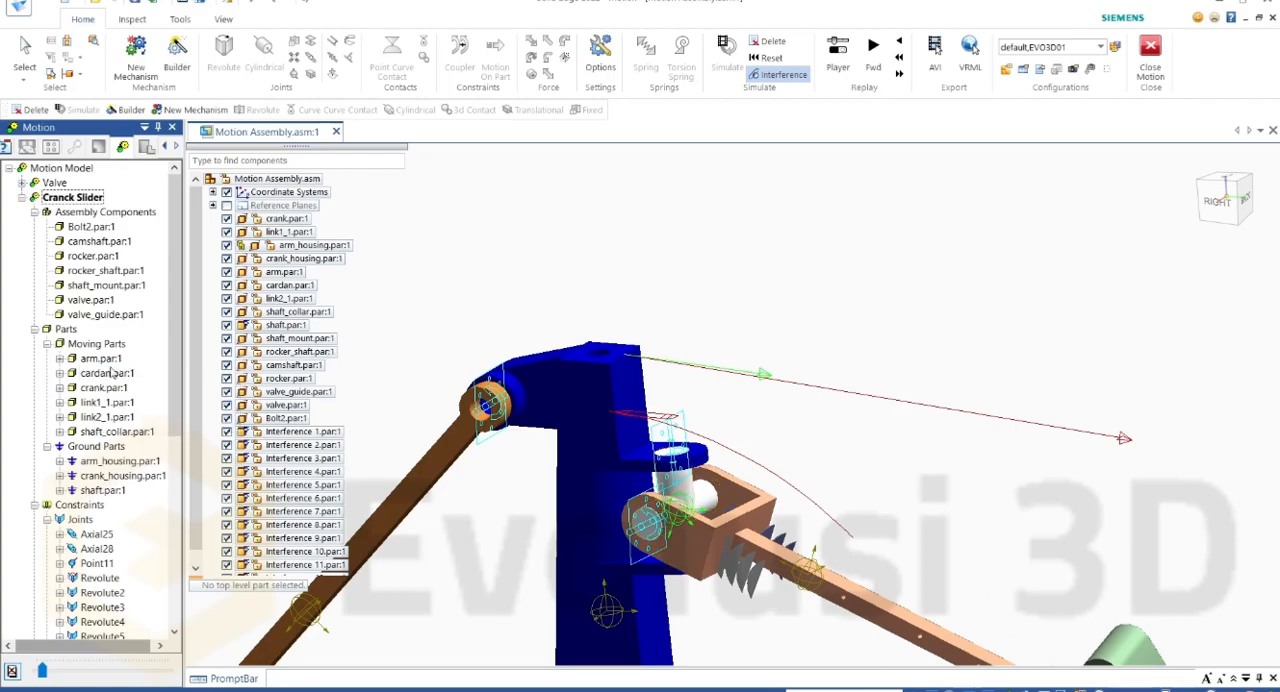
pyautogui.click(106, 375)
pyautogui.rightClick(85, 376)
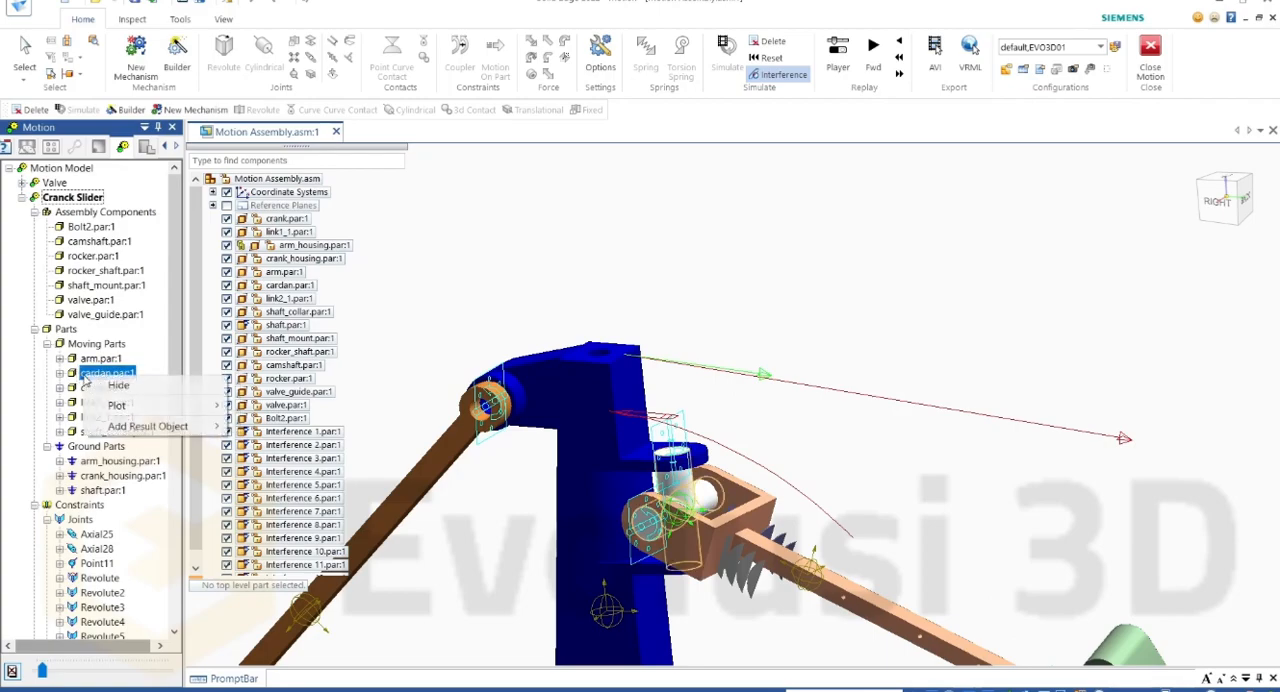
pyautogui.moveTo(196, 410)
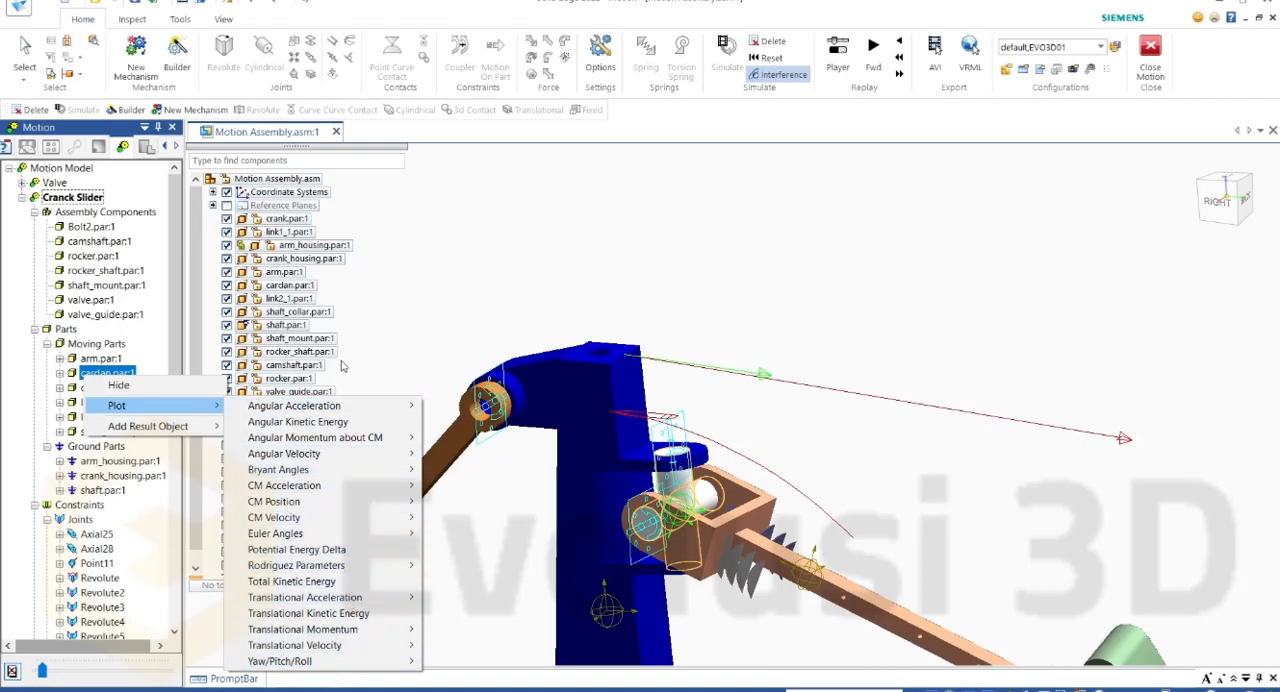
pyautogui.moveTo(170, 433)
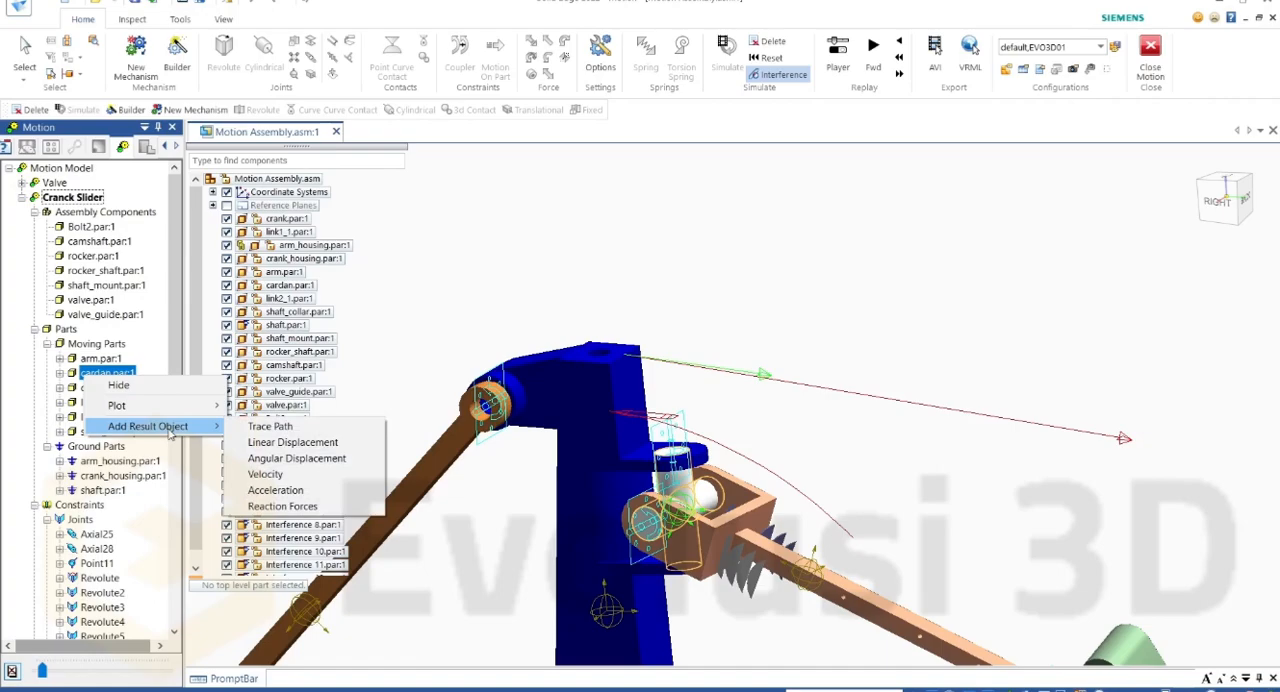
pyautogui.click(300, 507)
# Step: Expand the Reaction Force results to review the reaction forces and moments, and collapse them again
pyautogui.scroll(-8, 95, 535)
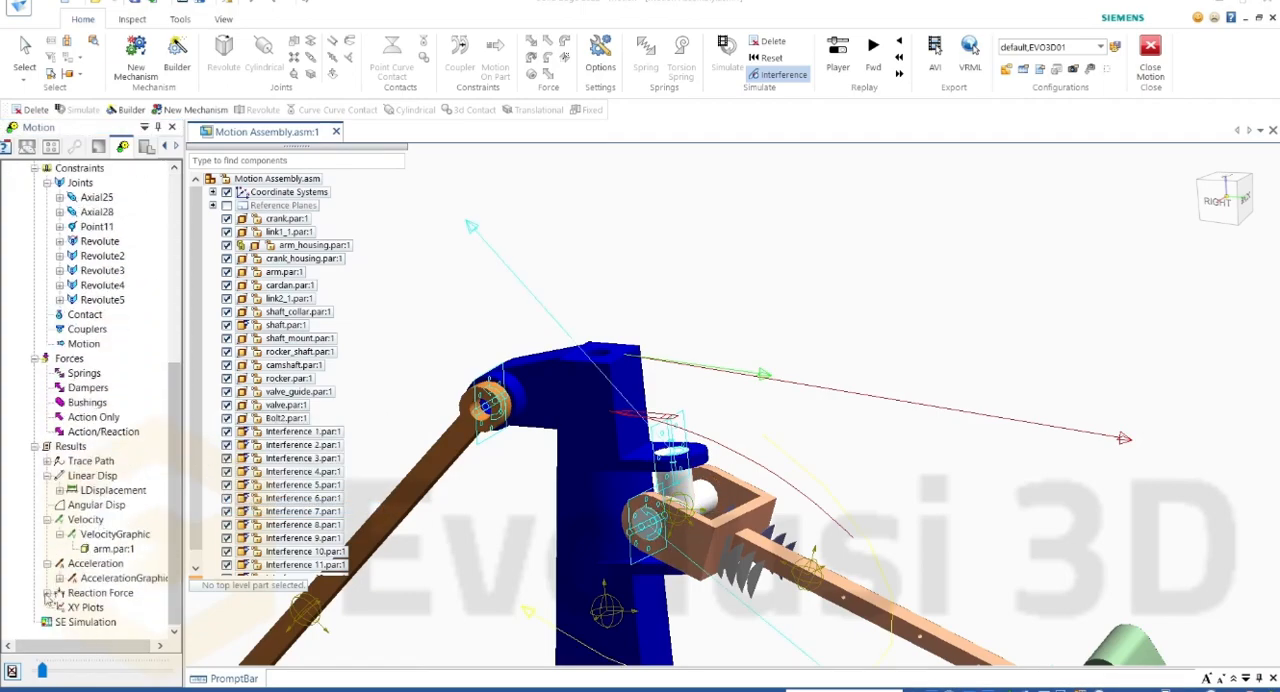
pyautogui.click(47, 593)
pyautogui.scroll(-2, 78, 565)
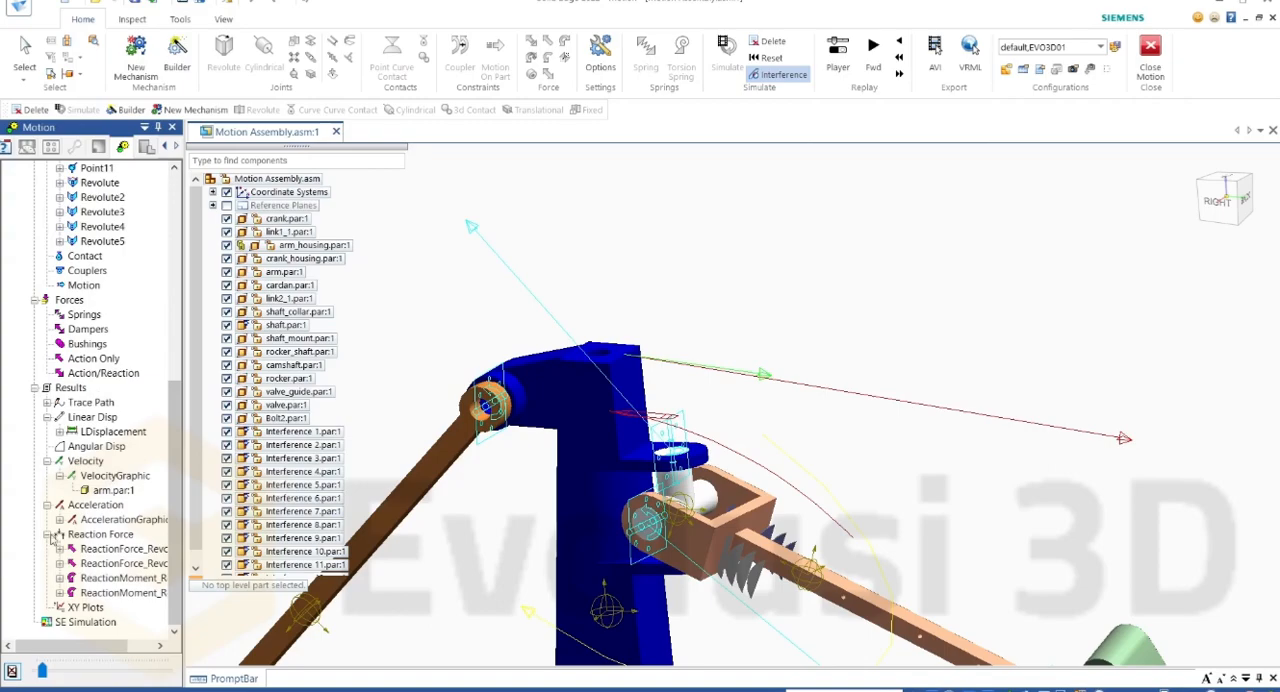
pyautogui.click(47, 535)
# Step: Review the XY plot defaults for chart, layout, gridlines, axes, font, number/scale, curve and marker, and close them without changes
pyautogui.rightClick(78, 608)
pyautogui.click(125, 618)
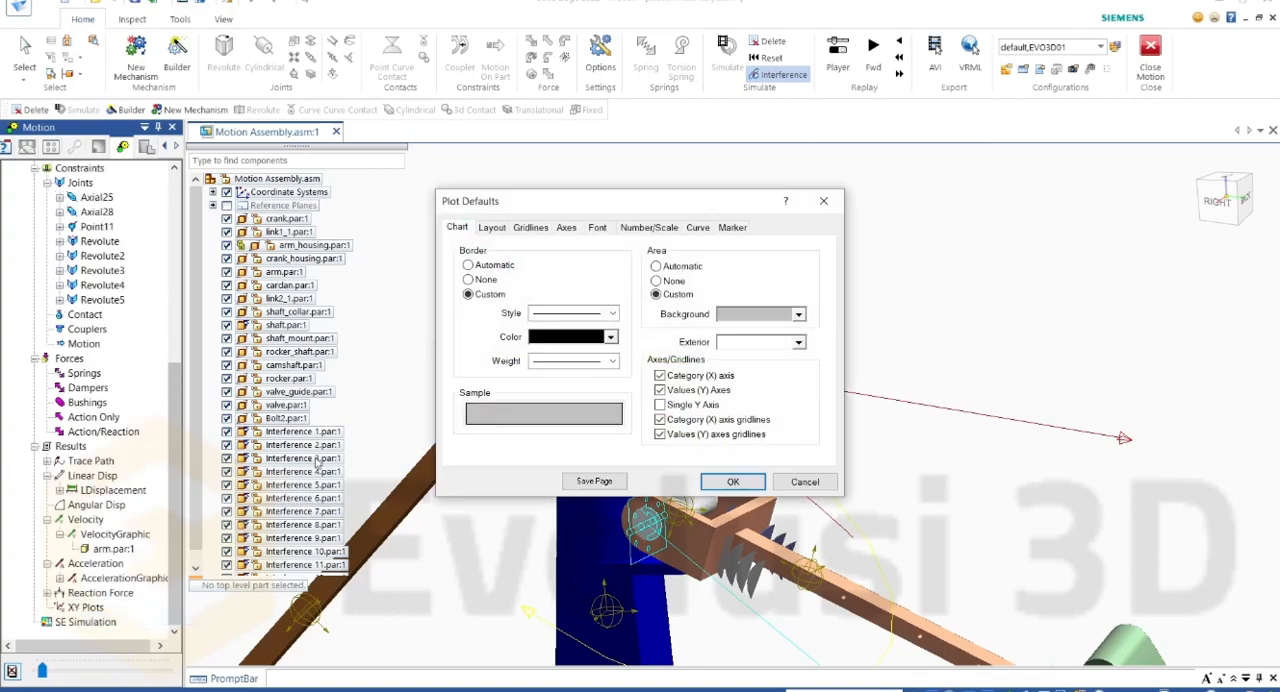
pyautogui.click(492, 227)
pyautogui.click(530, 227)
pyautogui.click(566, 227)
pyautogui.click(597, 227)
pyautogui.click(645, 227)
pyautogui.click(697, 227)
pyautogui.click(732, 227)
pyautogui.click(824, 201)
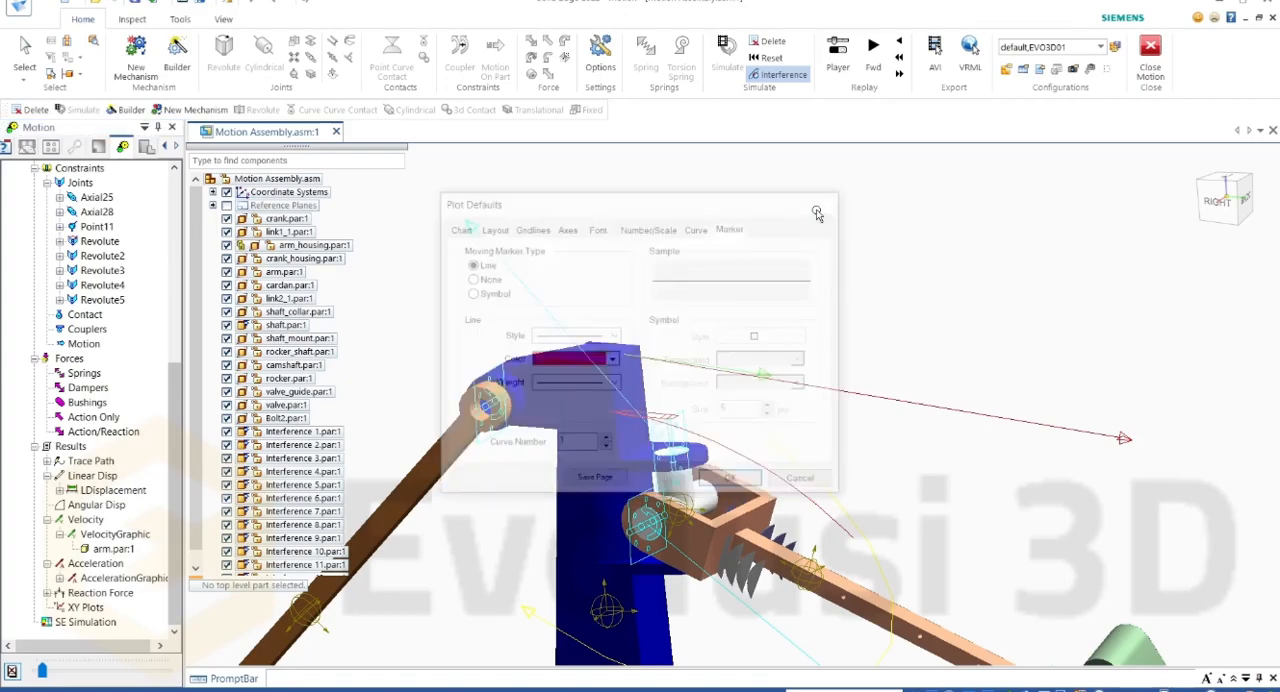
# Step: Show the whole assembly in the Right view
pyautogui.scroll(-2, 704, 258)
pyautogui.click(1215, 208)
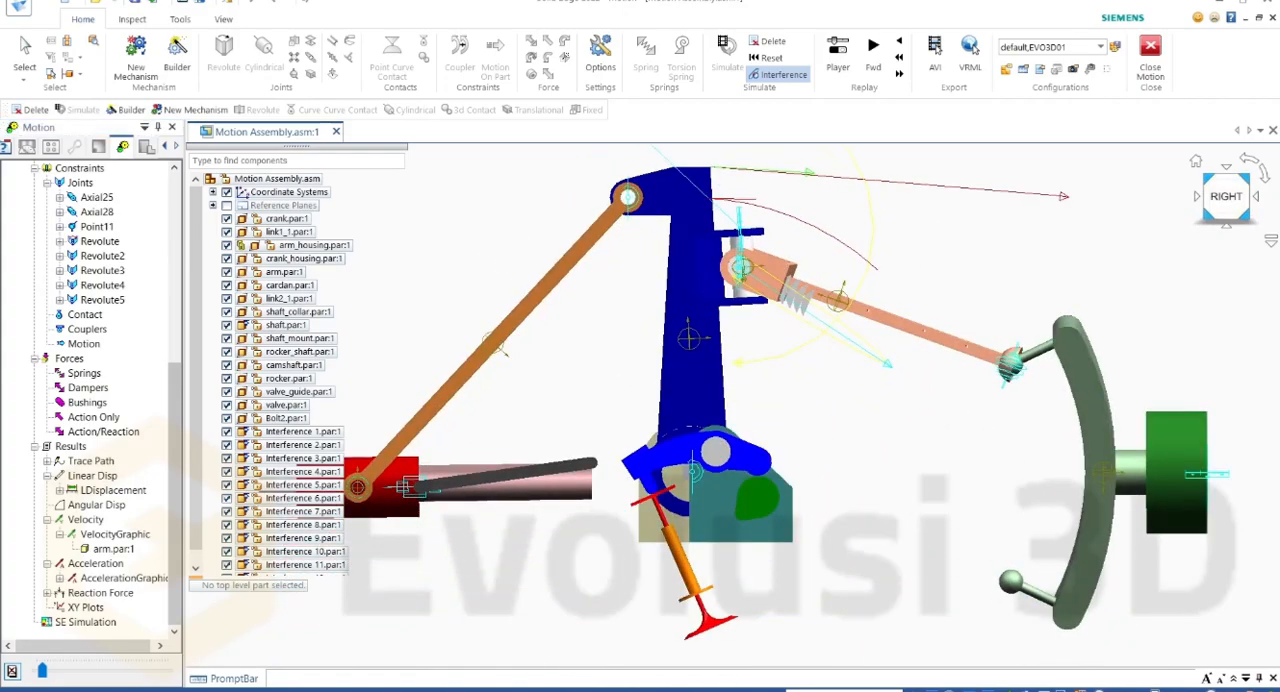